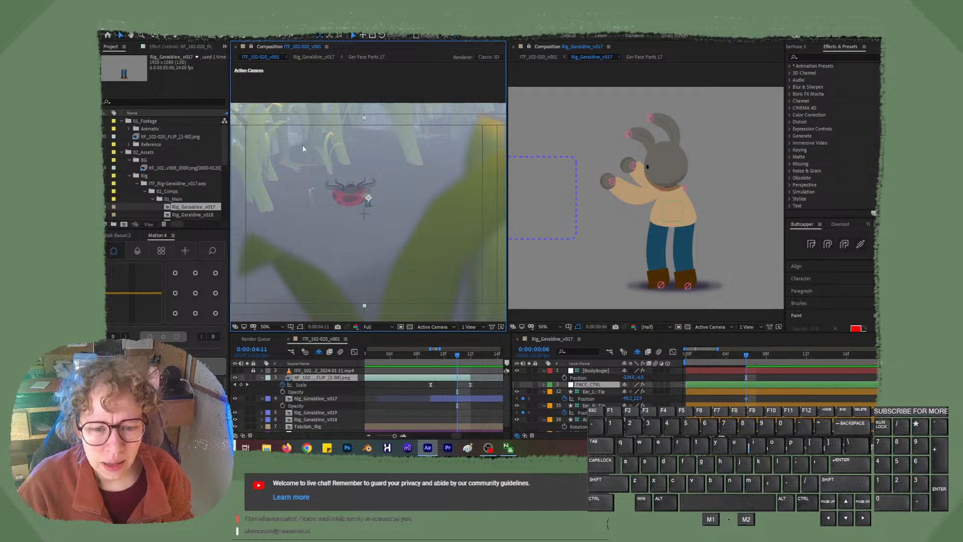
Scrub the ITF_102-020_v001 timeline between 0:00:04:11 and 0:00:04:12 to compare the character's placement against the ladybug.
left_click(299, 105)
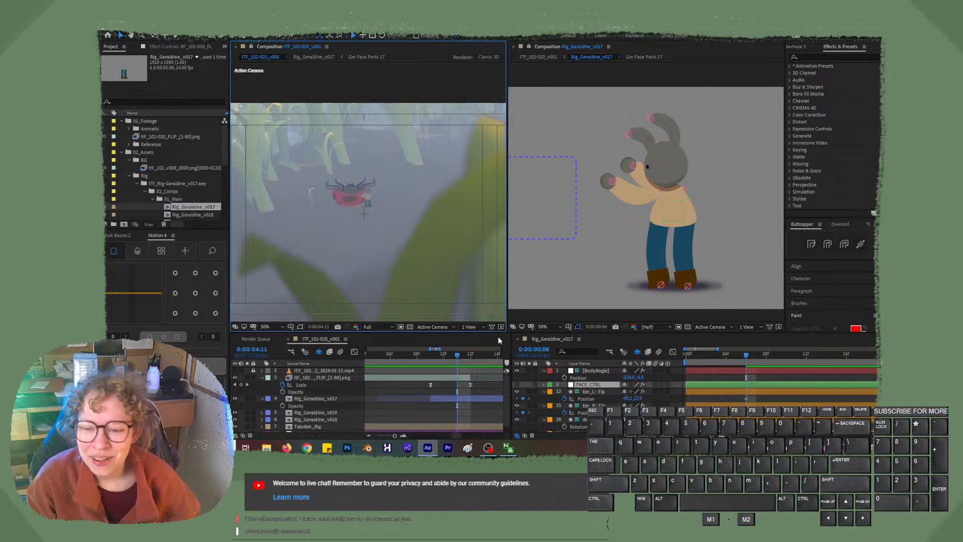
left_click_drag(452, 353, 471, 367)
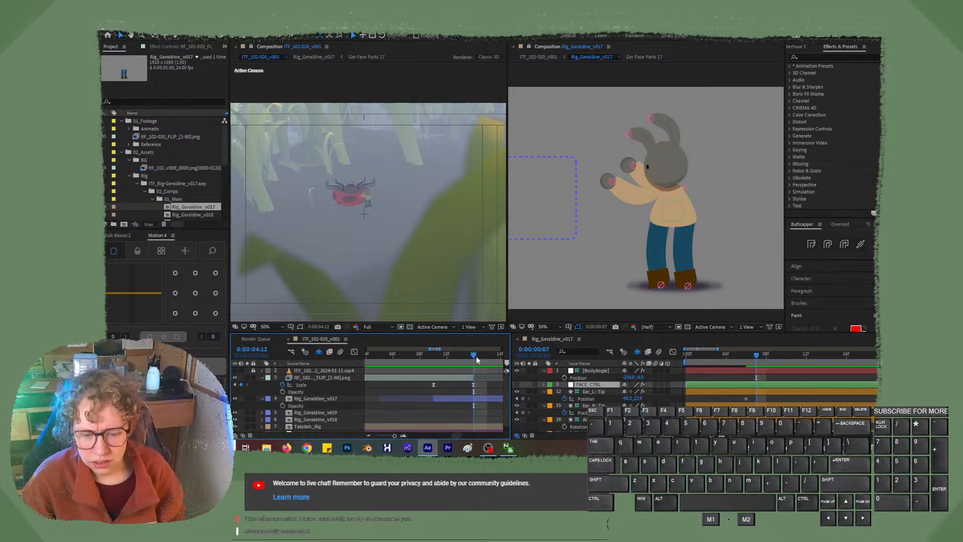
left_click_drag(475, 356, 459, 357)
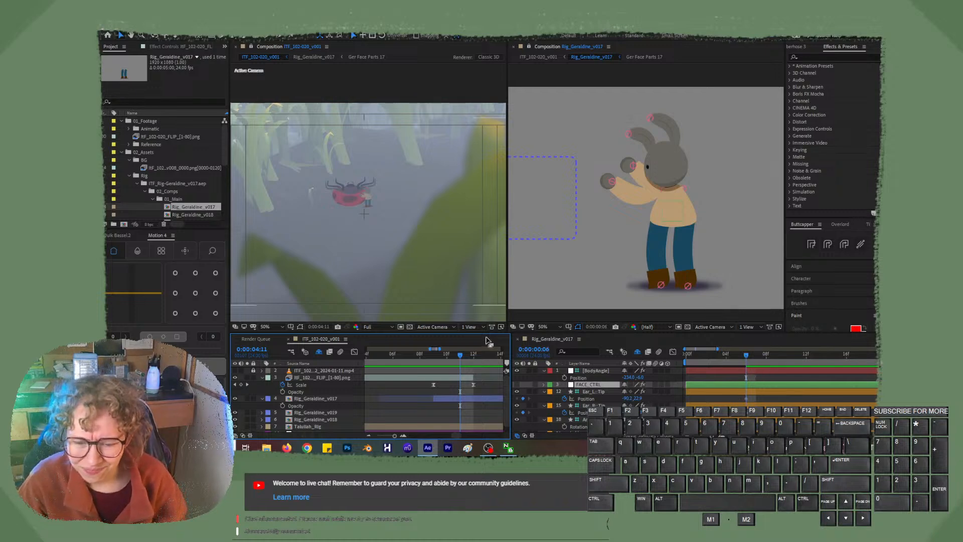
Give the Rig_Geraldine_v017 timeline more width and bring later frames of the shot timeline into view.
mouse_move(511, 353)
left_mouse_down()
mouse_move(469, 354)
mouse_move(494, 354)
left_mouse_up()
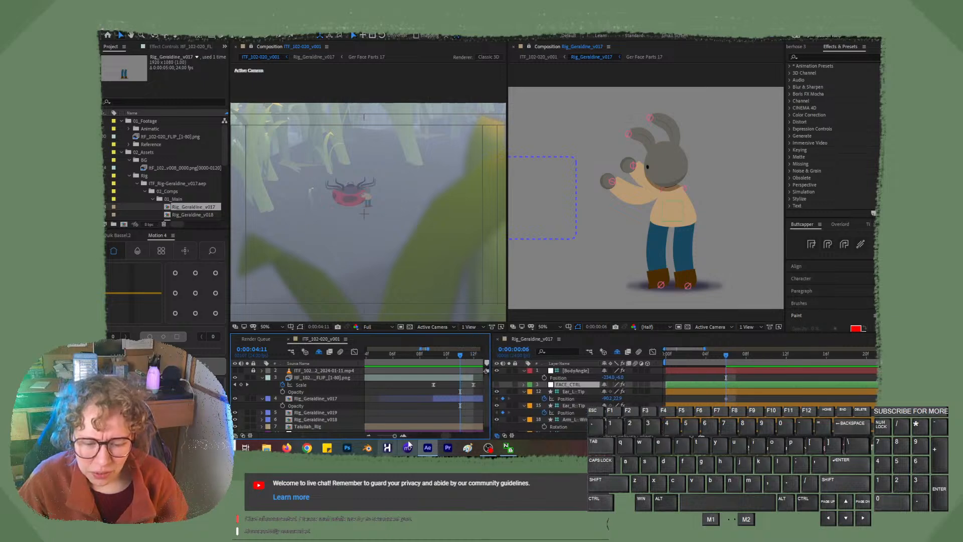
left_click(443, 434)
left_click_drag(445, 435, 445, 434)
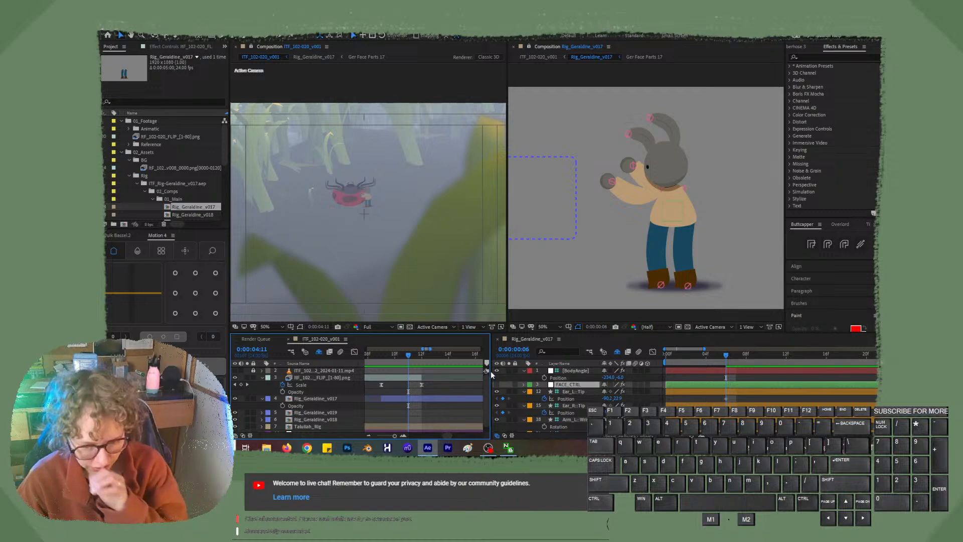
left_click_drag(489, 371, 456, 373)
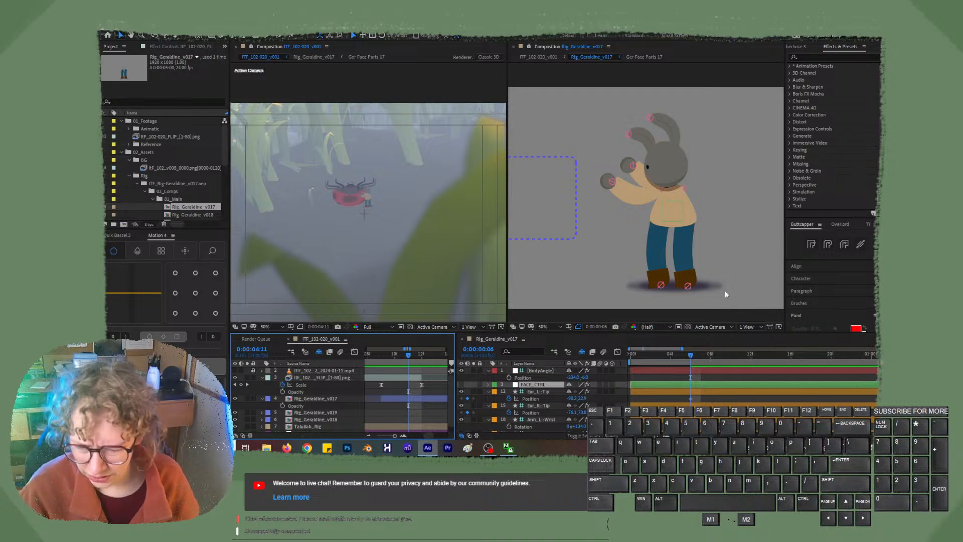
Step and scrub through the Rig_Geraldine_v017 animation around frames 6 to 11, stopping at frame 7.
left_click(691, 357)
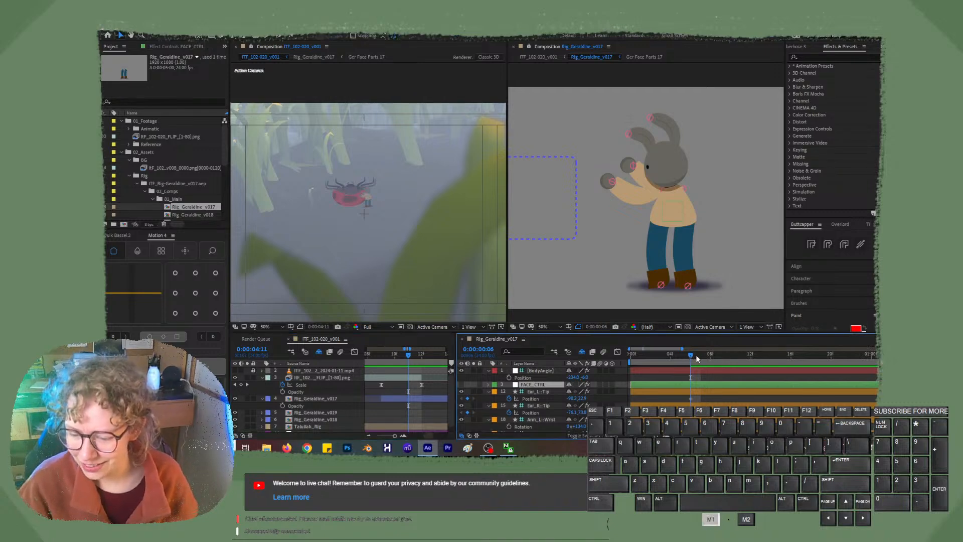
key("Page_Down")
key("Page_Down")
left_click_drag(681, 358, 645, 360)
key("Page_Down")
key("Page_Down")
key("Page_Down")
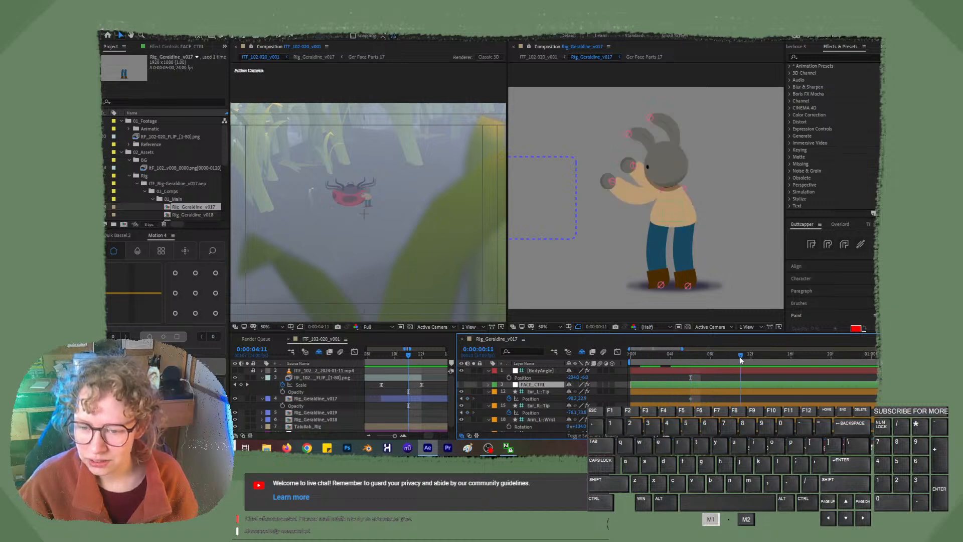
mouse_move(705, 357)
left_mouse_down()
mouse_move(681, 357)
mouse_move(700, 359)
left_mouse_up()
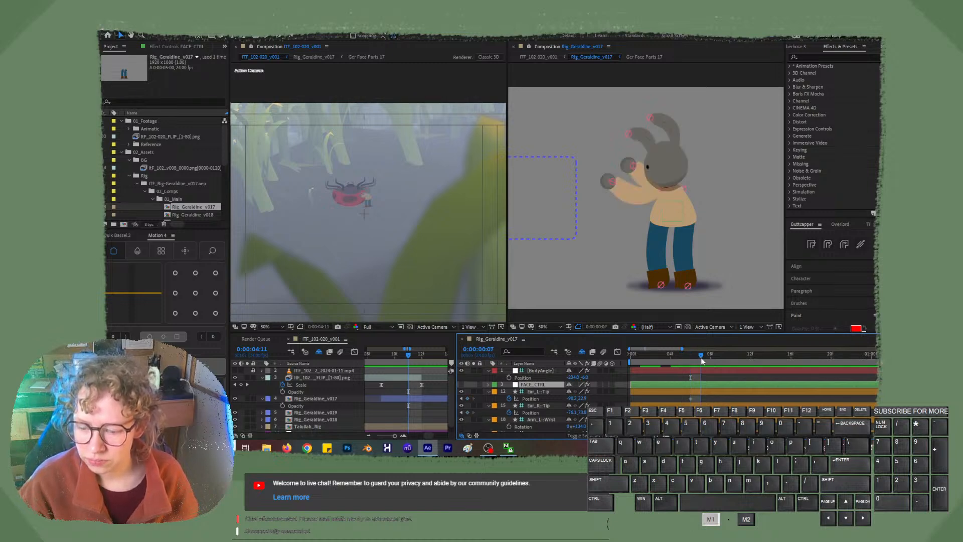
left_click_drag(690, 356, 701, 357)
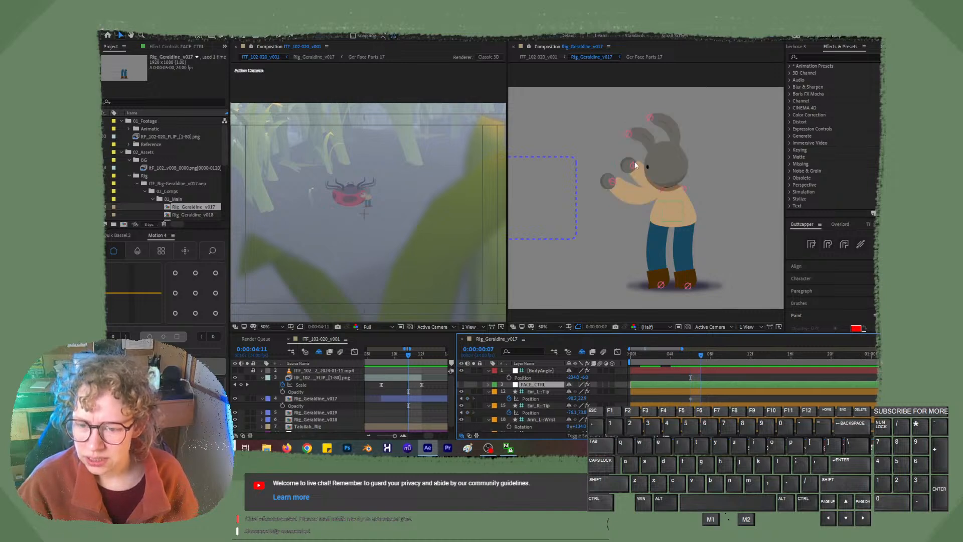
Select the rig's Hip_CTRL layer and enlarge the timeline area so its Position property and the other control layers are shown.
left_click(631, 167)
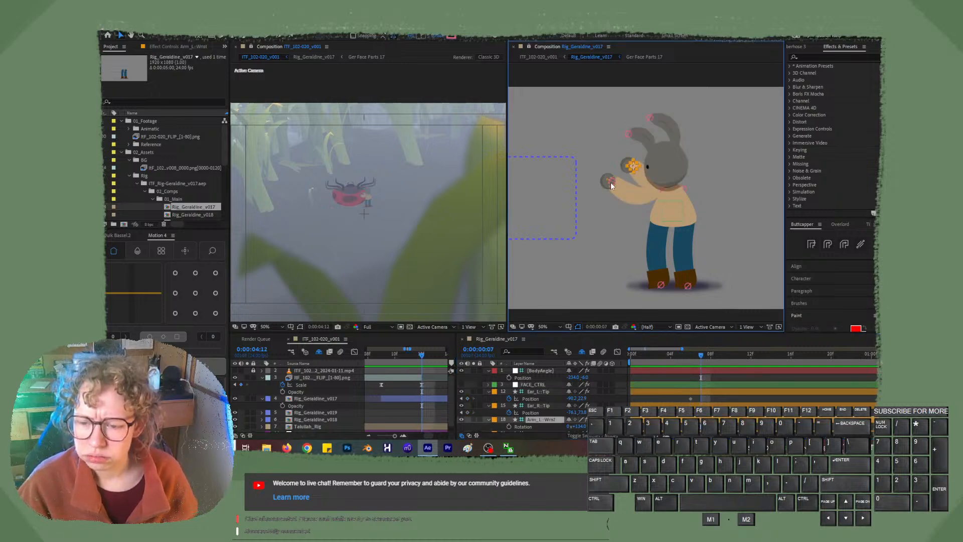
left_click(682, 219)
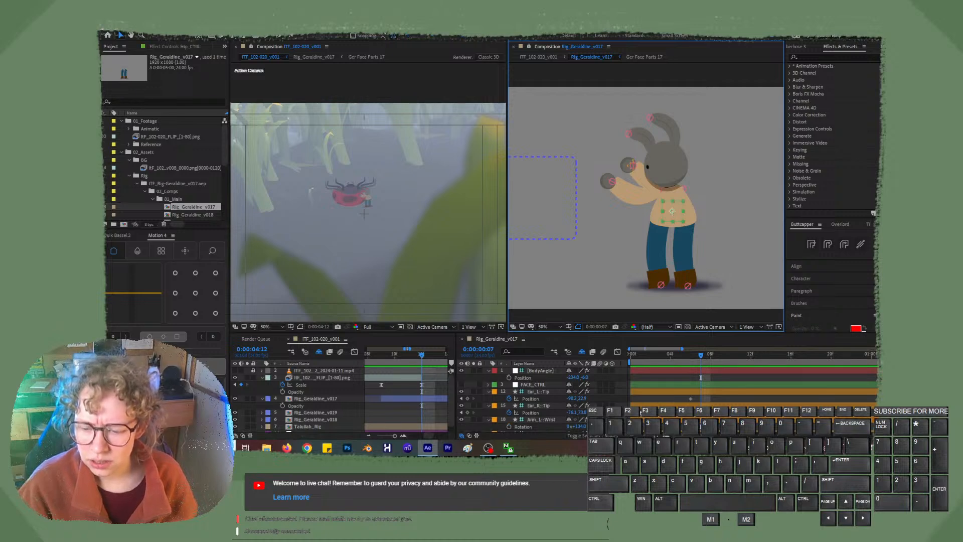
left_click(482, 334)
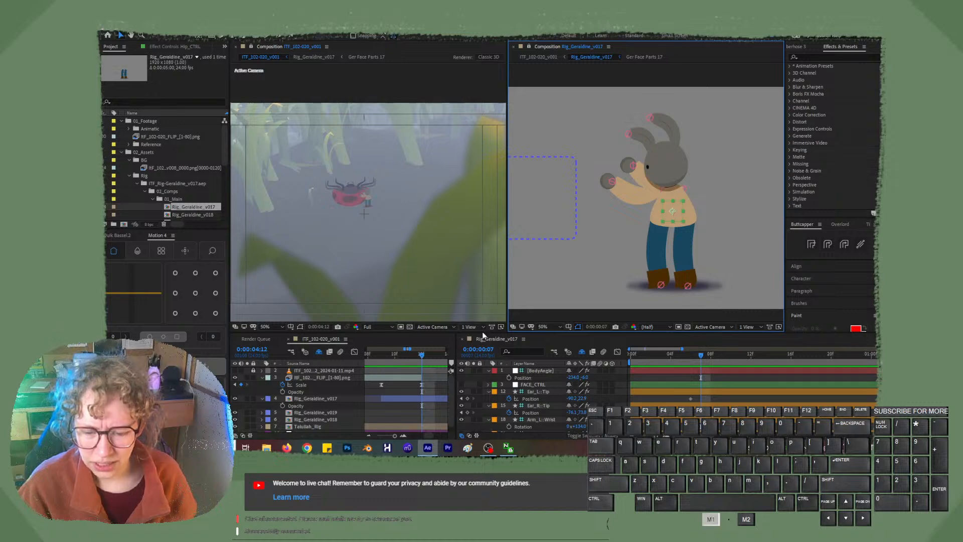
left_click_drag(483, 334, 479, 255)
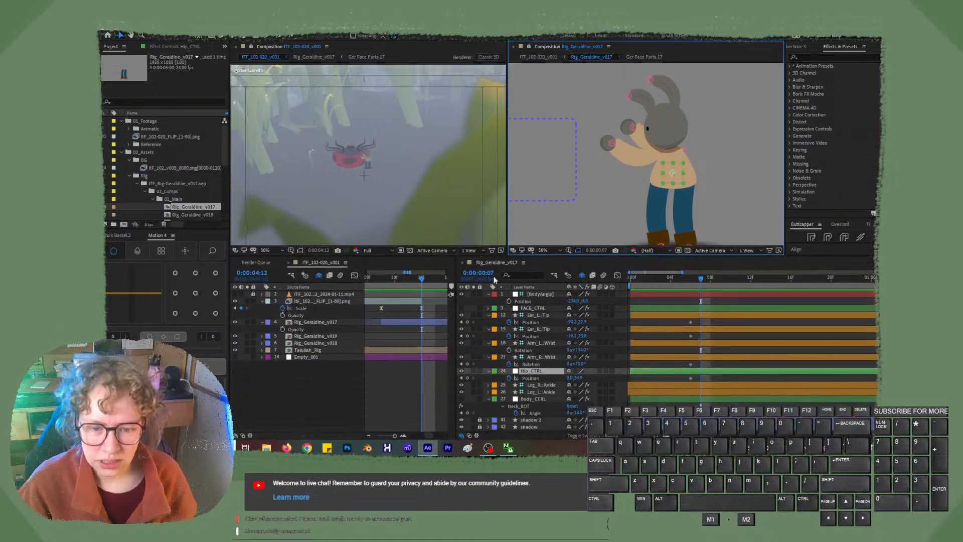
Examine the rabbit character next to the ladybug close up in the shot composition, settling at 100% magnification.
scroll(357, 152, "up", 2)
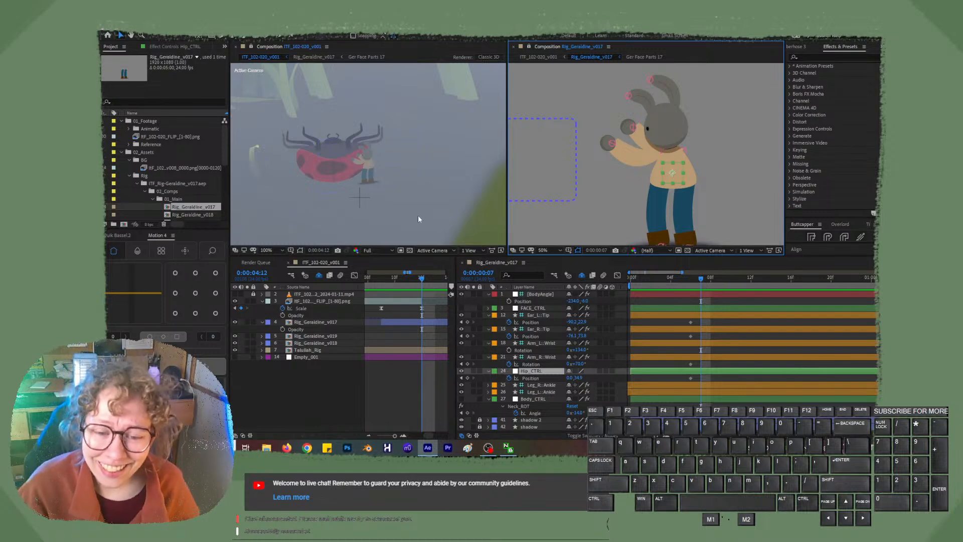
scroll(378, 201, "up", 2)
scroll(378, 202, "up", 1)
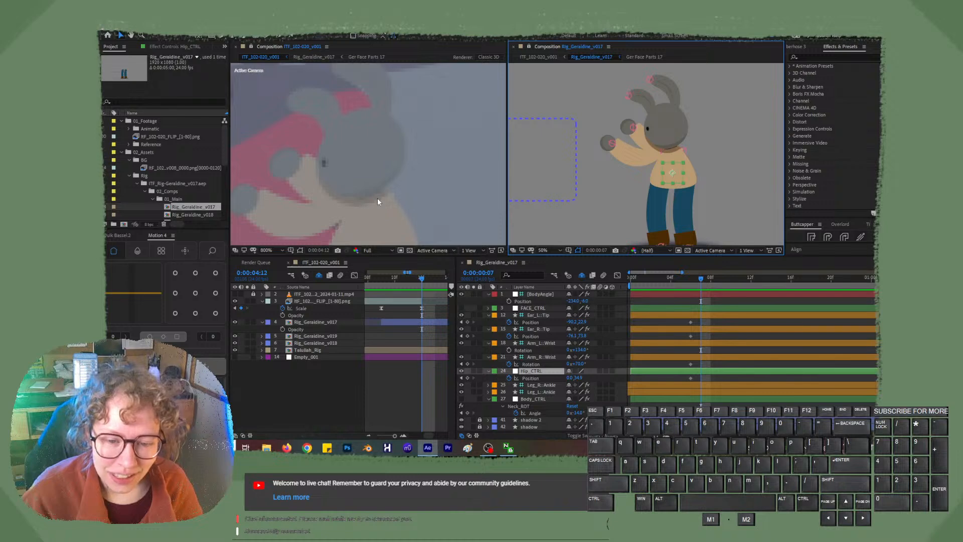
scroll(378, 201, "down", 3)
scroll(377, 202, "down", 1)
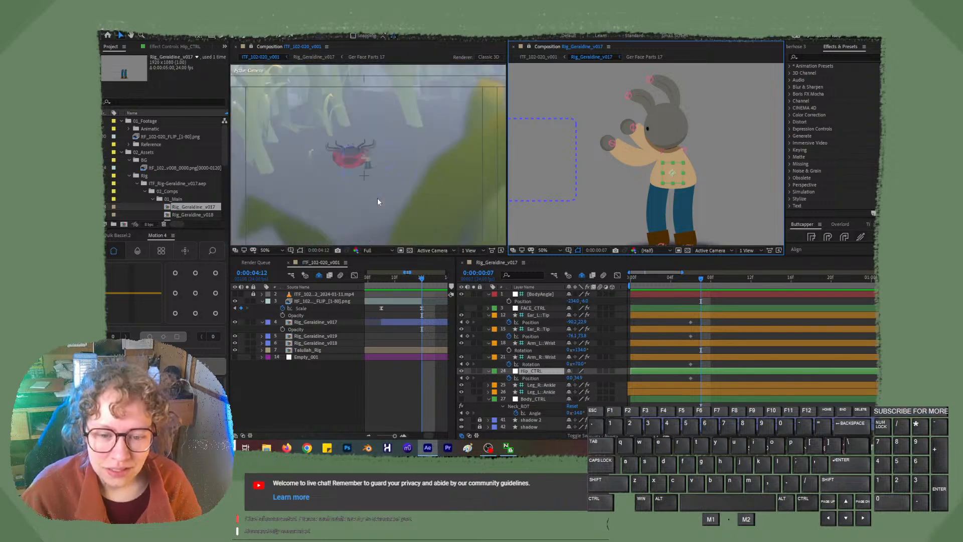
scroll(378, 202, "up", 1)
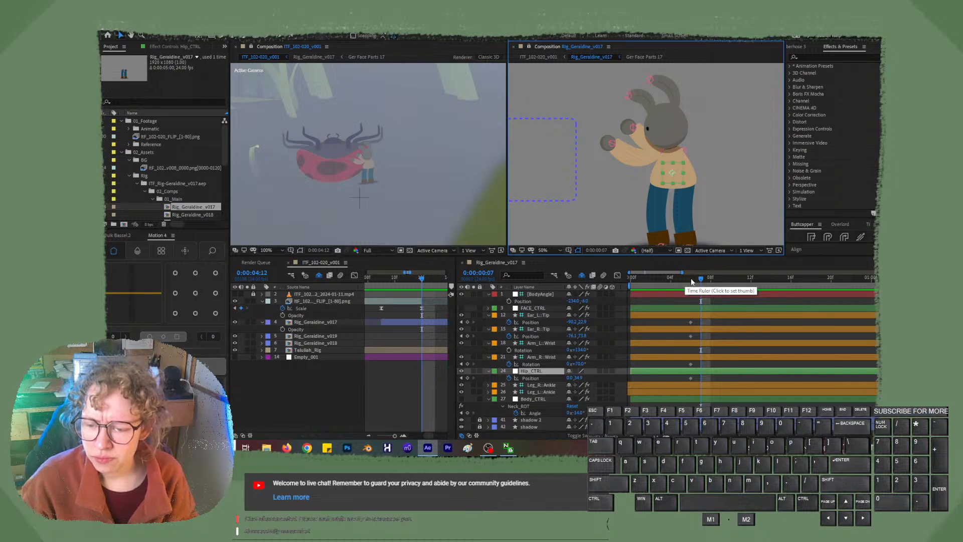
Scrub the rig animation around frame 6 to compare the poses with the shot, stopping at frame 5.
left_click(691, 282)
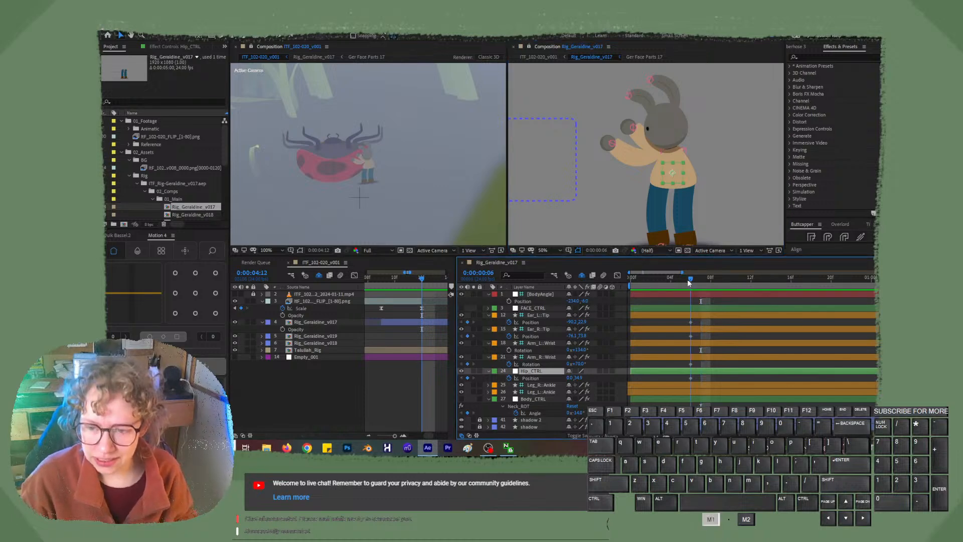
left_click_drag(701, 279, 735, 284)
key("j")
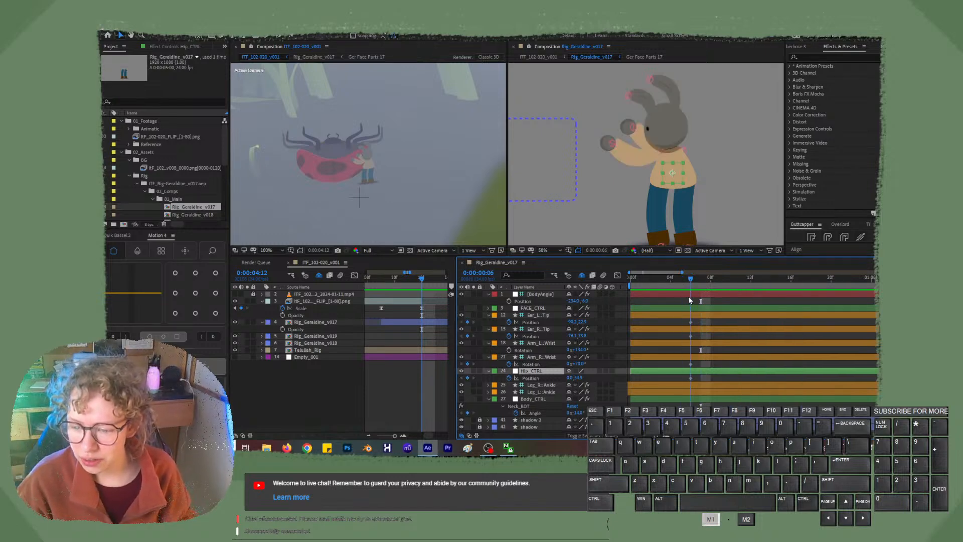
left_click_drag(653, 300, 688, 296)
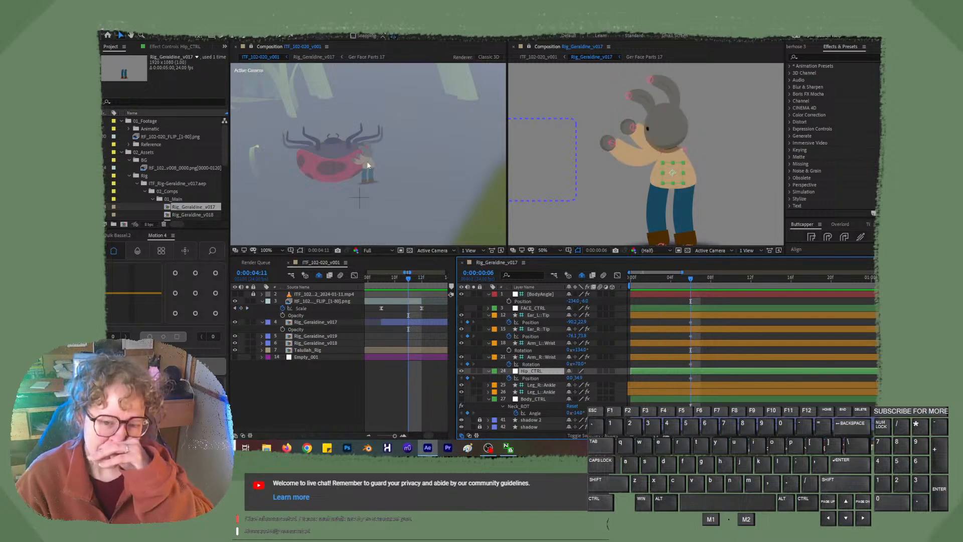
mouse_move(693, 279)
left_mouse_down()
mouse_move(720, 281)
mouse_move(689, 284)
left_mouse_up()
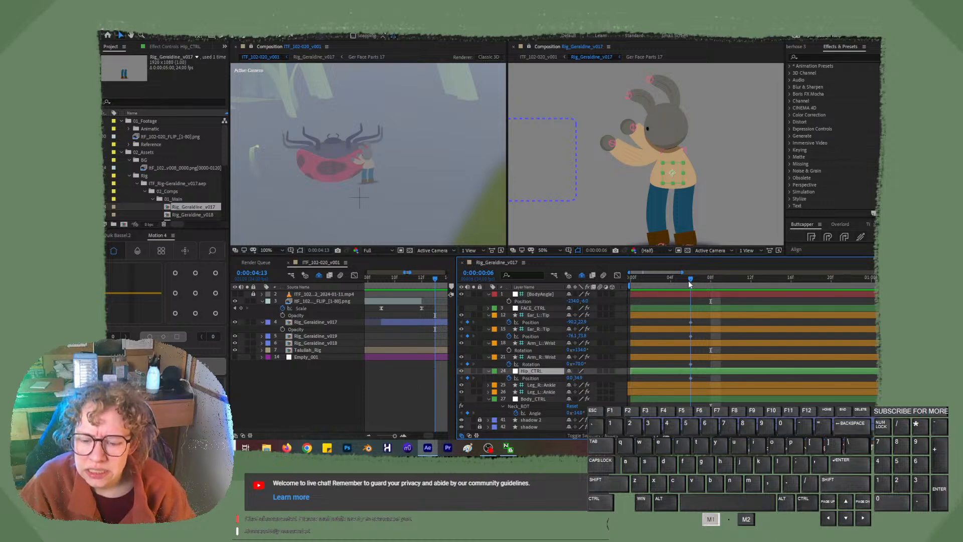
left_click_drag(688, 283, 680, 284)
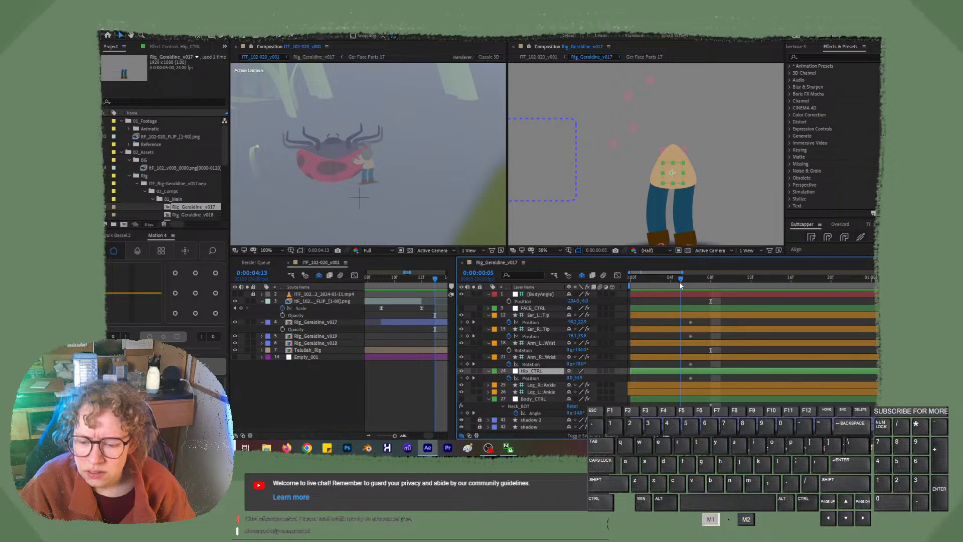
left_click_drag(679, 281, 680, 281)
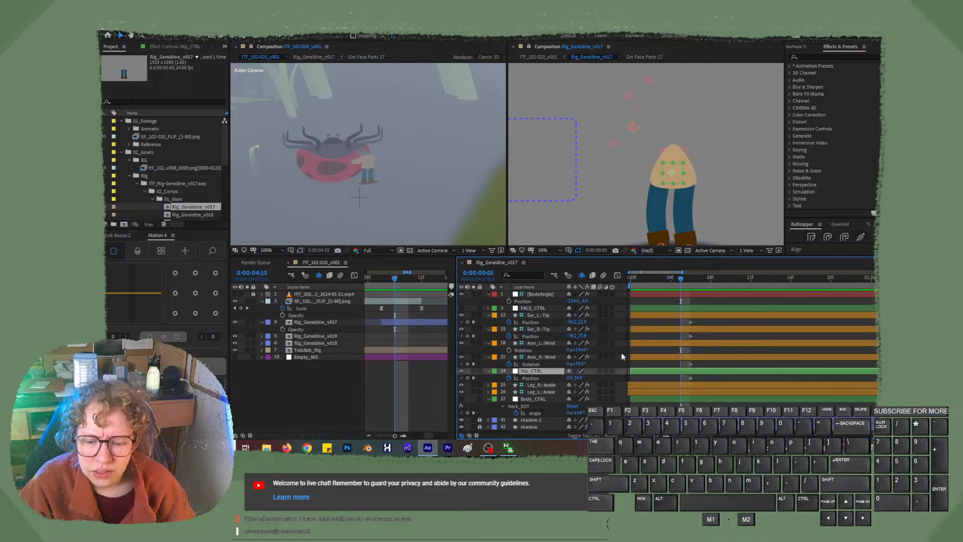
left_click(468, 378)
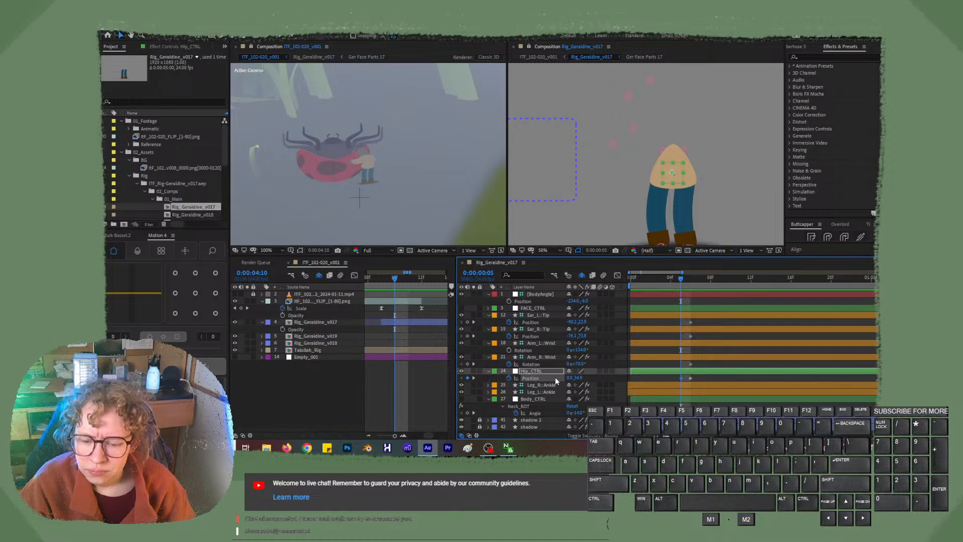
left_click(616, 377)
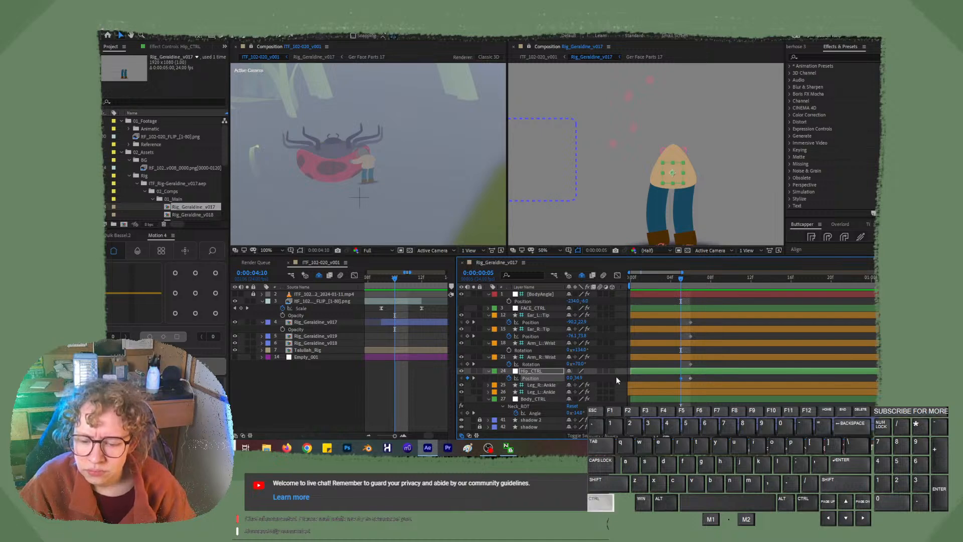
left_click(690, 381)
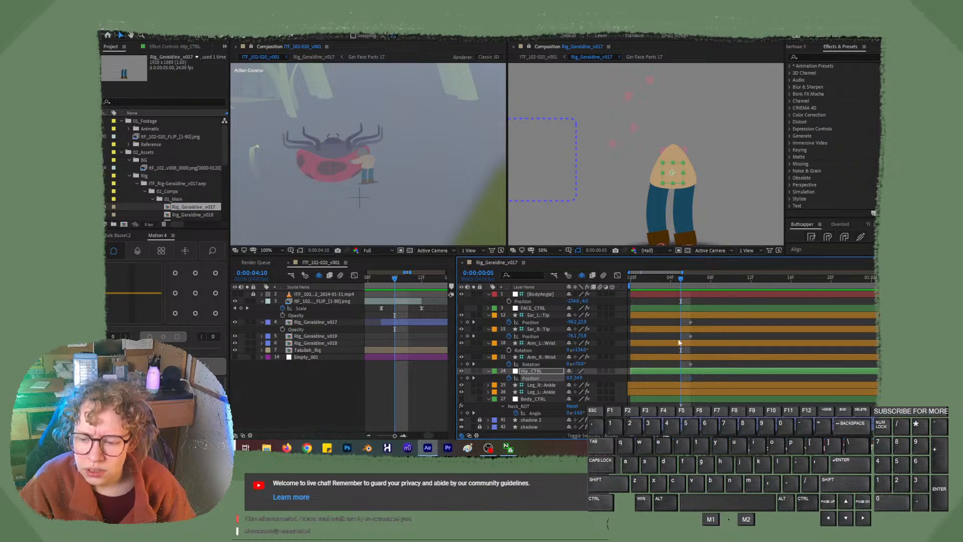
At frame 4, keyframe the Hip_CTRL position shifted slightly up and to the left.
mouse_move(681, 278)
left_mouse_down()
mouse_move(694, 280)
mouse_move(669, 278)
left_mouse_up()
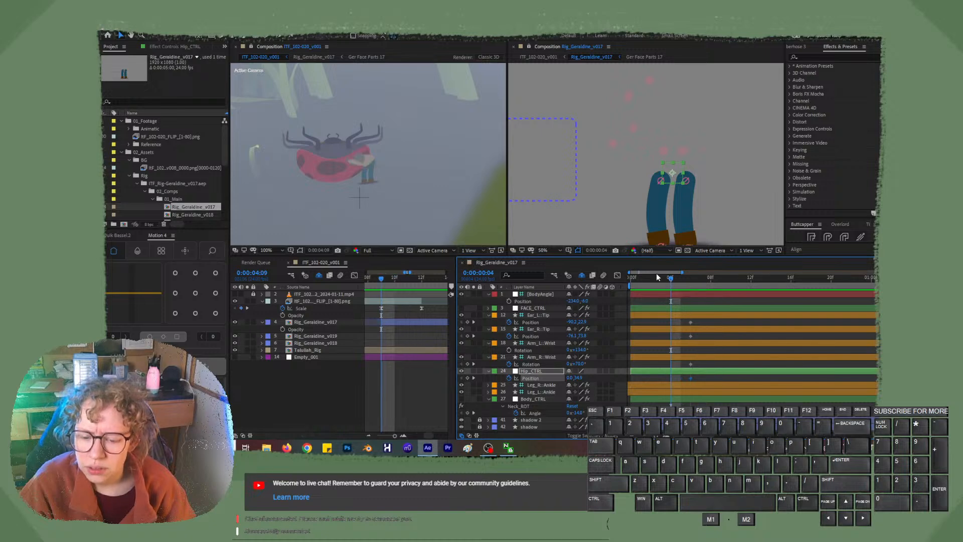
key("shift+Up")
key("shift+Left")
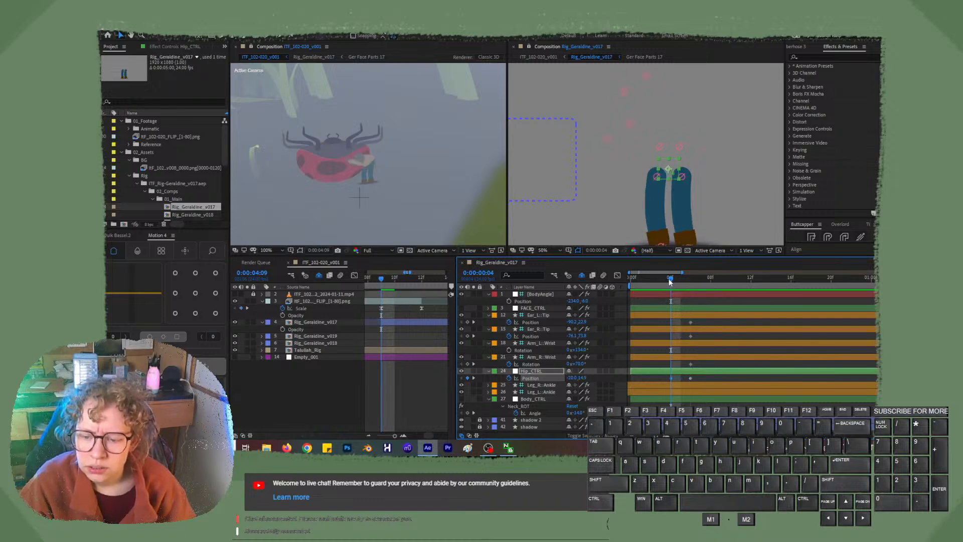
Move the Hip_CTRL Position keyframe from frame 6 to frame 8 and lower the hip there.
left_click_drag(669, 278, 708, 297)
left_click(690, 378)
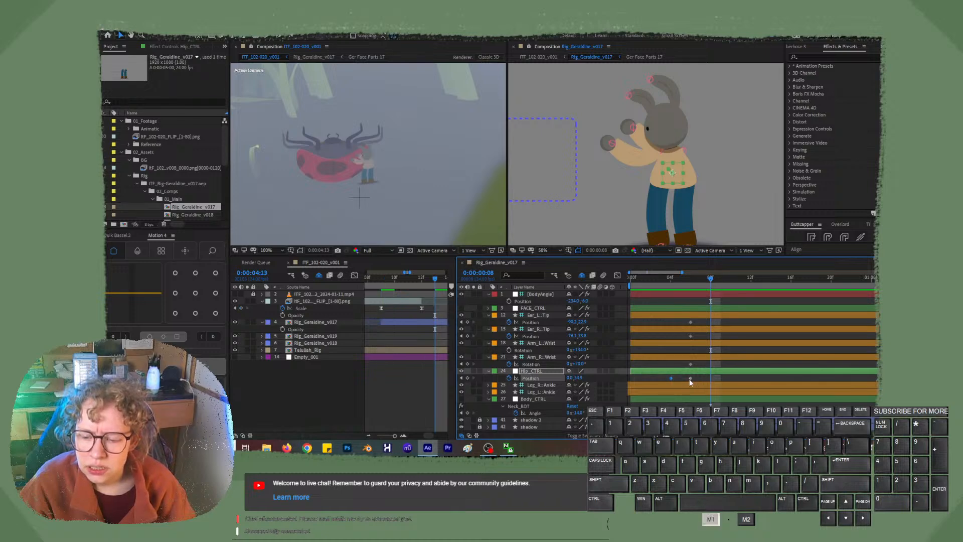
left_click_drag(690, 381, 707, 380)
key("shift")
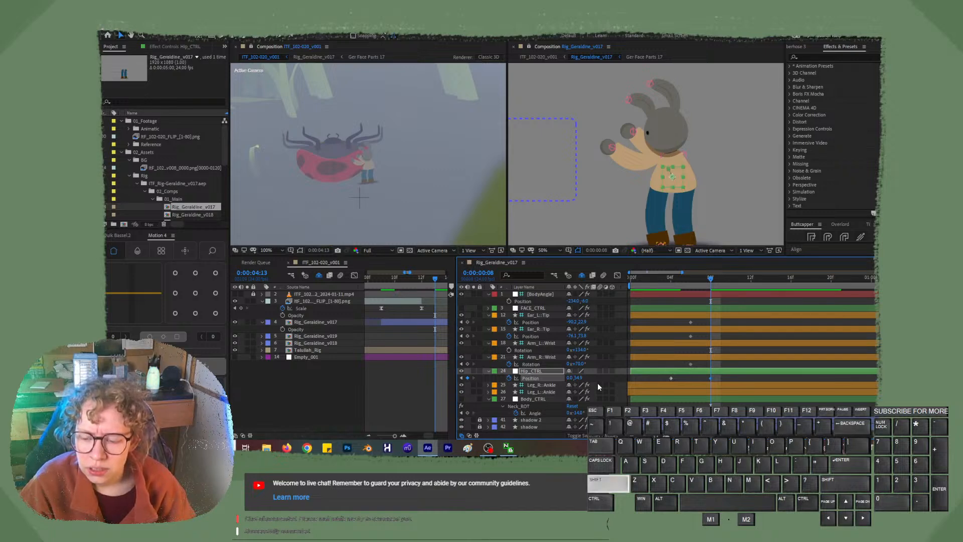
At frame 13, keyframe the Hip_CTRL position raised and shifted to the right, away from the ladybug.
left_click_drag(717, 278, 763, 281)
key("Up")
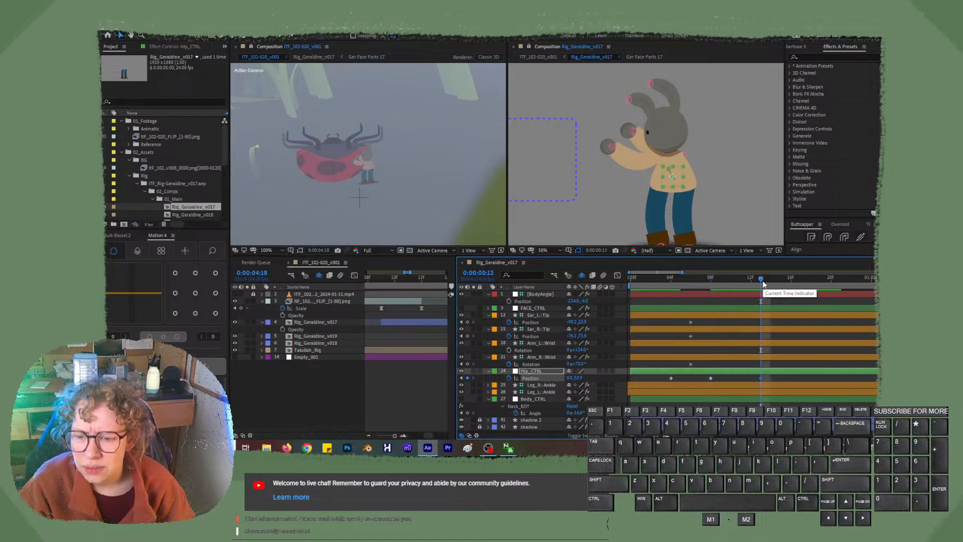
key("Up")
key("Up")
key("shift+Up")
key("shift+Up")
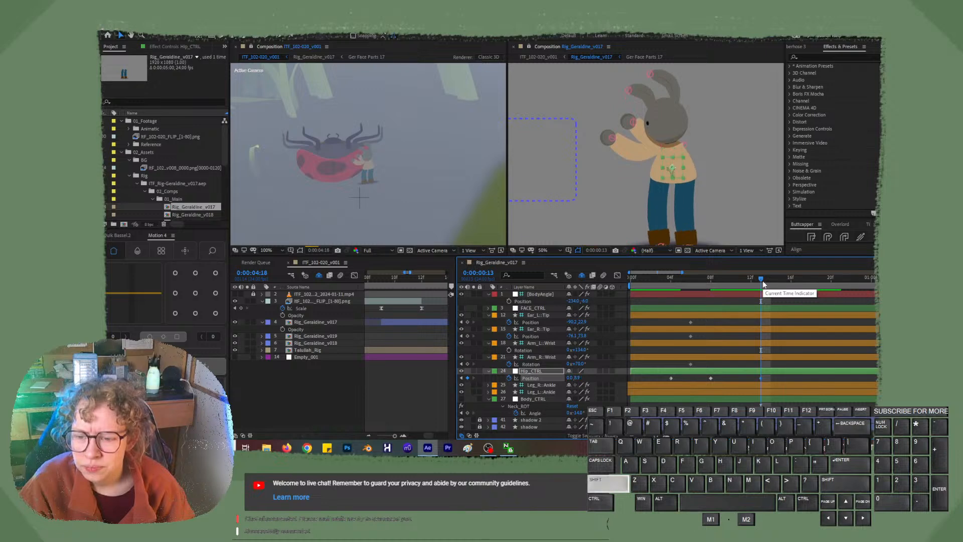
key("shift+Down")
key("shift+Down")
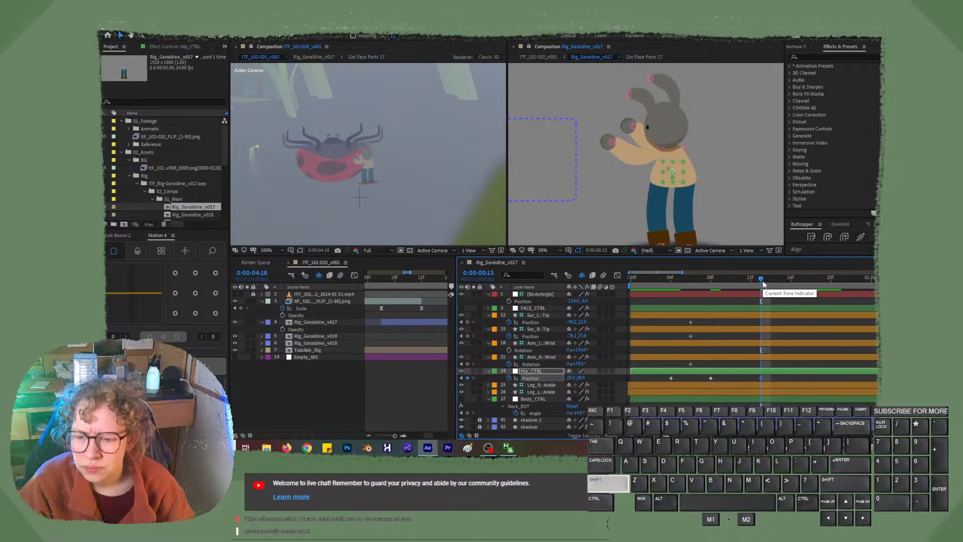
key("shift+Up")
key("shift+Up")
key("shift+Right")
key("shift+Right")
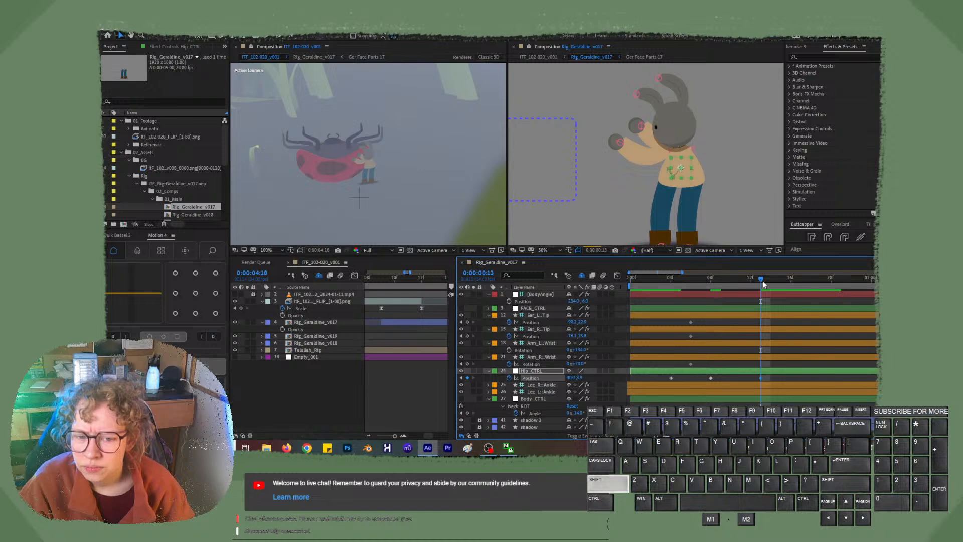
At frame 13, raise the Hip_CTRL position further and shift it left to 24.0, -31.1.
key("shift+Up")
key("shift+Up")
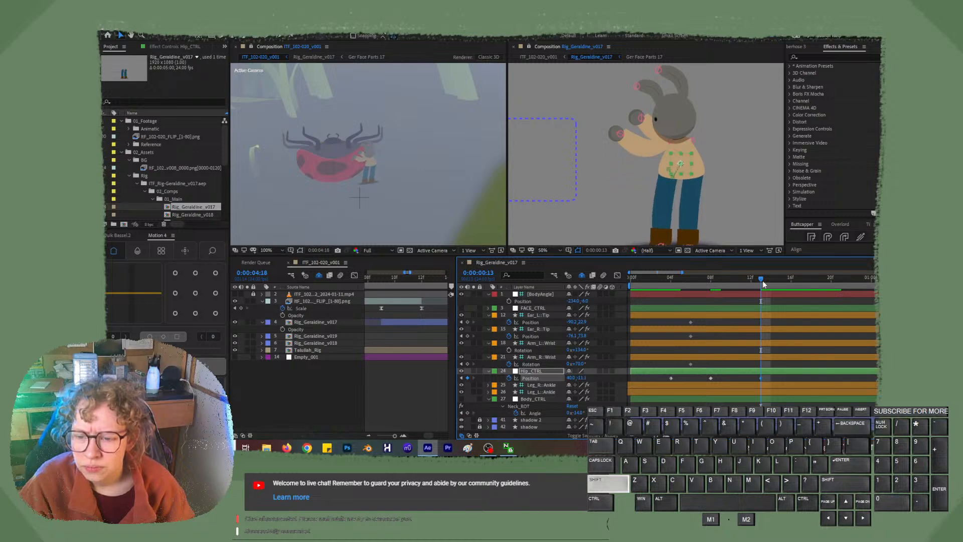
key("shift+Up")
key("shift+Up")
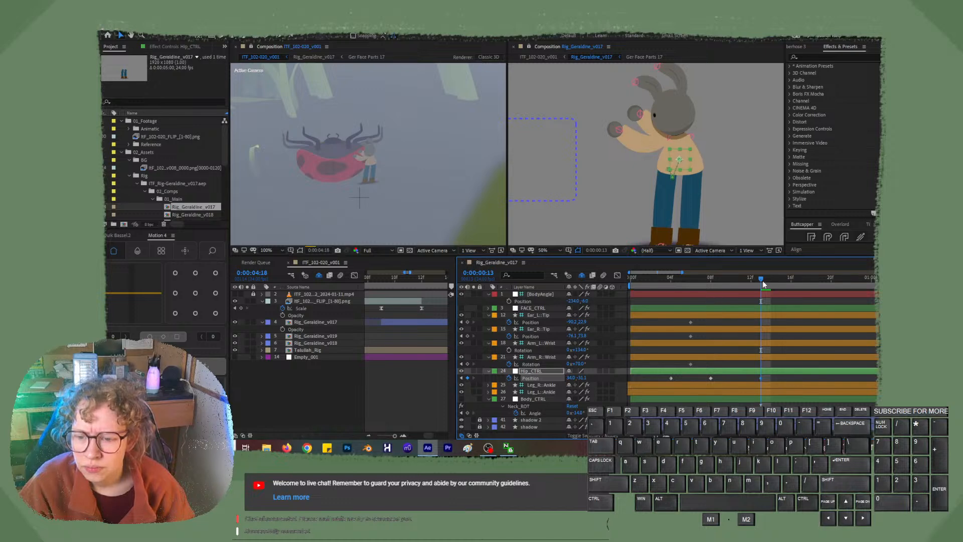
key("Left")
key("Left")
key("Left")
key("Left")
key("Left")
key("Left")
key("Left")
key("Left")
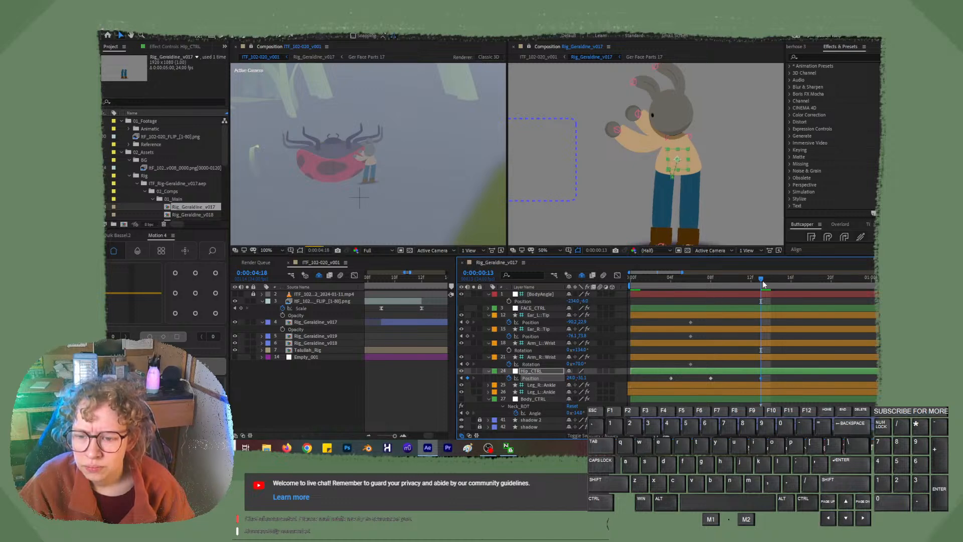
Reveal the rotation of Hip_CTRL and keyframe it a few degrees clockwise at frame 8.
left_click(538, 371)
key("shift+r")
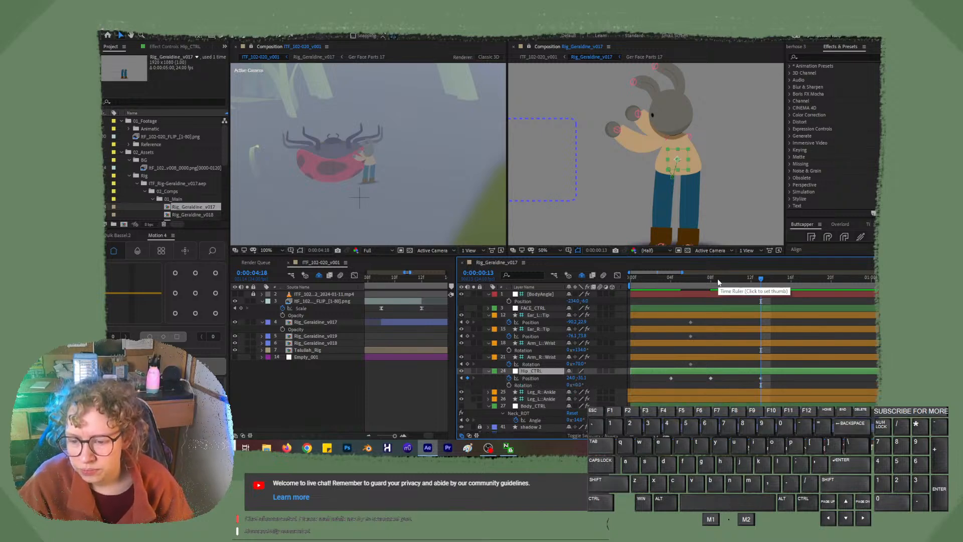
mouse_move(718, 283)
left_mouse_down()
mouse_move(661, 284)
mouse_move(708, 285)
left_mouse_up()
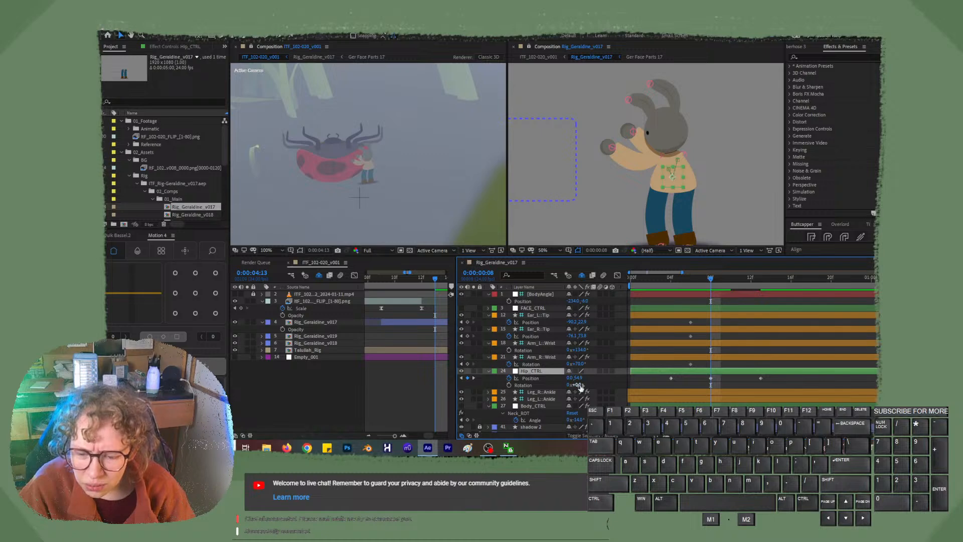
left_click_drag(580, 386, 583, 387)
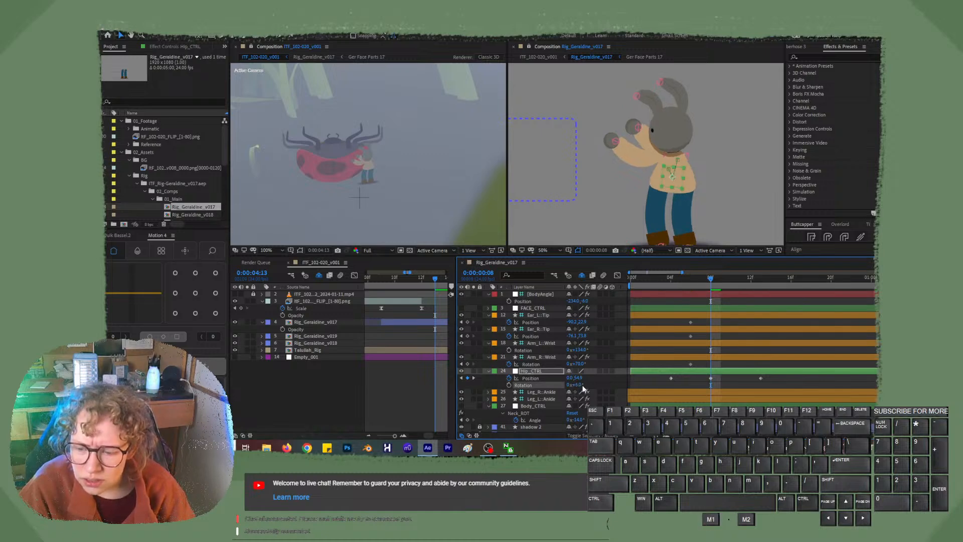
left_click(551, 387)
Review the hip poses between the start and frame 13, and keyframe the Hip_CTRL rotation at 0° on frame 13.
left_click(763, 278)
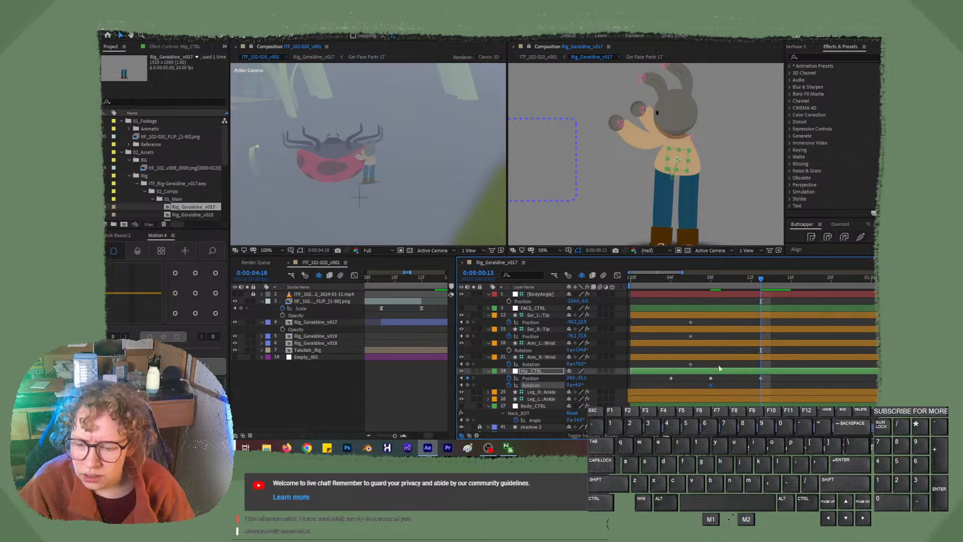
left_click(710, 278)
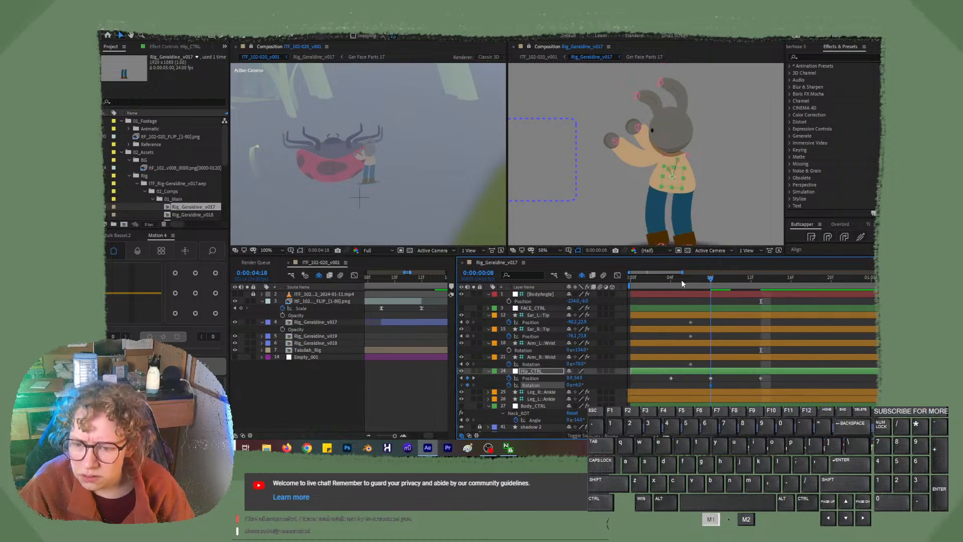
left_click_drag(682, 284, 758, 284)
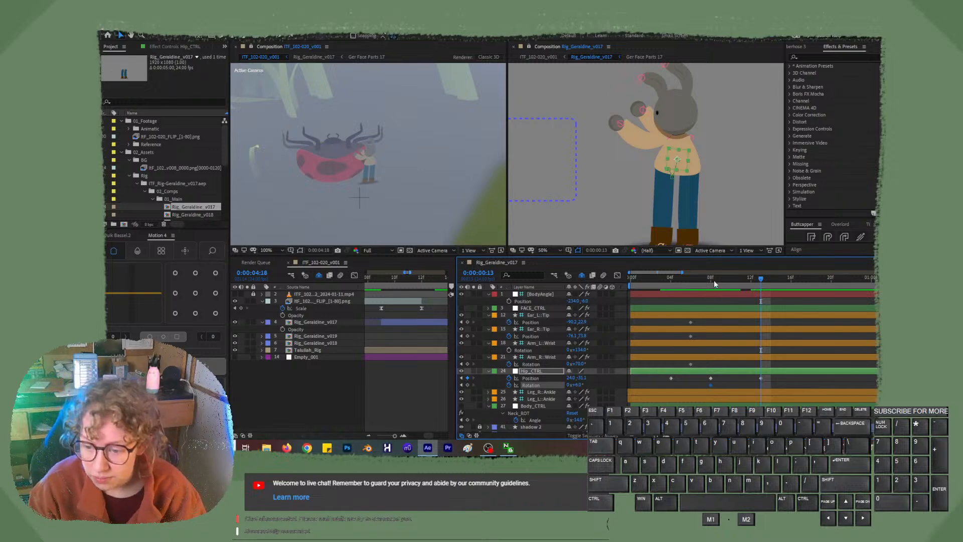
left_click_drag(715, 281, 627, 301)
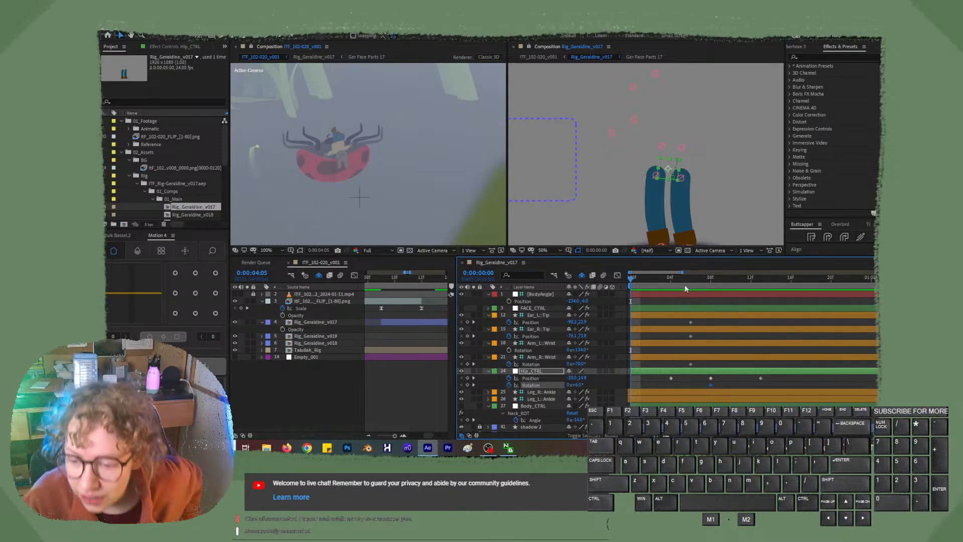
left_click(647, 281)
left_click_drag(647, 282, 762, 283)
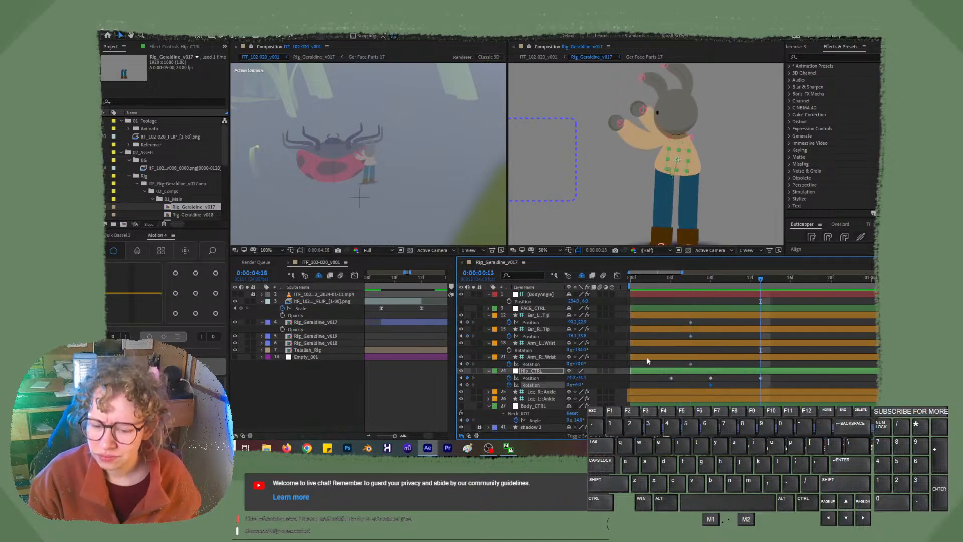
left_click(581, 385)
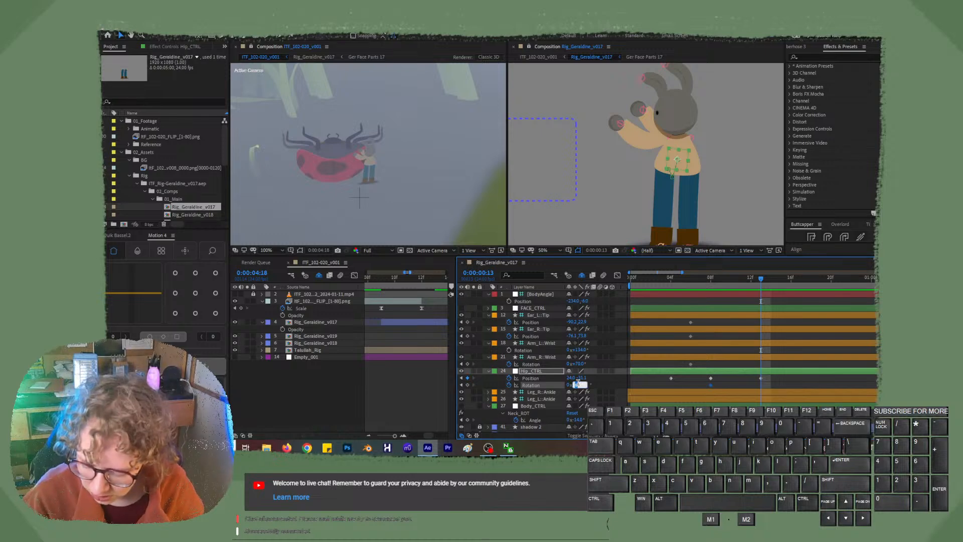
type("0")
key("Return")
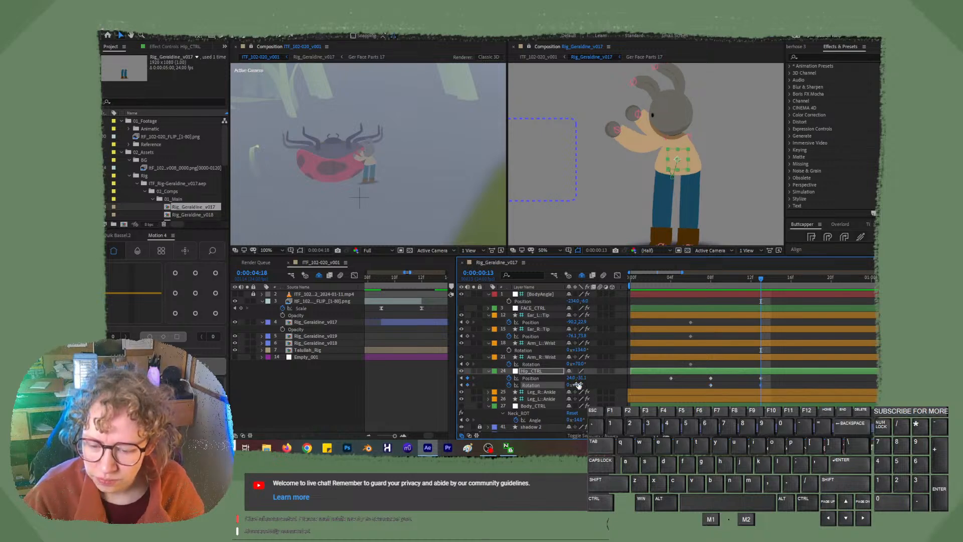
Move the Hip_CTRL Position and Rotation keyframes from frame 13 to 0:00:01:00 and preview the slower motion.
left_click_drag(735, 279, 714, 284)
key("space")
key("space")
left_click_drag(655, 437, 631, 436)
mouse_move(693, 384)
left_mouse_down()
mouse_move(663, 379)
mouse_move(696, 381)
left_mouse_up()
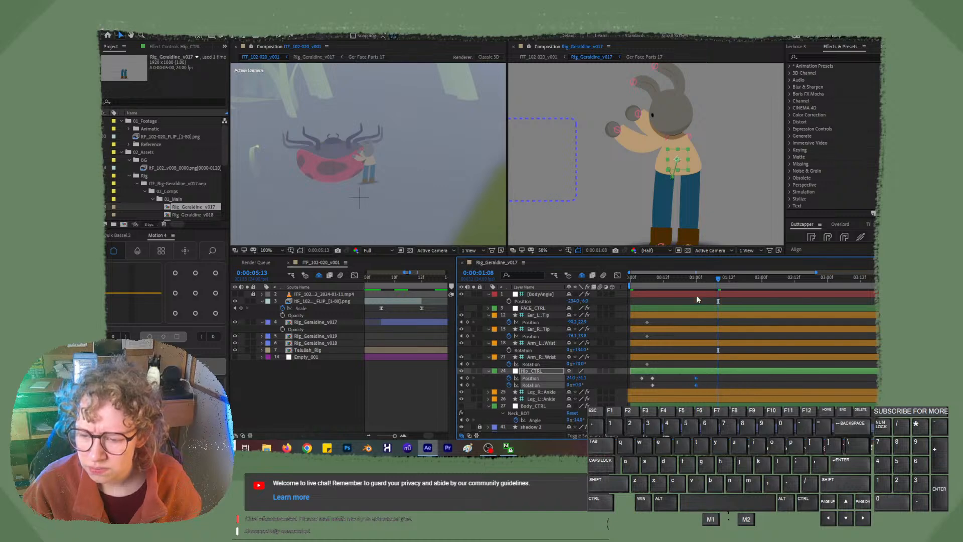
left_click(691, 279)
key("space")
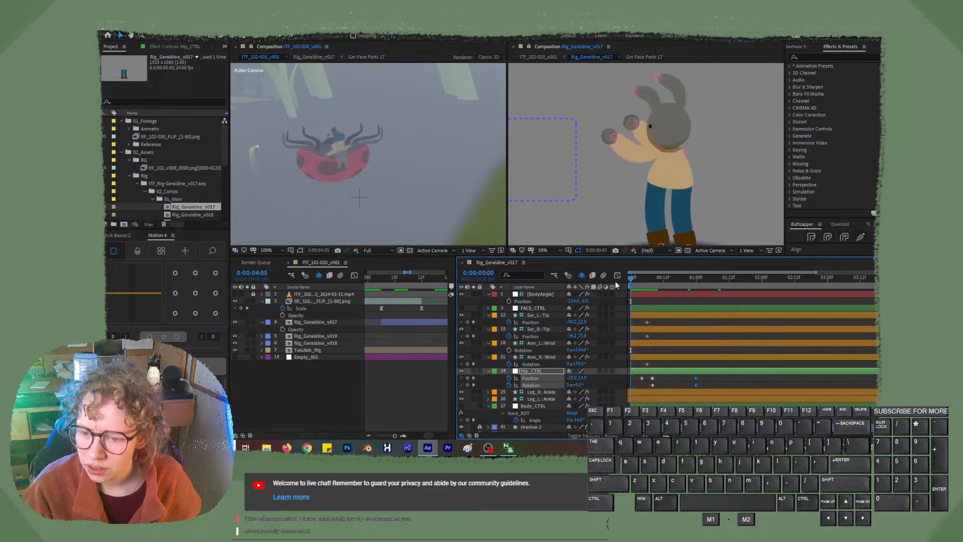
left_click(675, 278)
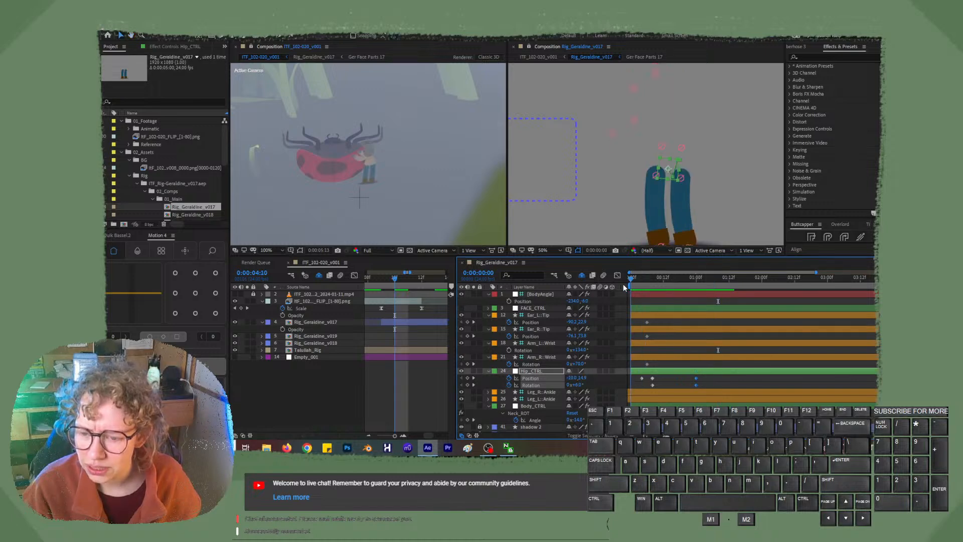
key("space")
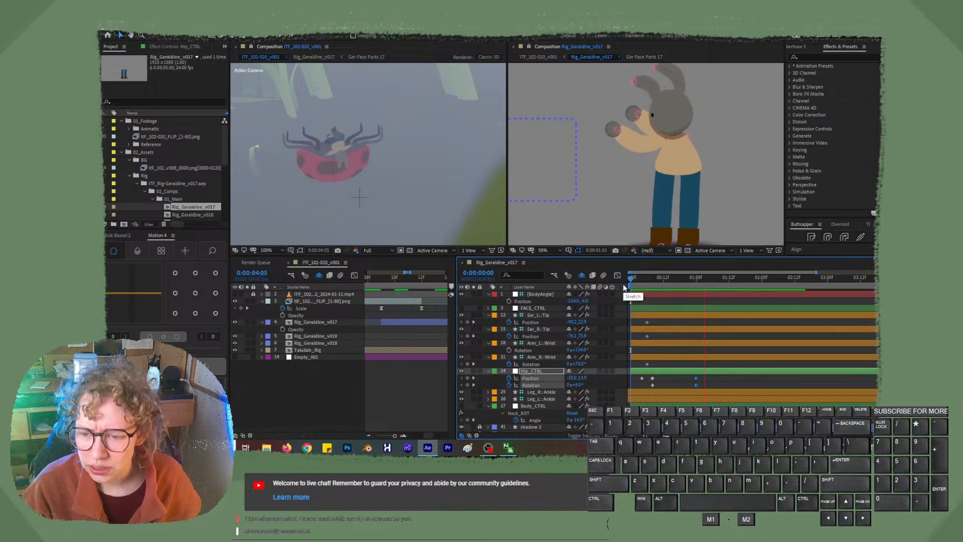
left_click_drag(667, 284, 697, 283)
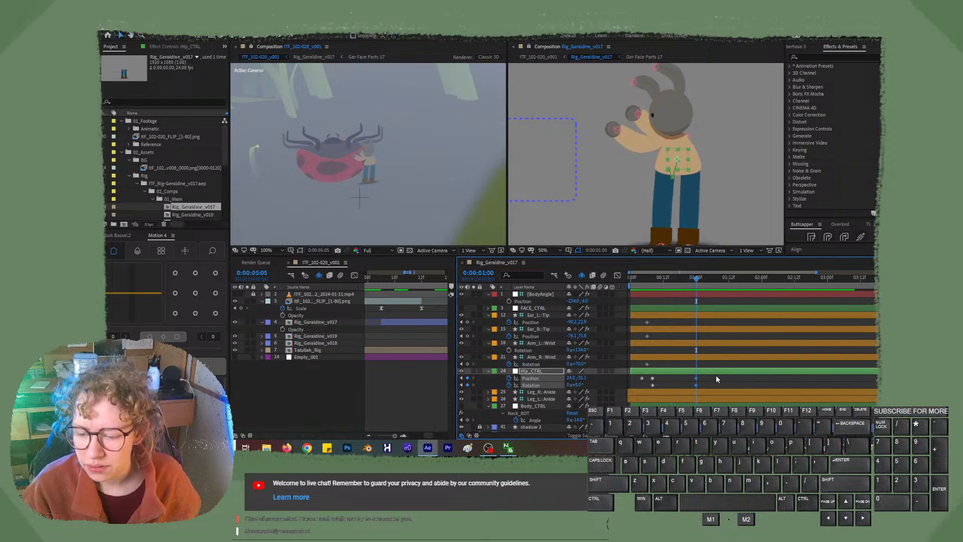
Apply a fast-start, slow-end Motion 4 ease of 86 to the Hip_CTRL keyframes at frame 8 and 0:00:01:00, and preview it.
left_click(714, 392)
left_click_drag(714, 382, 645, 378)
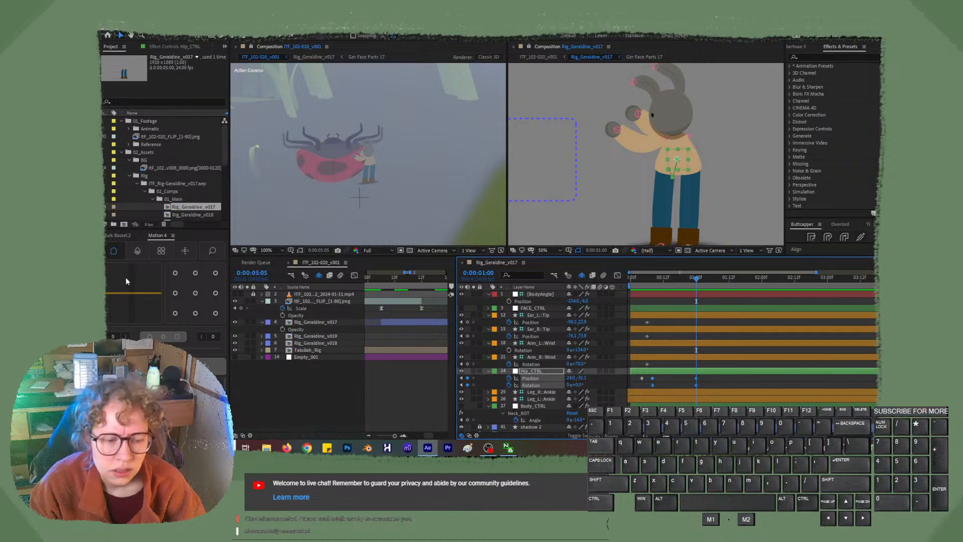
left_click_drag(125, 277, 105, 314)
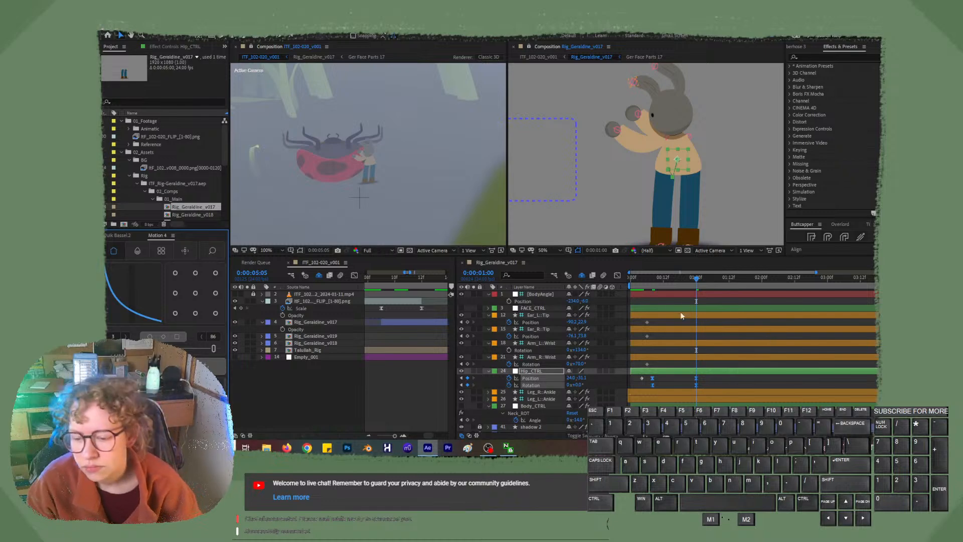
left_click_drag(663, 281, 613, 281)
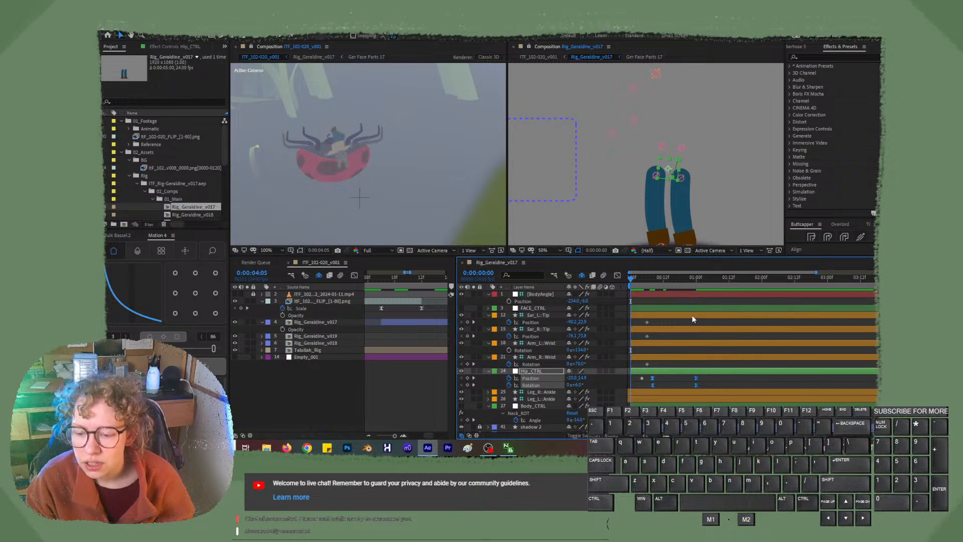
key("space")
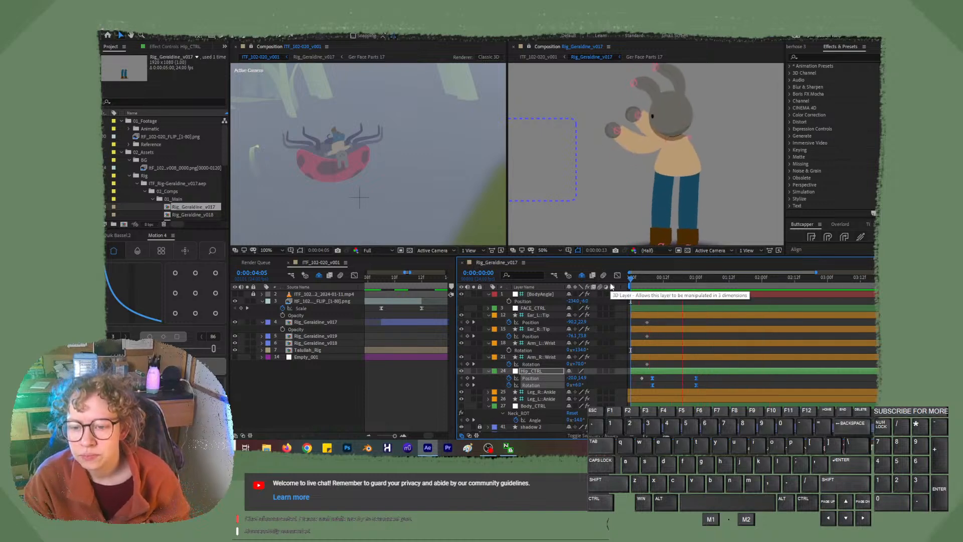
left_click(649, 279)
left_click_drag(649, 282, 695, 279)
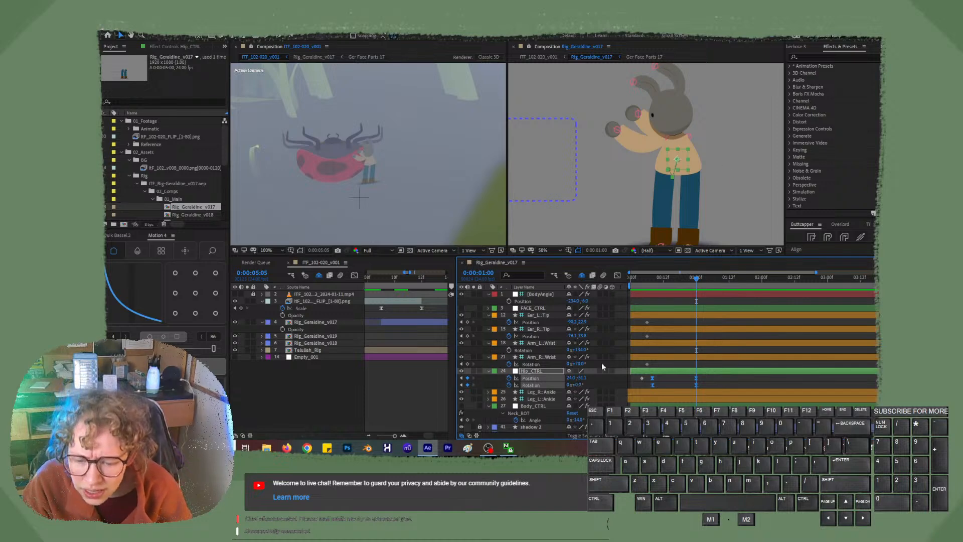
At 0:00:01:00, keyframe the Neck_ROT angle of Body_CTRL at 5°.
left_click_drag(657, 279, 652, 279)
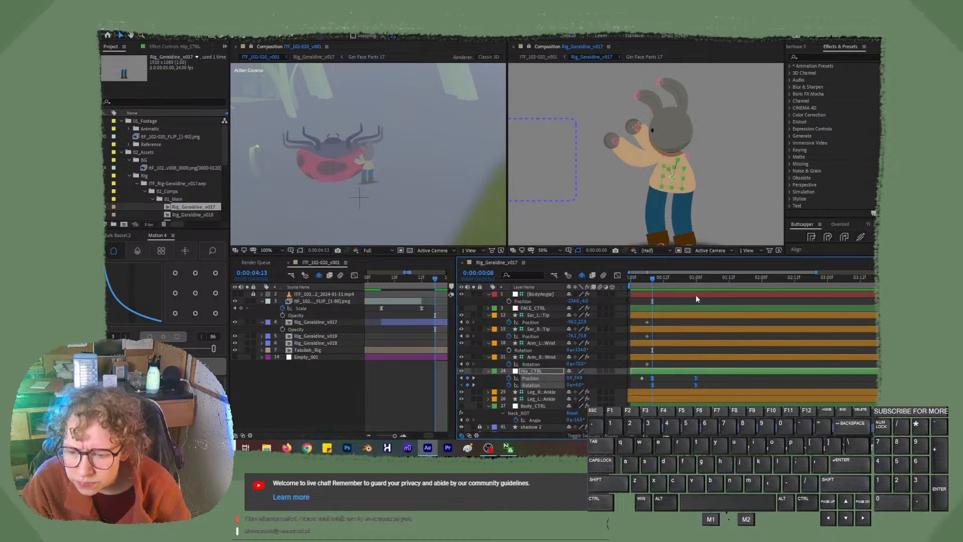
left_click(694, 279)
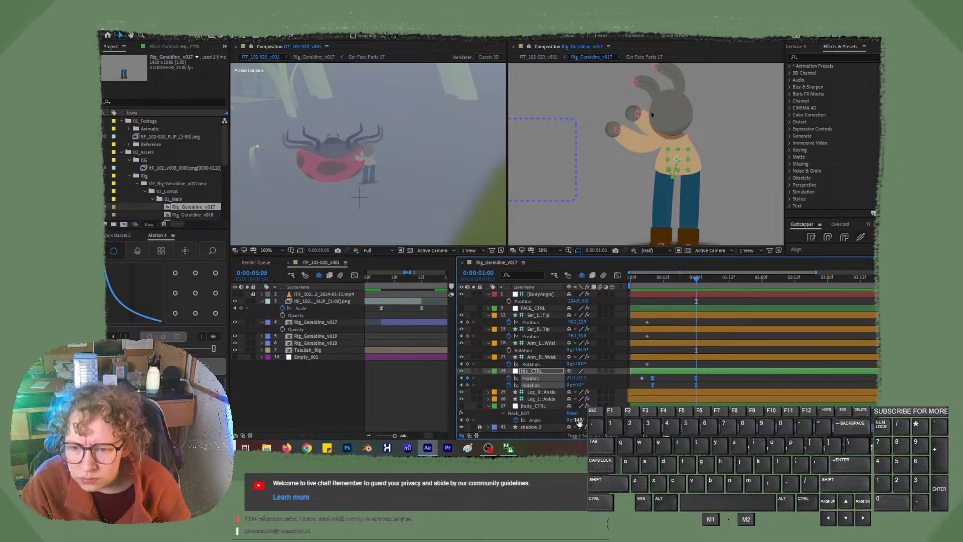
left_click_drag(579, 423, 586, 423)
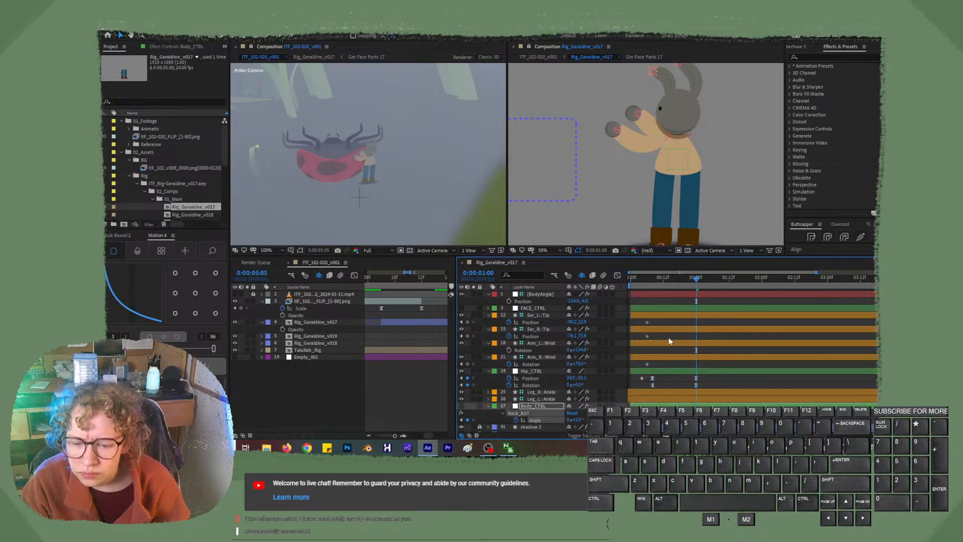
At 0:00:01:00, reposition the tips of both ears higher above the head.
left_click_drag(730, 143, 688, 190)
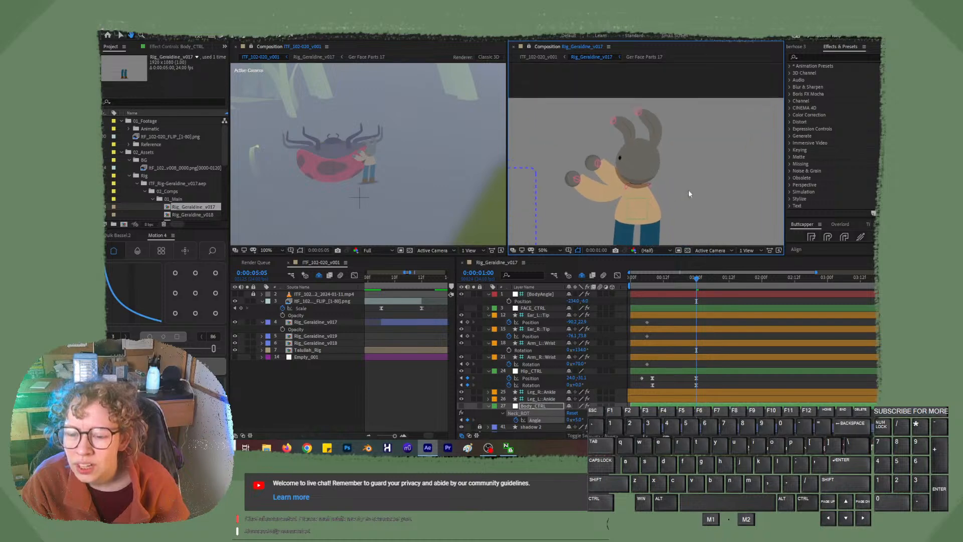
mouse_move(639, 115)
left_mouse_down()
mouse_move(640, 104)
mouse_move(650, 105)
left_mouse_up()
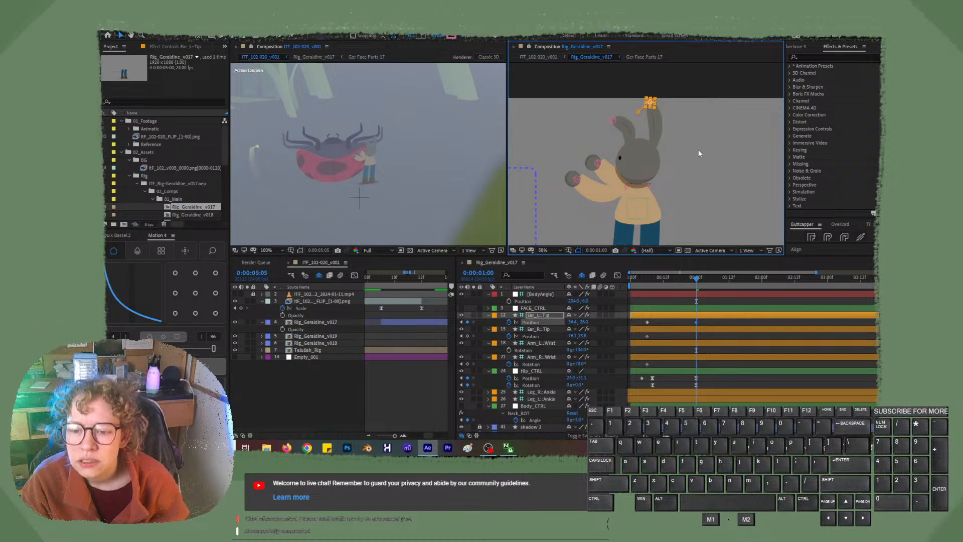
left_click(692, 165)
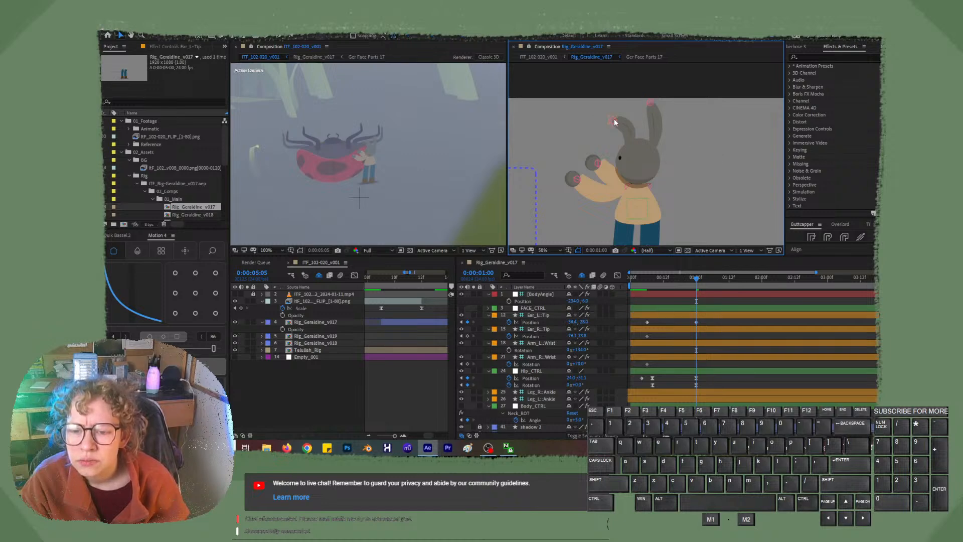
left_click_drag(615, 122, 618, 106)
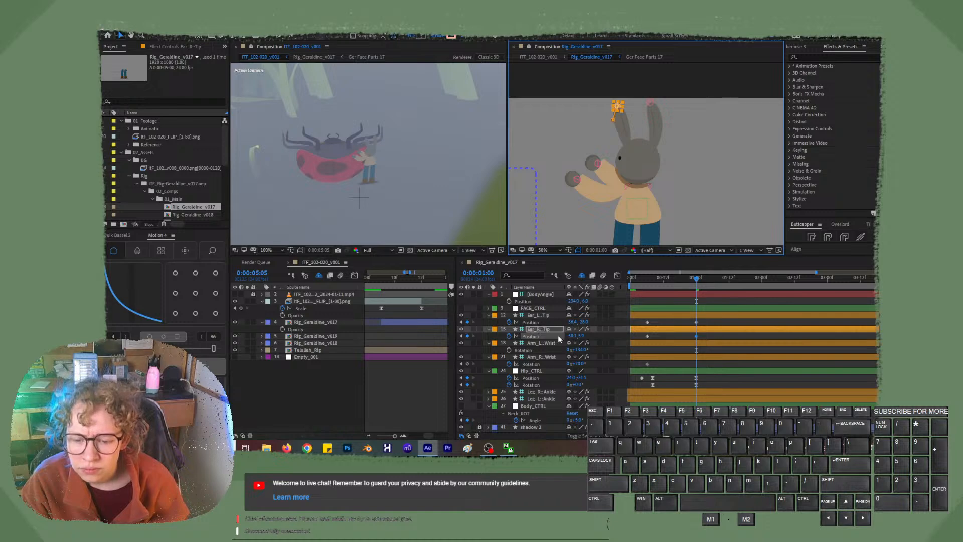
Set the Ear_R::Tip position to 0, 0 at 0:00:01:00.
left_click(572, 336)
type("0")
key("KP_Enter")
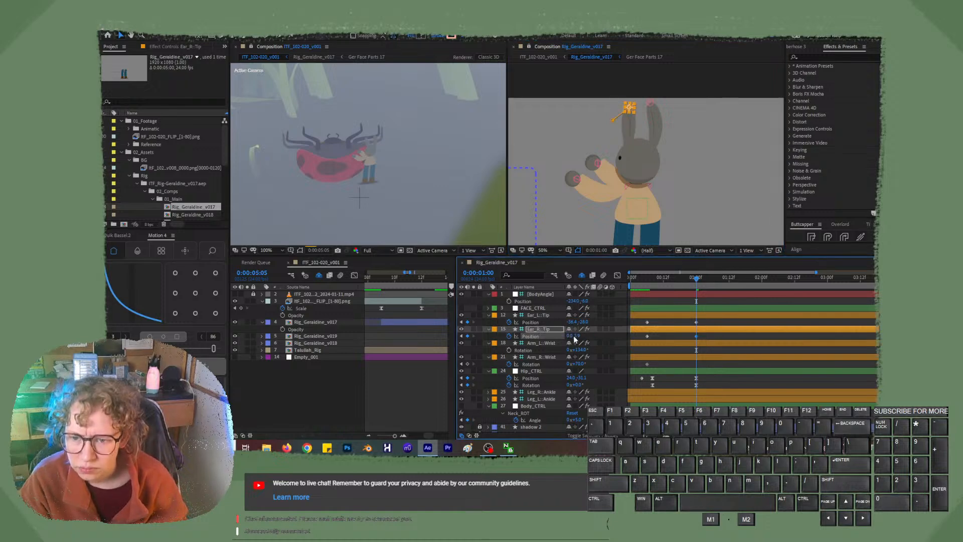
left_click(578, 335)
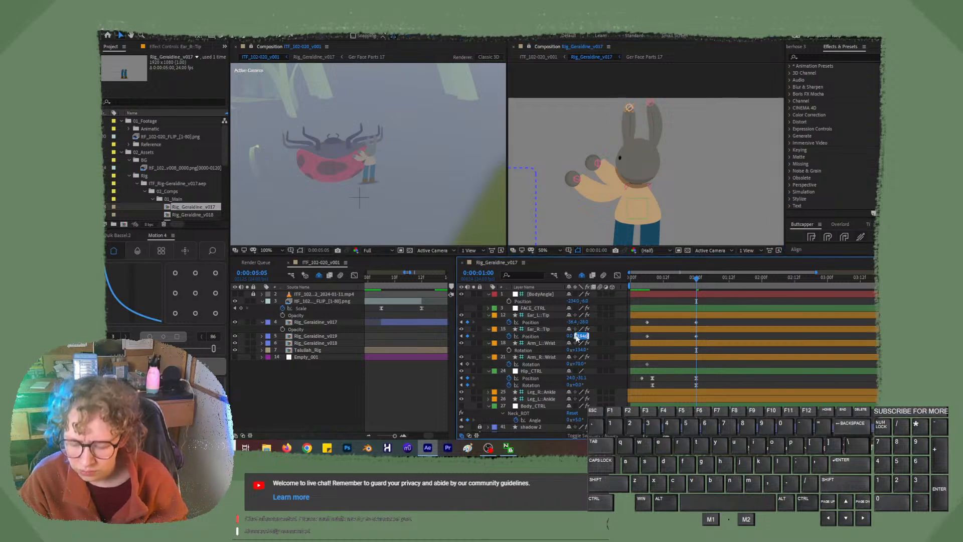
type("0")
key("KP_Enter")
Set the Ear_L::Tip position to 0, 0 at 0:00:01:00.
left_click(571, 322)
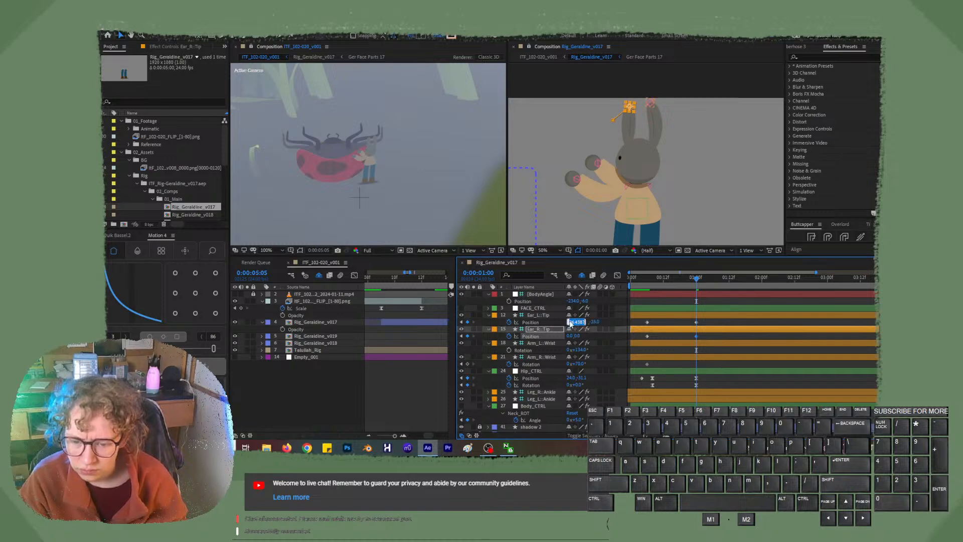
type("0")
key("KP_Enter")
left_click(579, 321)
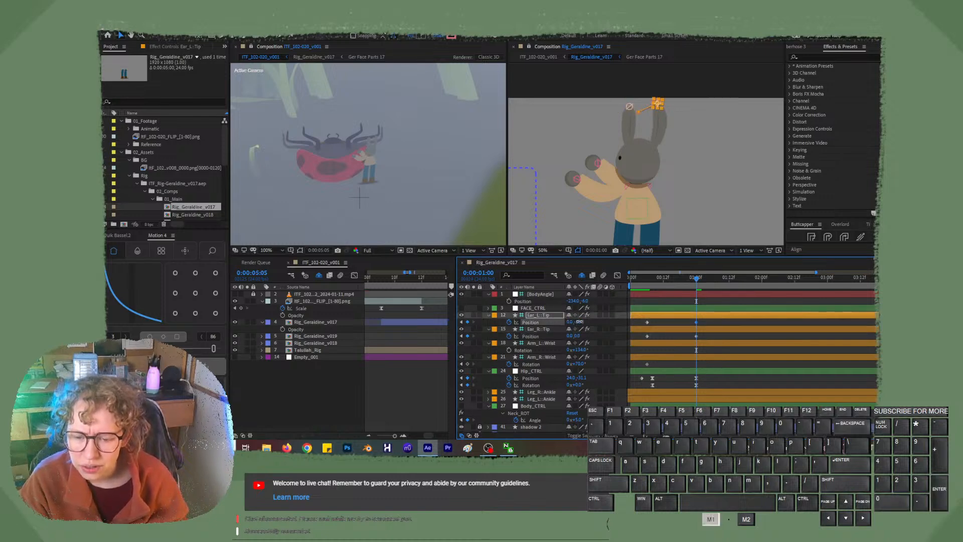
type("0")
key("KP_Enter")
scroll(595, 357, "down", 1)
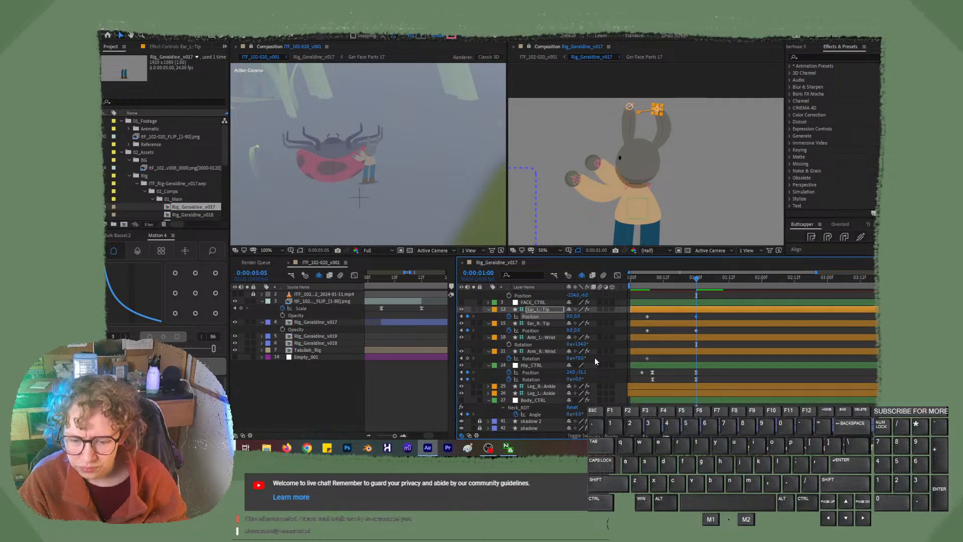
left_click(582, 275)
scroll(581, 384, "down", 5)
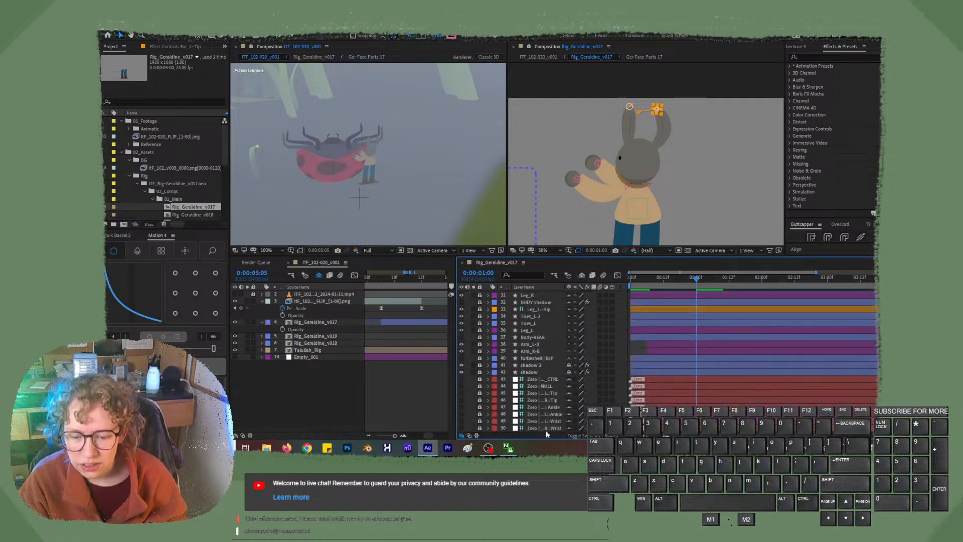
scroll(562, 389, "up", 5)
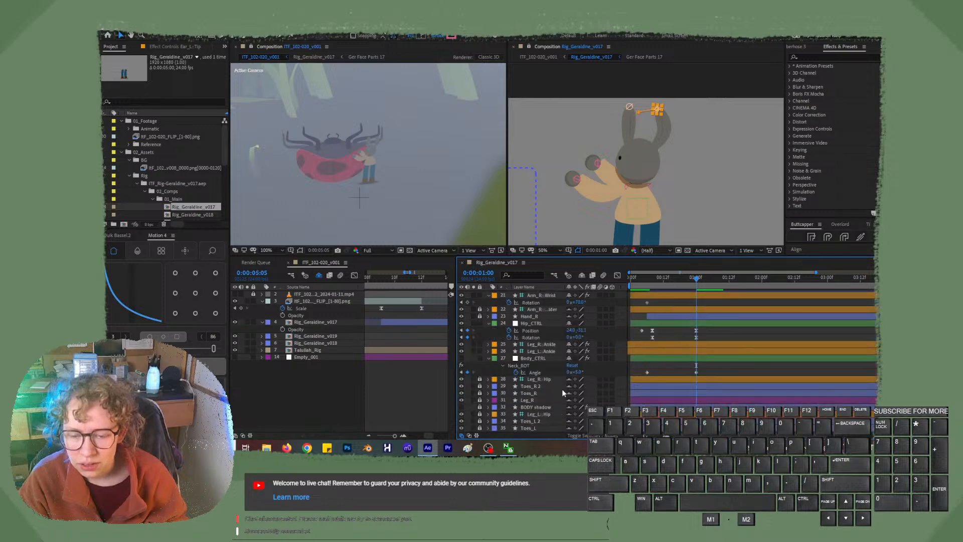
left_click(582, 276)
Open Duik Bassel and dismiss its update notice.
left_click(116, 235)
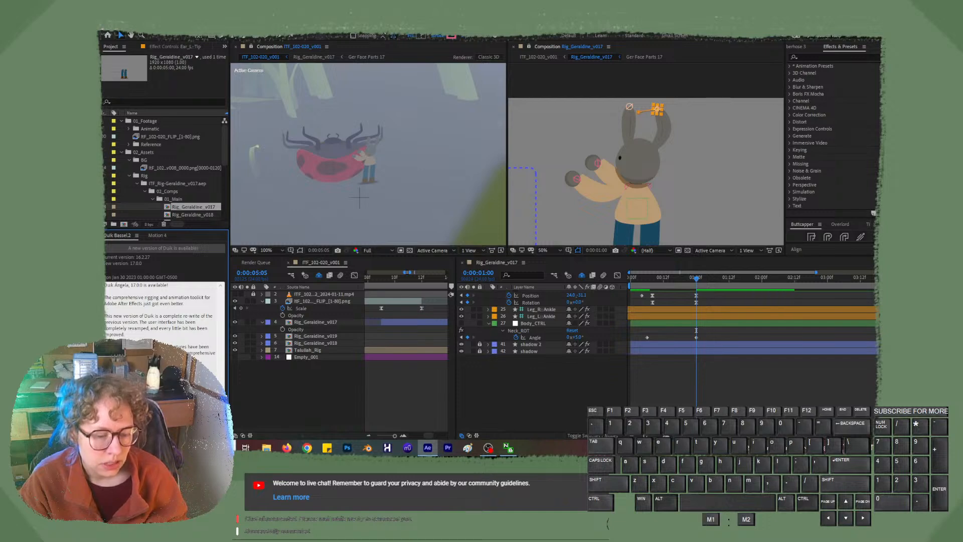
left_click(166, 416)
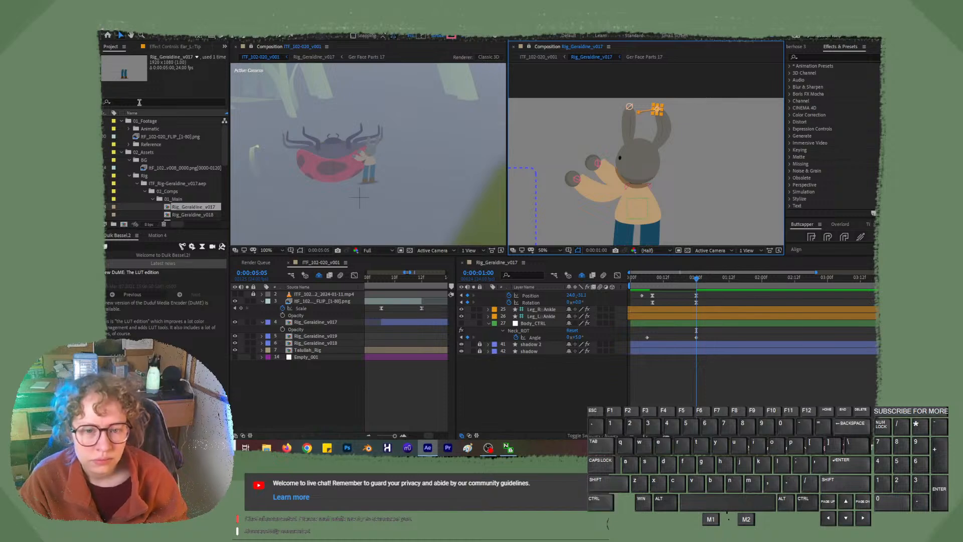
Save the project as a new version named ITF_ANIM_102-020_v003.
left_click(103, 26)
mouse_move(156, 111)
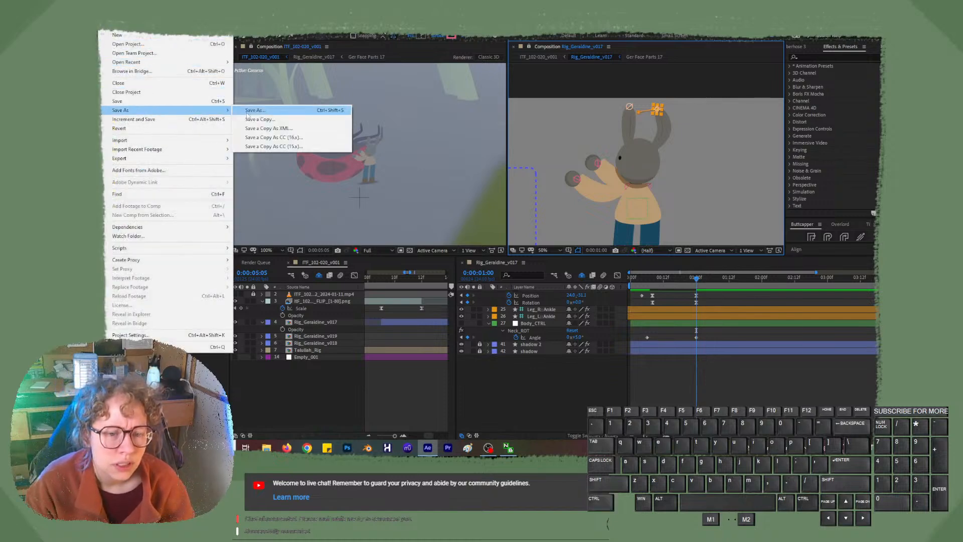
left_click(254, 111)
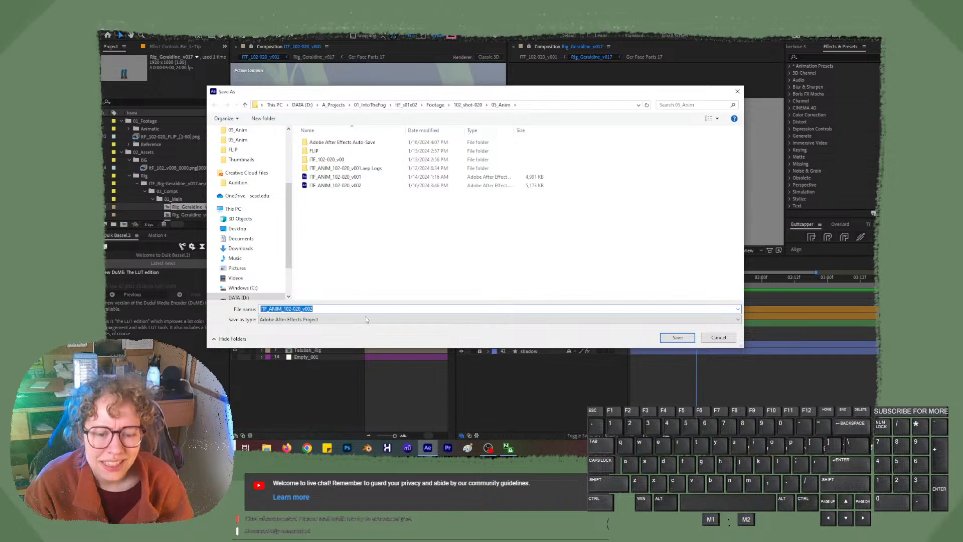
key("Right")
key("BackSpace")
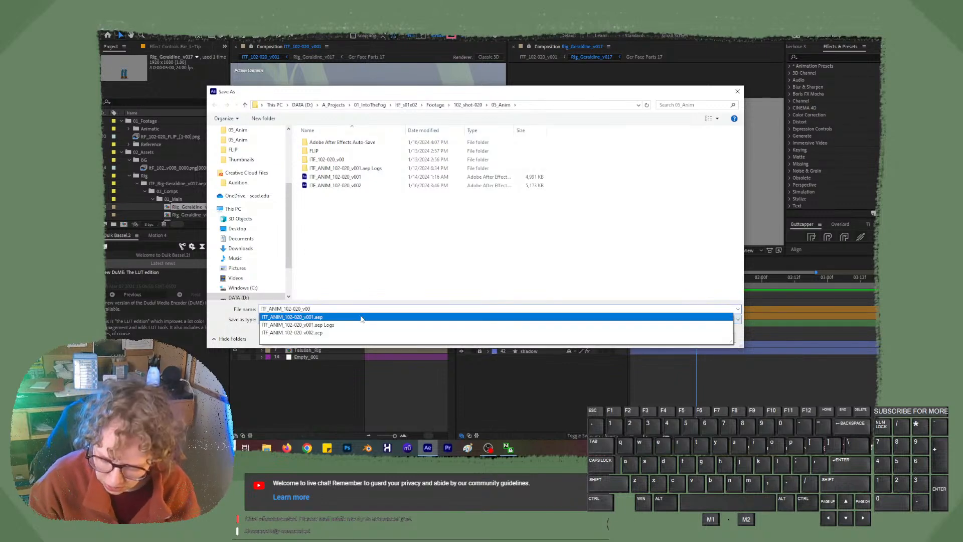
type("3")
key("Return")
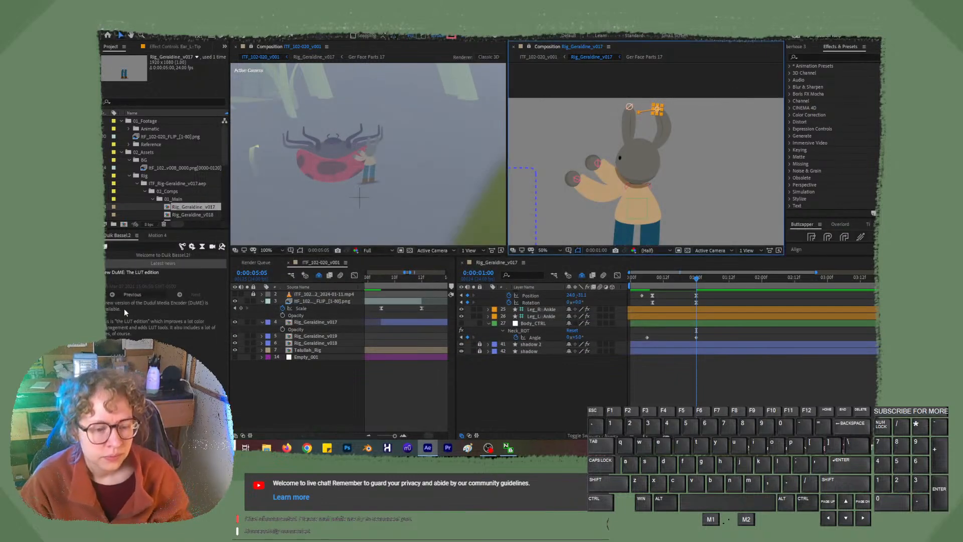
View the rigging Links & constraints tools in Duik Bassel.
left_click(181, 245)
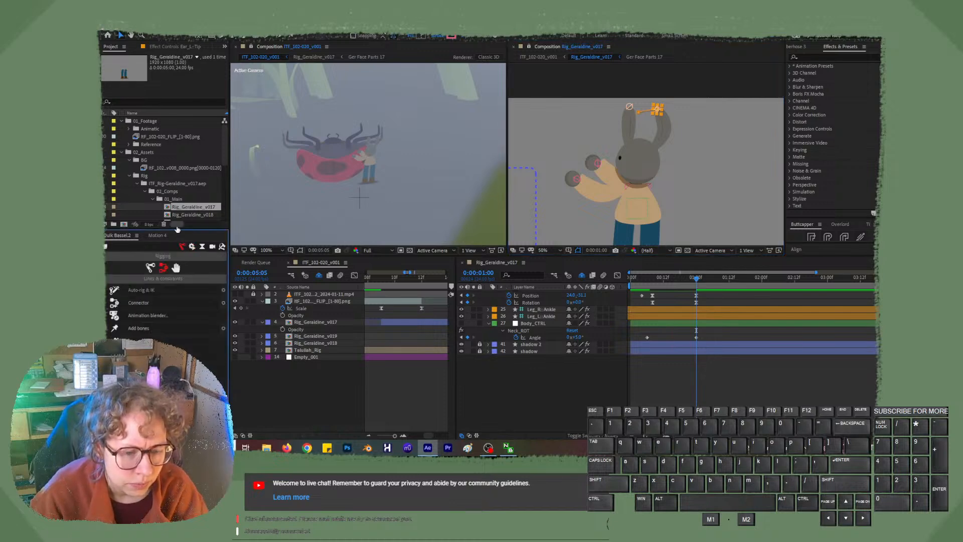
left_click_drag(176, 228, 176, 163)
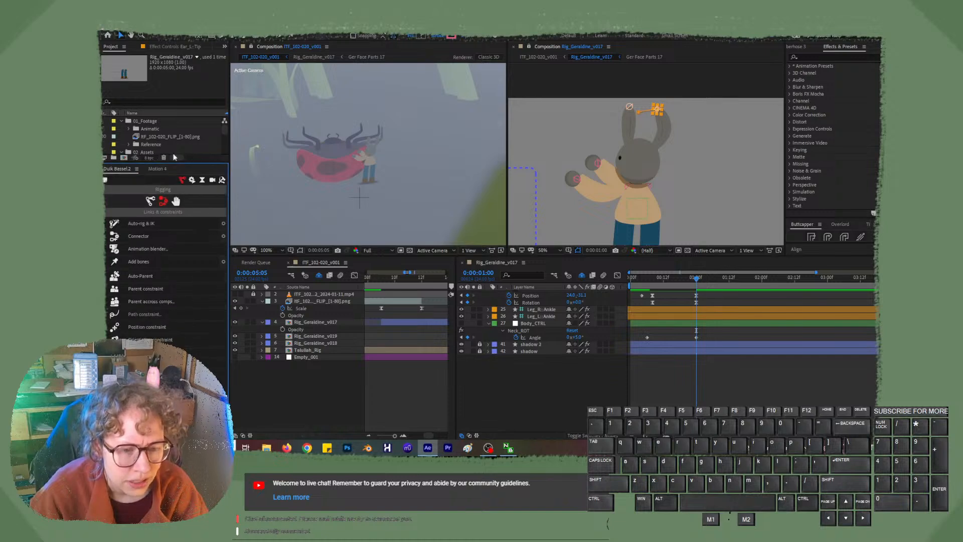
left_click_drag(183, 164, 183, 247)
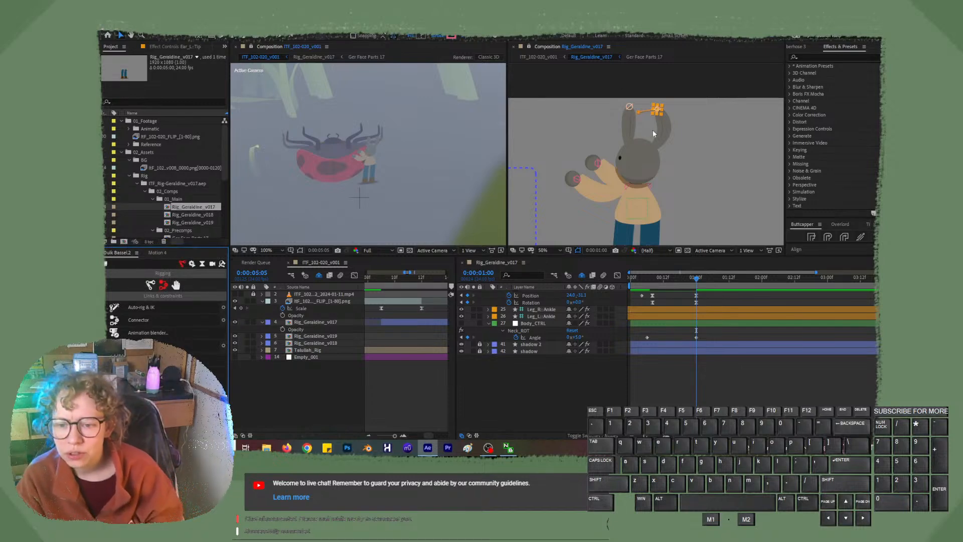
At 0:00:01:00, raise the Ear_L::Tip position vertically so the left ear stretches straighter above the head.
scroll(582, 351, "up", 4)
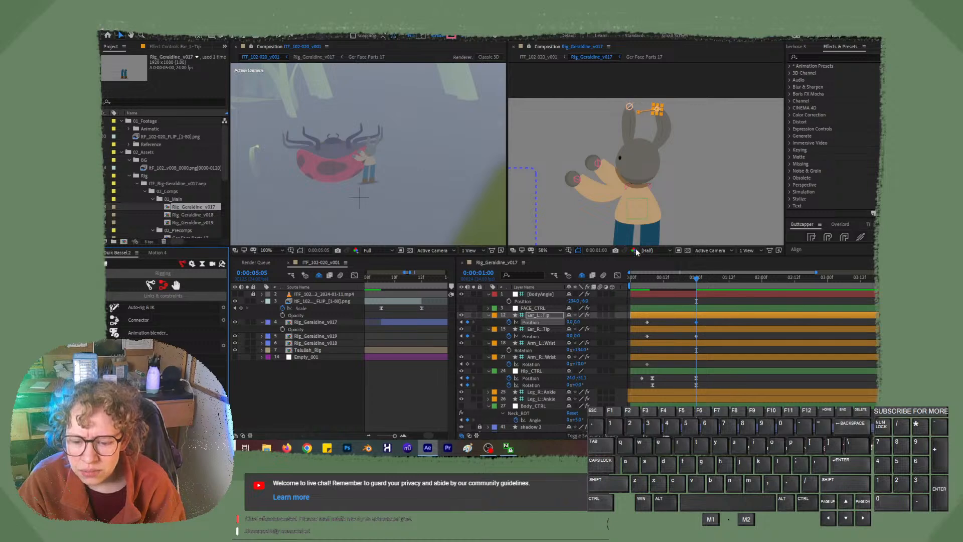
left_click(705, 160)
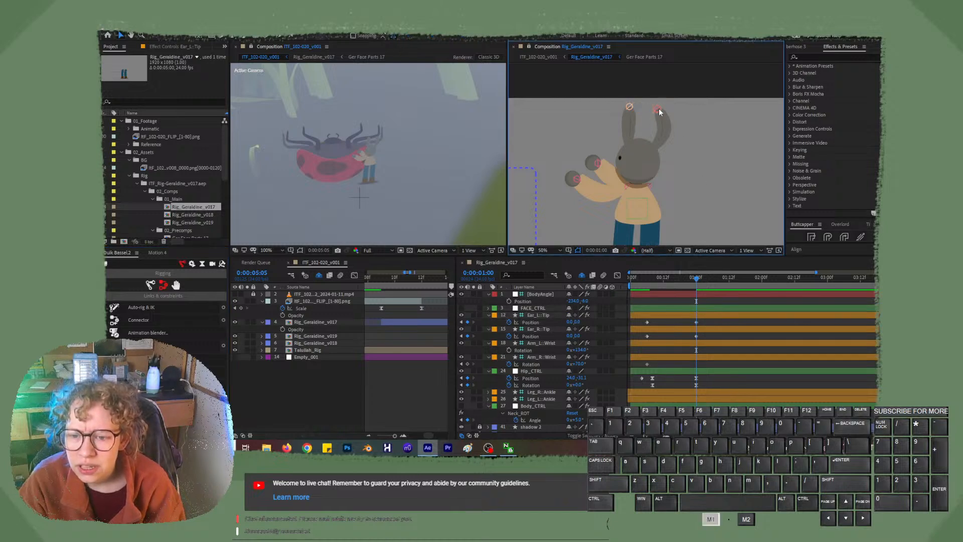
left_click(658, 109)
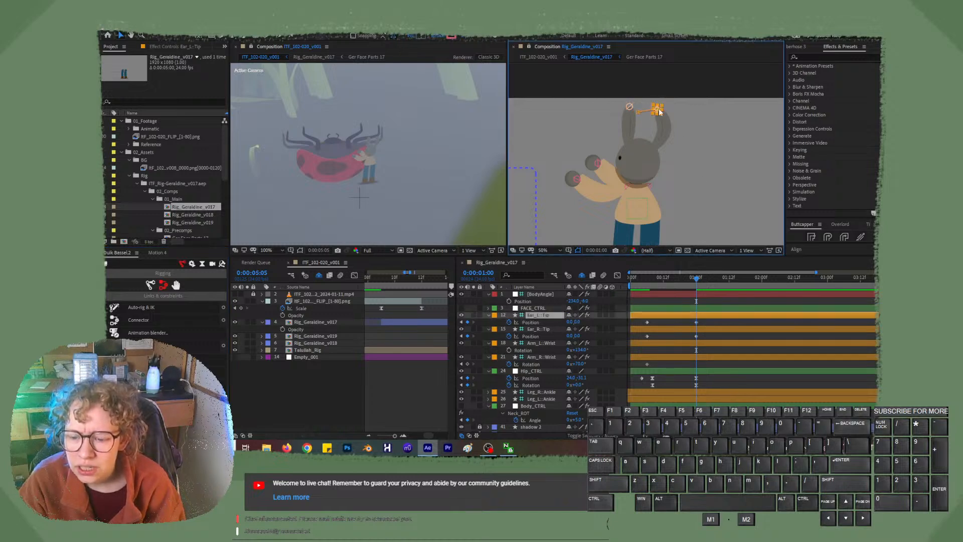
left_click(574, 322)
left_click_drag(573, 321, 564, 323)
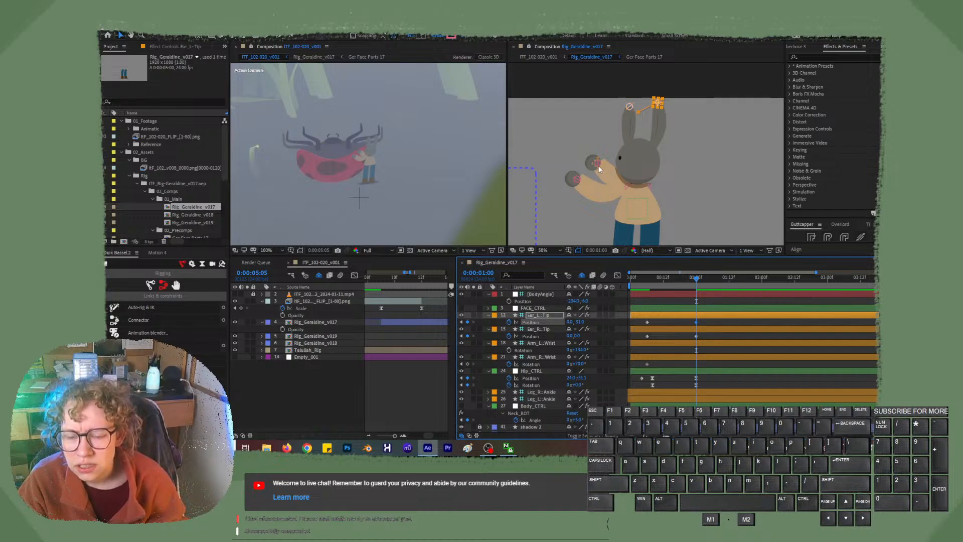
At 0:00:01:00, lower Arm_L::Wrist and Arm_R::Wrist together so both hands sit in front of the chest.
left_click_drag(669, 277, 644, 291)
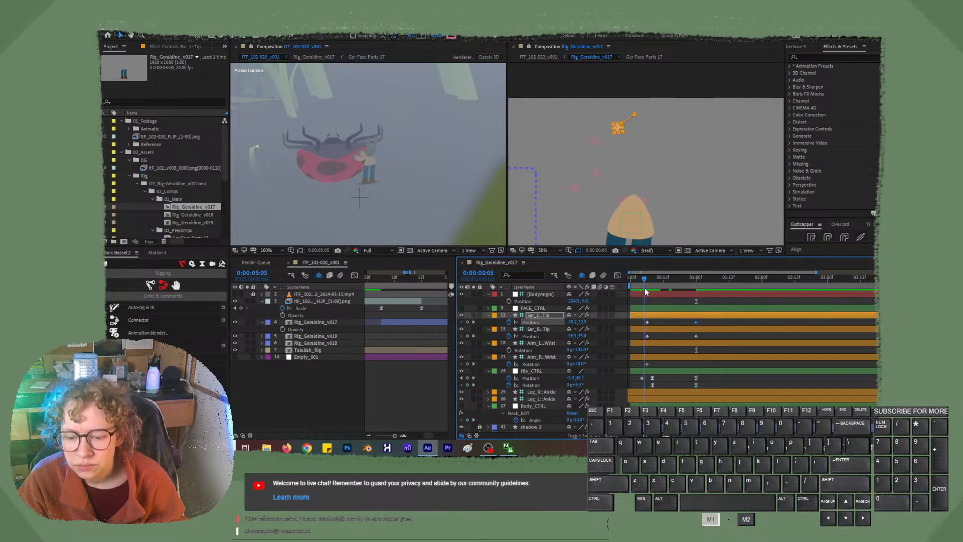
left_click_drag(646, 292, 648, 288)
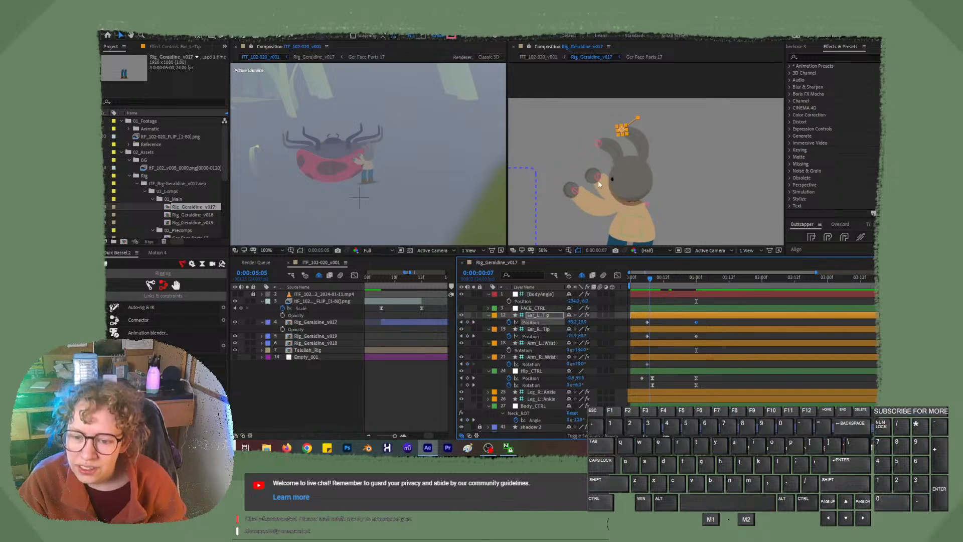
left_click(598, 178)
left_click(573, 193, "shift")
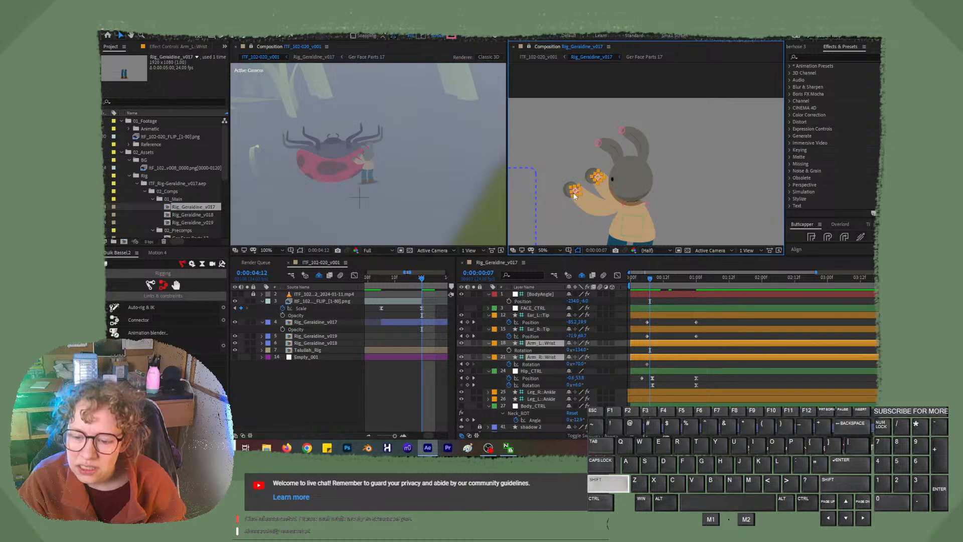
left_click_drag(670, 290, 696, 288)
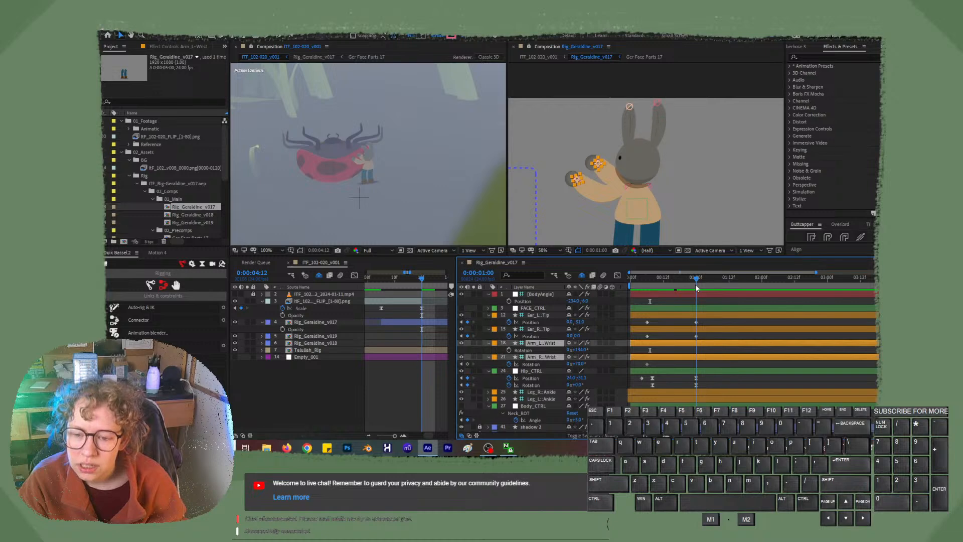
key("shift+Down")
key("shift+Down")
key("shift+Down")
key("shift+Down")
key("shift+Down")
key("shift+Down")
key("shift+Down")
key("shift+Down")
key("shift+Down")
key("shift+Down")
key("shift+Down")
key("shift+Down")
key("shift+Down")
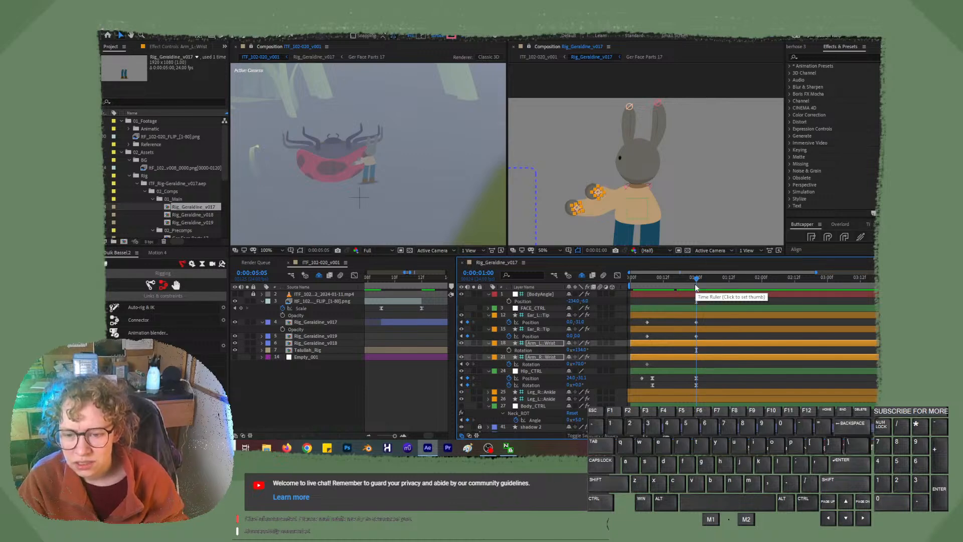
Move the Arm_L::Wrist controller slightly higher than the right wrist, in front of the shoulder.
left_click(723, 342)
left_click(594, 173)
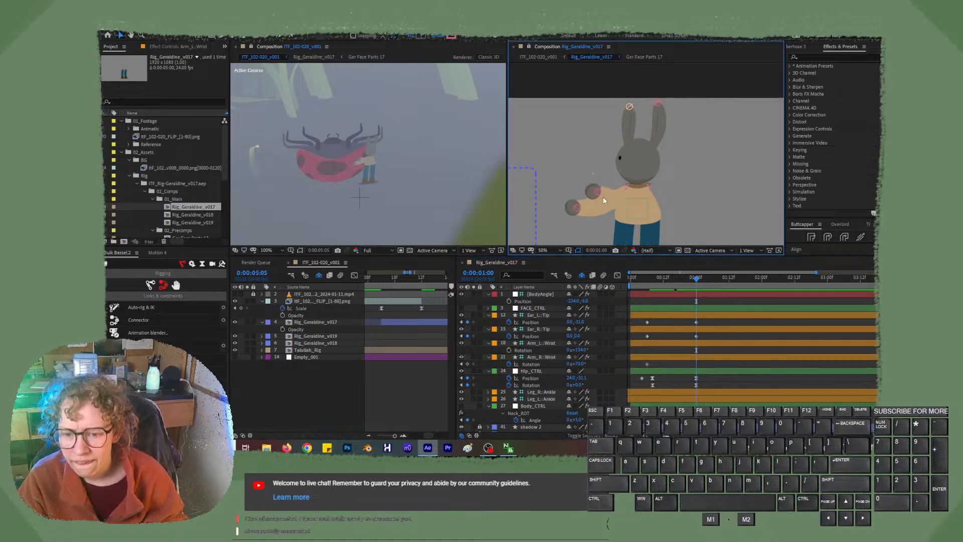
left_click_drag(598, 195, 734, 178)
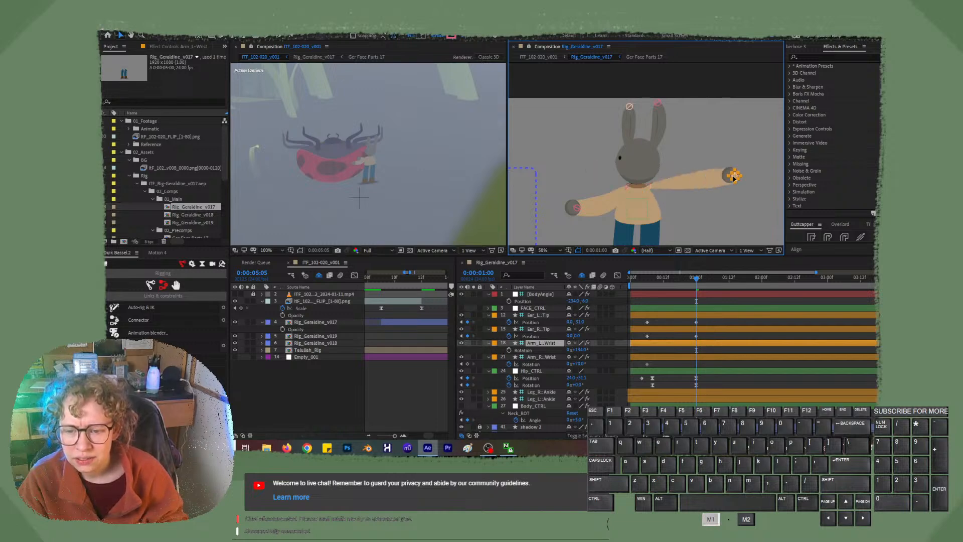
left_click_drag(663, 179, 598, 182)
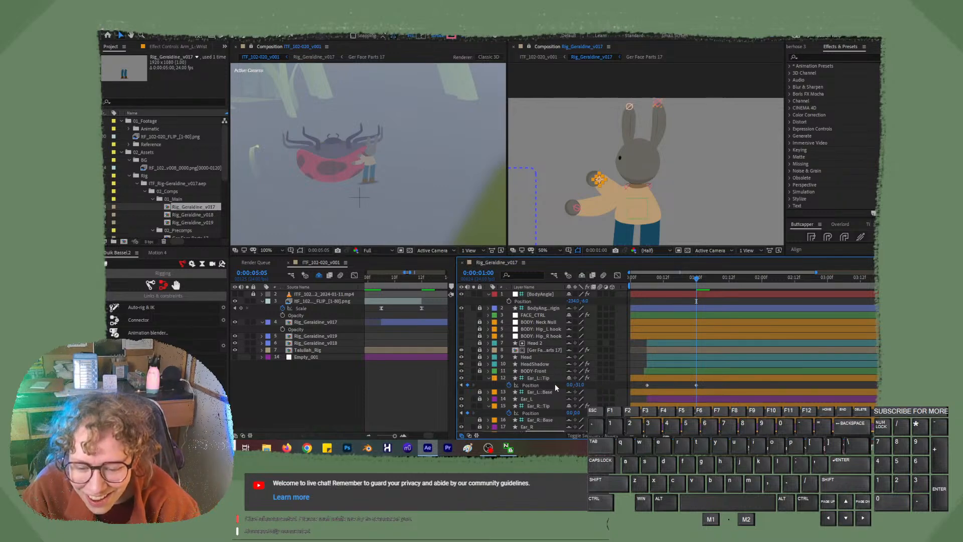
Unlock the Hand_L layer, move it directly below Arm_R-B in the layer stack, lock it again, and hide the shy layers.
scroll(555, 384, "down", 1)
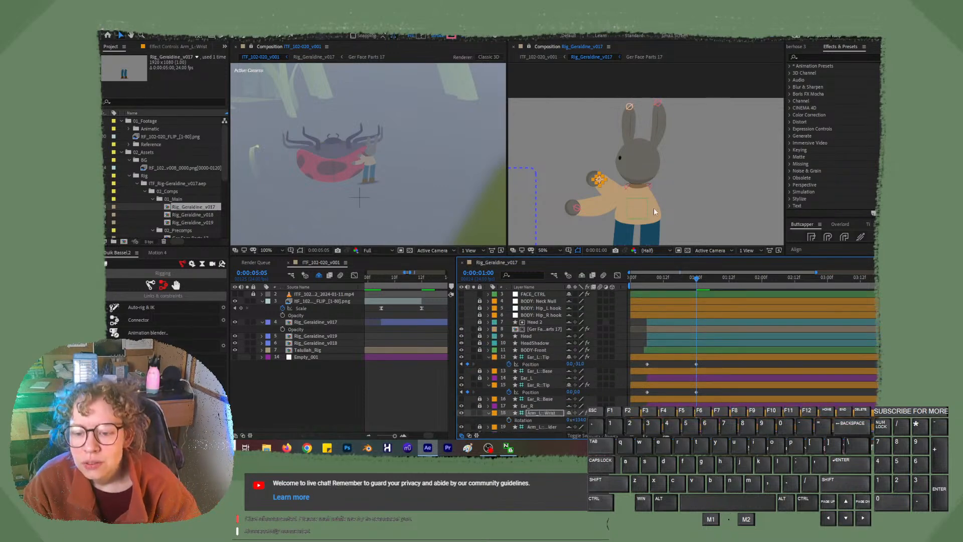
scroll(553, 386, "down", 2)
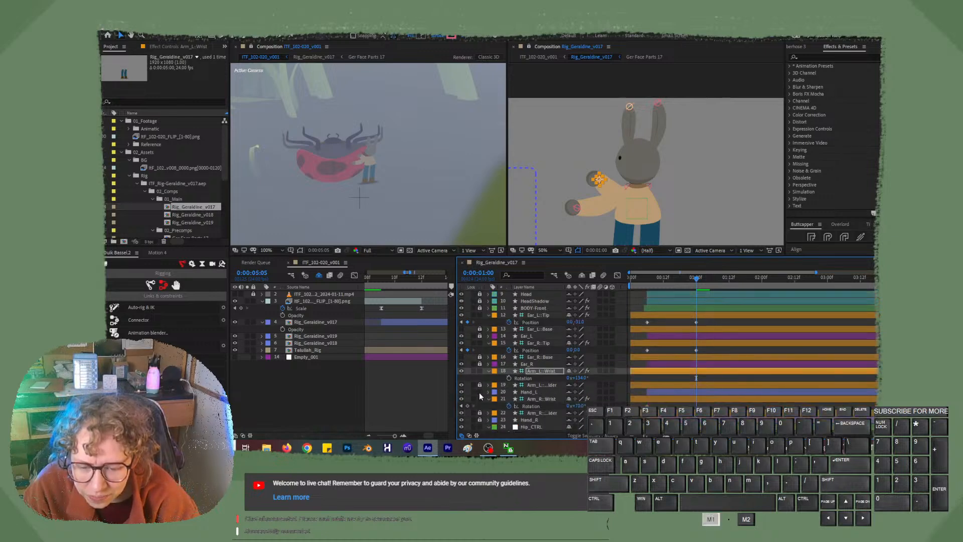
left_click(534, 392)
mouse_move(534, 392)
left_mouse_down()
mouse_move(540, 429)
mouse_move(540, 328)
mouse_move(540, 380)
left_mouse_up()
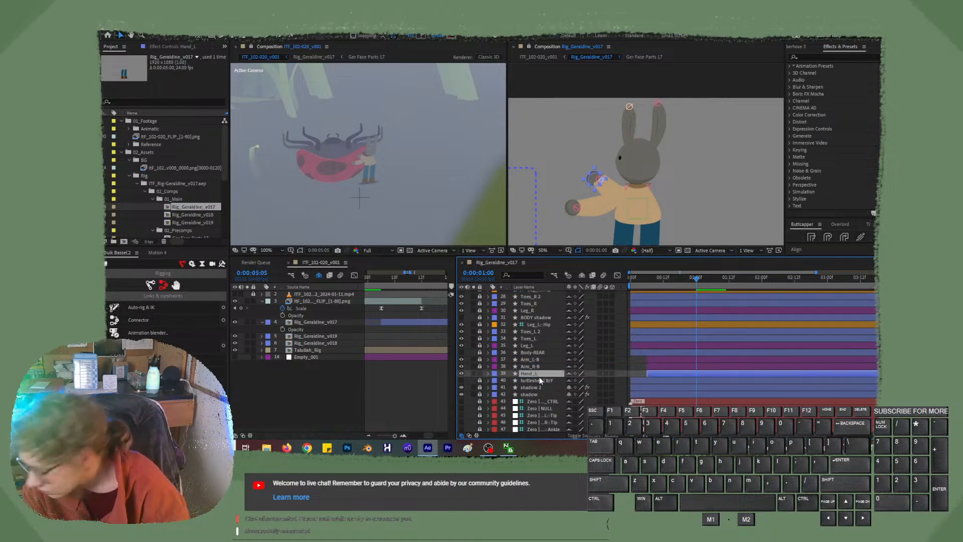
scroll(538, 379, "down", 1)
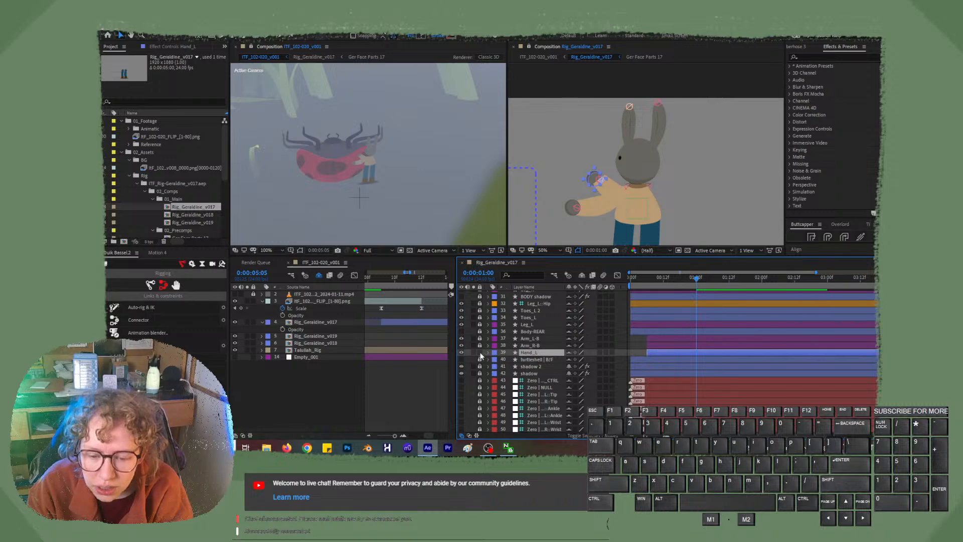
left_click(479, 352)
scroll(527, 374, "up", 4)
scroll(527, 374, "up", 5)
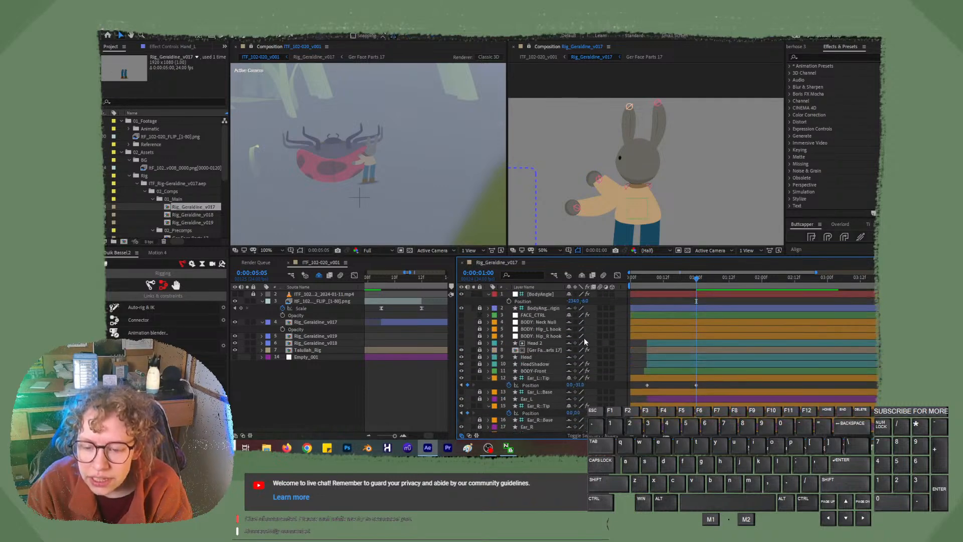
left_click(581, 276)
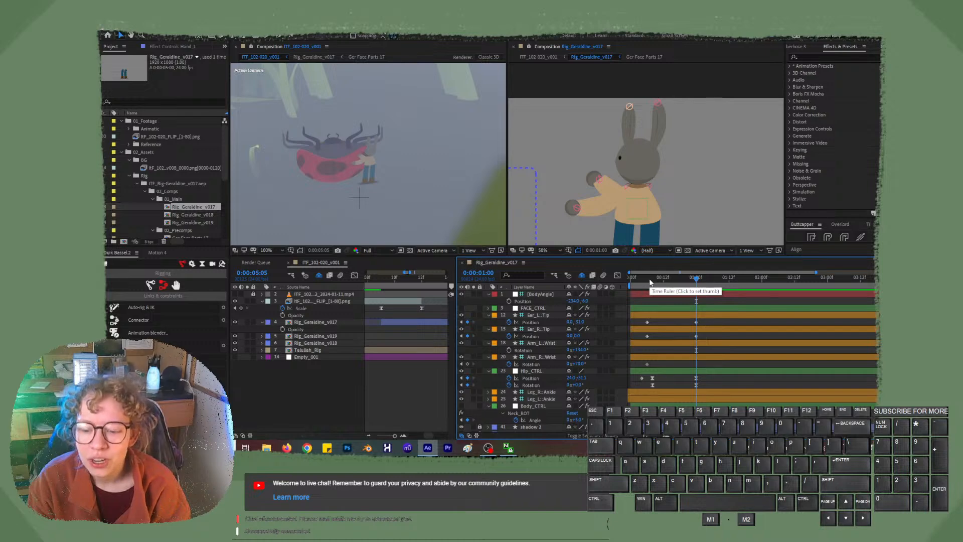
At 0:00:01:00, move the Arm_L::Wrist controller onto the upper torso just below the neck.
left_click_drag(673, 279, 690, 284)
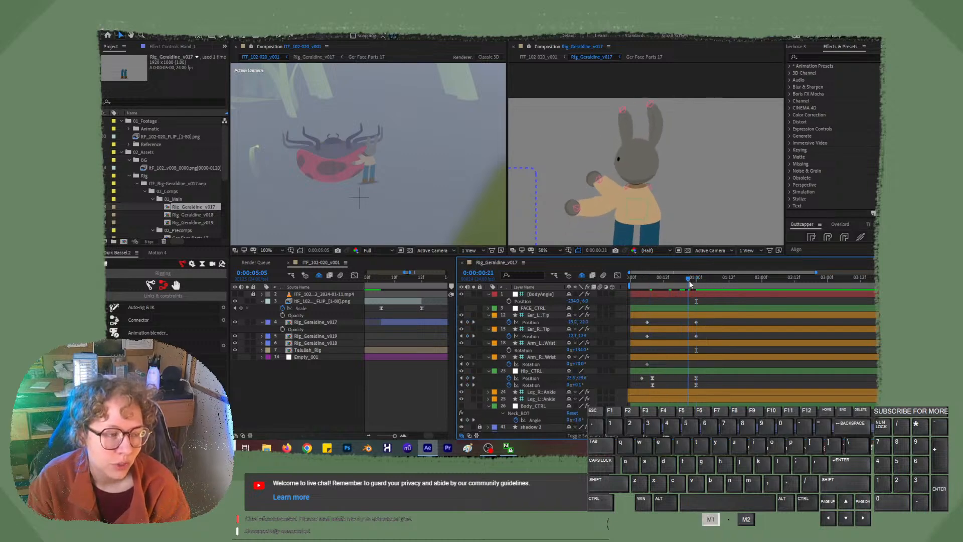
left_click_drag(690, 283, 697, 282)
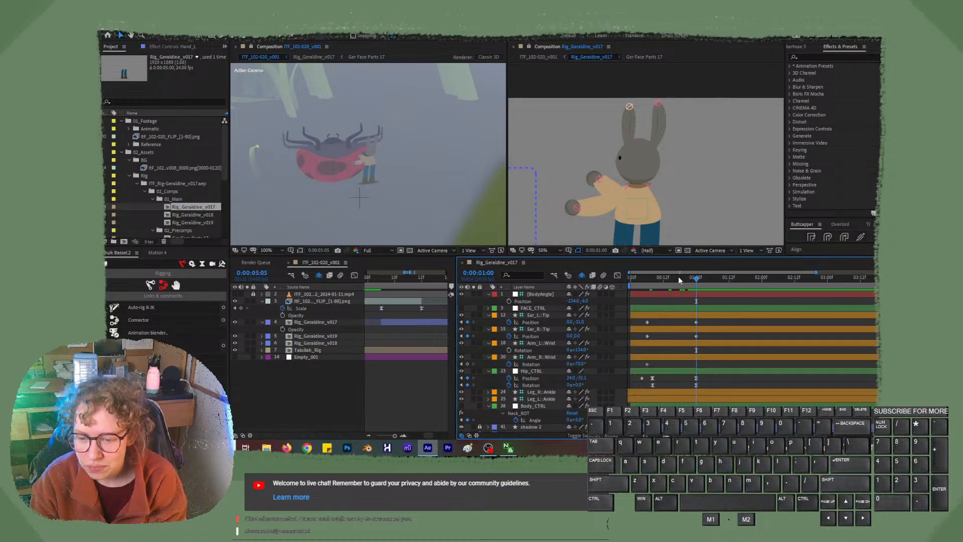
mouse_move(695, 283)
left_mouse_down()
mouse_move(669, 282)
mouse_move(696, 282)
left_mouse_up()
left_click_drag(598, 179, 641, 192)
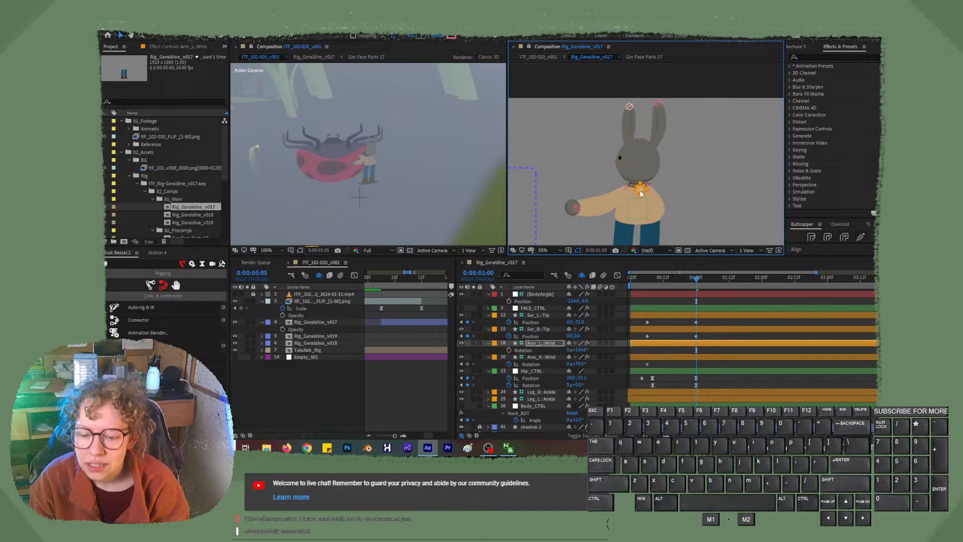
Review the Arm_L::Wrist layer's effect settings and keyframed properties, checking the arm at 0:00:00:12.
left_click(550, 345)
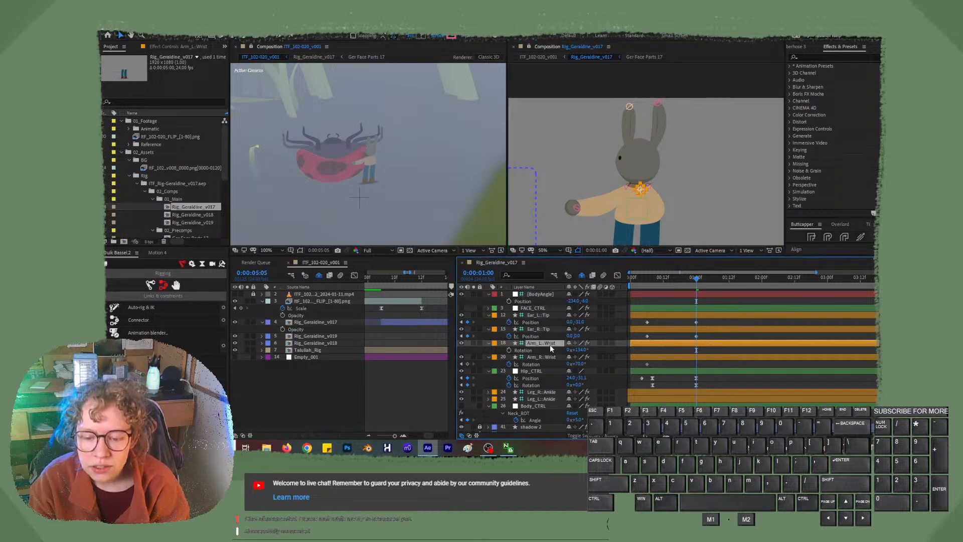
left_click(162, 47)
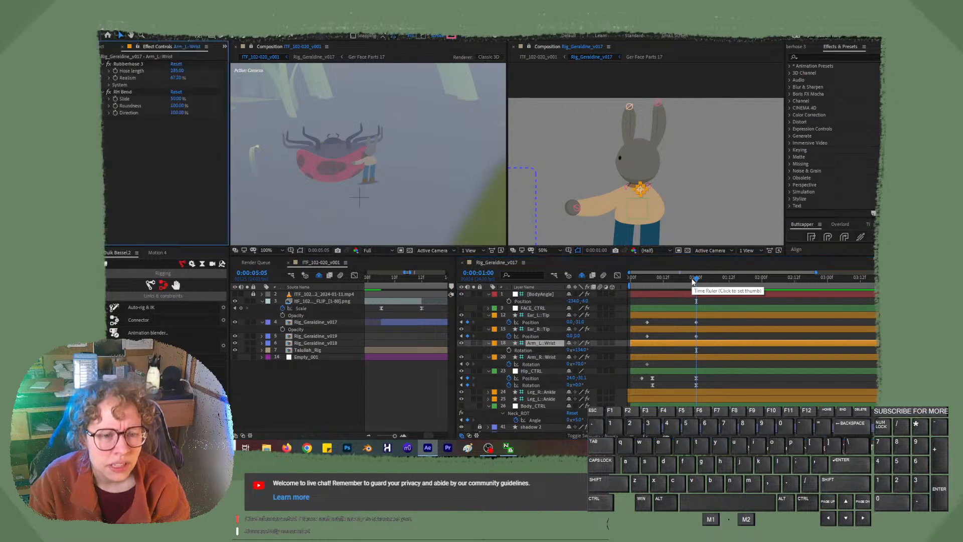
left_click_drag(692, 282, 664, 287)
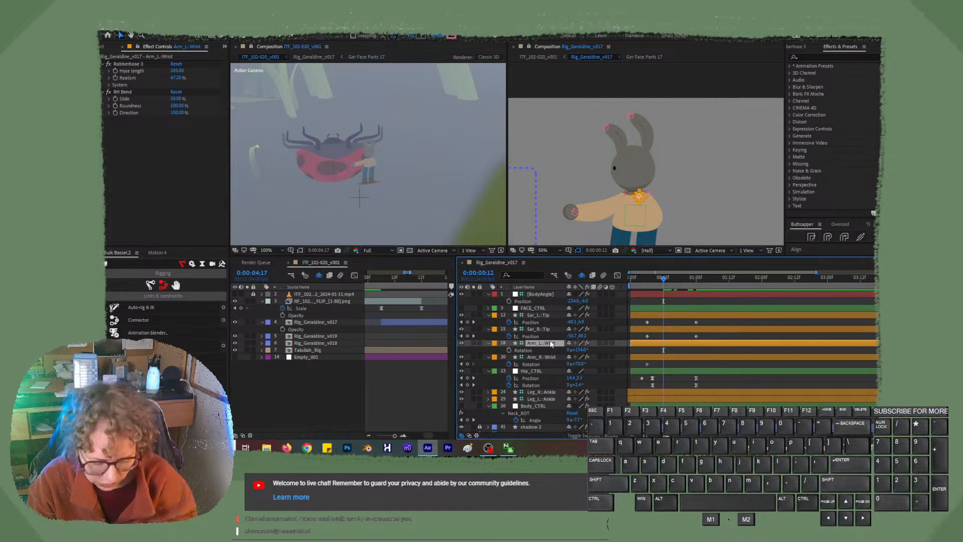
key("u")
key("u")
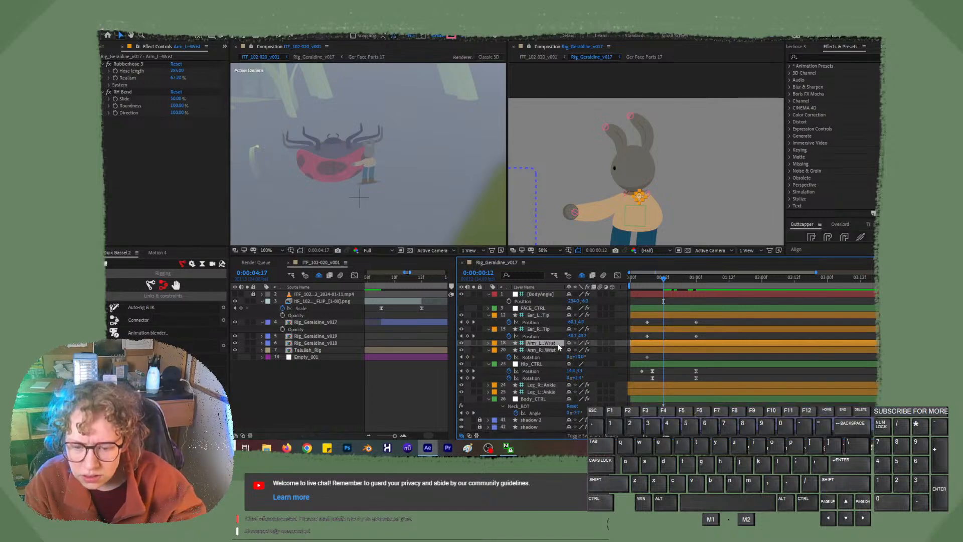
left_click(558, 345)
key("u")
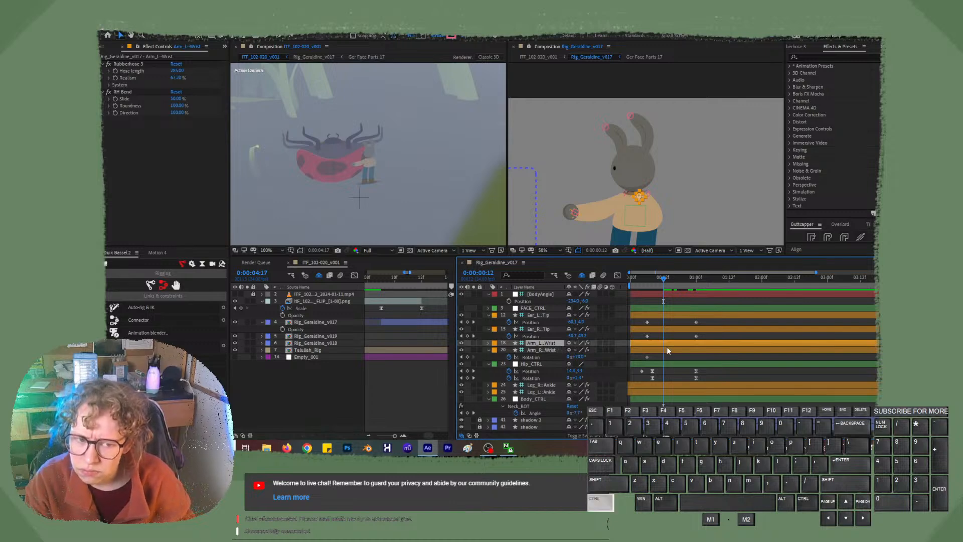
Undo the last Arm_L::Wrist move onto the upper torso, restoring the Composition Switch that hides the shy layers.
key("ctrl+z")
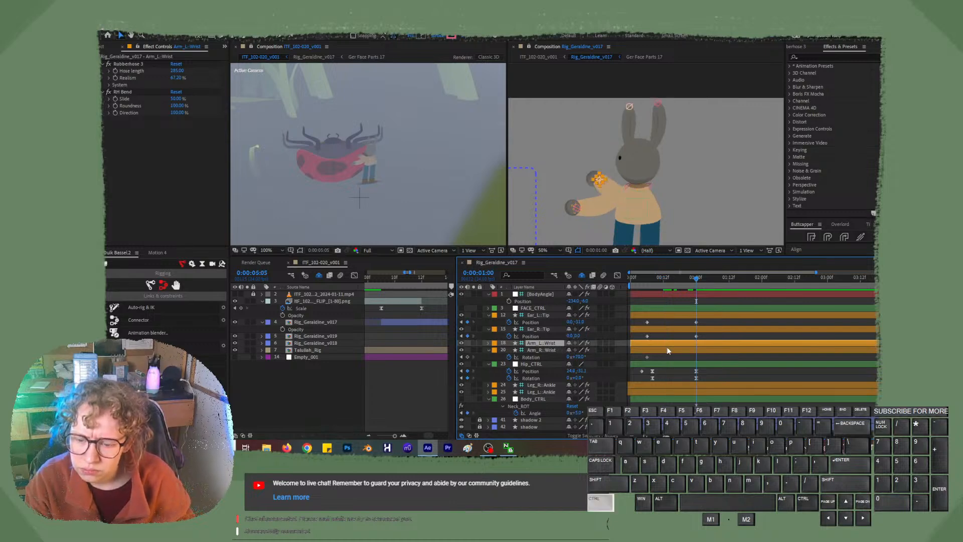
key("ctrl+z")
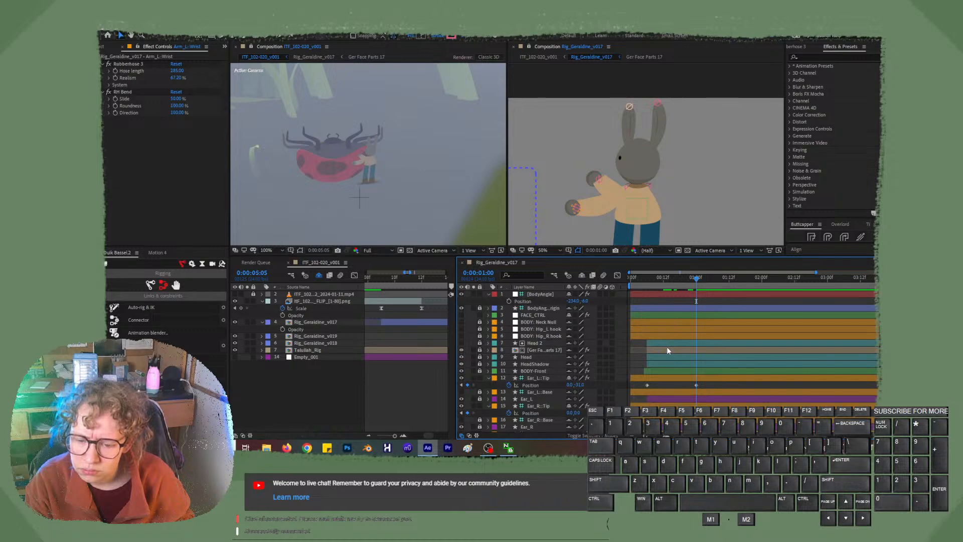
scroll(667, 347, "down", 6)
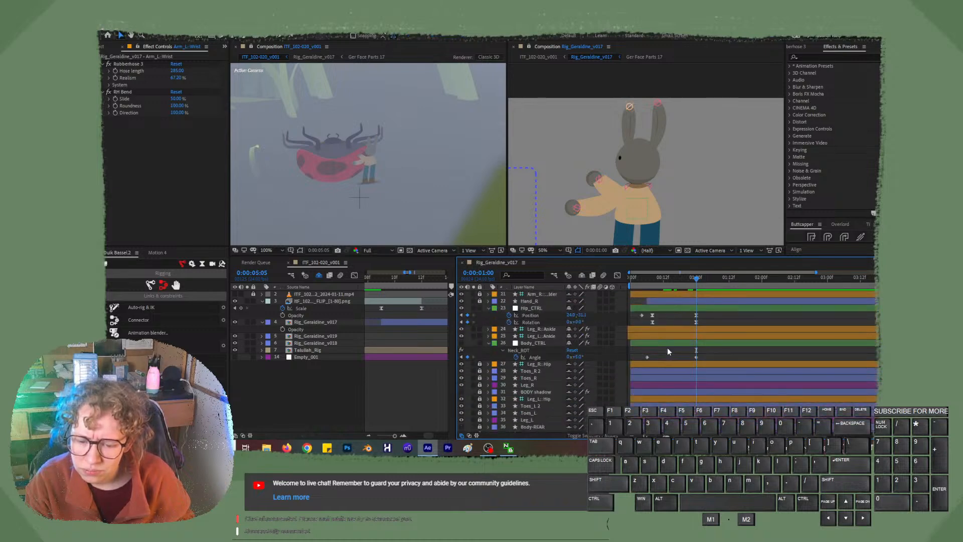
left_click(126, 32)
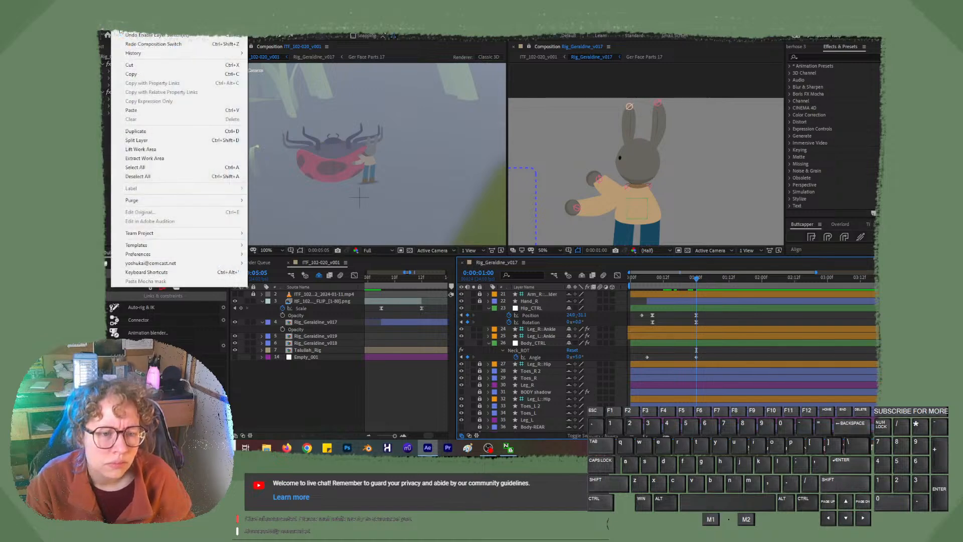
mouse_move(147, 59)
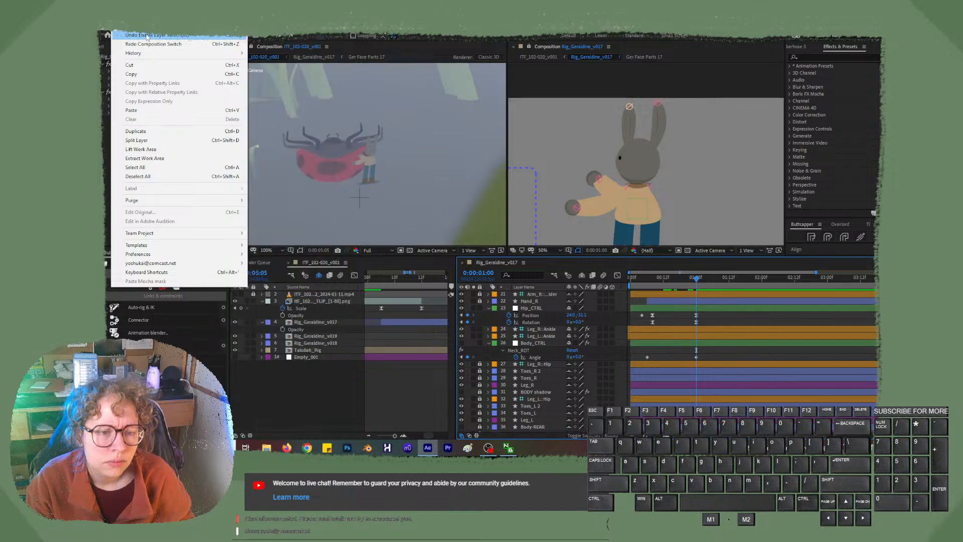
left_click(150, 44)
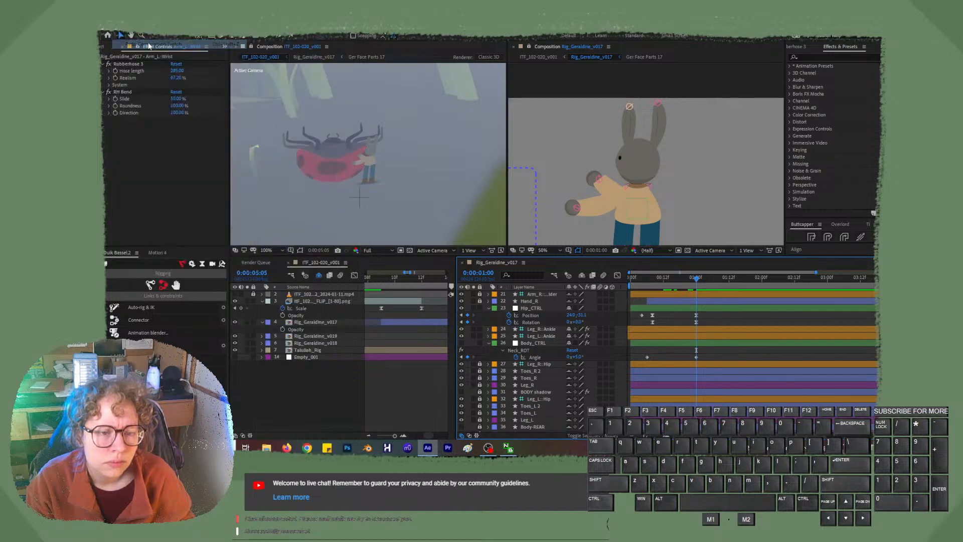
left_click(127, 32)
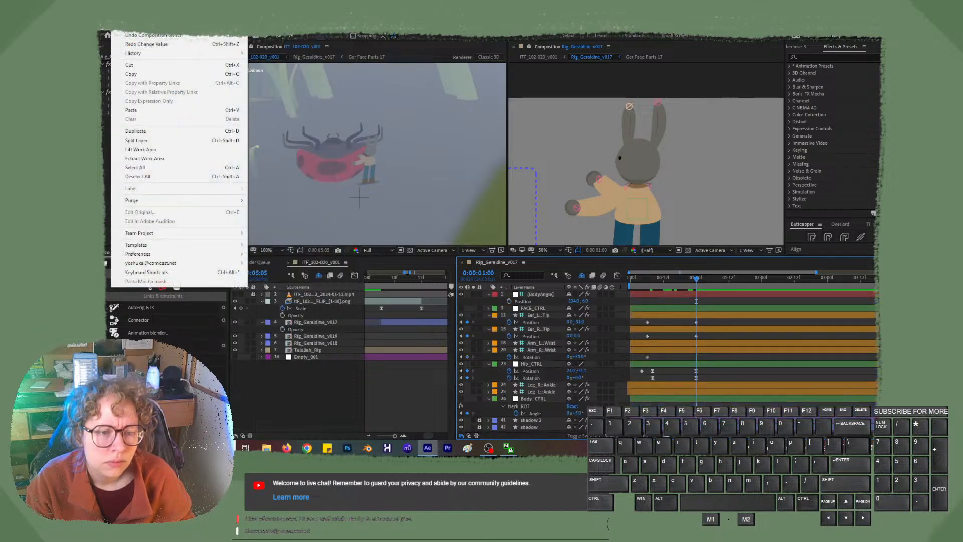
left_click(133, 45)
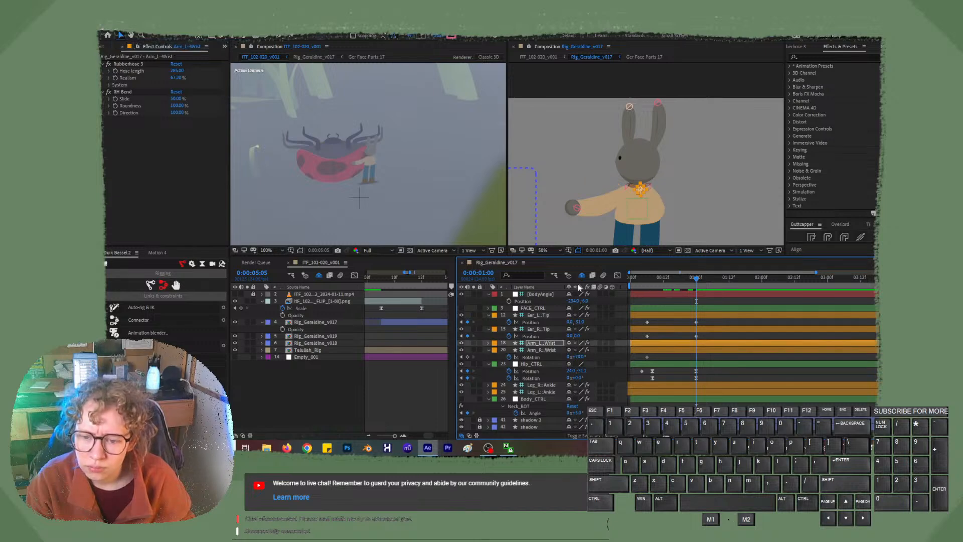
key("ctrl+z")
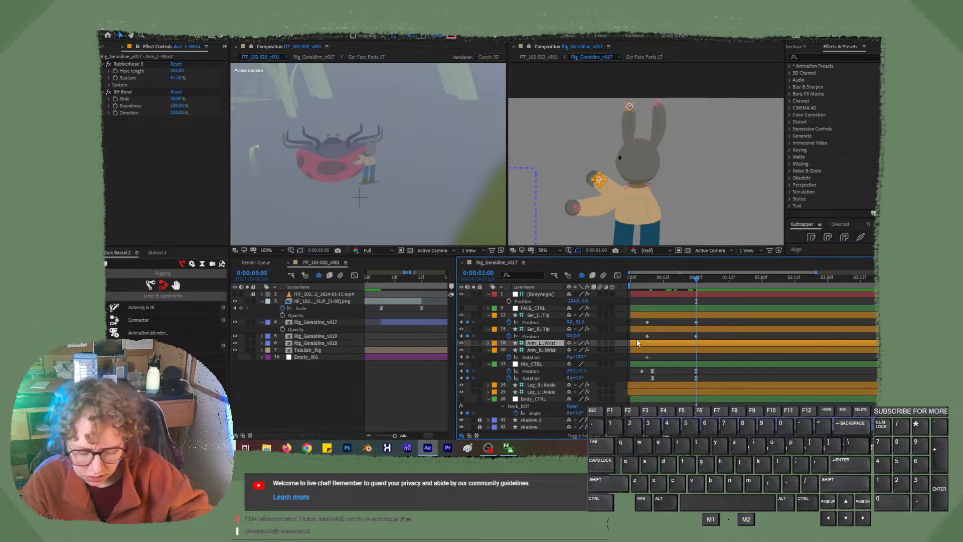
Add an Arm_L::Wrist Position keyframe at 0:00:00:06, and move the controller just below the neck at 0:00:01:00.
key("p")
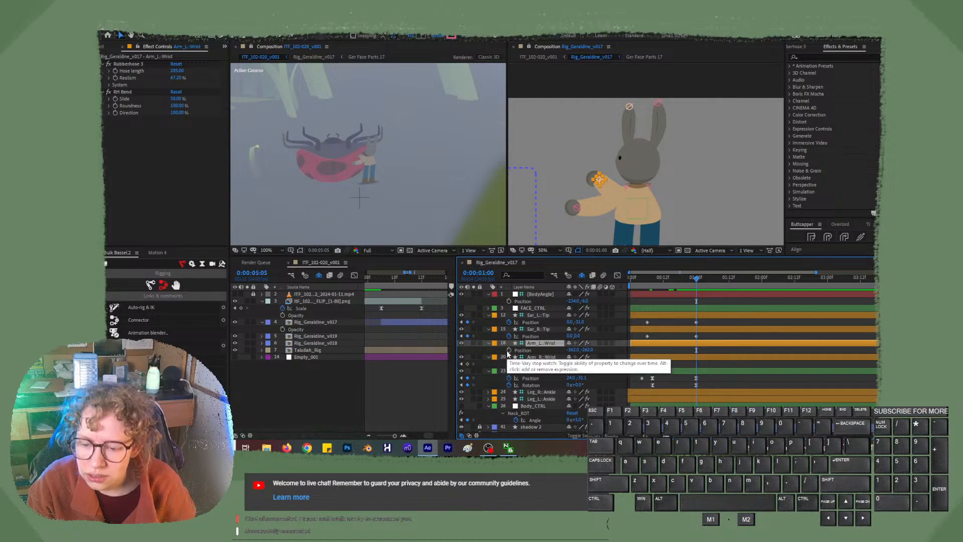
left_click_drag(654, 280, 642, 281)
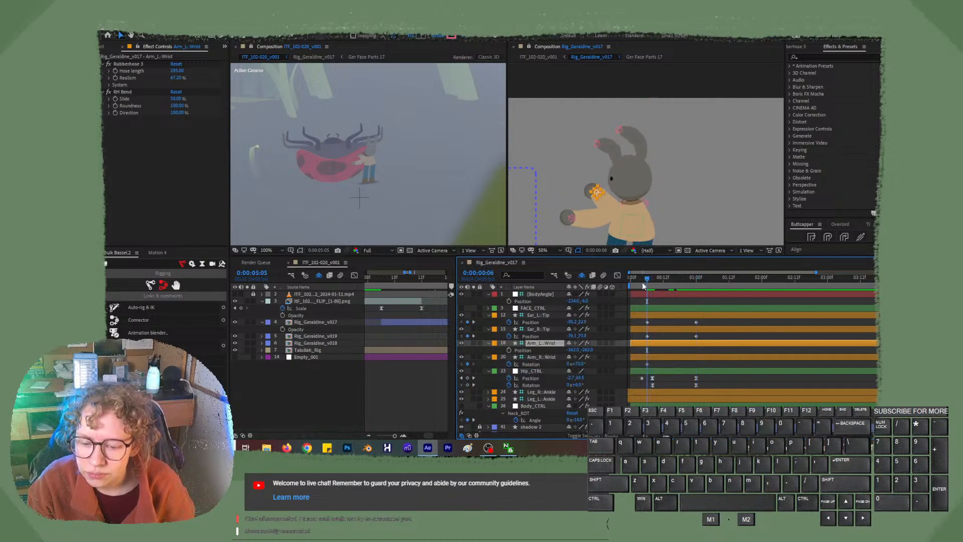
left_click(509, 350)
left_click_drag(660, 275, 695, 278)
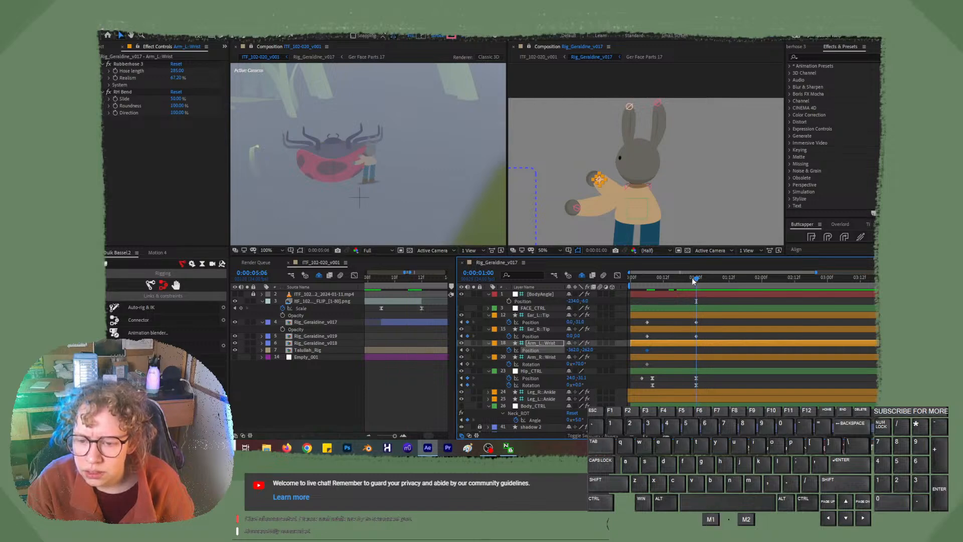
left_click_drag(600, 179, 638, 182)
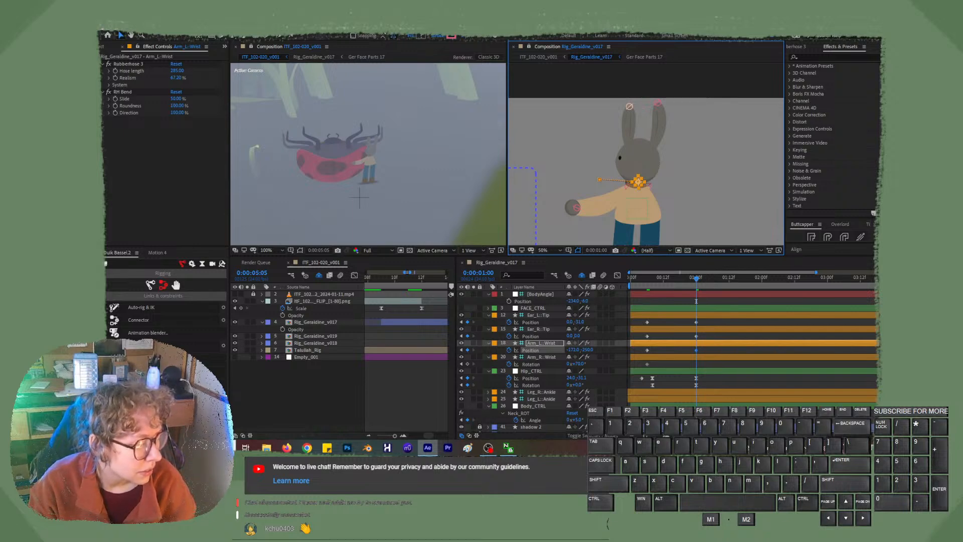
Select Arm_L::Wrist and review its movement path from 0:00:01:00 back to 0:00:00:06.
left_click(286, 447)
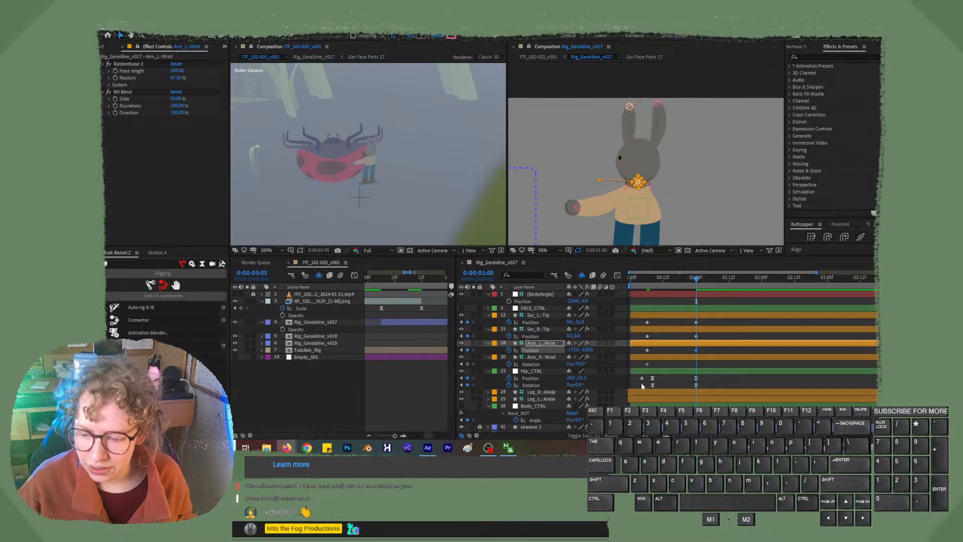
left_click(667, 358)
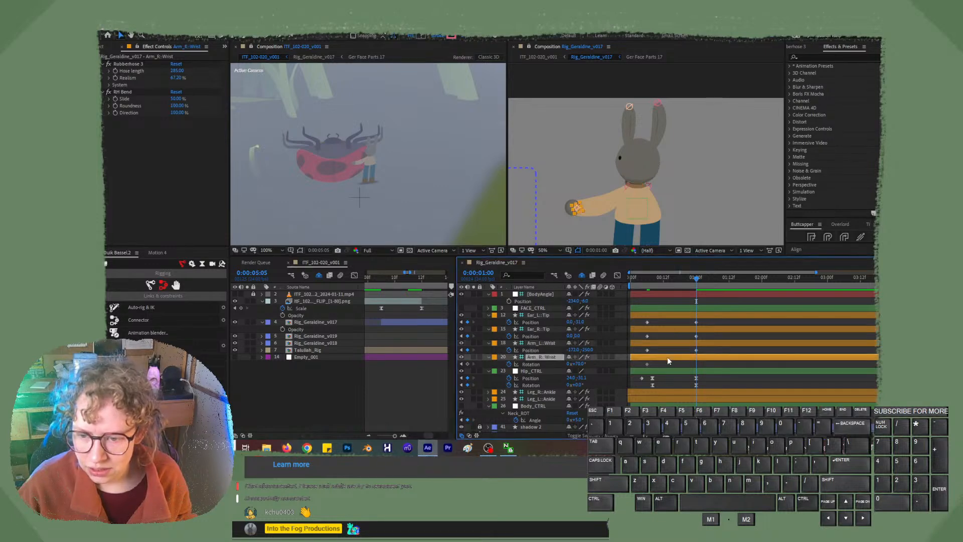
left_click(678, 343)
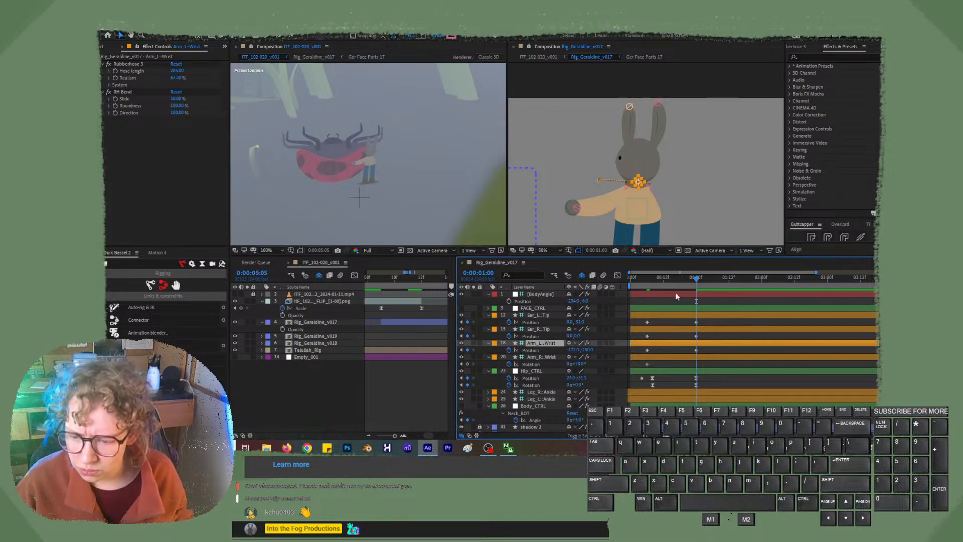
left_click_drag(670, 278, 642, 281)
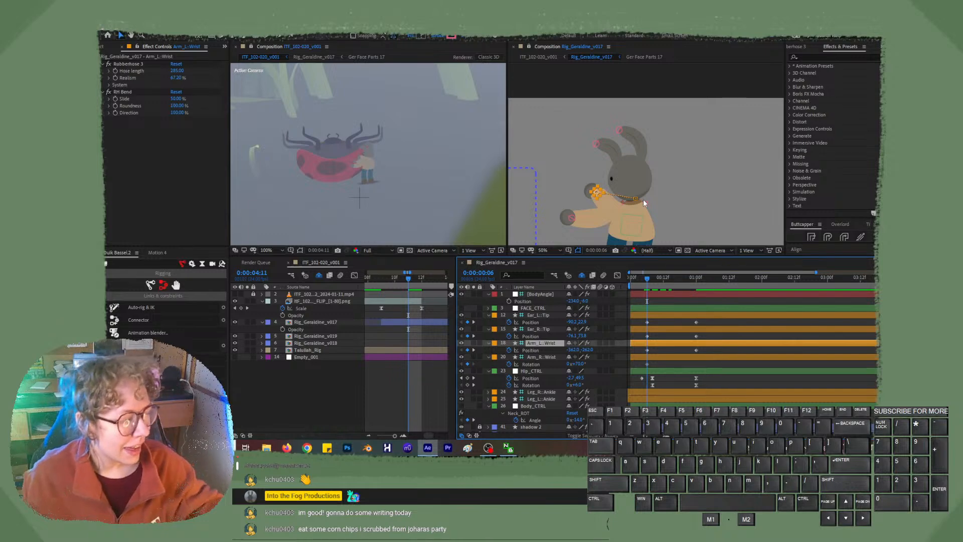
left_click(643, 199)
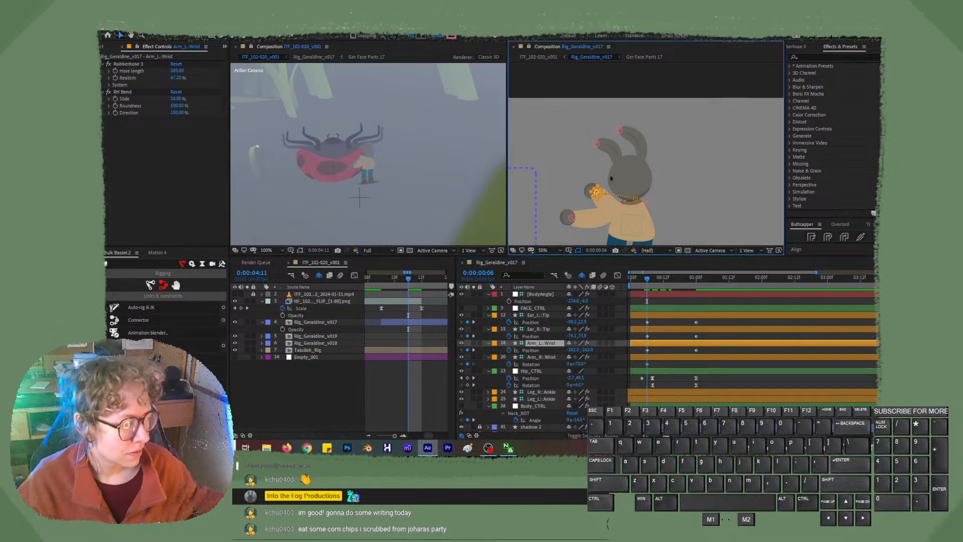
Switch to Firefox and reply "poifect" in the live chat.
left_click(287, 447)
type("poif")
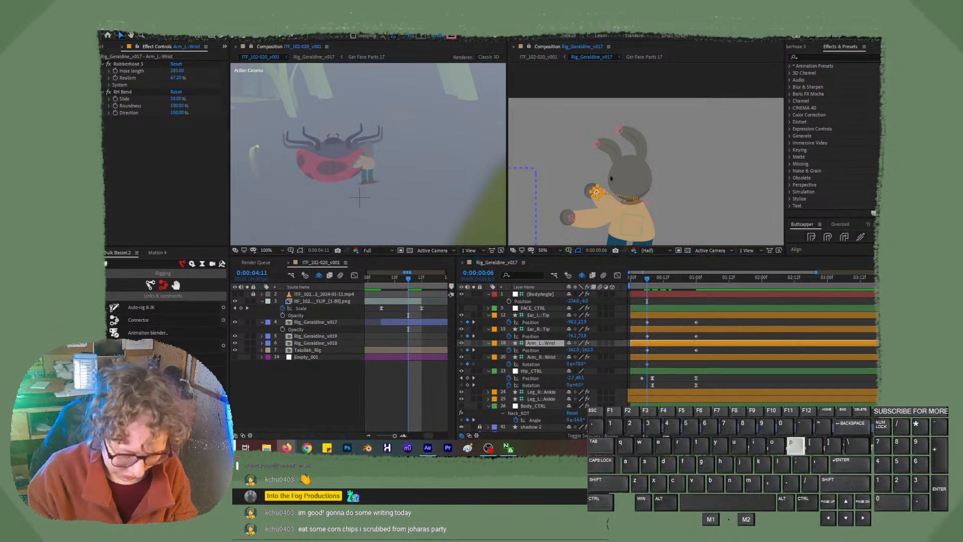
key("Return")
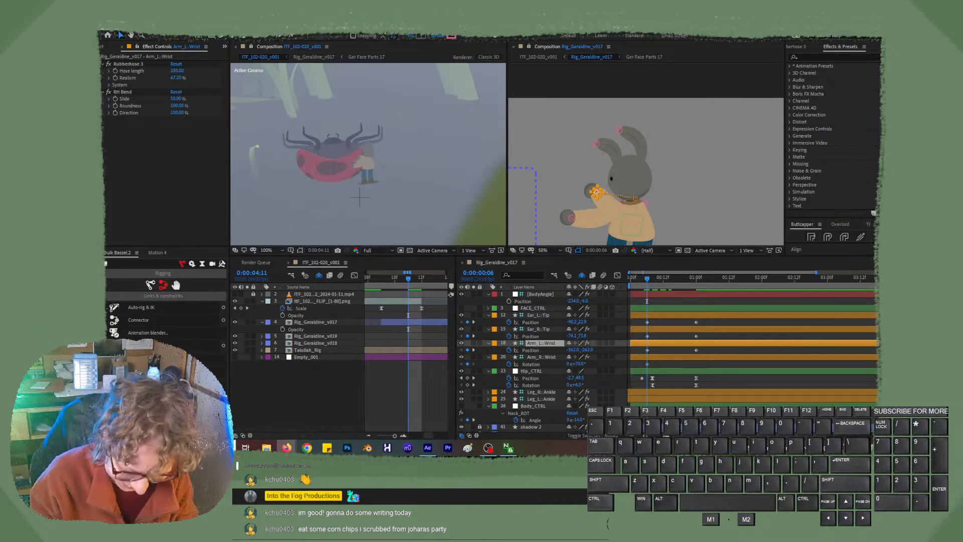
type("pect")
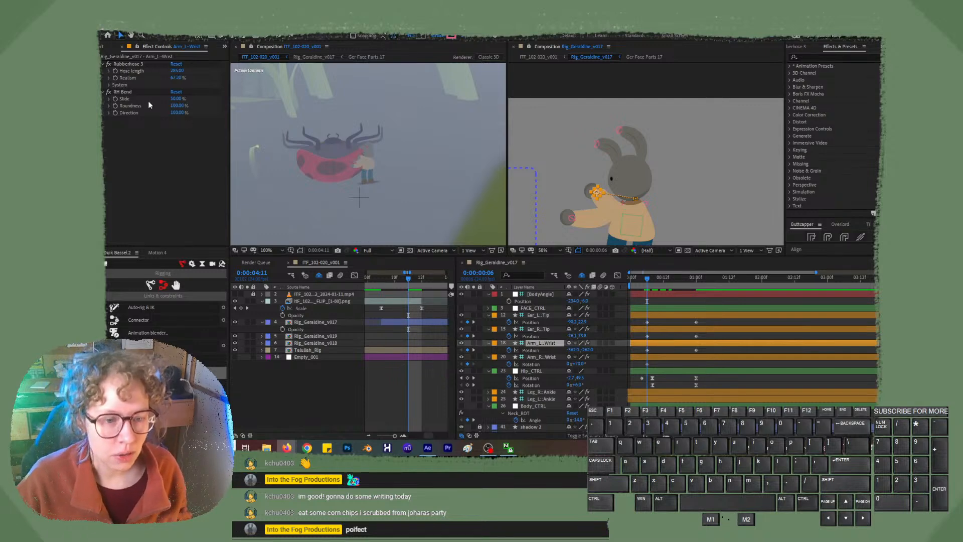
Keyframe Arm_L::Wrist's Rubberhose hose length at 0:00:00:06, set it to 50 at 0:00:01:00, and preview the motion between them.
left_click(118, 71)
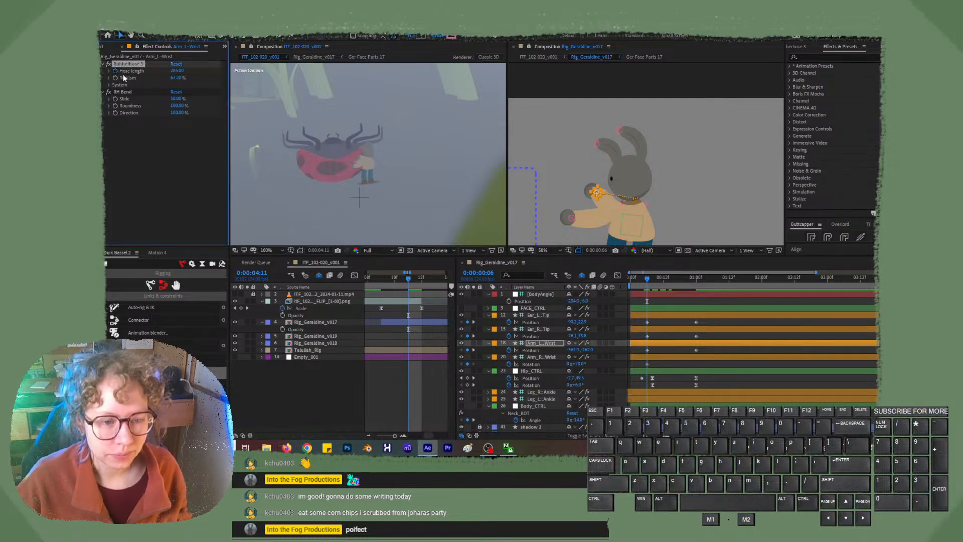
left_click(650, 343)
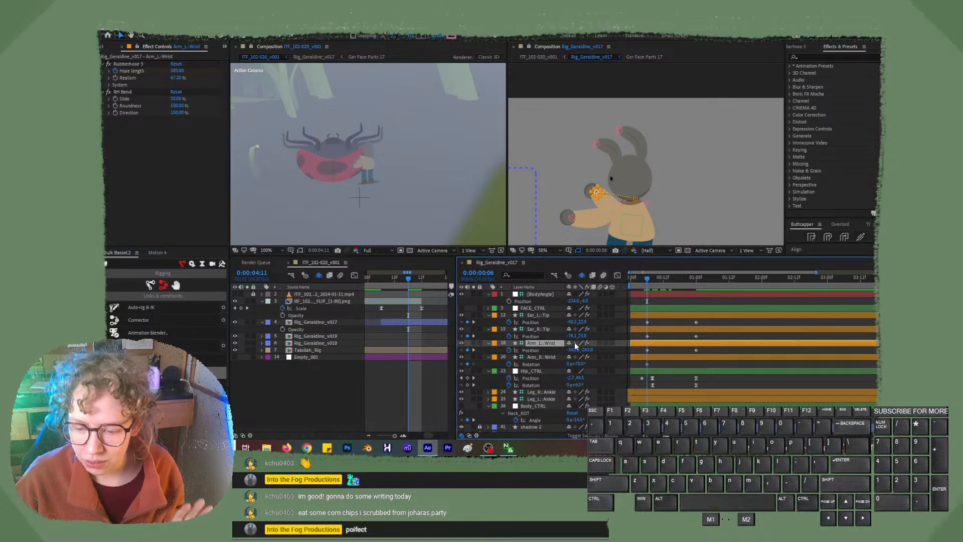
key("u")
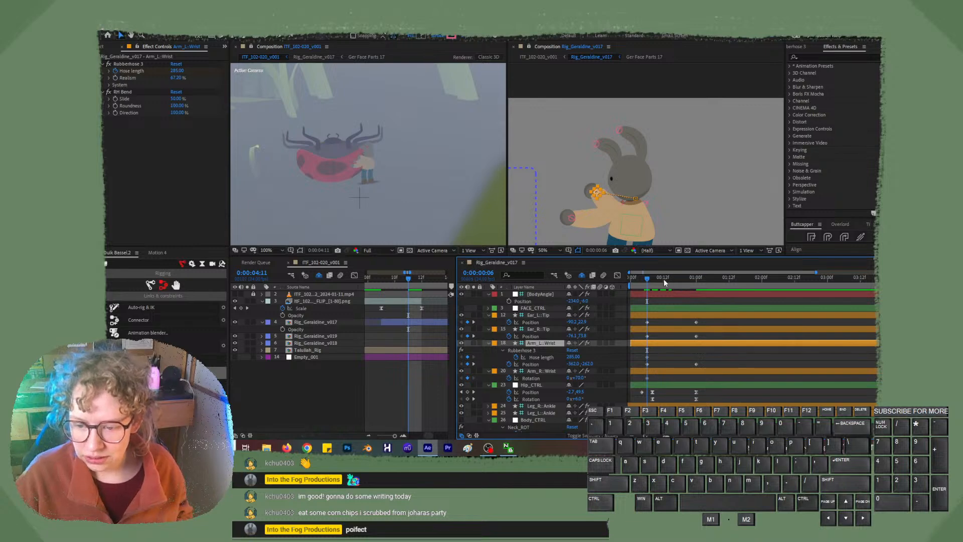
left_click_drag(663, 279, 697, 281)
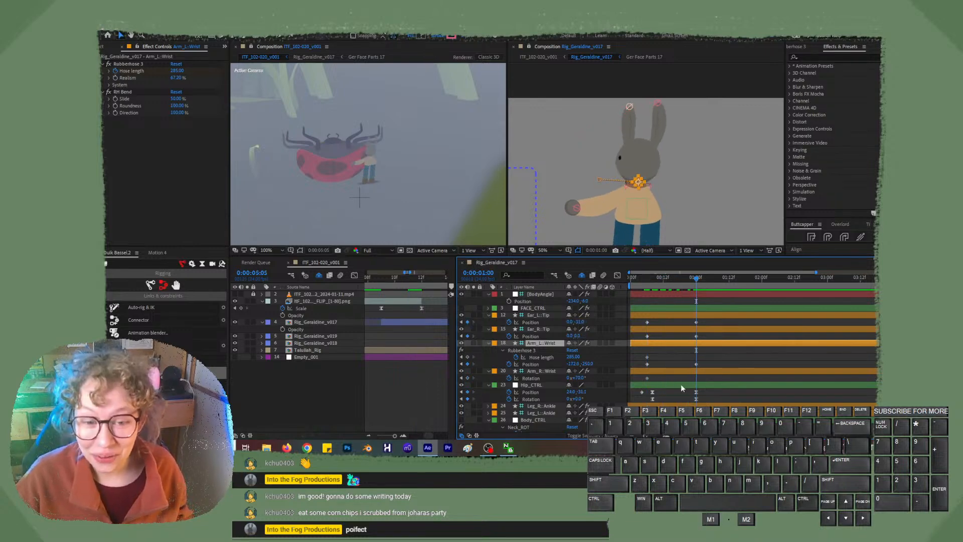
left_click_drag(176, 71, 149, 71)
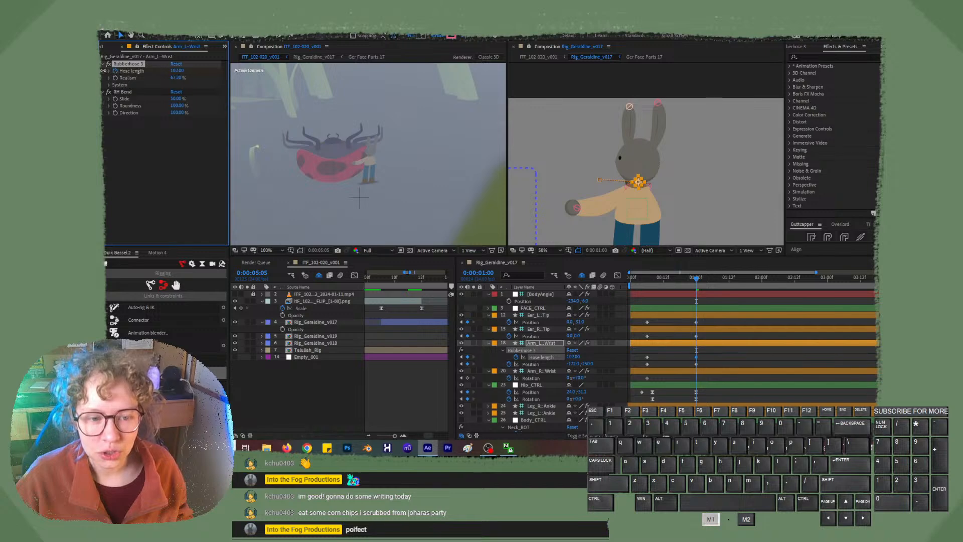
left_click(176, 72)
type("50")
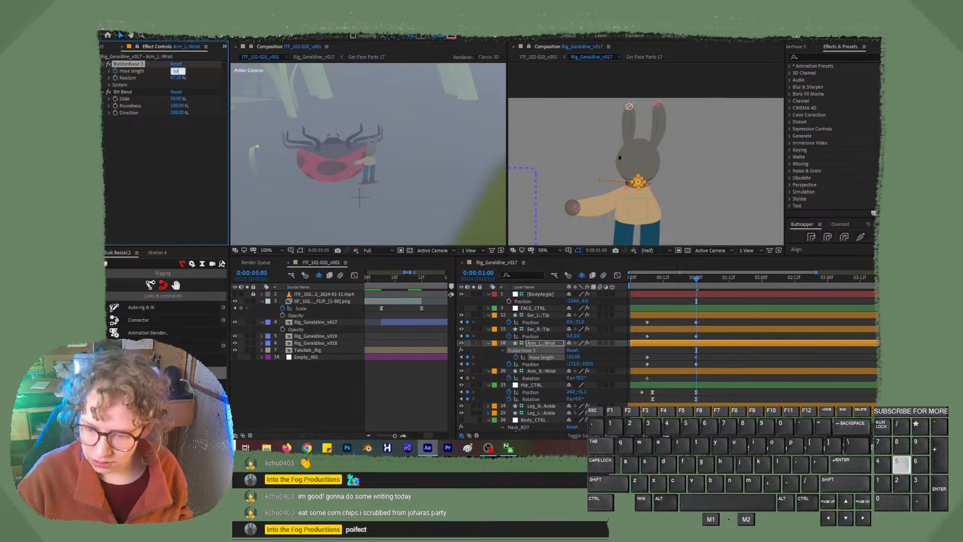
key("Return")
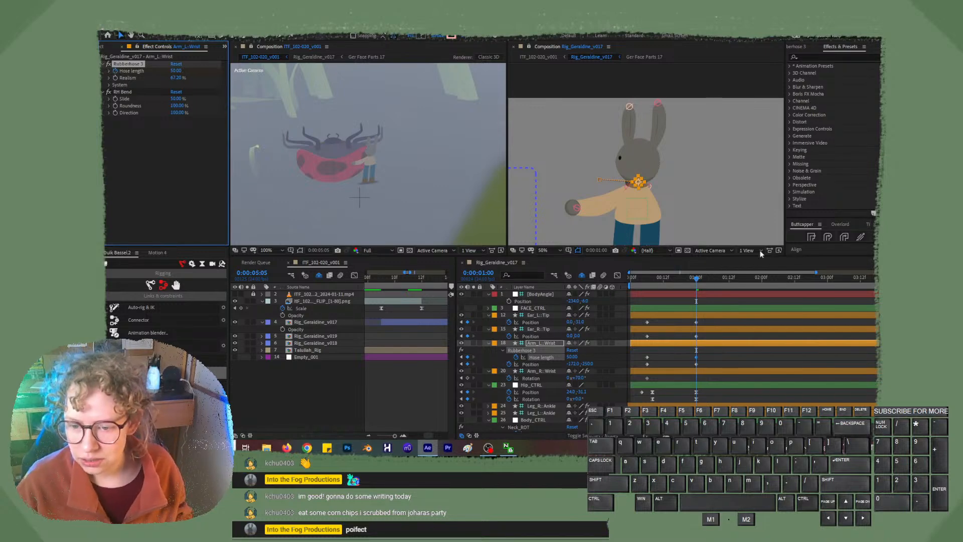
left_click(660, 284)
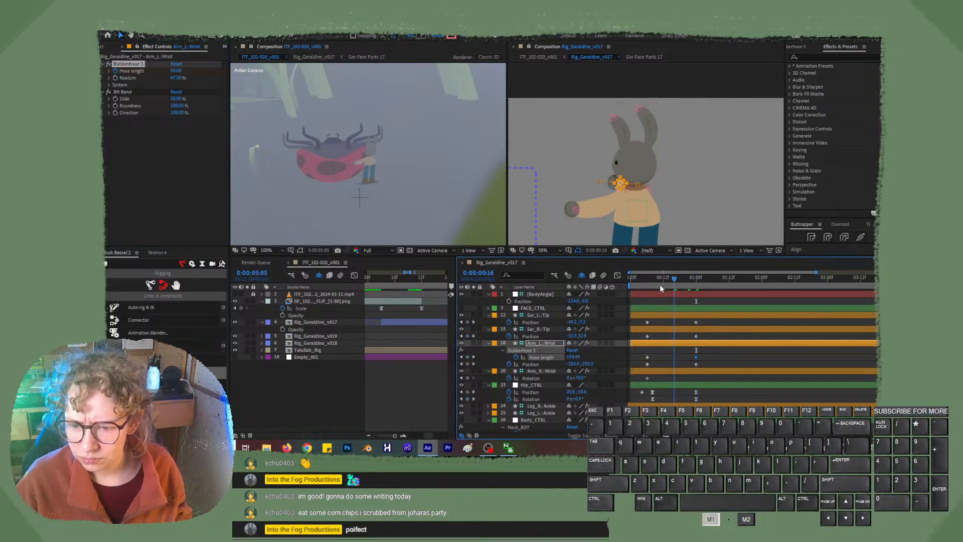
mouse_move(652, 285)
left_mouse_down()
mouse_move(696, 288)
mouse_move(646, 292)
left_mouse_up()
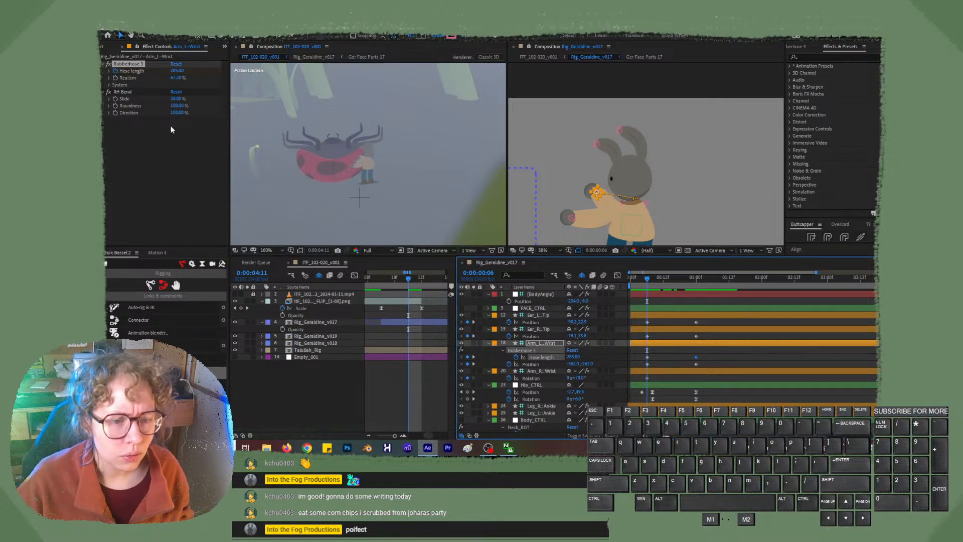
Add a keyframe to Arm_L::Wrist's RH Bend Direction at 0:00:00:06 and display the layer's keyframed properties.
left_click(115, 113)
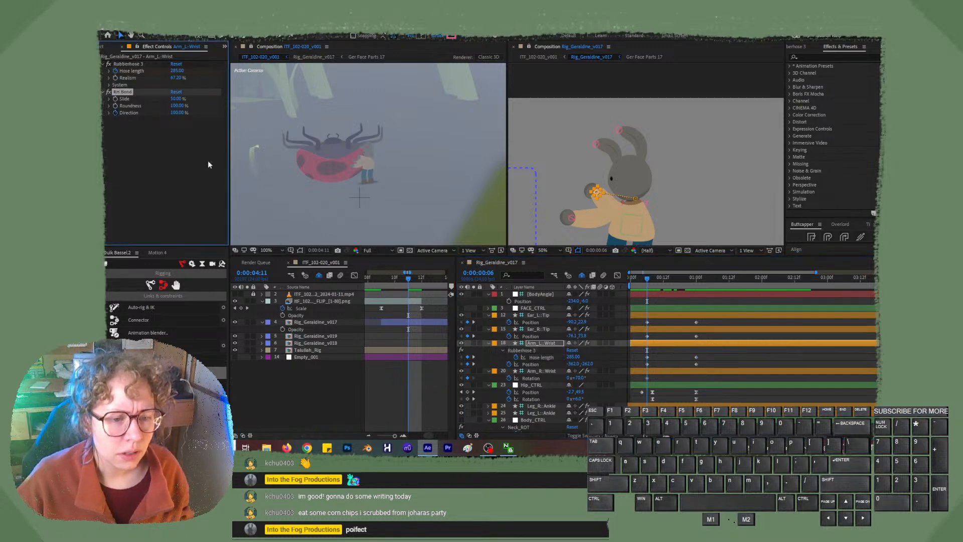
left_click(559, 343)
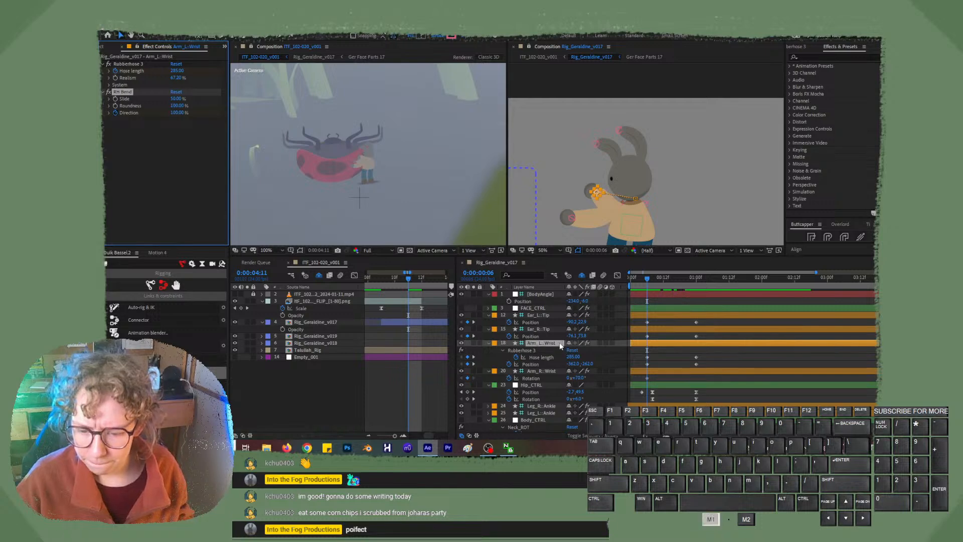
key("u")
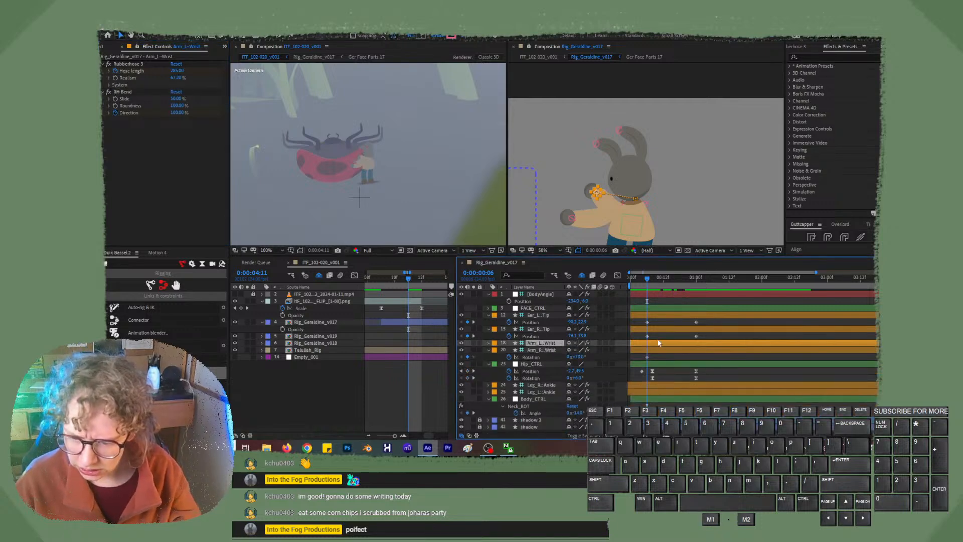
key("u")
Set Arm_L::Wrist's RH Bend Direction to 0% at 0:00:01:00 and scrub back toward 0:00:00:06 to check the bend.
left_click_drag(672, 280, 696, 285)
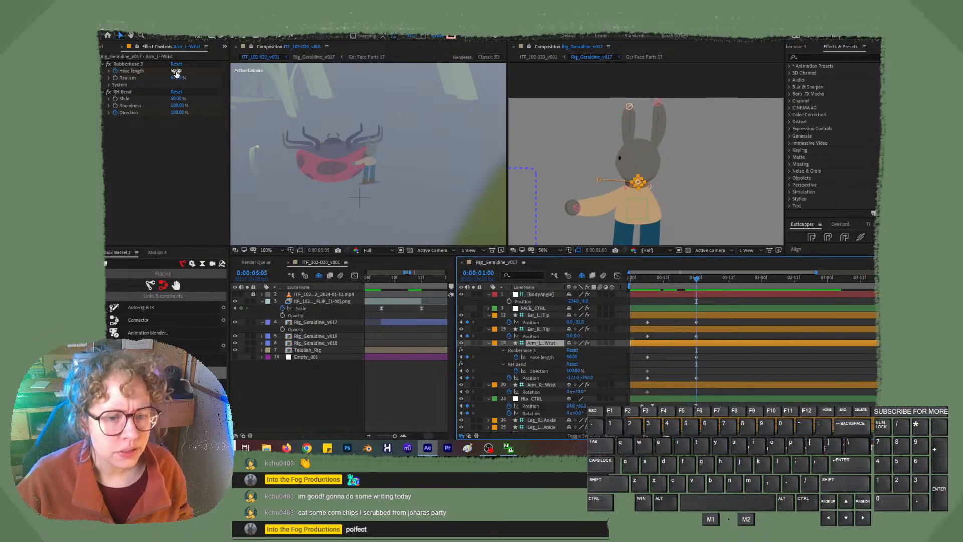
left_click(178, 113)
type("0")
key("Return")
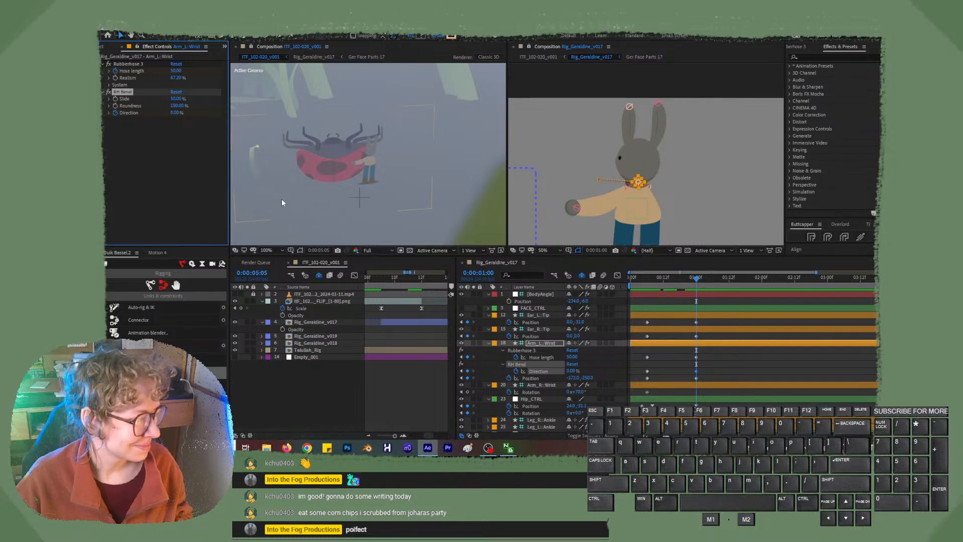
left_click(638, 182)
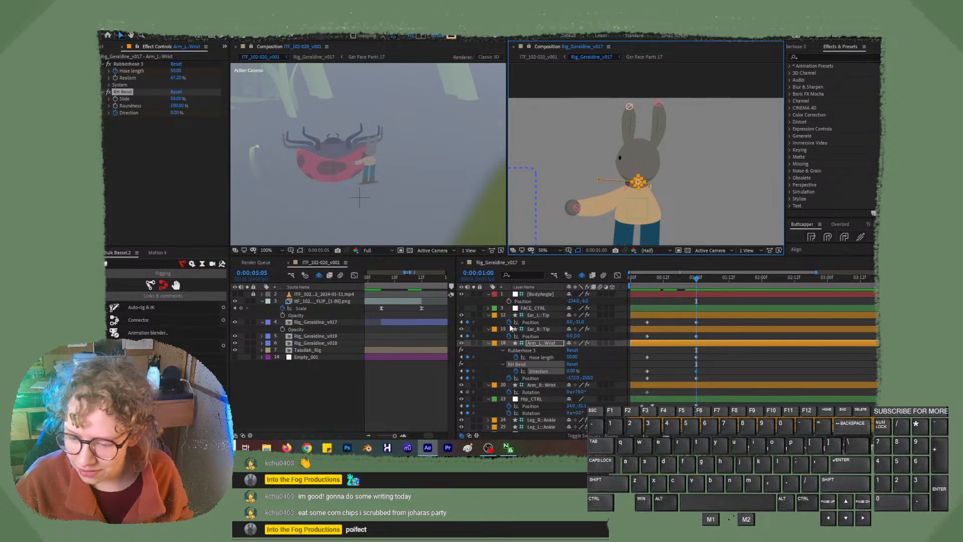
left_click_drag(665, 275, 648, 290)
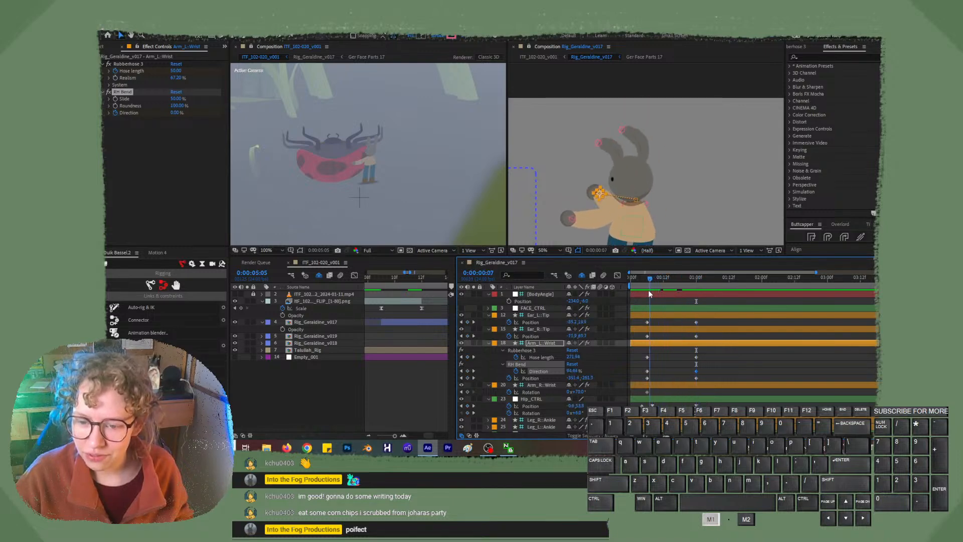
Ease Arm_L::Wrist's Hose length, Direction and Position keyframes with Motion 4, using easing values of 26 and 46.
left_click(716, 370)
left_click_drag(721, 379, 633, 360)
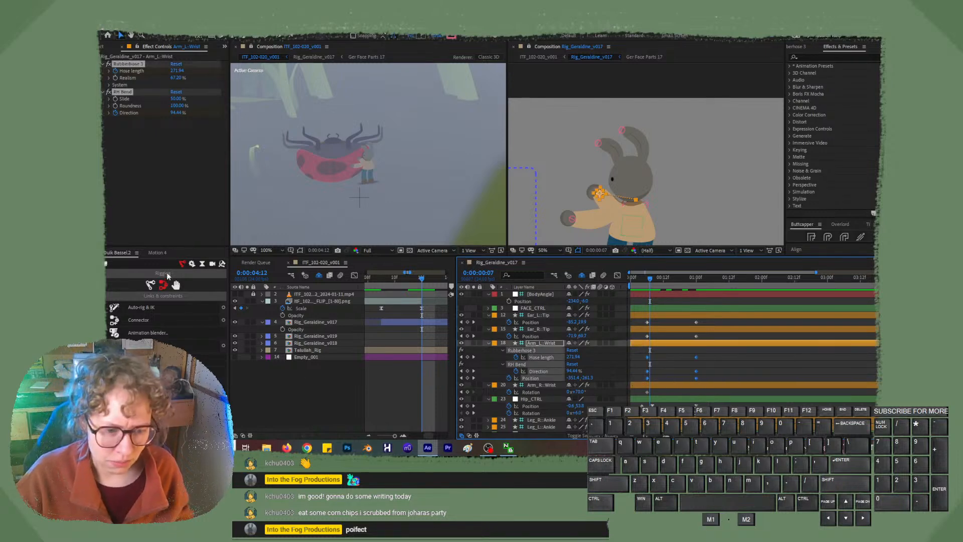
left_click(157, 253)
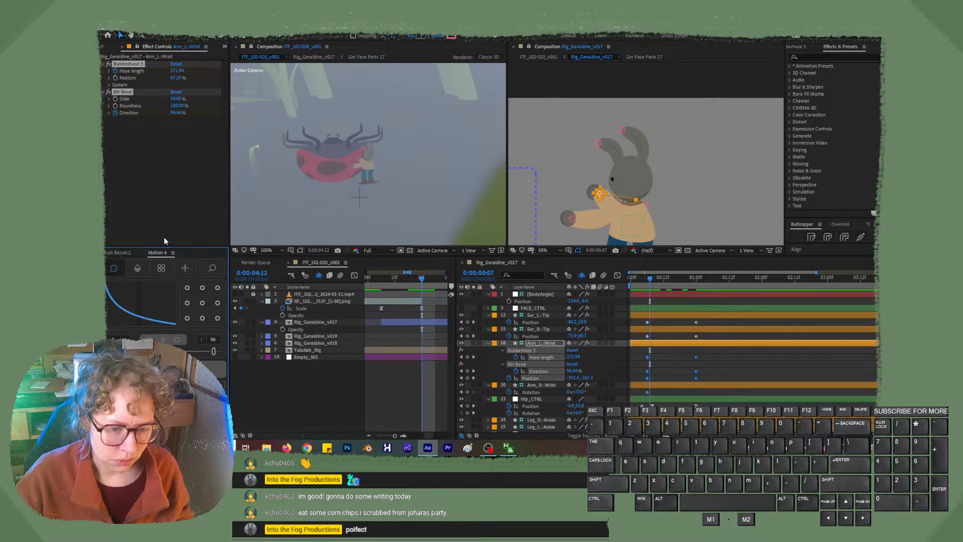
left_click_drag(172, 248, 175, 212)
left_click_drag(119, 254, 111, 275)
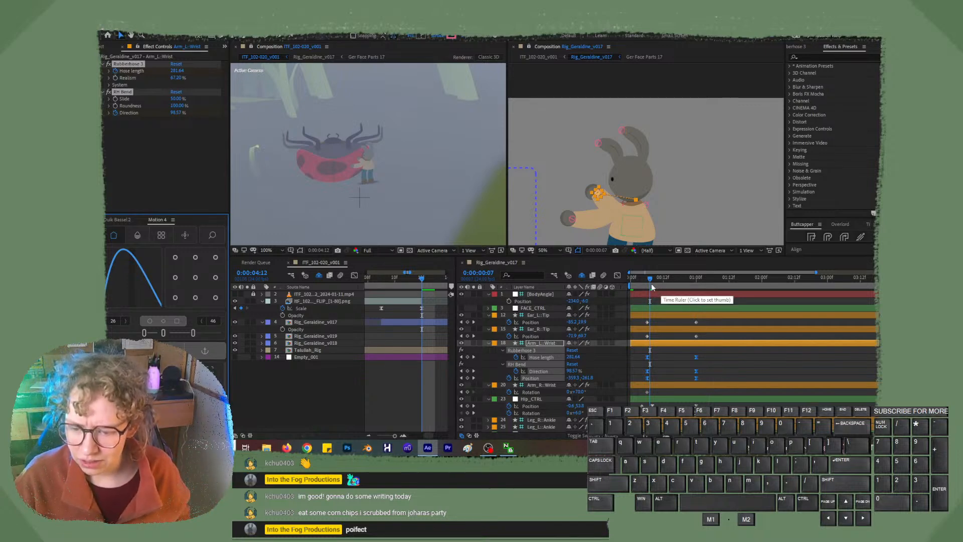
Preview the eased arm motion from 0:00:00:03 and again from the first frame, and return to 0:00:00:06.
left_click_drag(647, 283, 640, 279)
key("space")
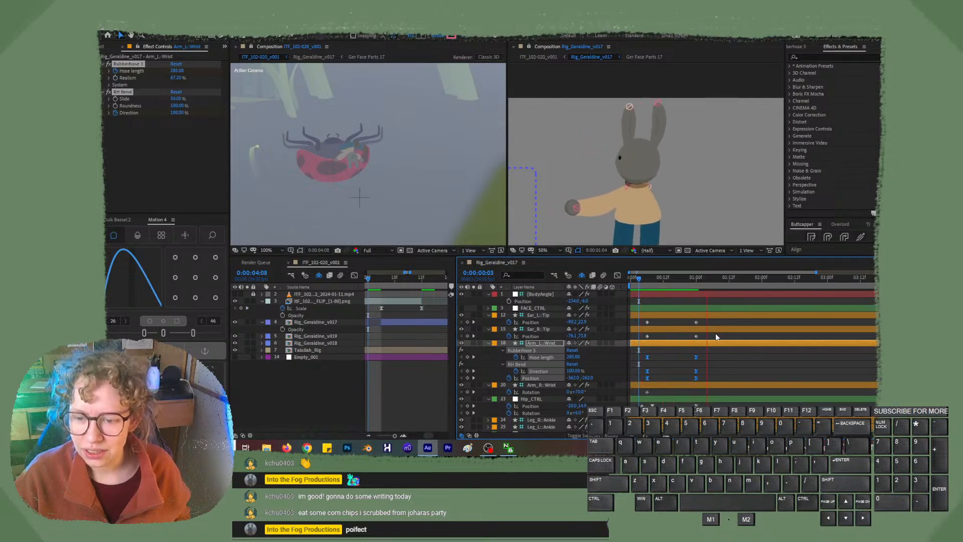
key("space")
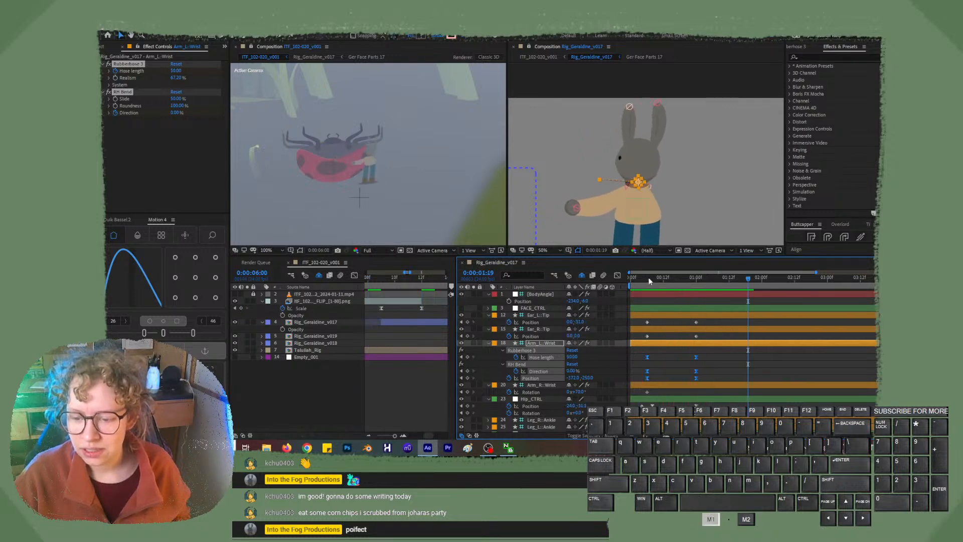
left_click(632, 281)
left_click(631, 283)
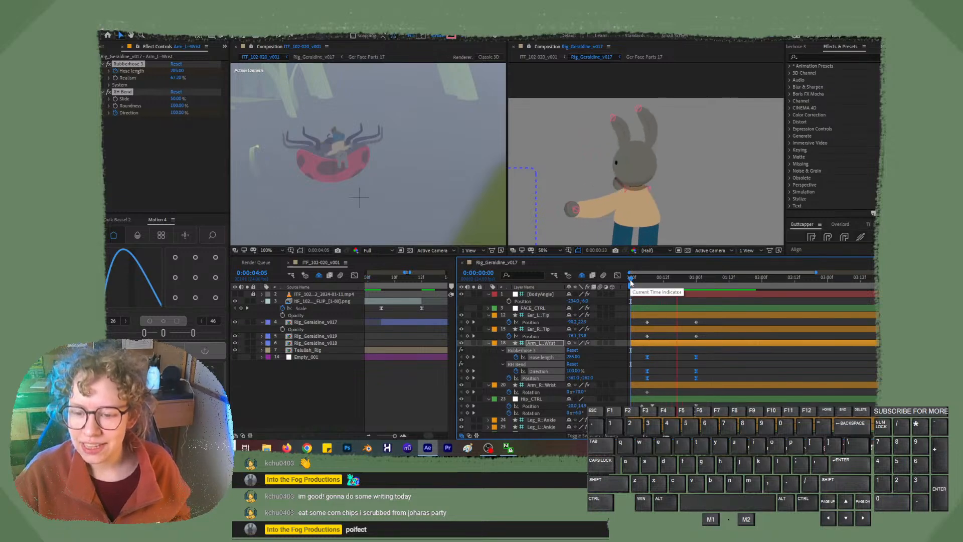
key("space")
left_click_drag(658, 278, 646, 279)
Curve Arm_L::Wrist's motion path by pulling a Bezier handle from its 0:00:01:00 point toward the hand, just below the head.
key("period")
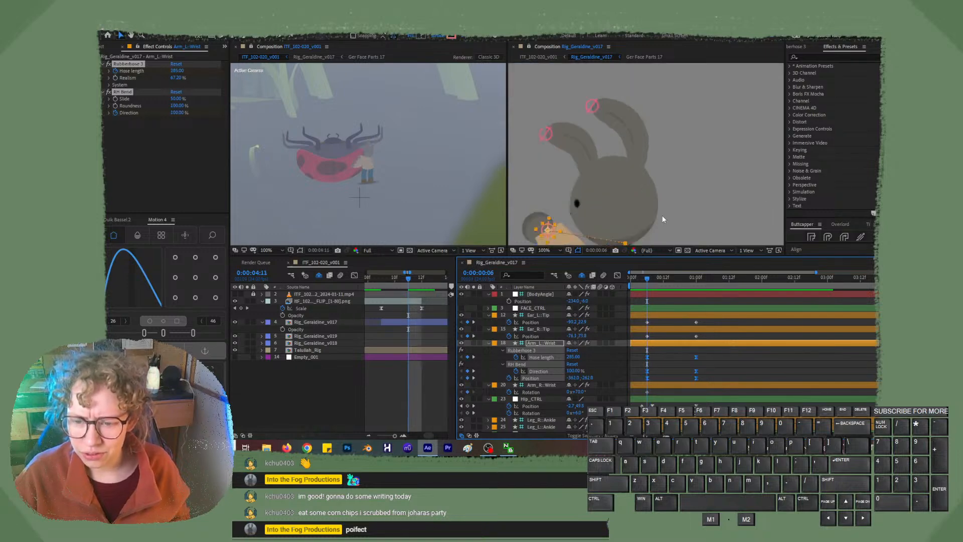
left_click_drag(679, 231, 667, 175)
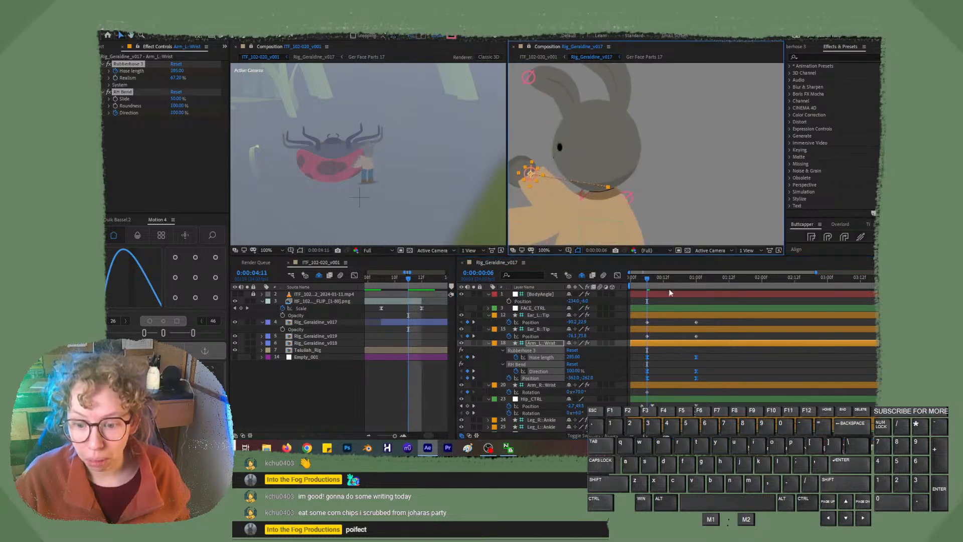
left_click(712, 365)
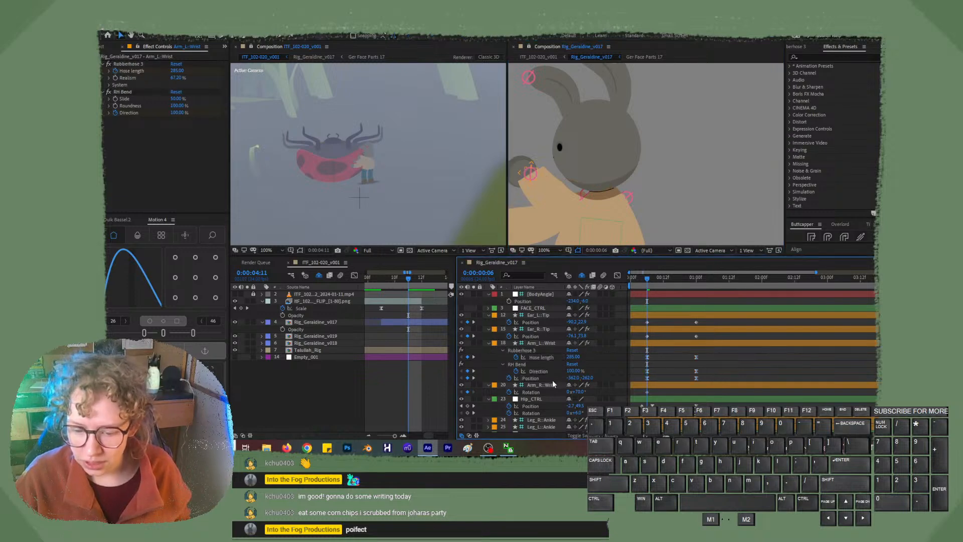
left_click(541, 377)
left_click_drag(625, 200, 674, 176)
key("period")
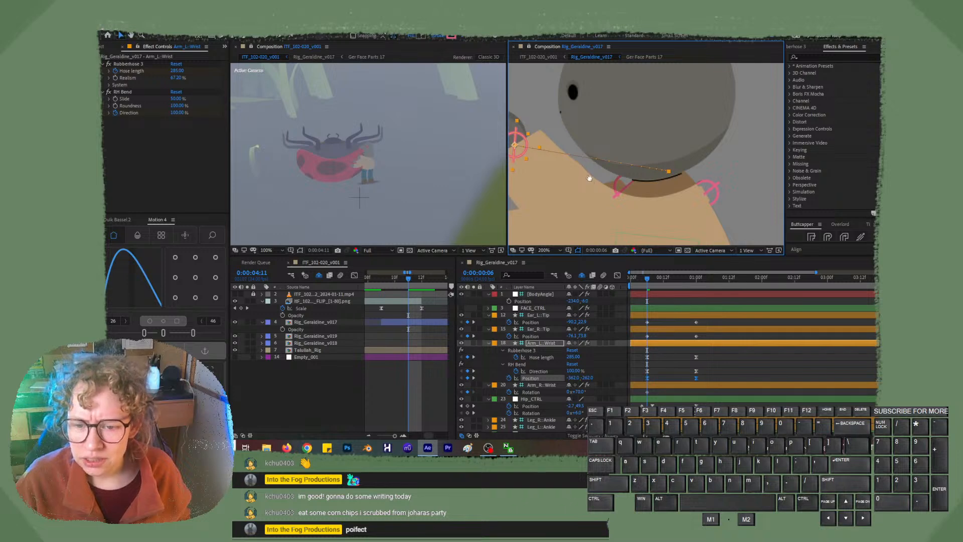
left_click_drag(590, 179, 613, 185)
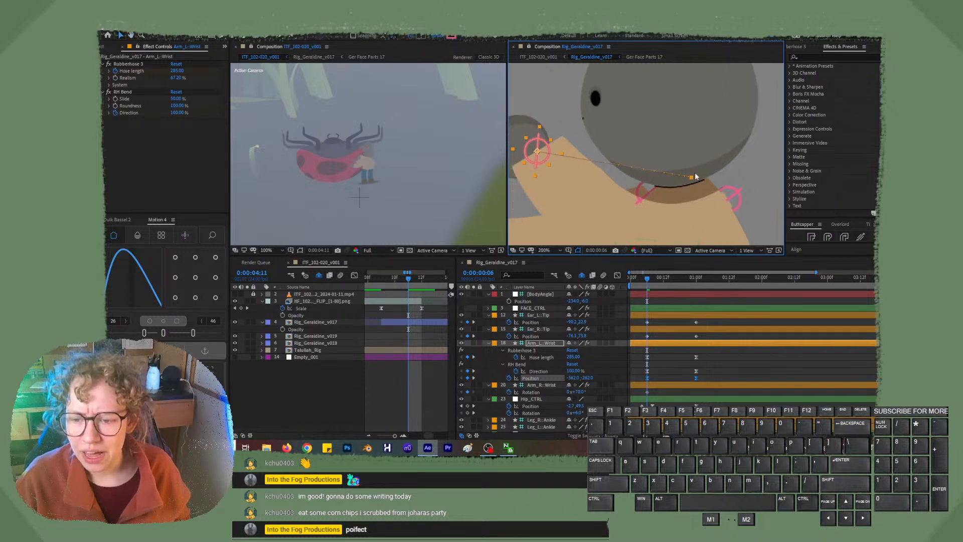
scroll(560, 162, "up", 2)
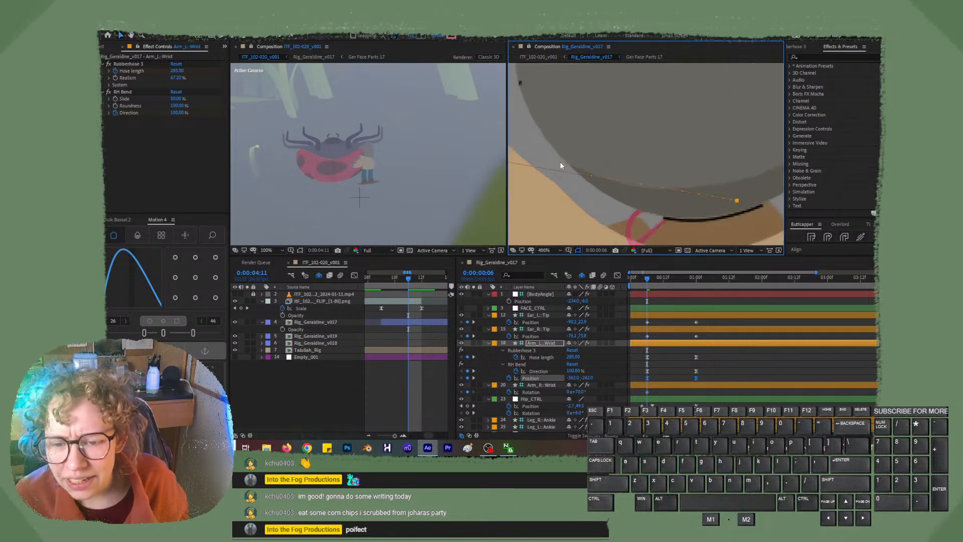
scroll(560, 161, "down", 2)
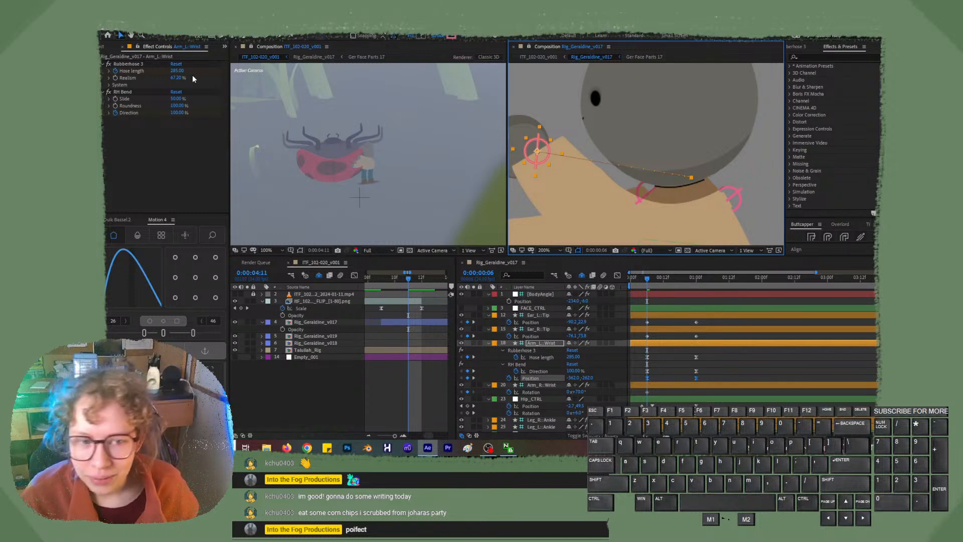
left_click(221, 36)
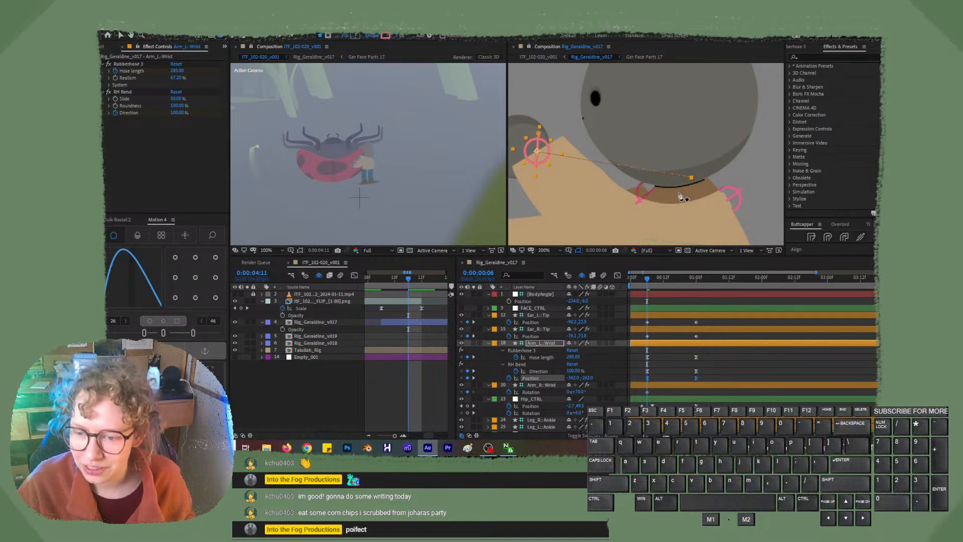
left_click(691, 179)
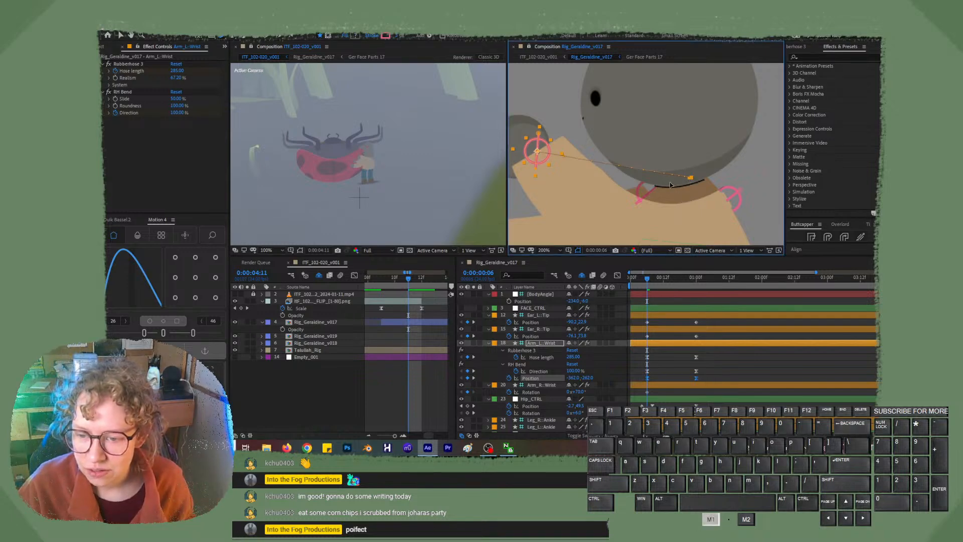
left_click_drag(671, 184, 609, 190)
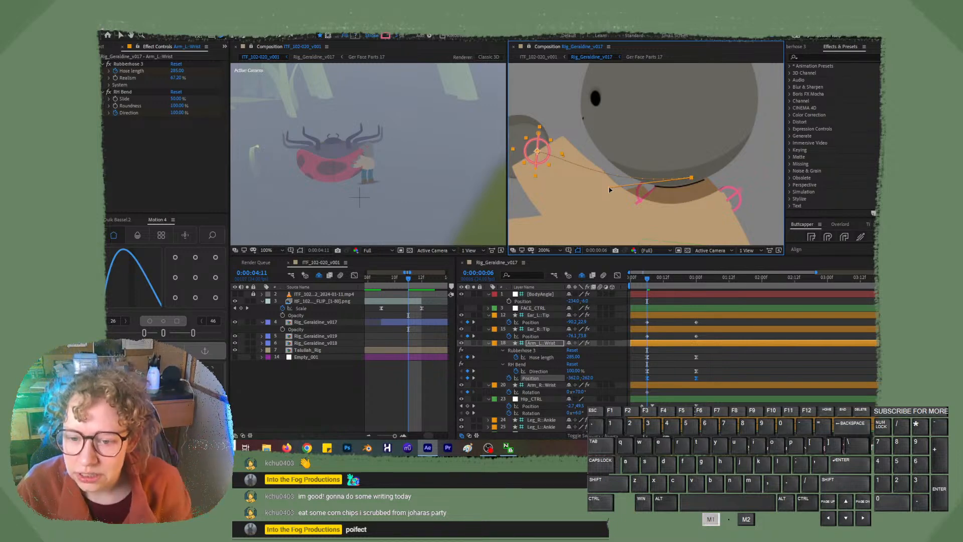
left_click_drag(609, 190, 628, 194)
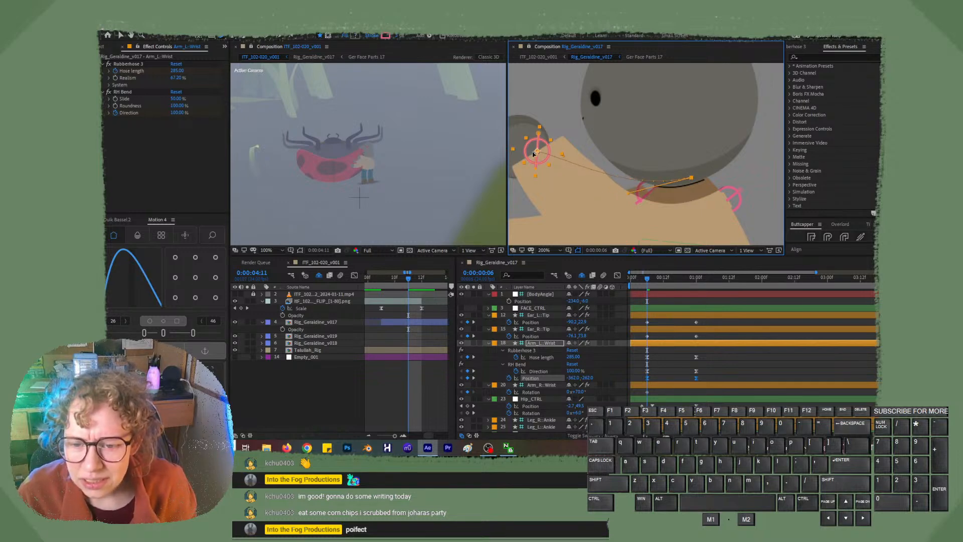
left_click(538, 155)
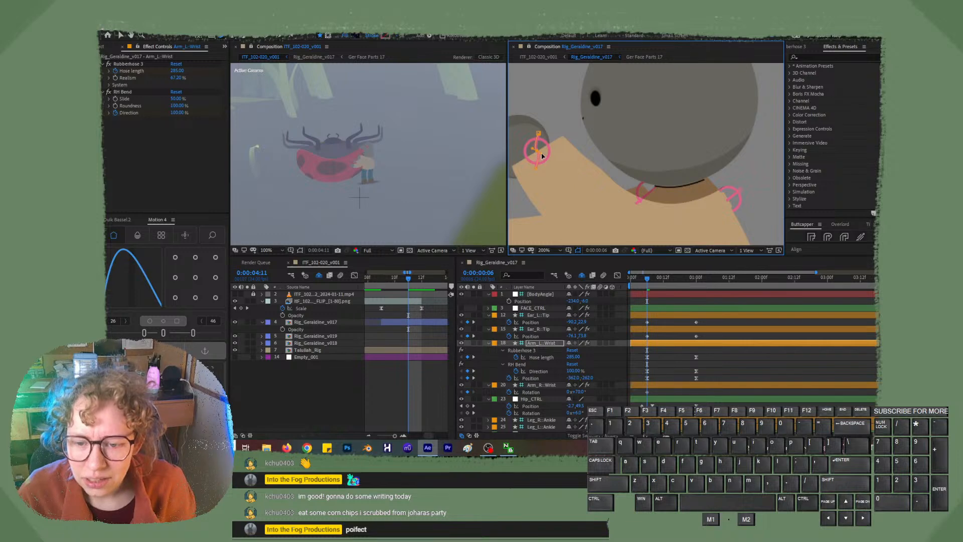
key("ctrl+z")
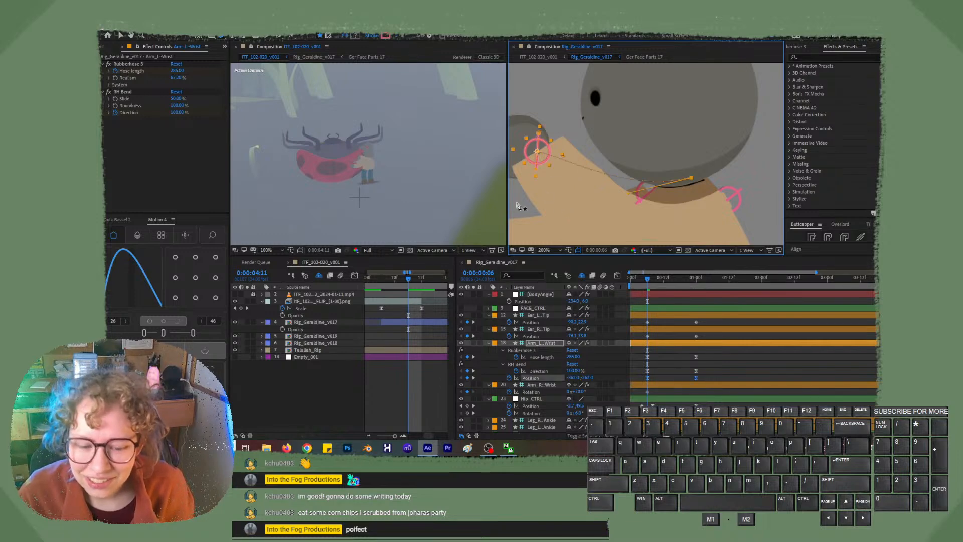
left_click(482, 343)
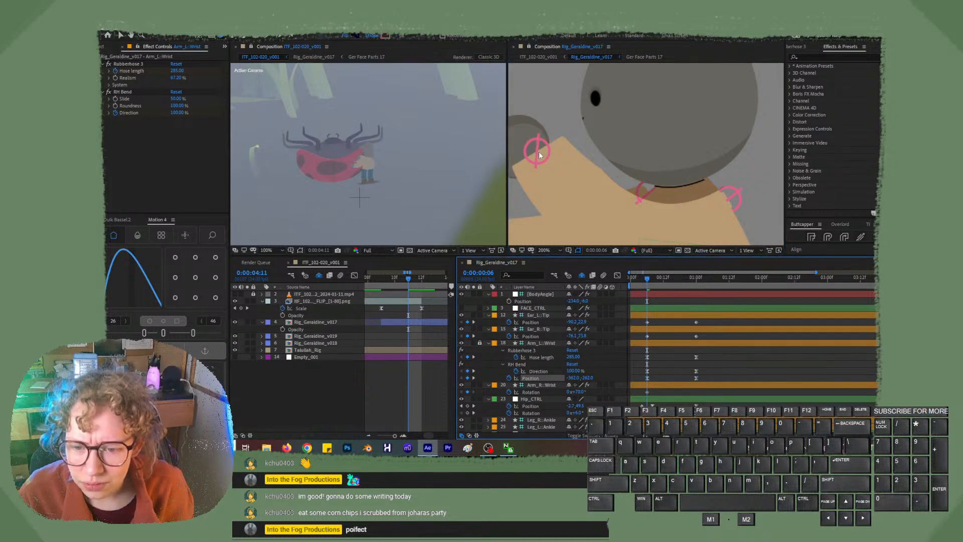
left_click(546, 377)
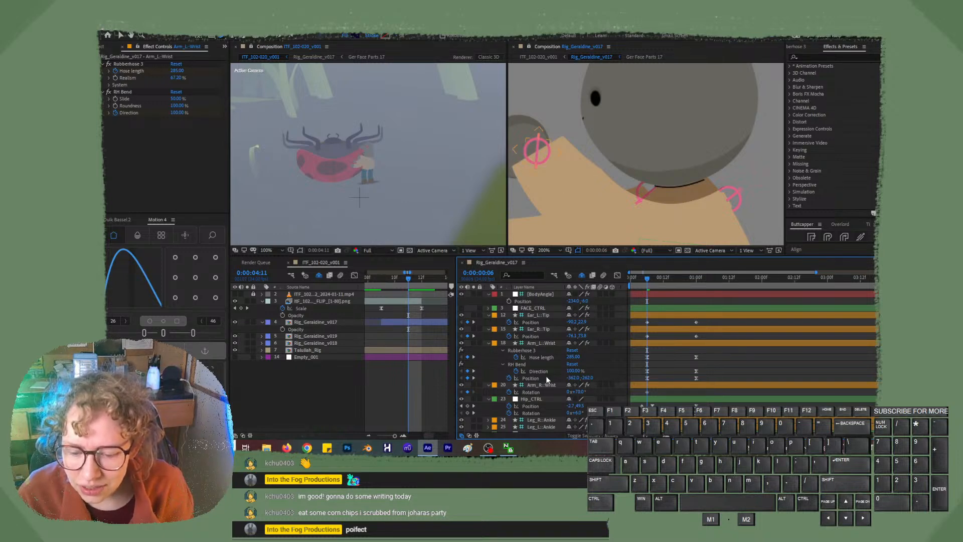
Pull a Bezier handle down toward the body from Arm_L::Wrist's 0:00:00:06 motion path point at the hand.
left_click(545, 376)
scroll(557, 187, "up", 1)
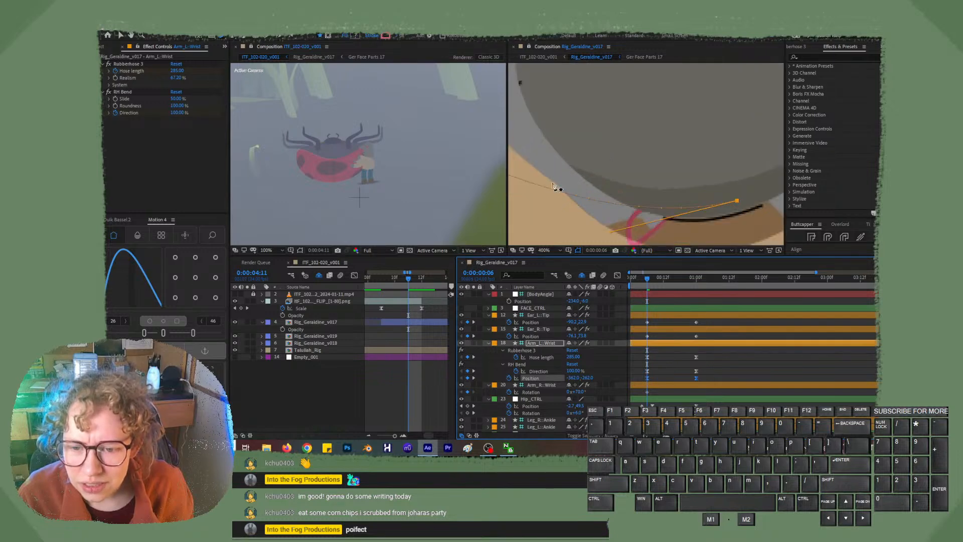
left_click_drag(540, 187, 765, 185)
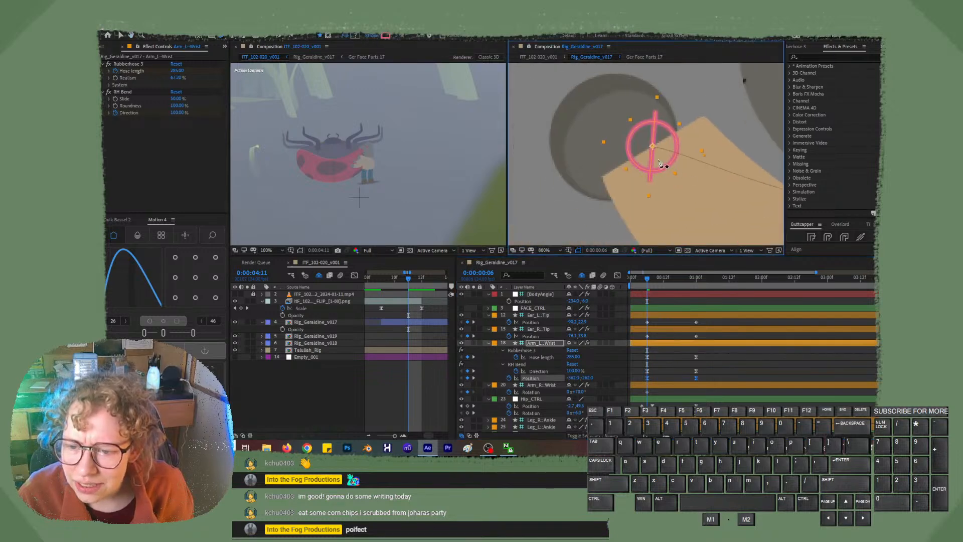
scroll(657, 159, "up", 1)
scroll(658, 159, "up", 1)
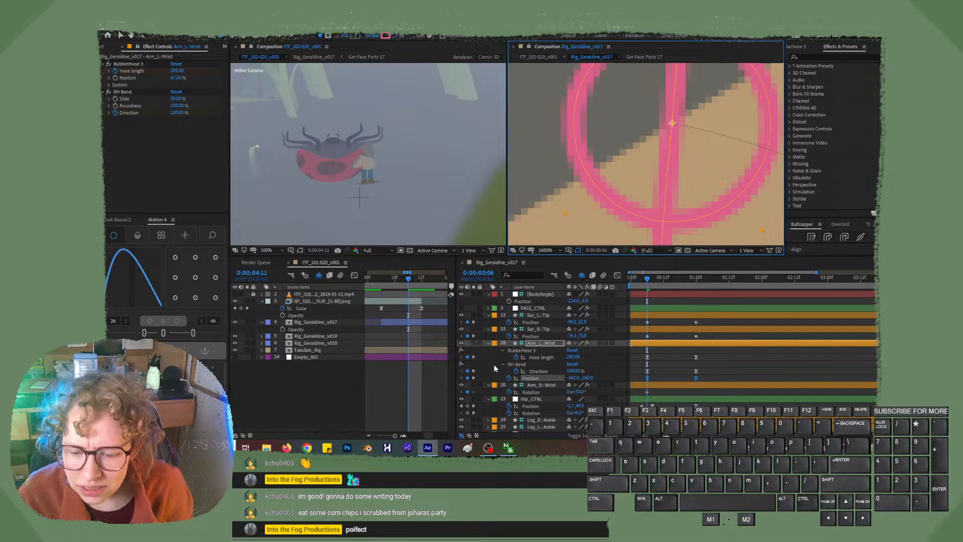
left_click(462, 348)
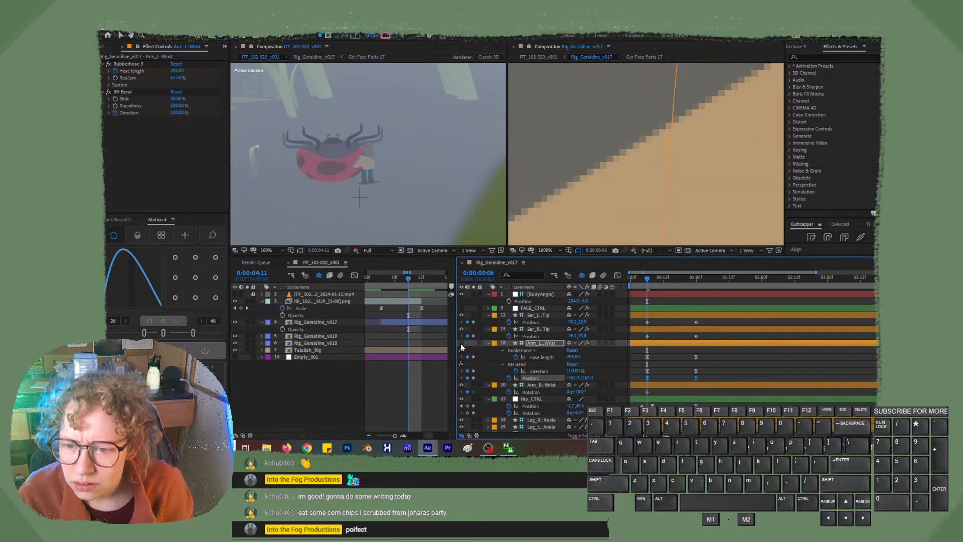
left_click(461, 344)
left_click_drag(698, 147, 654, 186)
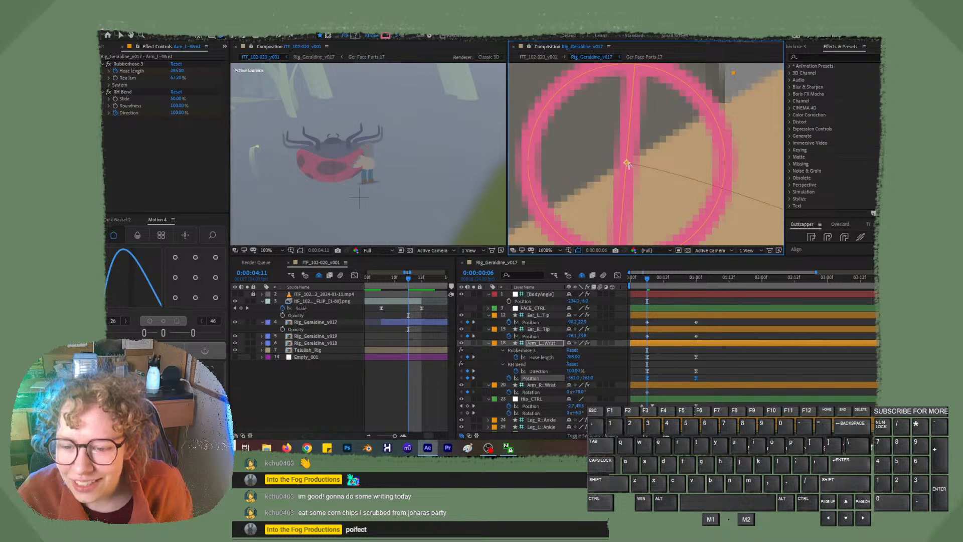
left_click_drag(627, 163, 751, 247)
key("comma")
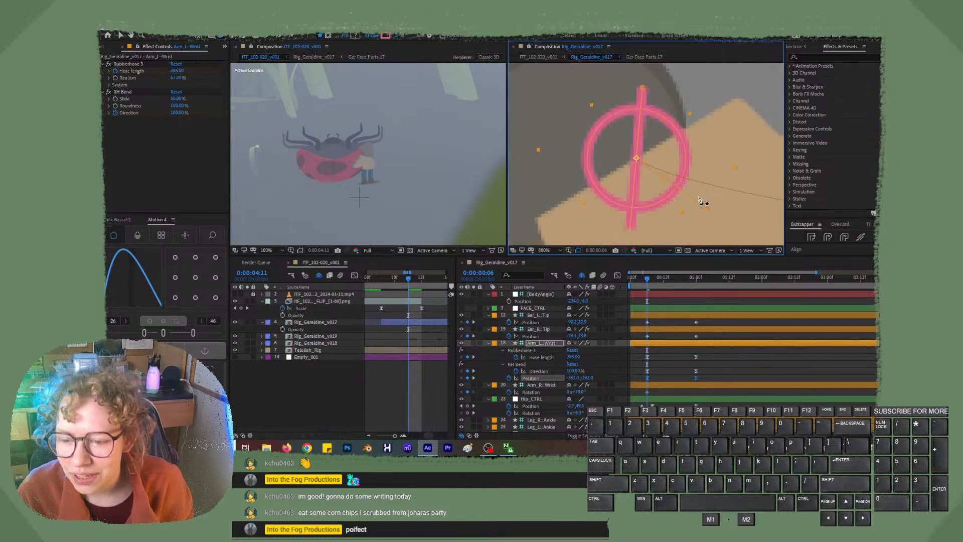
key("comma")
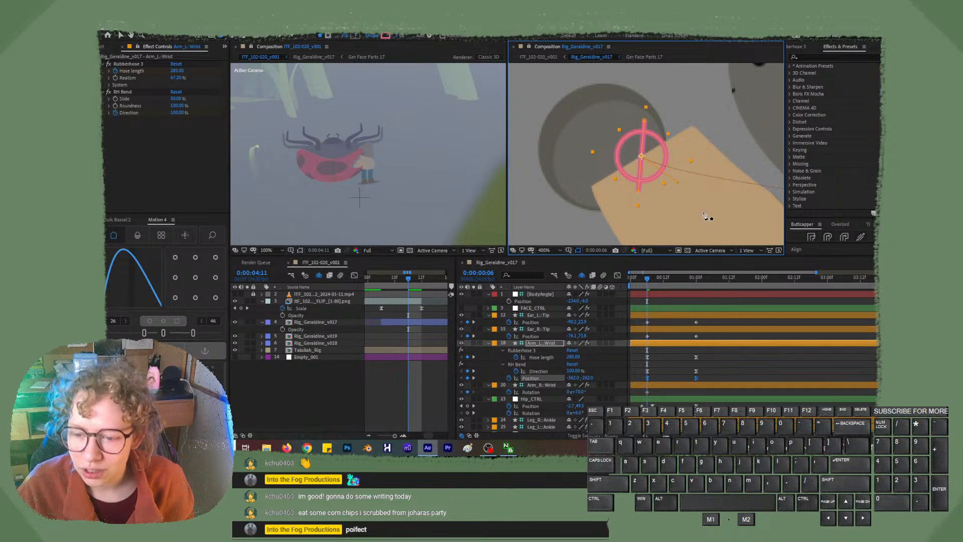
Adjust the Bezier handle of Arm_L::Wrist's 0:00:00:06 motion path point, pulling it down and across the body.
key("comma")
key("space")
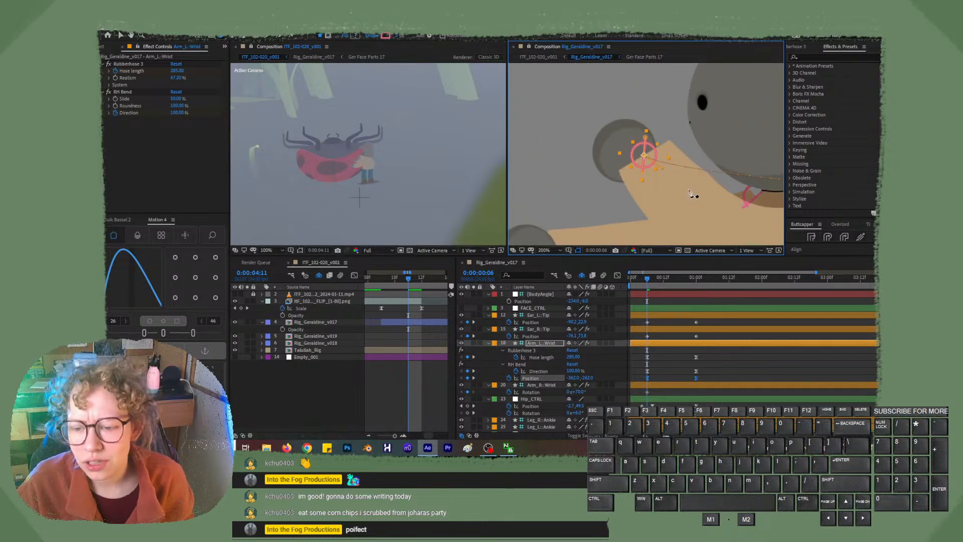
left_click_drag(668, 194, 617, 214)
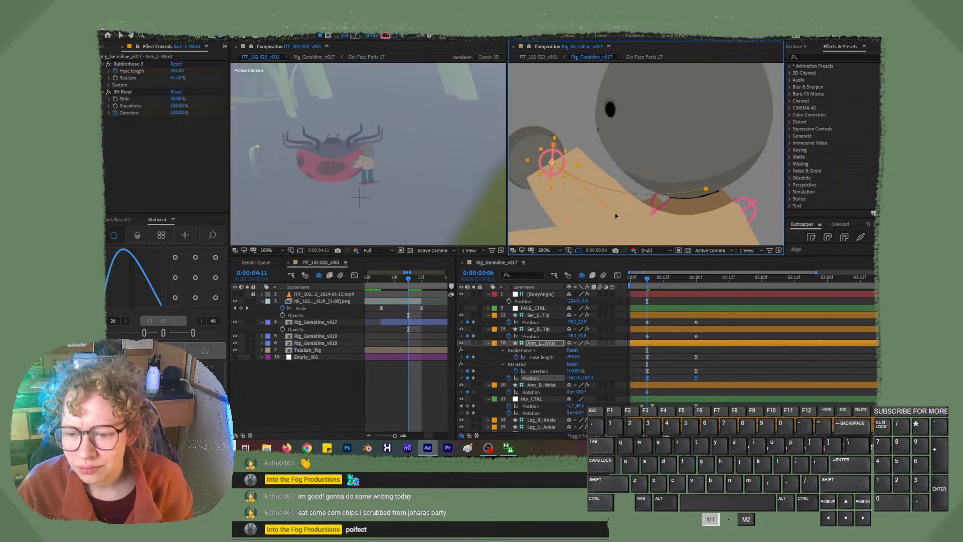
key("slash")
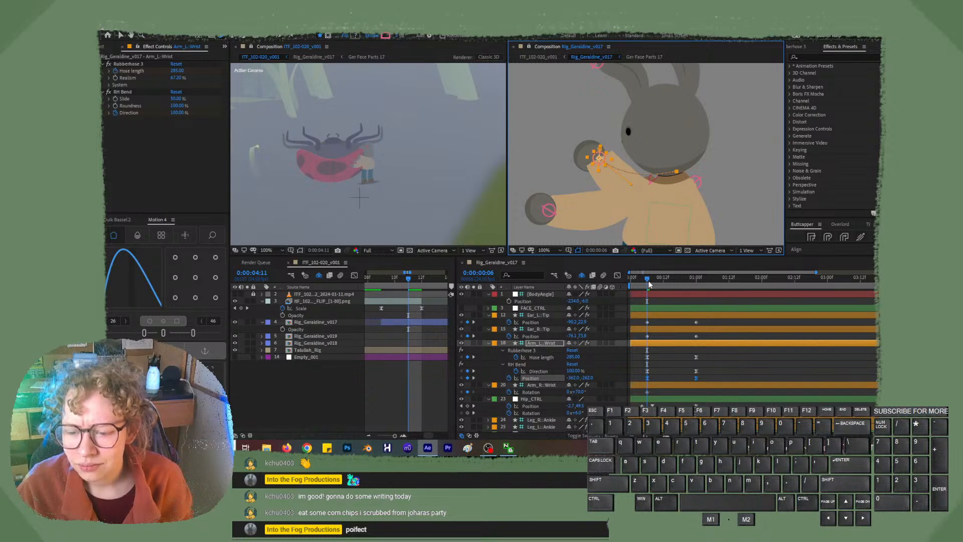
Lower Arm_L::Wrist at 0:00:00:23 to Position -172.9, -189.7, moving the hidden hand down from the neck onto the chest.
left_click_drag(649, 284, 695, 282)
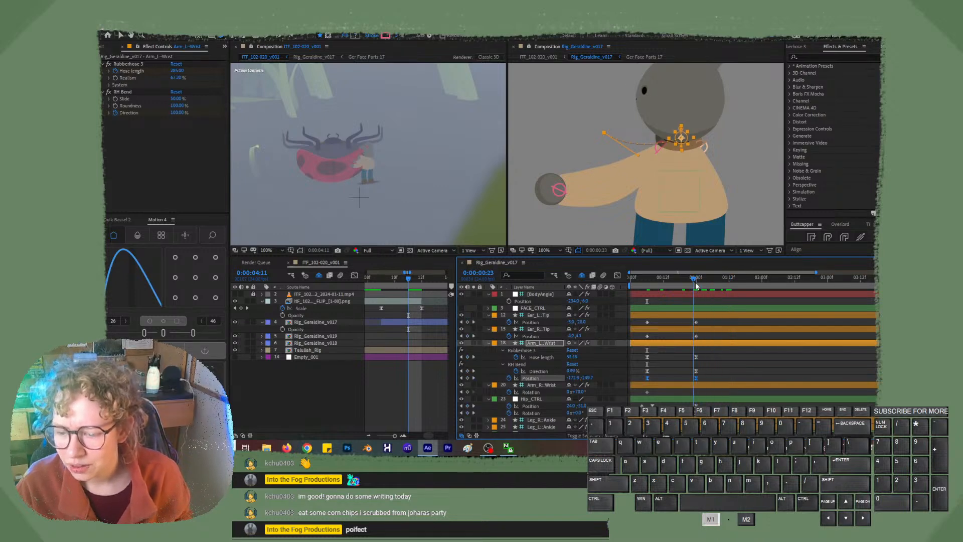
key("shift+Down")
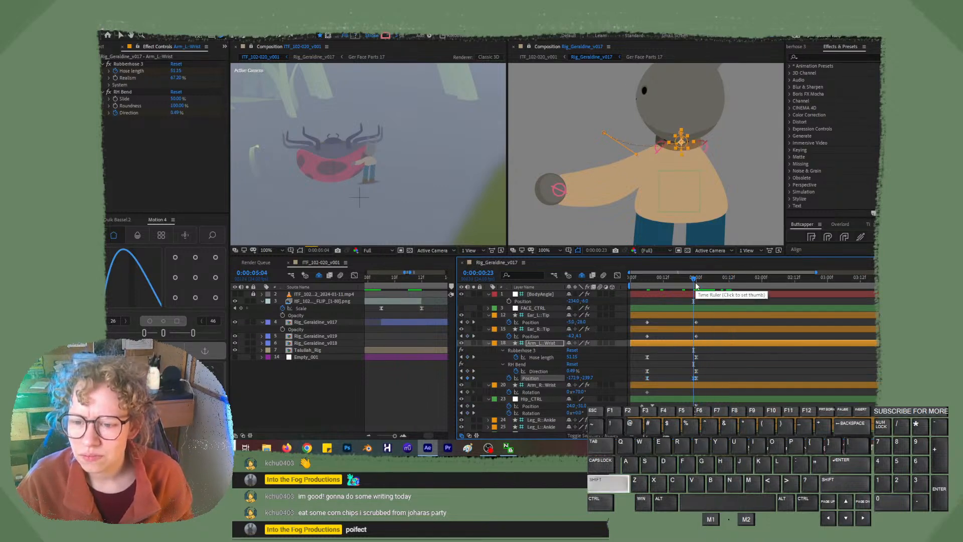
key("shift+Down")
key("shift+Down")
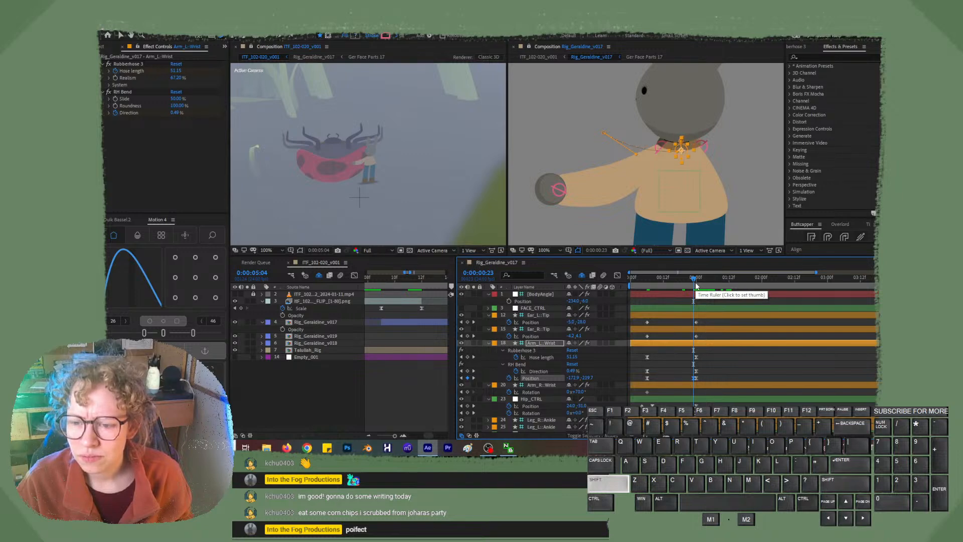
key("shift+Down")
key("shift+Down")
key("shift+Down")
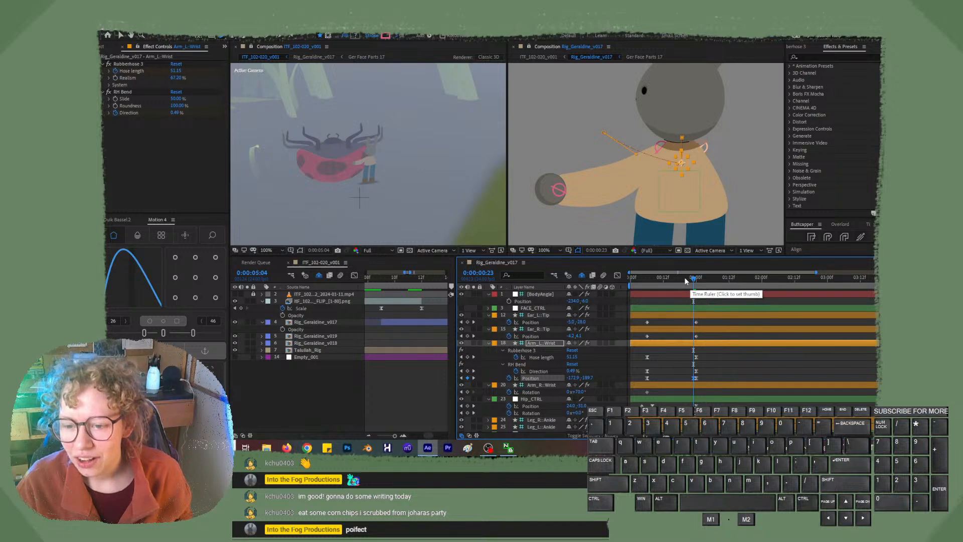
Preview the lowered arm motion from the first frame.
left_click_drag(685, 280, 627, 283)
key("space")
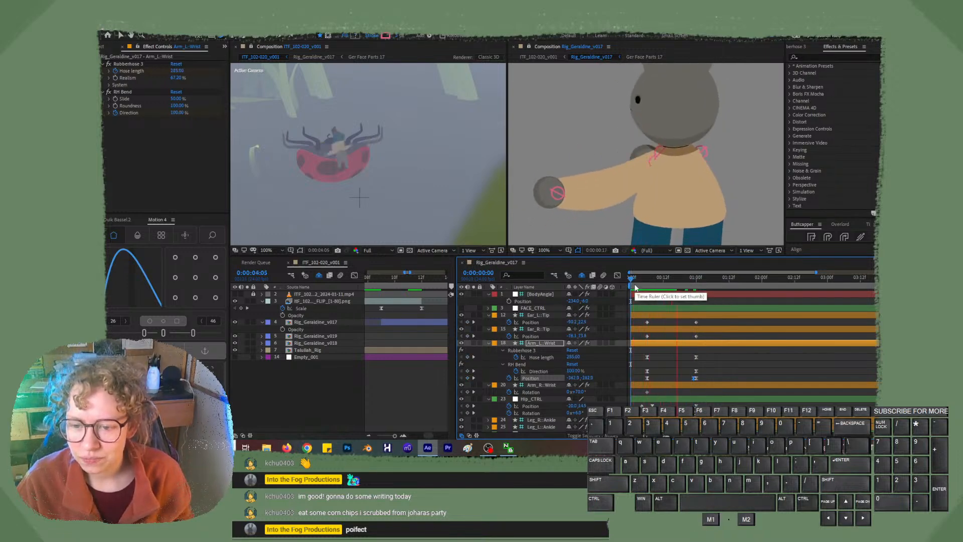
key("space")
Replace Arm_L::Wrist's 0:00:01:00 Position keyframe with the lowered 0:00:00:23 one, and pull the 0:00:00:06 path handle further down.
left_click_drag(666, 282, 697, 279)
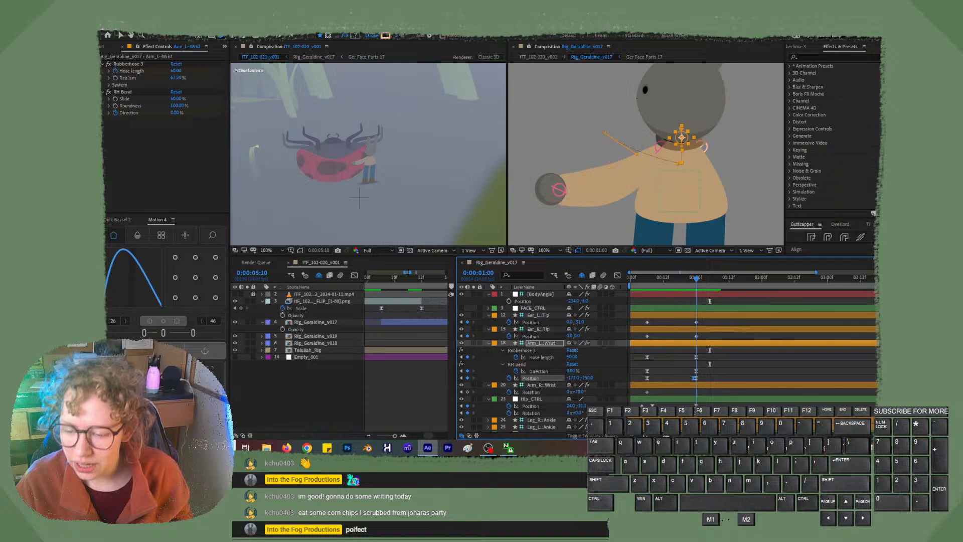
left_click(695, 381)
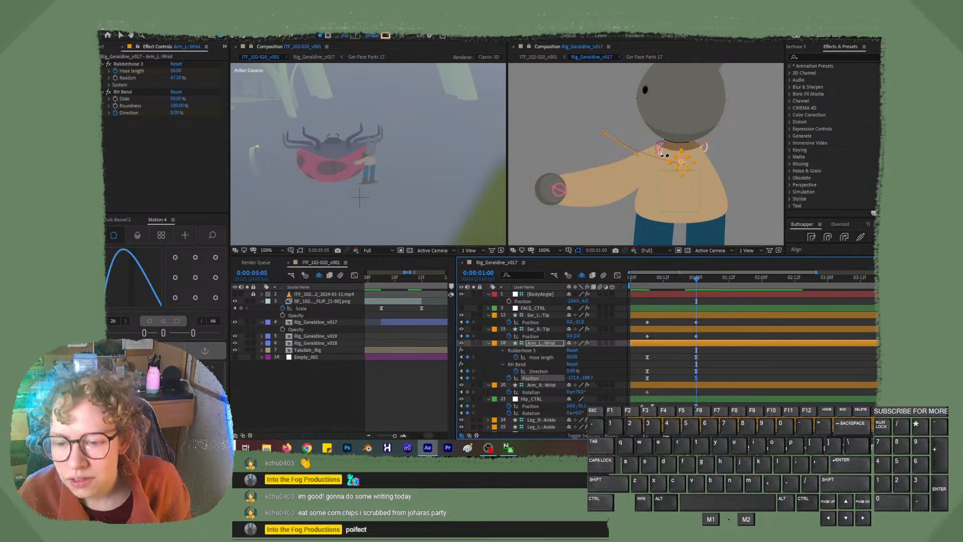
left_click_drag(636, 157, 636, 171)
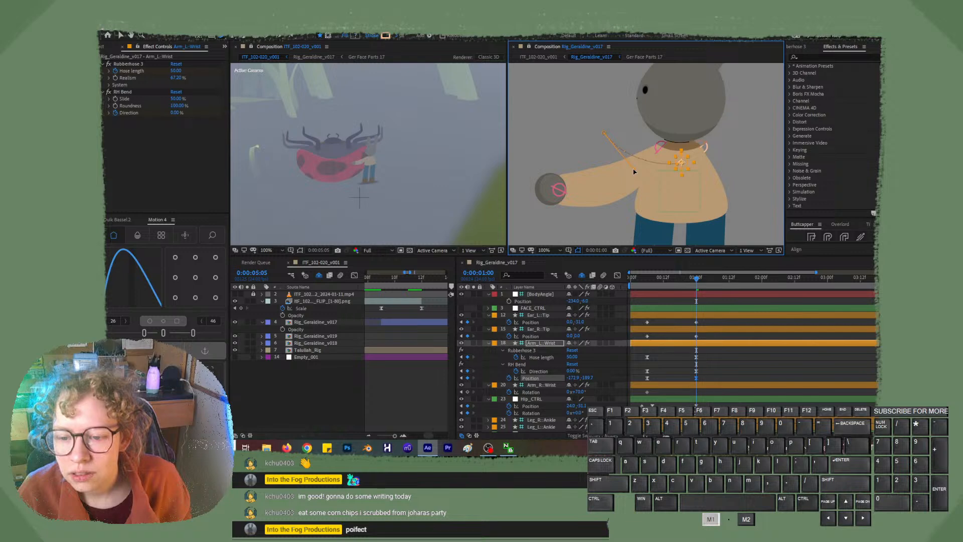
left_click_drag(628, 168, 627, 167)
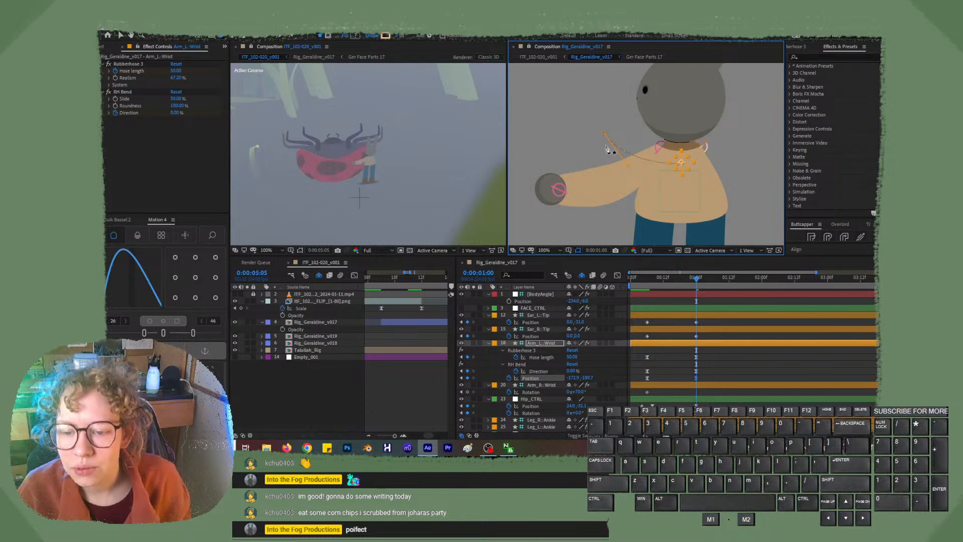
Preview the whole rig's motion from 0:00:00:01, and examine the arm poses between 0:00:00:06 and 0:00:00:08.
left_click(675, 281)
left_click_drag(676, 283, 633, 279)
scroll(698, 209, "down", 2)
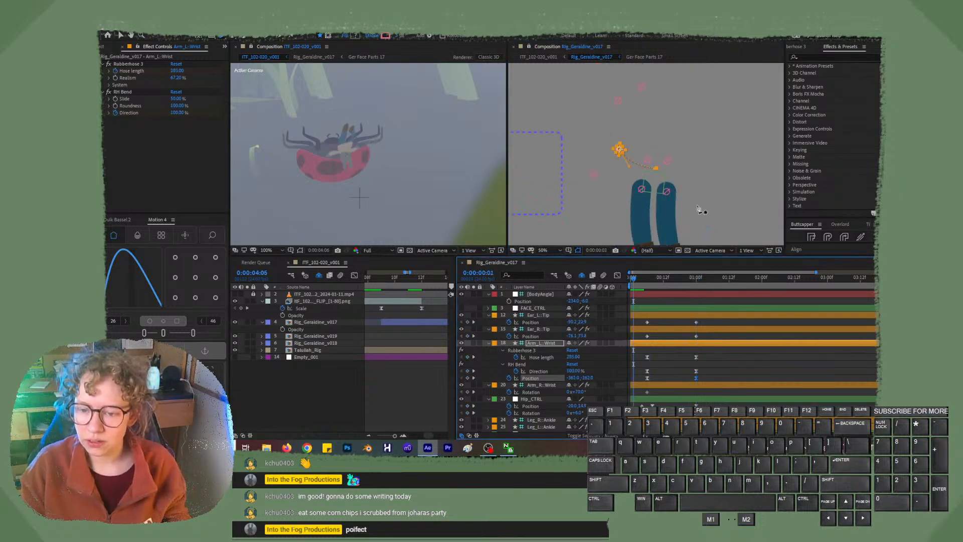
key("space")
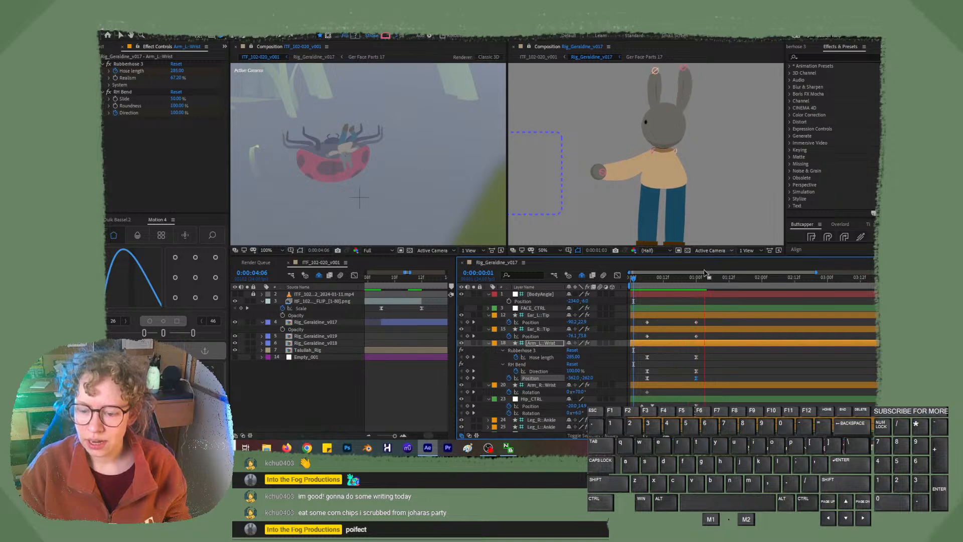
key("space")
mouse_move(641, 282)
left_mouse_down()
mouse_move(654, 280)
mouse_move(646, 282)
left_mouse_up()
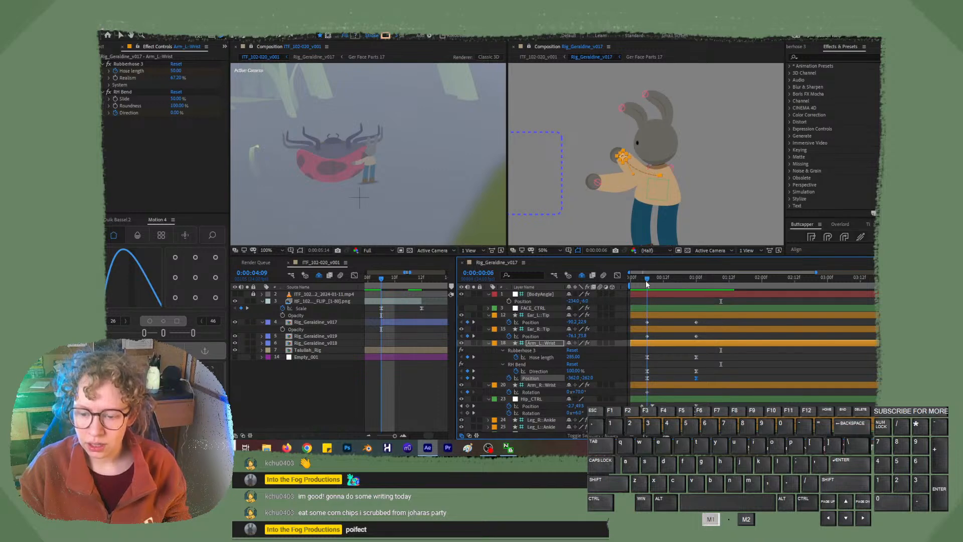
left_click_drag(645, 281, 645, 280)
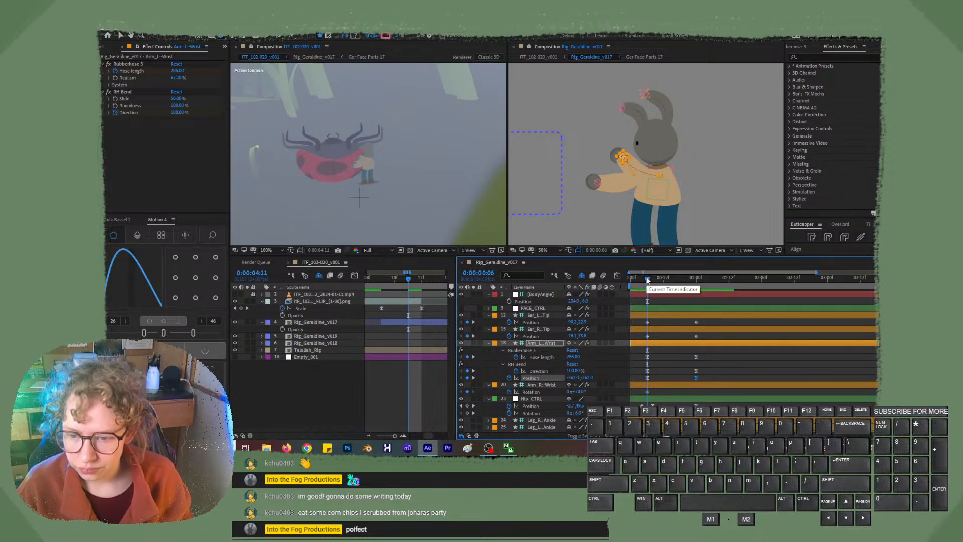
mouse_move(646, 279)
left_mouse_down()
mouse_move(701, 282)
mouse_move(652, 281)
left_mouse_up()
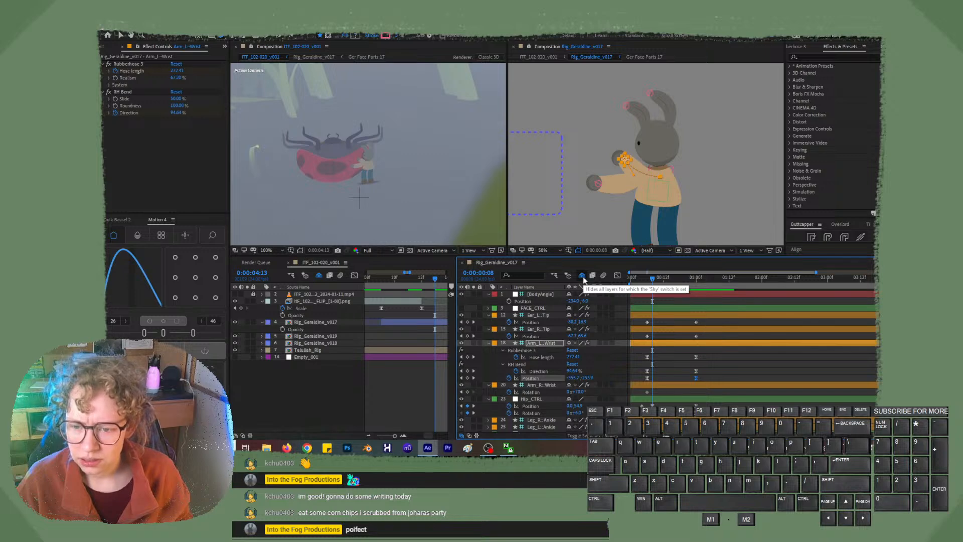
Reveal the shy layers, unlock Arm_R-B, set its shape stroke color to a muted tan, and lock the layer again.
left_click(582, 276)
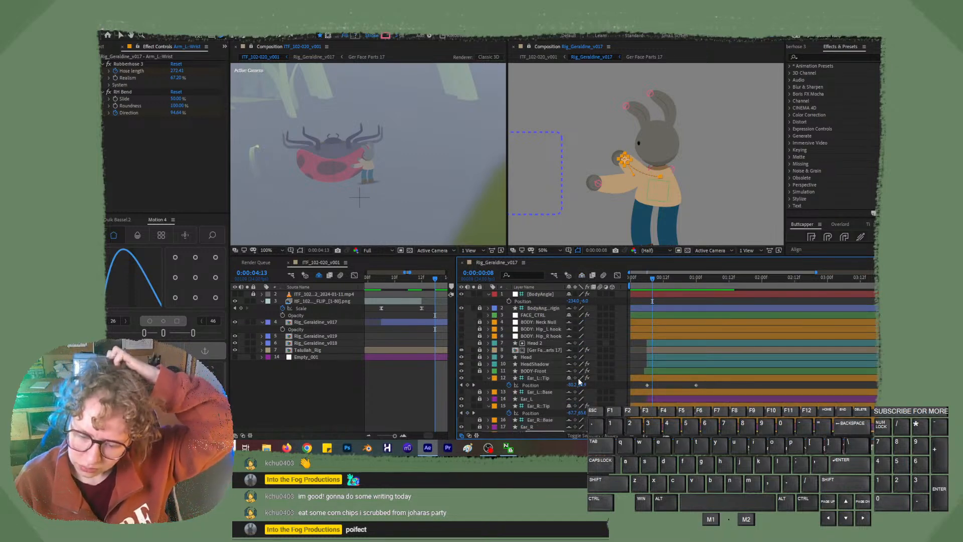
scroll(577, 381, "down", 8)
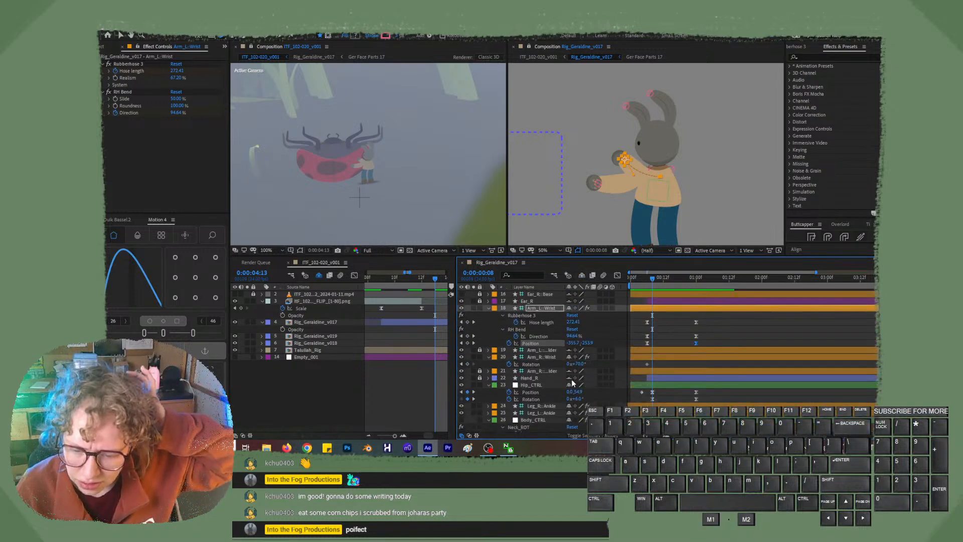
scroll(572, 382, "down", 5)
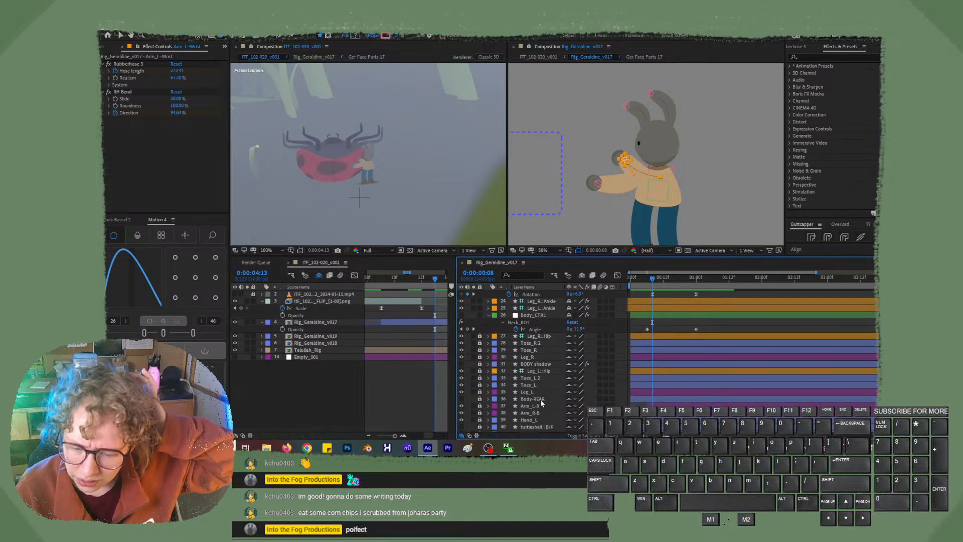
scroll(538, 405, "down", 1)
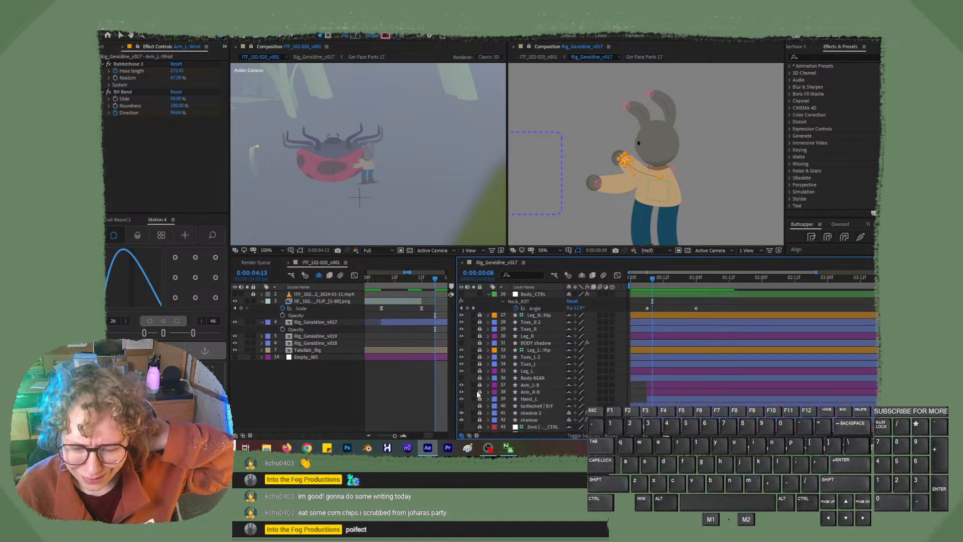
left_click(479, 393)
left_click(525, 390)
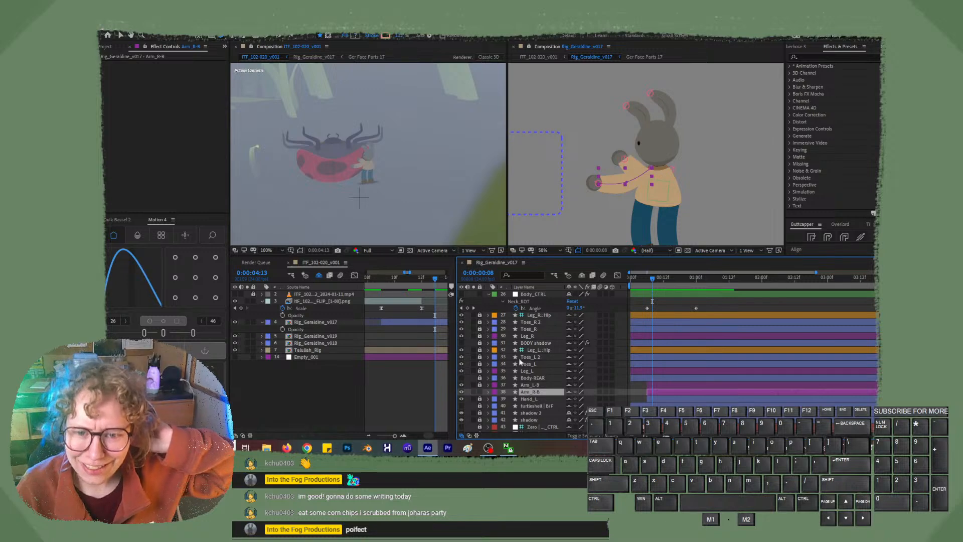
left_click(386, 36)
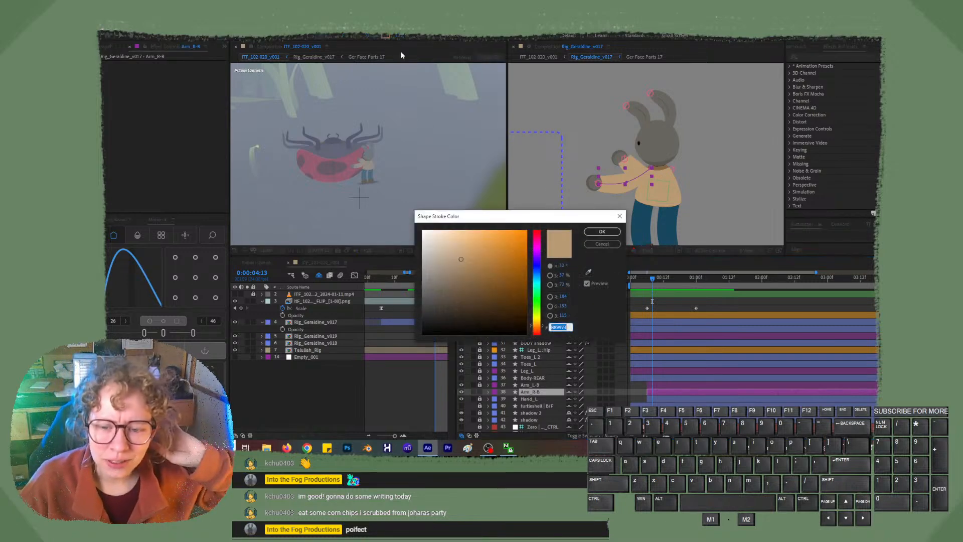
left_click(464, 261)
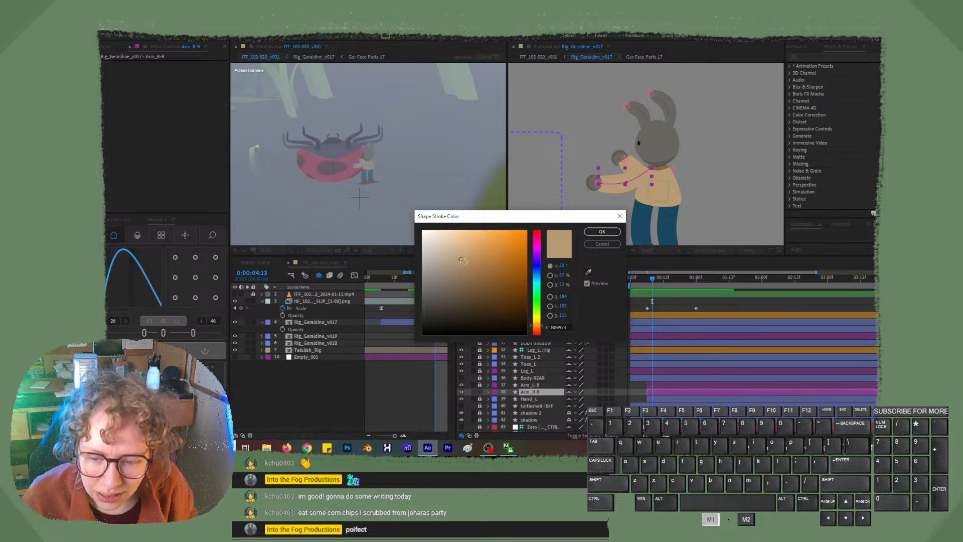
left_click(609, 232)
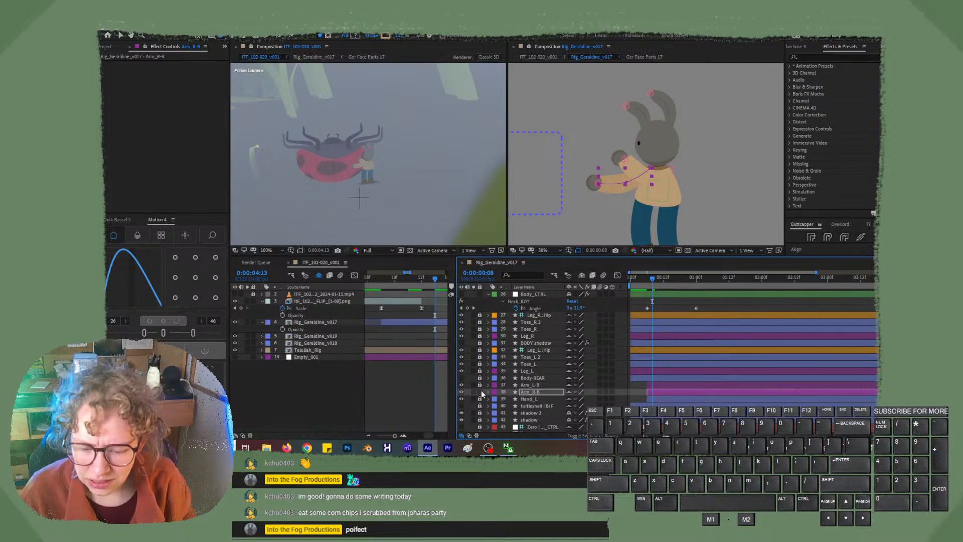
left_click(480, 391)
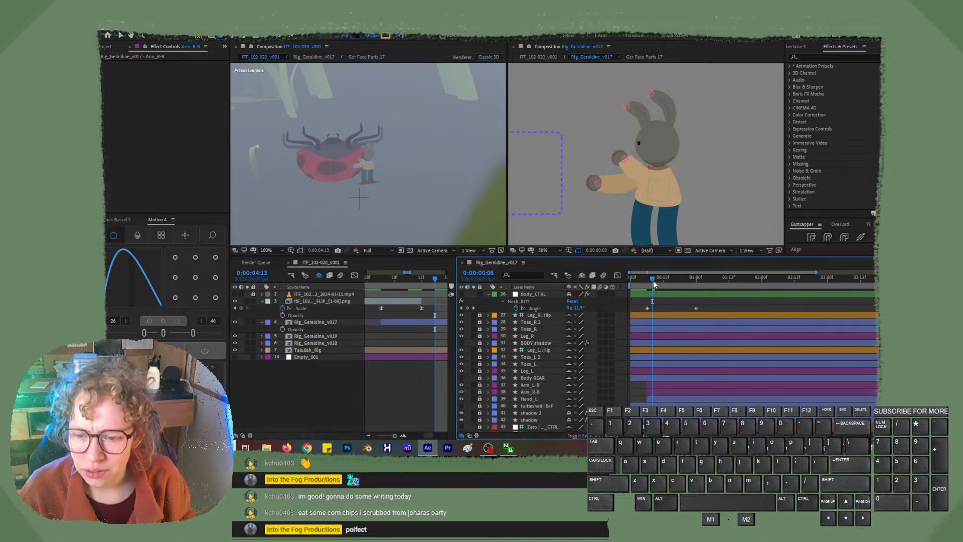
Examine both arms' movement by scrubbing between 0:00:00:08 and 0:00:00:14 and on to 0:00:01:00.
mouse_move(653, 281)
left_mouse_down()
mouse_move(639, 281)
mouse_move(669, 283)
left_mouse_up()
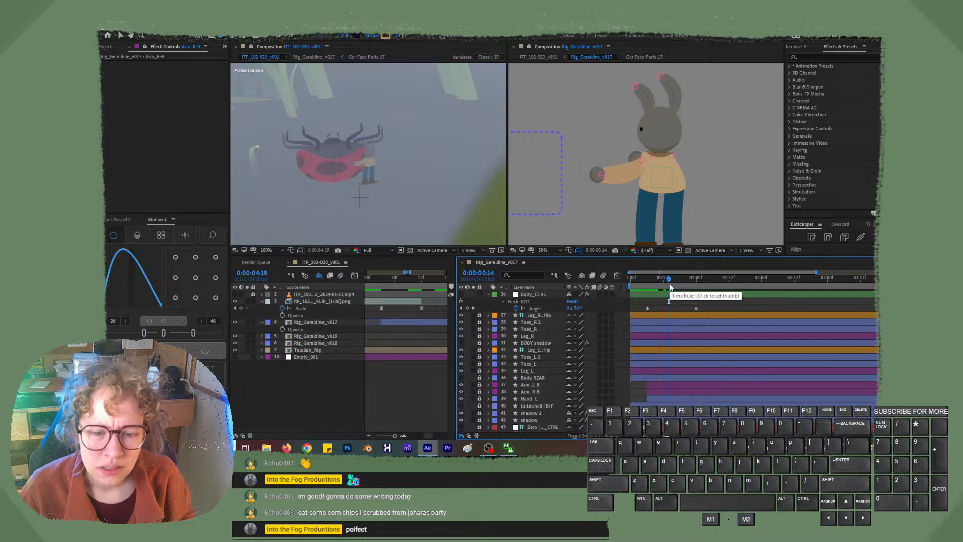
left_click_drag(658, 281, 655, 280)
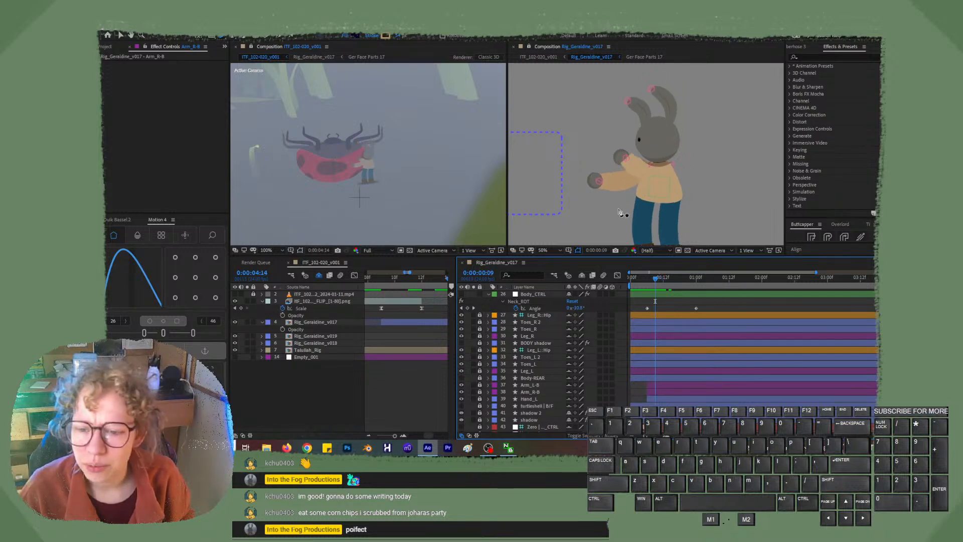
left_click_drag(655, 279, 697, 289)
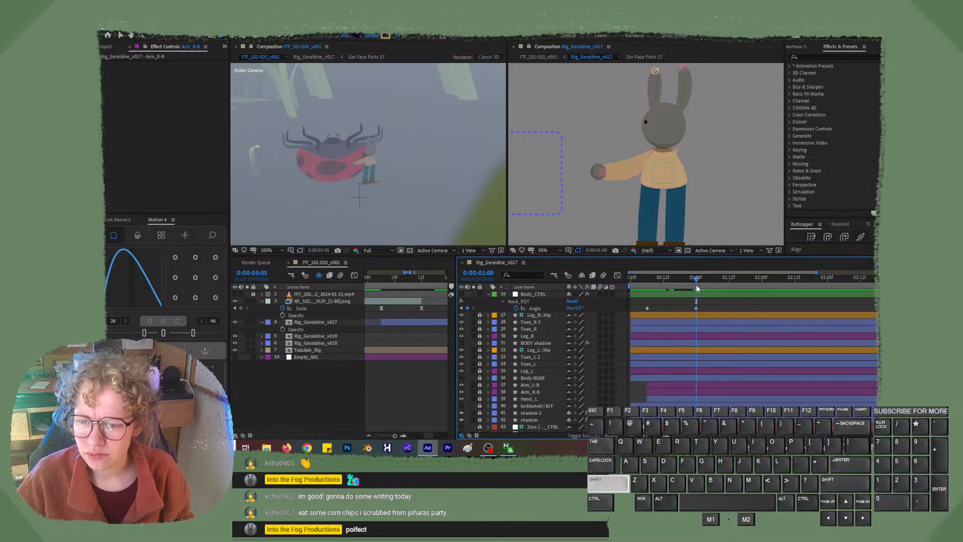
key("shift+Right")
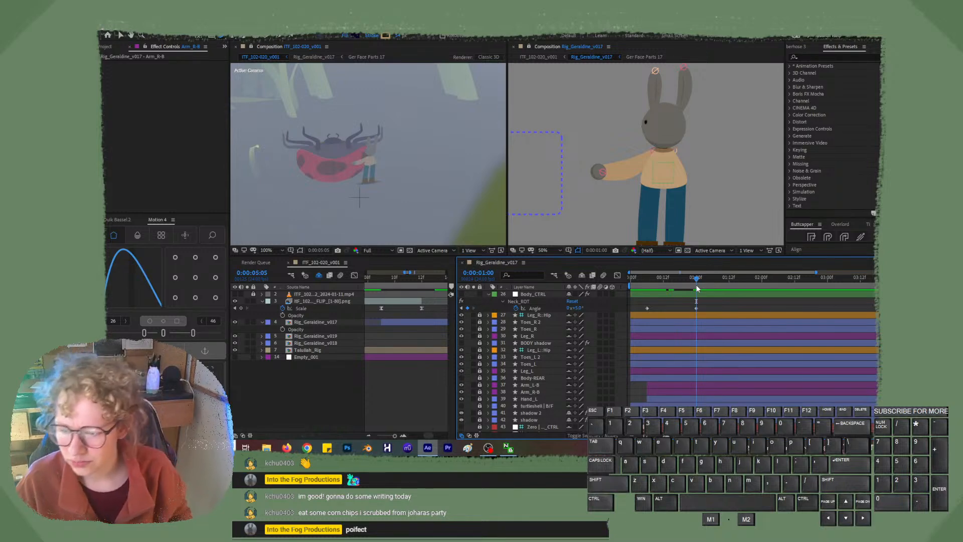
Hide the shy layers again and move Arm_L::Wrist at 0:00:01:00 to Position -52.9, -209.7, toward the far shoulder.
scroll(695, 353, "up", 3)
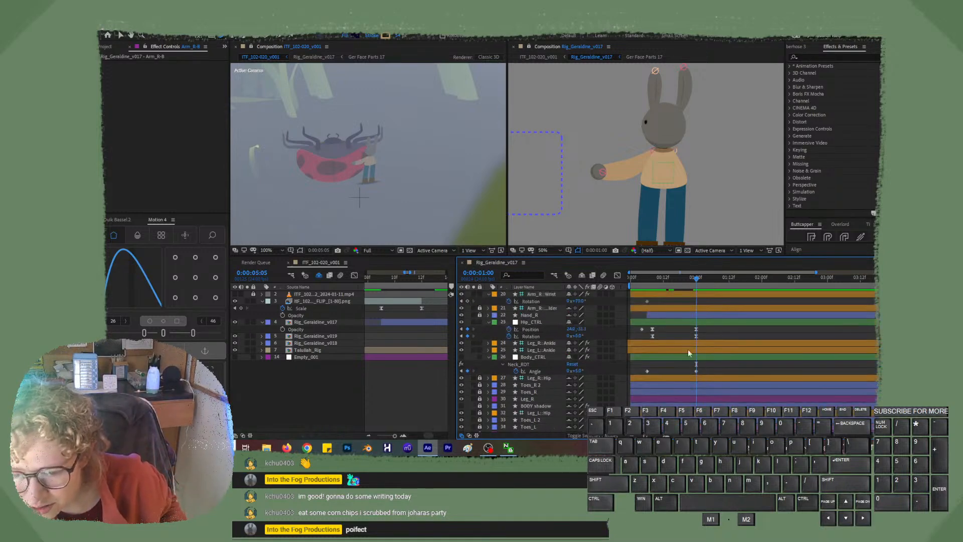
left_click(582, 275)
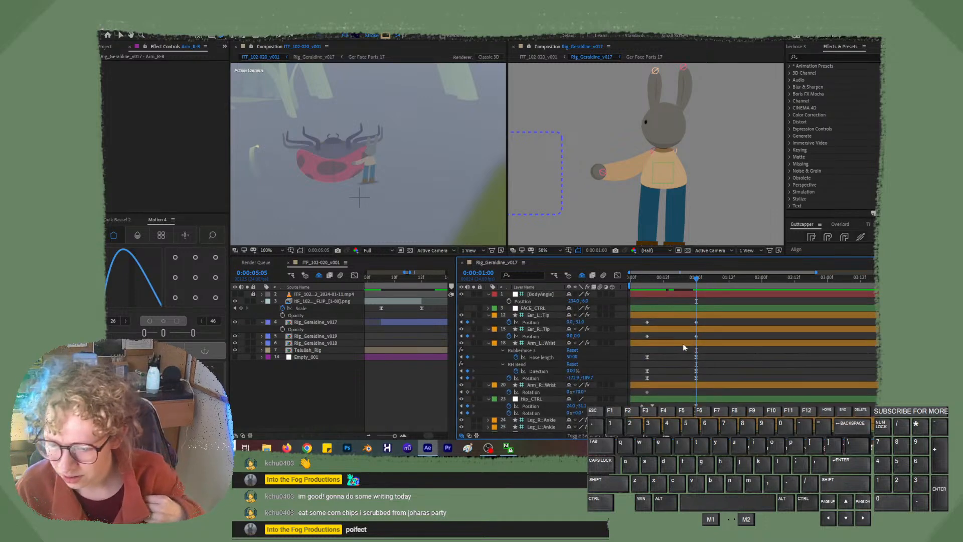
left_click(682, 346)
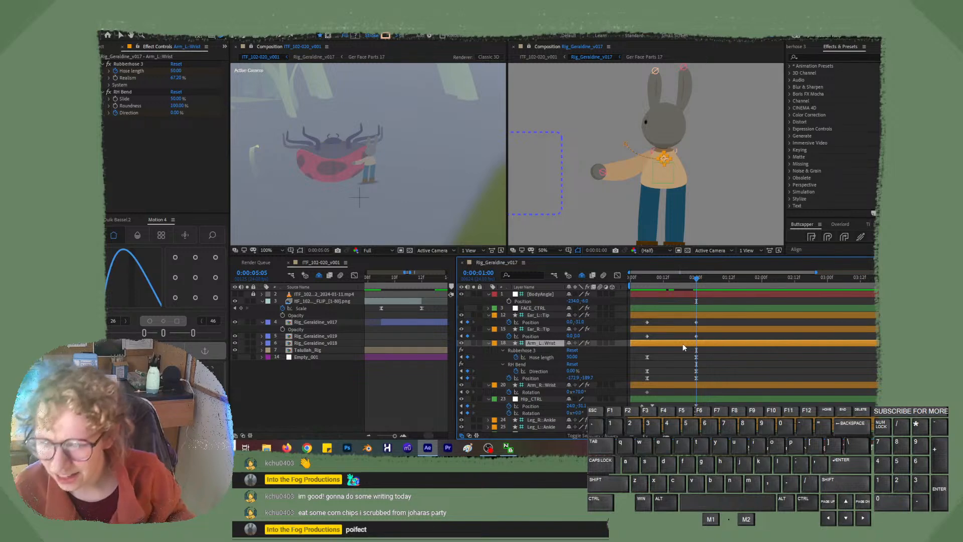
key("shift+Up")
key("shift+Up")
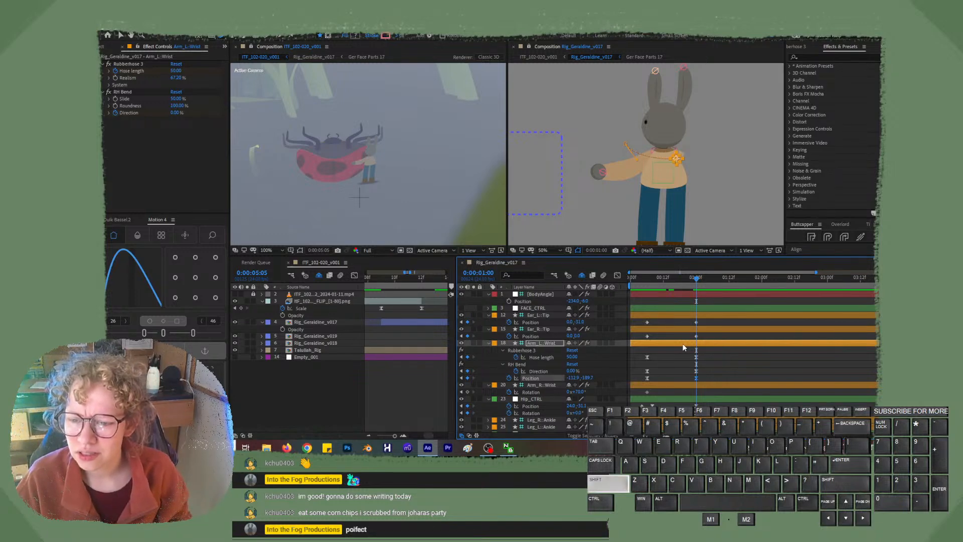
key("shift+Right")
key("shift+Right")
key("shift+Right")
key("shift+Right")
key("shift+Right")
key("shift+Right")
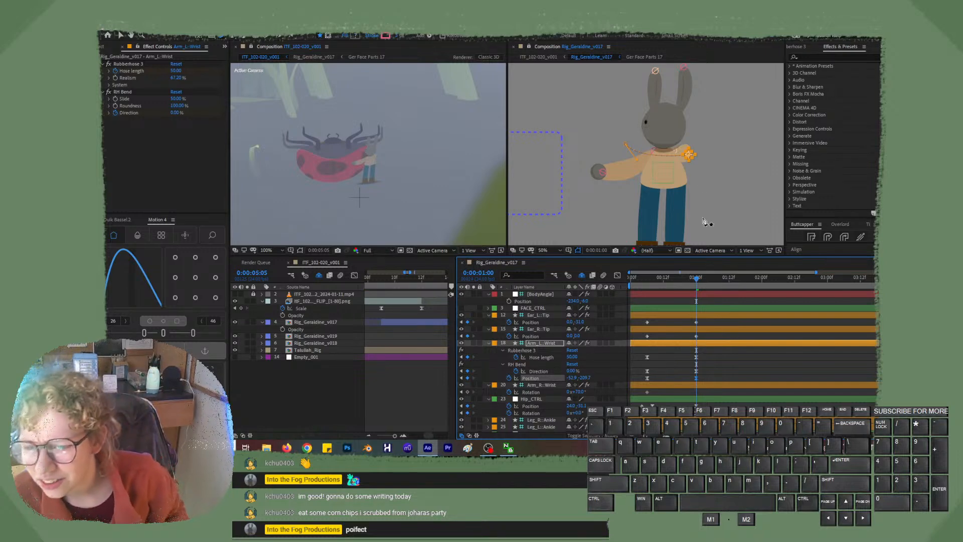
Undo the recent Position moves of Arm_L::Wrist at 0:00:01:00, and check the arm pose at 0:00:00:06.
left_click(725, 371)
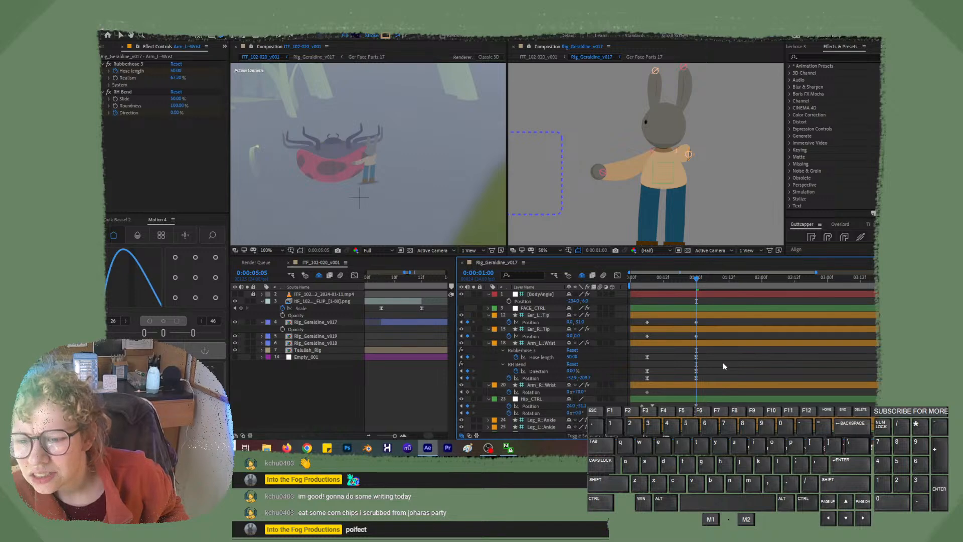
key("ctrl+z")
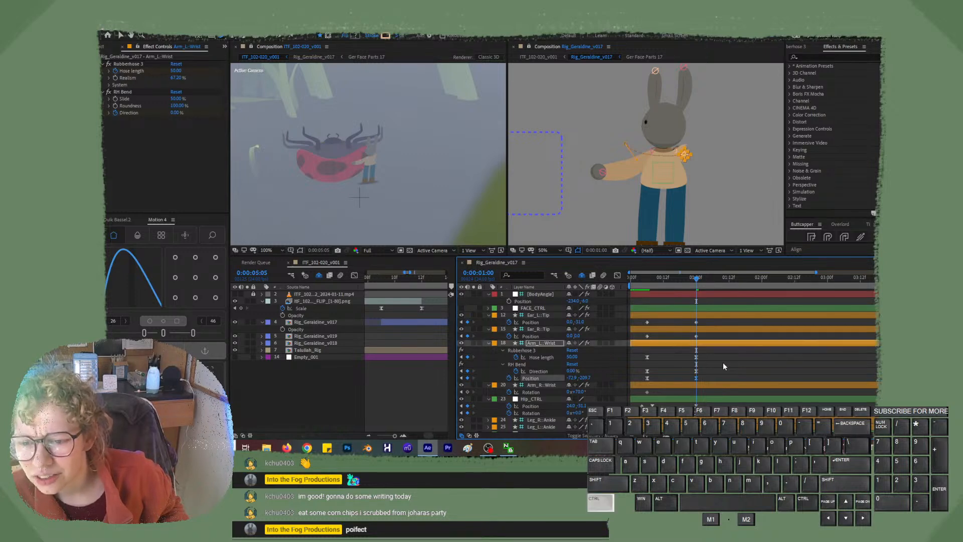
key("ctrl+z")
key("ctrl+z")
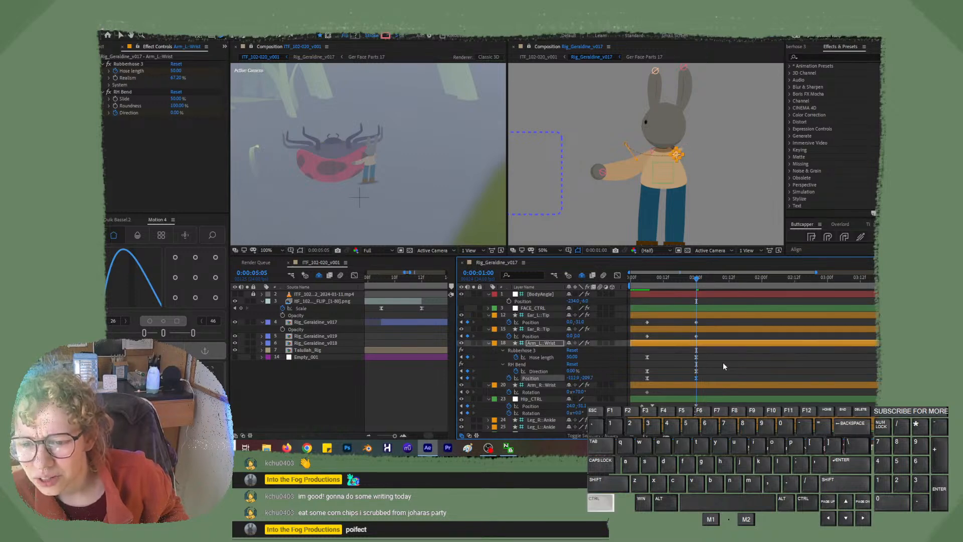
key("ctrl+z")
key("ctrl+z")
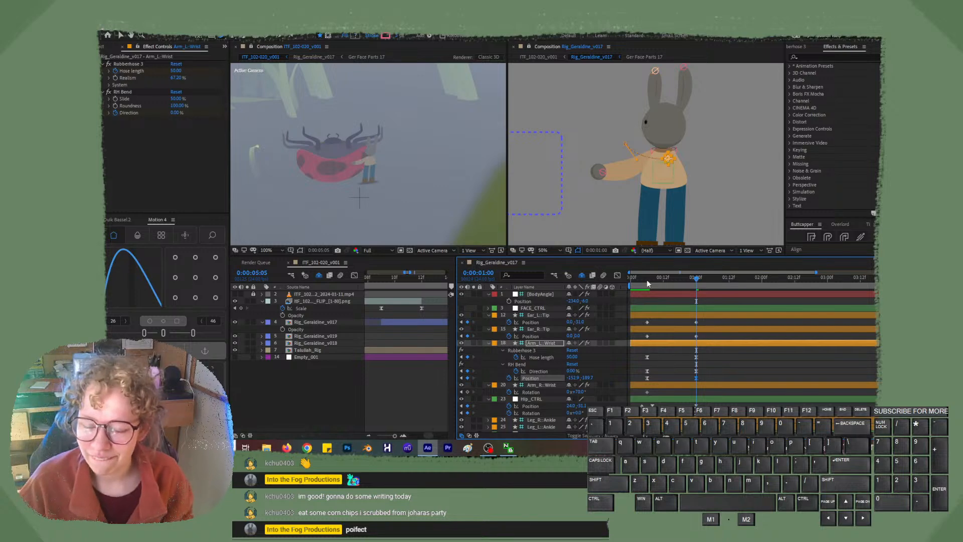
left_click_drag(666, 278, 646, 280)
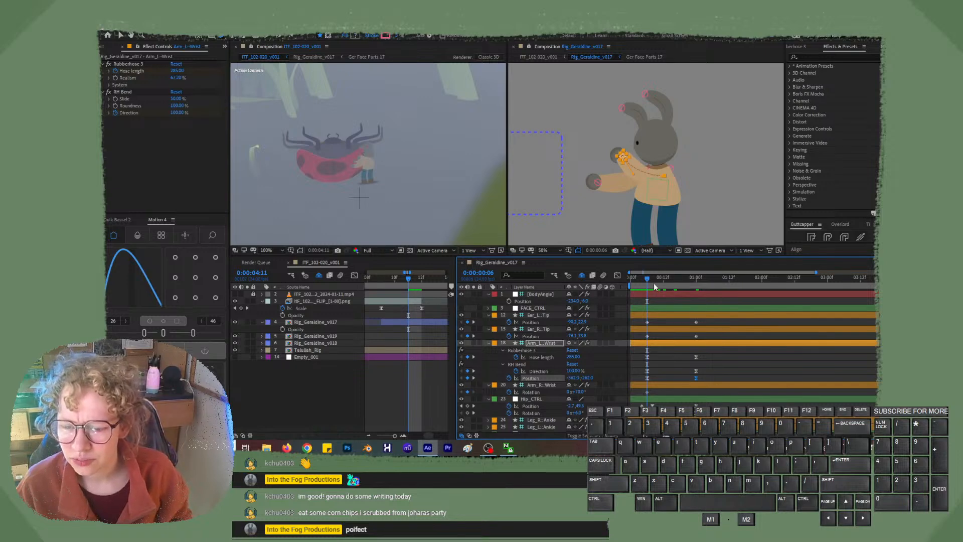
mouse_move(654, 281)
left_mouse_down()
mouse_move(721, 284)
mouse_move(648, 284)
left_mouse_up()
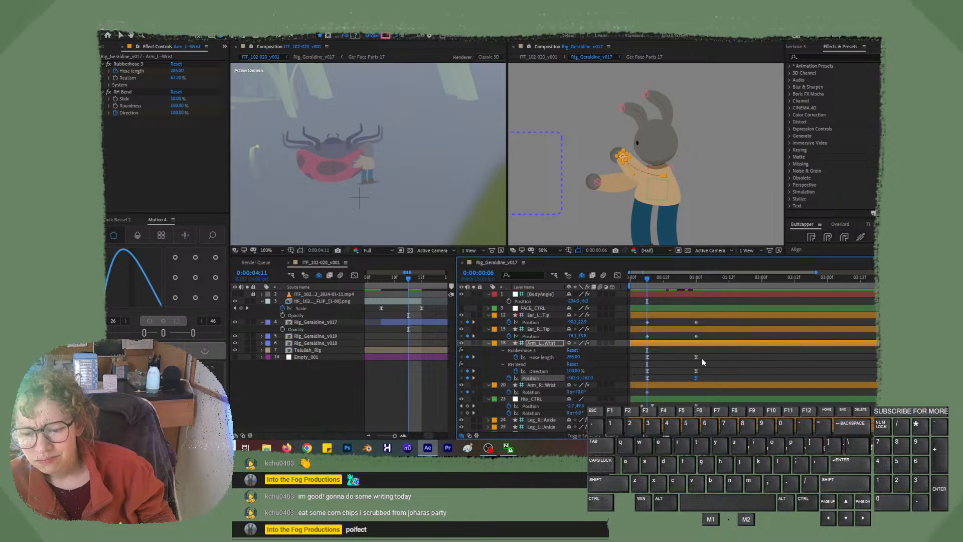
Copy Arm_L::Wrist's Hose length keyframes, paste them onto Arm_R::Wrist at 0:00:00:06, and reveal its animated properties.
left_click_drag(712, 374, 646, 356)
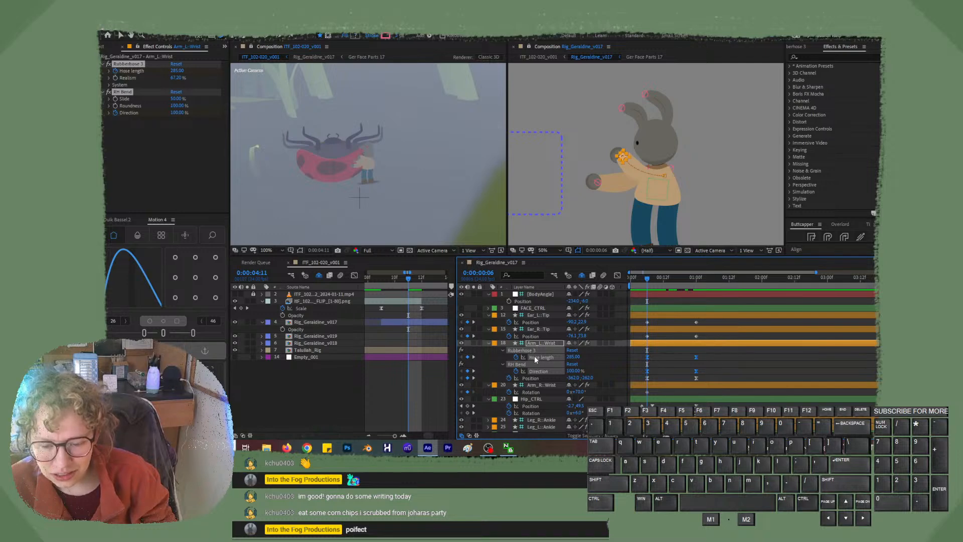
left_click(660, 359)
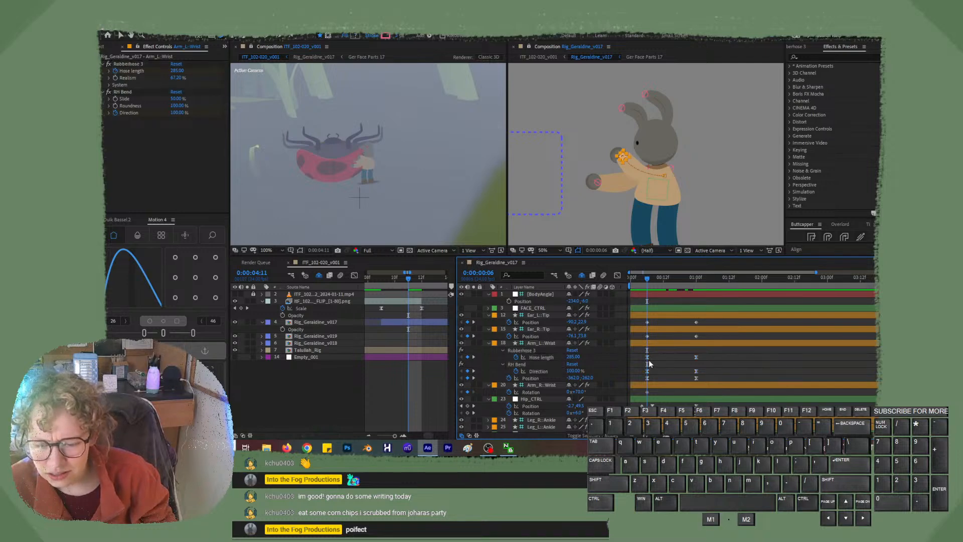
left_click(531, 350)
left_click(535, 356)
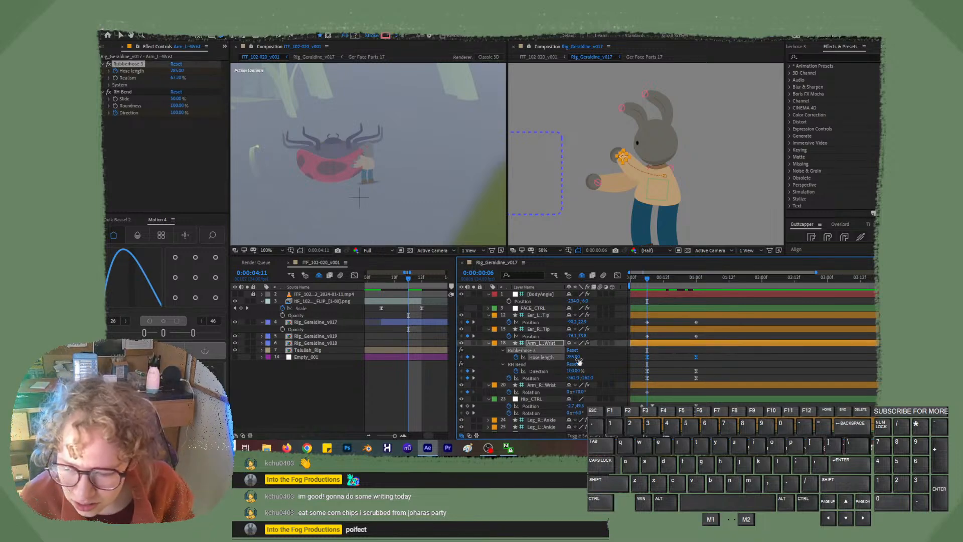
left_click_drag(713, 359, 636, 359)
key("ctrl+c")
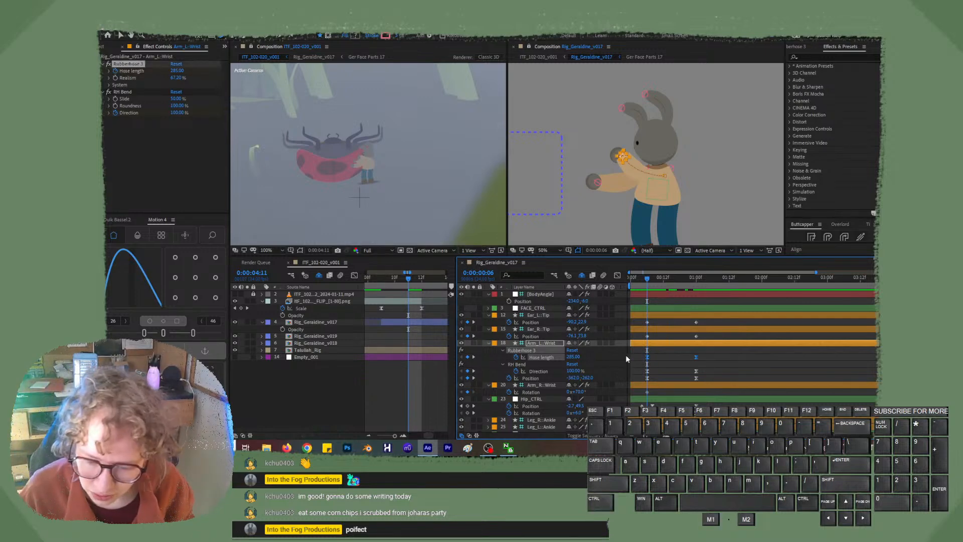
left_click(549, 384)
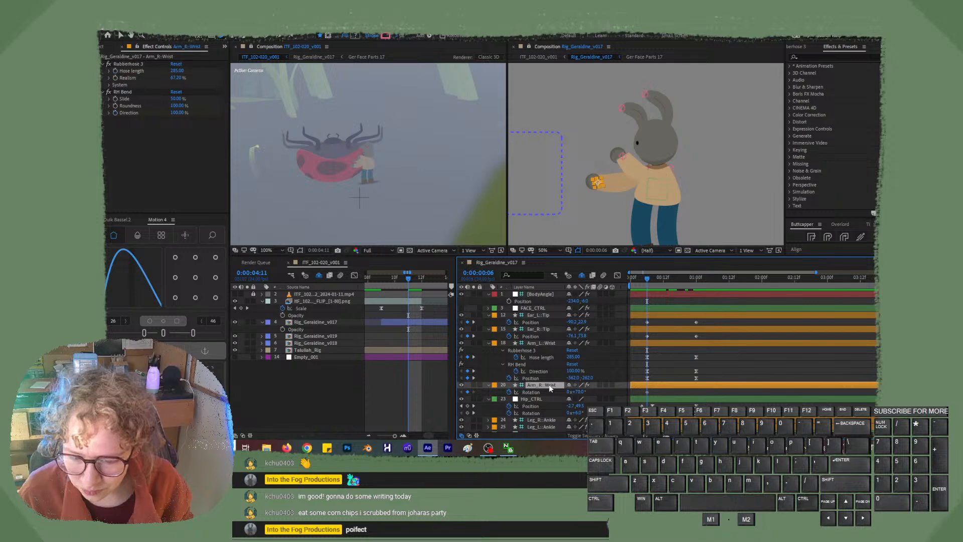
key("ctrl+v")
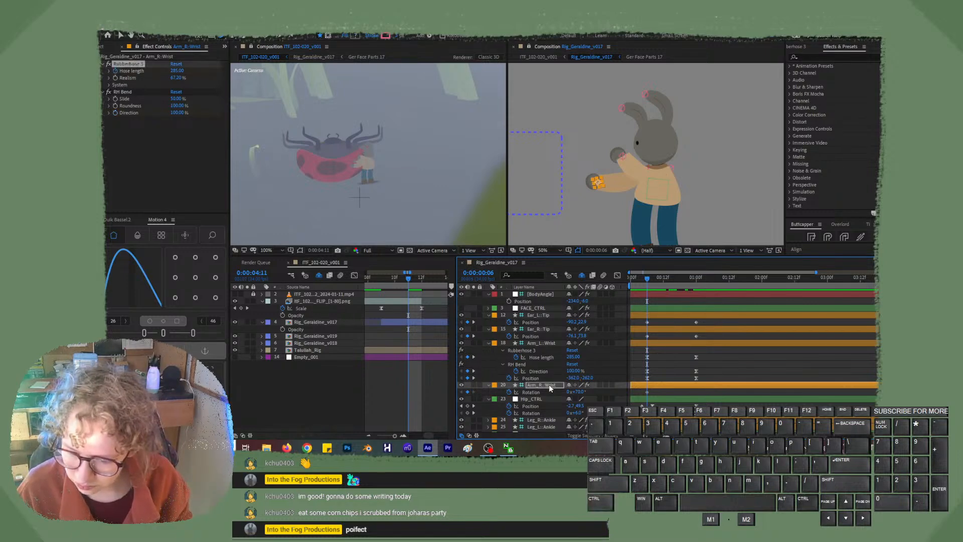
left_click(549, 385)
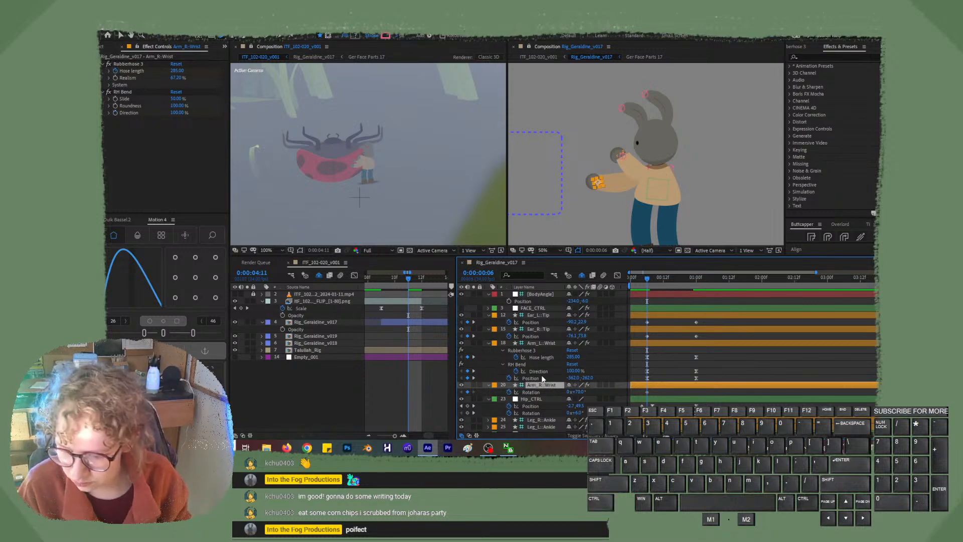
key("u")
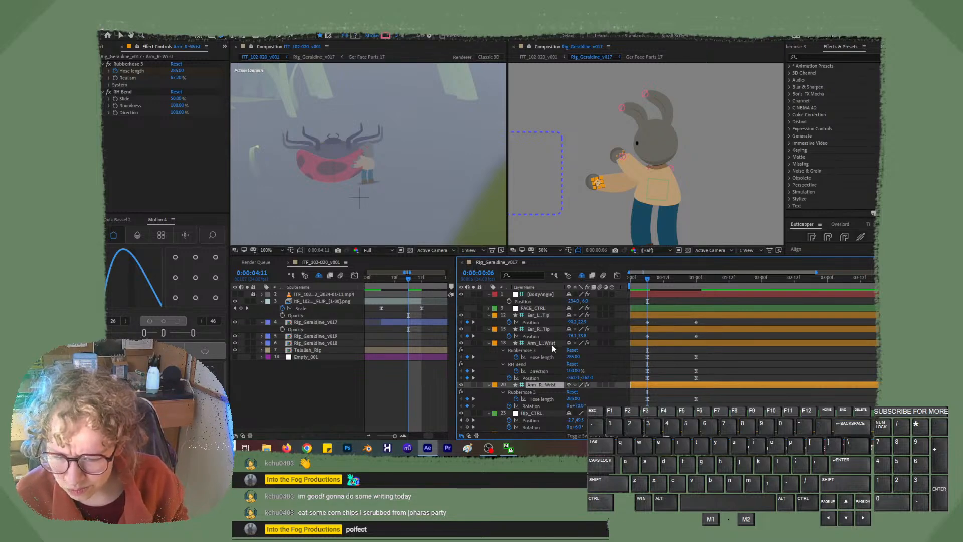
Try pasting Arm_L::Wrist's 0:00:01:00 Position keyframe onto Arm_R::Wrist, and undo the keyframes pasted there.
left_click(545, 379)
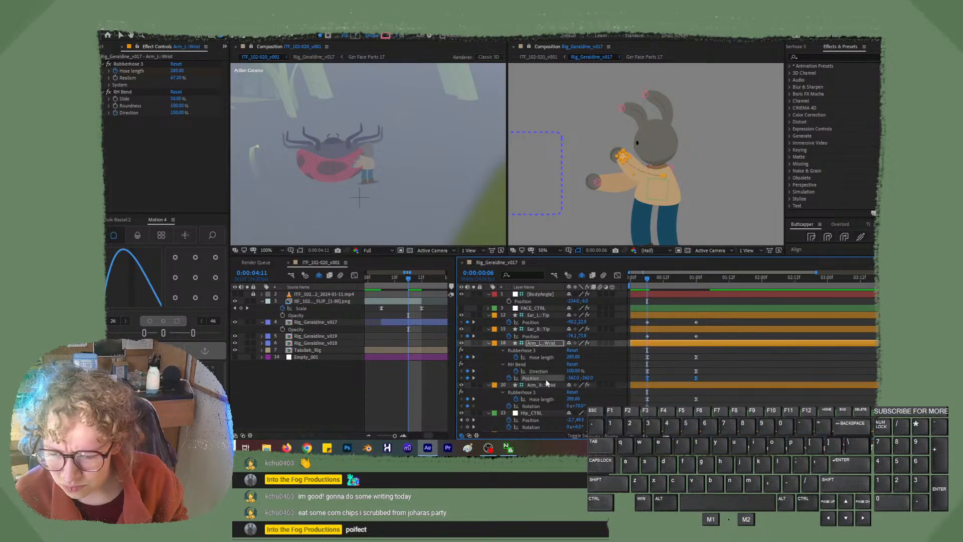
left_click(709, 378)
left_click_drag(707, 378, 691, 378)
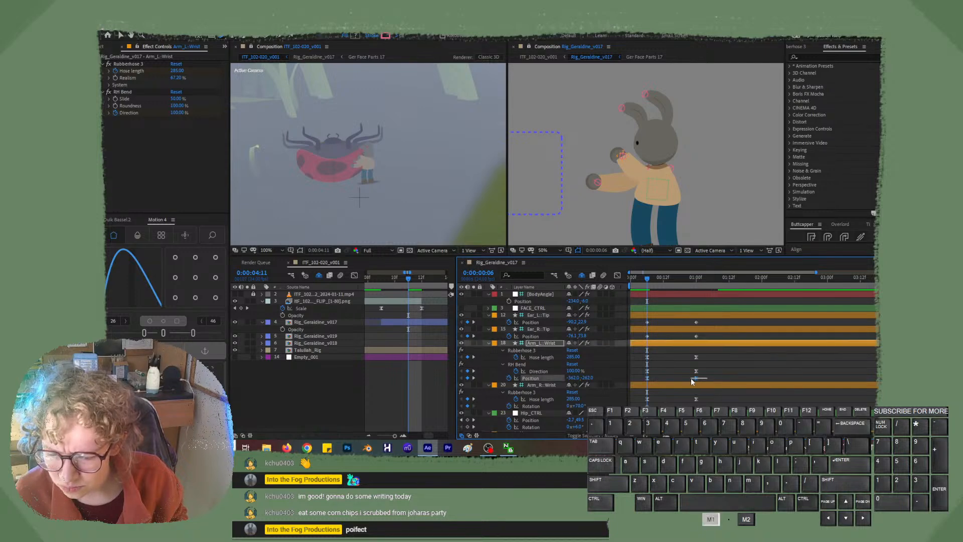
left_click_drag(693, 281, 697, 284)
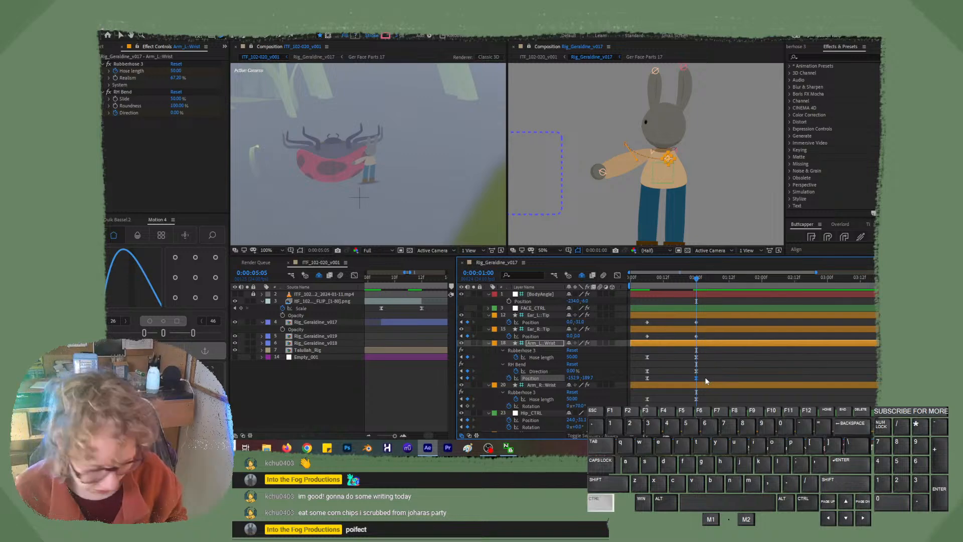
key("ctrl+c")
left_click(696, 387)
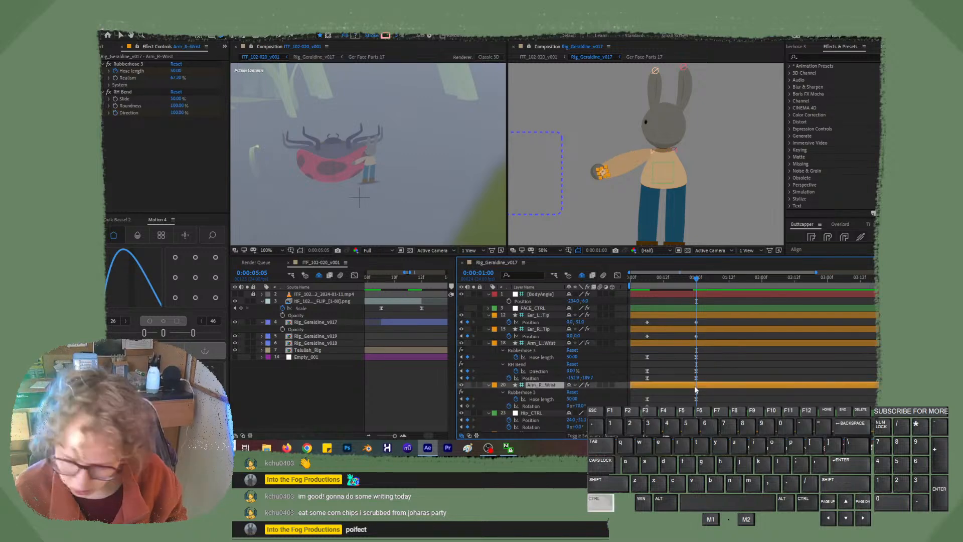
key("ctrl+v")
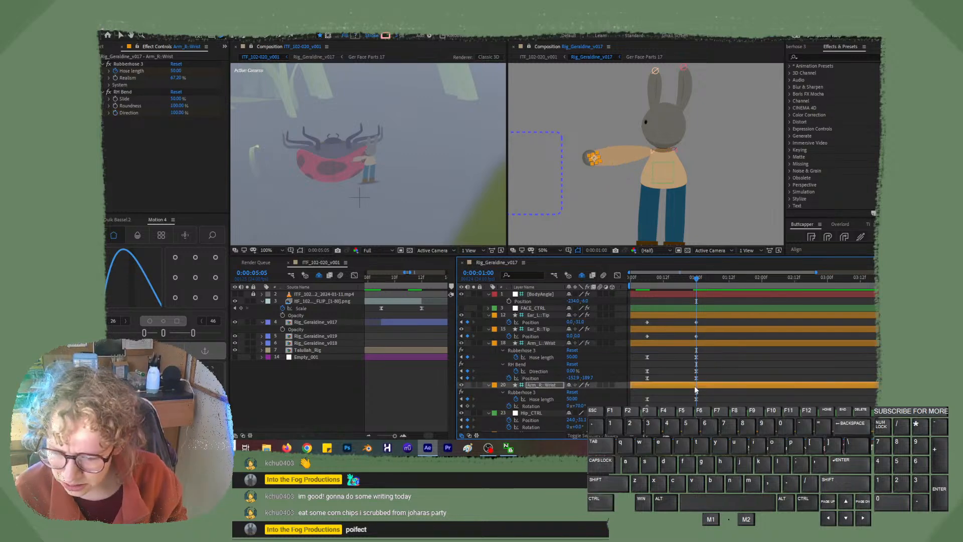
key("u")
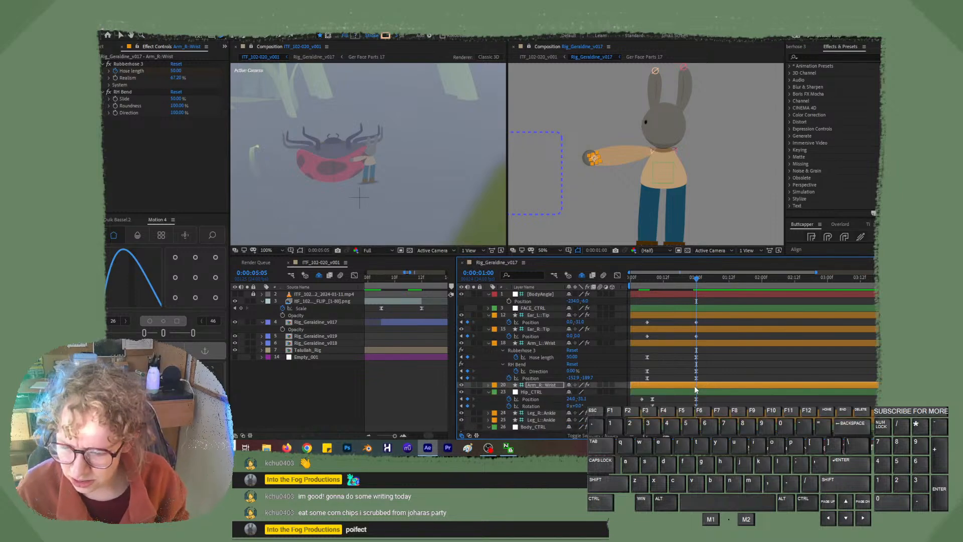
key("u")
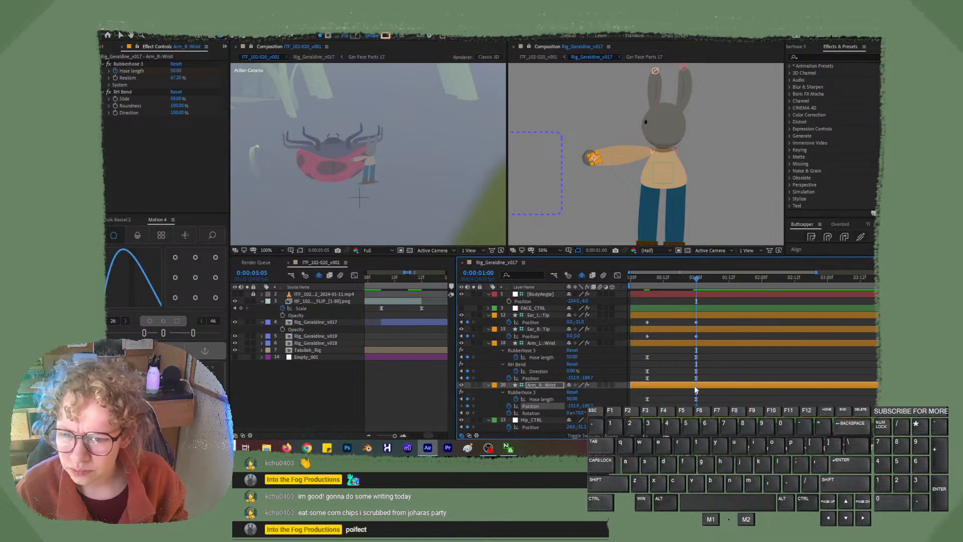
mouse_move(689, 282)
left_mouse_down()
mouse_move(639, 284)
mouse_move(694, 287)
left_mouse_up()
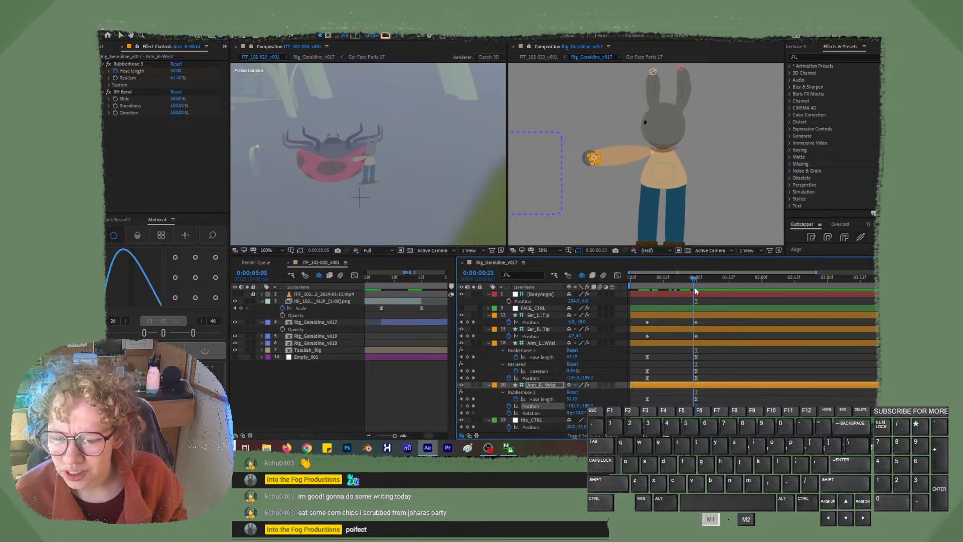
key("ctrl+z")
key("ctrl+z")
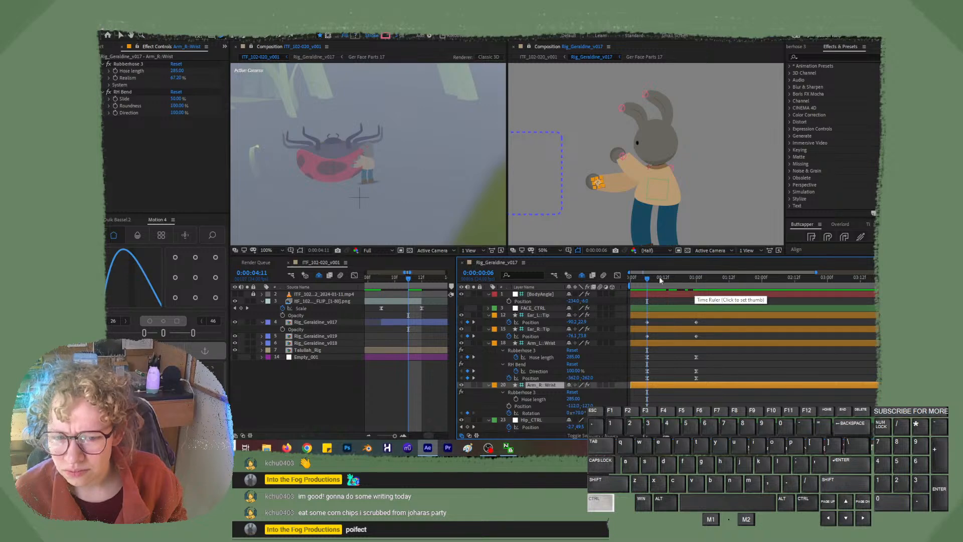
Undo one more Position change of Arm_L::Wrist at 0:00:01:00, and check the poses back to 0:00:00:03.
scroll(374, 176, "up", 4)
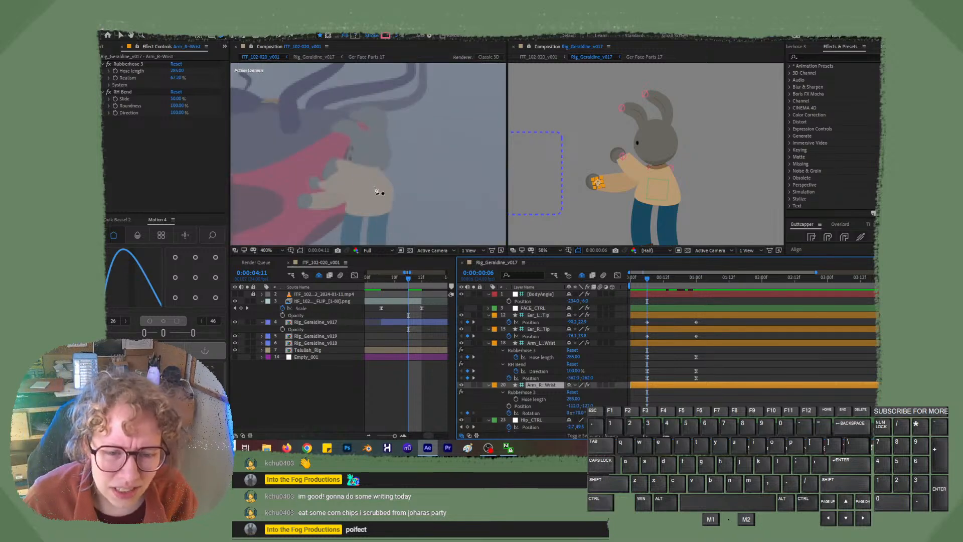
key("ctrl+z")
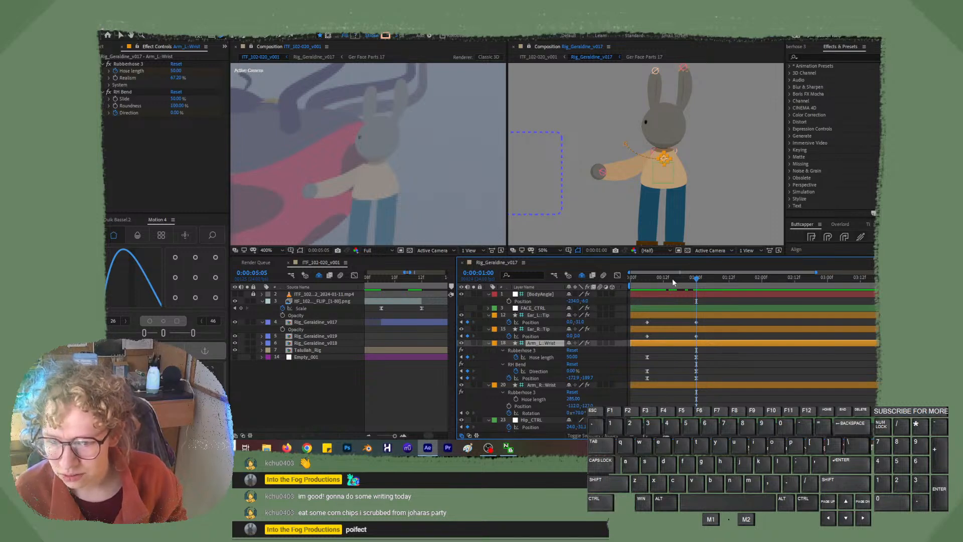
left_click_drag(672, 278, 647, 284)
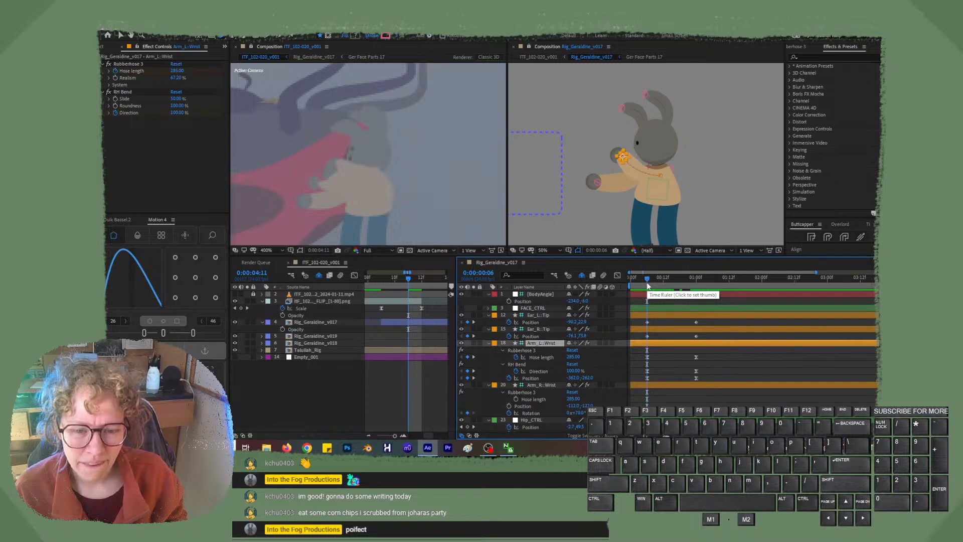
scroll(390, 179, "down", 2)
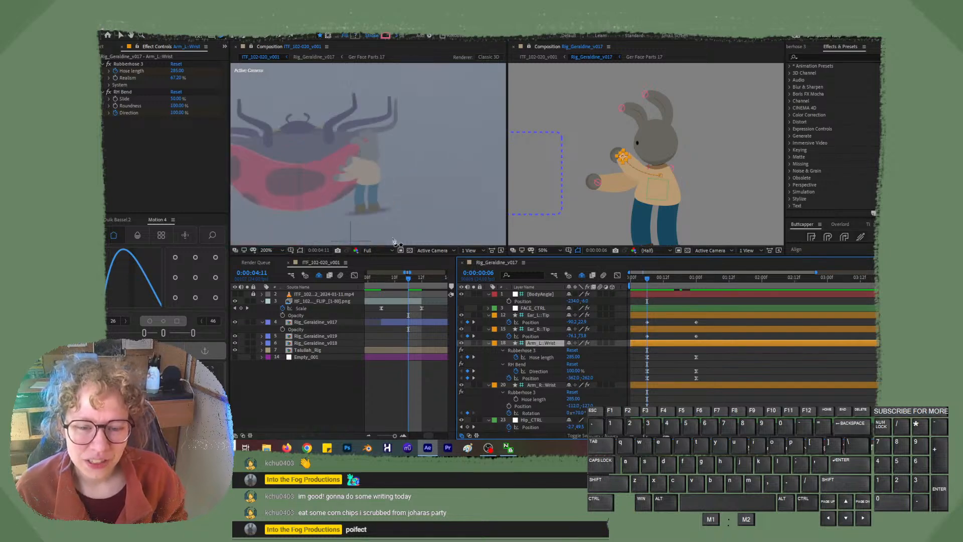
left_click_drag(642, 279, 637, 279)
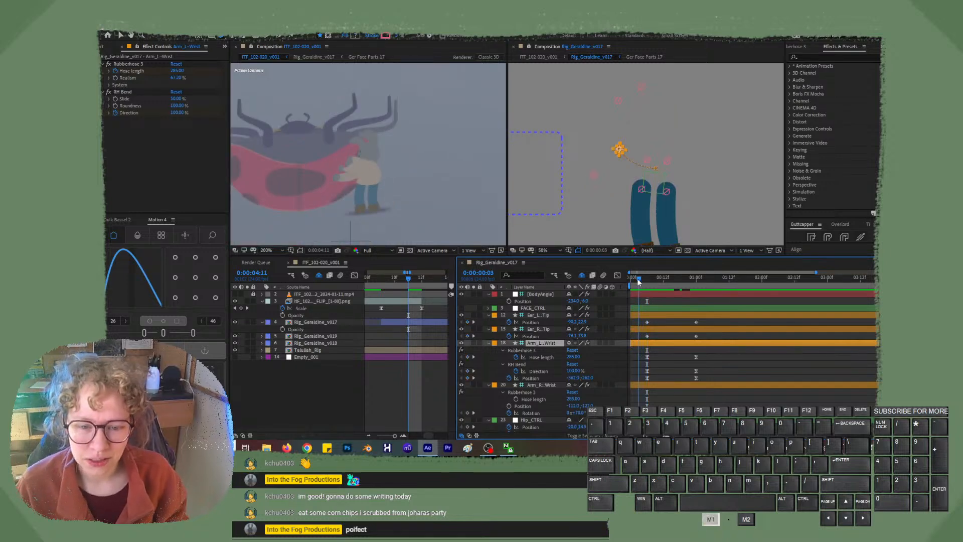
Preview the ITF_102-020_v001 shot from 0:00:04:09, 0:00:02:16, 0:00:03:17 and 0:00:03:07, examining how the flip leads into Geraldine's landing.
left_click(379, 279)
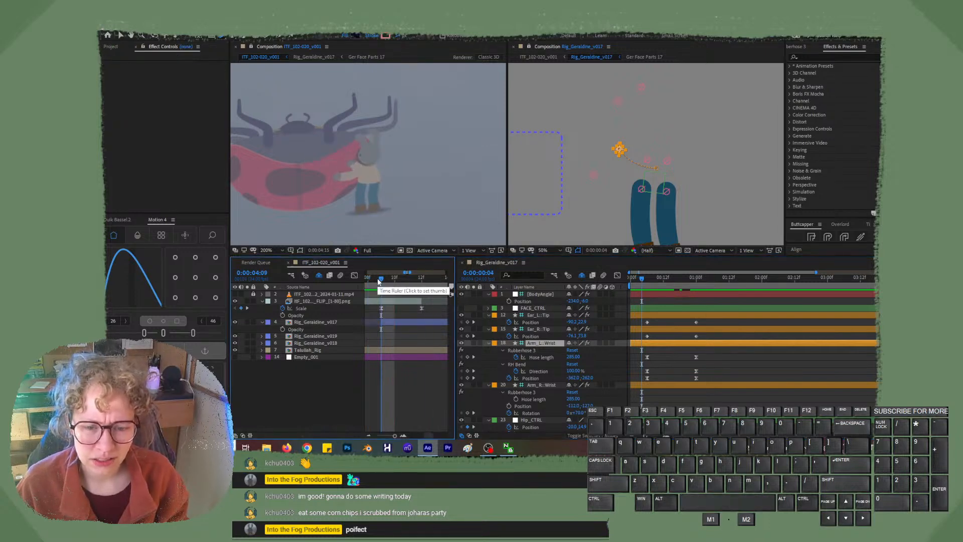
key("space")
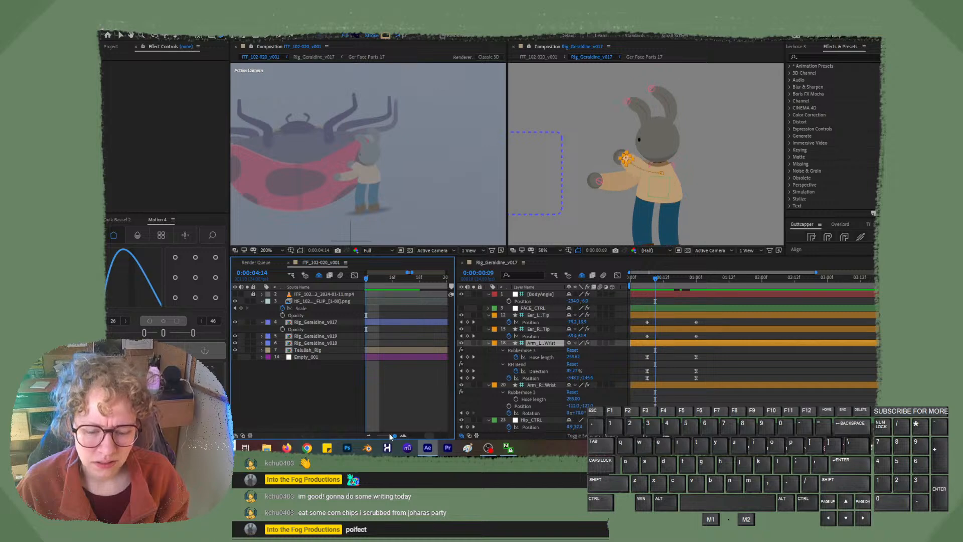
left_click_drag(394, 436, 378, 436)
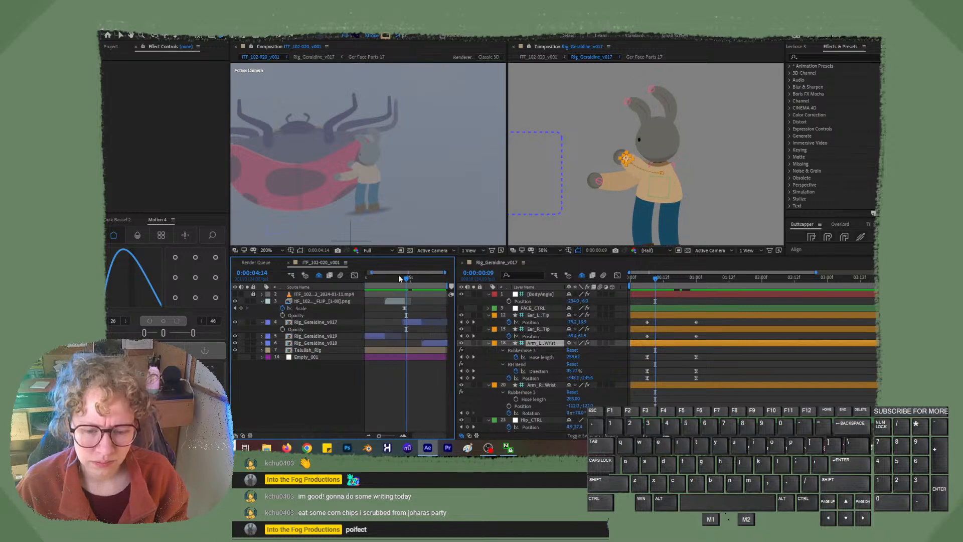
left_click_drag(397, 278, 388, 277)
key("space")
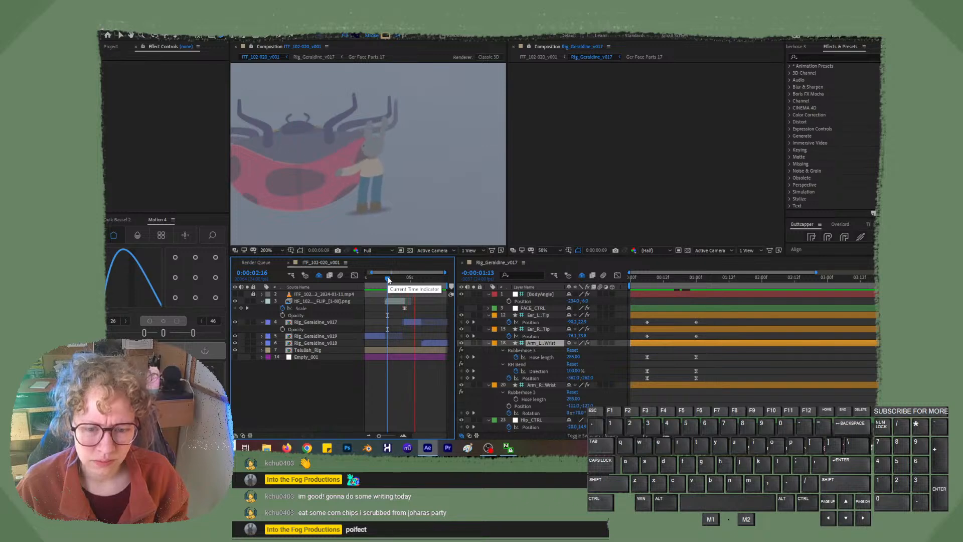
left_click_drag(387, 279, 398, 279)
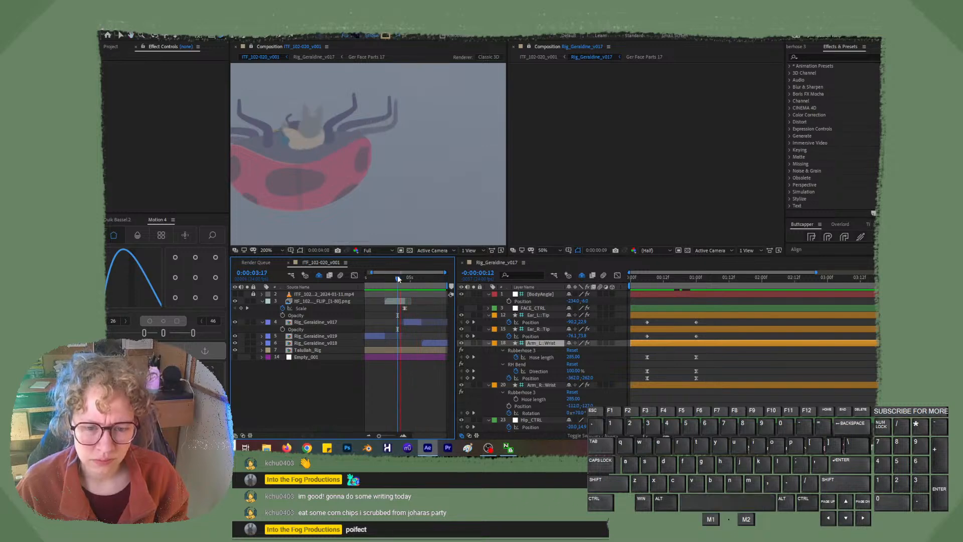
key("space")
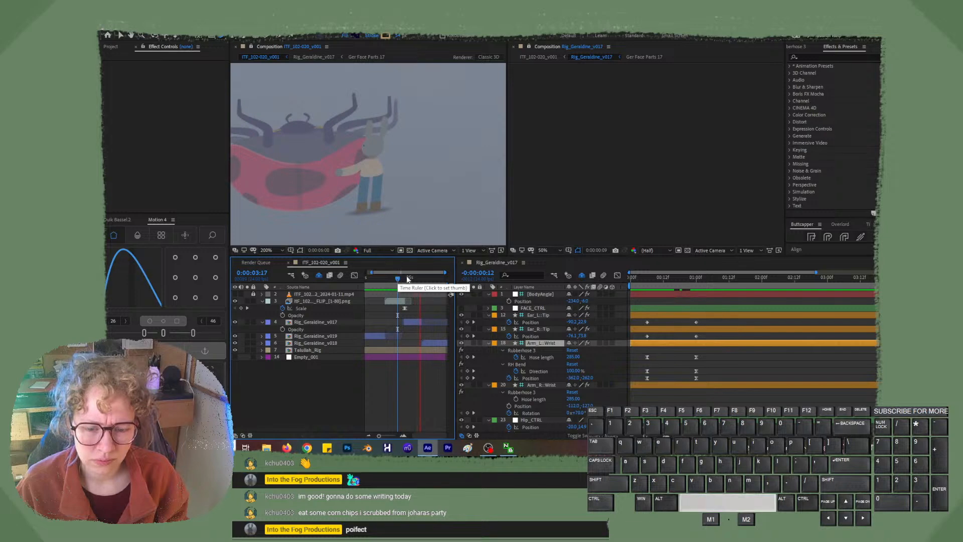
left_click(393, 278)
key("space")
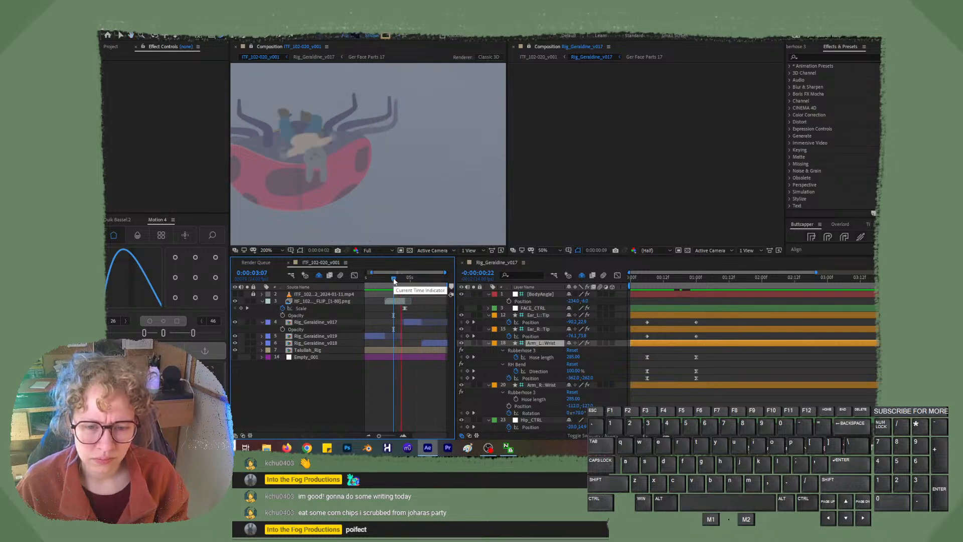
Move Hip_CTRL's end Position and Rotation keyframes earlier in Rig_Geraldine_v017, to about 0:00:00:17.
key("space")
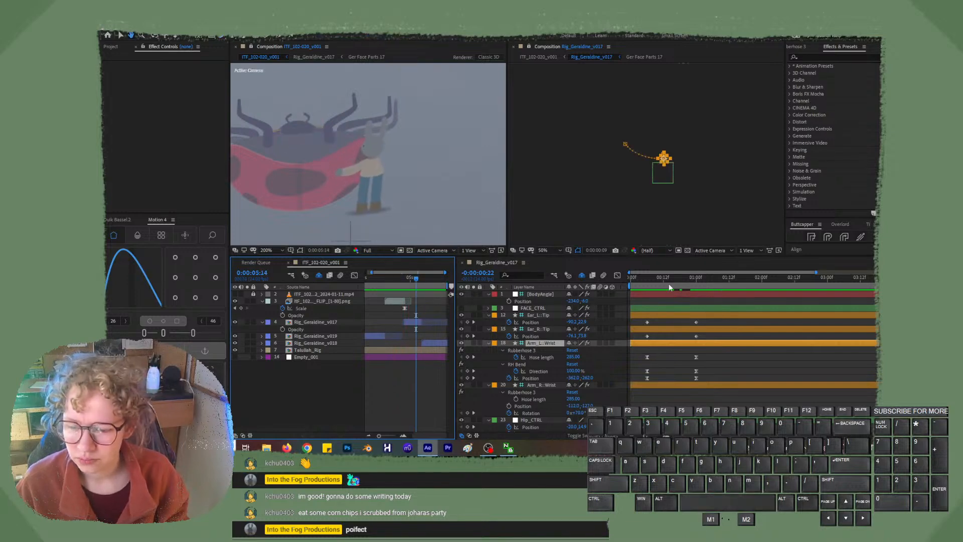
scroll(707, 415, "down", 1)
left_click(708, 416)
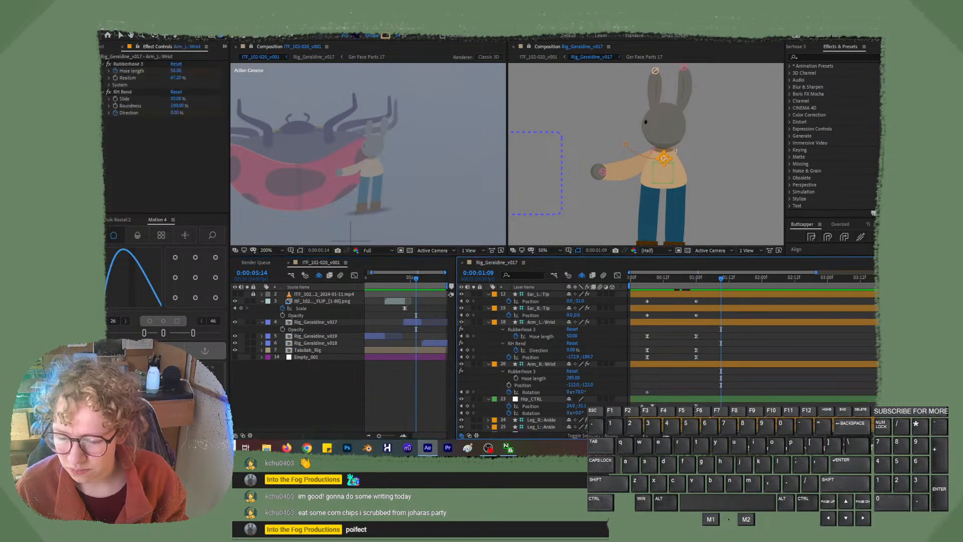
left_click(701, 400)
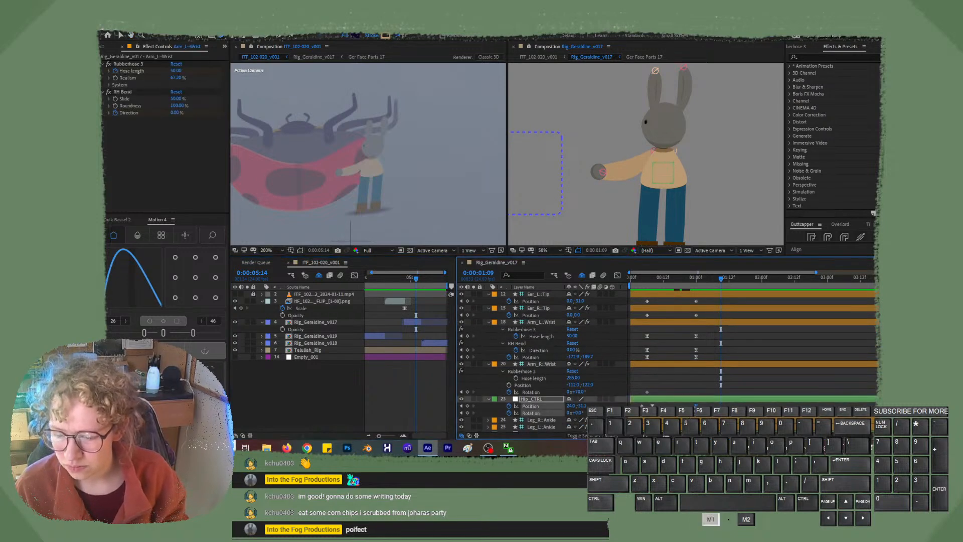
left_click_drag(696, 406, 676, 406)
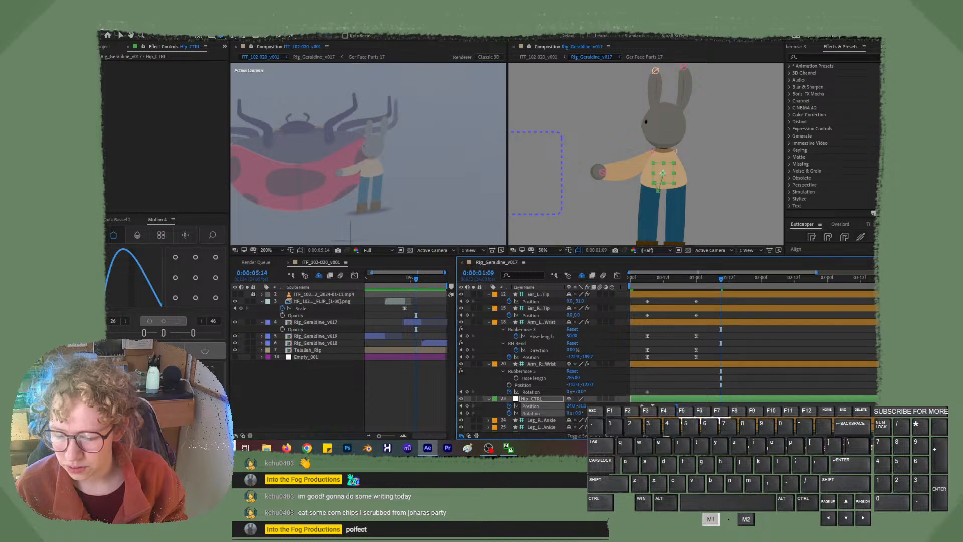
Preview the rig from 0:00:00:00 and the ITF_102-020_v001 shot from 0:00:03:12, examining the timing of the hips' rise after the landing.
left_click_drag(647, 279, 627, 282)
key("space")
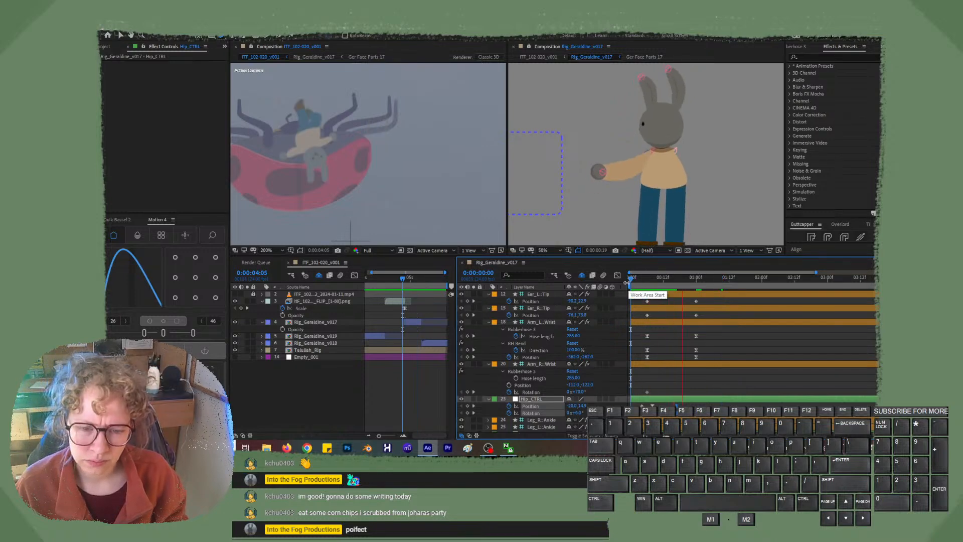
key("space")
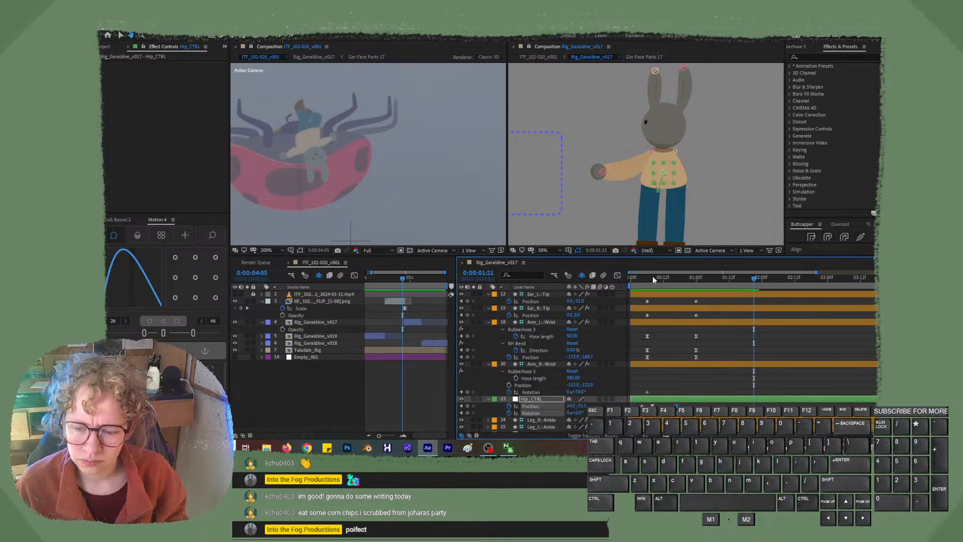
left_click_drag(405, 279, 395, 279)
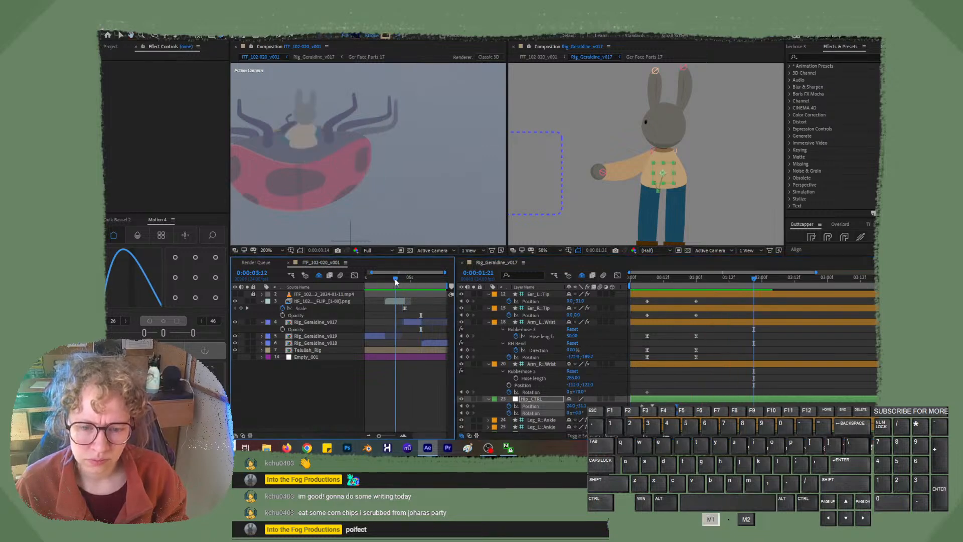
key("space")
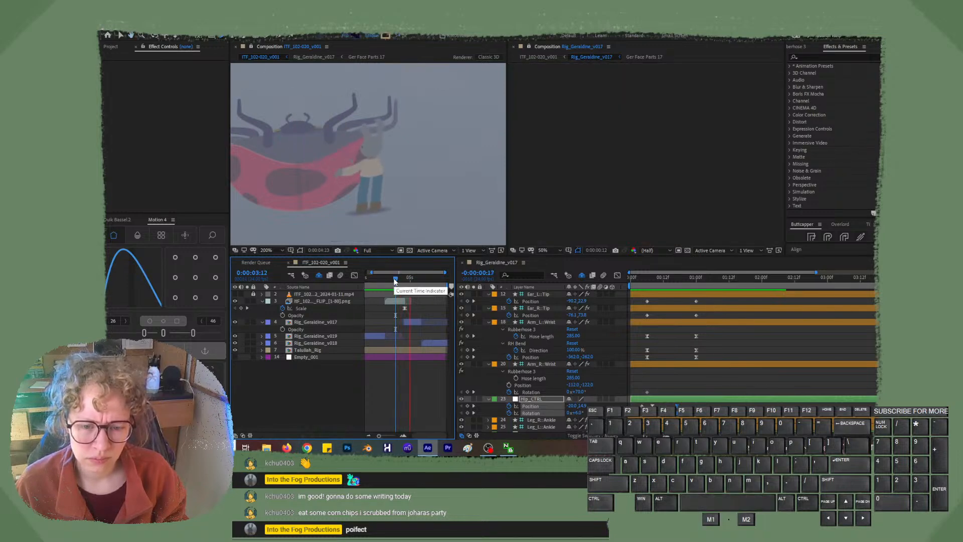
key("space")
left_click_drag(392, 279, 401, 279)
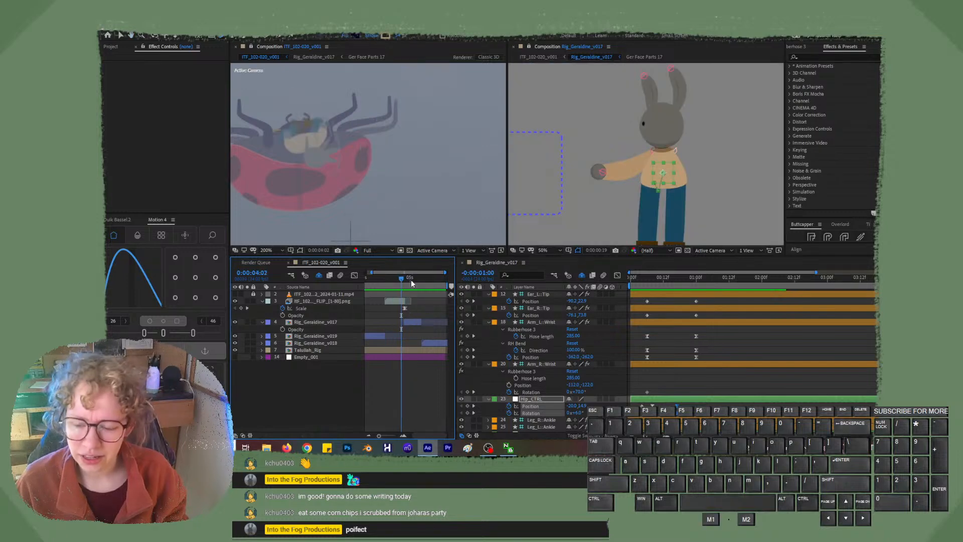
Check the rig's poses at 0:00:00:19 and 0:00:00:06, and replay its motion from 0:00:00:01.
mouse_move(680, 279)
left_mouse_down()
mouse_move(630, 276)
mouse_move(682, 276)
left_mouse_up()
left_click(642, 279)
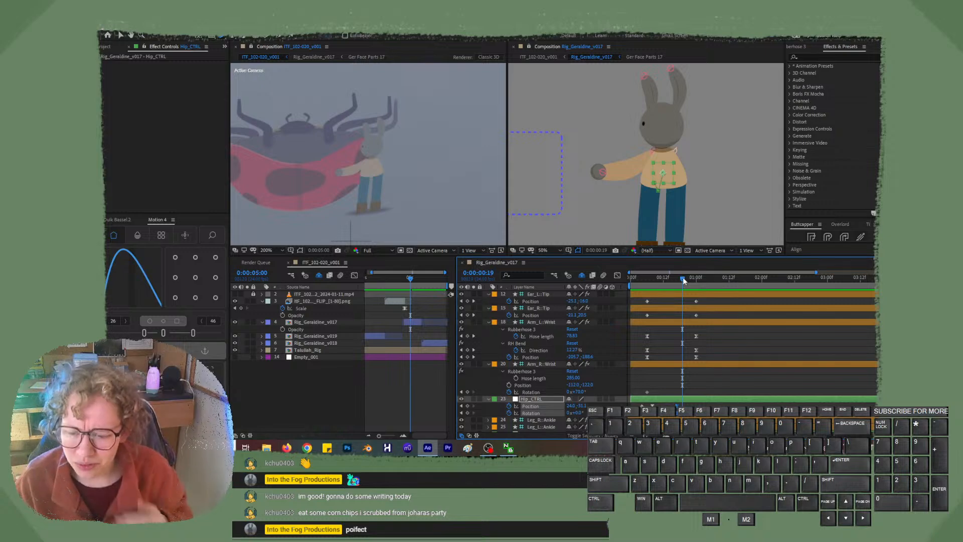
left_click(672, 278)
left_click_drag(673, 279, 646, 282)
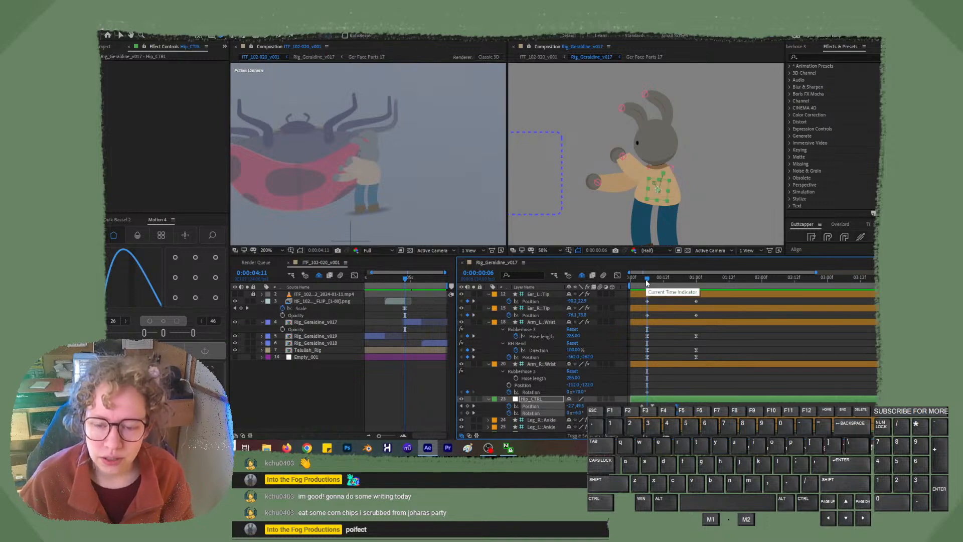
left_click_drag(646, 282, 630, 279)
key("space")
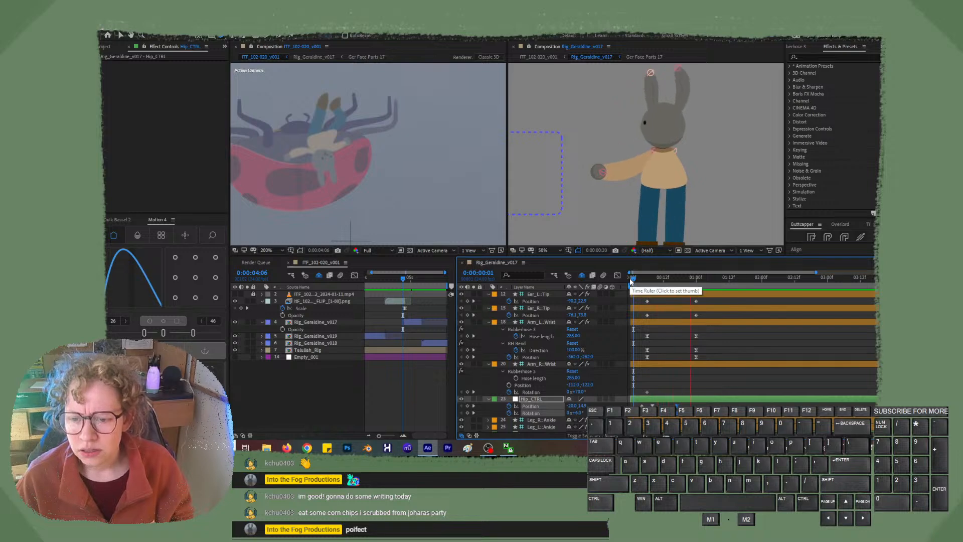
key("space")
At 0:00:00:08, show the rig's shy layers and unlock the Arm_L-B and Arm_R-B layers.
left_click_drag(678, 281, 651, 282)
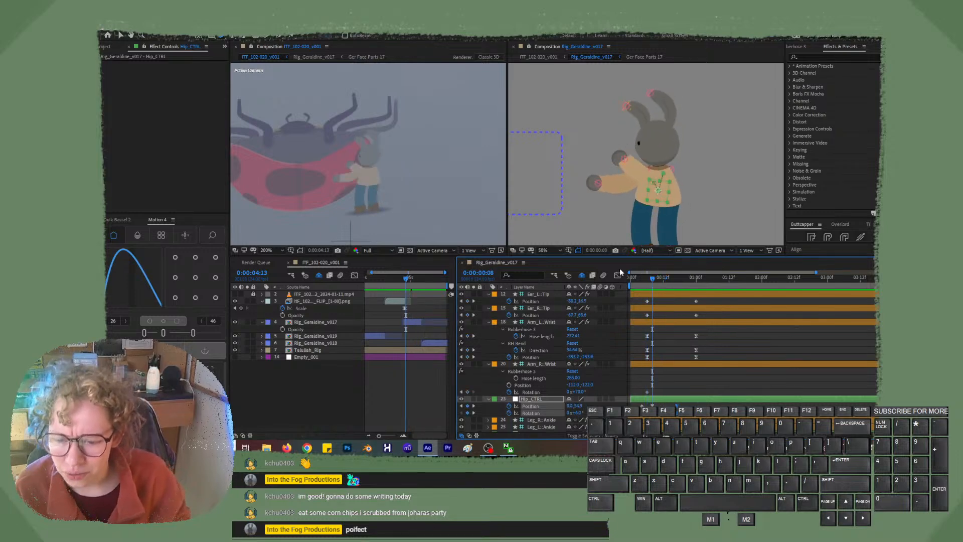
left_click(581, 277)
left_click(582, 277)
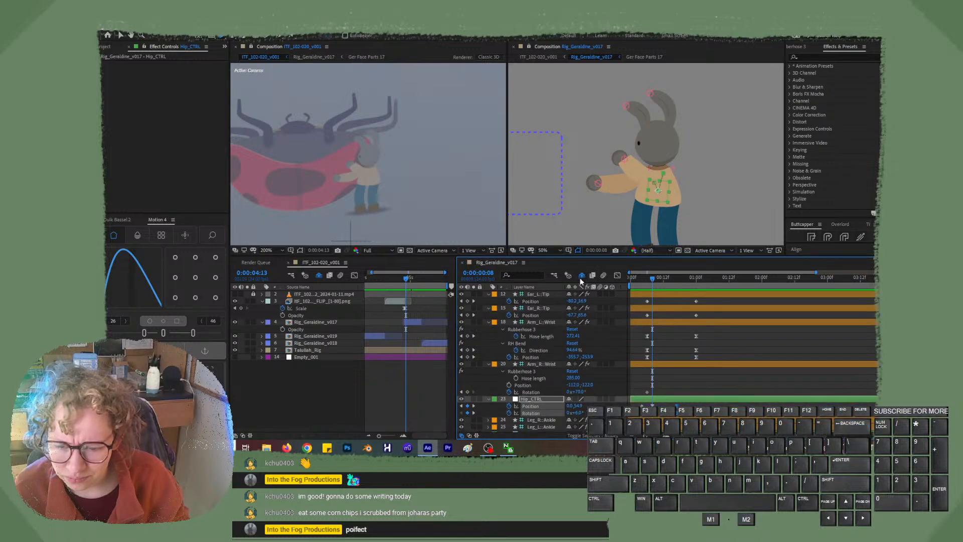
left_click(582, 277)
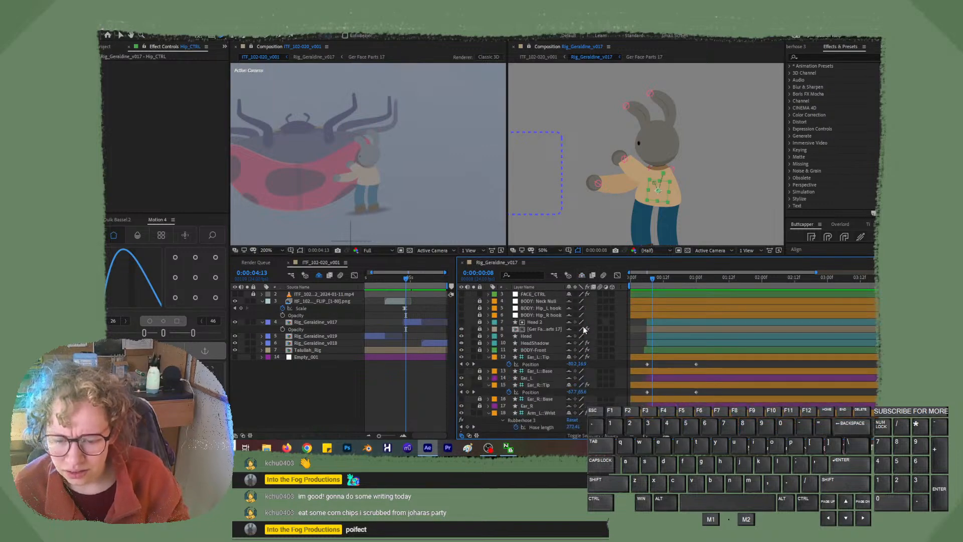
scroll(549, 410, "down", 3)
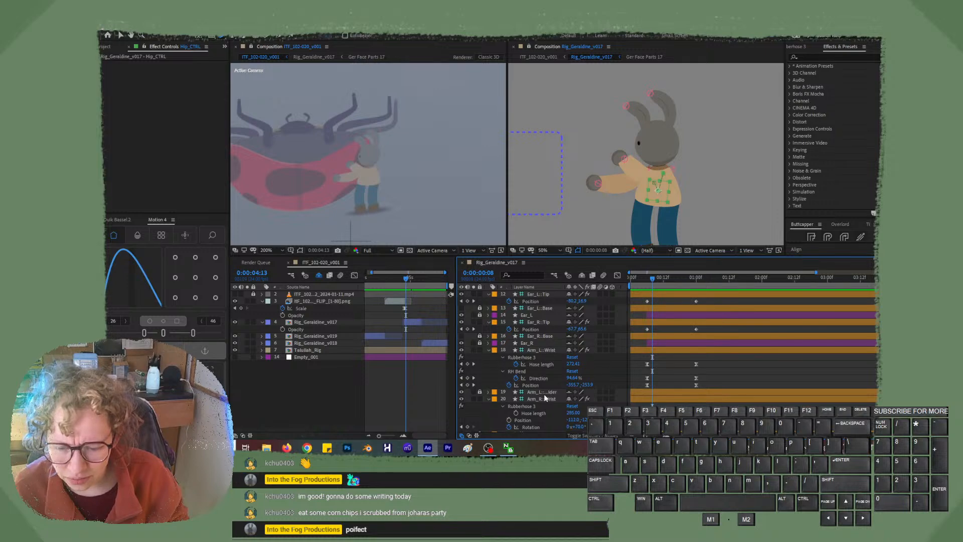
scroll(536, 351, "down", 3)
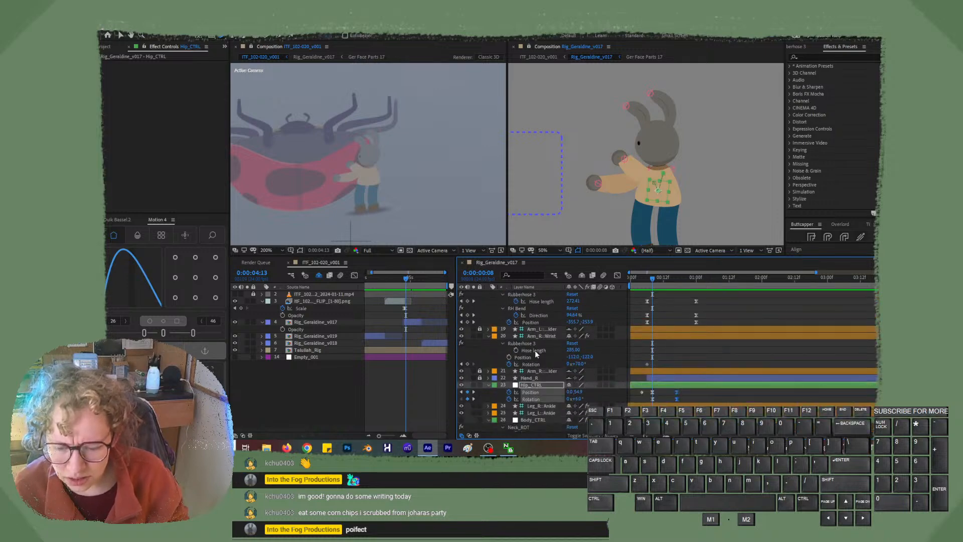
scroll(535, 351, "down", 2)
scroll(535, 354, "down", 3)
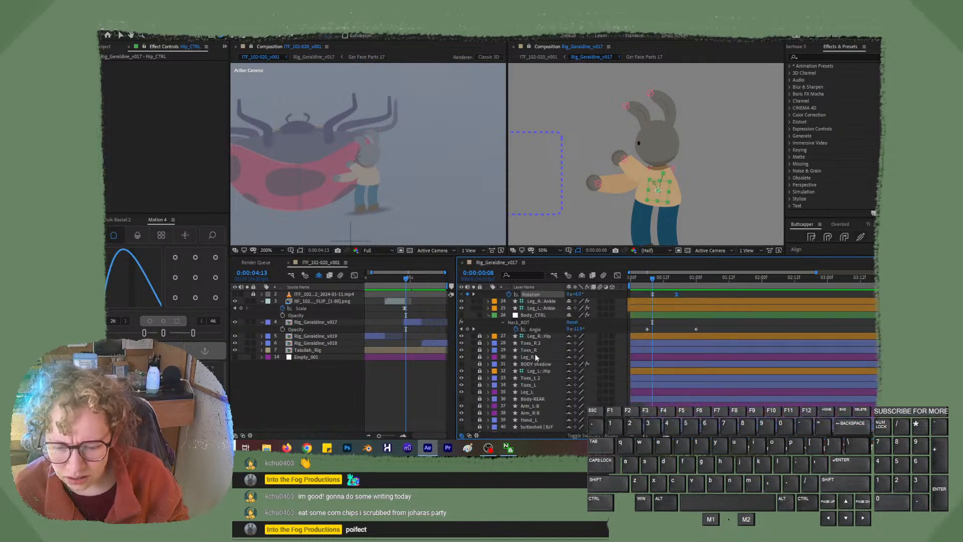
scroll(536, 357, "down", 1)
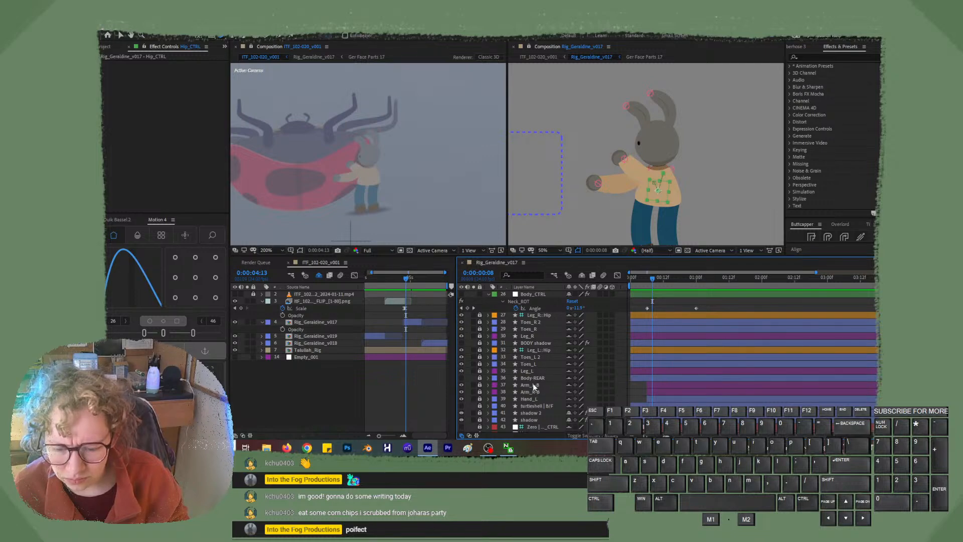
left_click(533, 385)
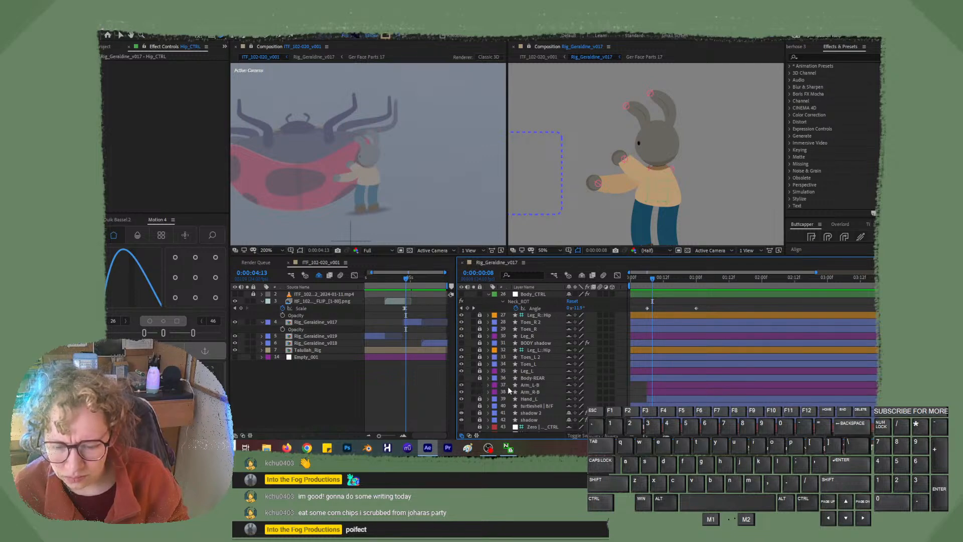
Set Arm_L-B's stroke colour to B1906A by sampling the rig's other arm.
left_click(528, 385)
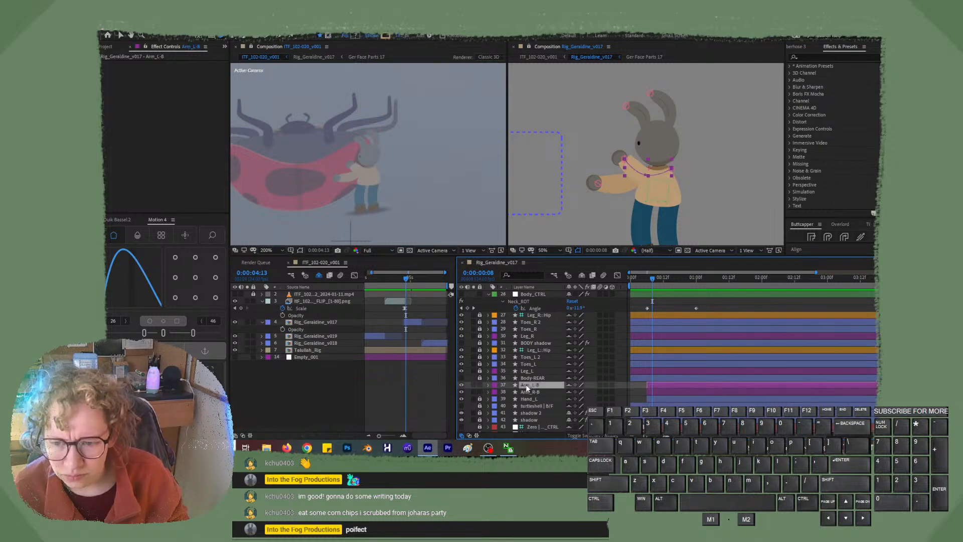
left_click(387, 35)
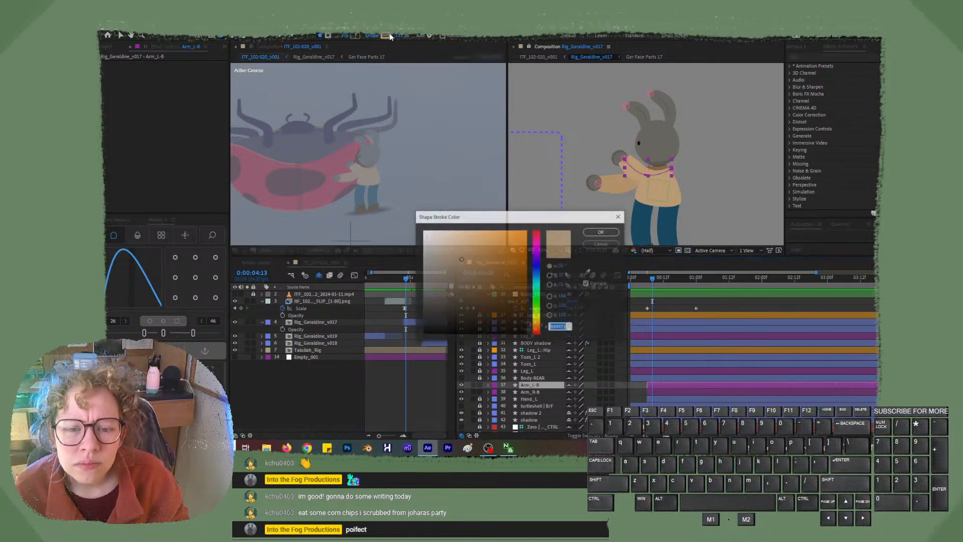
left_click(589, 272)
left_click(618, 186)
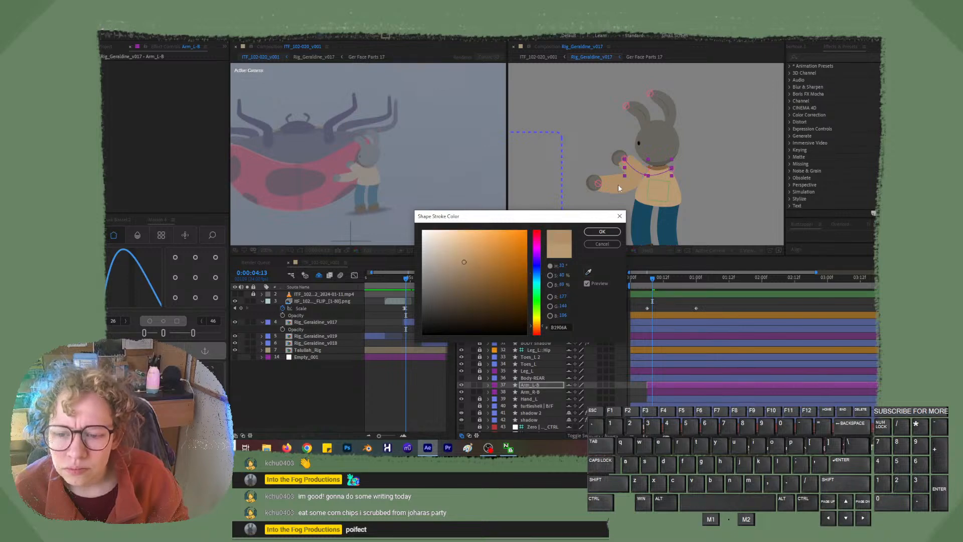
left_click(602, 232)
Sample the sweater's torso colour for Arm_R-B's stroke.
left_click(531, 391)
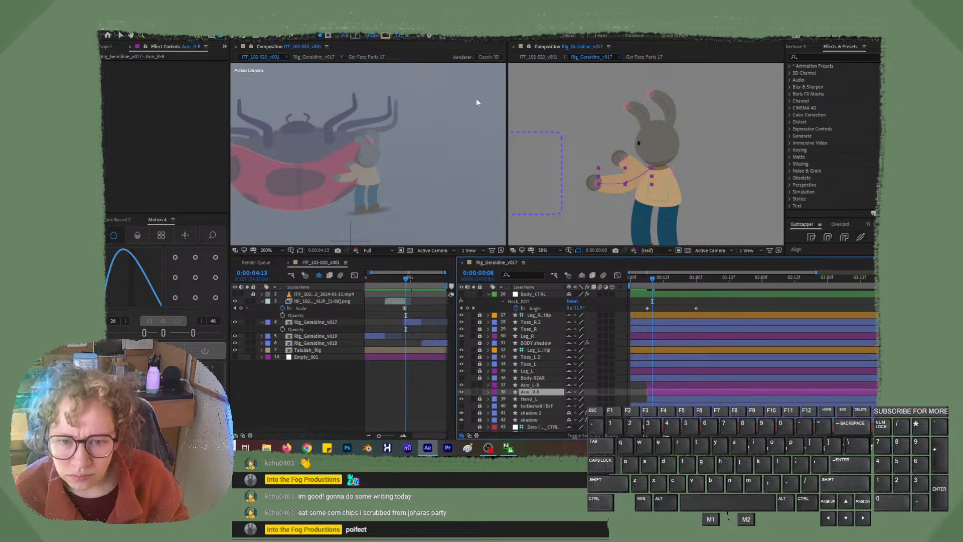
left_click(392, 35)
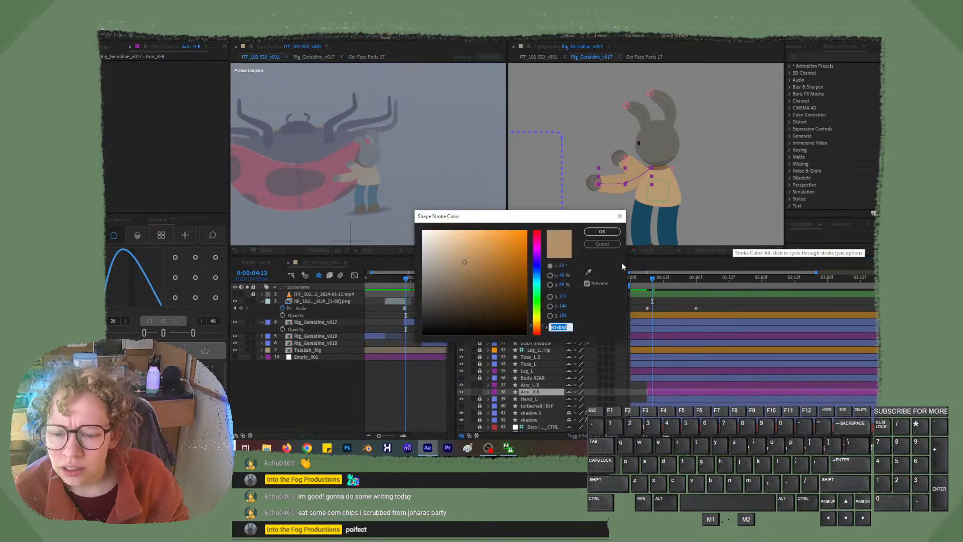
left_click(588, 273)
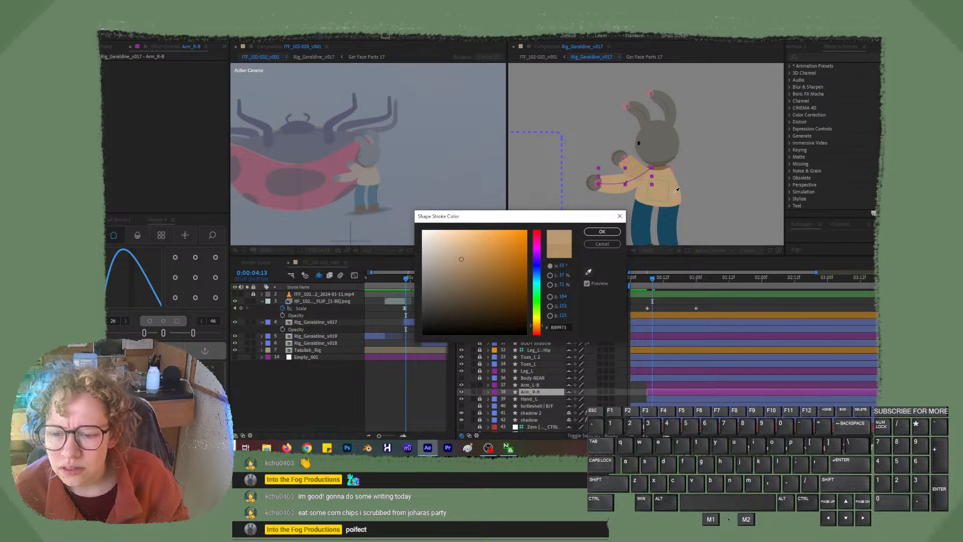
Apply stroke colour B89973 to Arm_R-B, then move that layer above Arm_L-B and lock it.
left_click(602, 232)
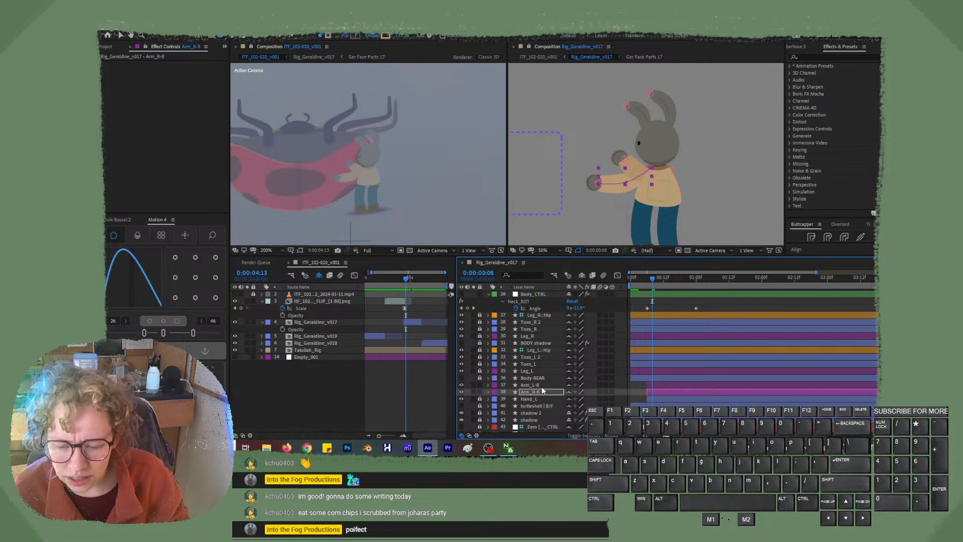
left_click_drag(541, 390, 540, 387)
left_click(480, 386)
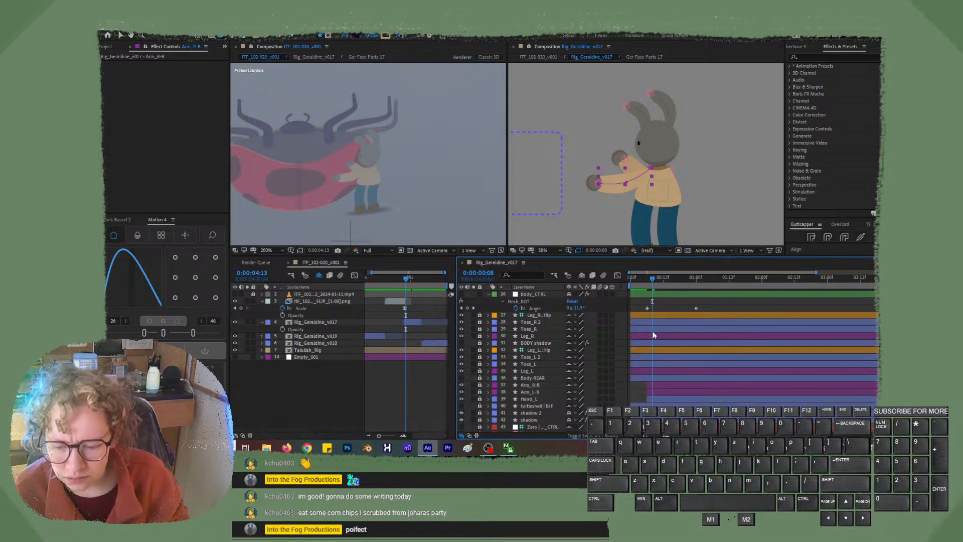
Move the second Neck_ROT angle keyframe on Body_CTRL to 0:00:00:20 and ease both angle keyframes in Motion 4.
left_click_drag(653, 279, 621, 288)
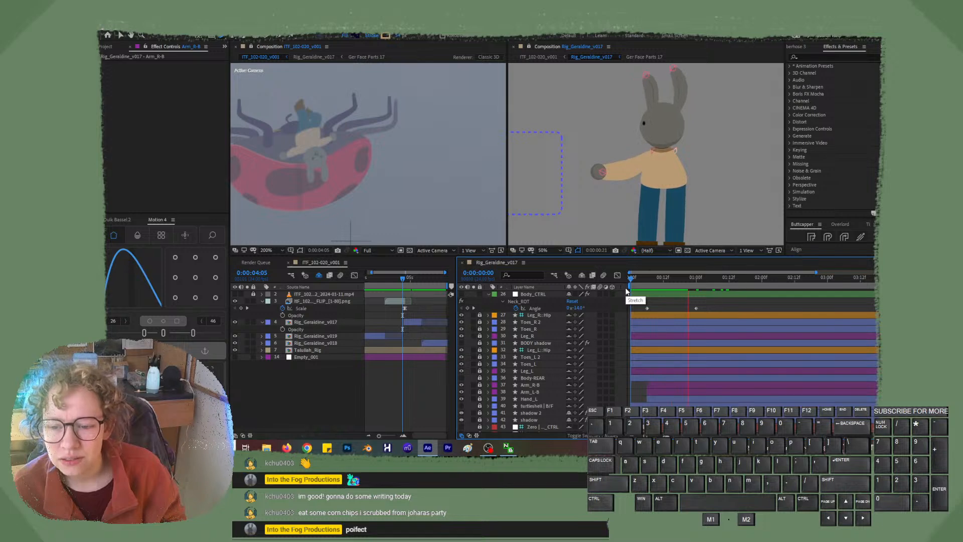
key("space")
left_click_drag(657, 278, 685, 281)
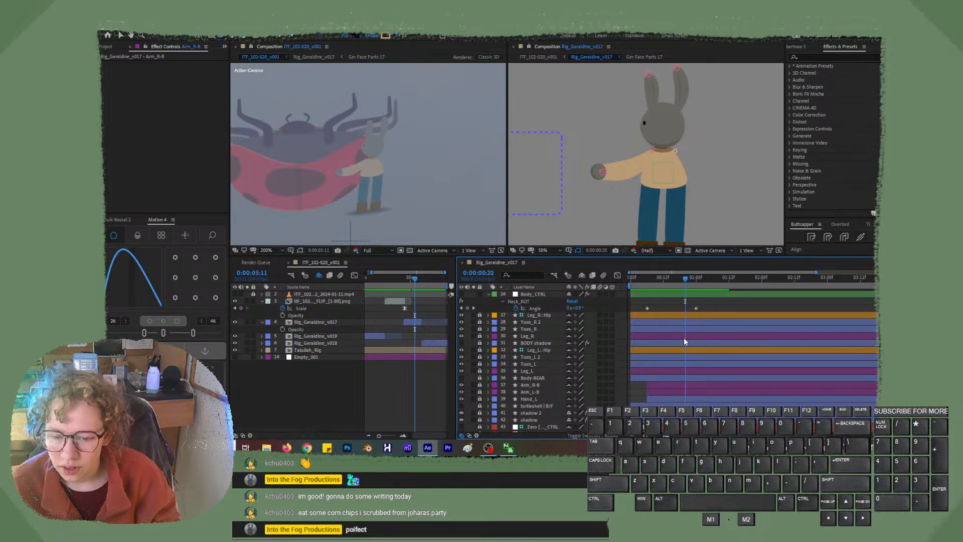
scroll(684, 338, "up", 1)
scroll(684, 338, "up", 1)
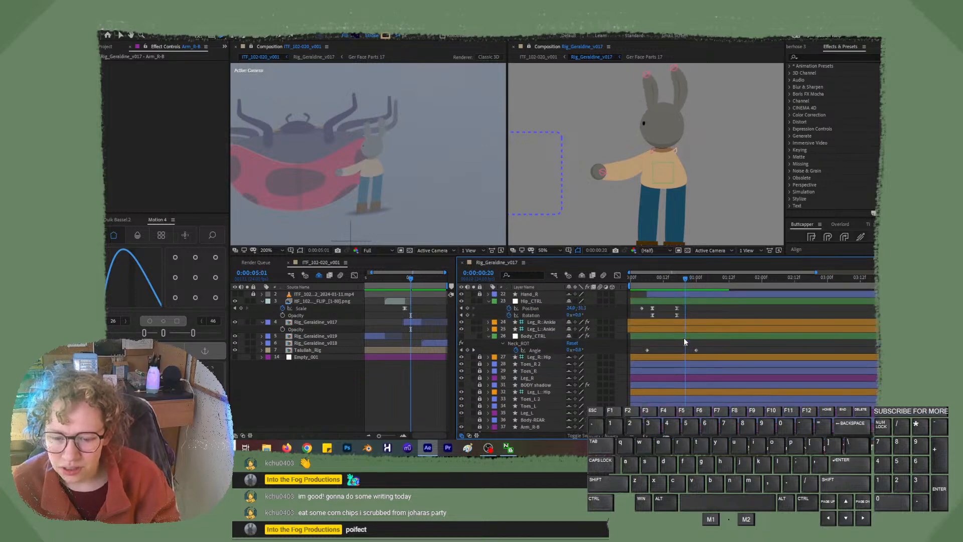
scroll(684, 338, "up", 1)
left_click_drag(695, 370, 640, 373)
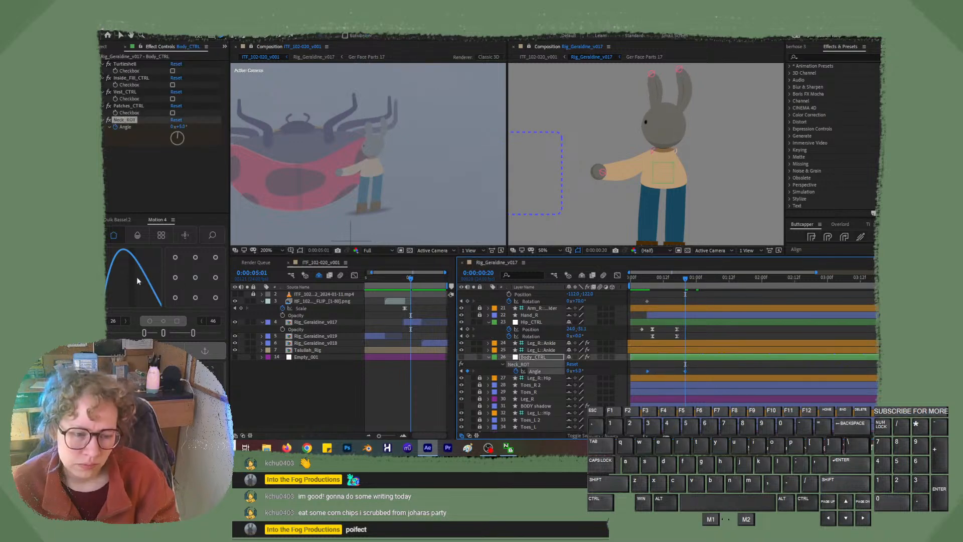
left_click_drag(121, 262, 112, 287)
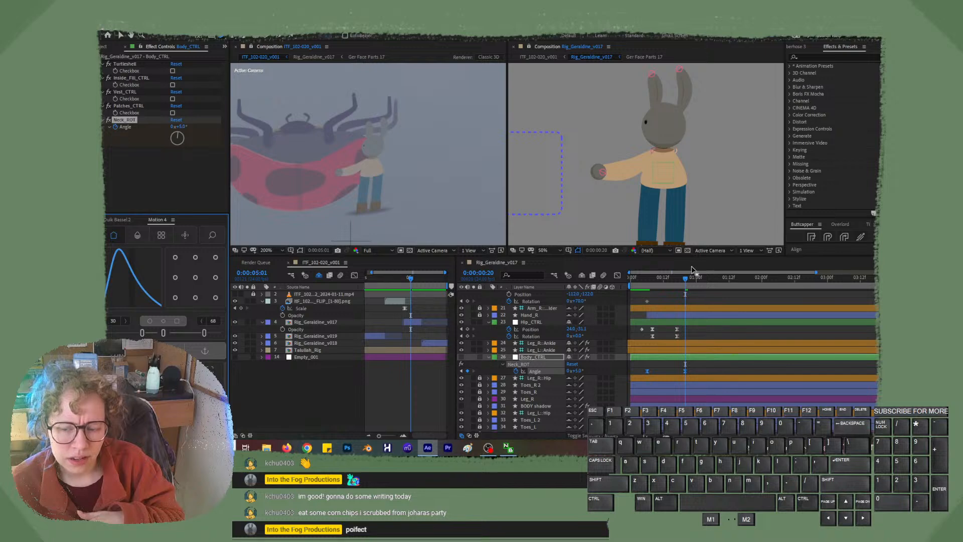
Change the Neck_ROT keyframe easing to 71 and 26 in Motion 4 and play back the rig animation.
left_click_drag(657, 276, 627, 278)
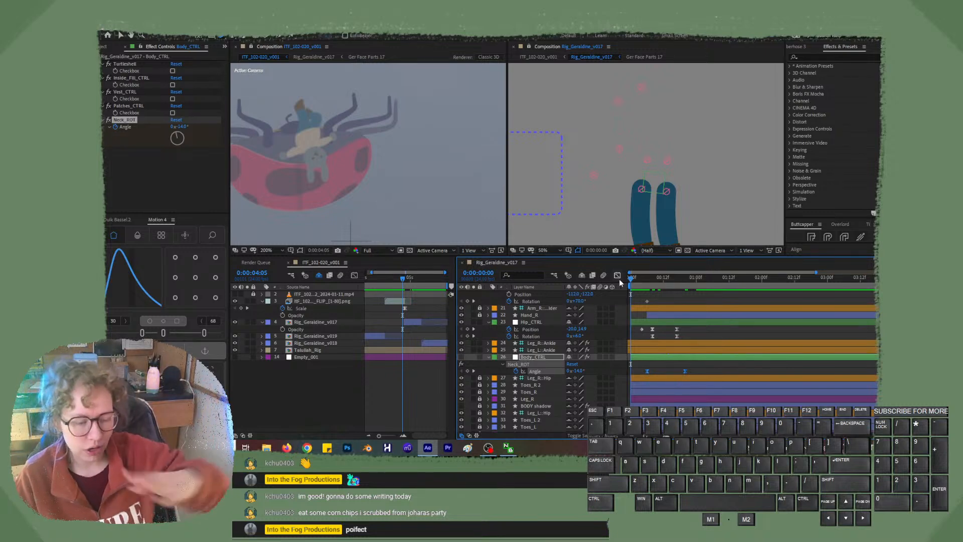
left_click_drag(121, 261, 154, 294)
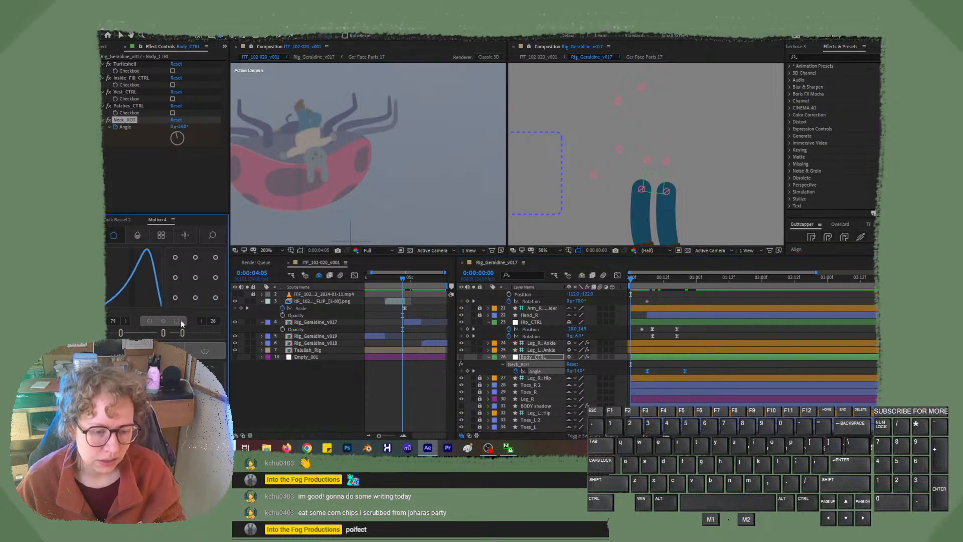
left_click(714, 391)
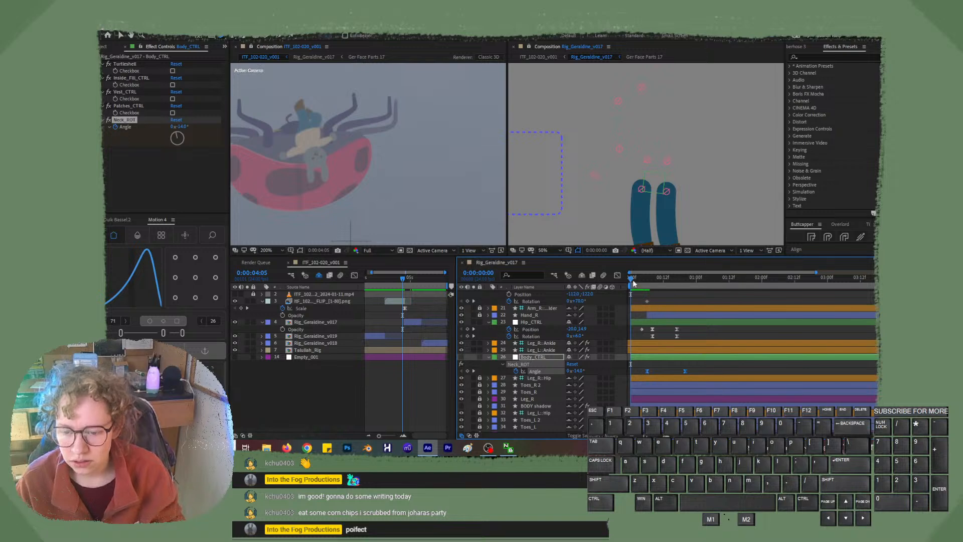
left_click_drag(634, 278, 685, 283)
key("space")
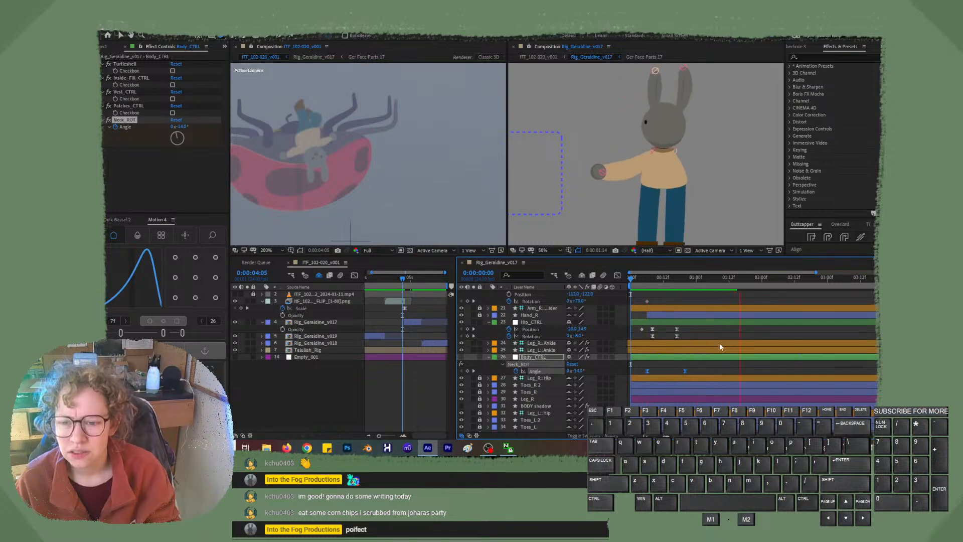
key("space")
left_click_drag(658, 275, 712, 297)
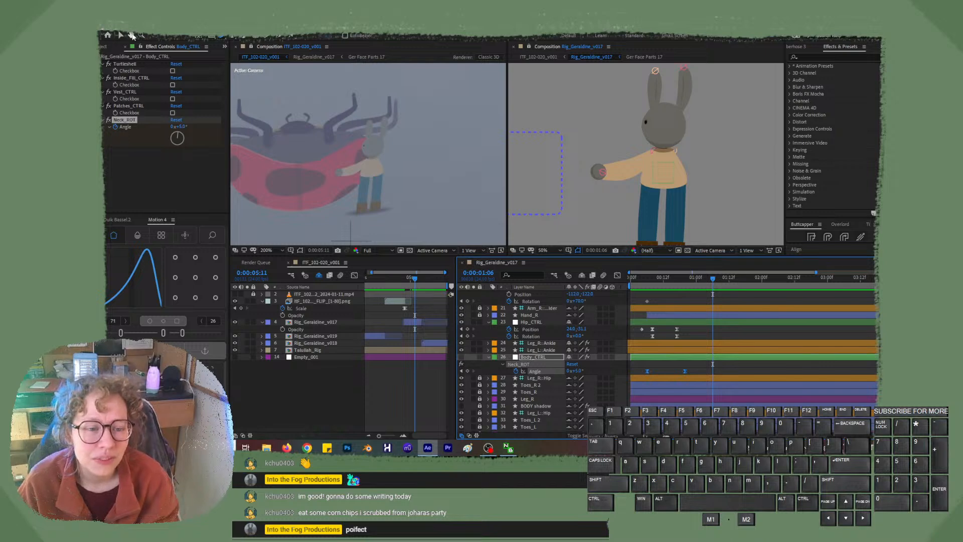
Hide shy layers and add a position keyframe to Arm_R::Wrist one frame after 0:00:00:06.
left_click(121, 35)
left_click(600, 173)
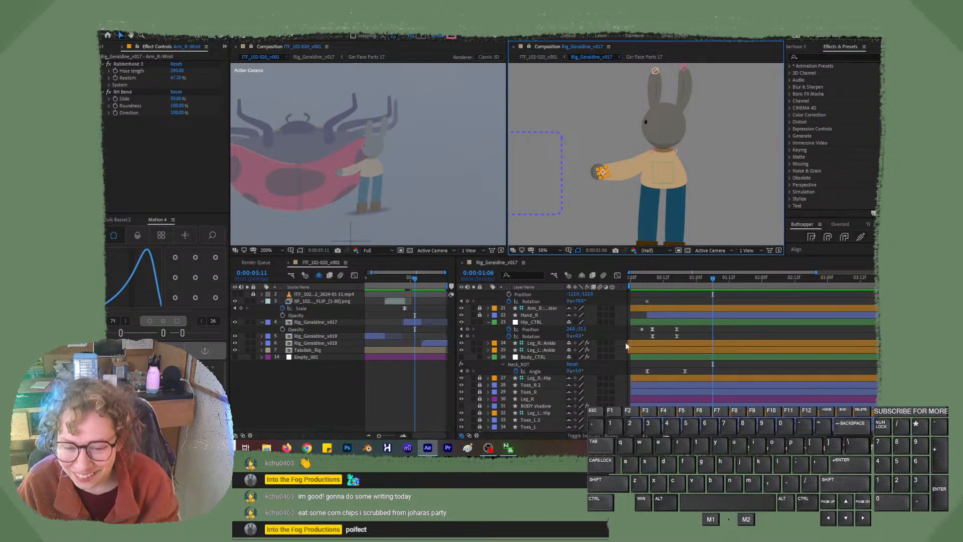
left_click(580, 276)
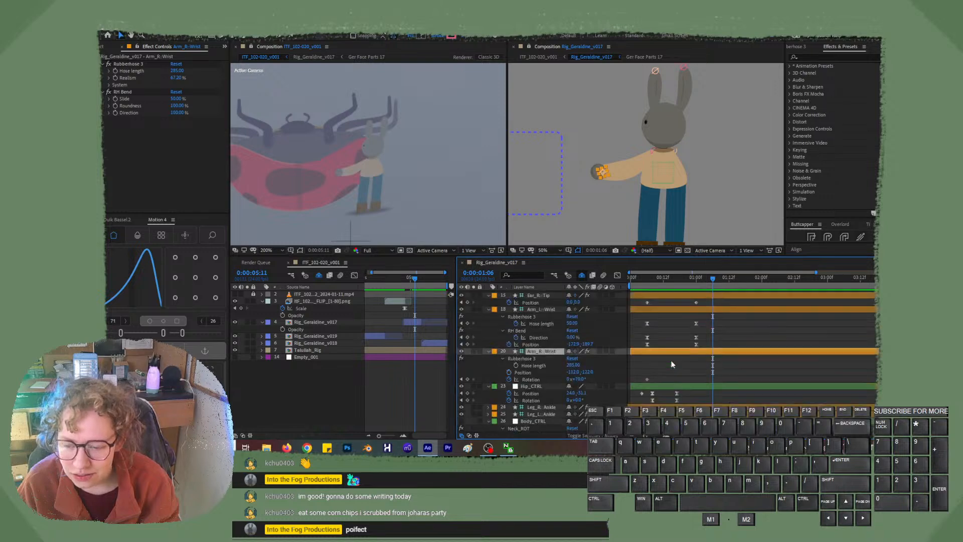
scroll(672, 364, "up", 1)
left_click(685, 278)
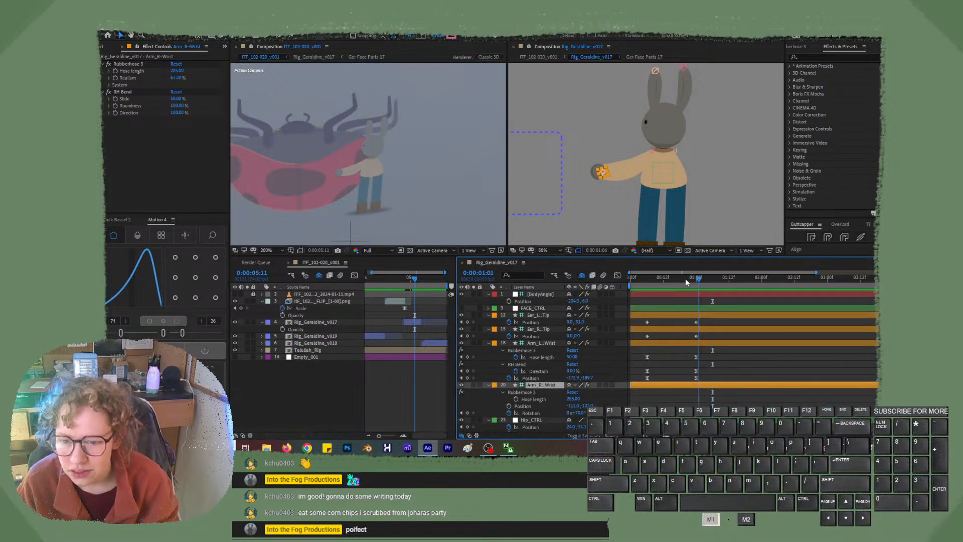
left_click_drag(675, 284, 674, 284)
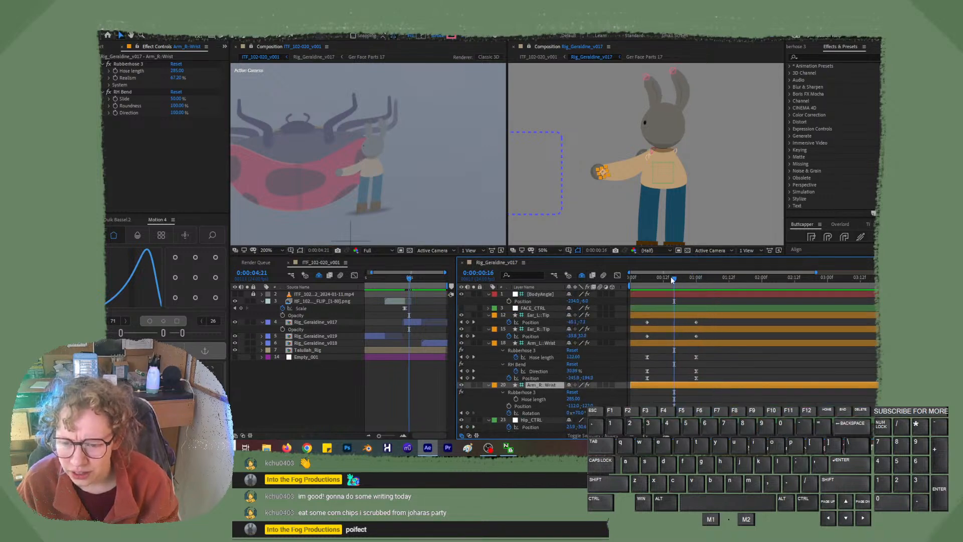
scroll(651, 367, "down", 2)
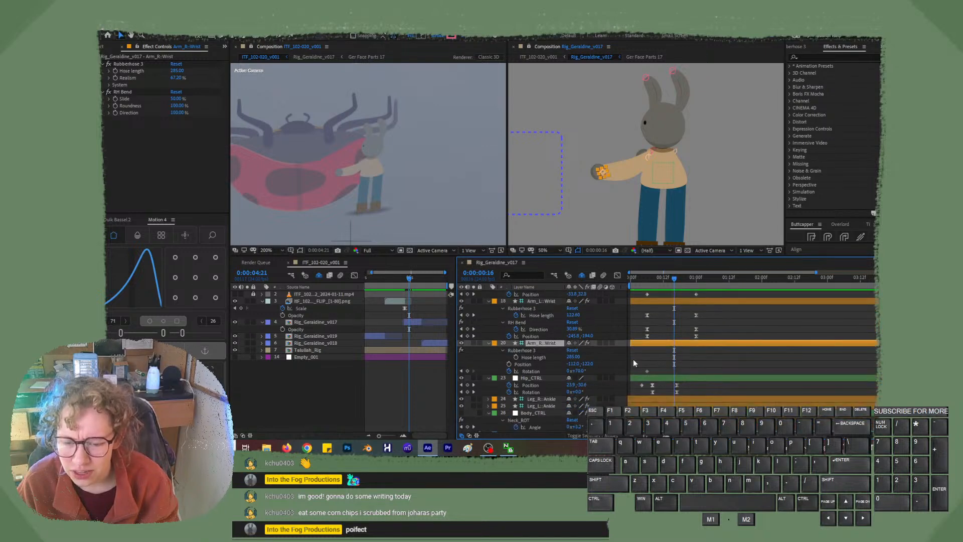
left_click_drag(663, 280, 648, 284)
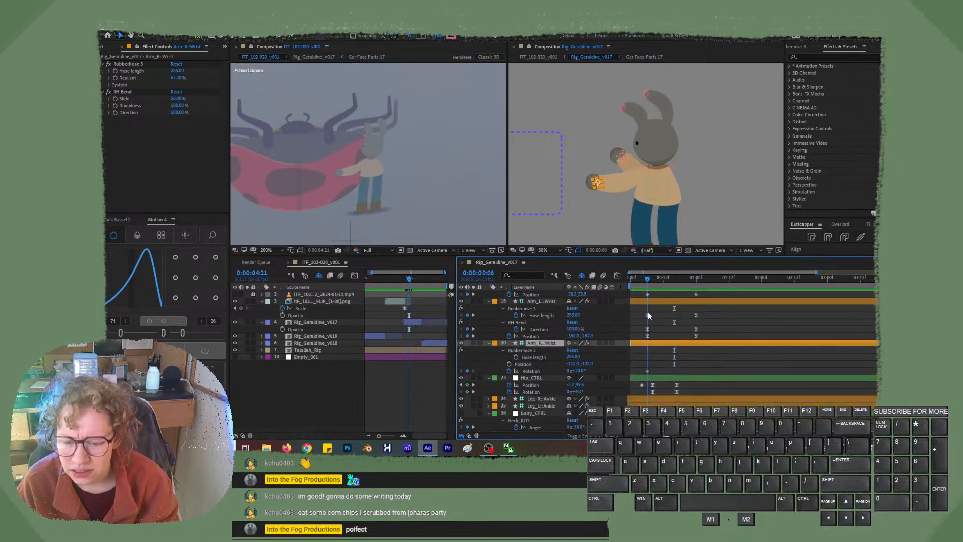
left_click(558, 343)
key("u")
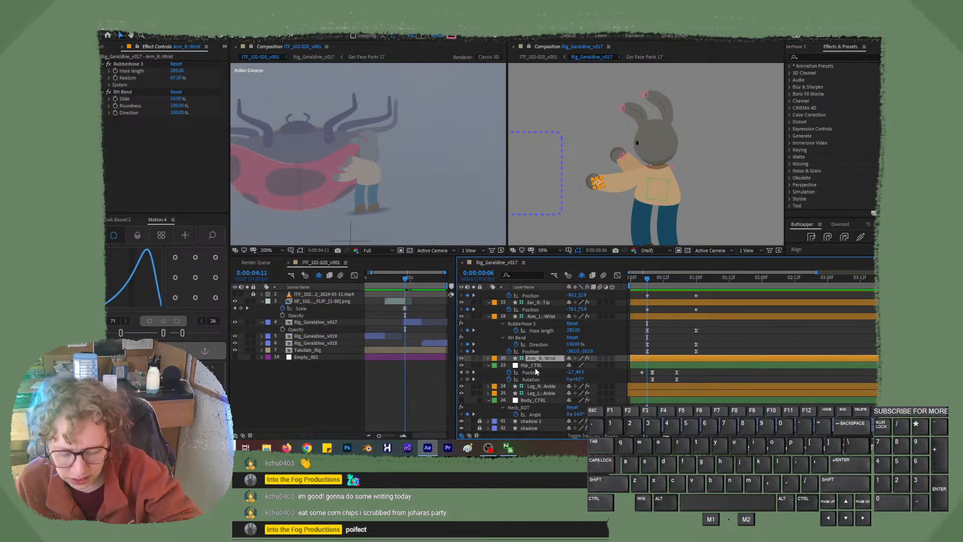
key("p")
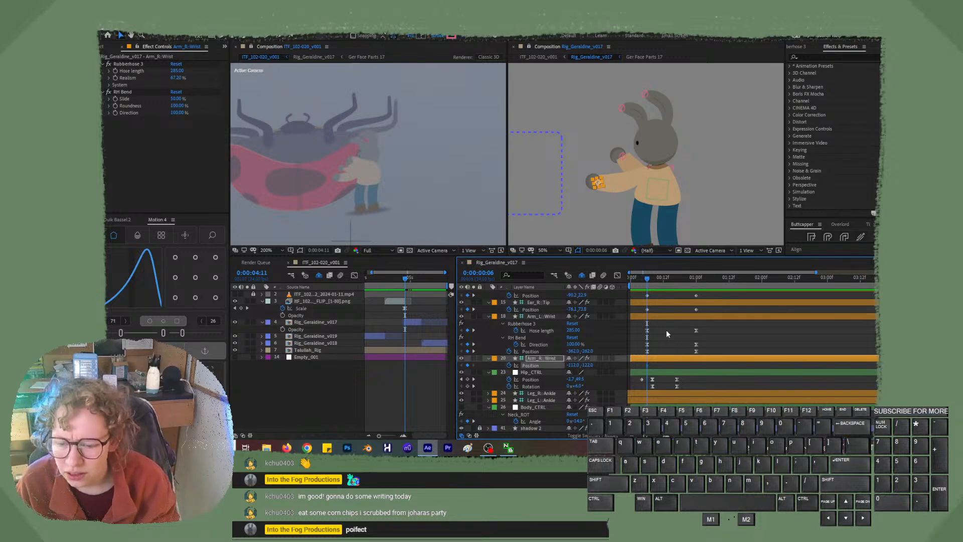
left_click_drag(647, 365, 650, 366)
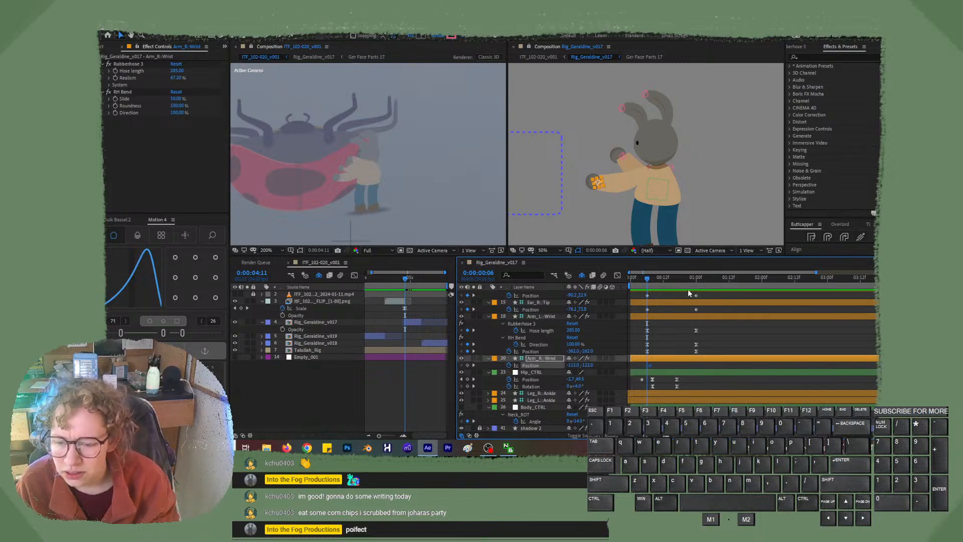
Add an Arm_R::Wrist position keyframe at 0:00:01:00 and nudge the wrist inward and up to about -92, -182.
left_click_drag(690, 284, 696, 283)
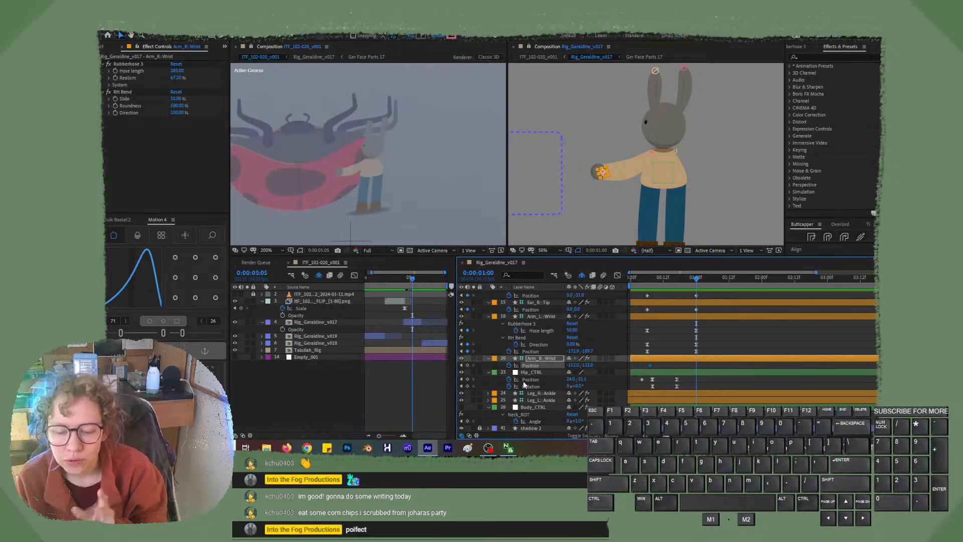
left_click(470, 366)
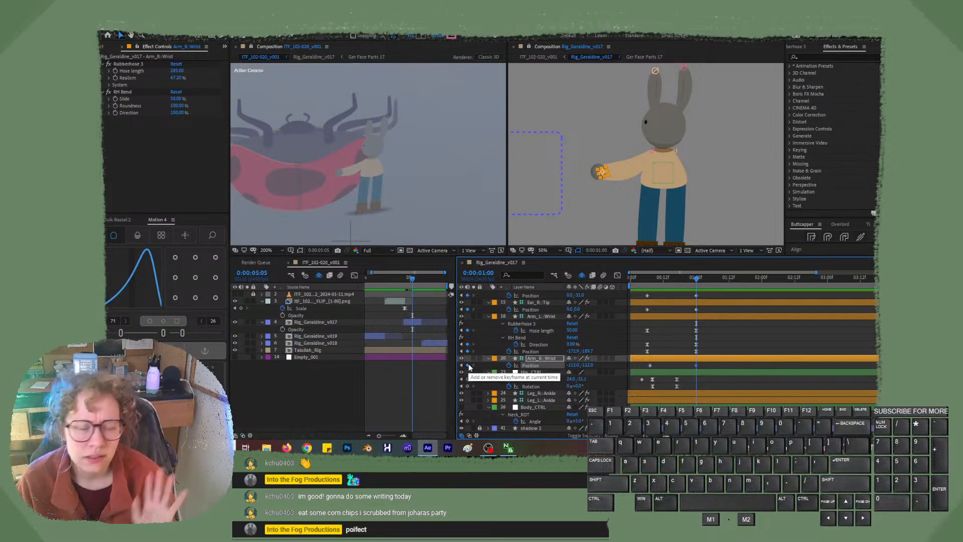
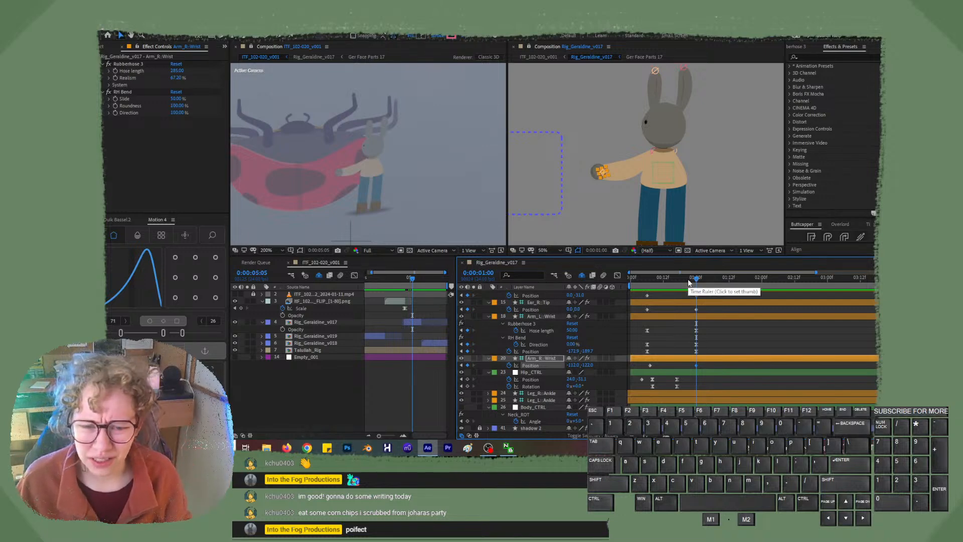
mouse_move(689, 282)
left_mouse_down()
mouse_move(656, 281)
mouse_move(696, 286)
left_mouse_up()
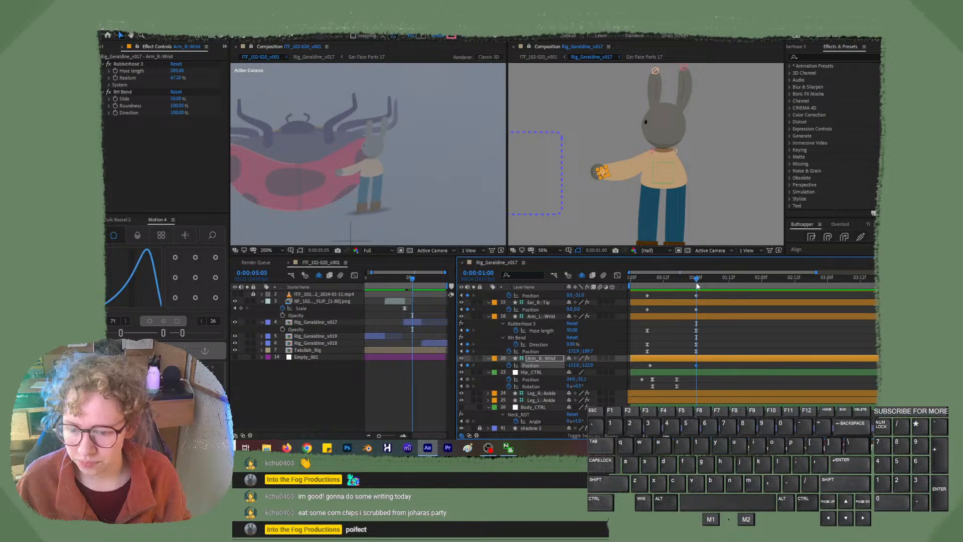
key("shift+Left")
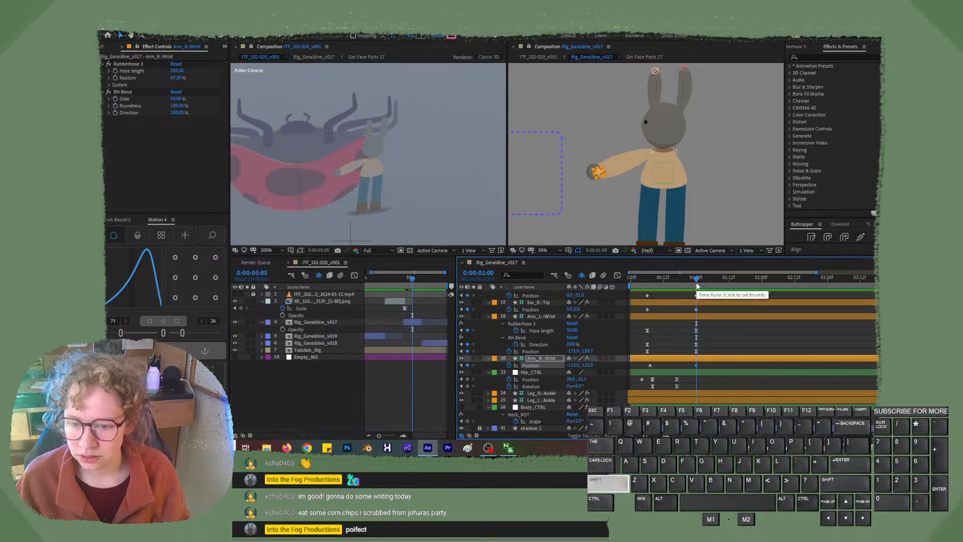
key("shift+Up")
key("shift+Right")
key("shift+Right")
key("shift+Right")
key("shift+Right")
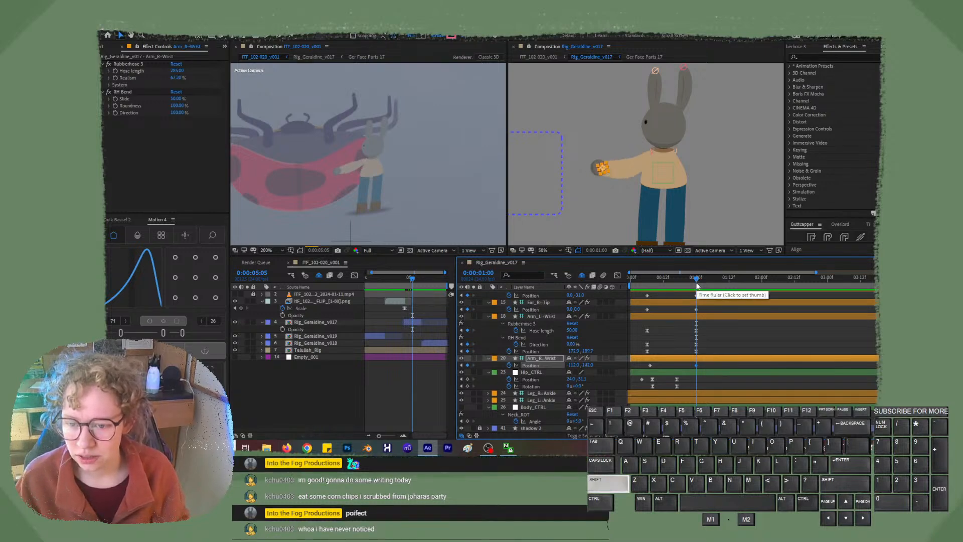
key("shift+Up")
key("shift+Up")
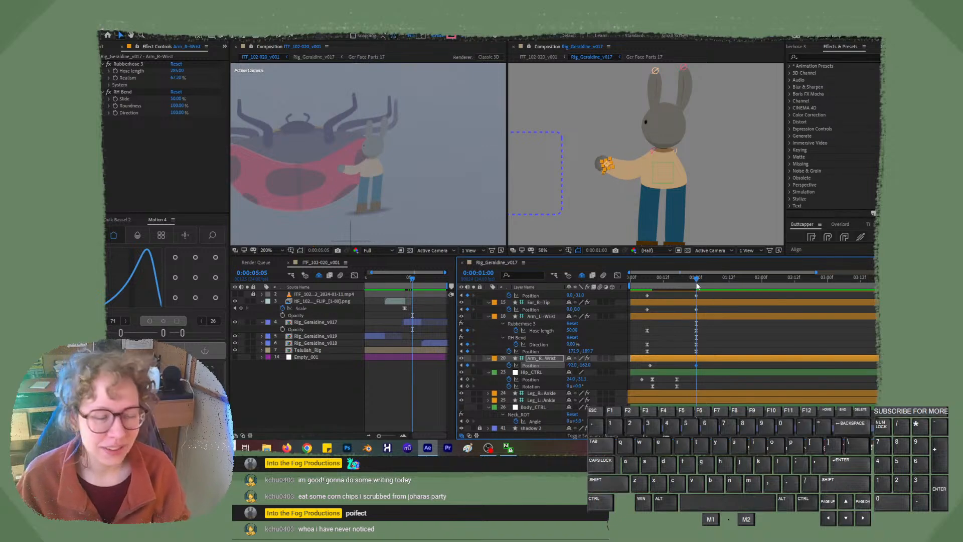
key("shift+Up")
key("shift+Up")
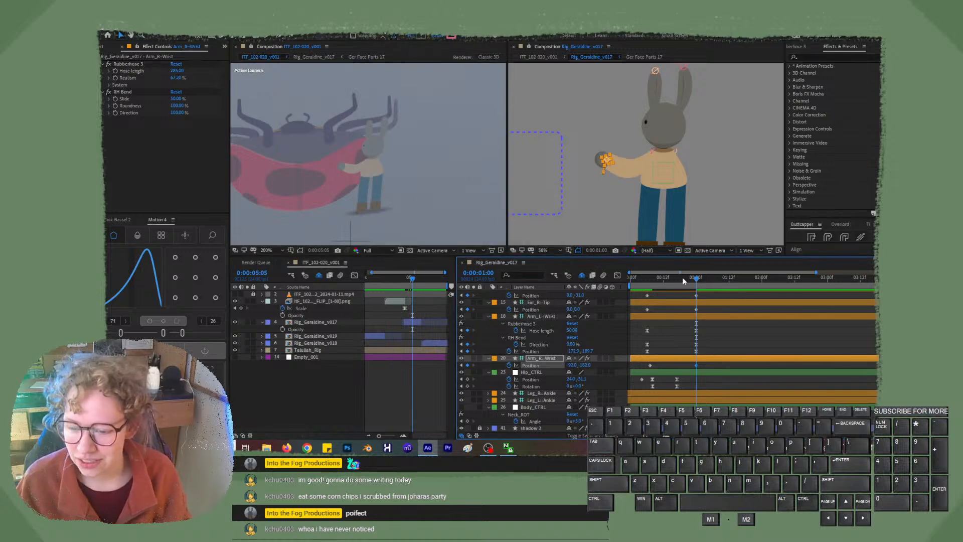
Set the RH Bend Slide of Arm_R::Wrist to 73%.
mouse_move(682, 277)
left_mouse_down()
mouse_move(649, 278)
mouse_move(697, 279)
left_mouse_up()
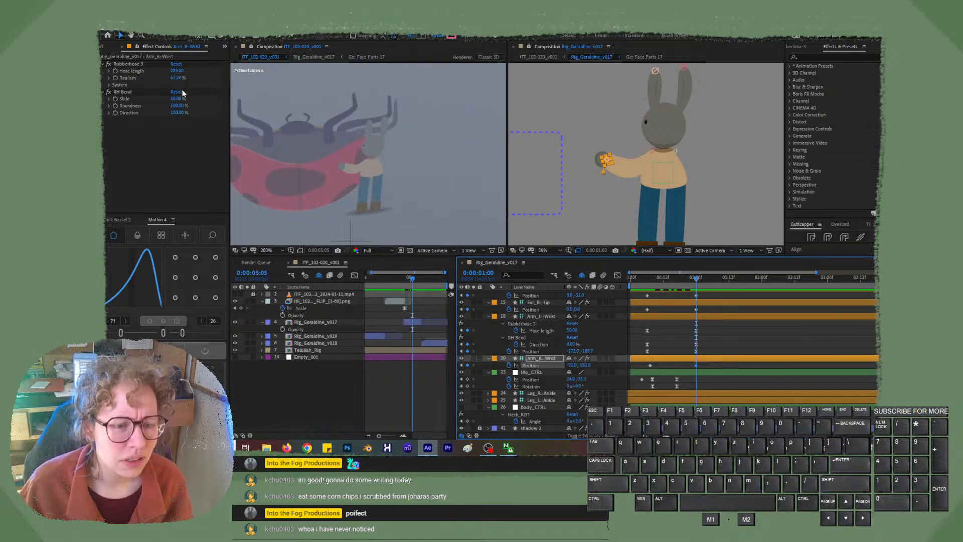
left_click_drag(179, 99, 195, 99)
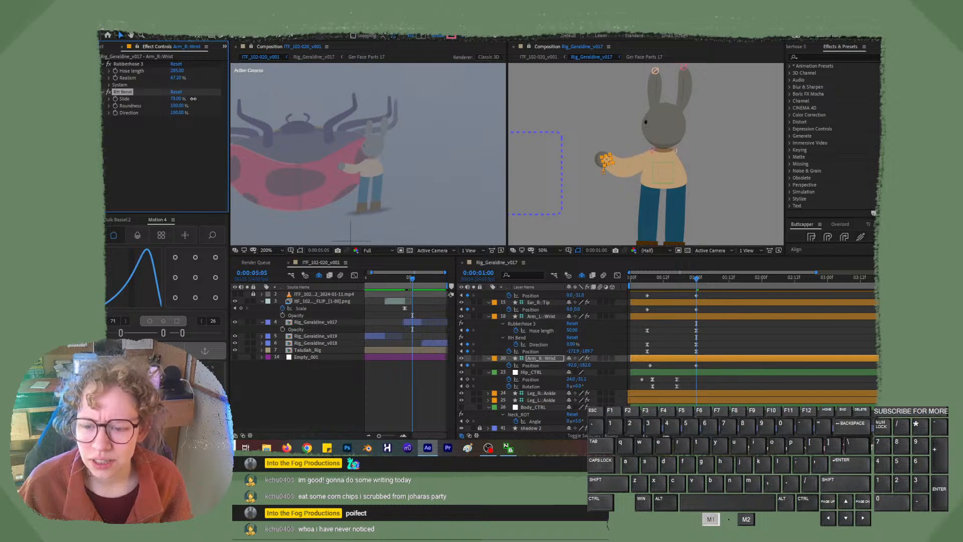
left_click_drag(192, 98, 192, 99)
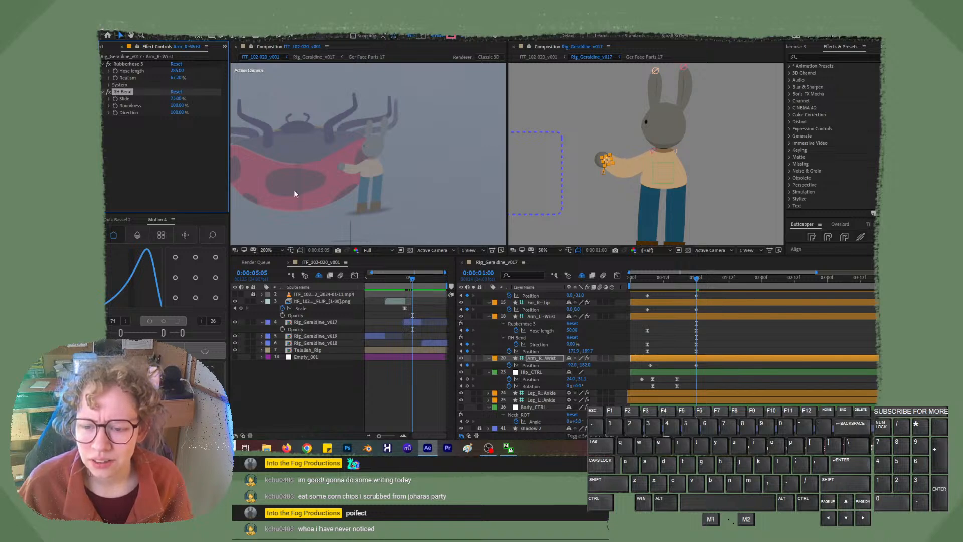
Ease both Arm_R::Wrist position keyframes at 53 and 20 in Motion 4 and play back the arm movement.
left_click_drag(682, 278, 638, 284)
left_click_drag(702, 364, 631, 366)
mouse_move(154, 282)
left_mouse_down()
mouse_move(159, 275)
mouse_move(151, 297)
mouse_move(154, 281)
left_mouse_up()
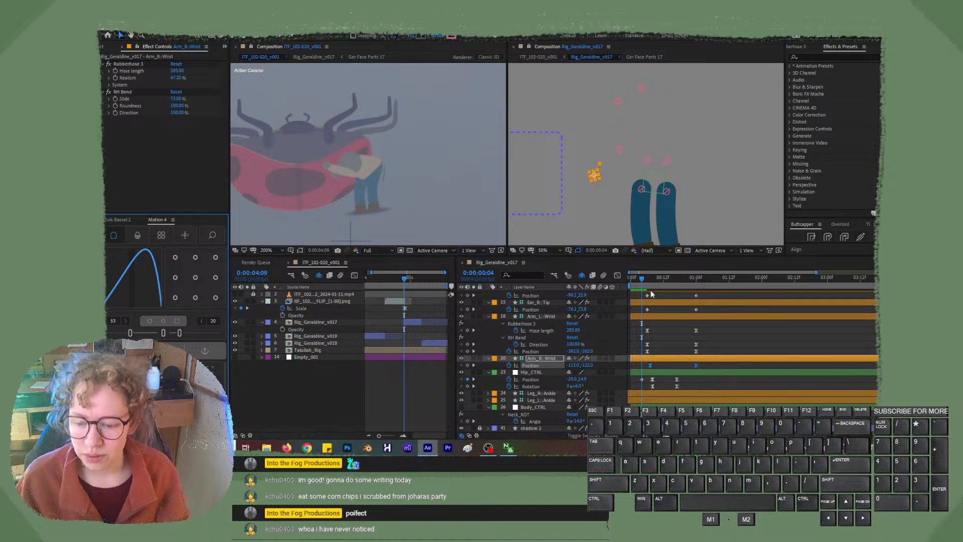
key("space")
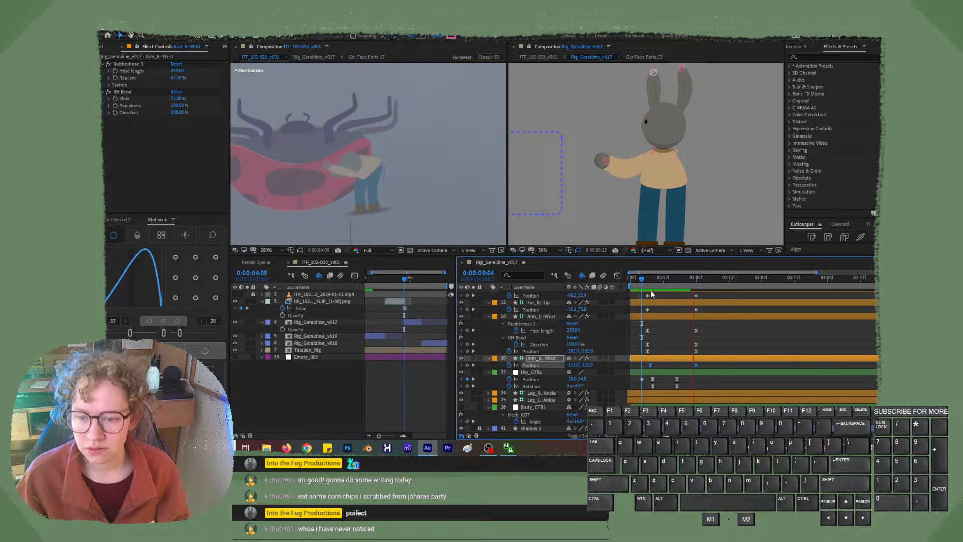
scroll(657, 205, "up", 2)
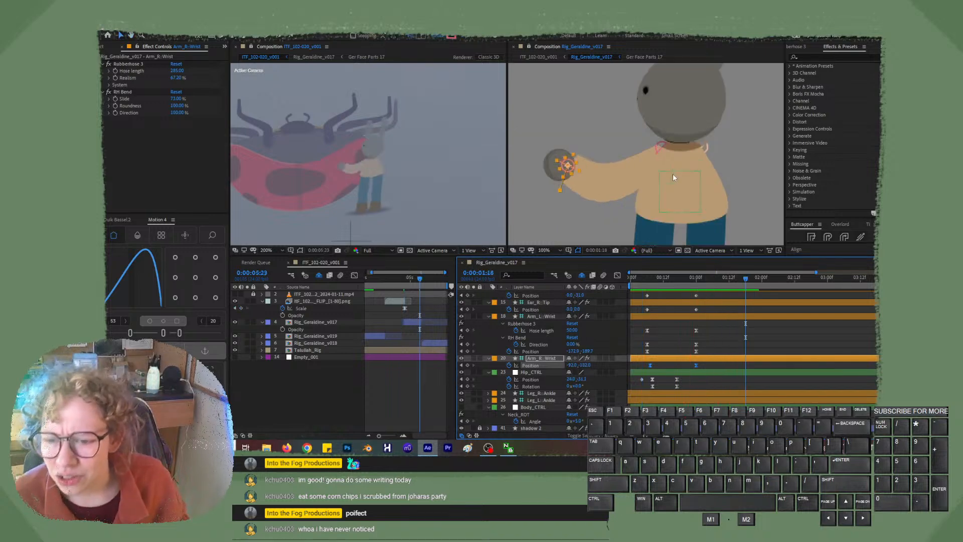
Inspect the right shoulder joint beside the neck and reveal the shy layers in the Rig_Geraldine_v017 timeline.
scroll(670, 177, "up", 2)
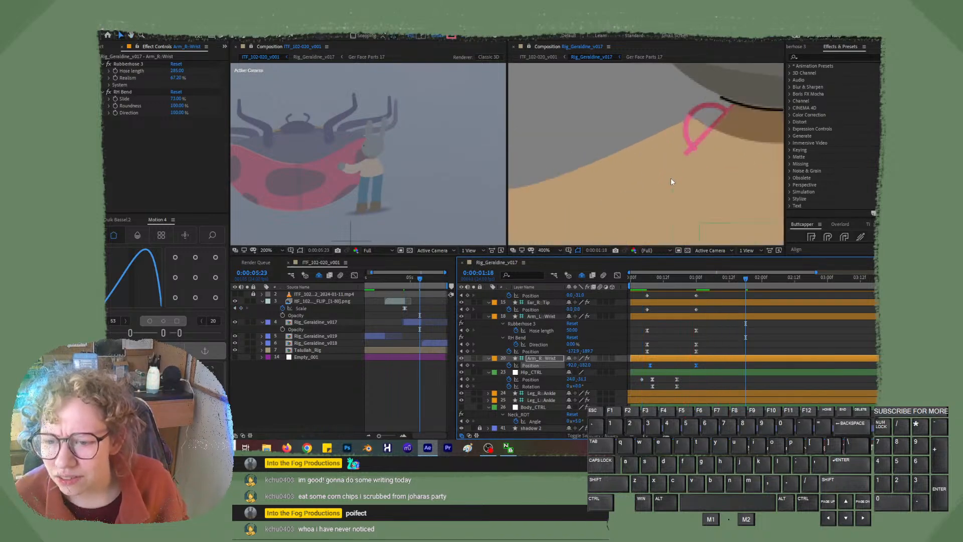
key("space")
left_click_drag(695, 167, 616, 186)
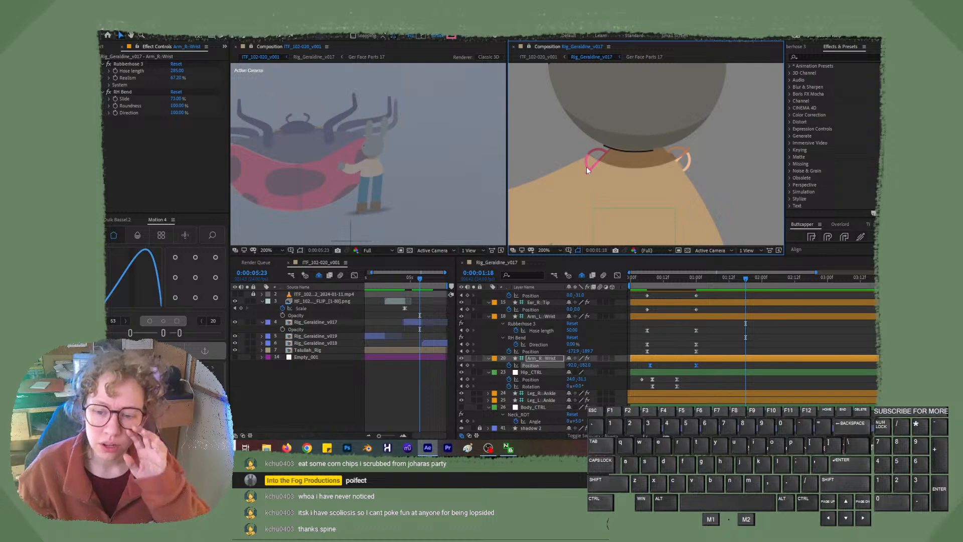
left_click(589, 170)
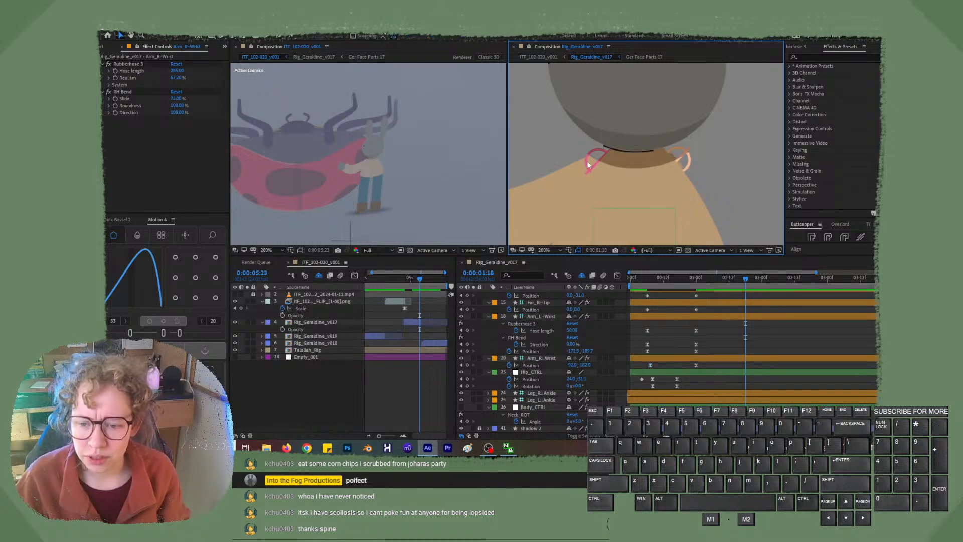
left_click(588, 171)
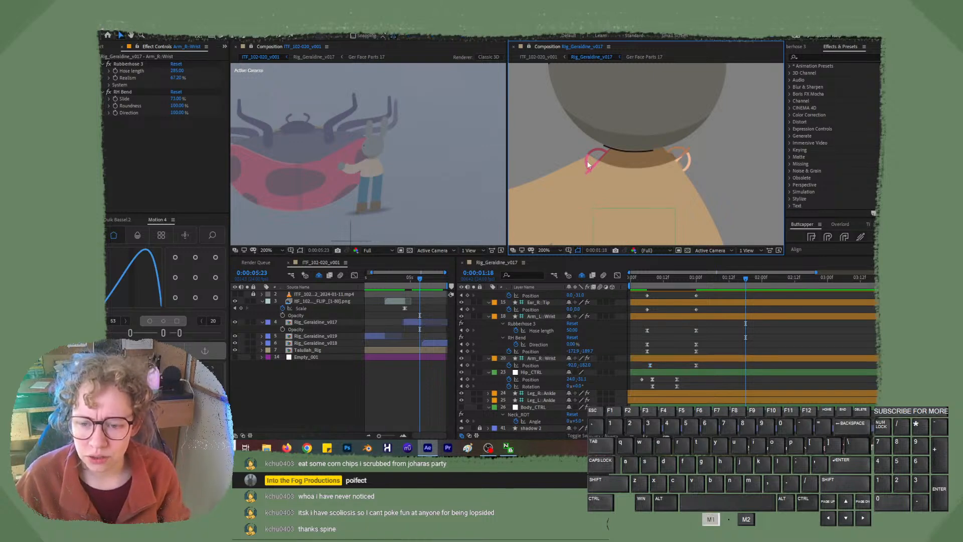
left_click(581, 274)
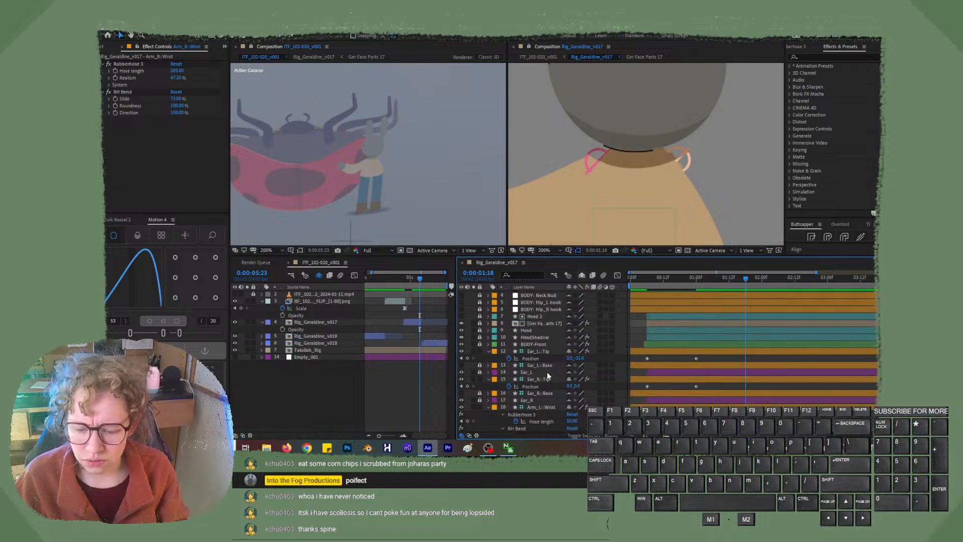
Look through the full layer list for the layer that controls the right shoulder.
scroll(546, 372, "down", 3)
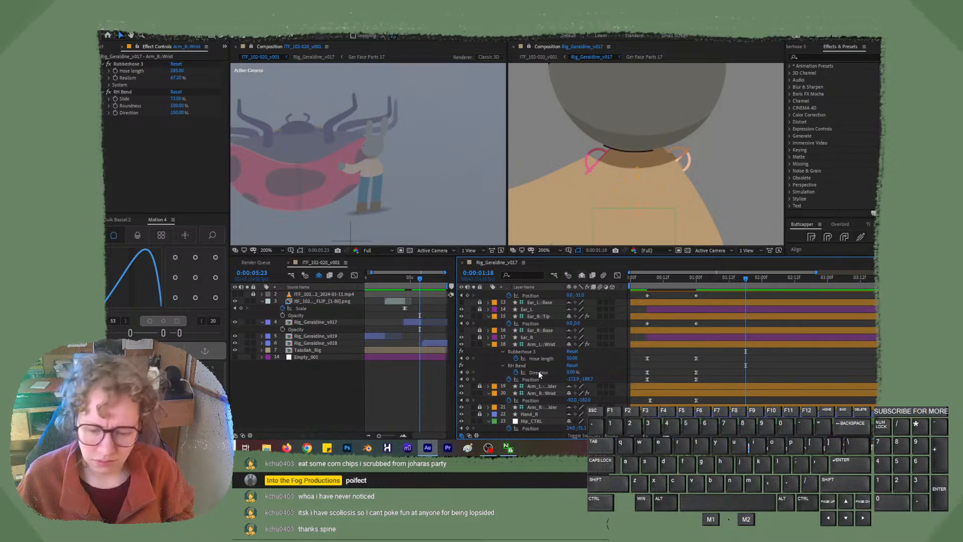
scroll(539, 373, "down", 1)
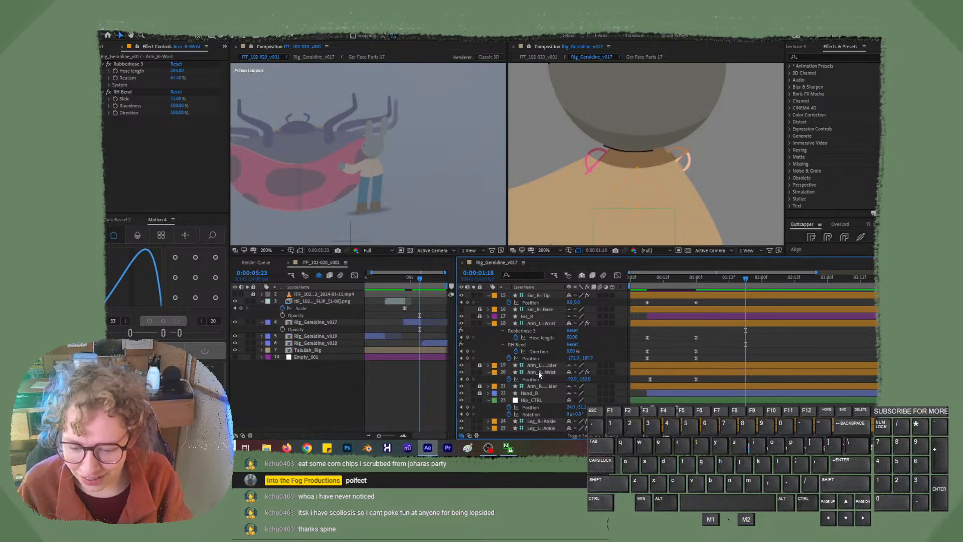
scroll(538, 371, "down", 2)
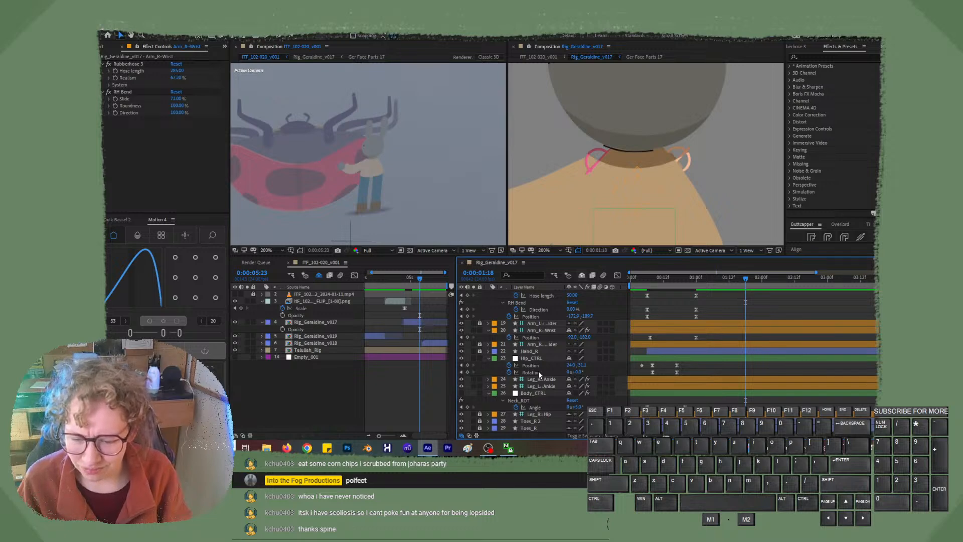
scroll(538, 371, "down", 1)
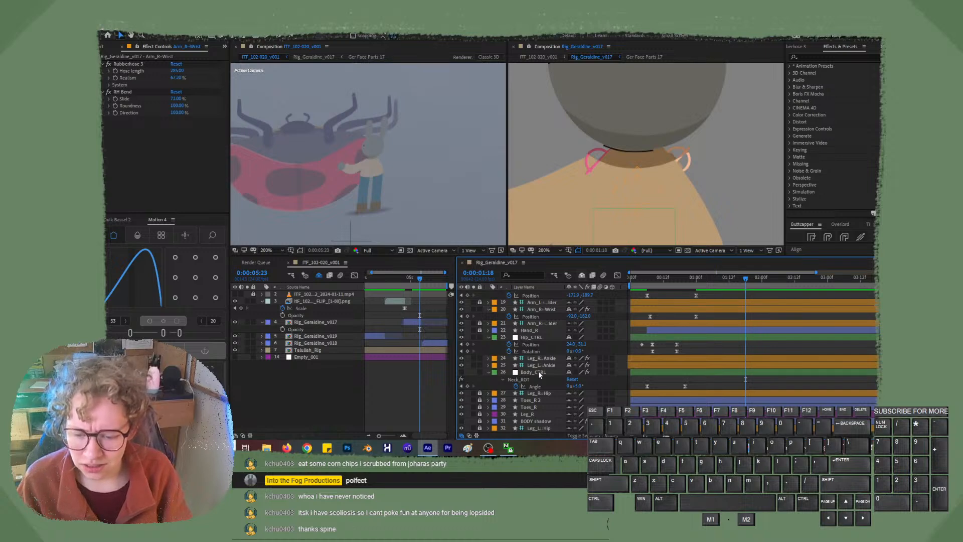
scroll(537, 371, "up", 1)
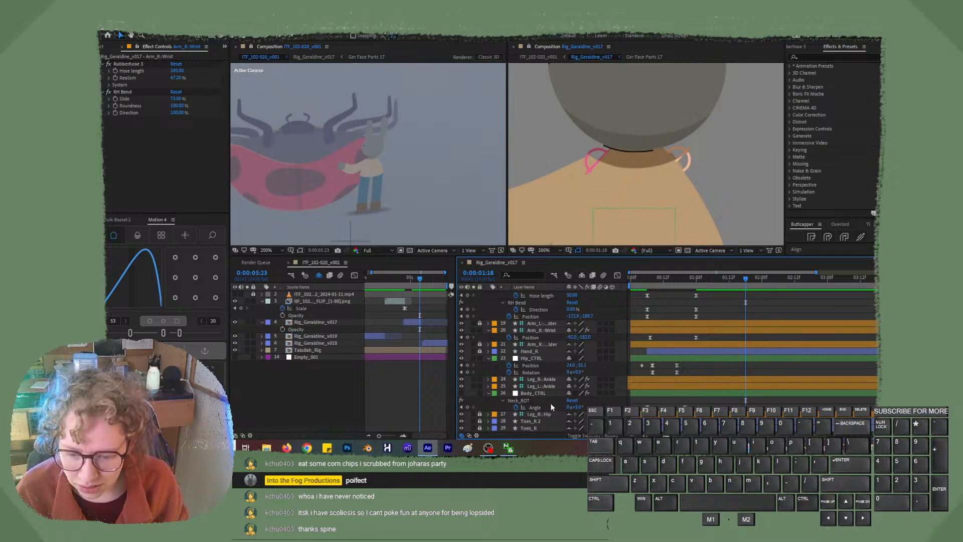
scroll(549, 402, "up", 3)
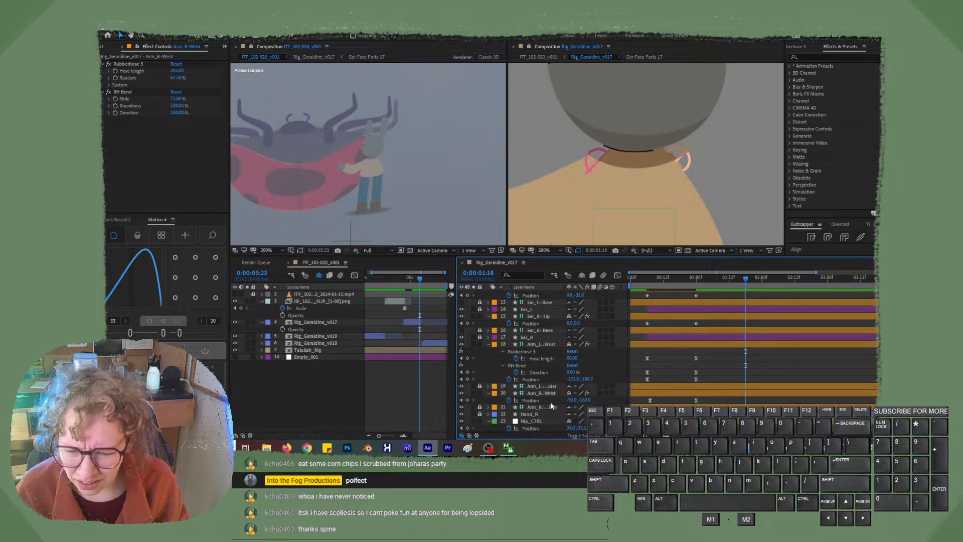
scroll(550, 402, "up", 4)
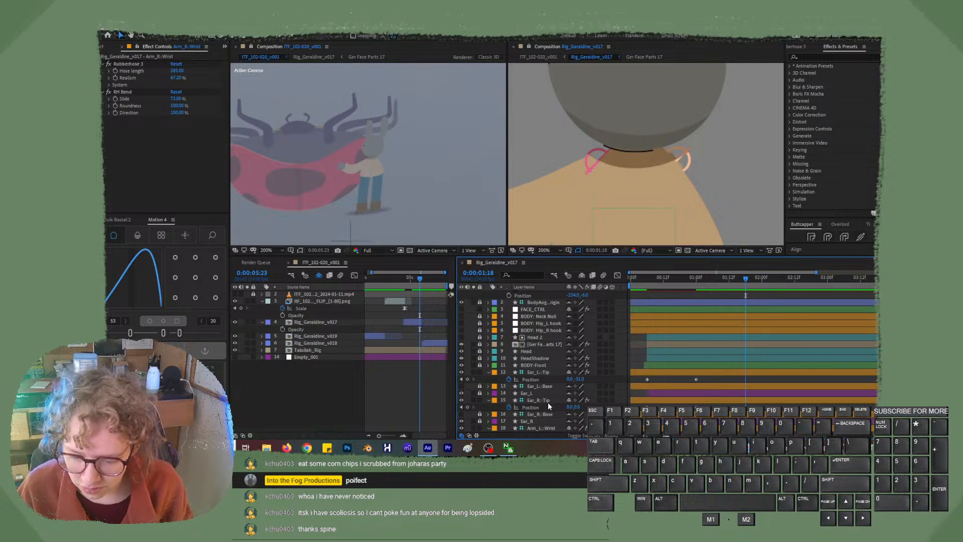
key("u")
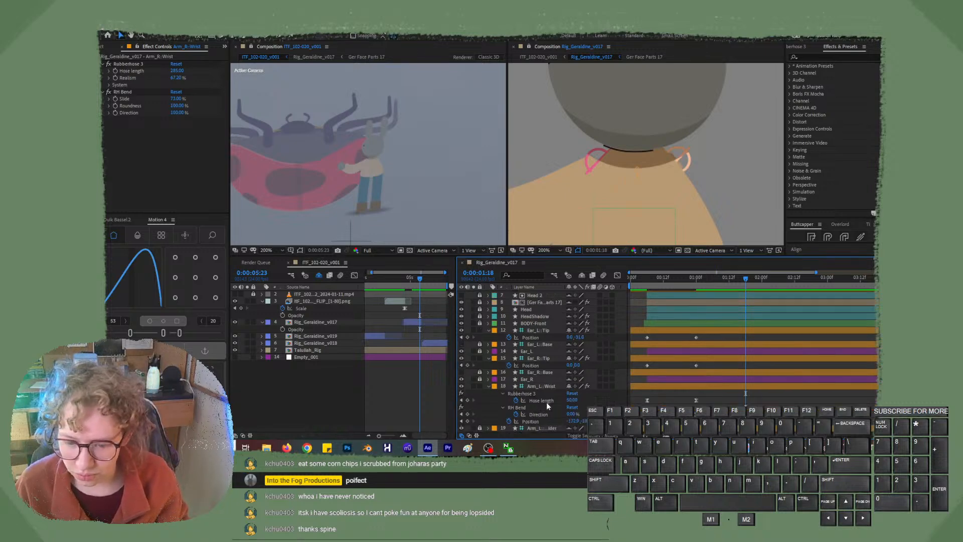
scroll(547, 401, "up", 1)
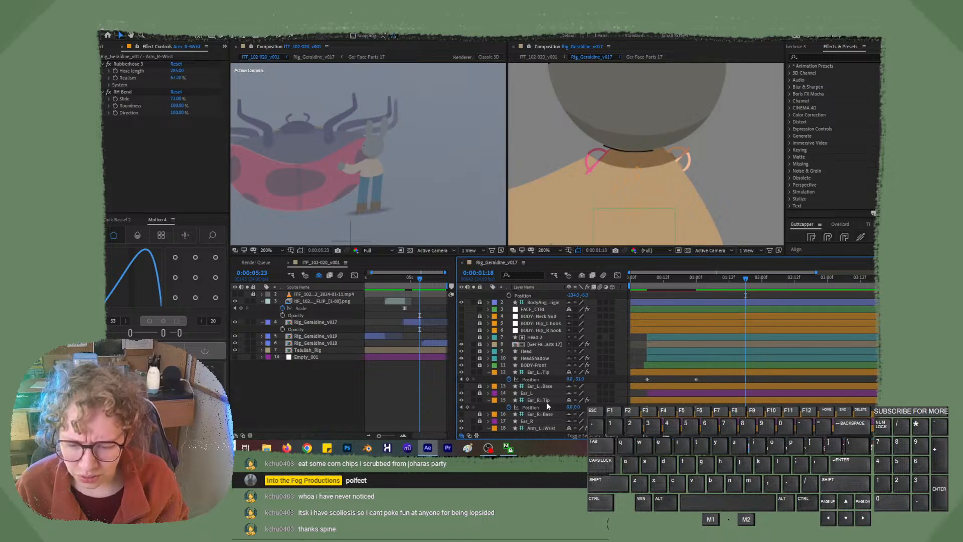
scroll(546, 402, "up", 1)
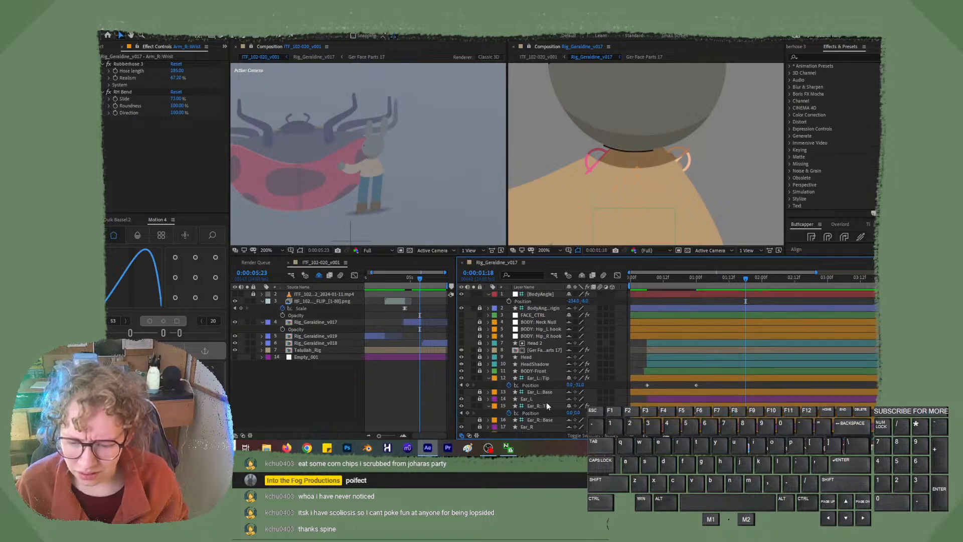
scroll(547, 402, "down", 2)
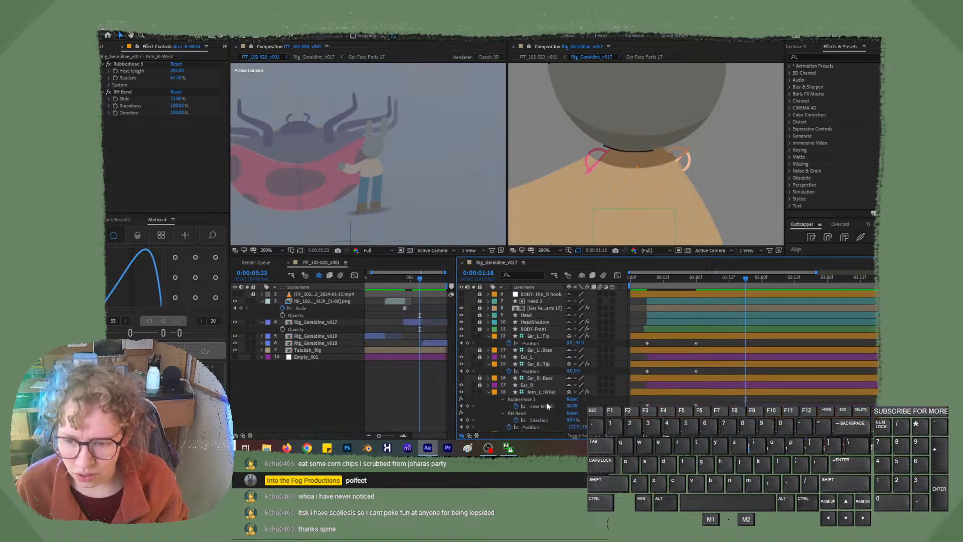
left_click(613, 163)
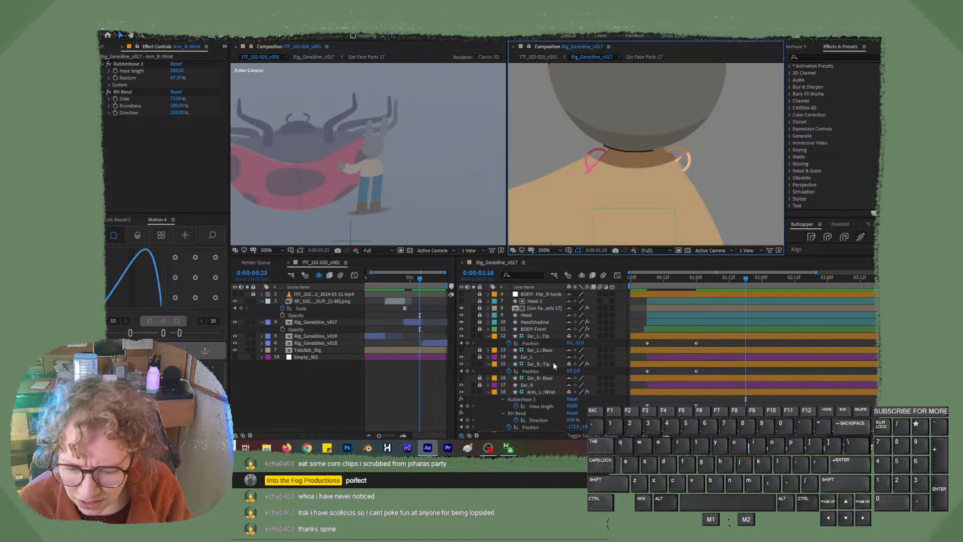
scroll(557, 368, "down", 4)
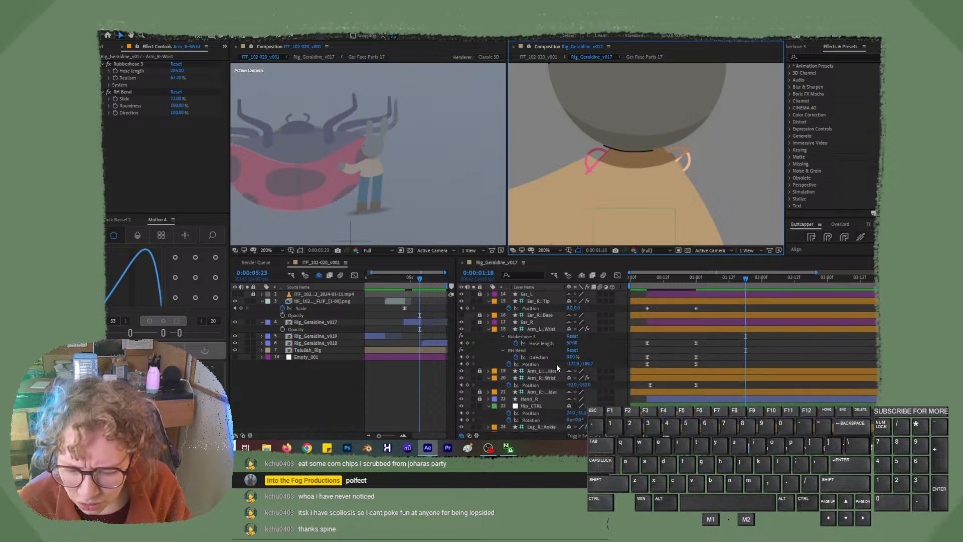
scroll(556, 366, "down", 5)
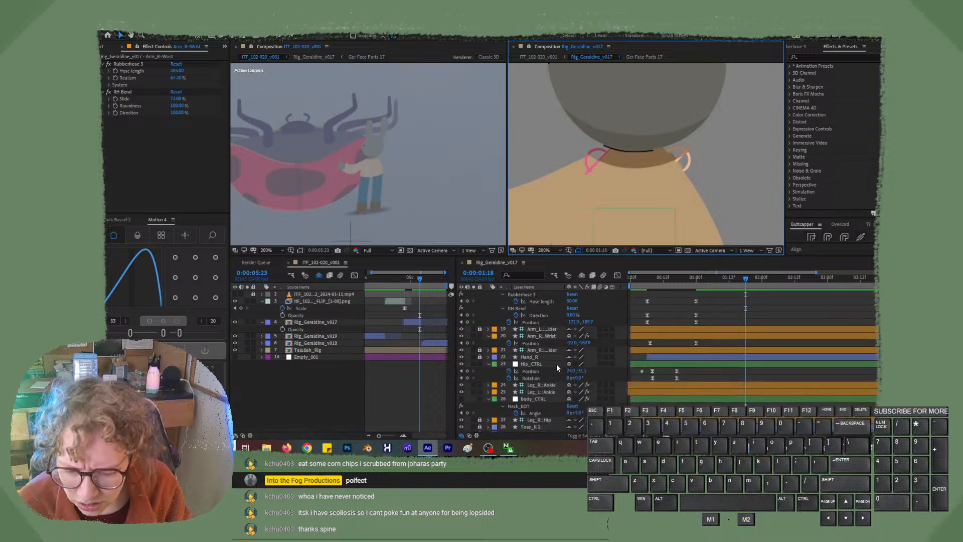
scroll(557, 367, "up", 10)
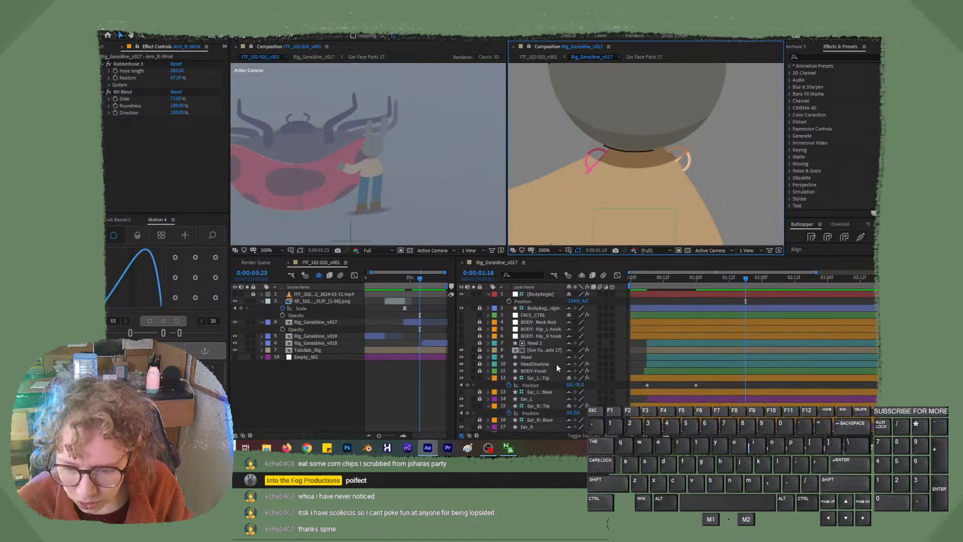
scroll(555, 367, "down", 2)
scroll(556, 368, "down", 1)
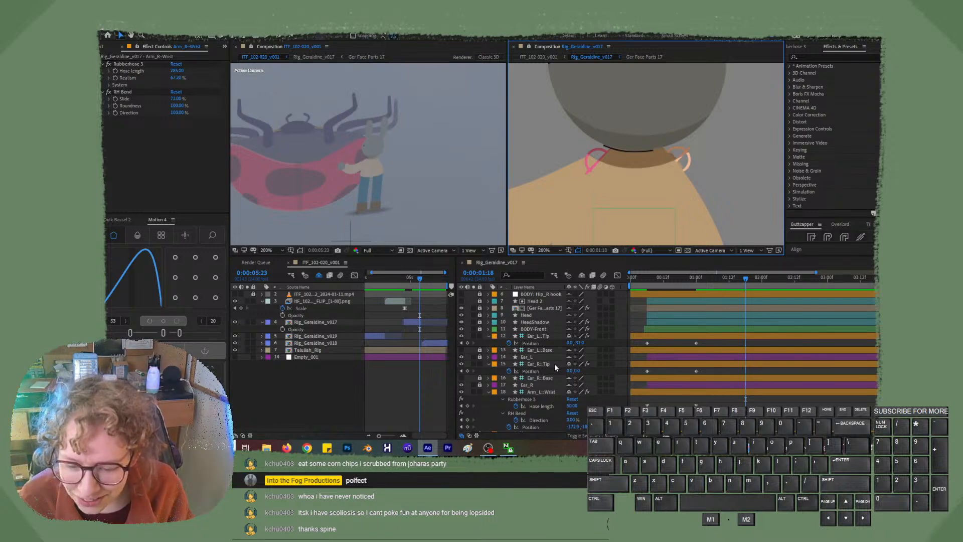
scroll(554, 363, "down", 2)
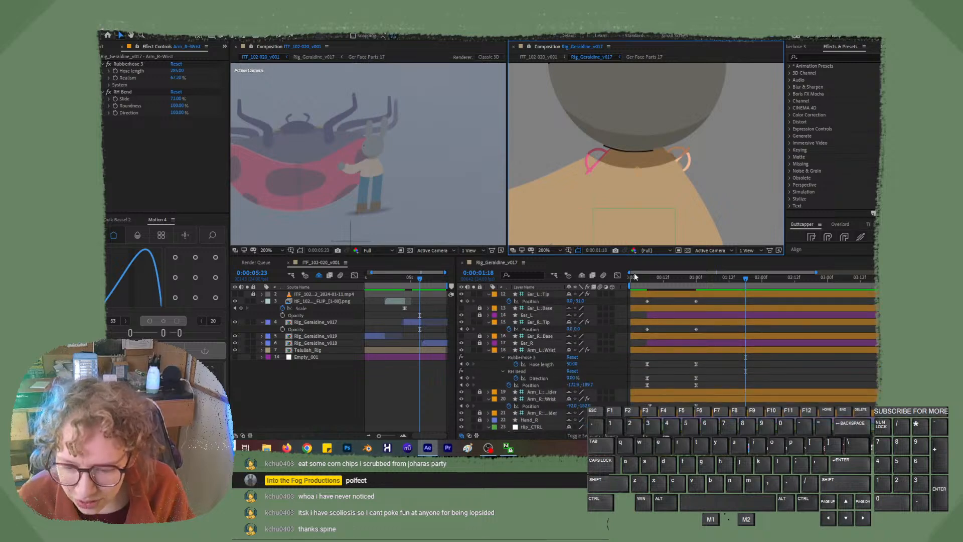
Widen the layer name column, unlock Arm_R::Shoulder, nudge it inward and slightly up under the neck, and lock it again.
left_click_drag(565, 286, 588, 286)
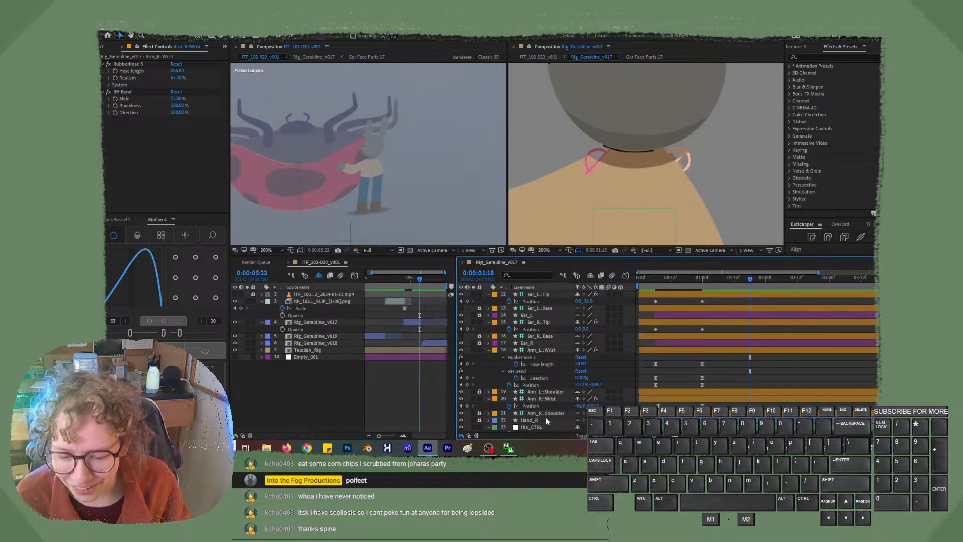
left_click(550, 412)
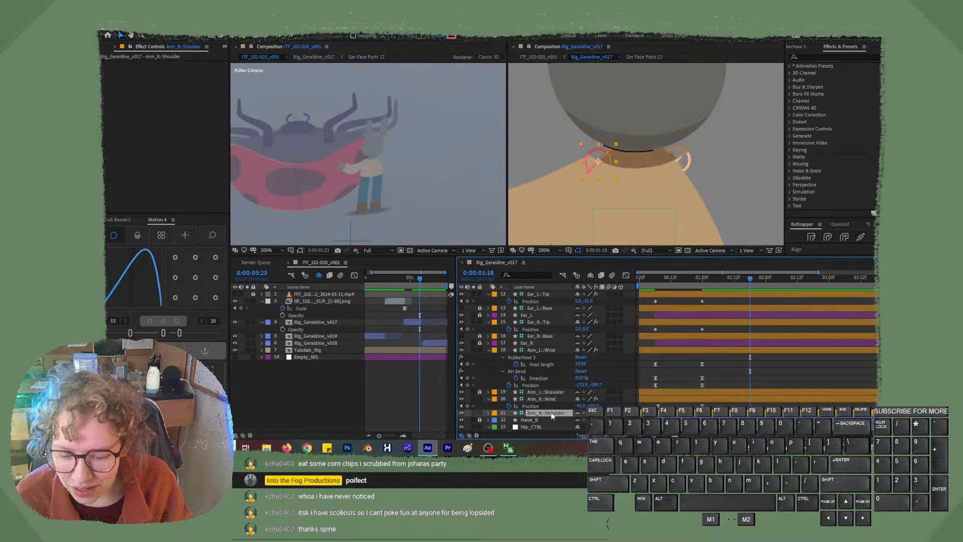
key("shift+Right")
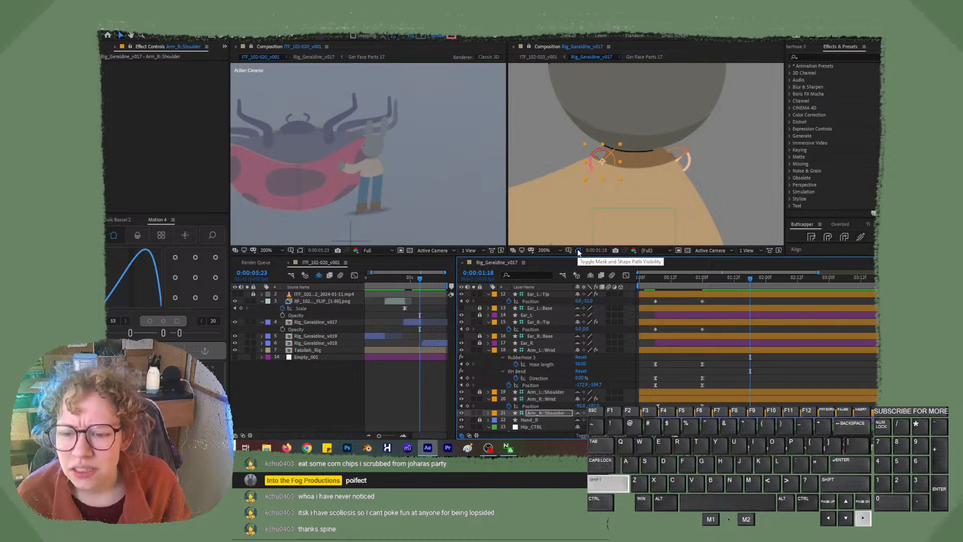
key("shift+Right")
key("shift+Up")
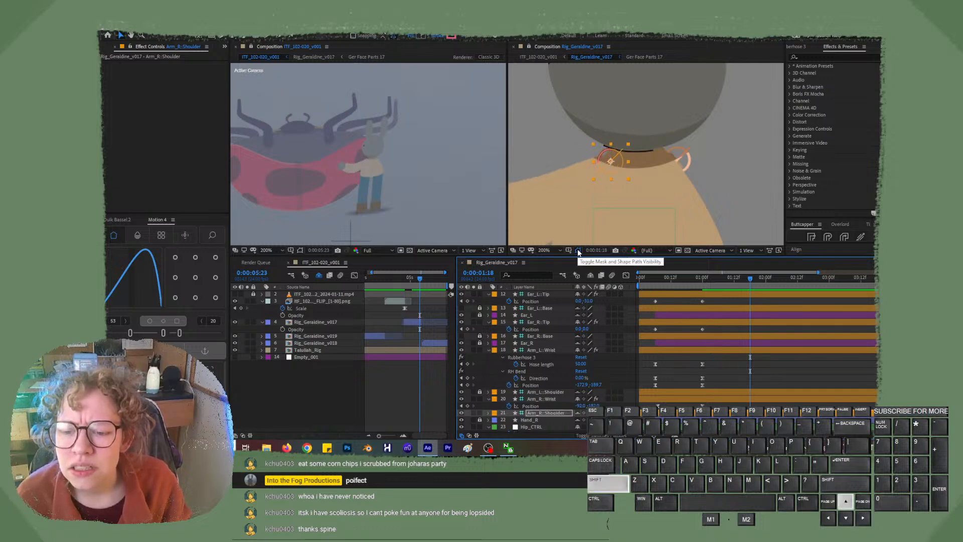
key("shift+Right")
key("shift+Right")
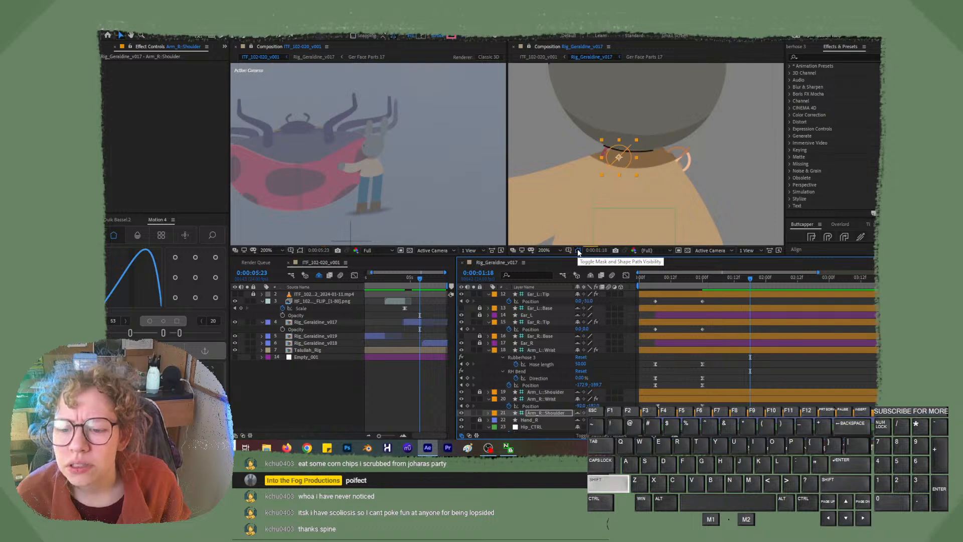
key("shift+Up")
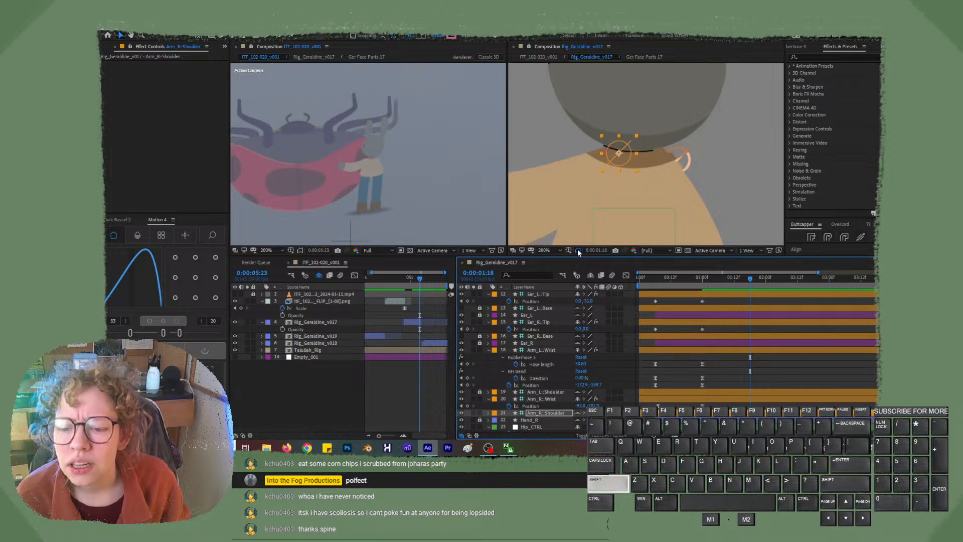
key("shift+Down")
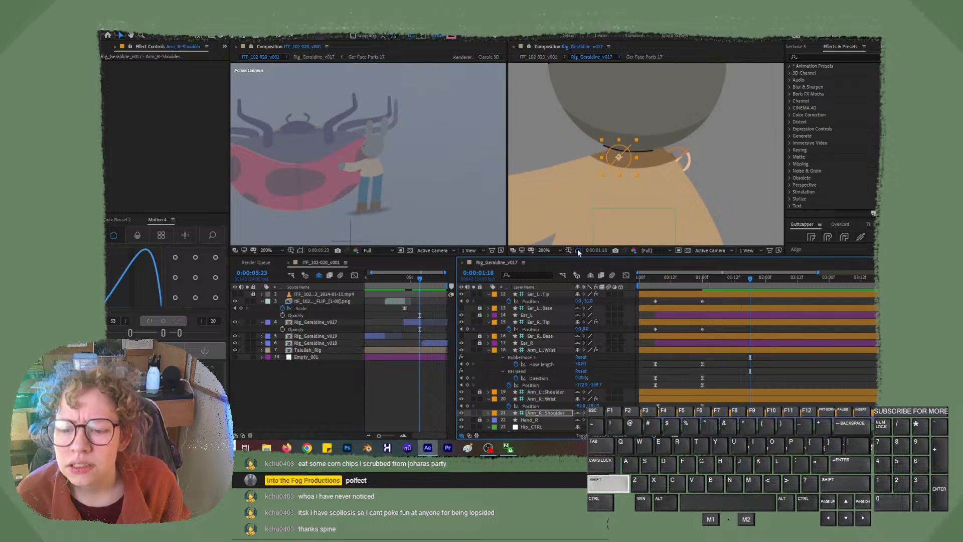
key("Up")
key("Up")
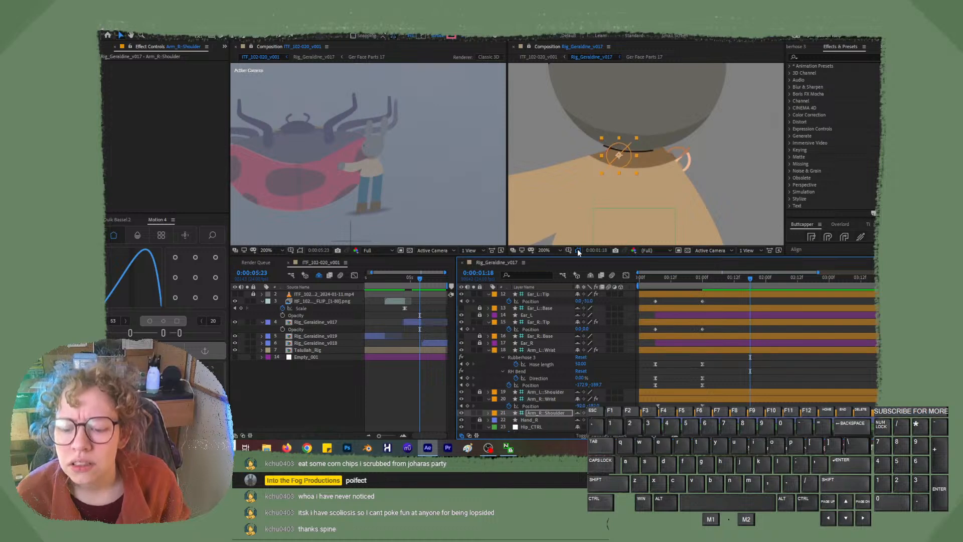
key("Up")
key("Up")
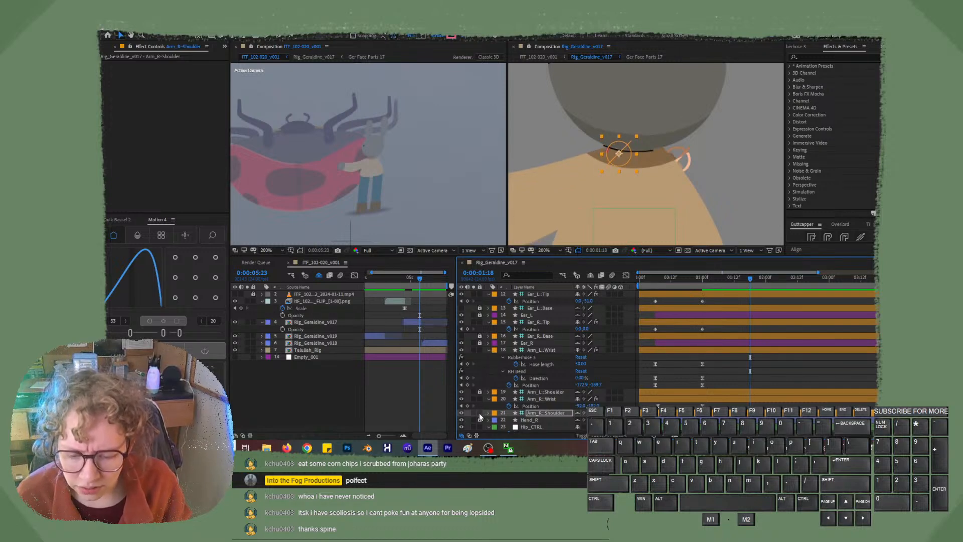
left_click(480, 414)
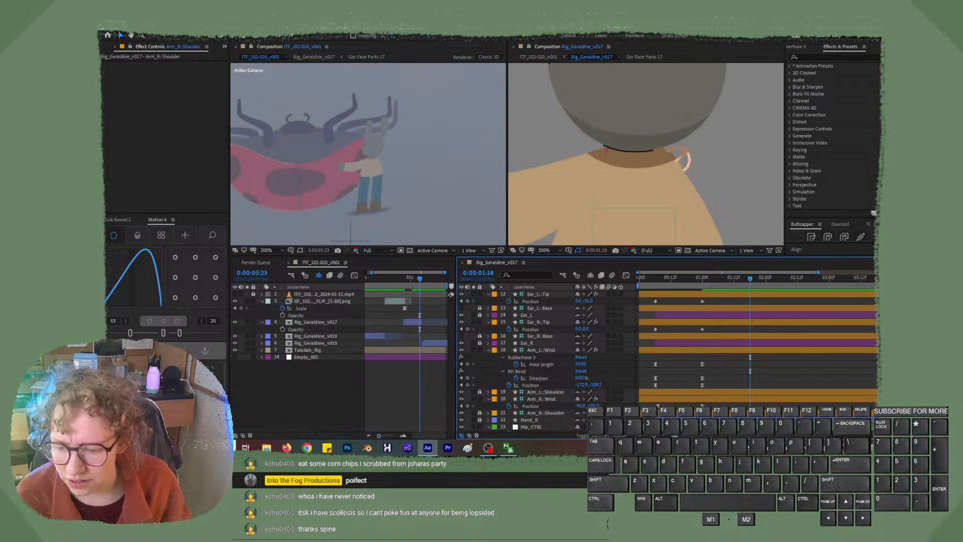
Play back the arm movement from 0:00:00:04 with the whole character in view.
left_click(684, 280)
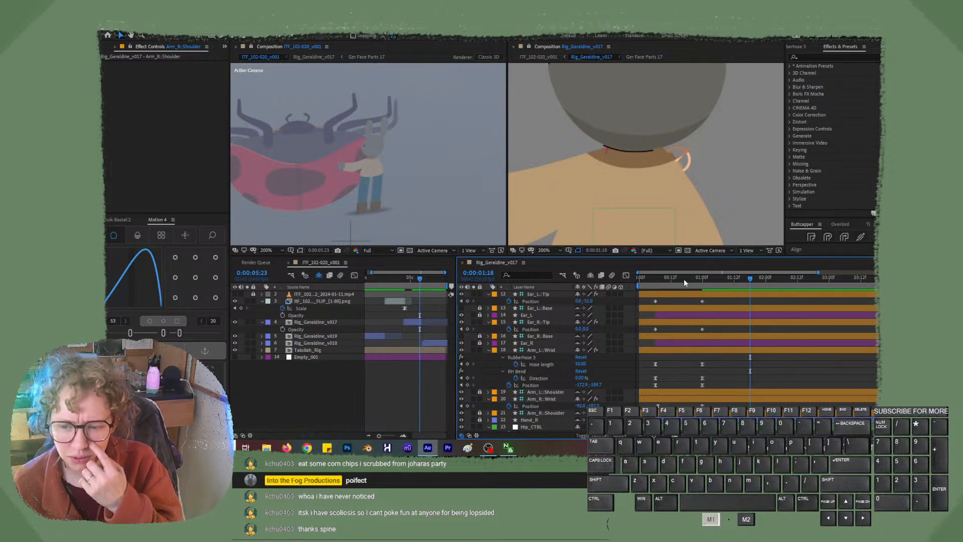
left_click_drag(684, 279, 650, 281)
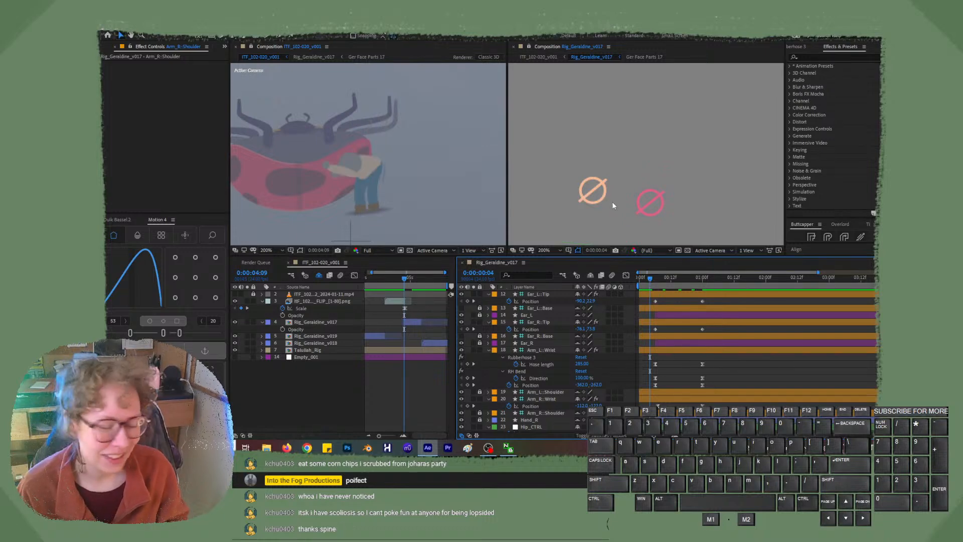
scroll(612, 200, "down", 2)
scroll(611, 200, "down", 2)
key("space")
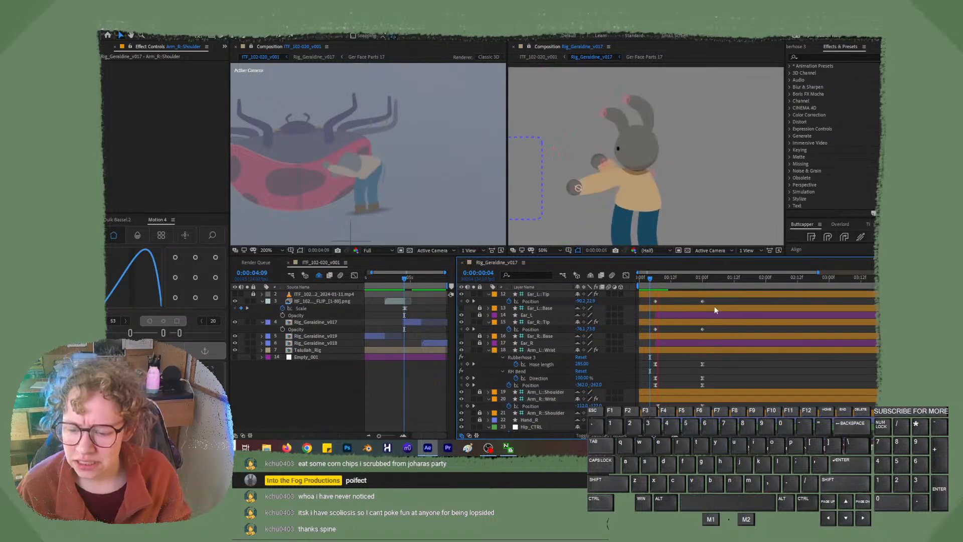
Play the Rig_Geraldine_v017 animation from its first frame and scrub between 0:00:00:06 and 0:00:01:23 to review the body and arm movement.
key("space")
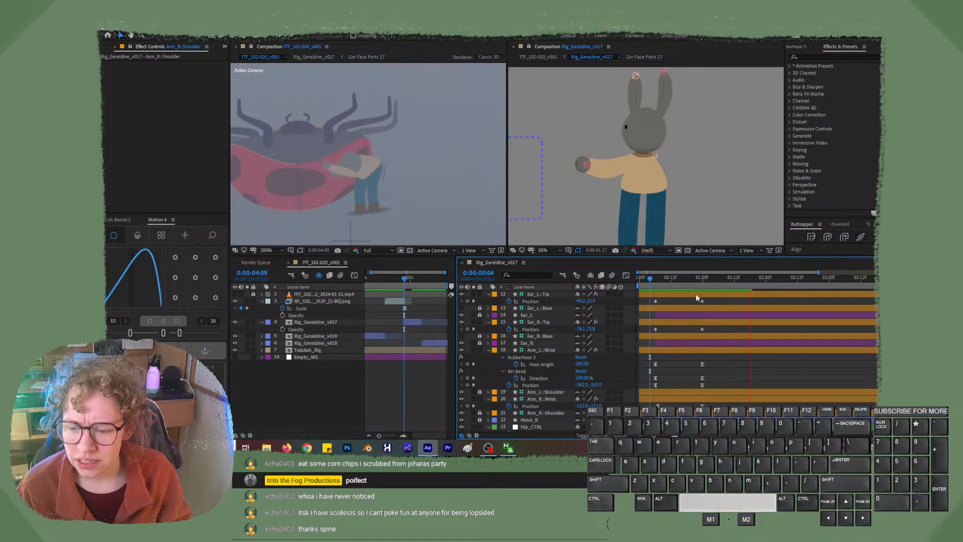
left_click(639, 279)
key("space")
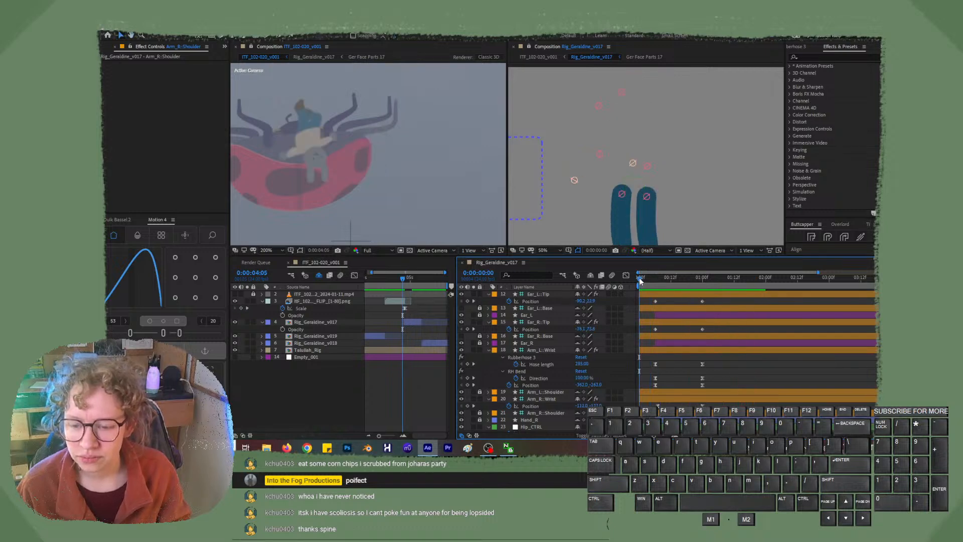
key("space")
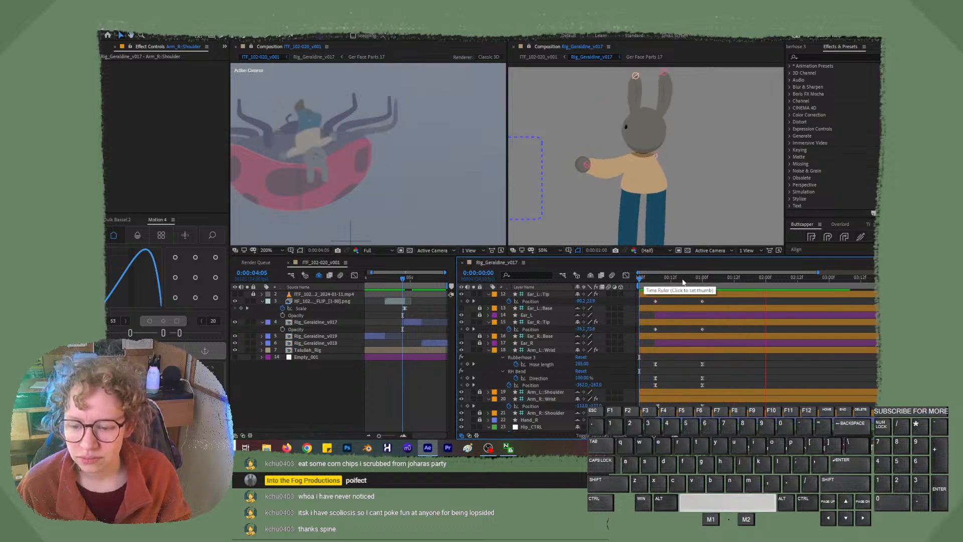
left_click(667, 279)
left_click_drag(667, 282, 699, 286)
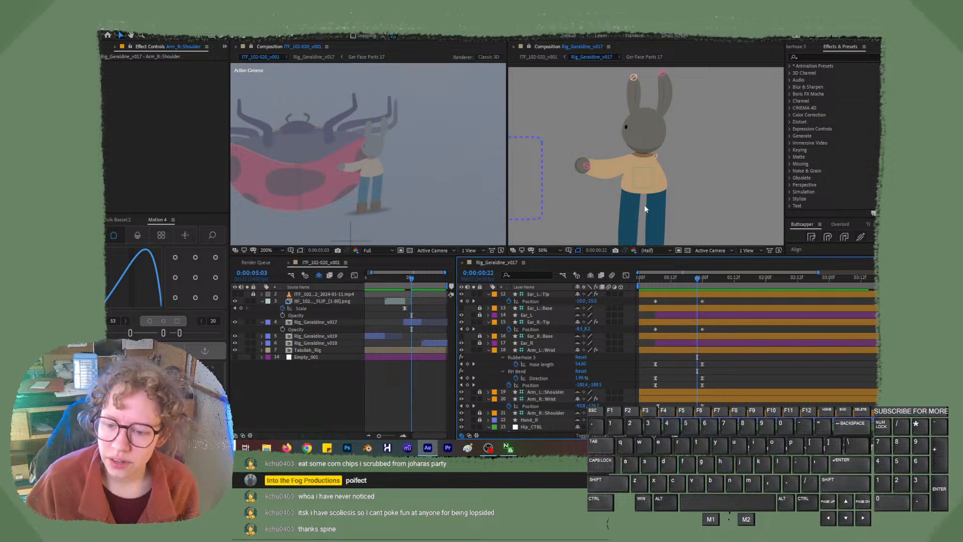
left_click(672, 283)
left_click_drag(672, 282, 654, 281)
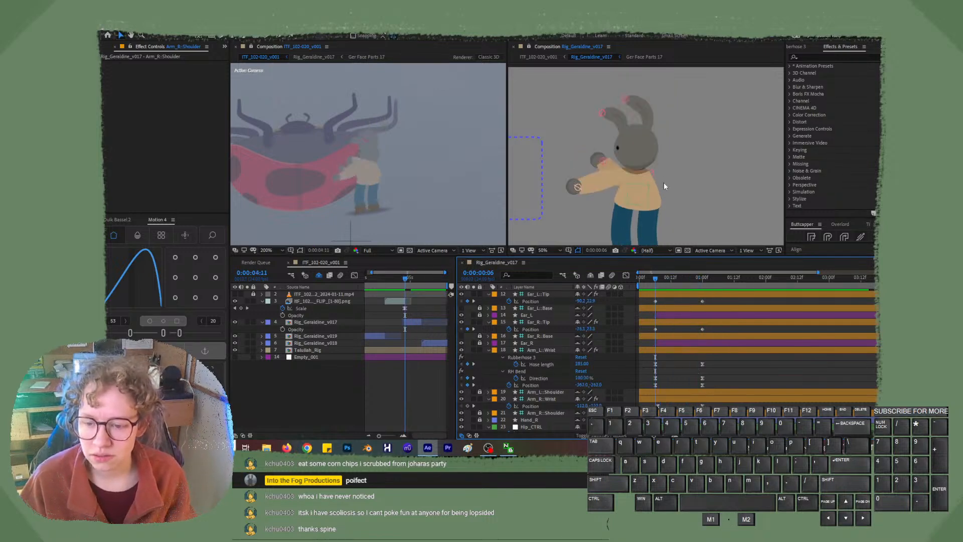
scroll(663, 182, "down", 2)
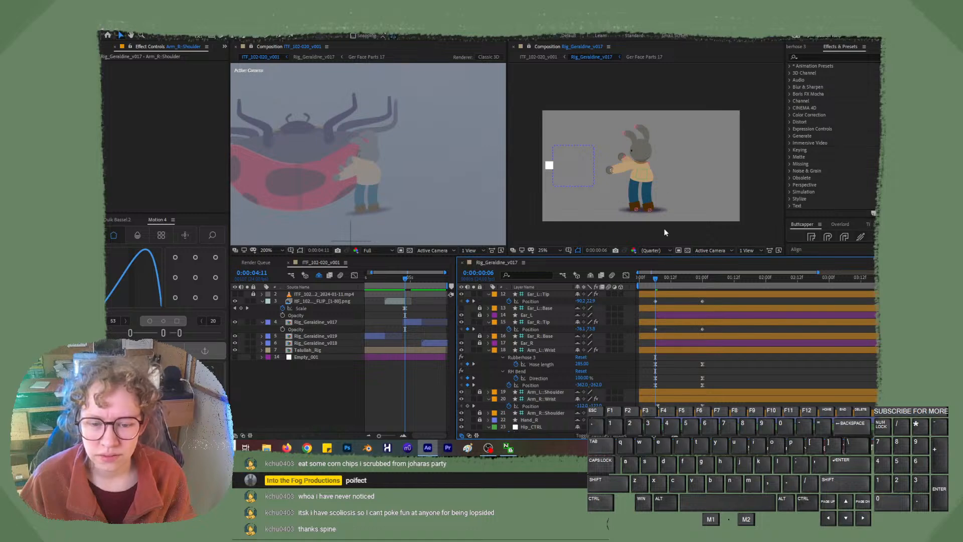
left_click_drag(659, 281, 766, 278)
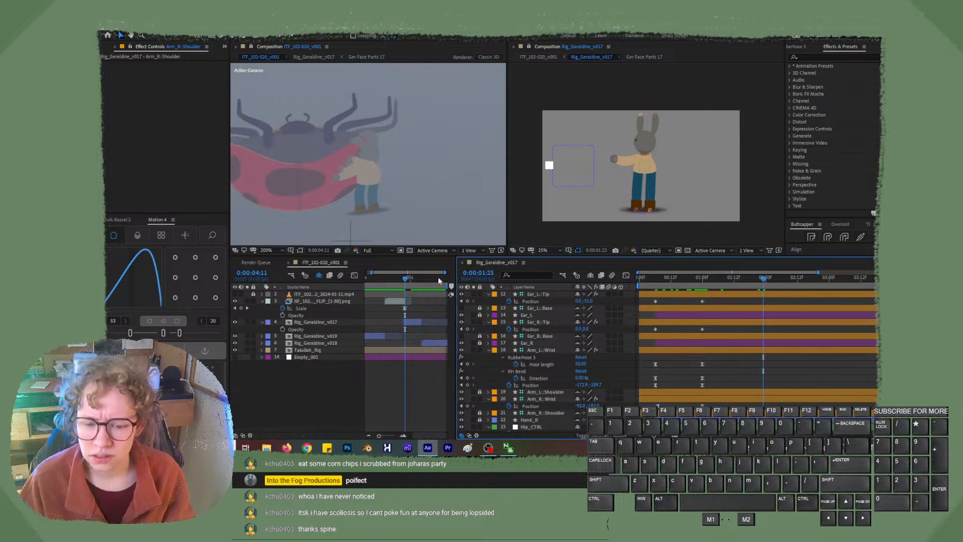
Go to 0:00:06:00 in ITF_102-020_v001, hide the rig's shy layers and start Position keyframes on FACE_CTRL at rig time 0:00:01:19.
left_click(421, 279)
left_click_drag(421, 281, 419, 281)
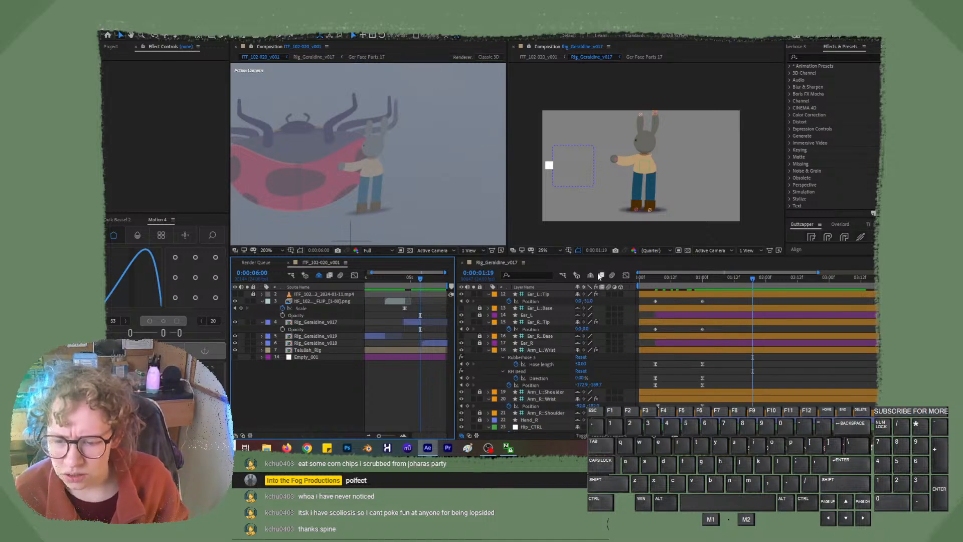
scroll(575, 332, "down", 5)
scroll(572, 328, "up", 5)
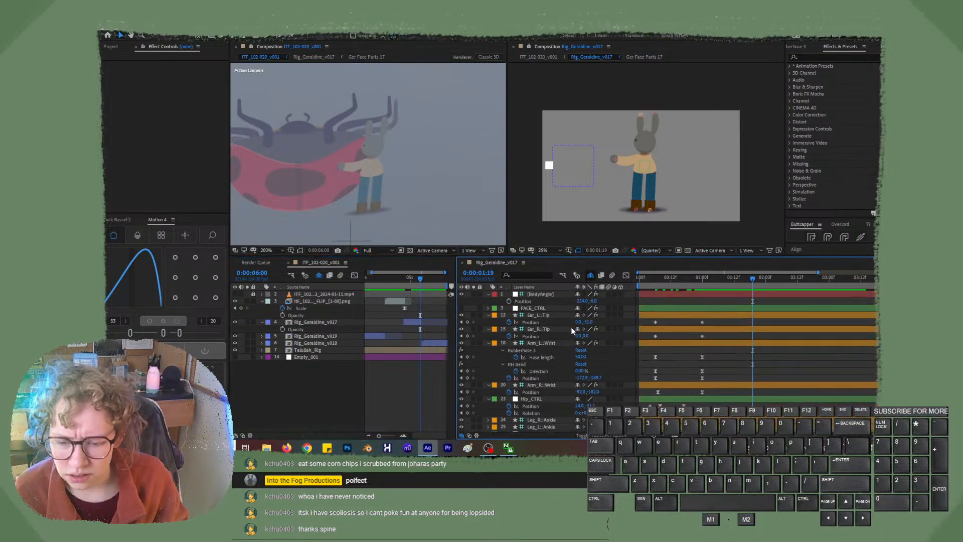
left_click(547, 307)
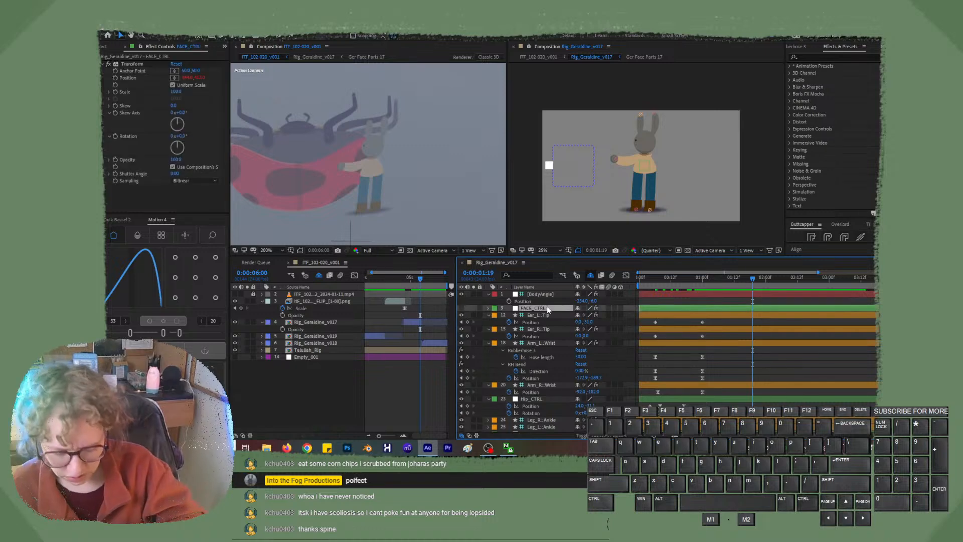
key("p")
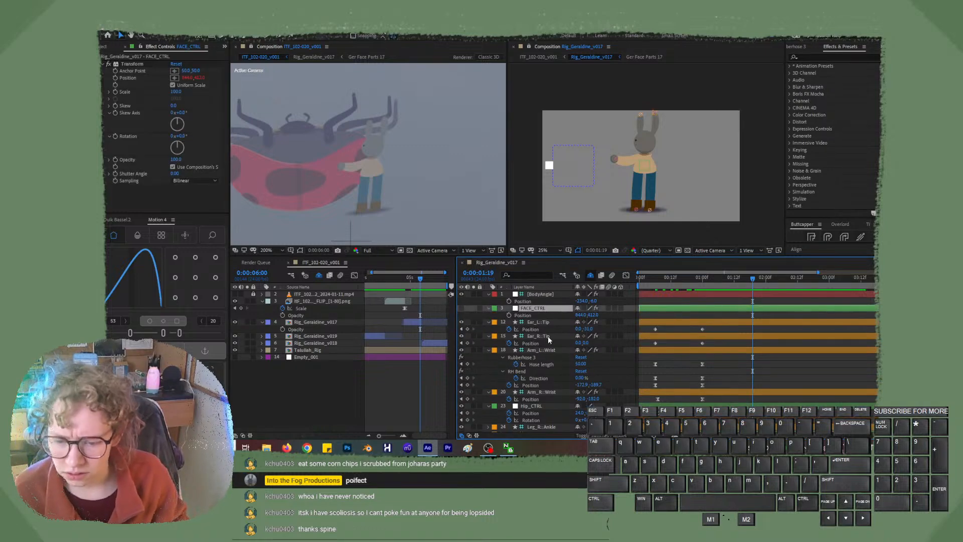
left_click(509, 315)
Add a FACE_CTRL Position keyframe at 0:00:01:08 and shift the face toward a front view at the 0:00:01:19 keyframe.
left_click_drag(733, 278, 703, 280)
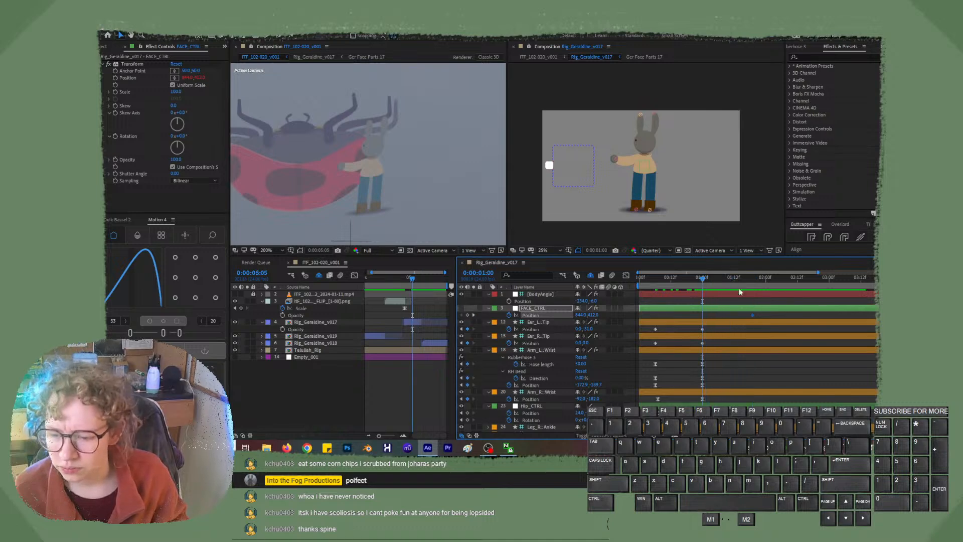
left_click_drag(718, 281, 722, 283)
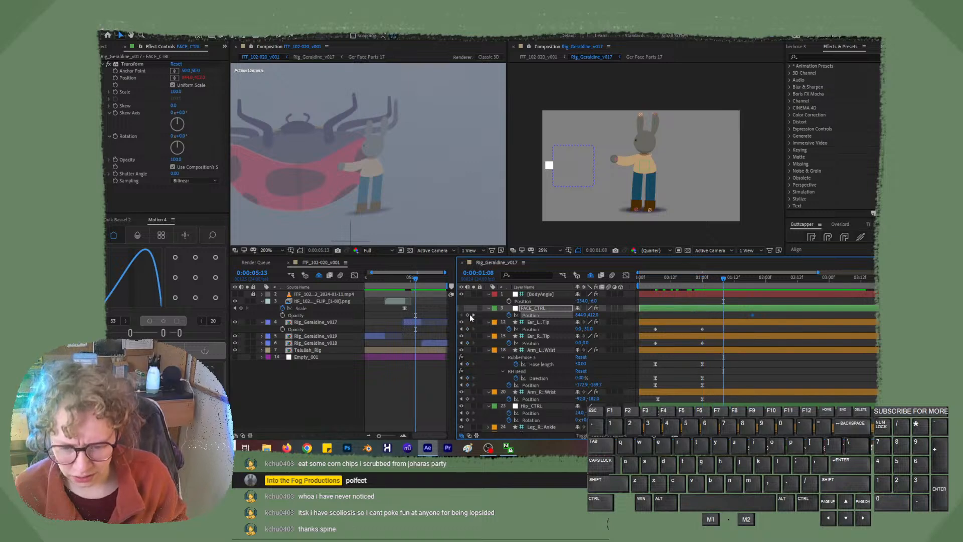
left_click(467, 315)
left_click(473, 315)
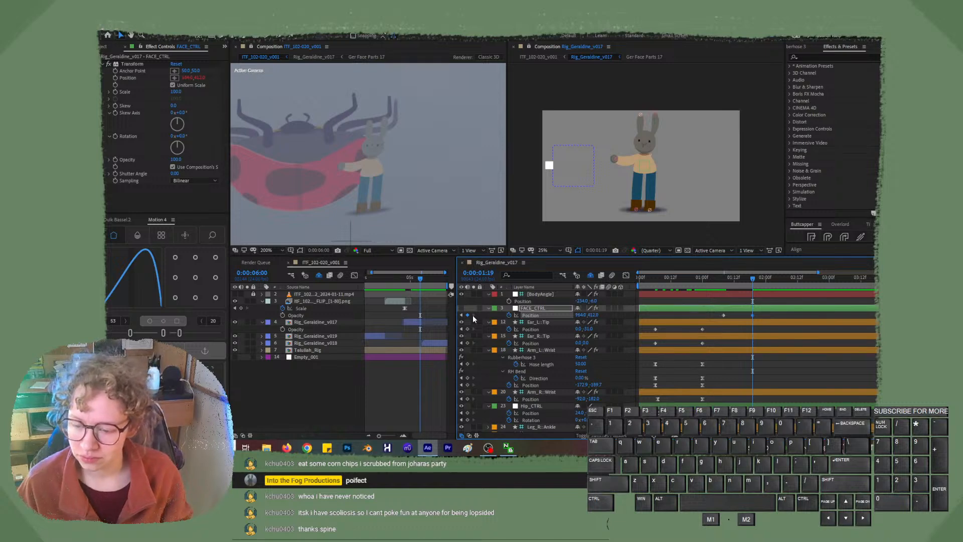
Go back to 0:00:00:20, reveal the rig's shy layers and unlock the Ear_L::Base layer.
left_click_drag(742, 276, 700, 284)
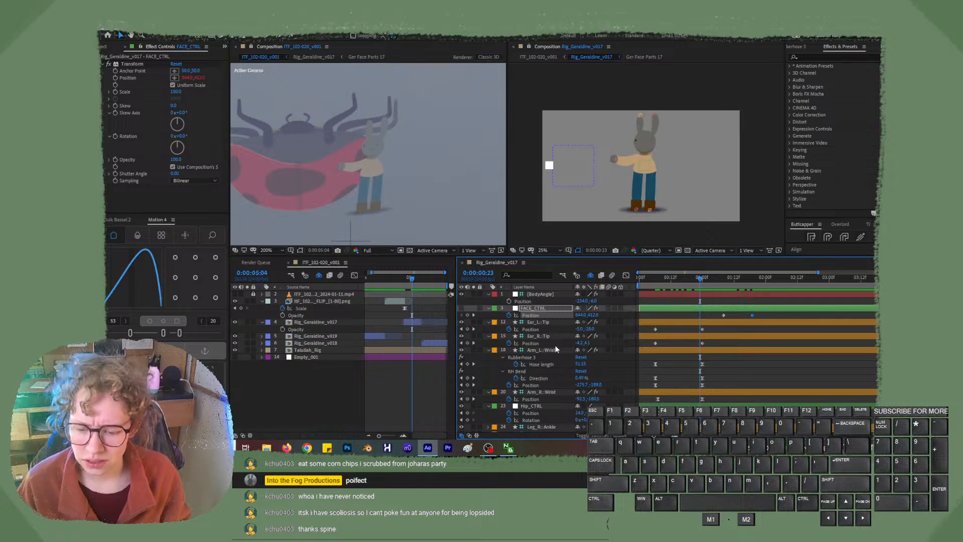
left_click(692, 279)
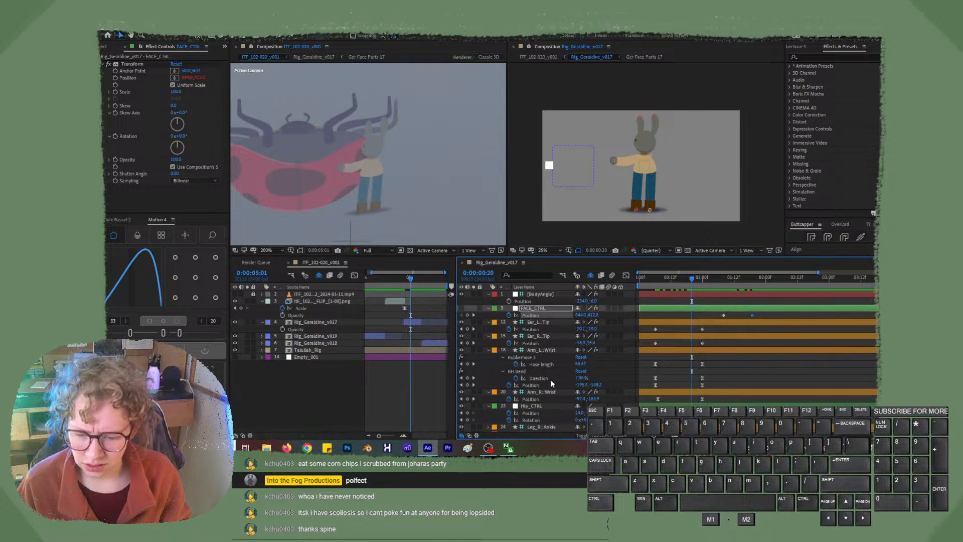
scroll(558, 393, "down", 2)
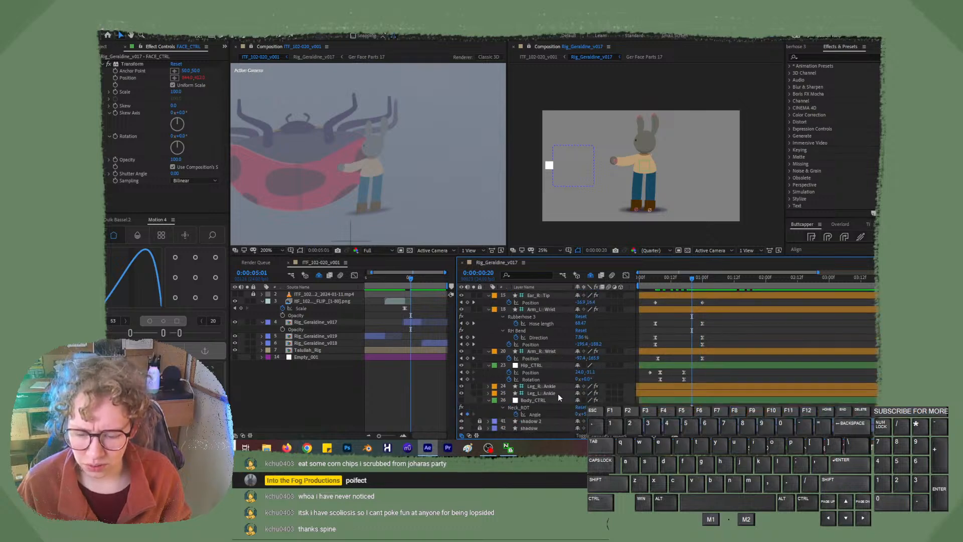
scroll(544, 369, "up", 4)
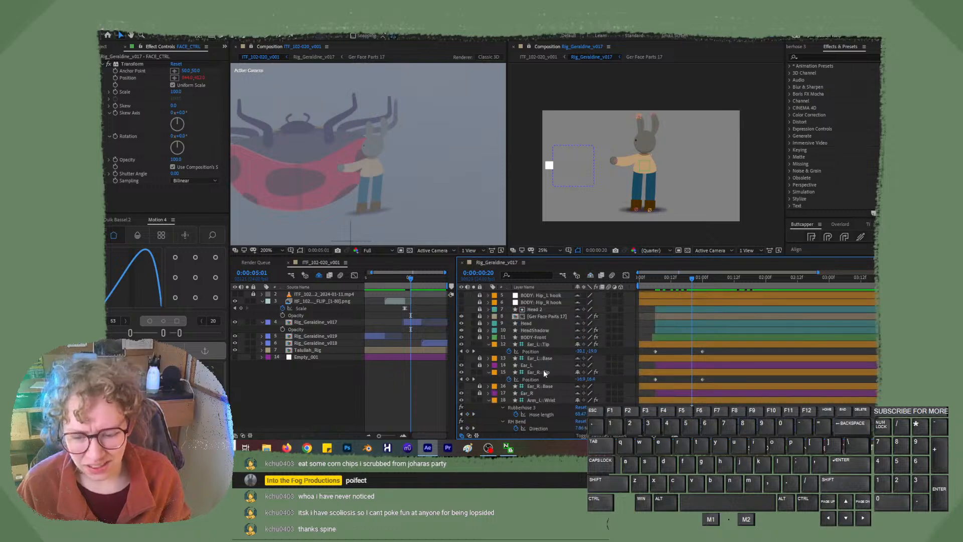
left_click(480, 358)
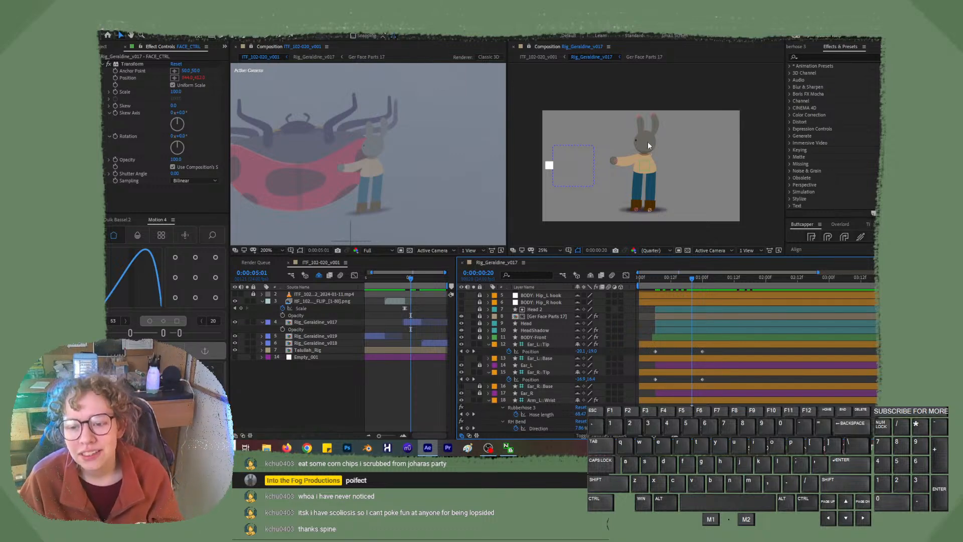
left_click(653, 115)
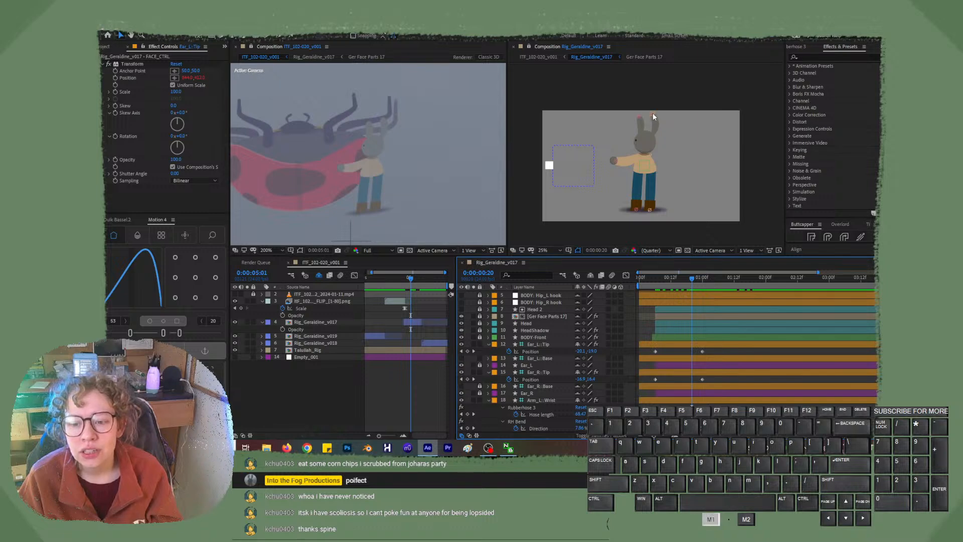
left_click(549, 166)
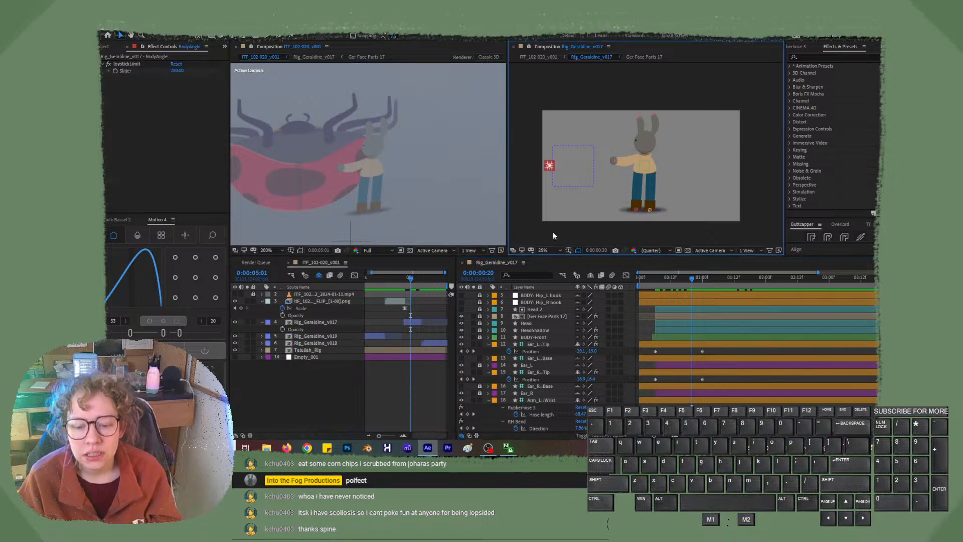
scroll(552, 339, "up", 3)
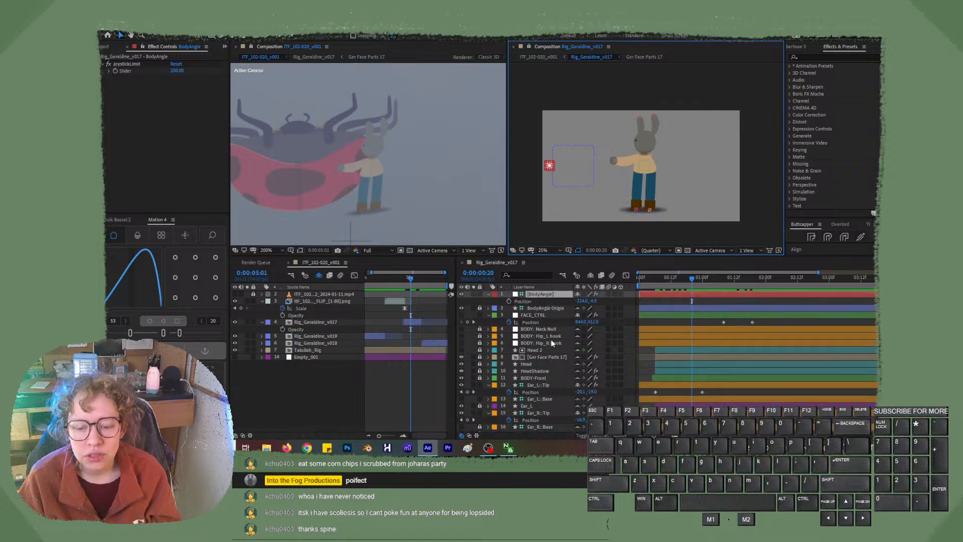
scroll(551, 339, "down", 1)
scroll(550, 339, "down", 1)
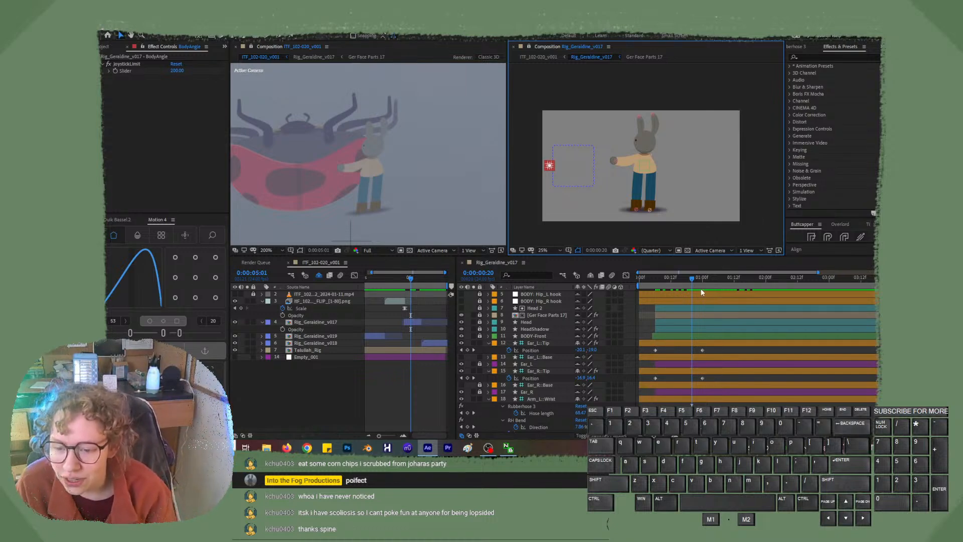
At 0:00:00:17, check Ear_L::Tip and Ear_L::Base, then unlock Ear_R::Base and nudge it.
left_click(652, 114)
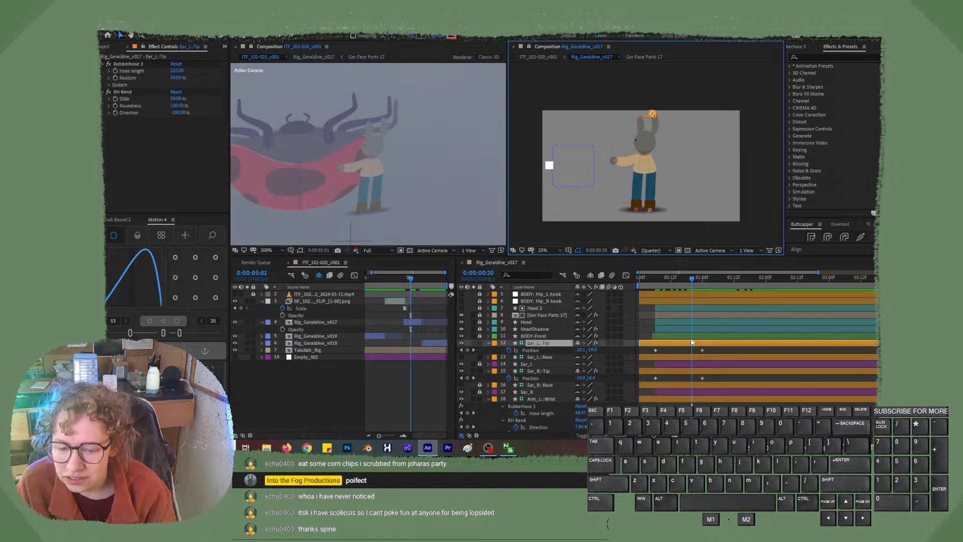
left_click(685, 279)
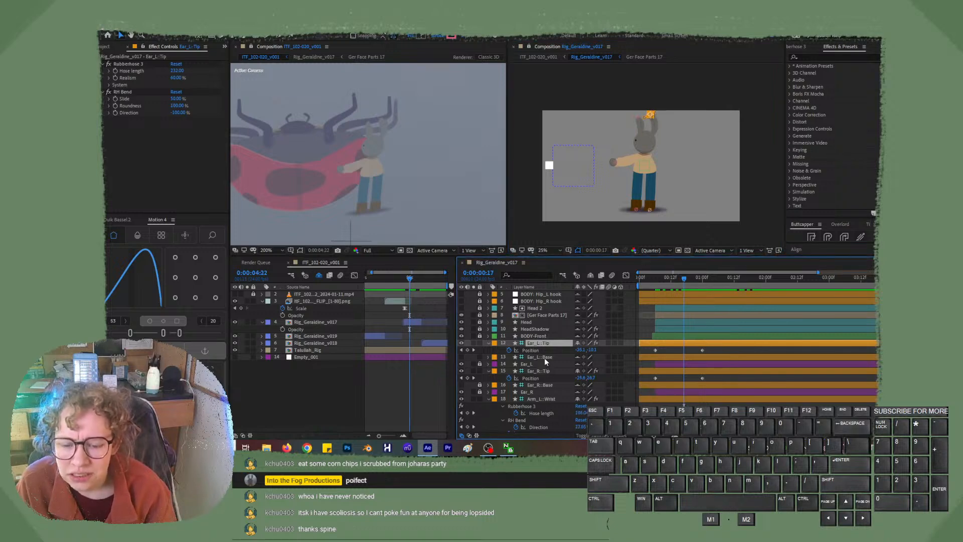
left_click(544, 357)
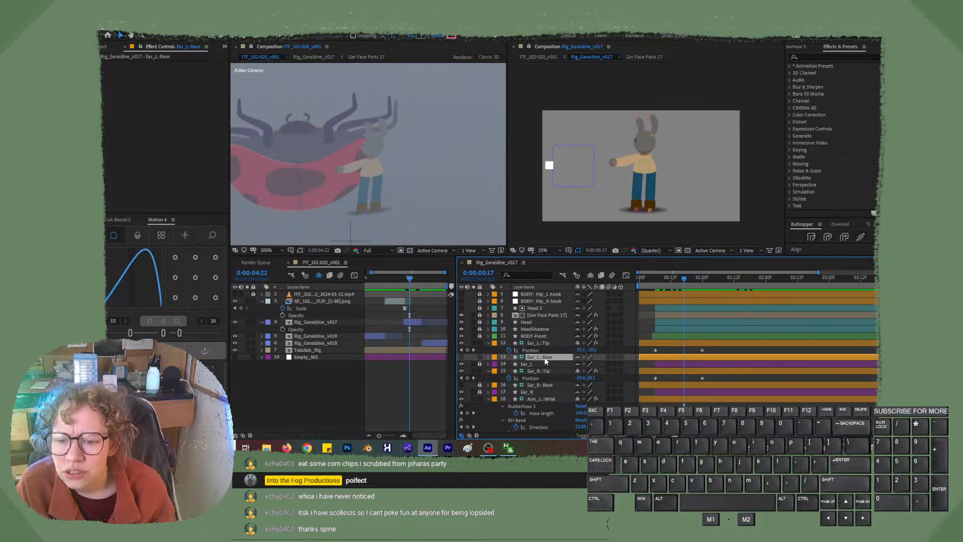
left_click(548, 384)
left_click(483, 385)
left_click(541, 384)
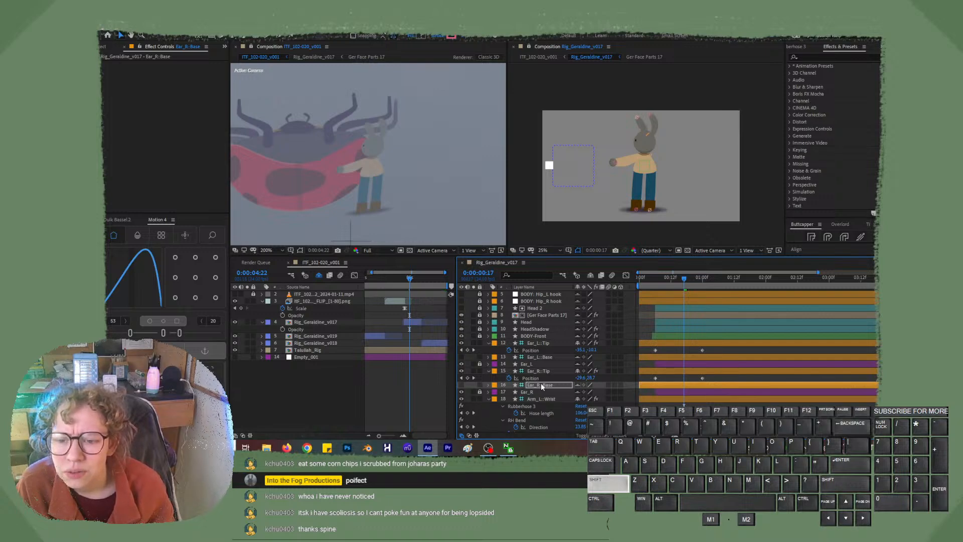
Set the Rubberhose hose length of Ear_L::Tip to 220.
left_click(649, 113)
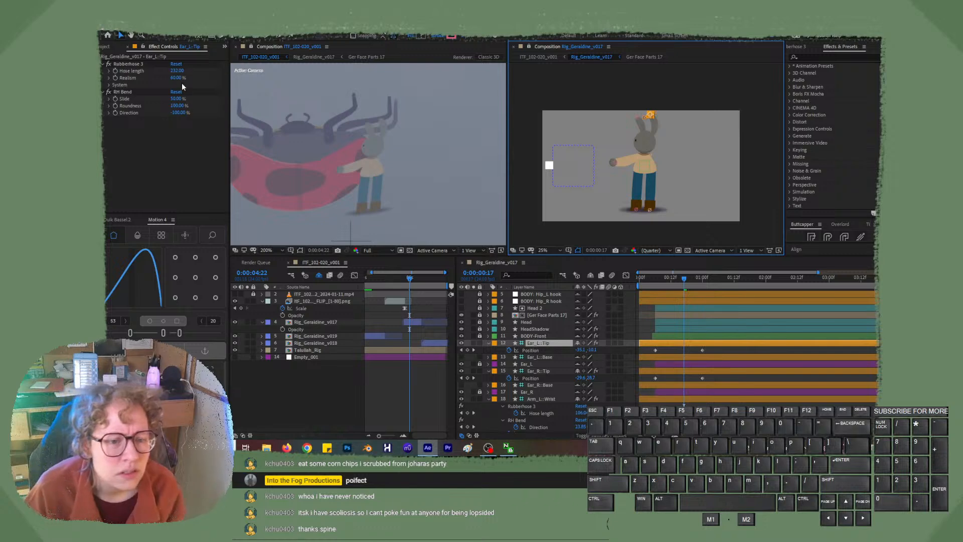
left_click(176, 70)
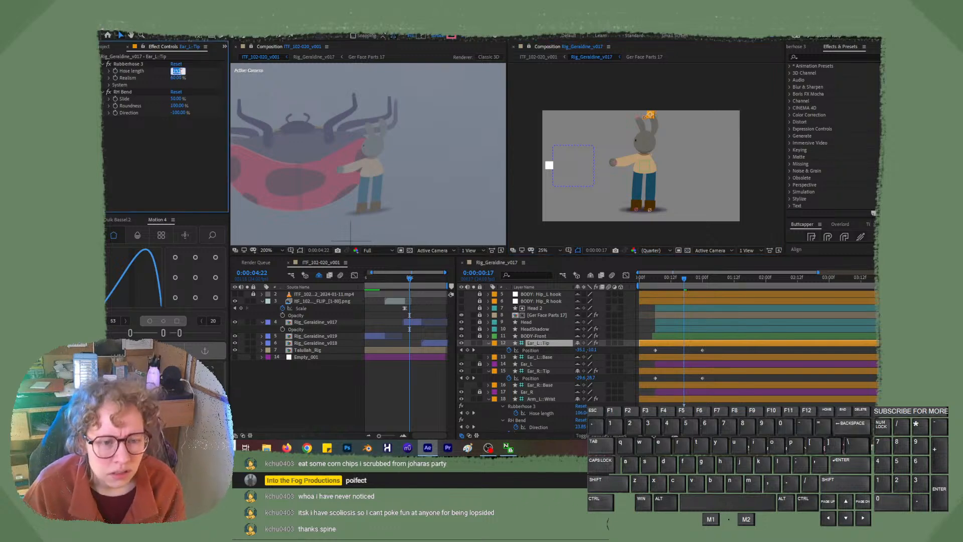
type("220")
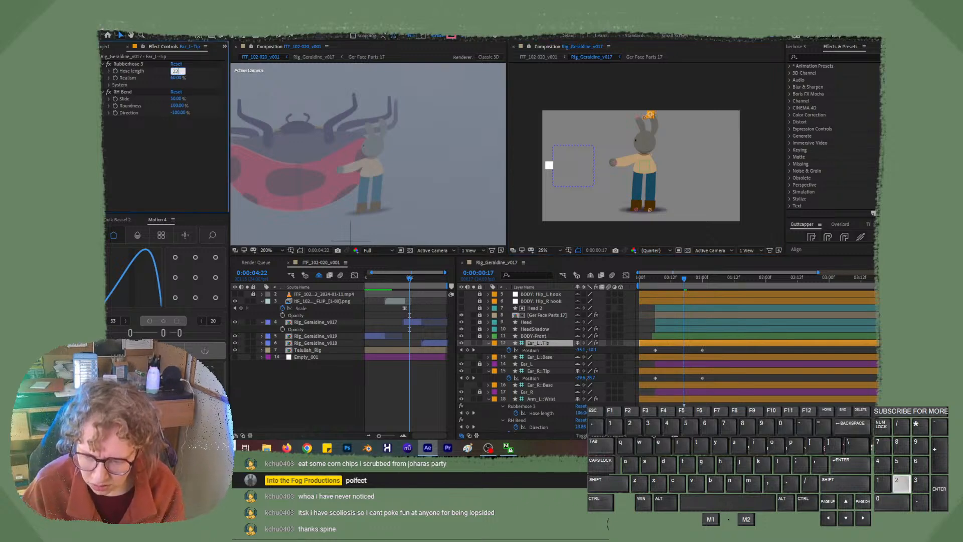
key("Return")
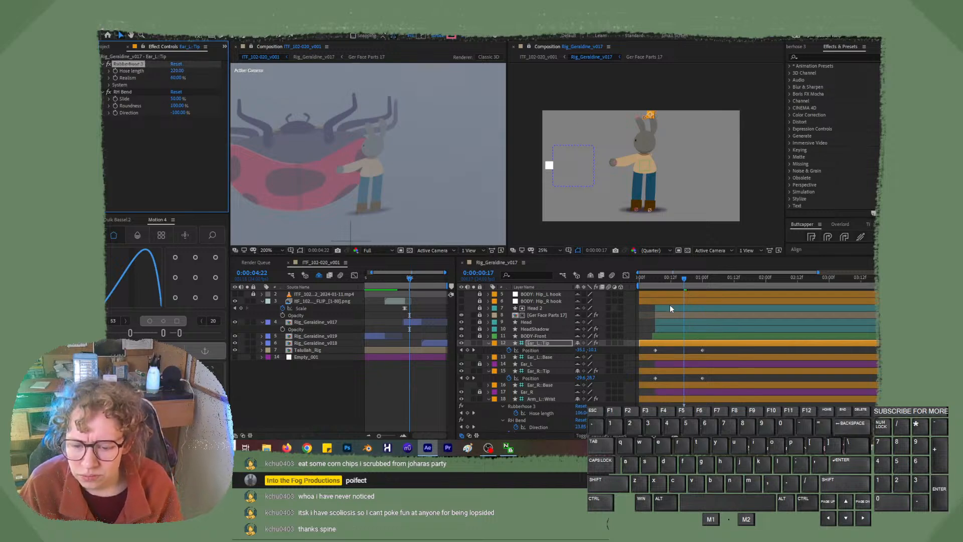
Move Ear_L::Tip down at the 0:00:00:06 keyframe and readjust its Rubberhose hose length.
left_click_drag(670, 284, 656, 284)
key("shift+Down")
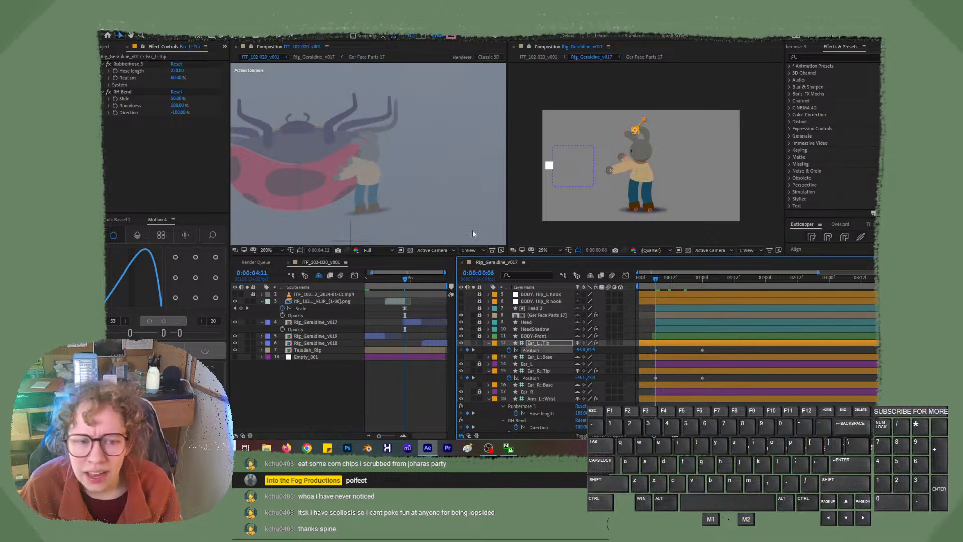
left_click(173, 70)
left_click_drag(173, 71, 157, 71)
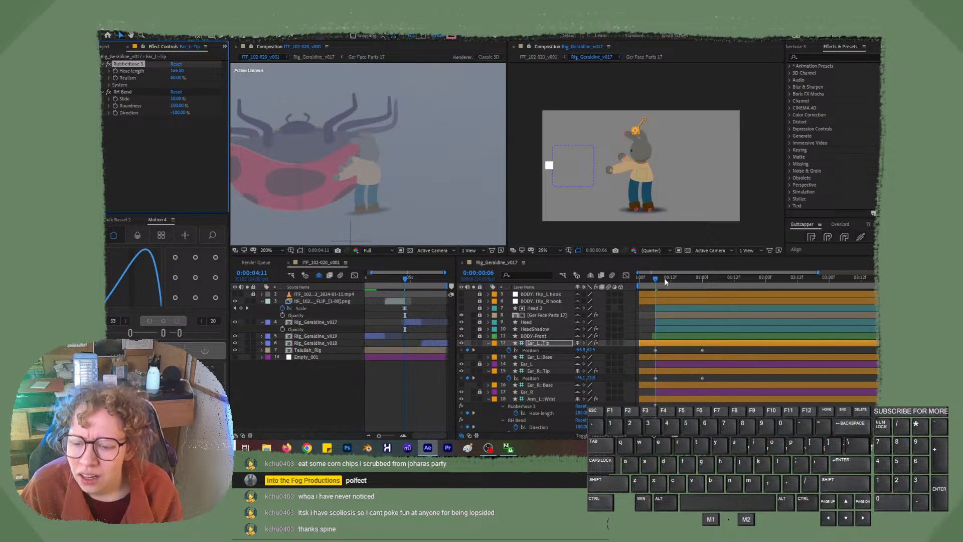
Move Ear_L::Tip slightly down at the 0:00:01:00 Position keyframe.
left_click_drag(666, 277, 703, 282)
key("period")
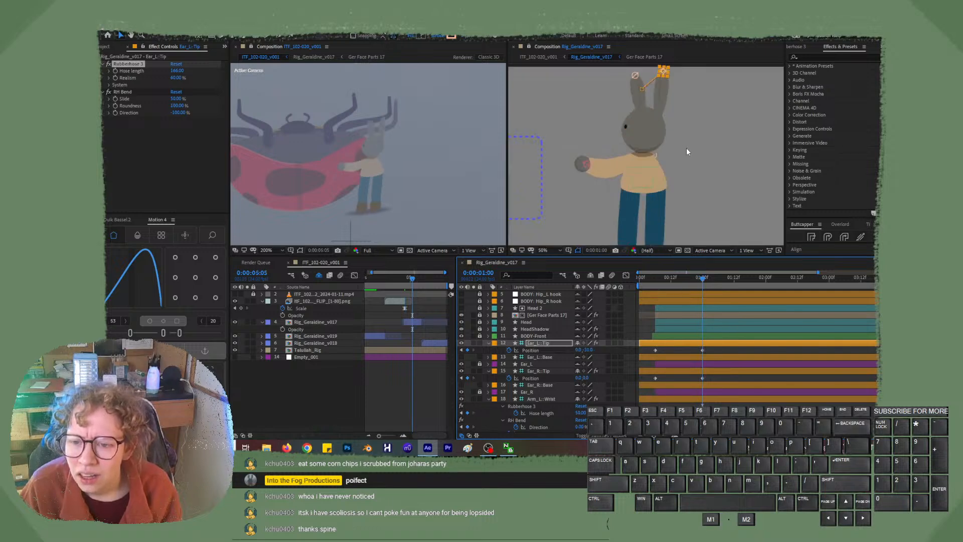
key("shift+Down")
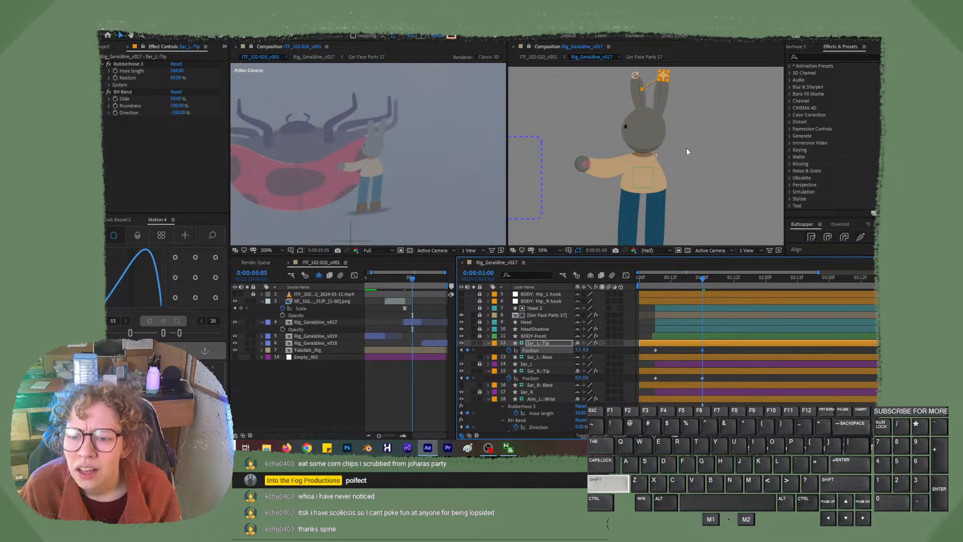
Fine-tune the vertical position of Ear_L::Tip at 0:00:01:00, nudging it down and back up.
key("shift+Down")
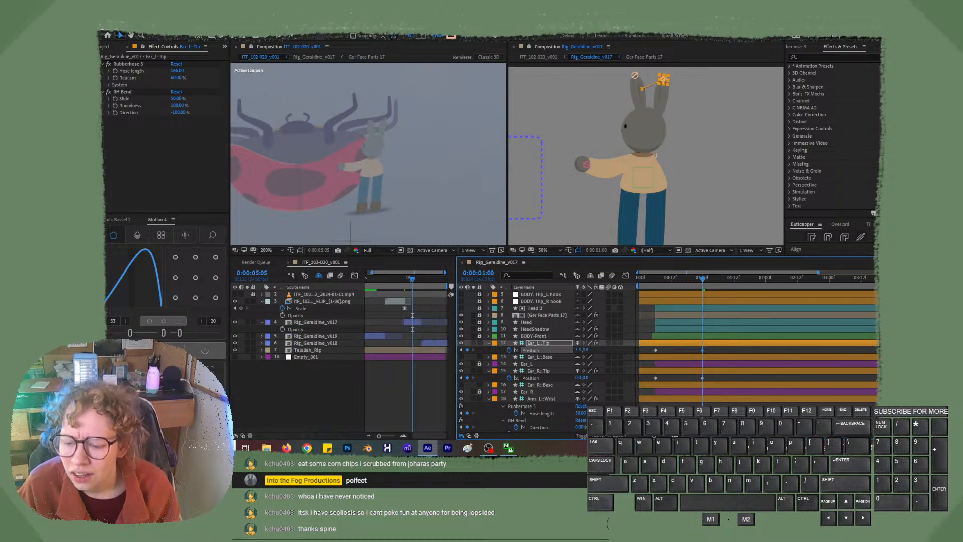
left_click(768, 417)
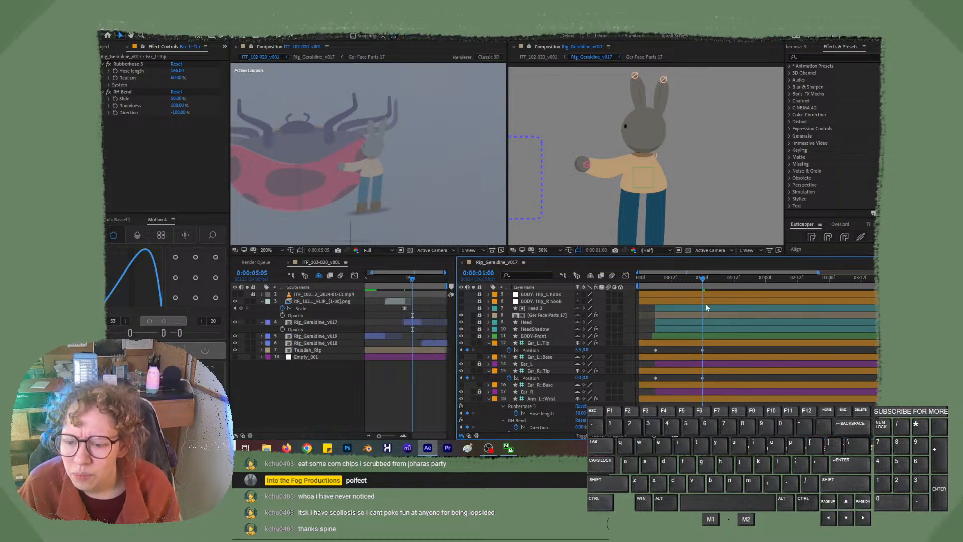
left_click(702, 343)
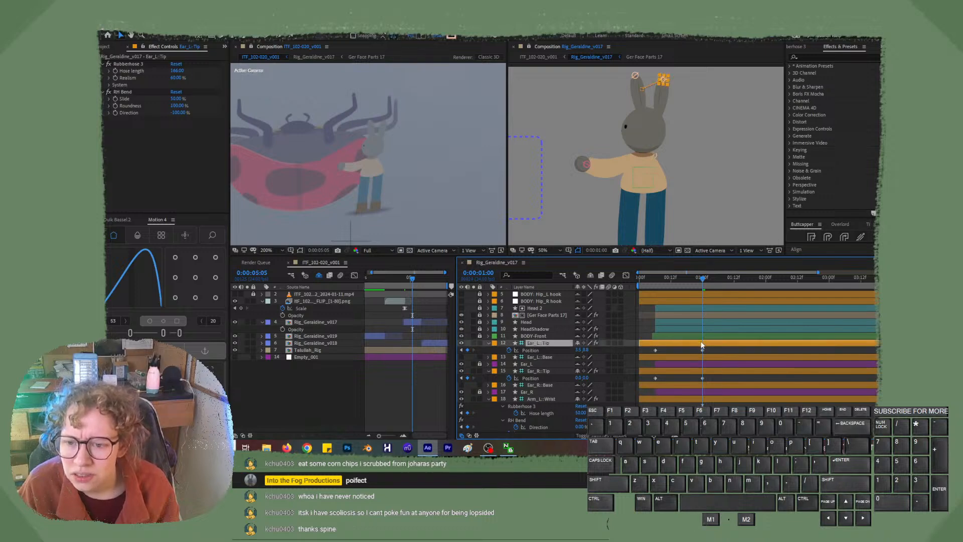
key("shift+Up")
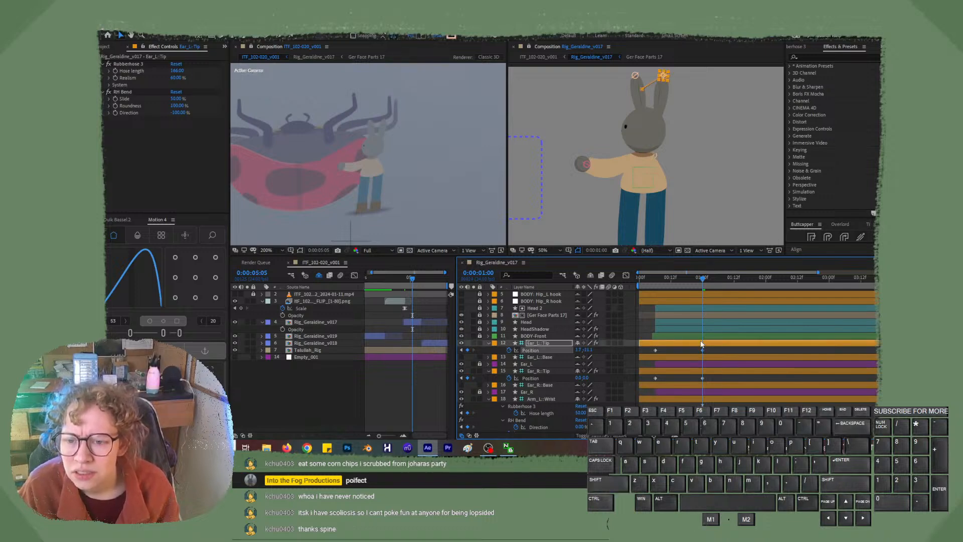
left_click(732, 417)
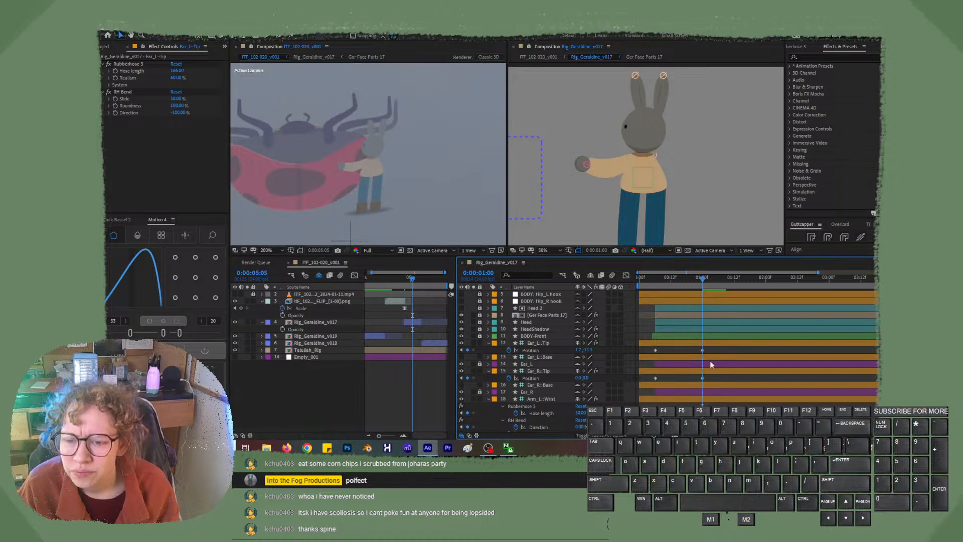
Preview the ear and body animation from about 0:00:00:02.
left_click(684, 276)
left_click_drag(665, 282, 646, 288)
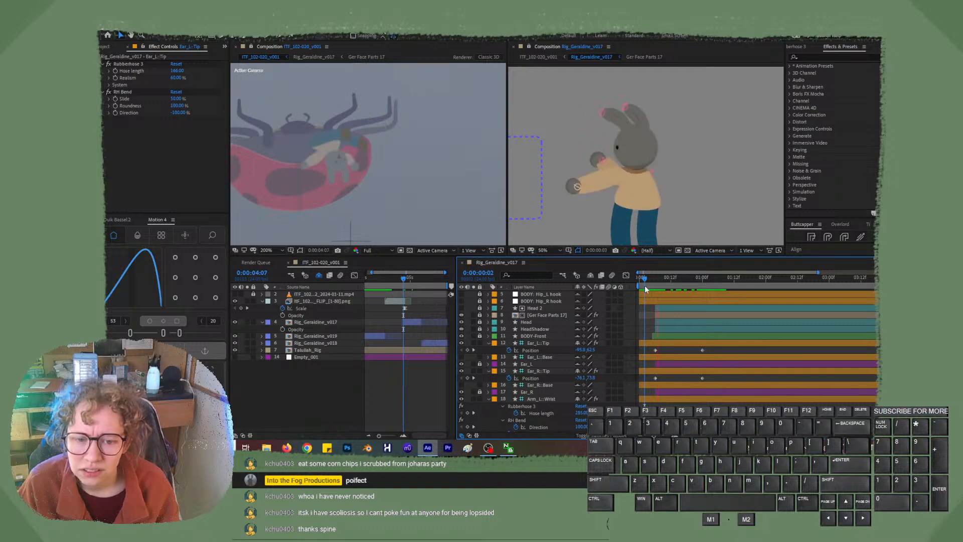
key("space")
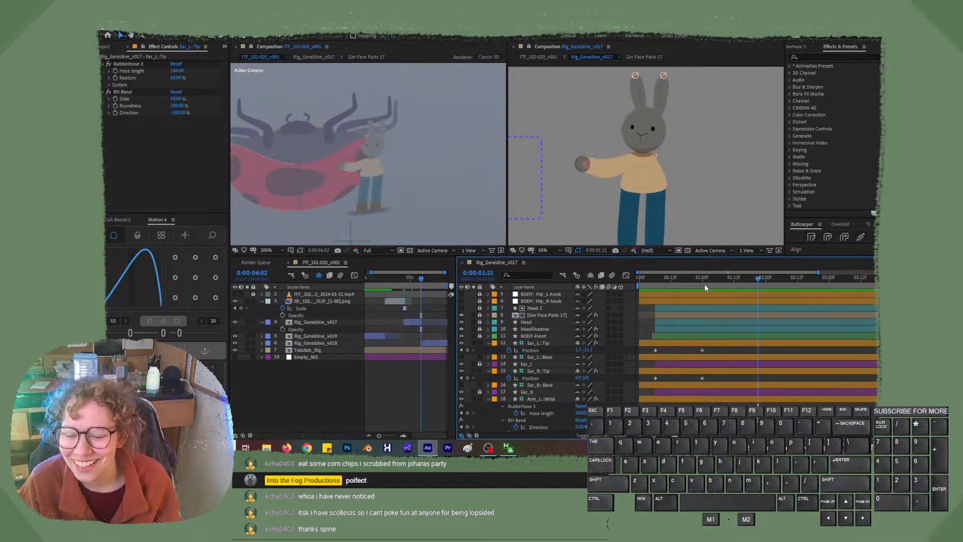
At 0:00:00:06, reveal the Position properties of Ear_L::Base and Ear_R::Base and hide the shy layers.
left_click_drag(703, 284, 654, 284)
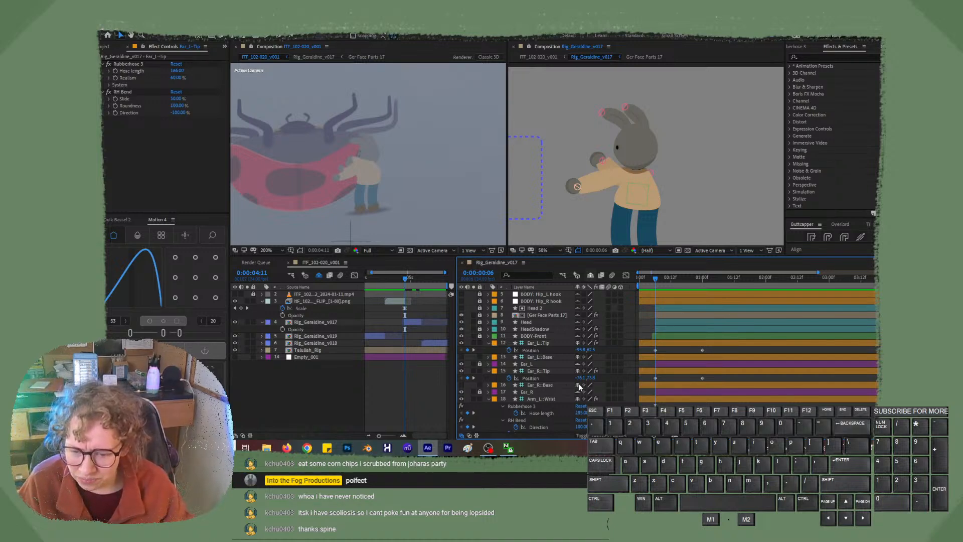
left_click(554, 356)
left_click(558, 383, "ctrl")
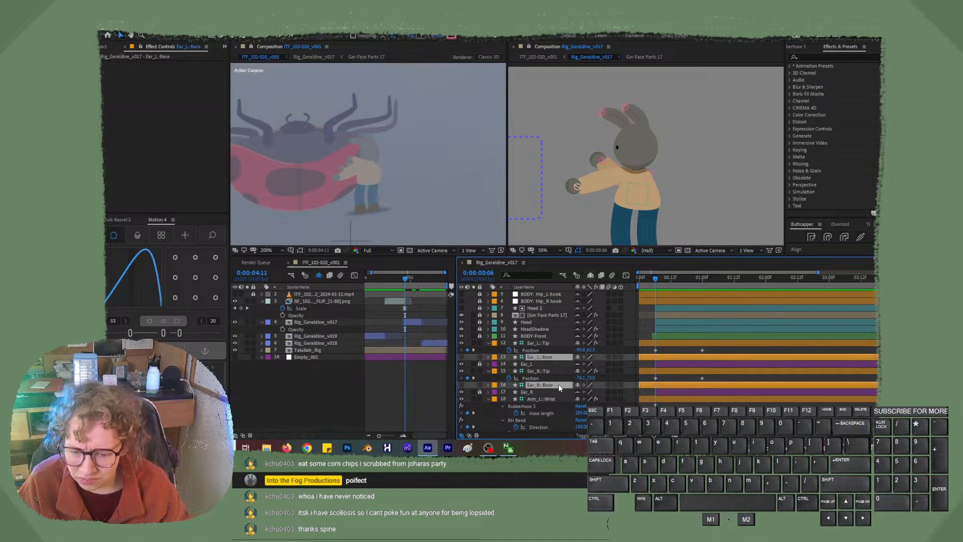
key("p")
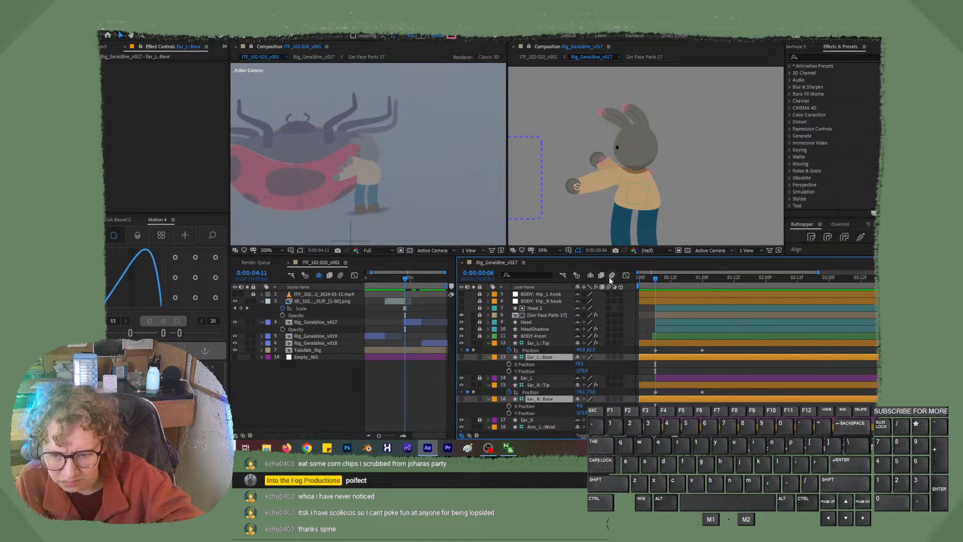
left_click(590, 277)
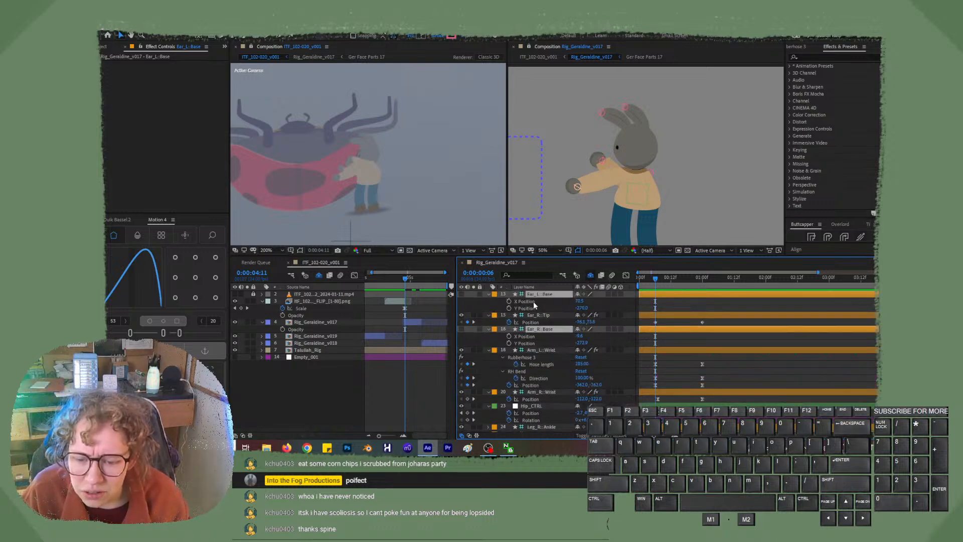
left_click(509, 301)
left_click(509, 336)
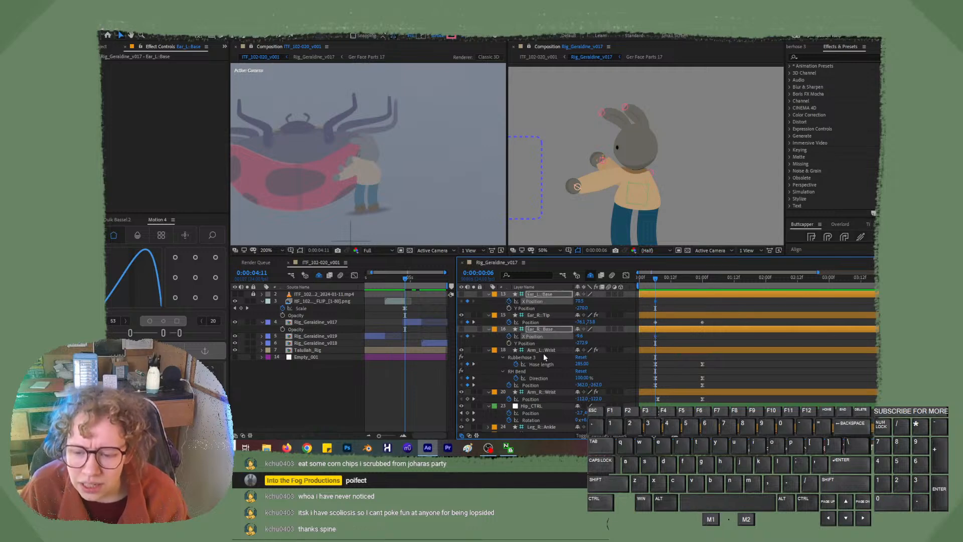
left_click(676, 342)
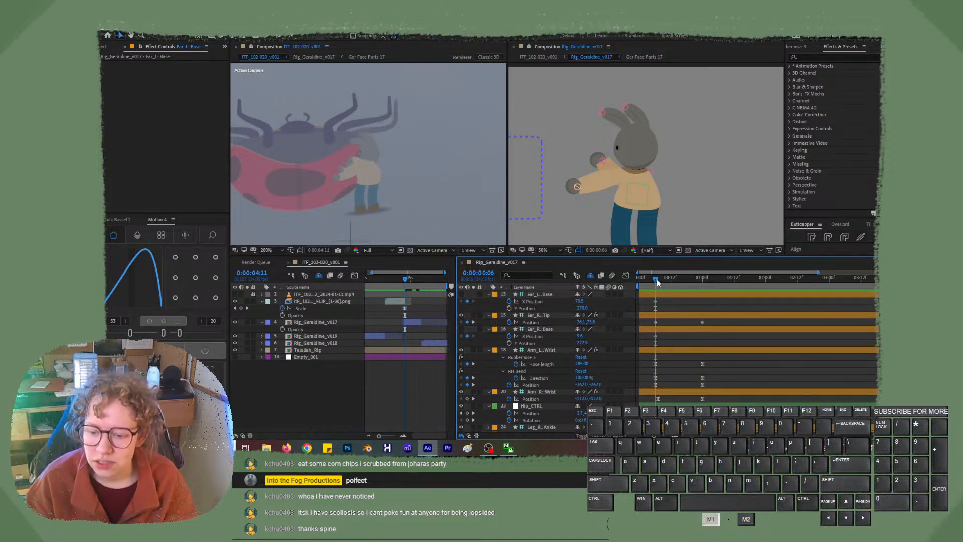
scroll(663, 348, "up", 3)
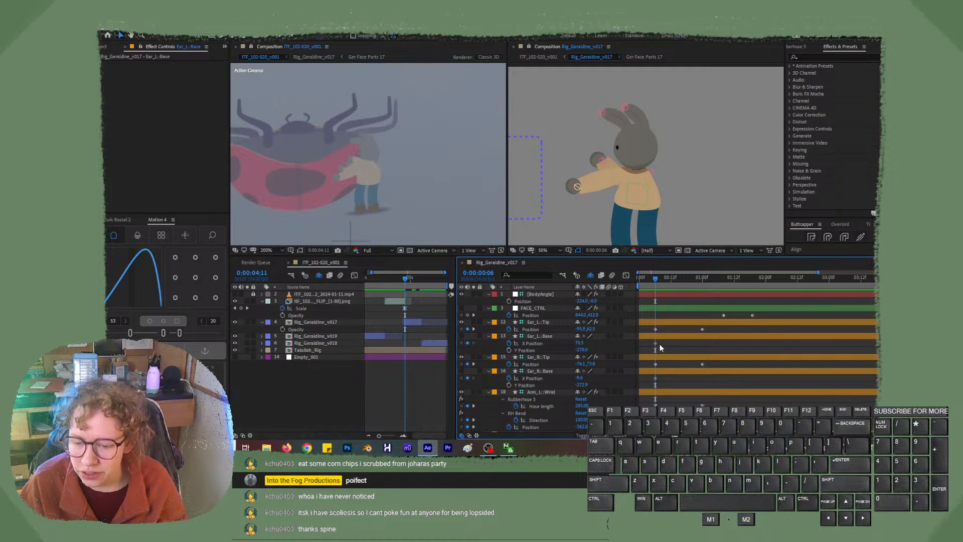
left_click(511, 343)
left_click(512, 379)
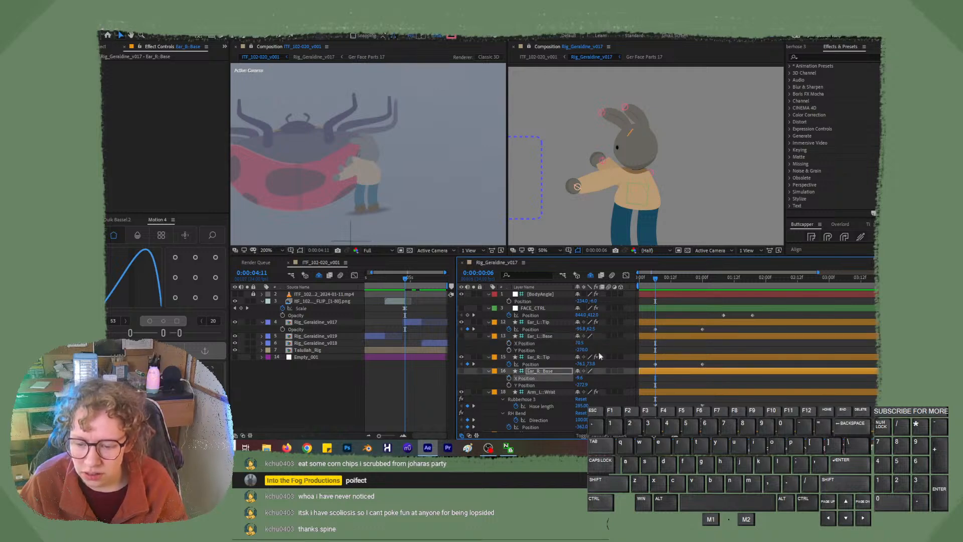
At 0:00:01:08, start X Position keyframes on Ear_R::Base and Ear_L::Base.
left_click_drag(712, 278, 723, 277)
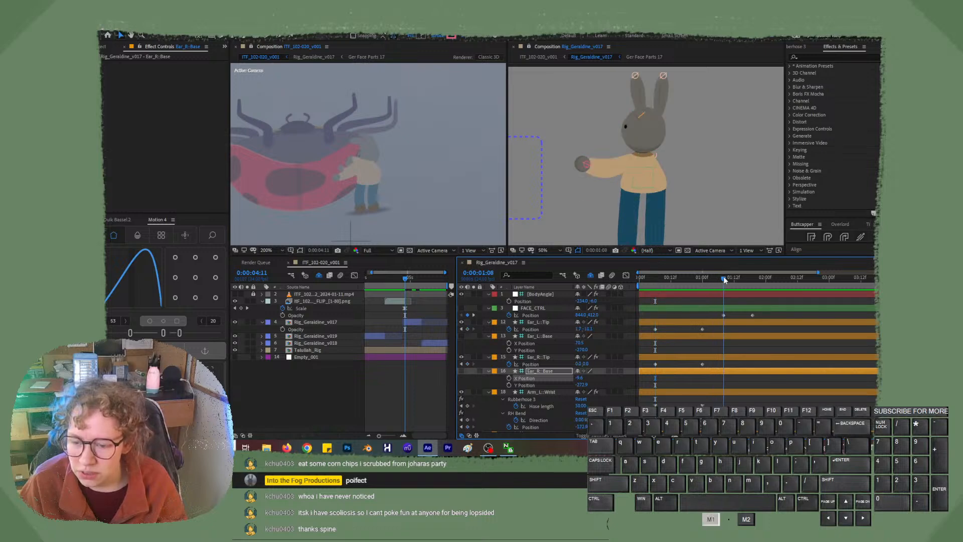
left_click(509, 379)
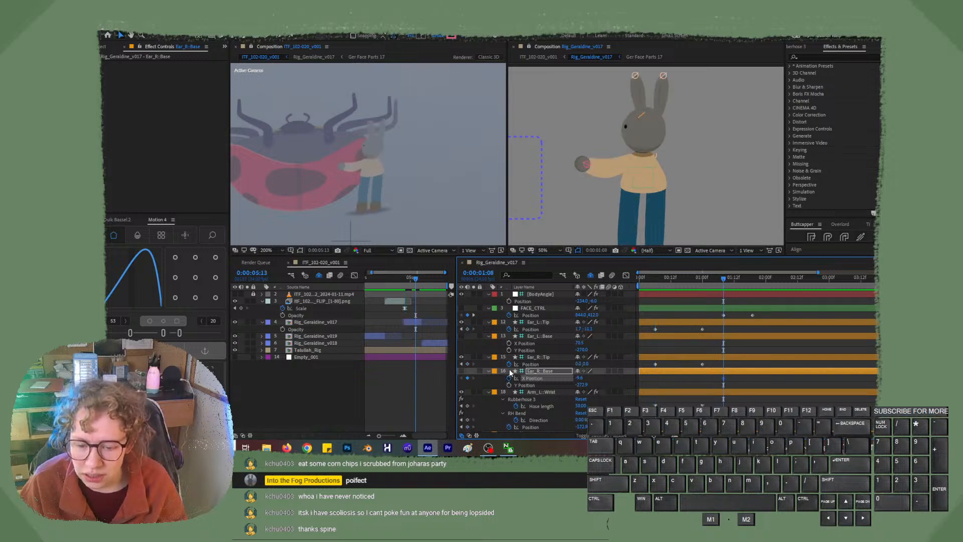
left_click(511, 343)
left_click(509, 343)
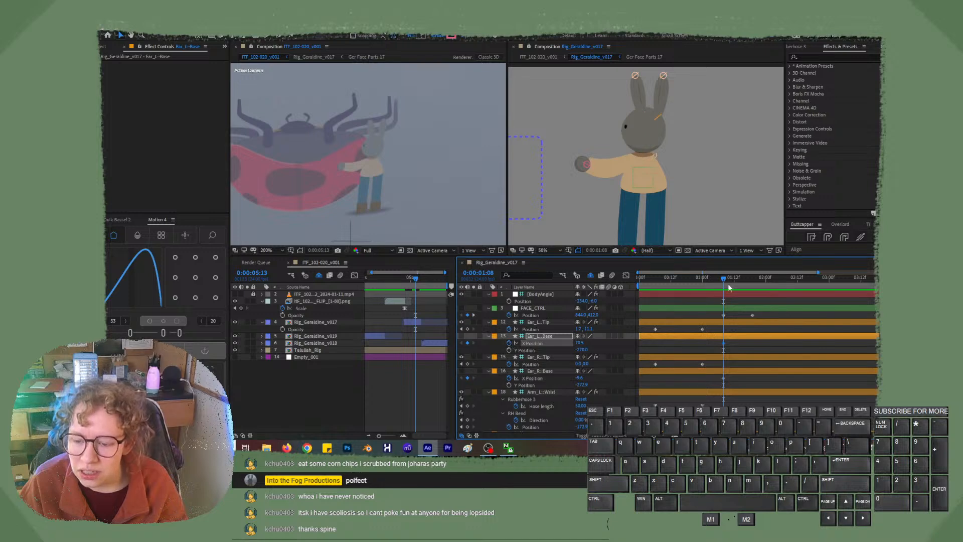
Add X Position keyframes to Ear_L::Base and Ear_R::Base at 0:00:01:19 and show only their keyframed properties.
left_click_drag(730, 279, 752, 279)
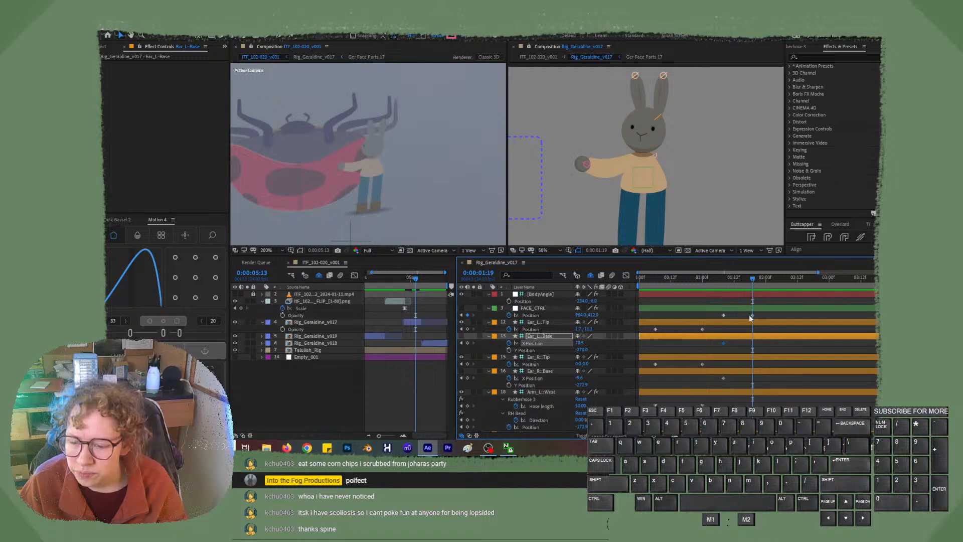
left_click(764, 346)
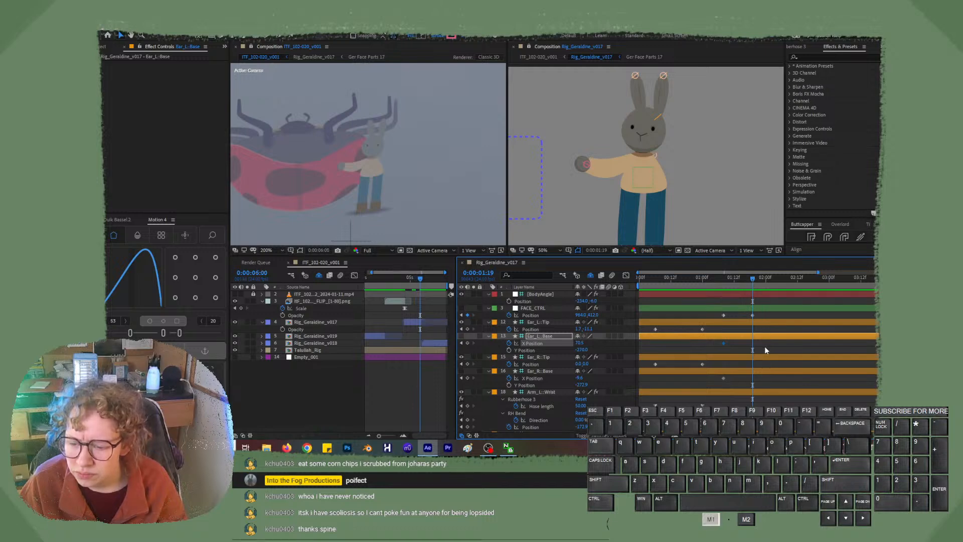
left_click(468, 343)
left_click(468, 378)
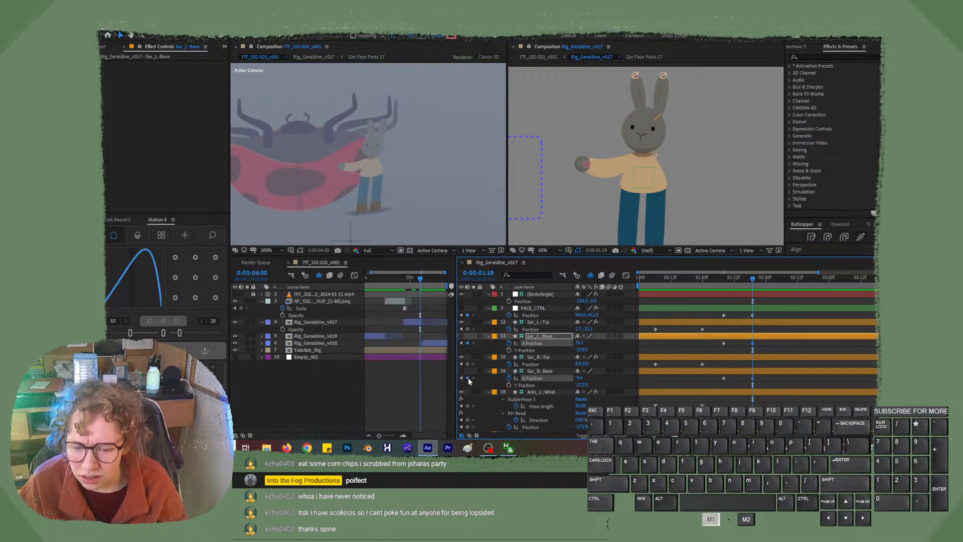
left_click(545, 338, "ctrl")
key("u")
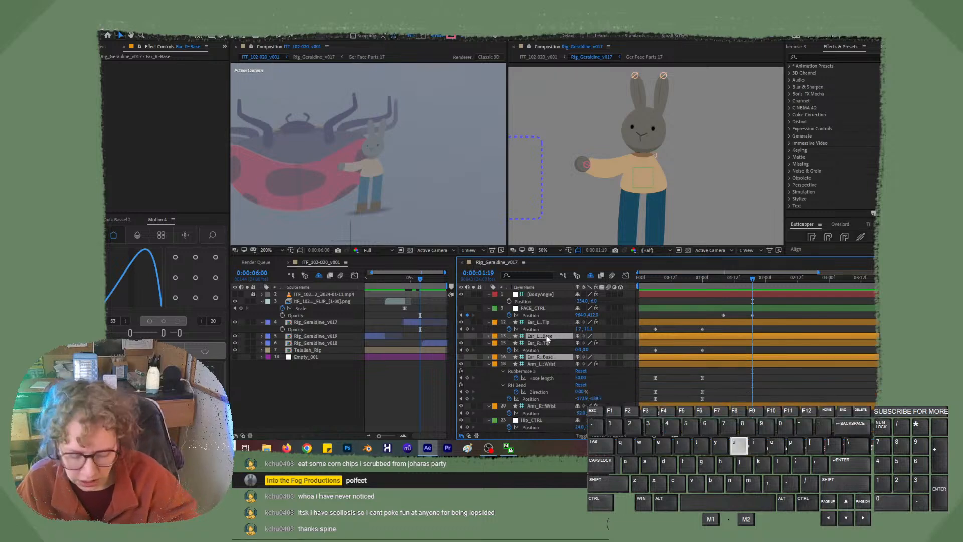
key("u")
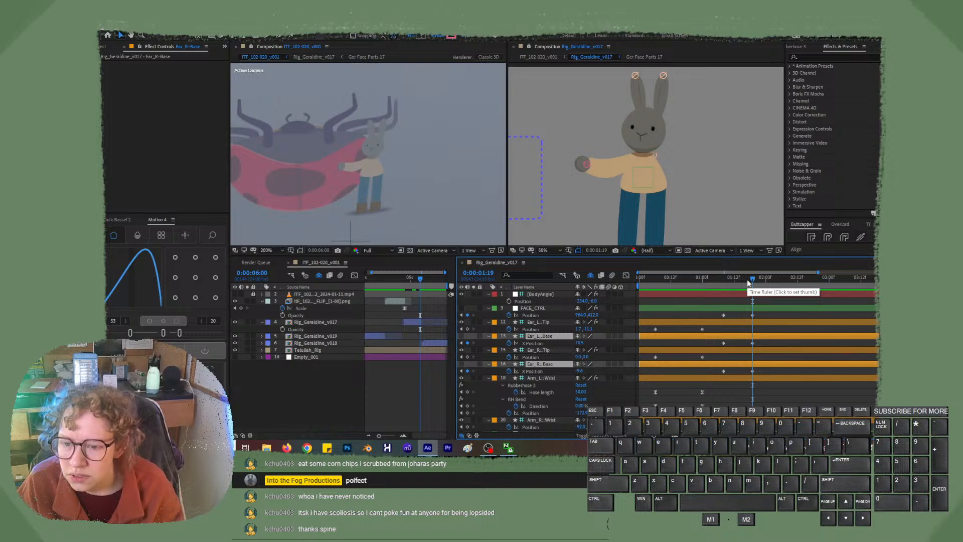
Add Position keyframes to Ear_L::Tip and Ear_R::Tip at 0:00:01:08.
left_click_drag(747, 282, 723, 283)
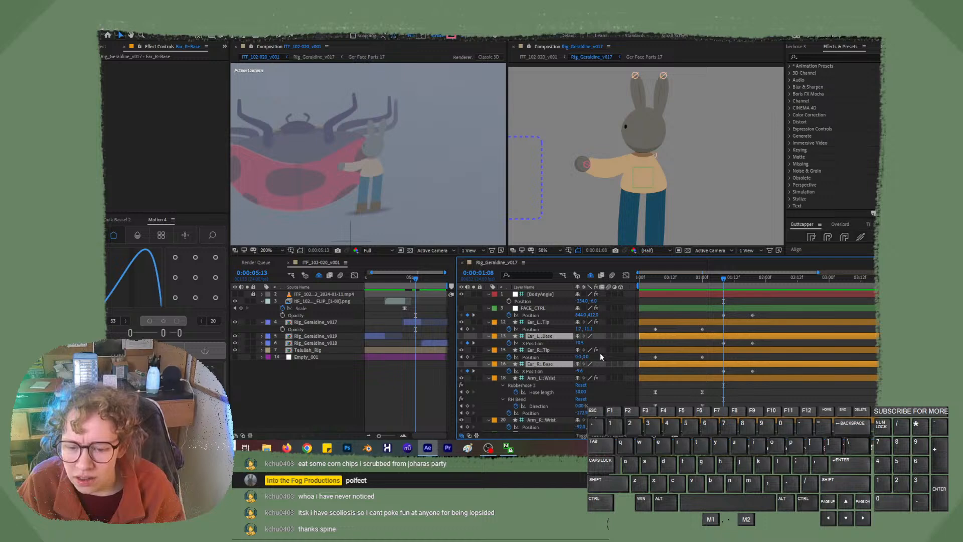
left_click(467, 329)
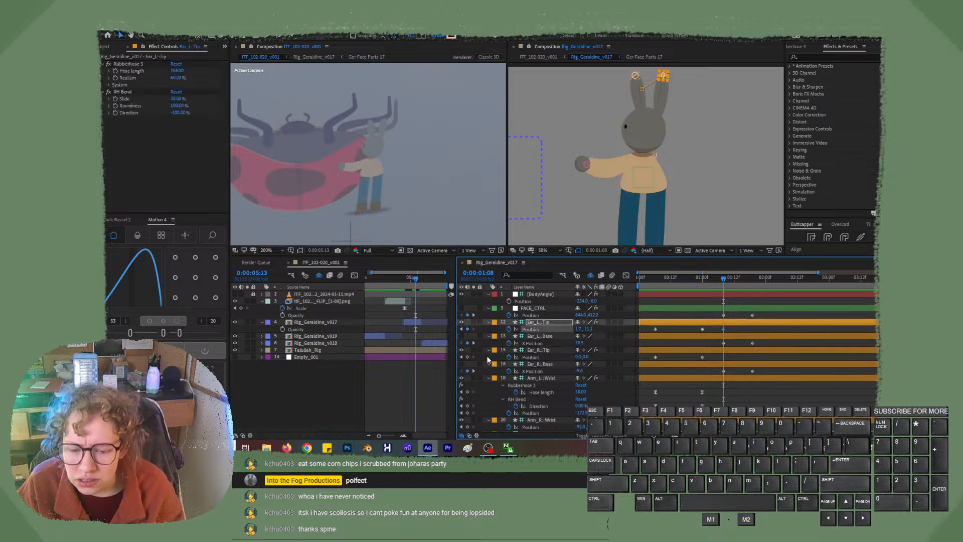
left_click(467, 357)
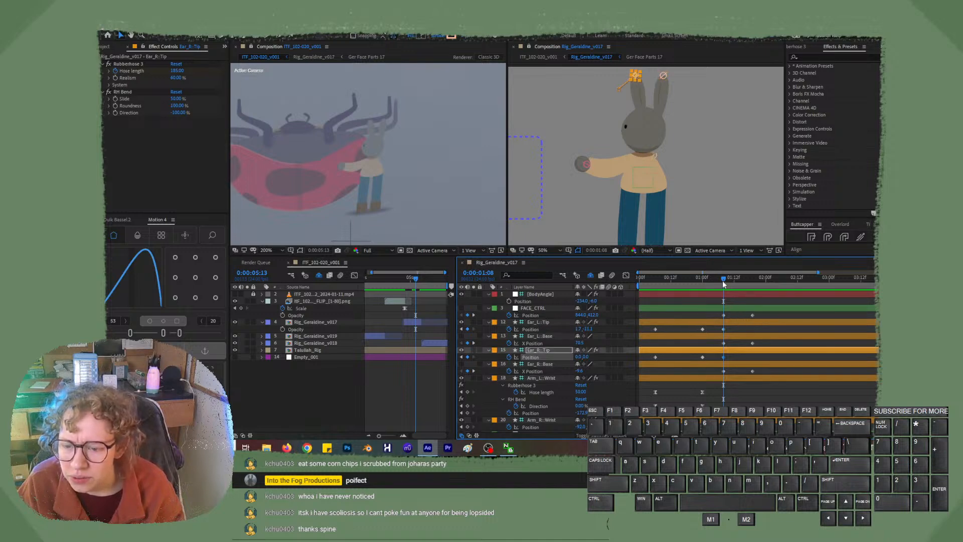
At 0:00:01:20, shift Ear_L::Tip and Ear_L::Base together leftward to the opposite side of the head.
left_click(735, 321)
left_click(737, 337, "shift")
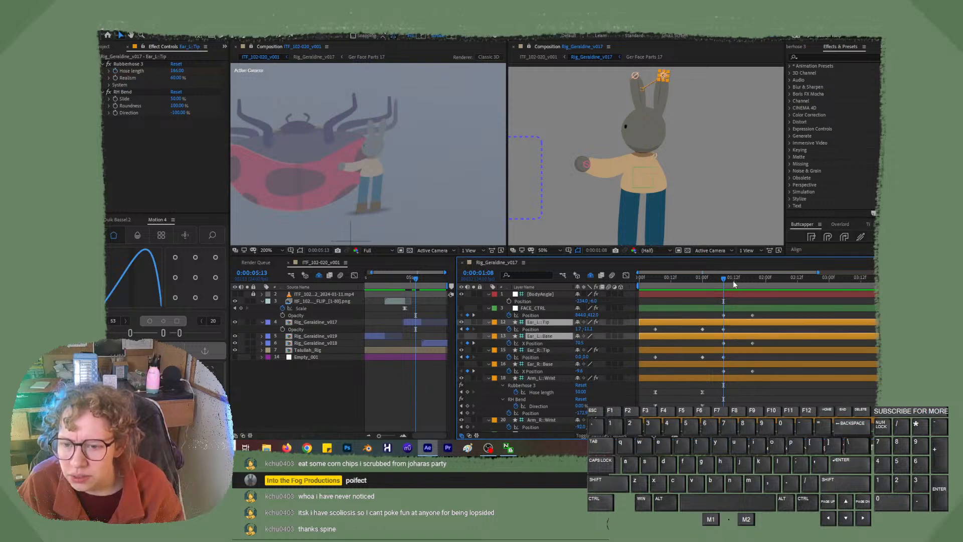
left_click_drag(733, 281, 755, 283)
key("shift+Left")
key("shift+Left")
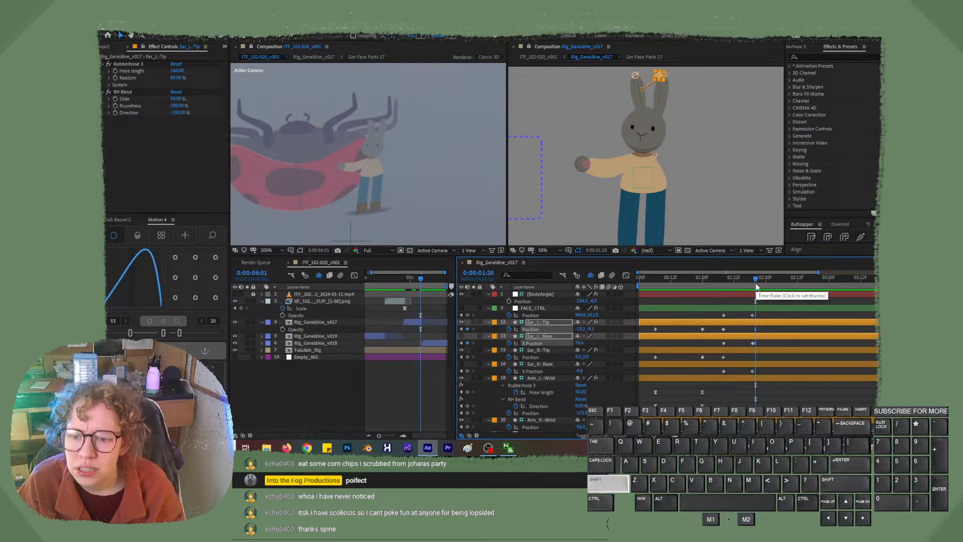
key("shift+Left")
key("shift+Left")
key("shift+Left")
key("shift+Left")
key("shift+Left")
key("shift+Left")
key("shift+Left")
key("shift+Left")
key("shift+Left")
key("shift+Left")
key("shift+Left")
key("shift+Left")
key("shift+Left")
key("shift+Left")
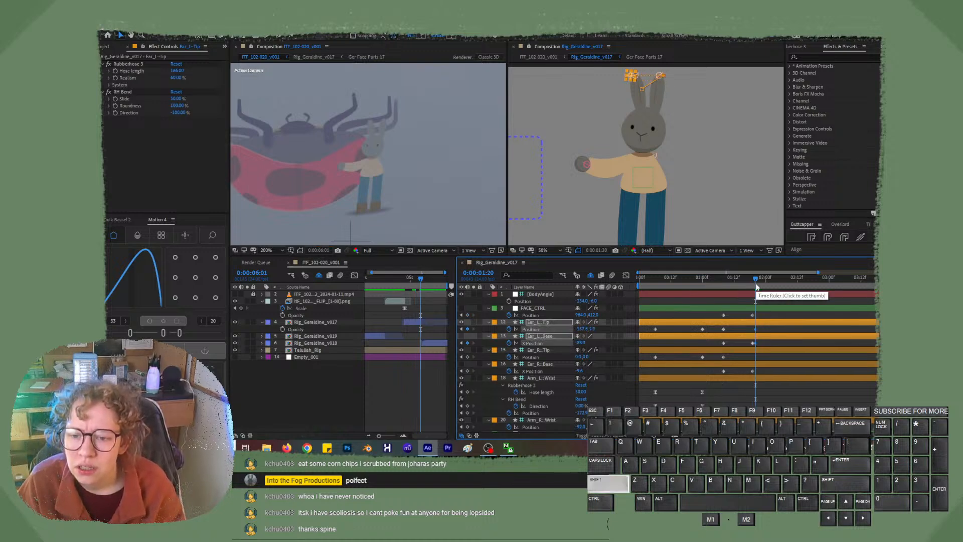
key("shift+Right")
key("shift+Right")
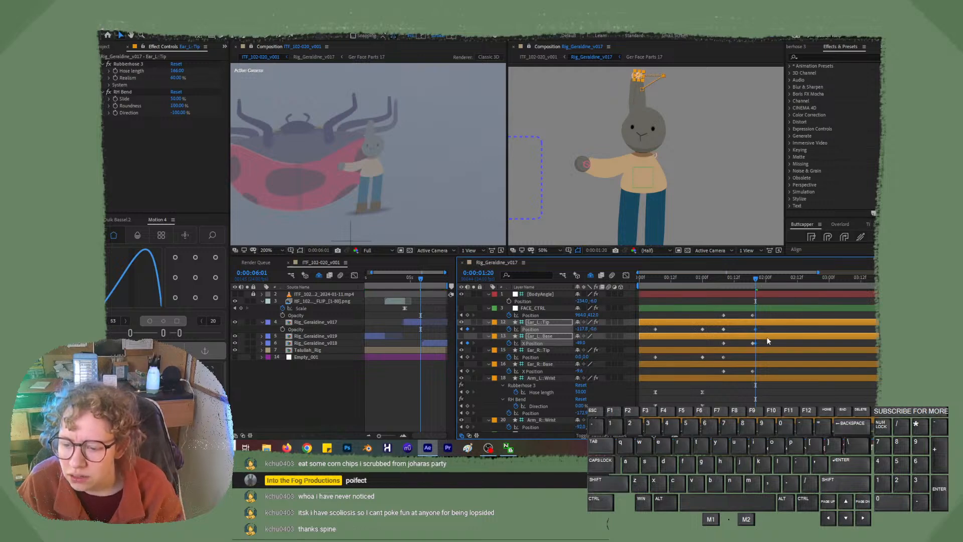
Align the new Ear_L::Tip and Ear_L::Base keyframes to 0:00:01:19 and nudge Ear_L::Tip further left.
left_click(753, 343, "shift")
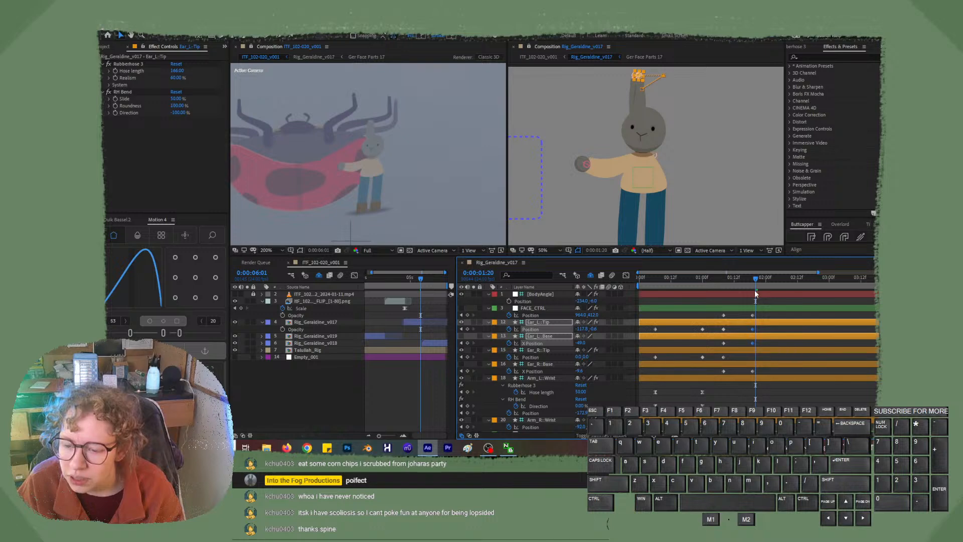
left_click_drag(753, 281, 752, 279)
left_click(771, 323)
key("shift+Left")
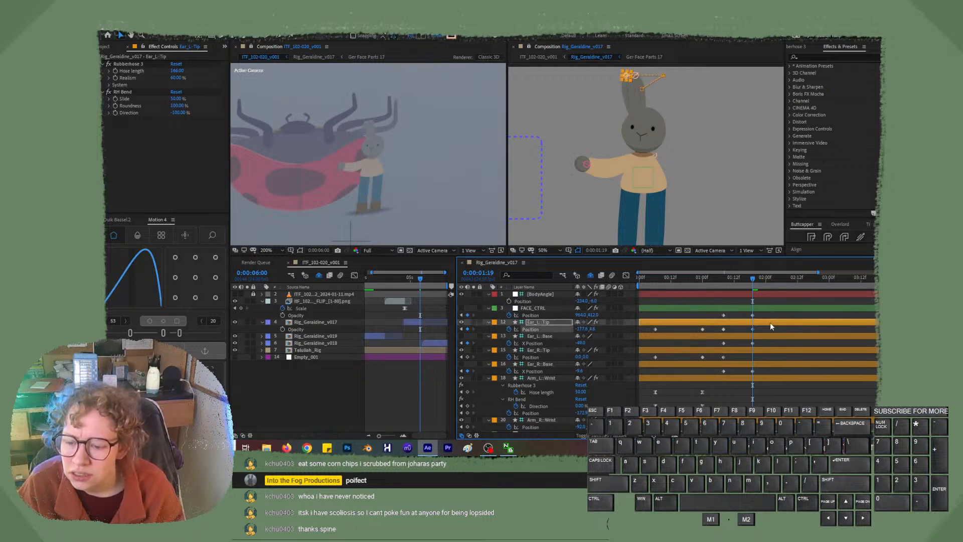
At 0:00:01:19, shift Ear_R::Tip and Ear_R::Base together rightward across the head.
left_click(764, 351)
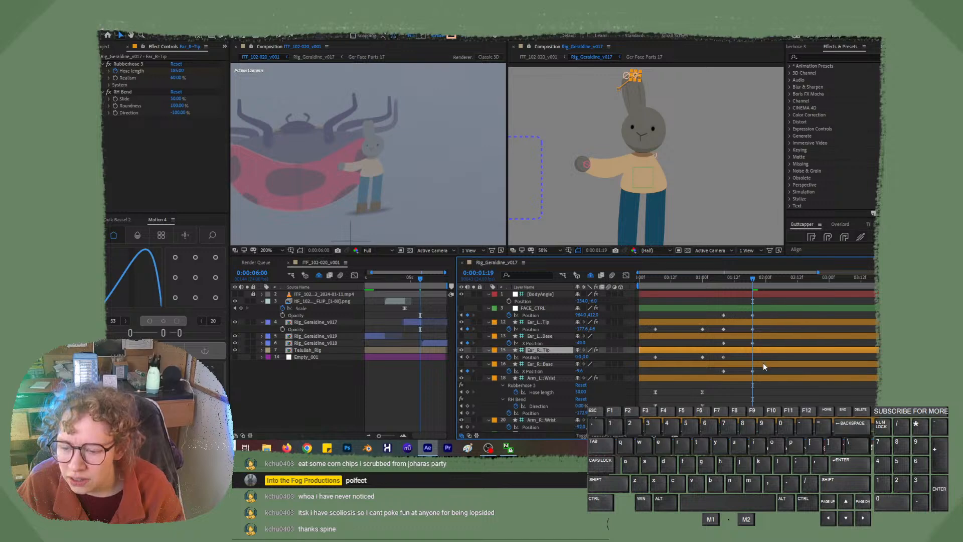
left_click(763, 365, "shift")
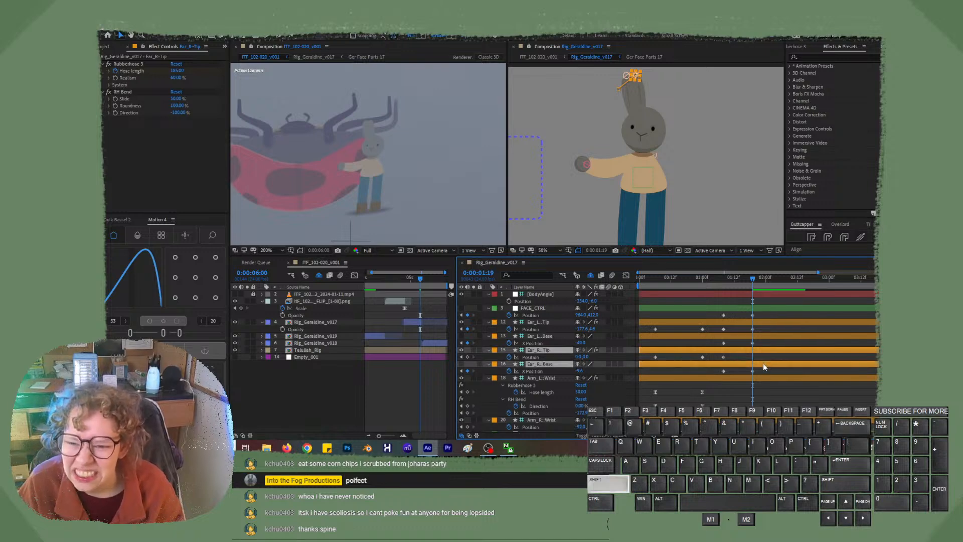
key("shift+Right")
key("shift+Right")
key("shift+Right")
key("shift+Right")
key("shift+Right")
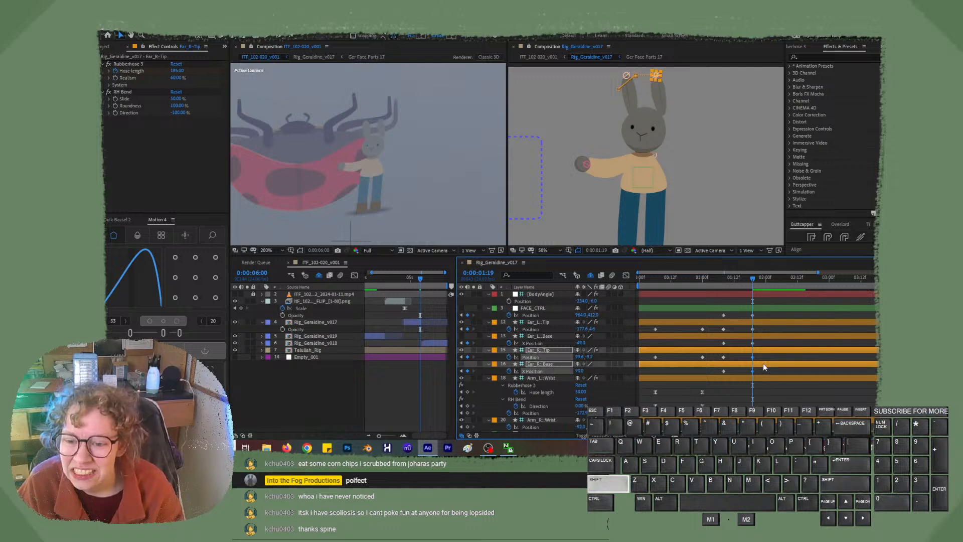
At 0:00:01:19, nudge Ear_R::Tip and Ear_R::Base together back left, correcting slightly to the right.
key("shift+Left")
key("shift+Left")
key("shift+Left")
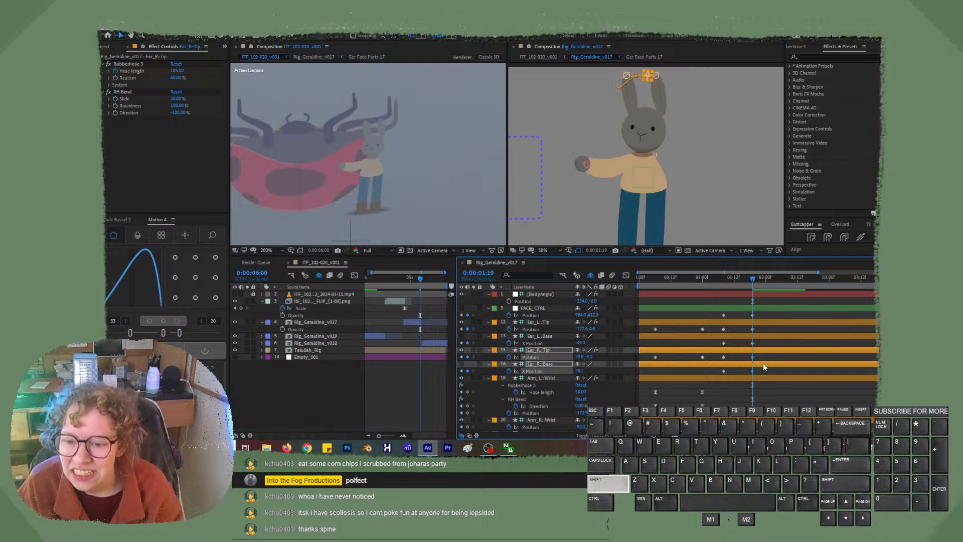
key("shift+Right")
key("shift+Right")
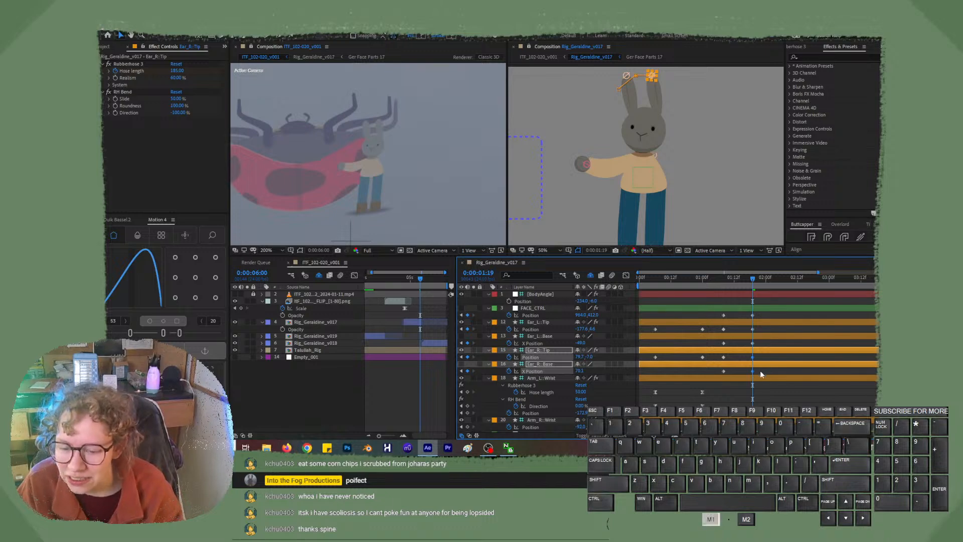
Nudge only Ear_R::Tip to the right at 0:00:01:19 so the ear leans outward.
left_click(760, 370)
left_click(759, 352)
key("shift+Right")
key("shift+Right")
key("shift+Right")
key("shift+Right")
key("shift+Right")
key("shift+Right")
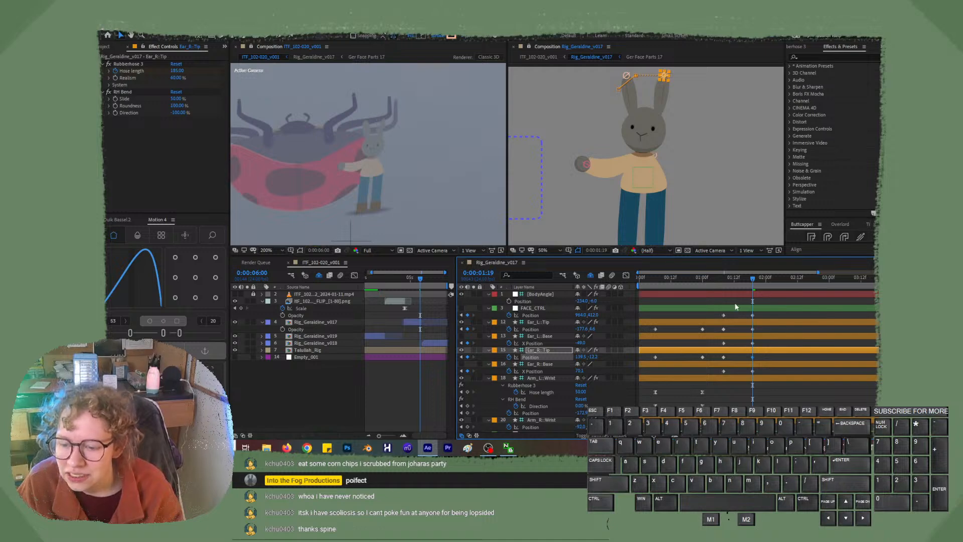
At 0:00:01:08, add Position, Direction and Hose length keyframes to Arm_L::Wrist.
left_click(730, 277)
mouse_move(729, 277)
left_mouse_down()
mouse_move(718, 278)
mouse_move(776, 279)
mouse_move(699, 282)
mouse_move(773, 289)
mouse_move(725, 291)
left_mouse_up()
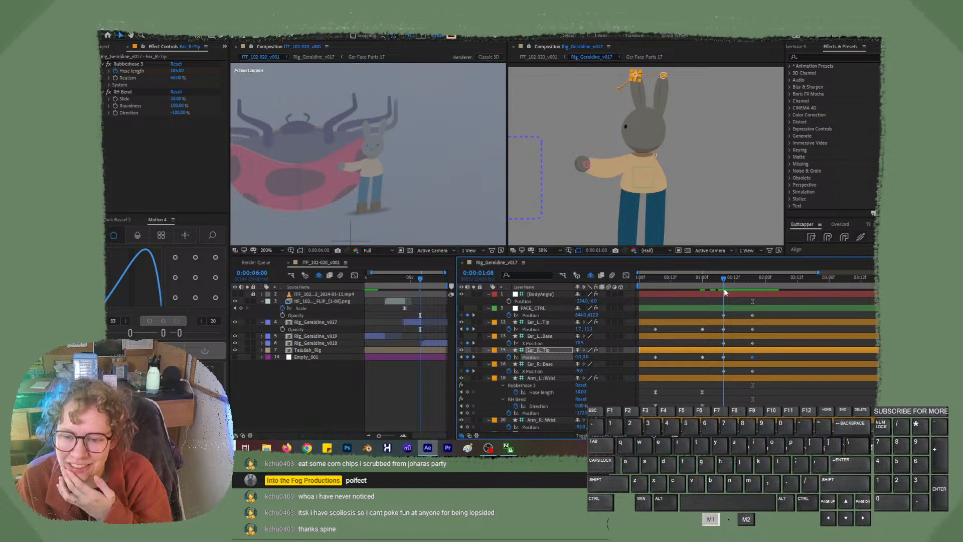
left_click_drag(723, 288, 724, 288)
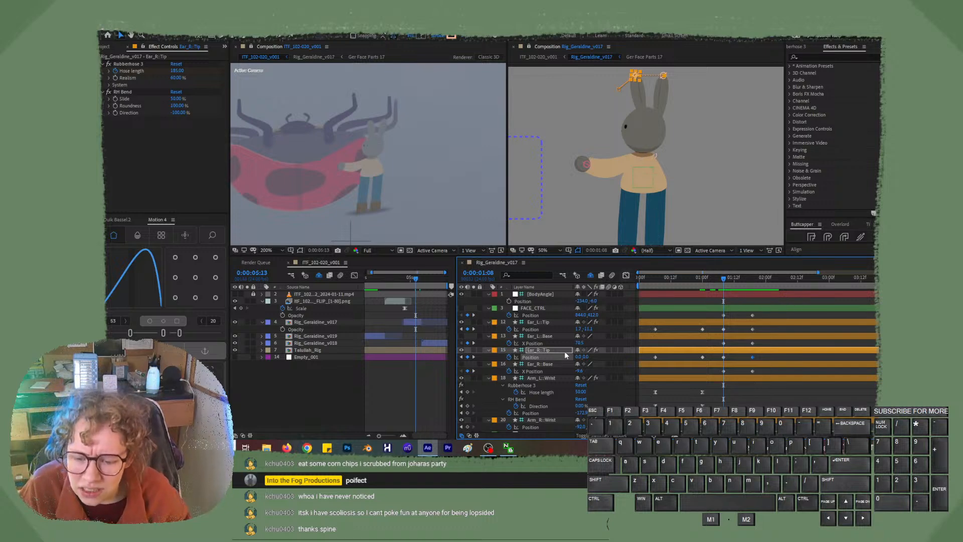
left_click(549, 377)
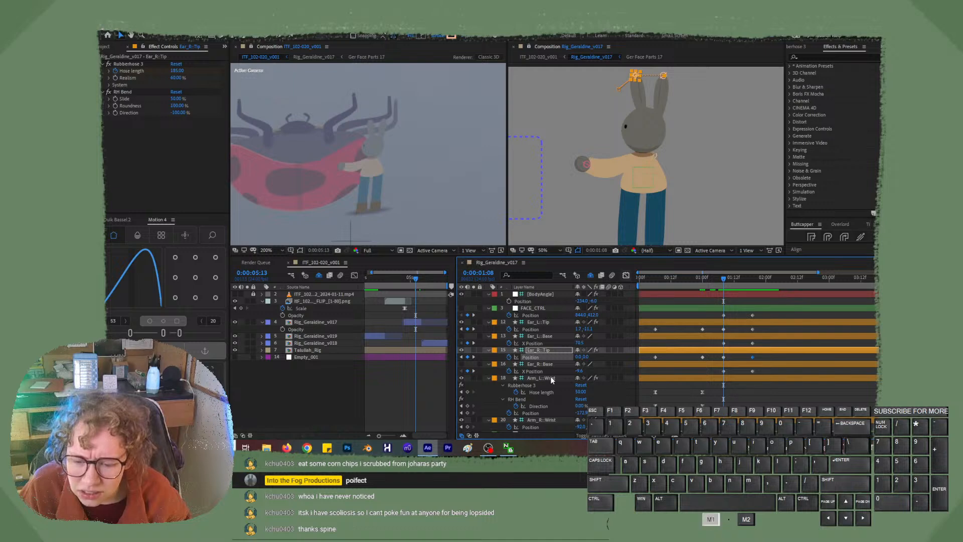
left_click(468, 412)
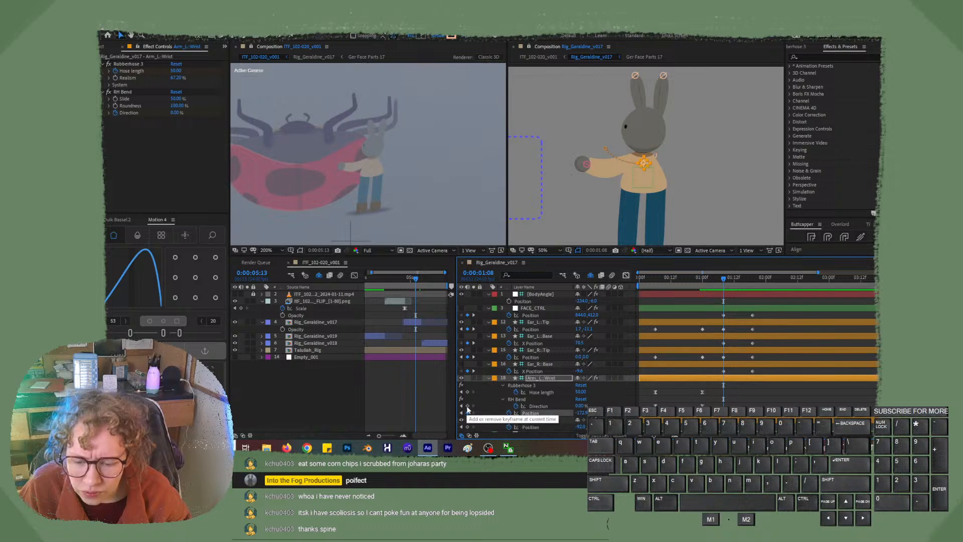
left_click(467, 406)
left_click(467, 392)
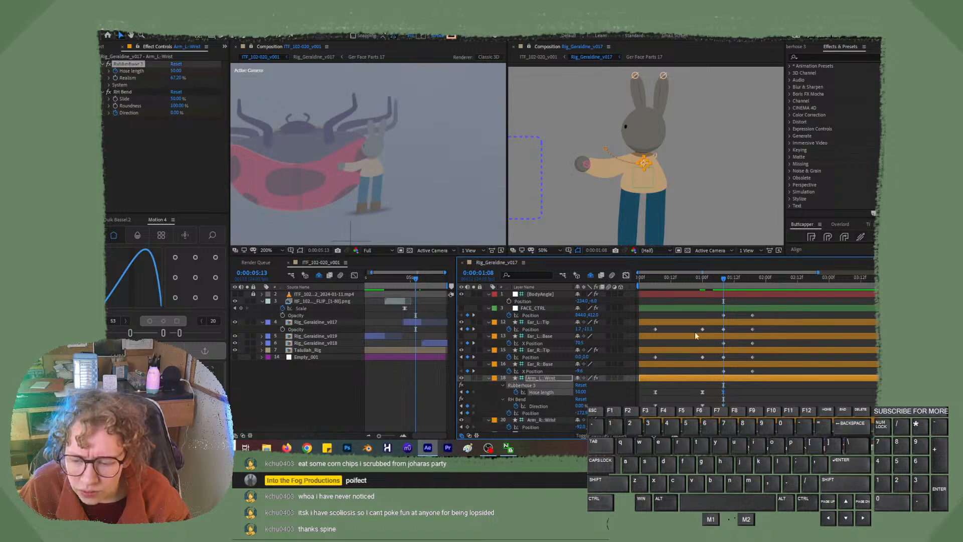
At 0:00:01:19, shift Arm_L::Wrist leftward, away from the chest.
left_click(753, 277)
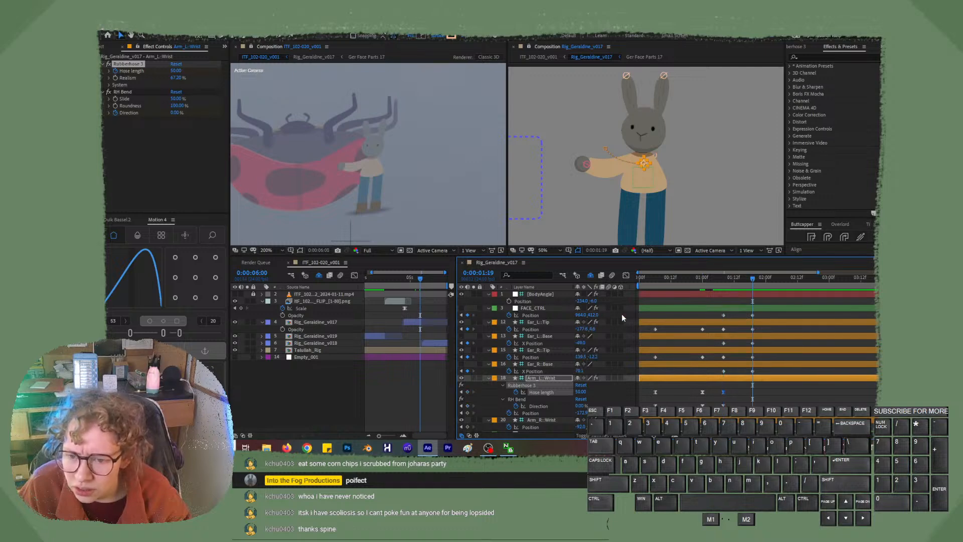
key("shift+Left")
key("shift+Left")
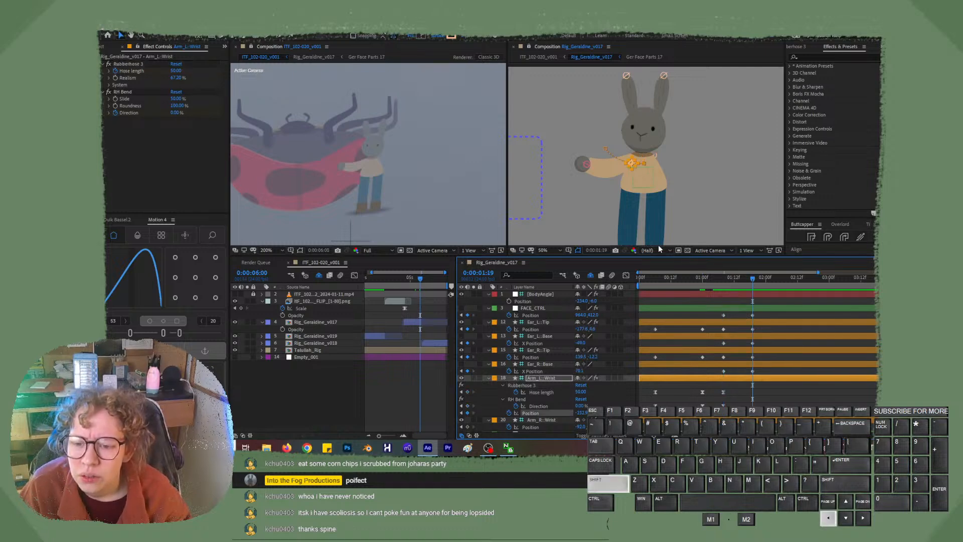
key("shift+Left")
key("shift+Left")
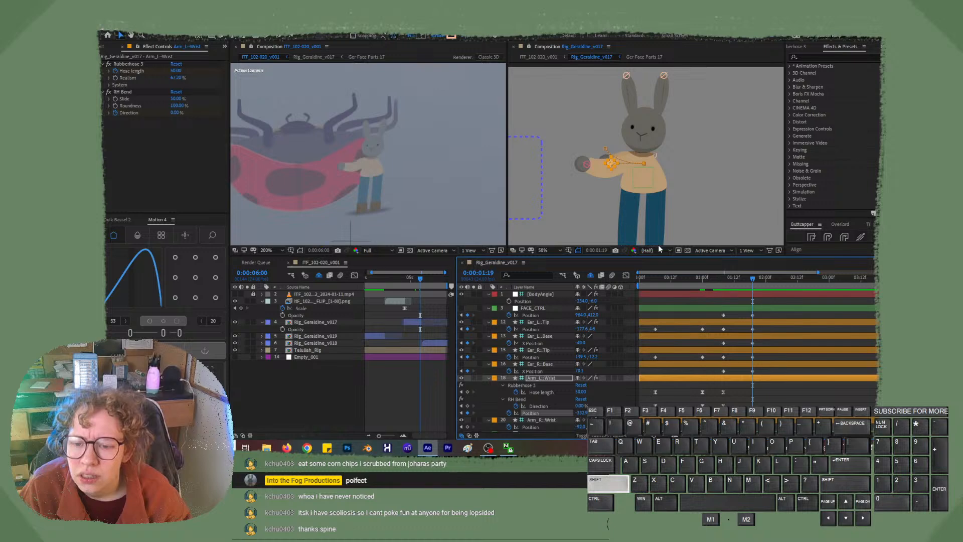
key("shift+Left")
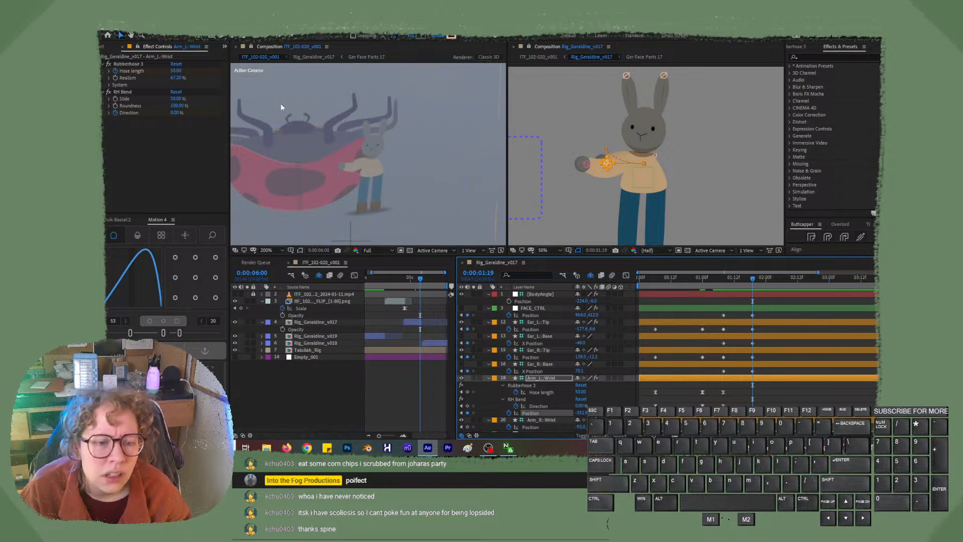
Set Arm_L::Wrist's Hose length to 285 and its RH Bend Direction to 72% at 0:00:01:19.
left_click(175, 71)
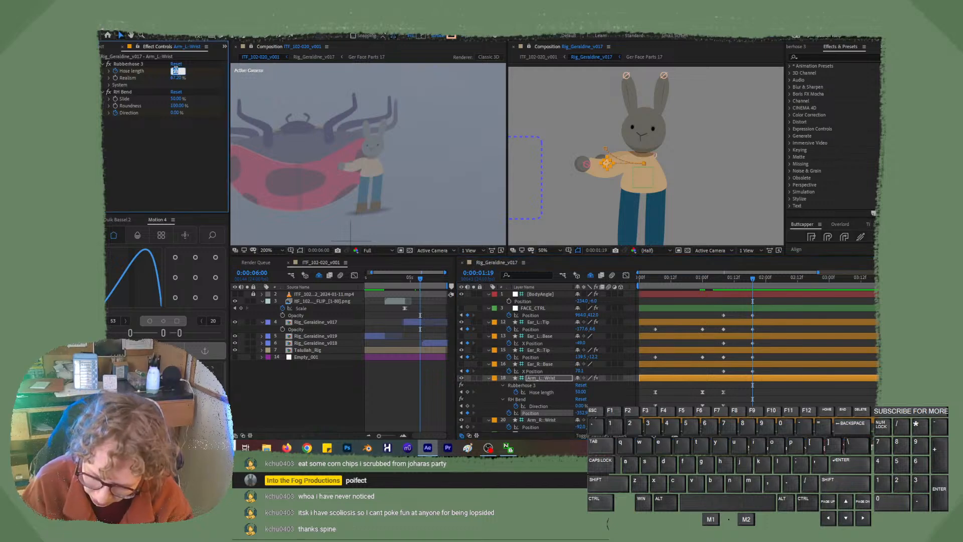
type("285")
key("Return")
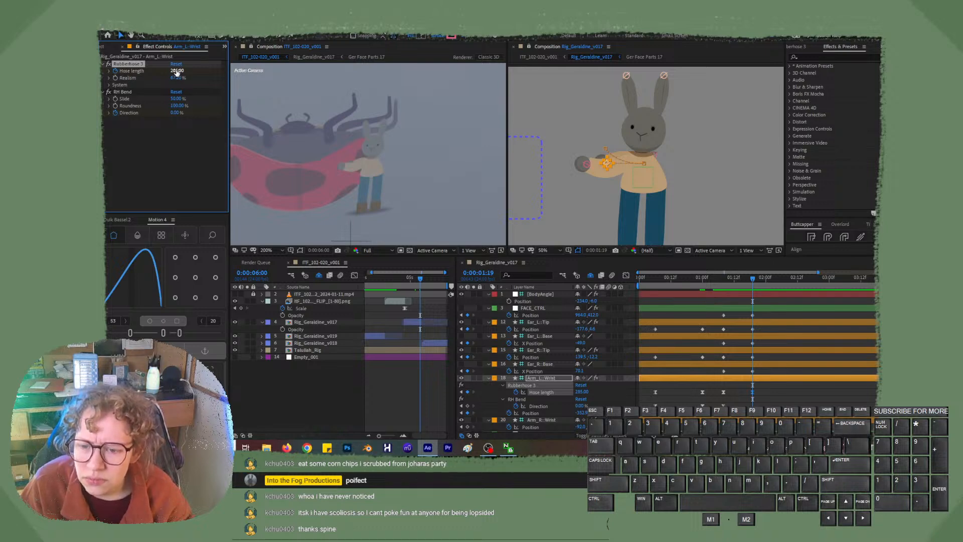
left_click_drag(579, 405, 611, 406)
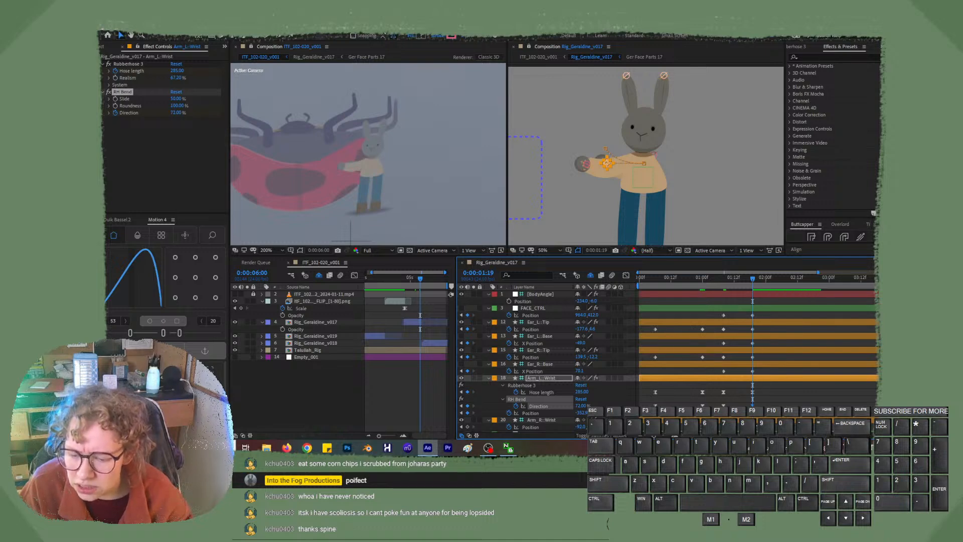
Add a Position keyframe to Arm_R::Wrist at 0:00:01:19 and compare it with the pose at 0:00:01:08.
left_click(556, 421)
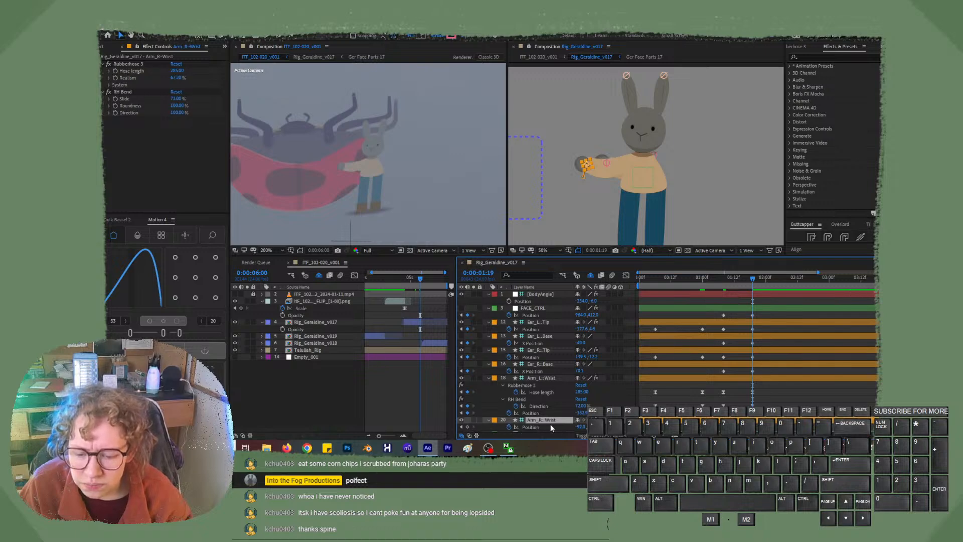
left_click(467, 427)
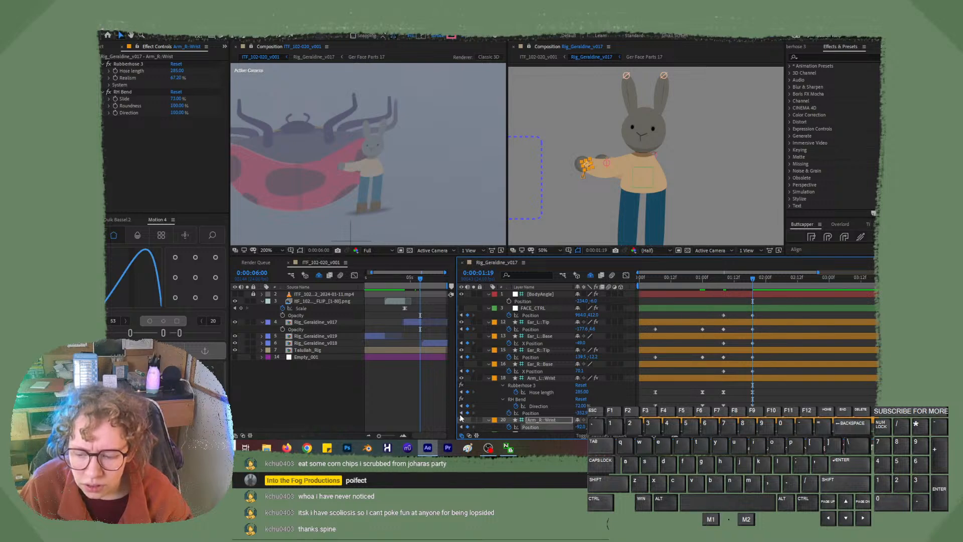
left_click(461, 427)
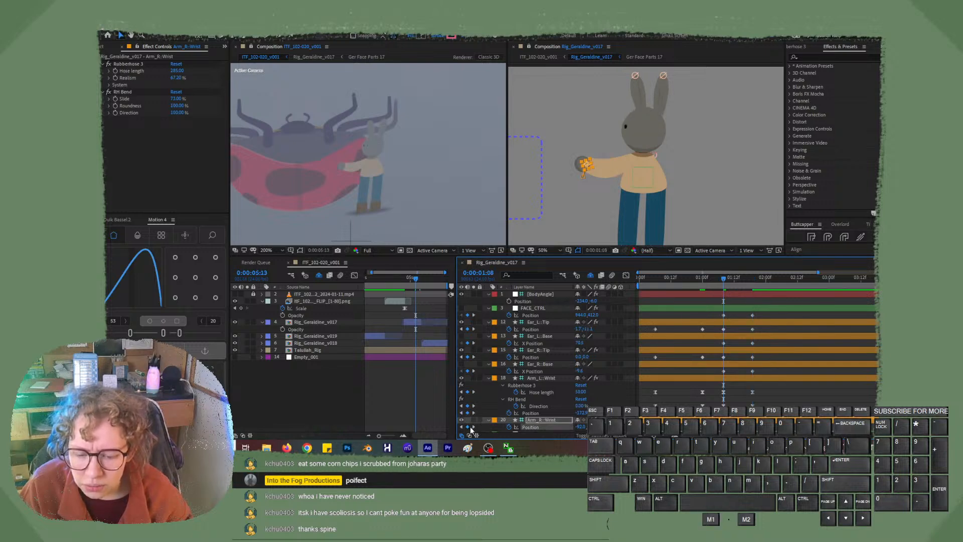
left_click(473, 427)
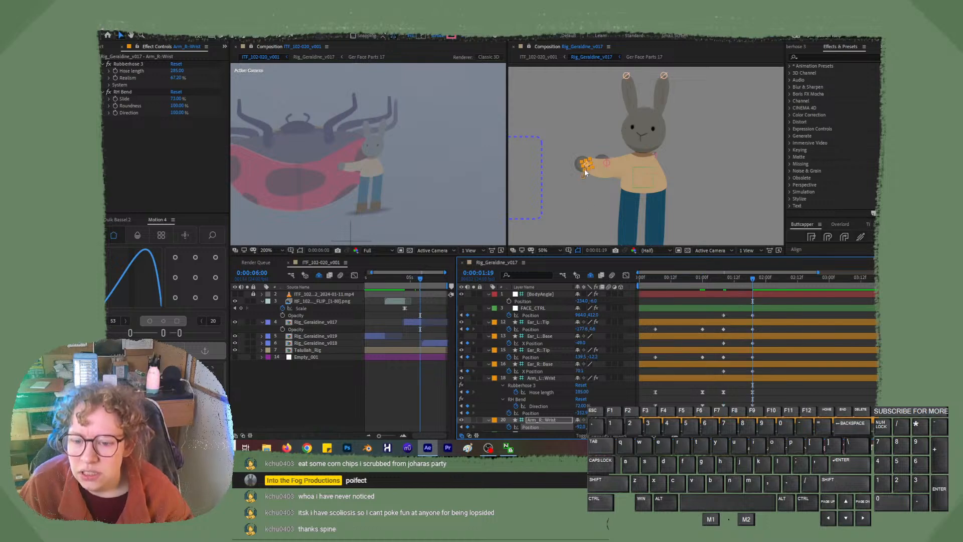
At 0:00:01:19, shift Arm_R::Wrist rightward across the body until the hand sits bent beside the torso.
left_click_drag(586, 167, 642, 172)
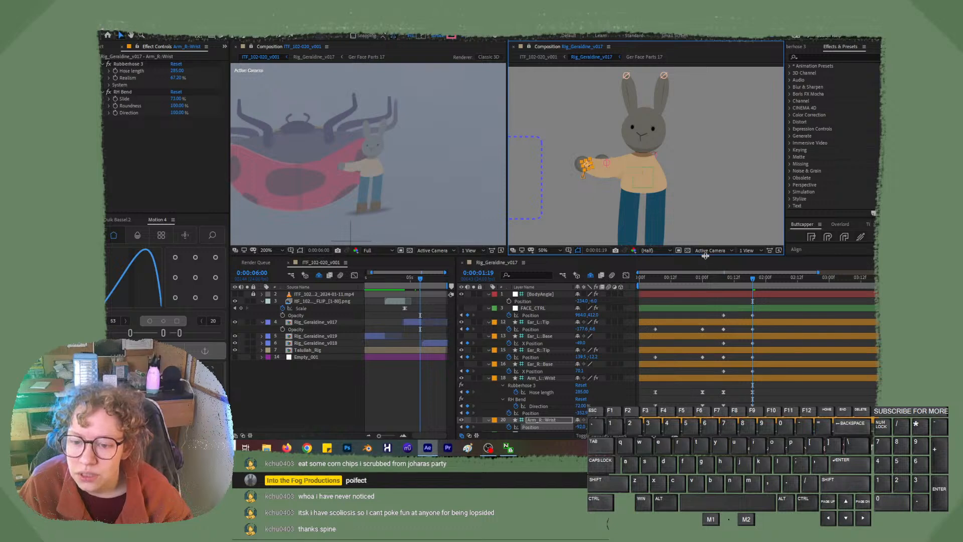
left_click(734, 424)
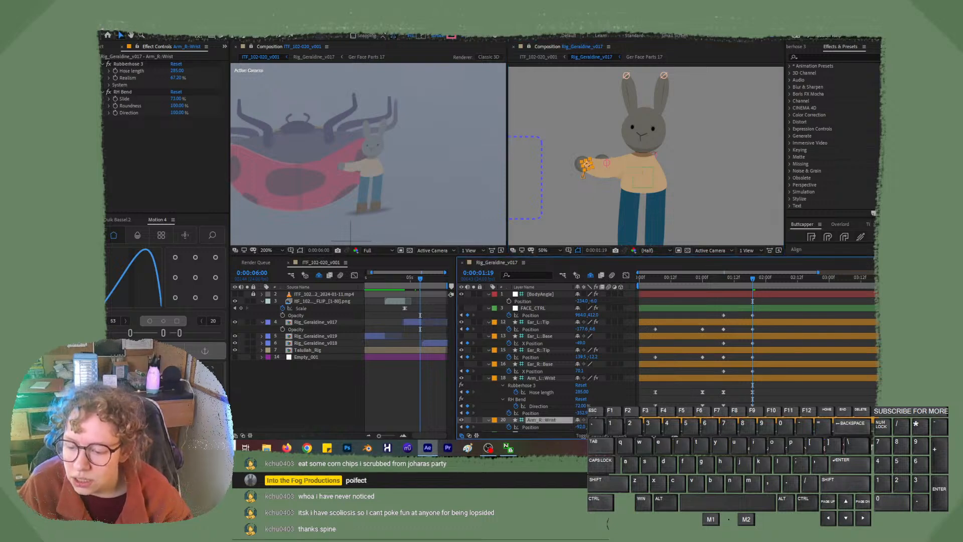
key("shift+Right")
key("shift+Right")
key("shift+Right")
key("shift+Right")
key("shift+Right")
key("shift+Right")
key("shift+Right")
key("shift+Right")
key("shift+Right")
key("shift+Right")
key("shift+Right")
key("shift+Right")
key("shift+Right")
key("shift+Right")
key("shift+Right")
key("shift+Right")
key("shift+Right")
key("shift+Right")
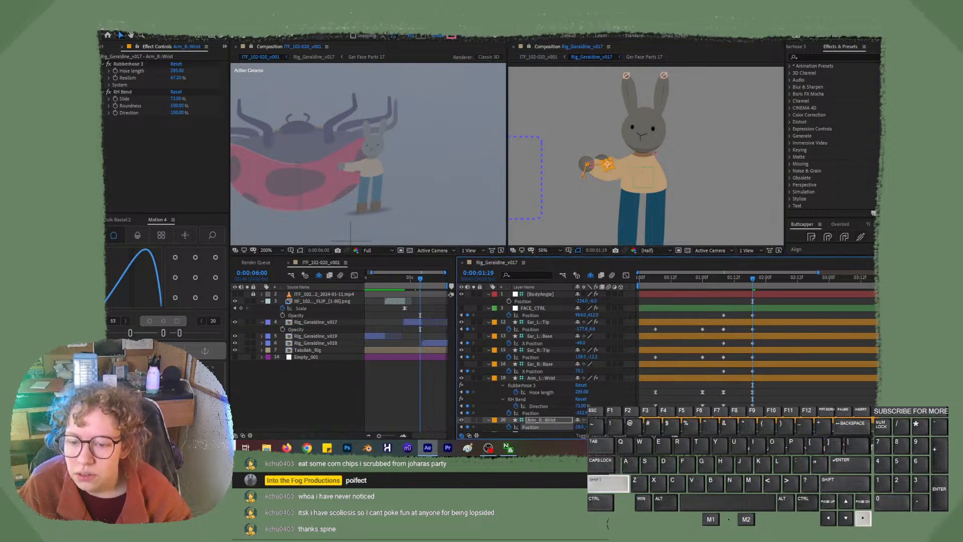
key("shift+Right")
key("shift+Right")
key("shift+Right")
key("shift+Right")
key("shift+Right")
key("shift+Right")
key("shift+Right")
key("shift+Right")
key("shift+Right")
key("shift+Right")
key("shift+Right")
key("shift+Right")
key("shift+Right")
key("shift+Right")
key("shift+Right")
key("shift+Right")
key("shift+Right")
key("shift+Right")
key("shift+Right")
key("shift+Right")
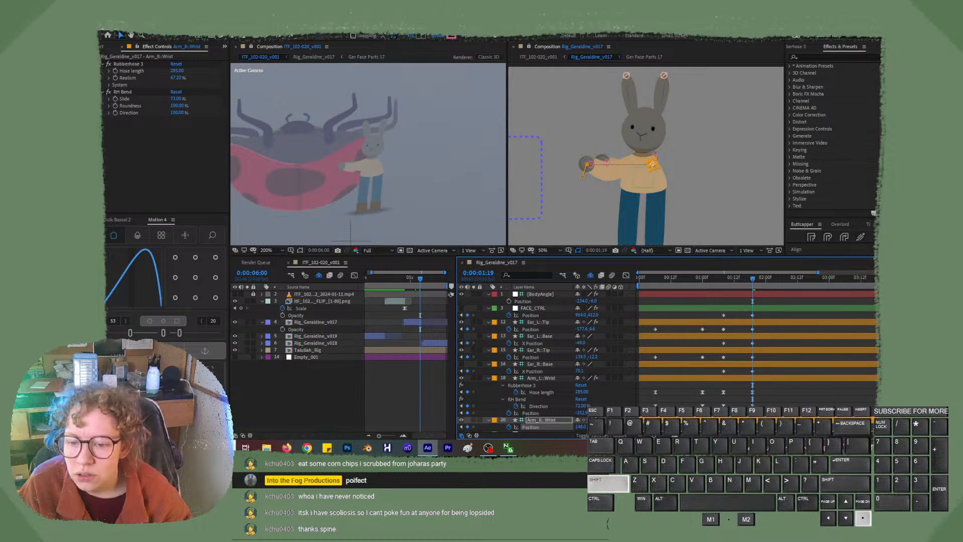
key("shift+Right")
key("shift+Right")
key("shift+Right")
key("shift+Right")
key("shift+Right")
key("shift+Right")
key("shift+Right")
key("shift+Right")
key("shift+Right")
key("shift+Right")
key("shift+Right")
key("shift+Right")
key("shift+Right")
key("shift+Right")
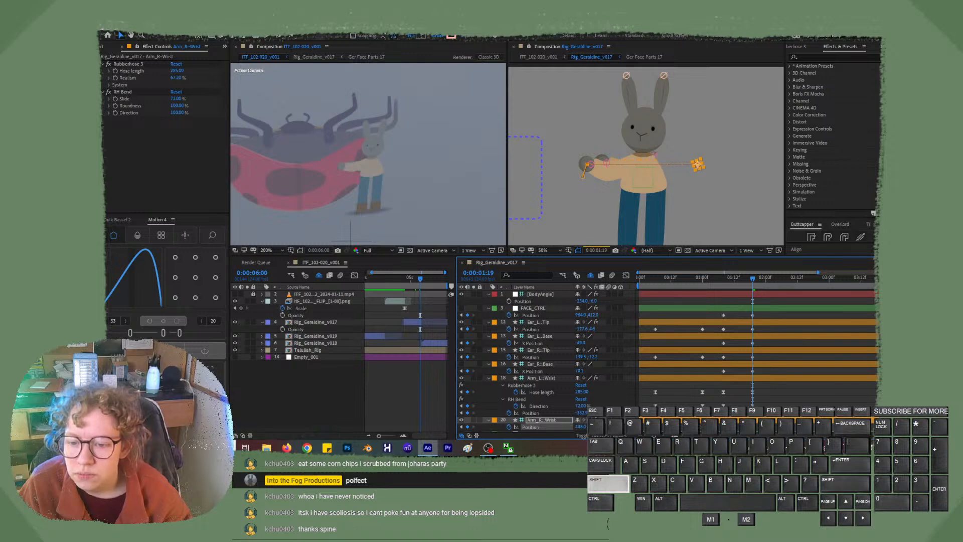
key("shift+Left")
key("shift+Left")
key("shift+Left")
key("shift+Left")
key("shift+Left")
key("shift+Left")
key("shift+Left")
key("shift+Left")
key("shift+Left")
key("shift+Left")
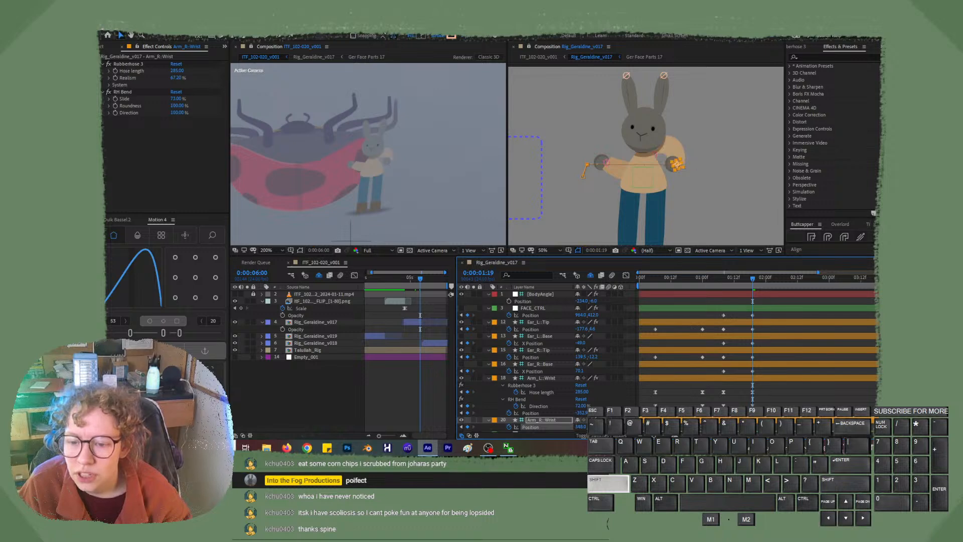
key("shift+Right")
key("shift+Right")
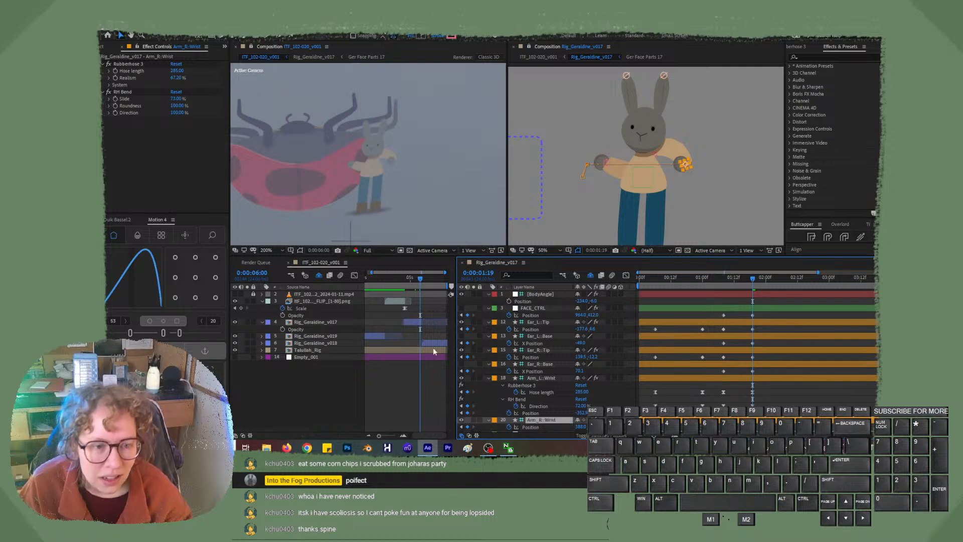
Start keyframing Arm_R::Wrist's Hose length and Realism at 0:00:01:19, and add a Hose length keyframe at 0:00:01:08.
left_click(116, 76)
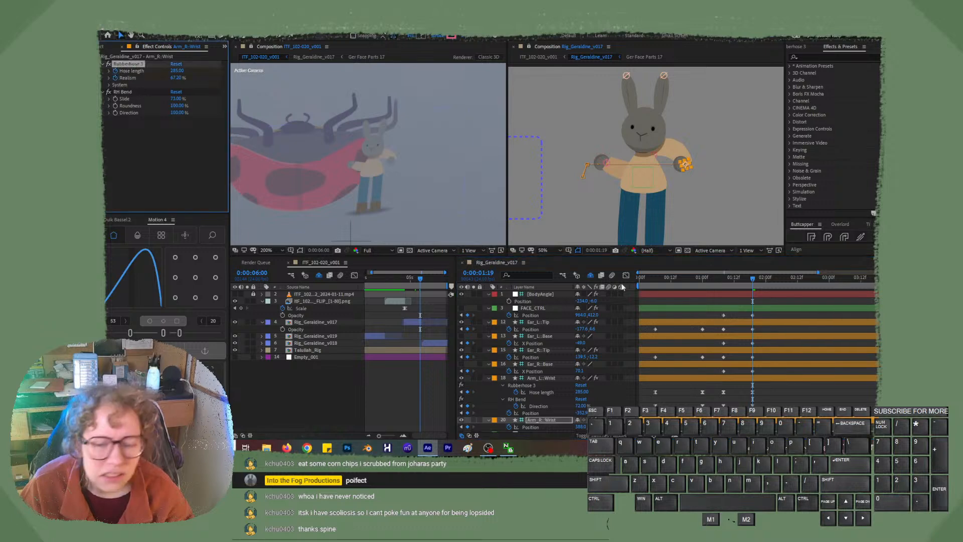
left_click_drag(756, 279, 721, 291)
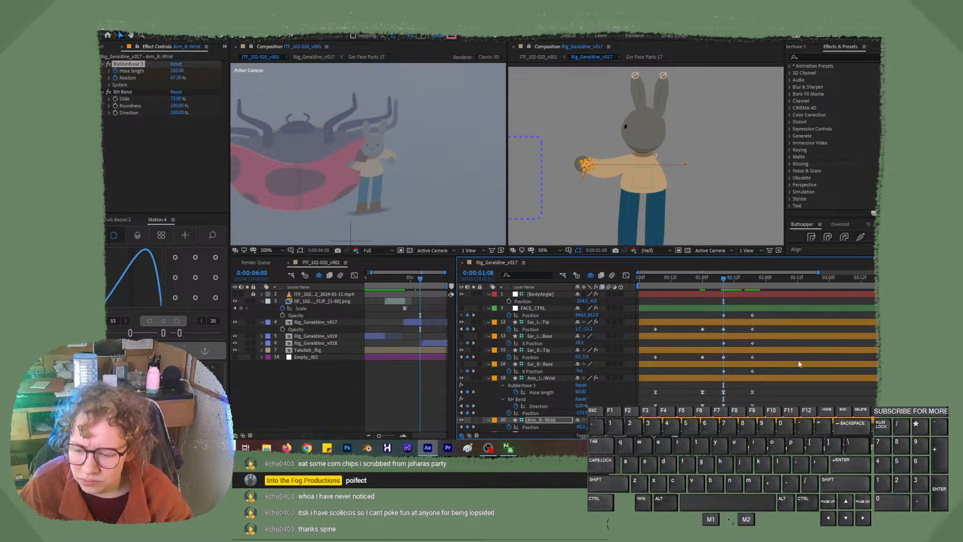
left_click(541, 420)
key("u")
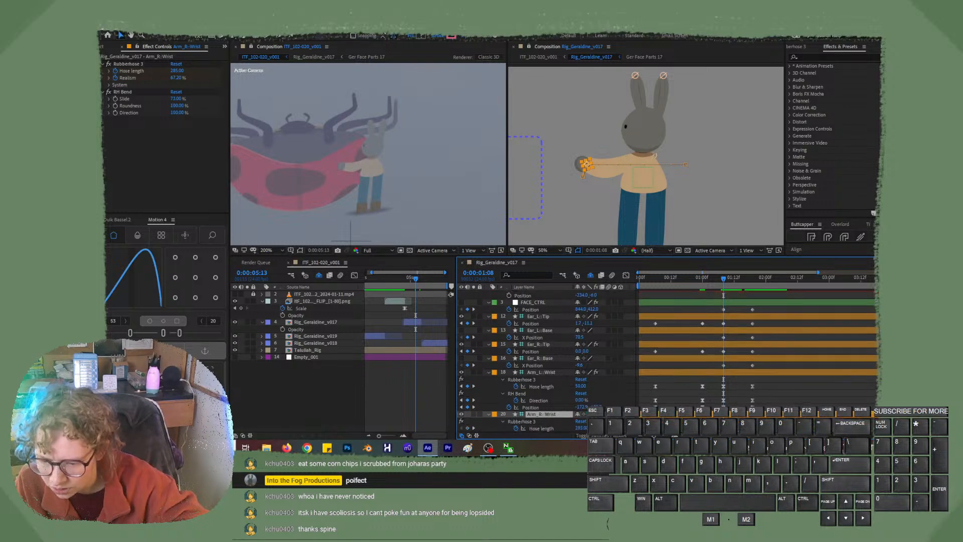
scroll(559, 394, "down", 2)
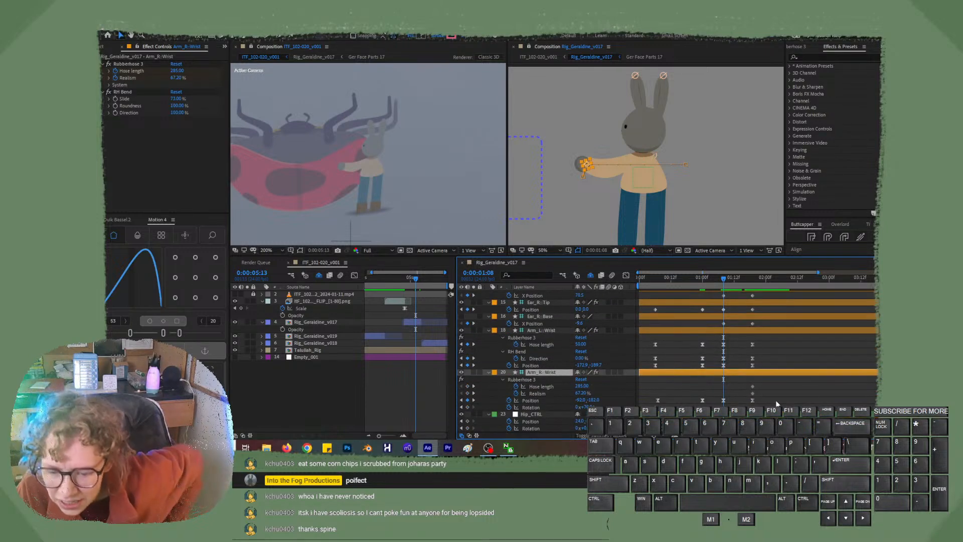
left_click(468, 386)
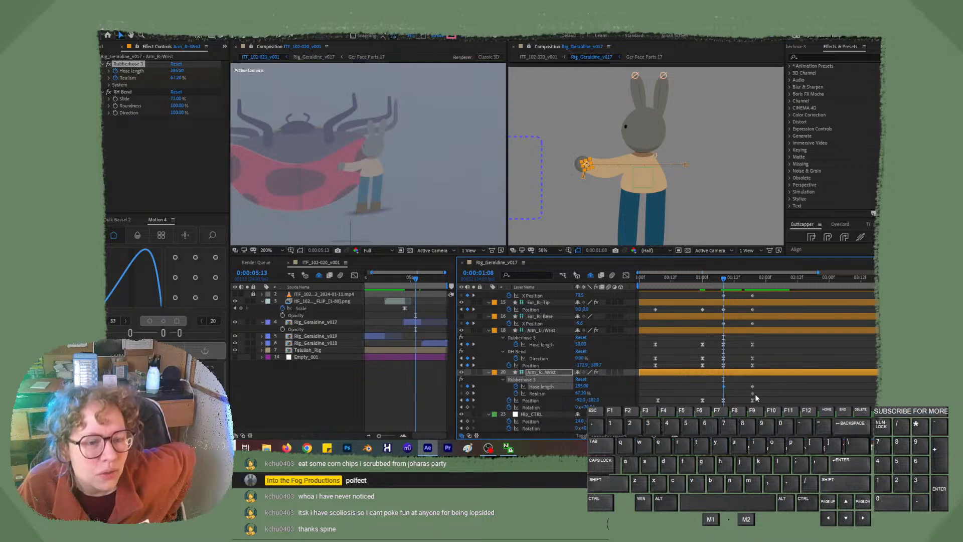
Remove the Realism keyframing from Arm_R::Wrist and start keyframing its RH Bend Direction at 0:00:01:08.
left_click(517, 393)
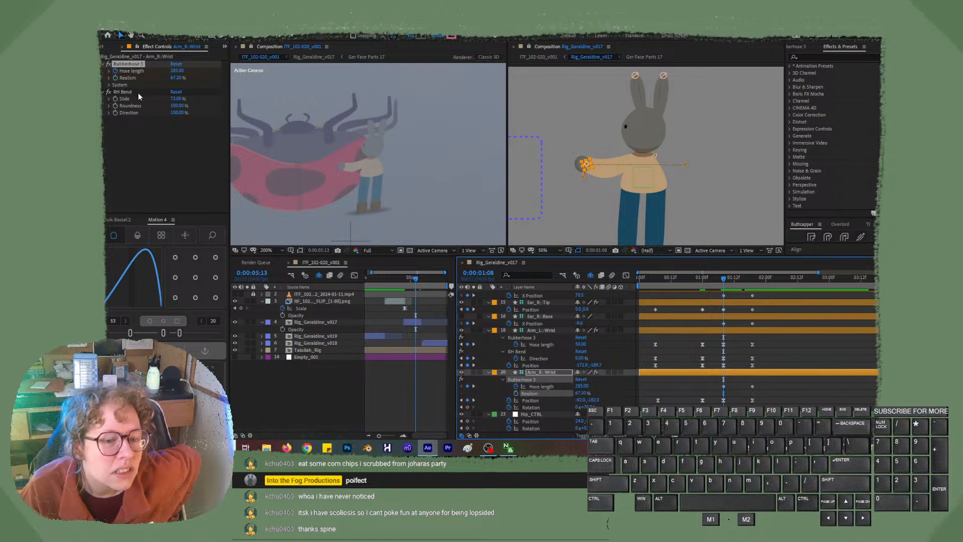
left_click(115, 113)
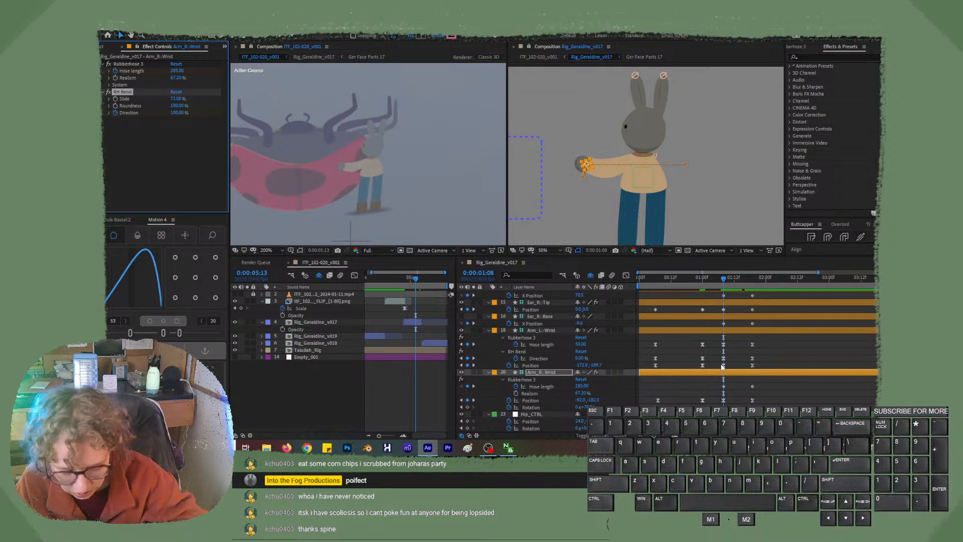
key("u")
key("u")
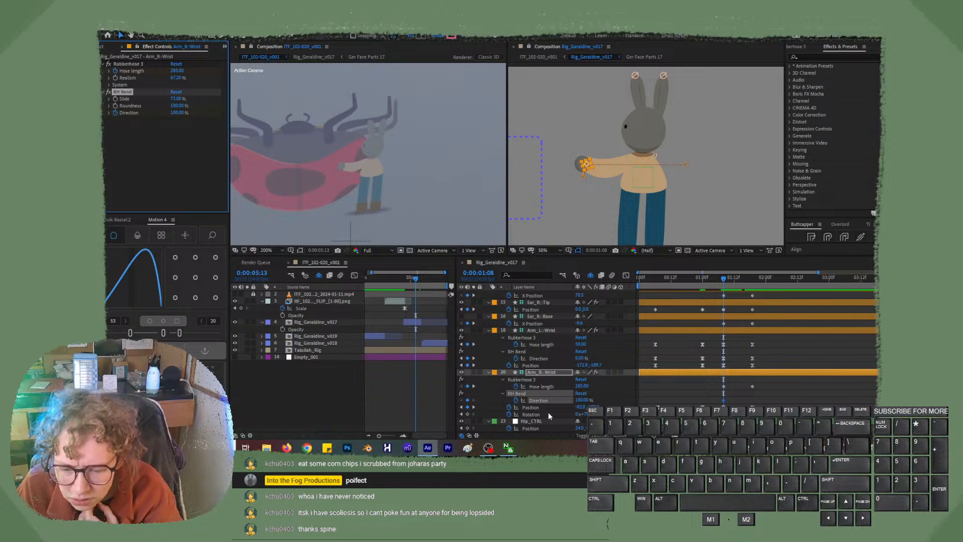
At 0:00:01:19, set Arm_R::Wrist's RH Bend Direction to -100% and scrub through the arm's movement to check it.
left_click(752, 280)
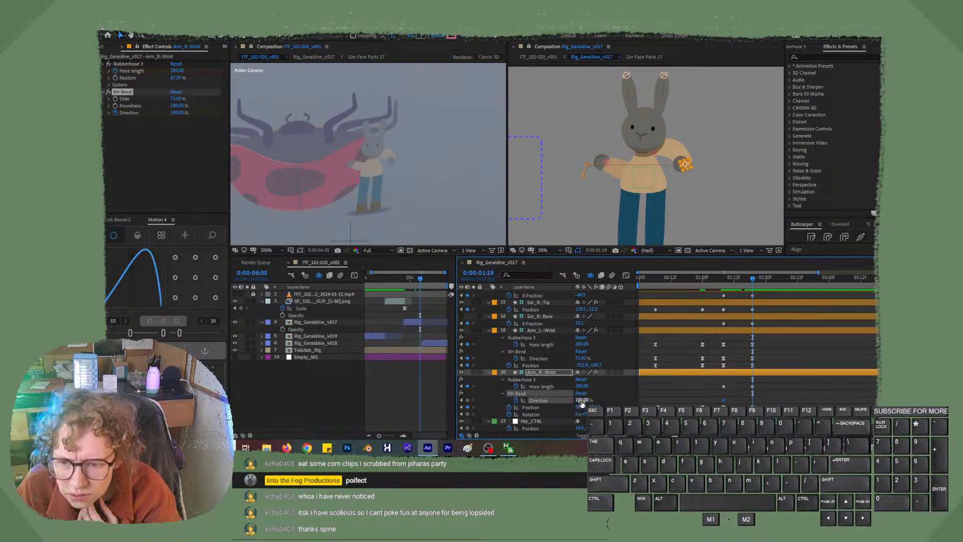
left_click_drag(586, 400, 510, 407)
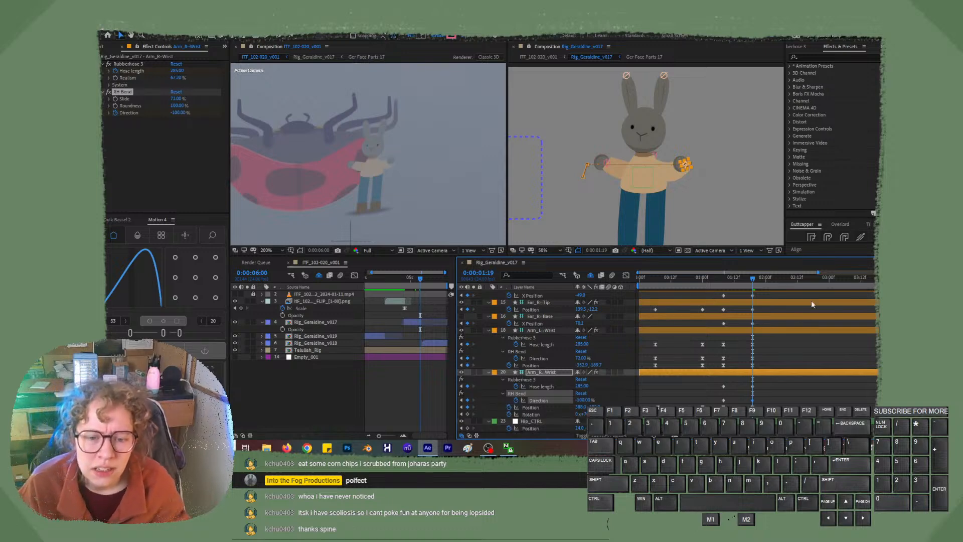
left_click(733, 279)
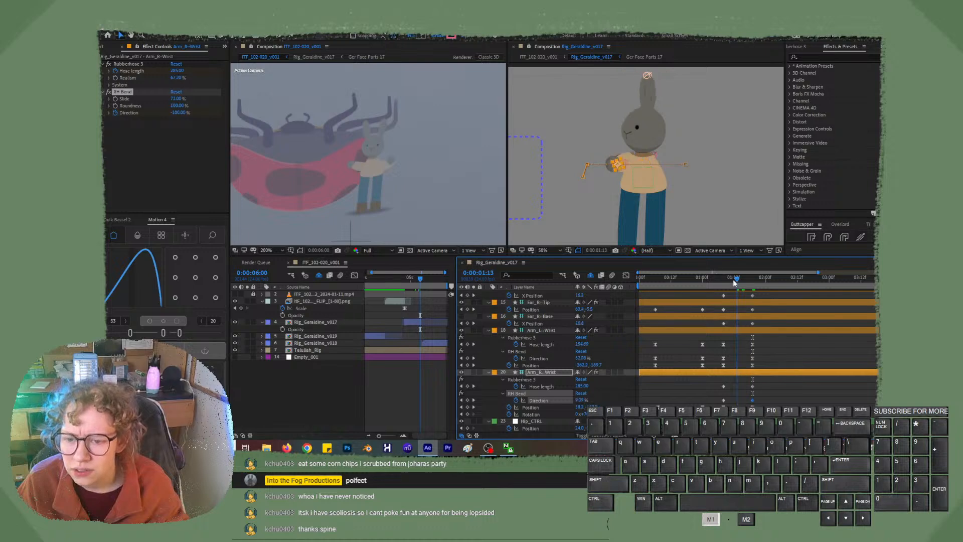
left_click_drag(736, 278, 757, 284)
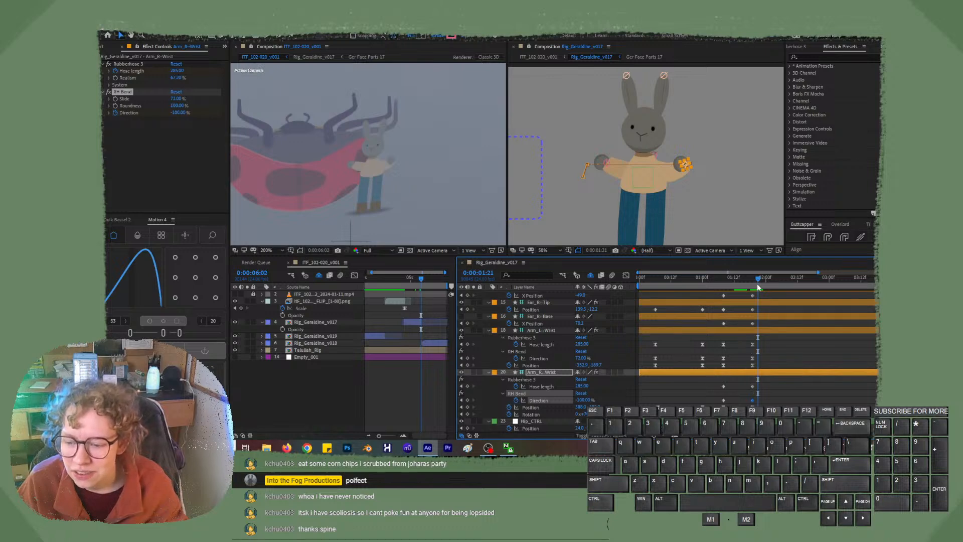
left_click_drag(757, 284, 754, 281)
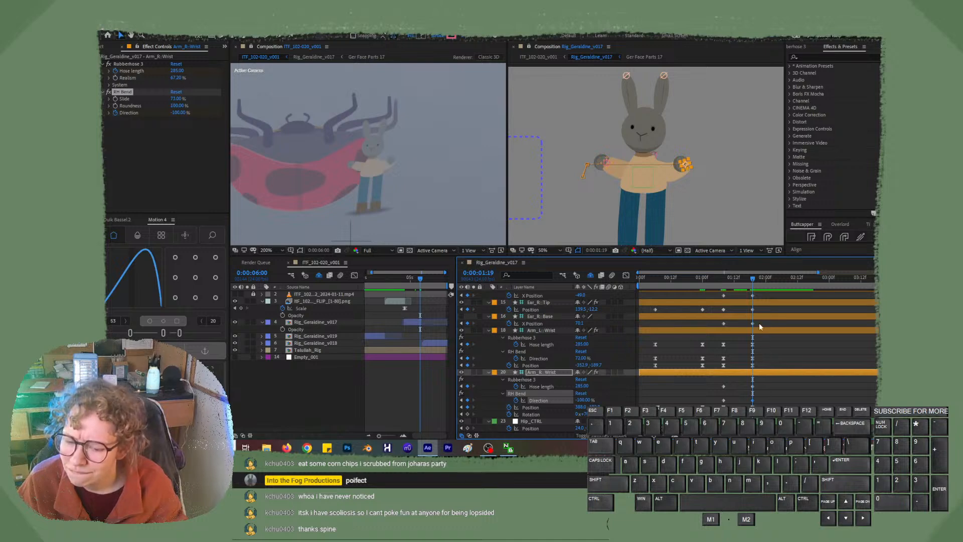
At 0:00:01:14, midway through the turn, set Arm_R::Wrist's Hose length to 50.
left_click_drag(752, 277, 740, 284)
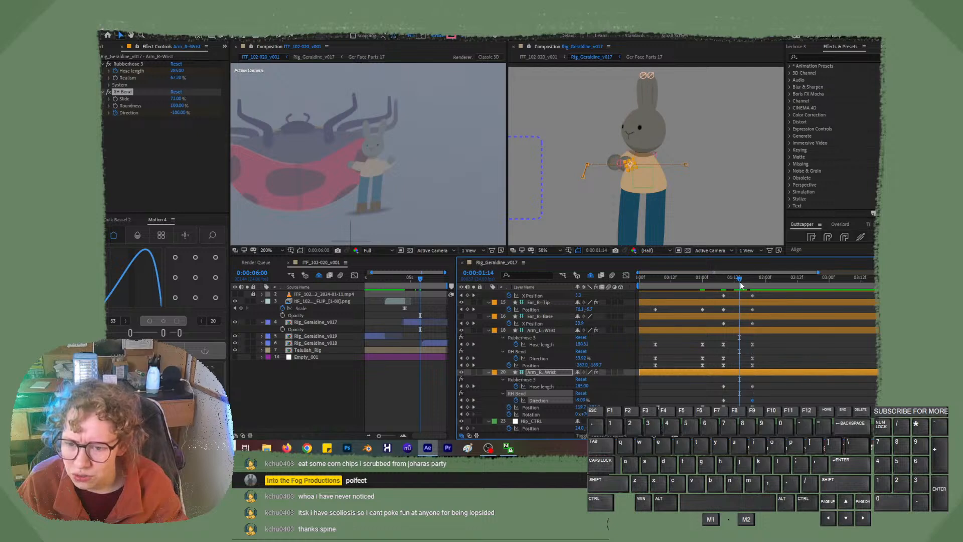
left_click(582, 386)
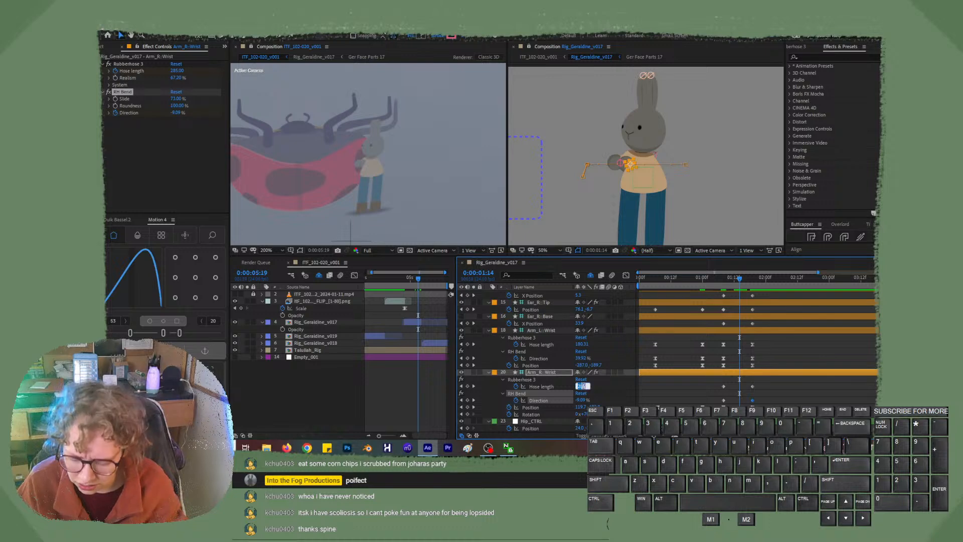
type("50")
key("Return")
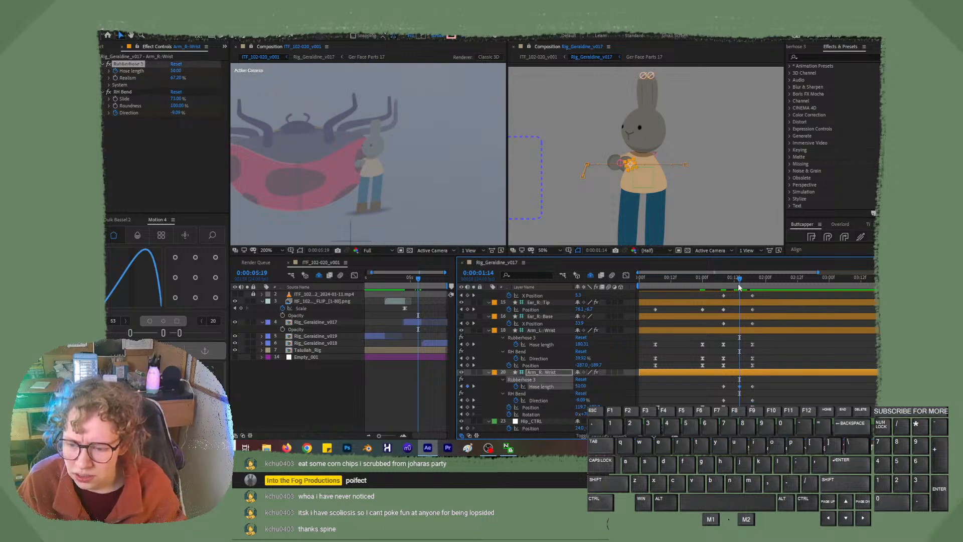
At 0:00:01:19, spread the hands by shifting Arm_R::Wrist 40 px right and Arm_L::Wrist 60 px left and 20 px down.
left_click_drag(738, 279, 752, 284)
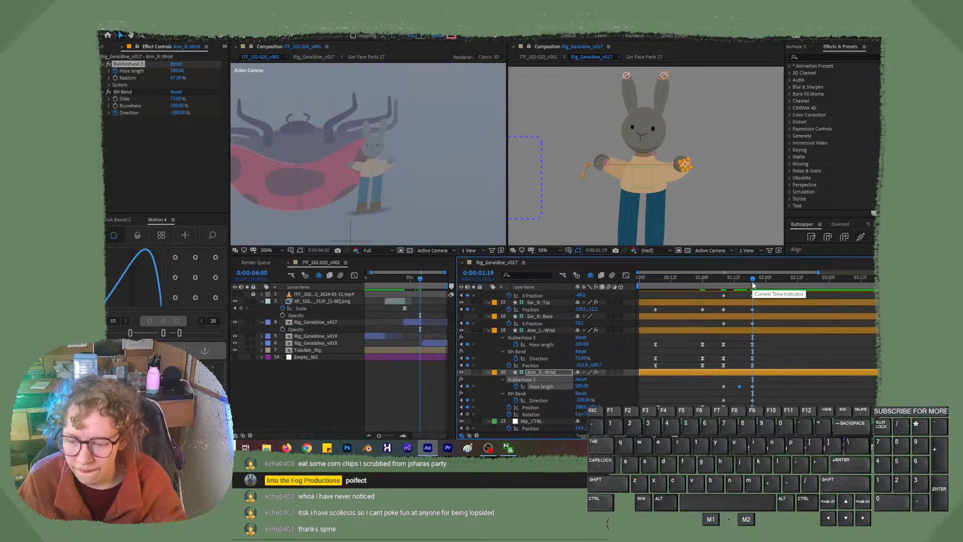
key("shift+Right")
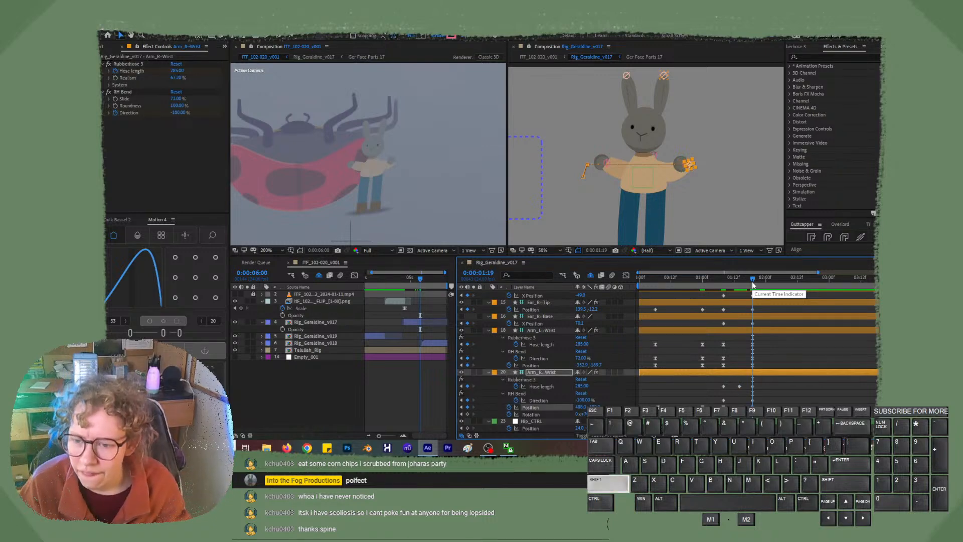
key("shift+Right")
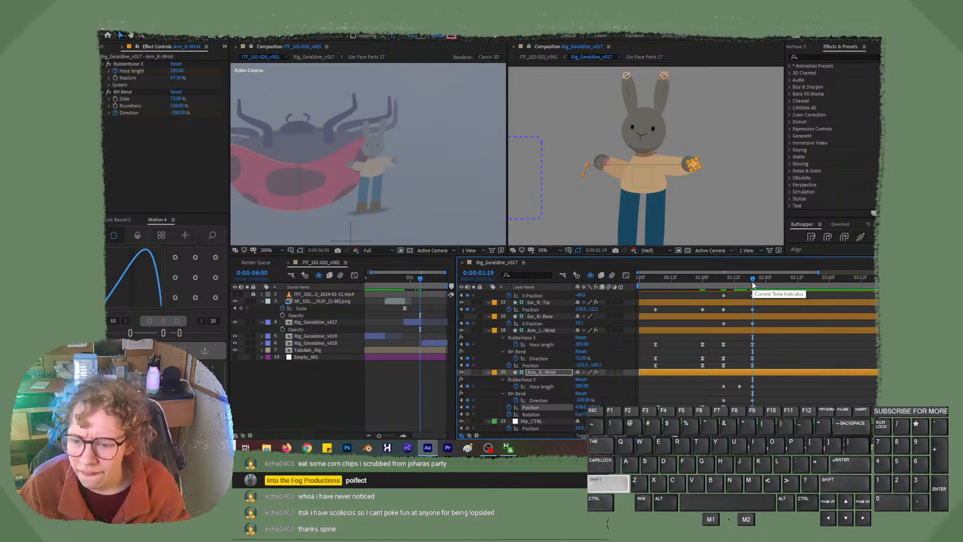
left_click(607, 160)
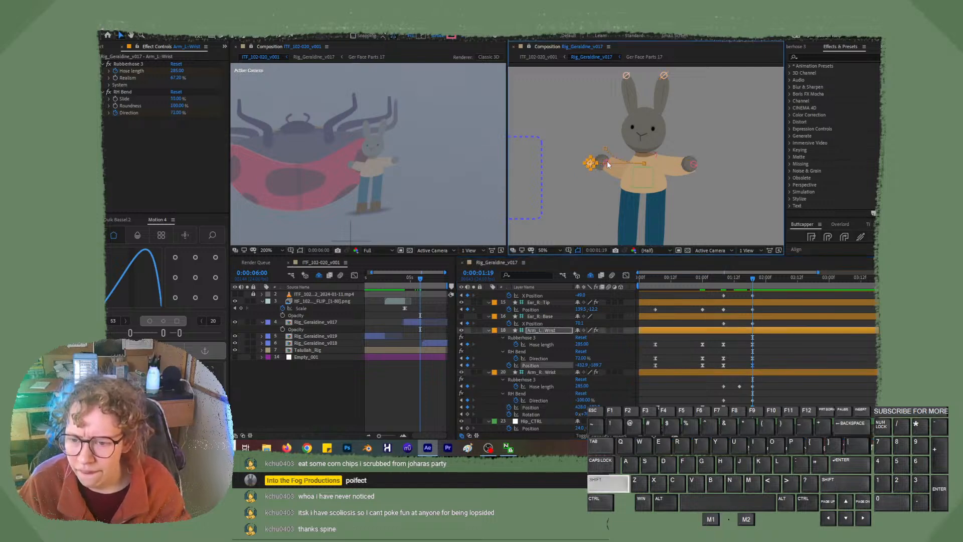
key("shift+Down")
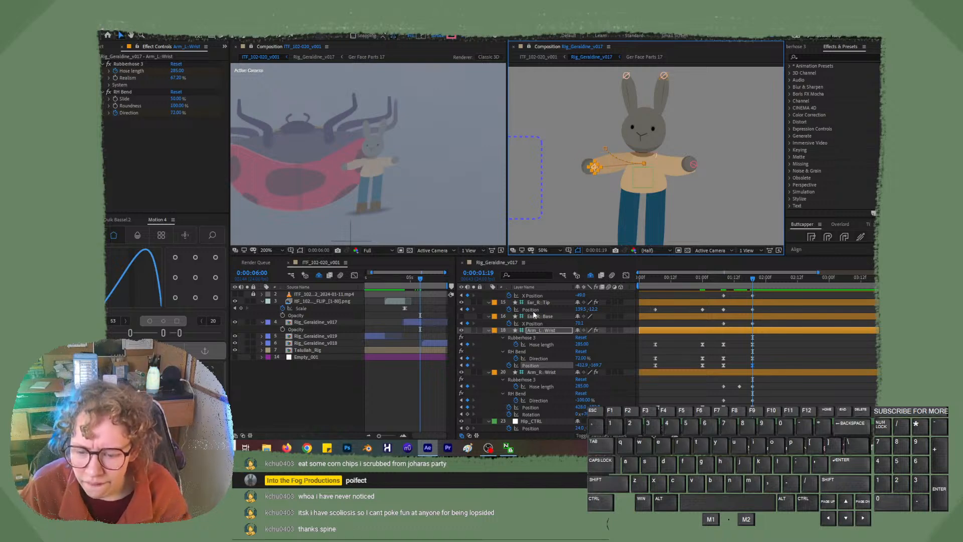
Try RH Bend Direction values of 100% and -100% on Arm_L::Wrist, and move the wrist another 40 px outward.
left_click_drag(580, 359, 627, 359)
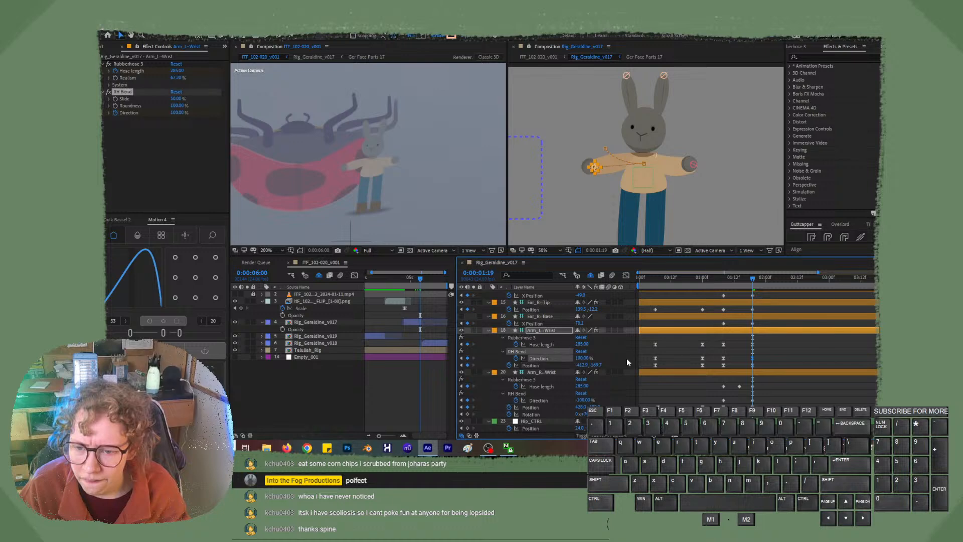
key("ctrl+z")
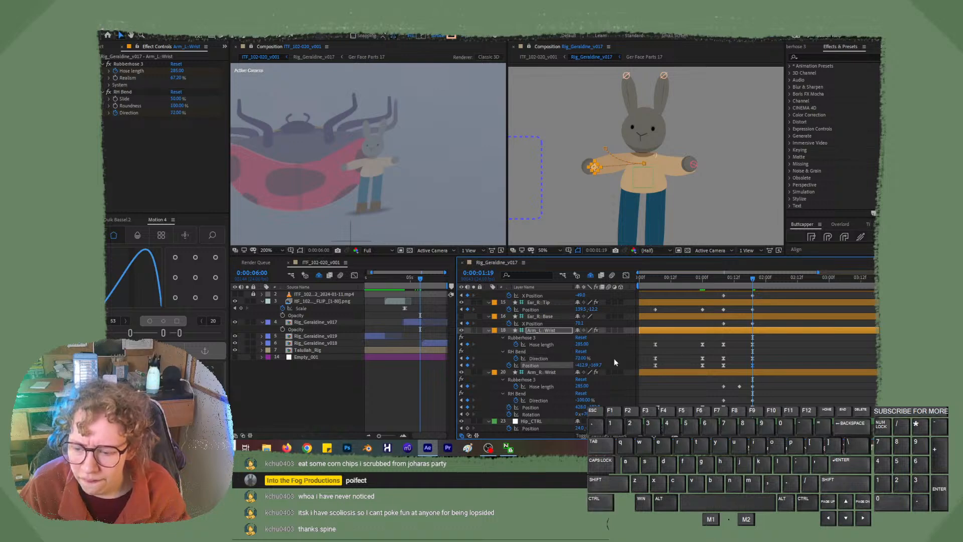
left_click_drag(581, 359, 513, 360)
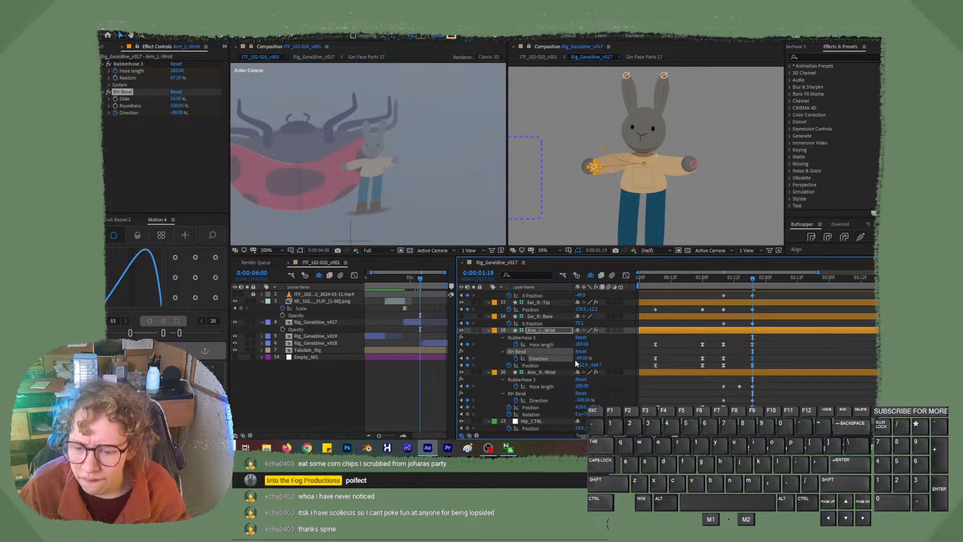
left_click_drag(575, 359, 549, 360)
key("shift+Left")
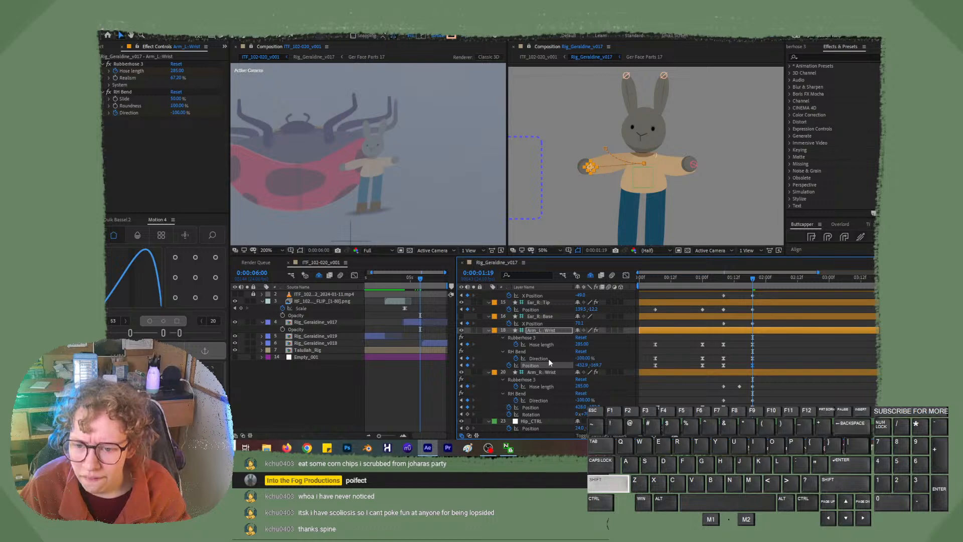
key("shift+Left")
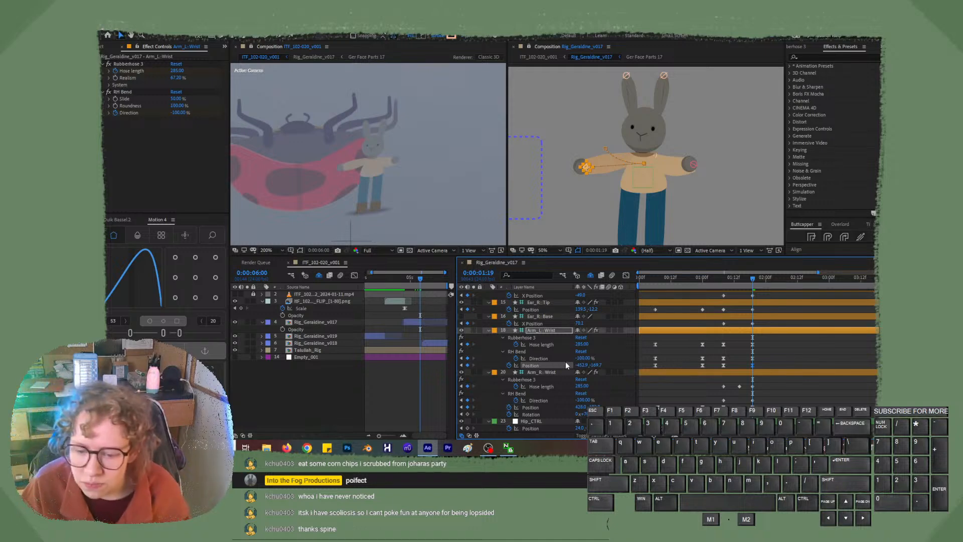
Set Arm_L::Wrist's RH Bend Direction to 38% and pull the wrist slightly inward and up at 0:00:01:19.
mouse_move(582, 358)
left_mouse_down()
mouse_move(625, 357)
mouse_move(574, 358)
left_mouse_up()
left_click(555, 329)
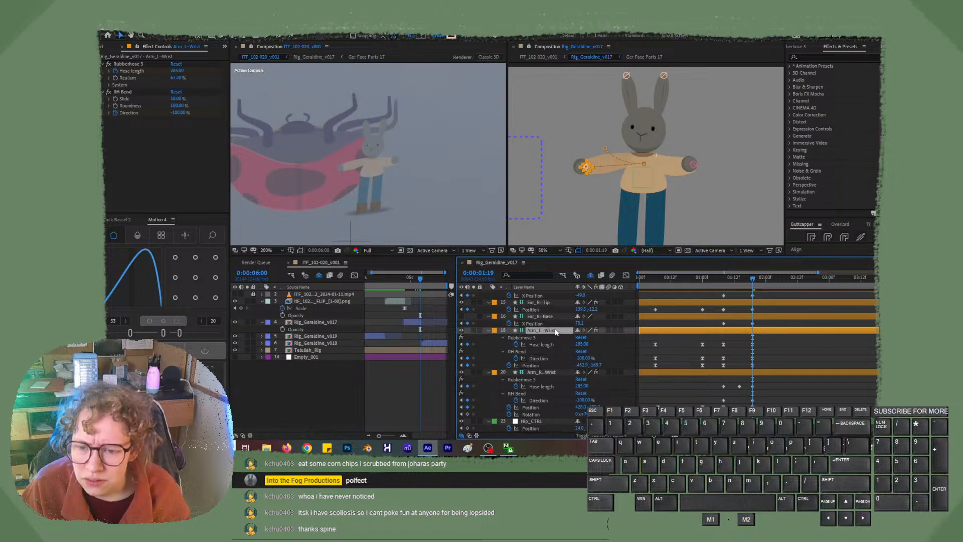
left_click_drag(583, 358, 646, 356)
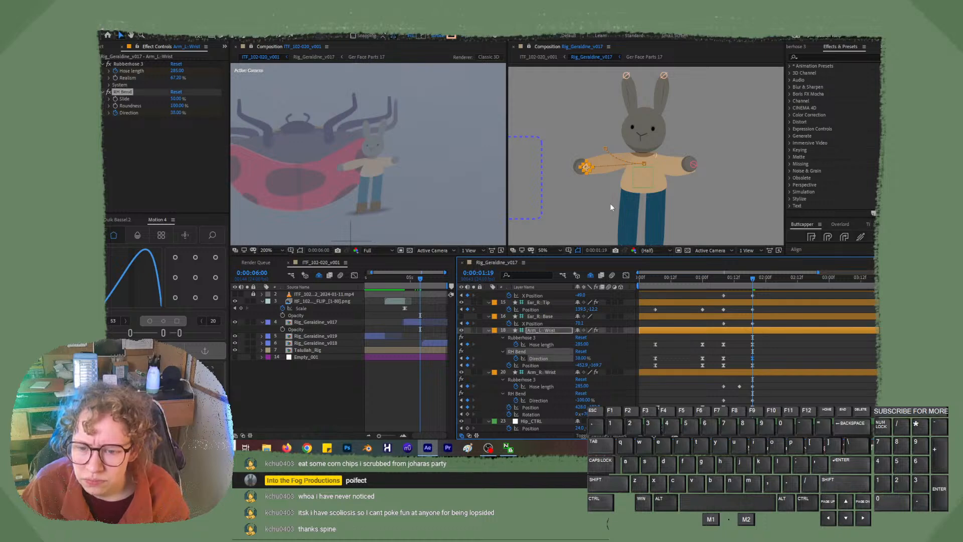
scroll(610, 204, "up", 1)
left_click_drag(514, 181, 547, 171)
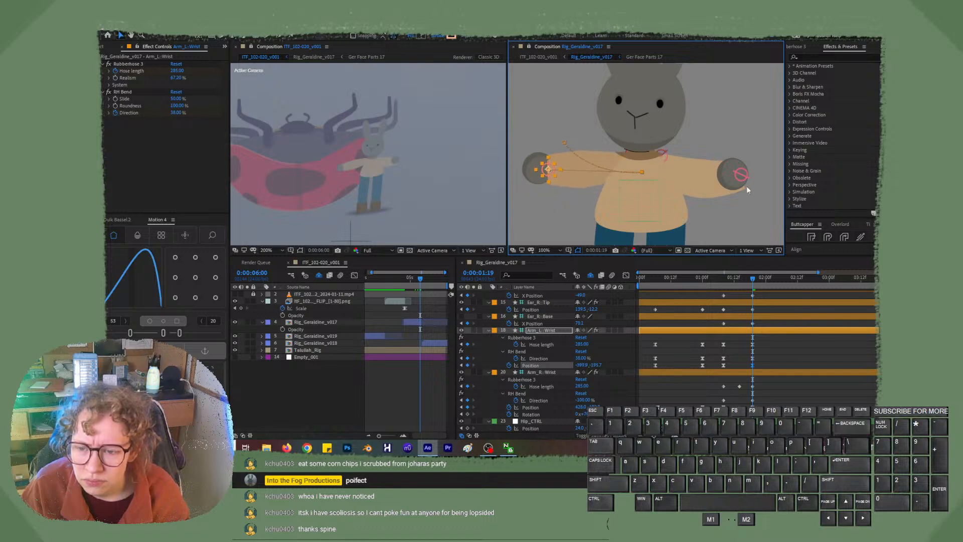
Rotate Arm_R::Wrist at 0:00:01:19 so the hand points outward in line with the sleeve.
left_click(742, 179)
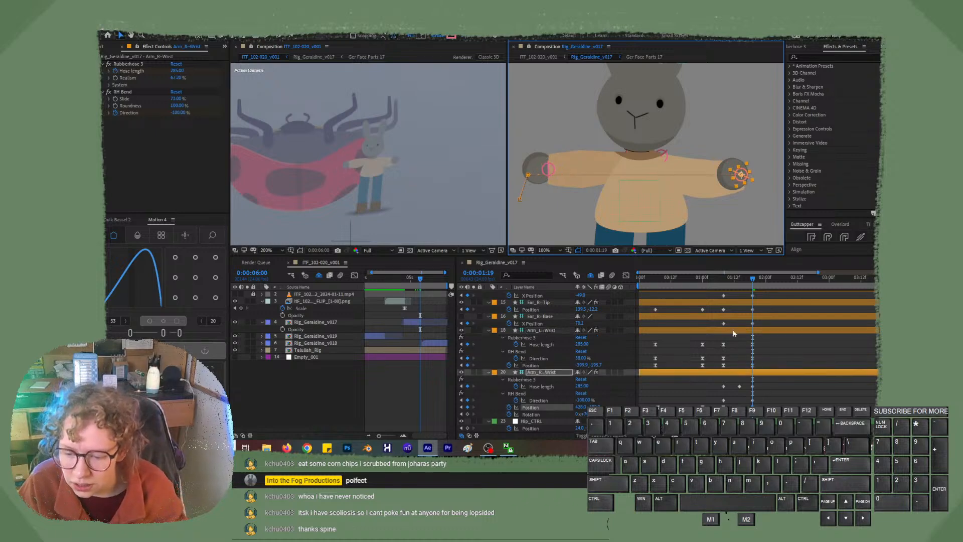
left_click_drag(732, 282, 752, 284)
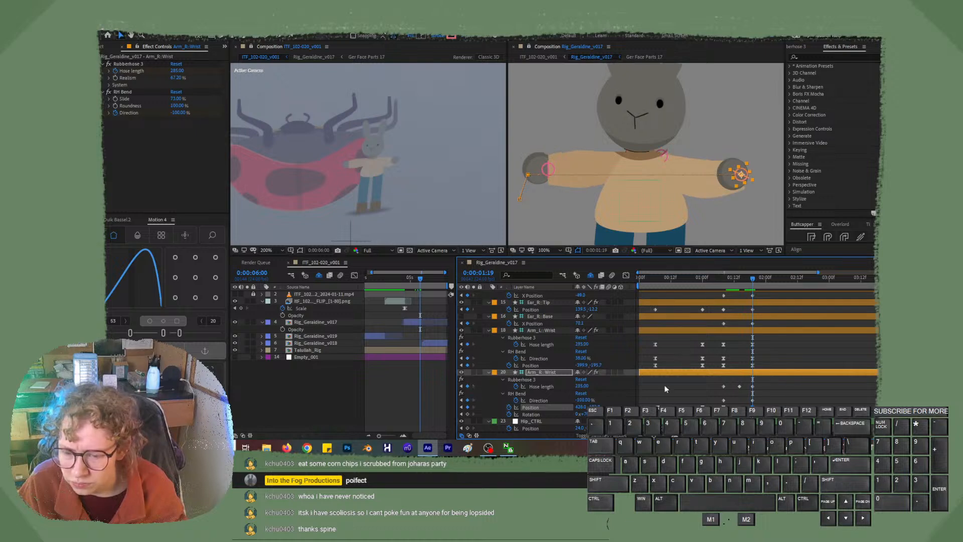
left_click_drag(585, 415, 671, 417)
left_click_drag(667, 418, 658, 418)
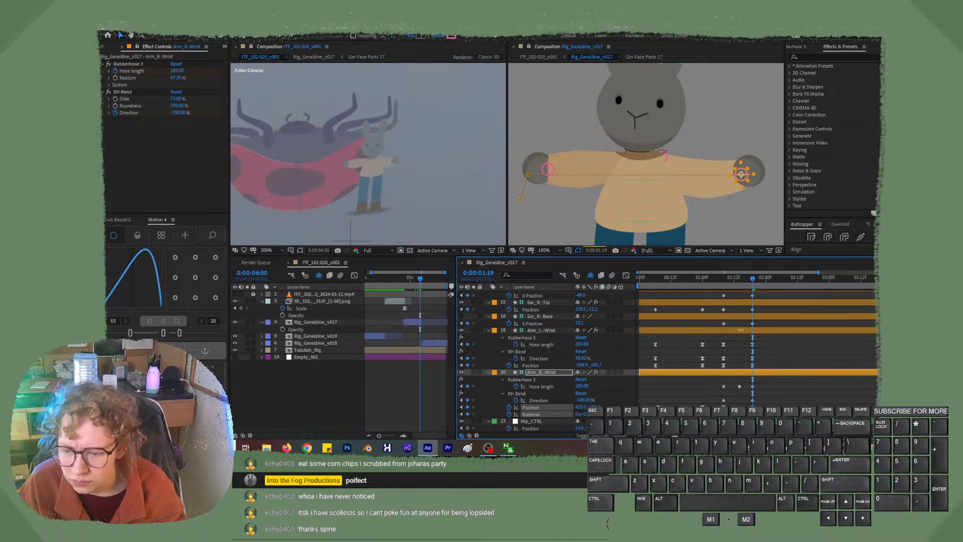
Play the Rig_Geraldine_v017 animation from its start to review the turn and arm poses.
left_click_drag(732, 282, 633, 287)
scroll(657, 203, "down", 2)
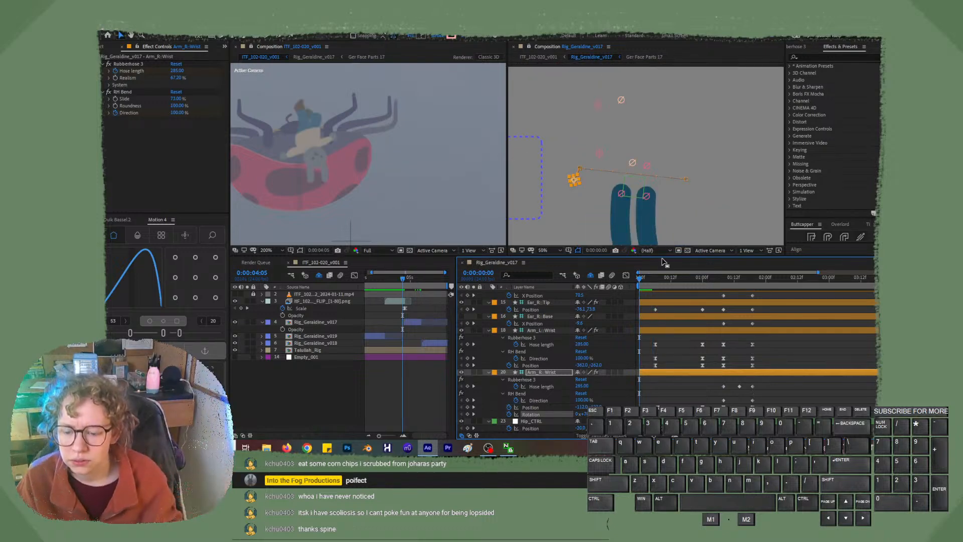
key("space")
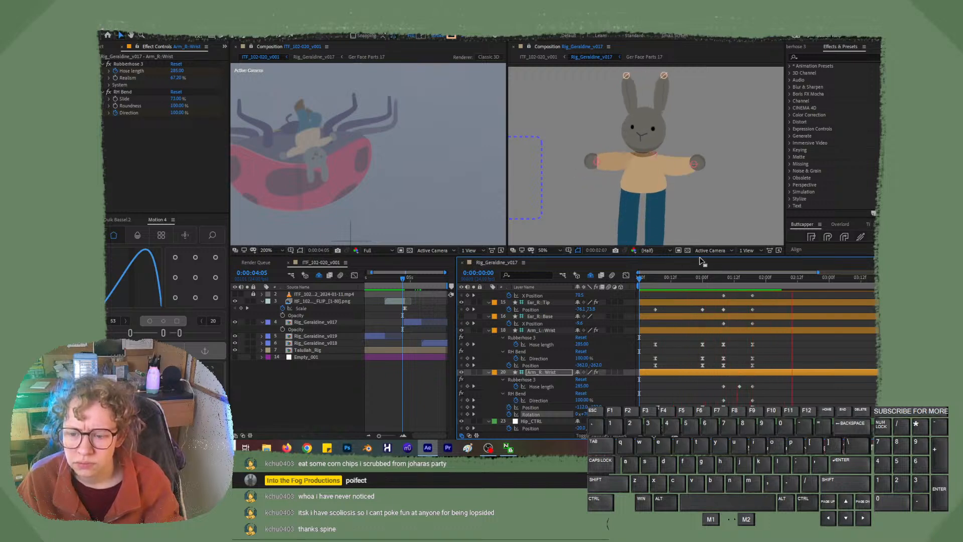
key("space")
At 0:00:01:03, reveal the shy layers of Rig_Geraldine_v017 and examine the full stack of arm, hand and body layers.
left_click_drag(733, 279, 707, 281)
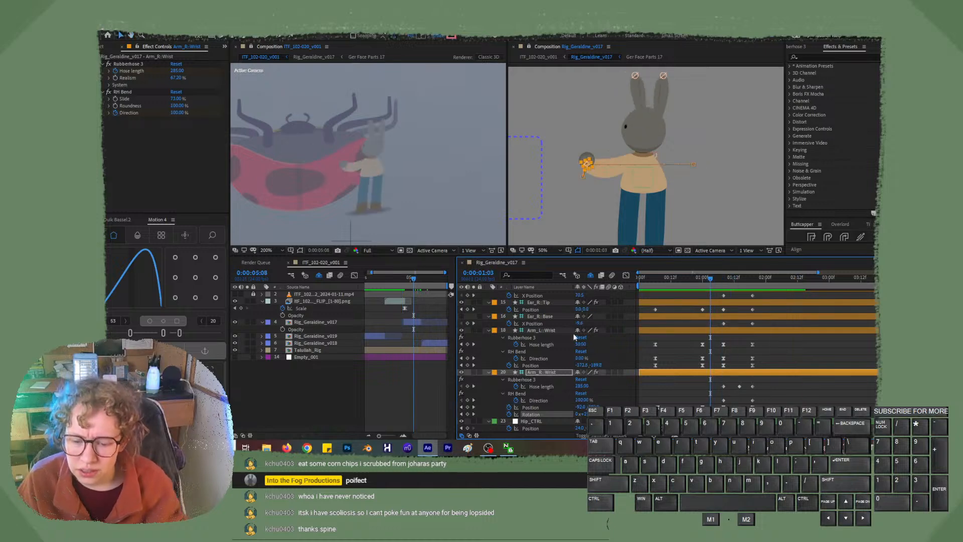
left_click(590, 275)
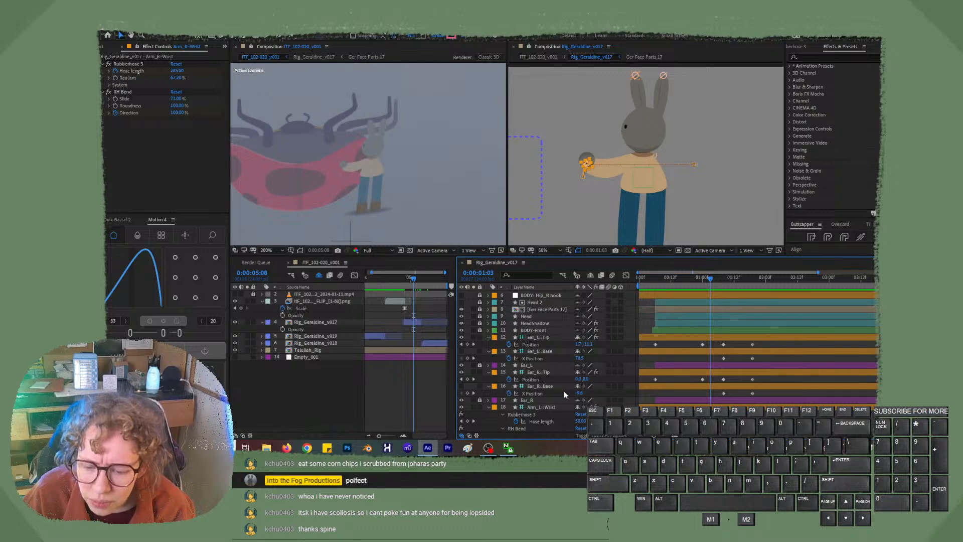
scroll(564, 390, "down", 5)
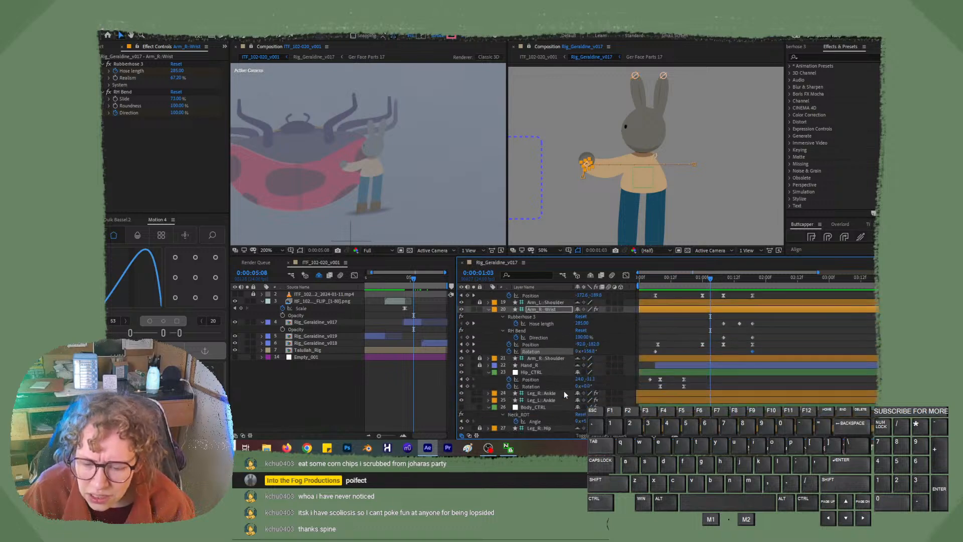
scroll(564, 390, "down", 2)
scroll(559, 390, "down", 3)
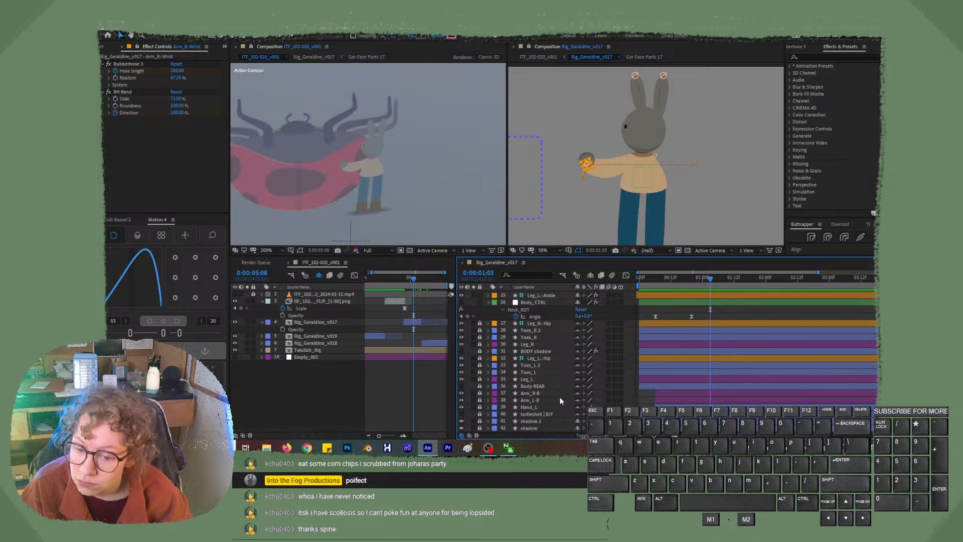
scroll(561, 400, "up", 5)
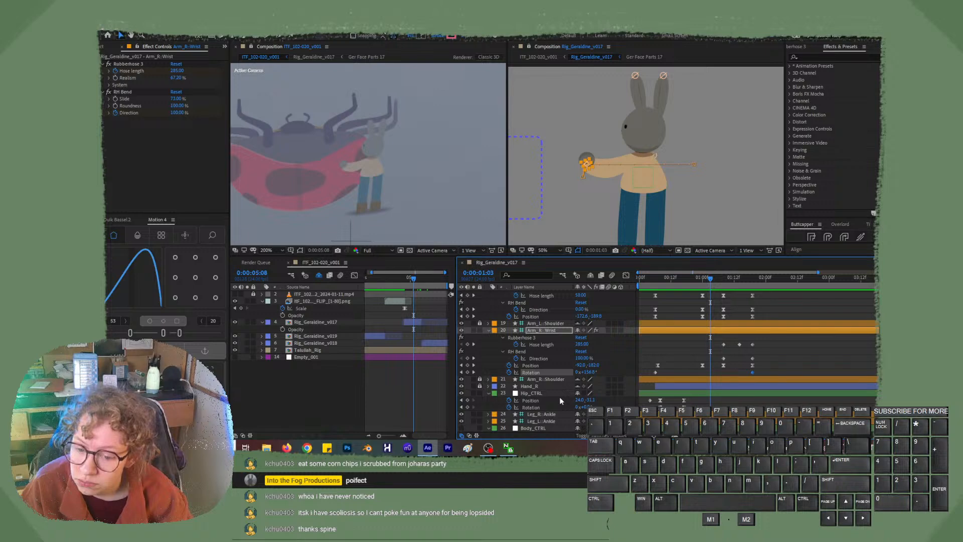
scroll(560, 399, "down", 5)
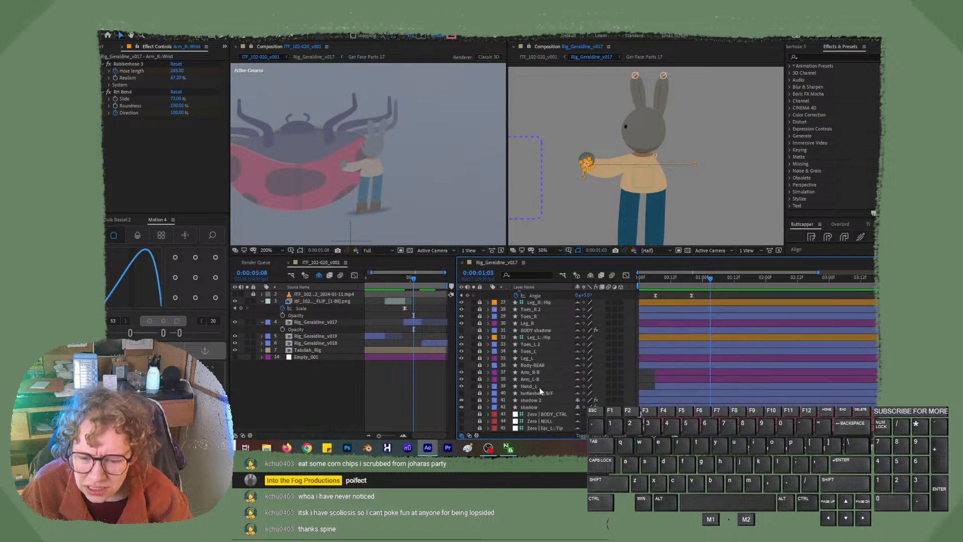
scroll(531, 351, "up", 5)
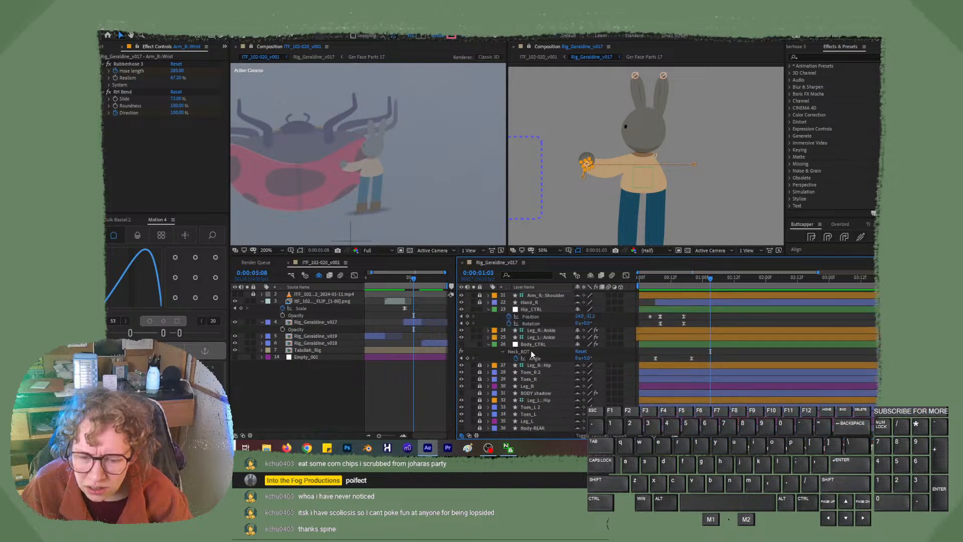
scroll(532, 353, "up", 4)
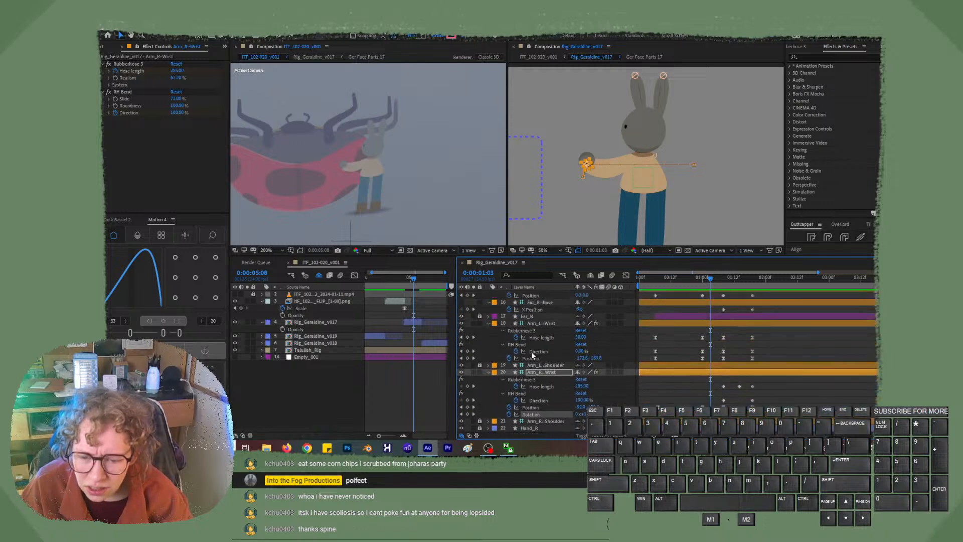
scroll(528, 354, "up", 3)
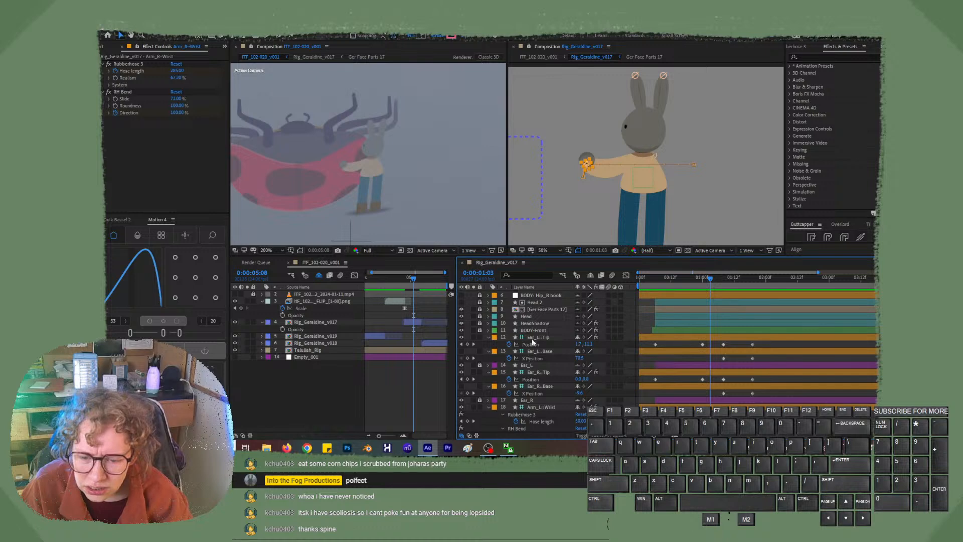
scroll(537, 331, "up", 3)
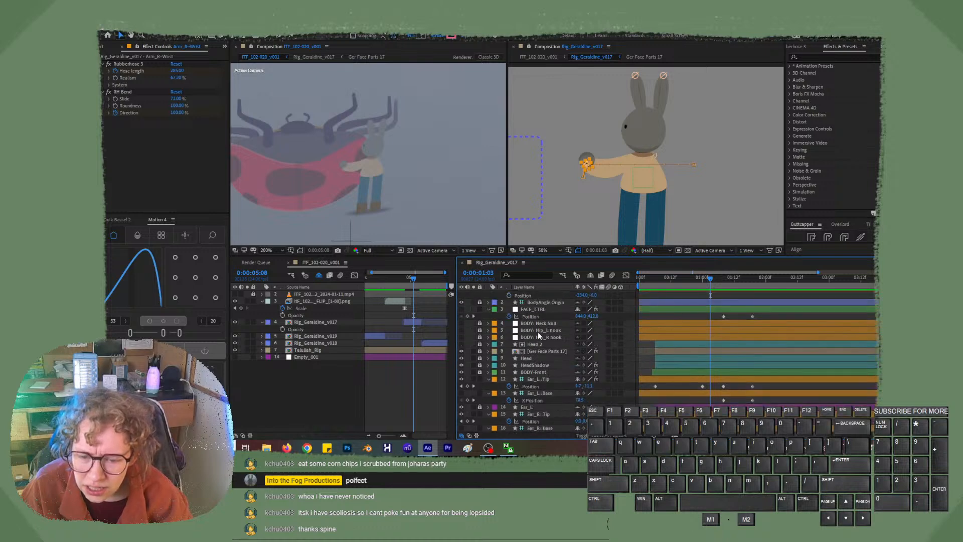
scroll(540, 346, "down", 5)
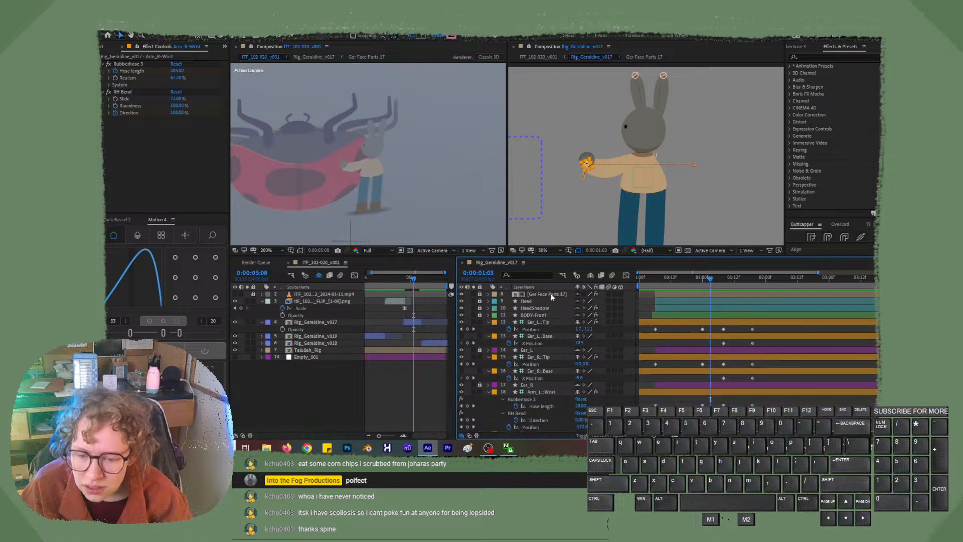
left_click(476, 436)
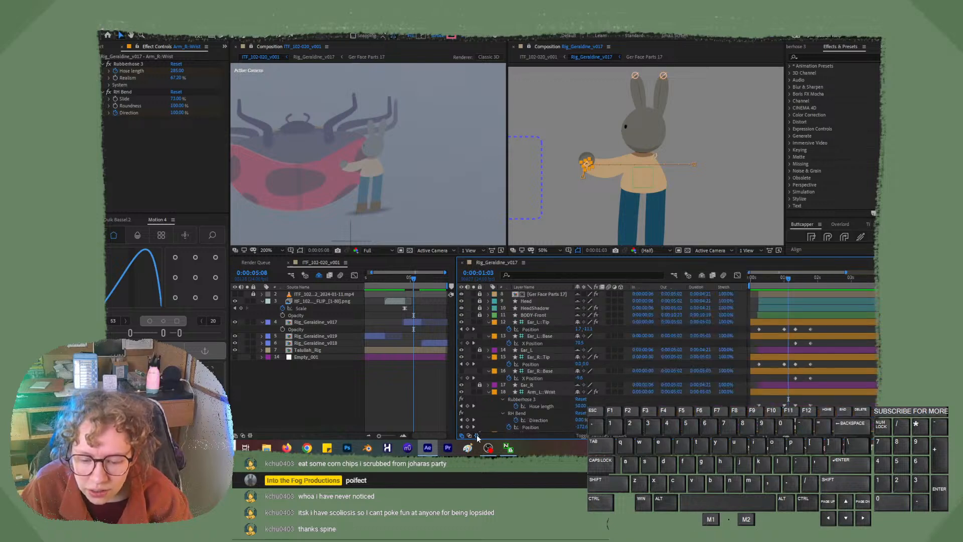
left_click(476, 436)
left_click(470, 435)
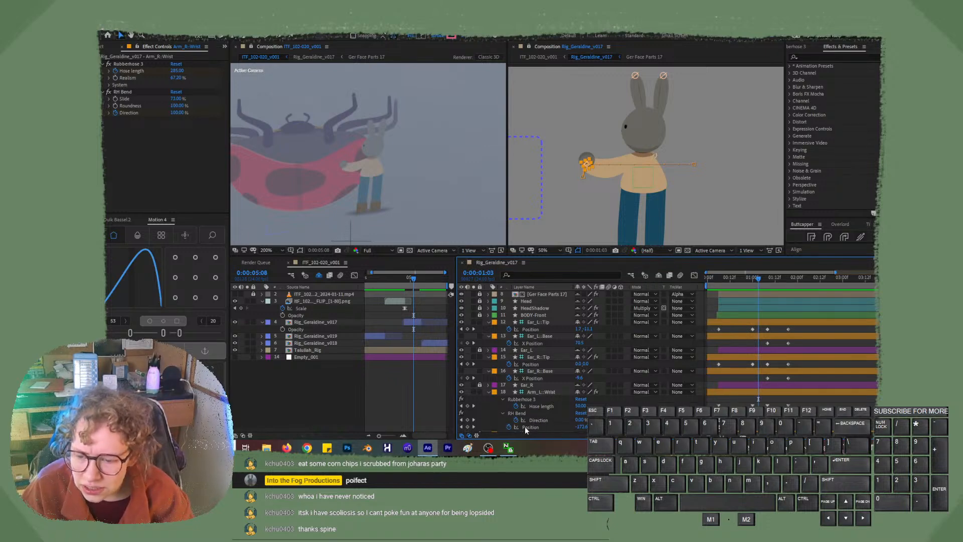
left_click(469, 435)
left_click(461, 435)
left_click(462, 436)
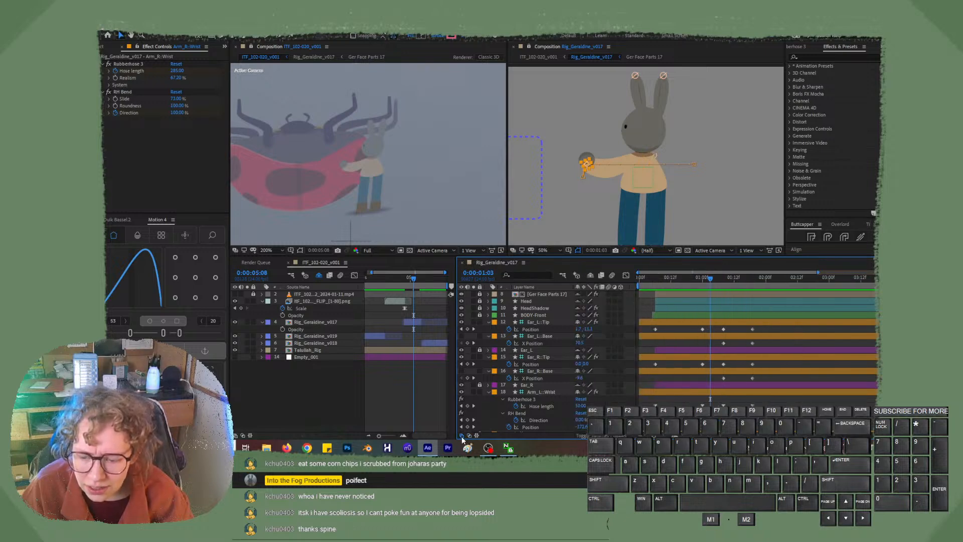
left_click(586, 435)
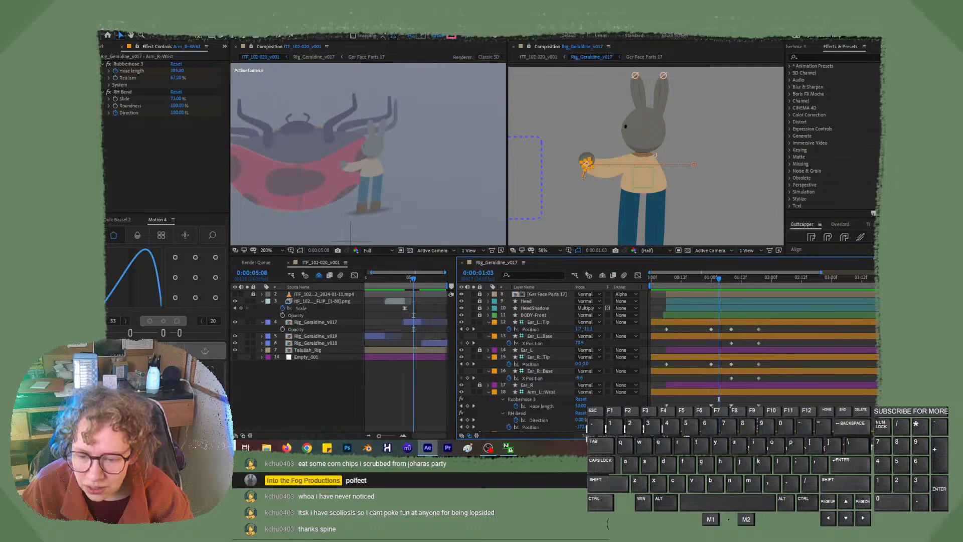
left_click(586, 438)
left_click(586, 437)
left_click(587, 437)
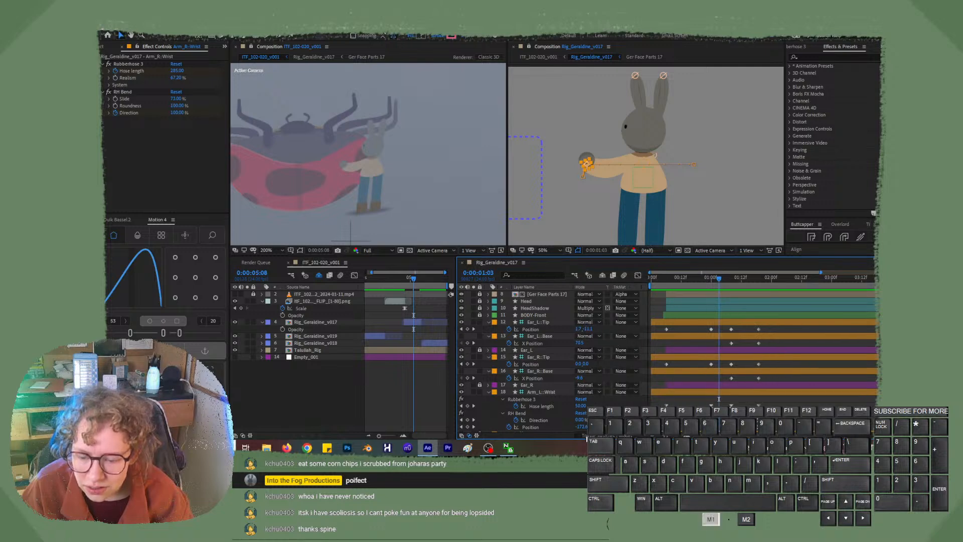
left_click(586, 437)
right_click(558, 288)
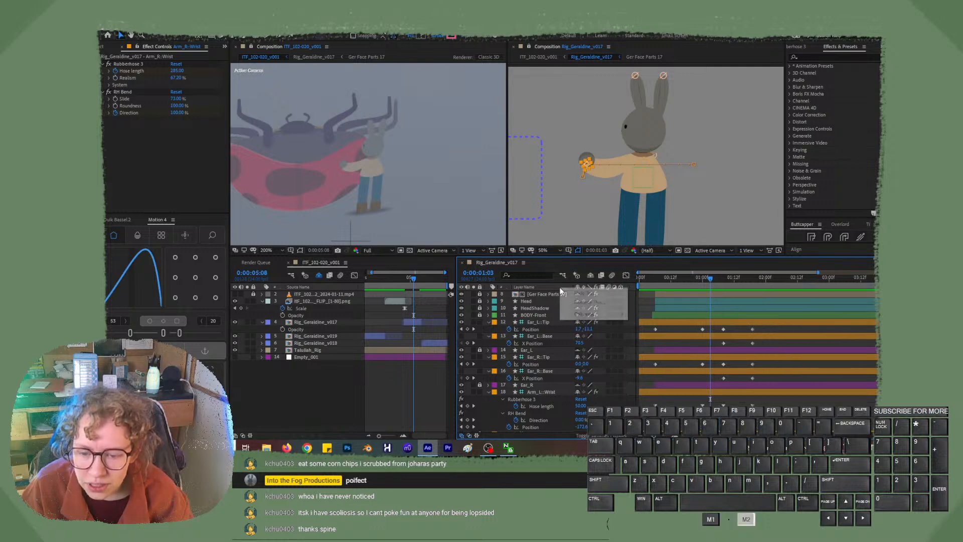
mouse_move(586, 313)
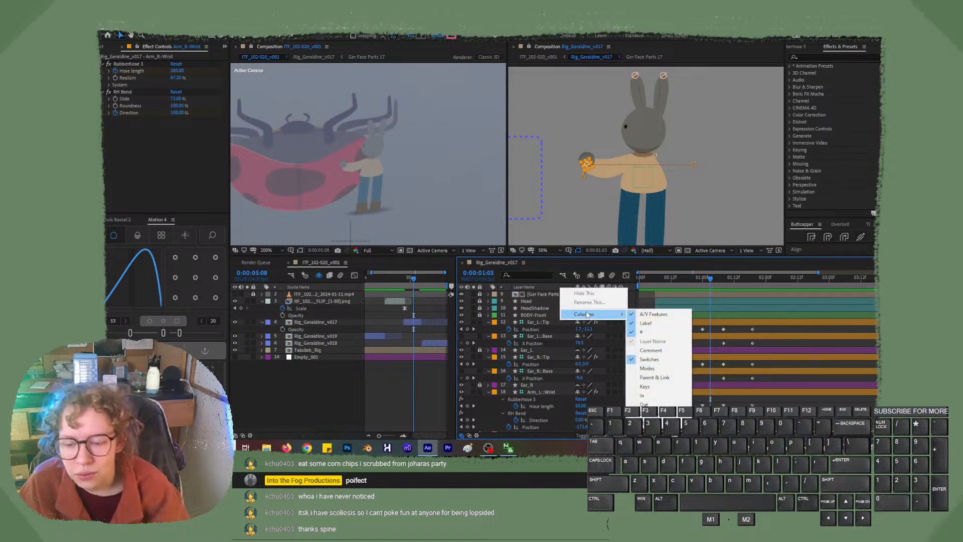
left_click(541, 261)
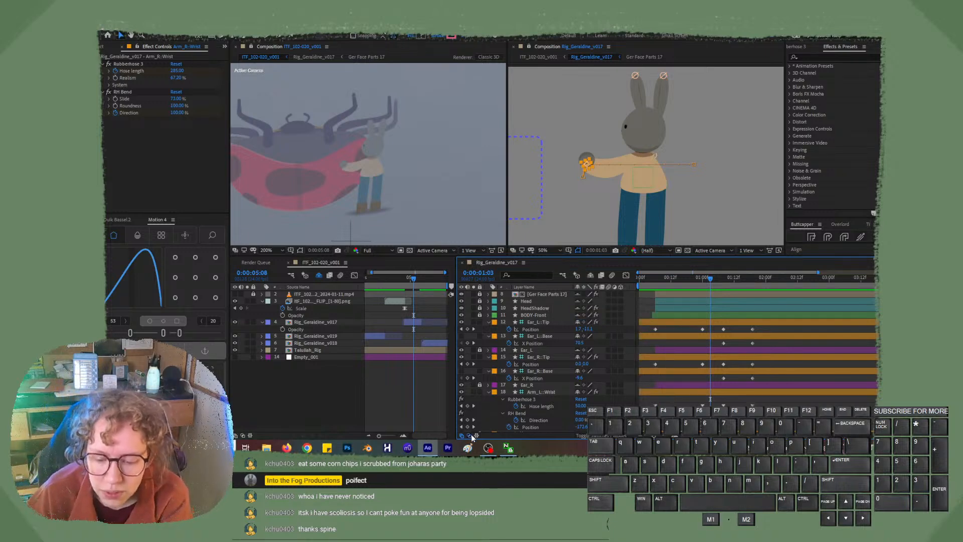
left_click(472, 435)
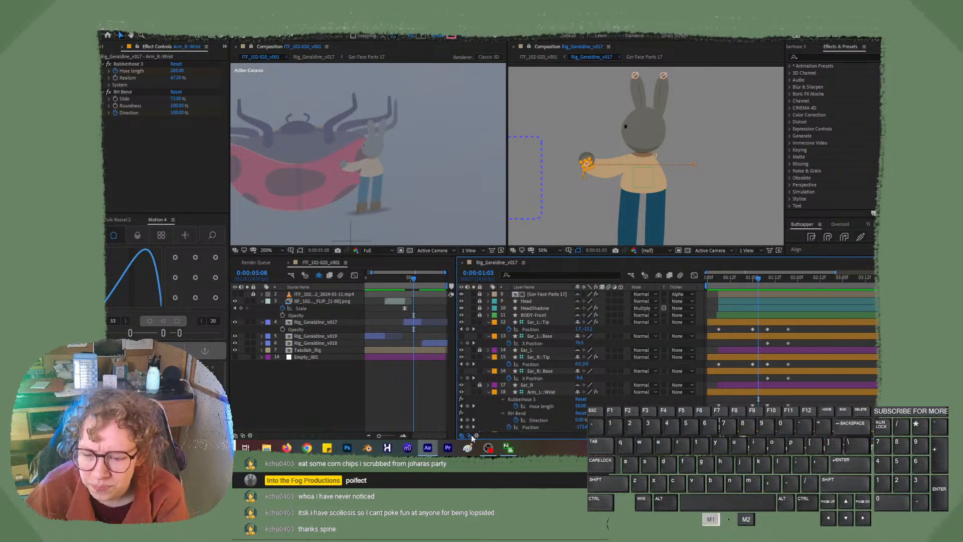
left_click(472, 436)
left_click(473, 436)
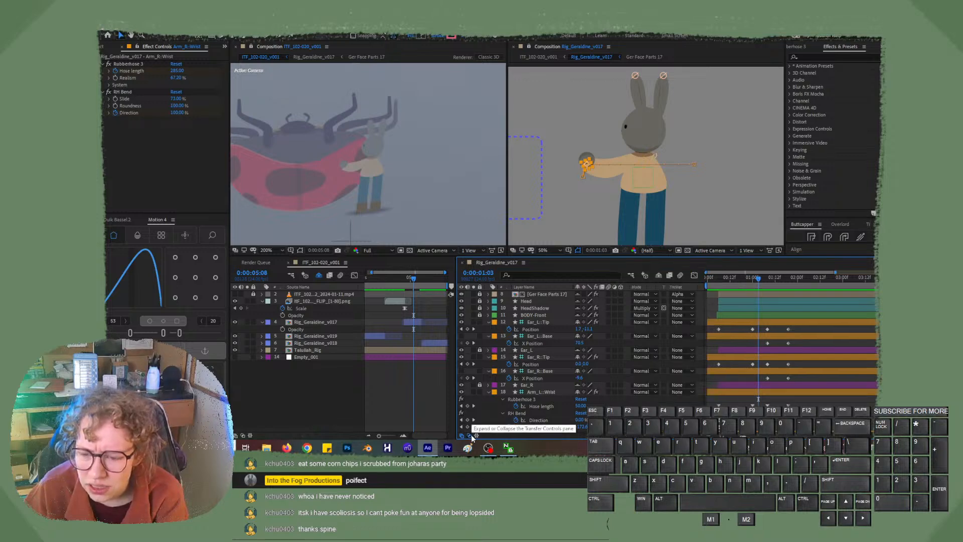
left_click(473, 436)
left_click(478, 436)
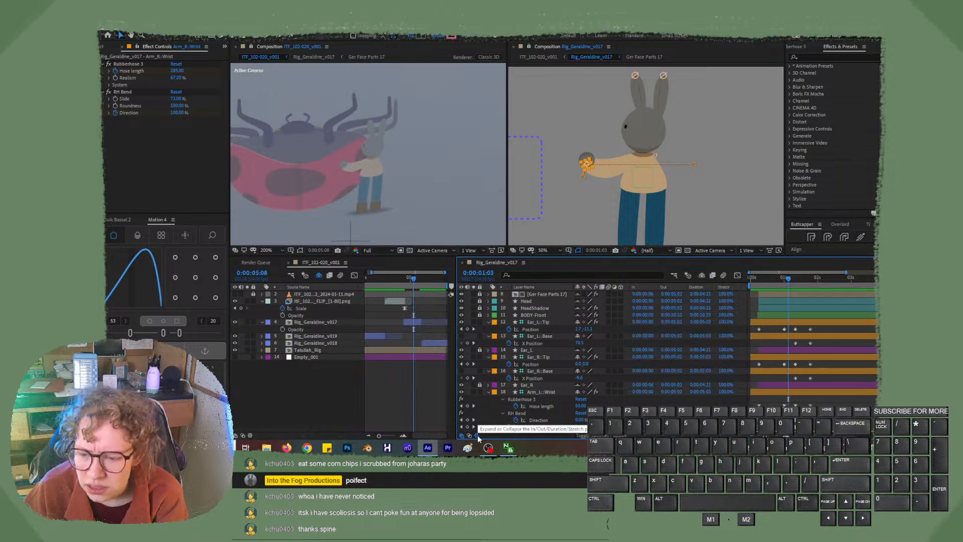
left_click(477, 436)
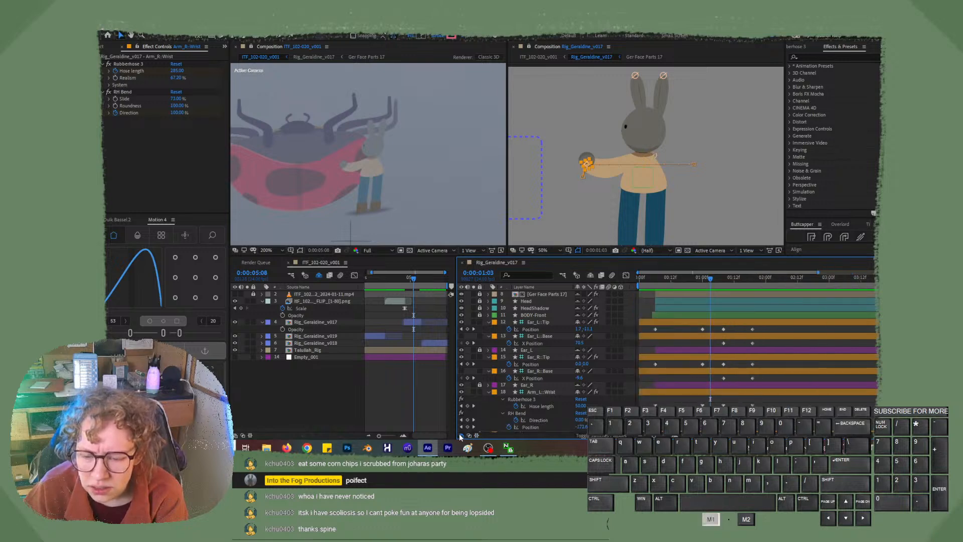
left_click(461, 436)
left_click(460, 435)
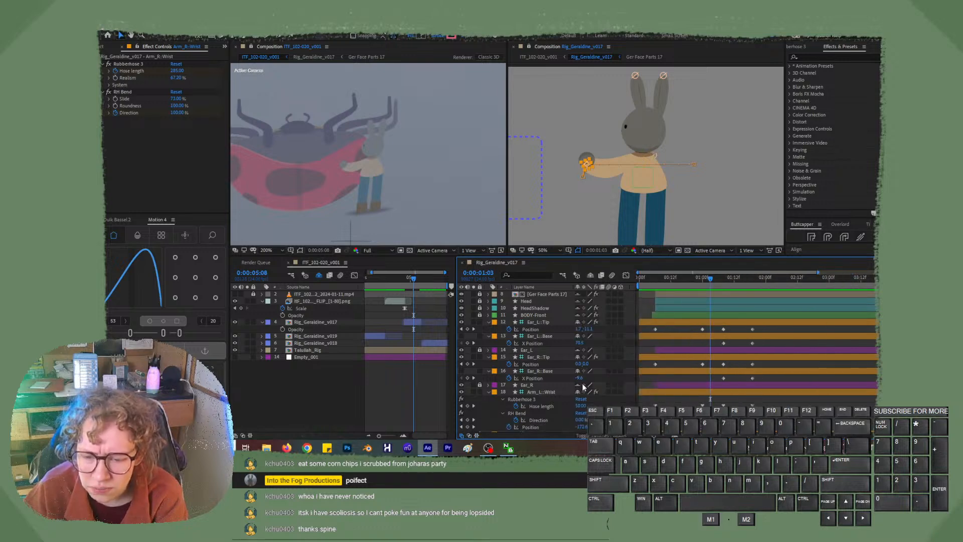
Move the Hand_R layer up the stack so it sits between HeadShadow and BODY-Front.
scroll(564, 380, "down", 5)
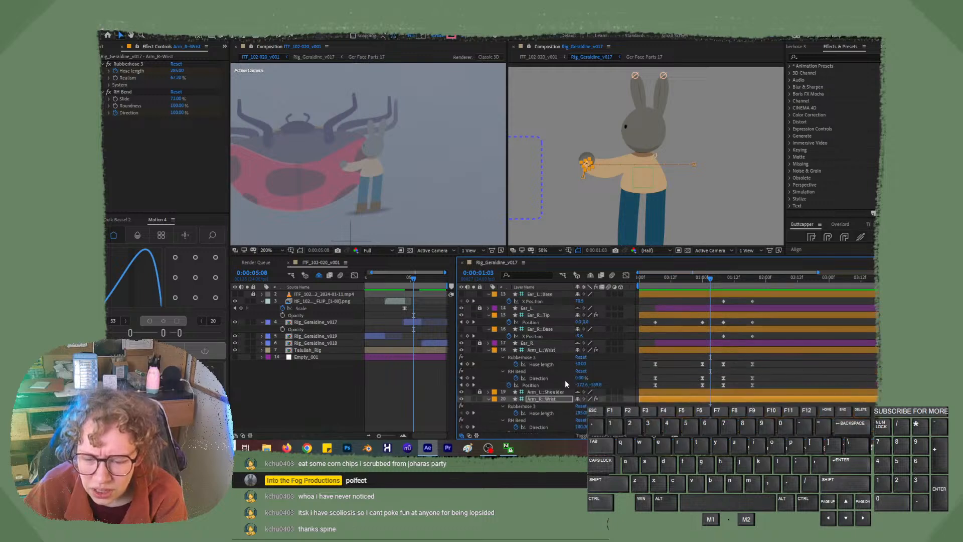
scroll(564, 383, "down", 1)
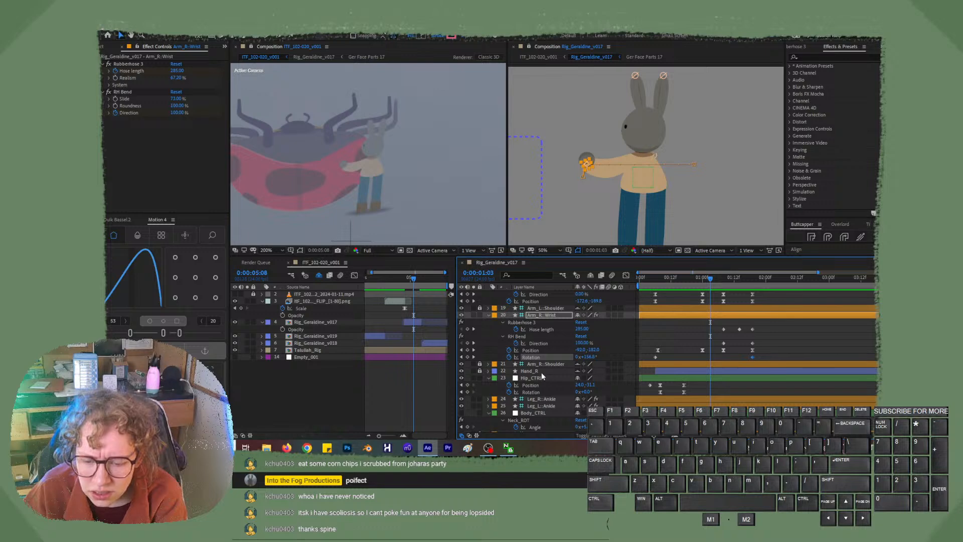
left_click(461, 372)
left_click(462, 372)
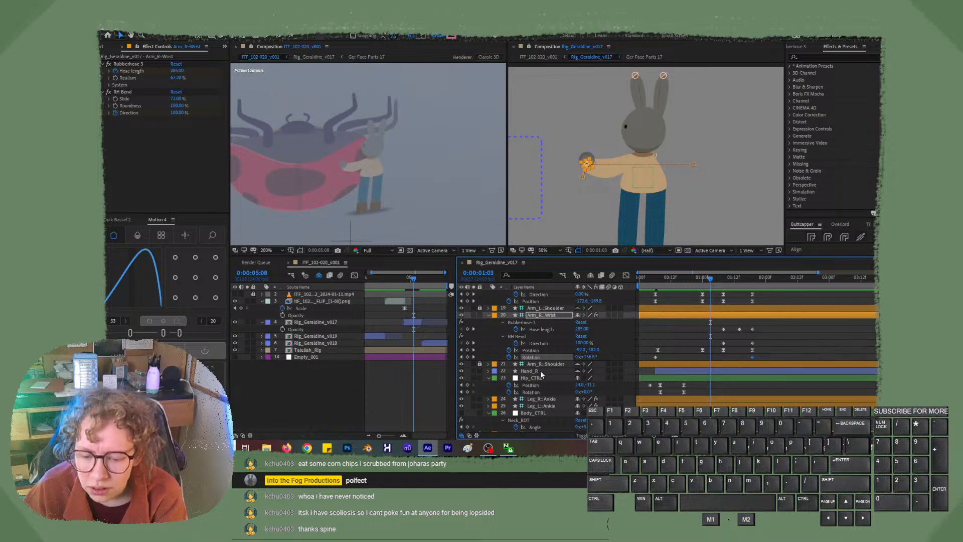
mouse_move(546, 373)
left_mouse_down()
mouse_move(536, 286)
mouse_move(533, 297)
mouse_move(527, 287)
mouse_move(536, 373)
left_mouse_up()
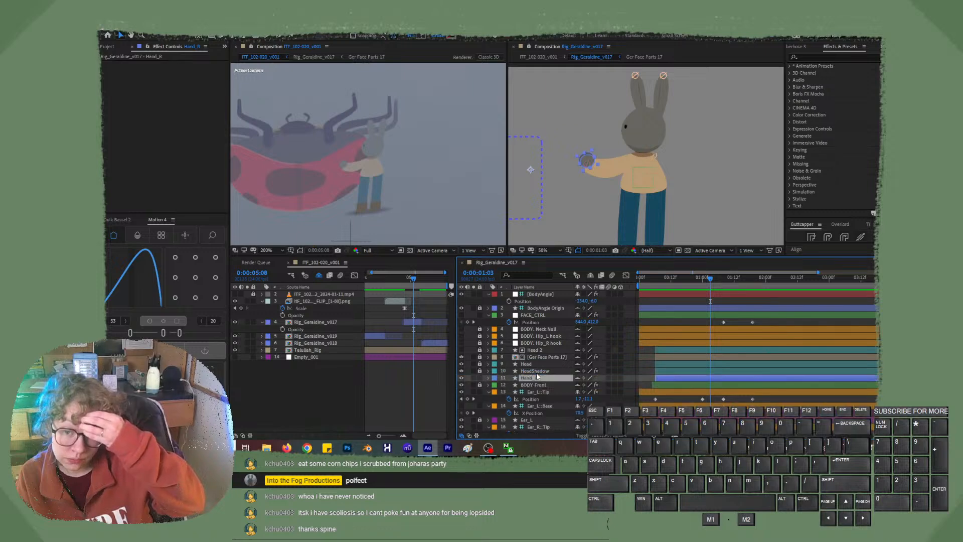
Go to 0:00:02:01 to check the hand's layering in the outstretched pose, and lock the Hand_R layer.
left_click_drag(706, 279, 767, 288)
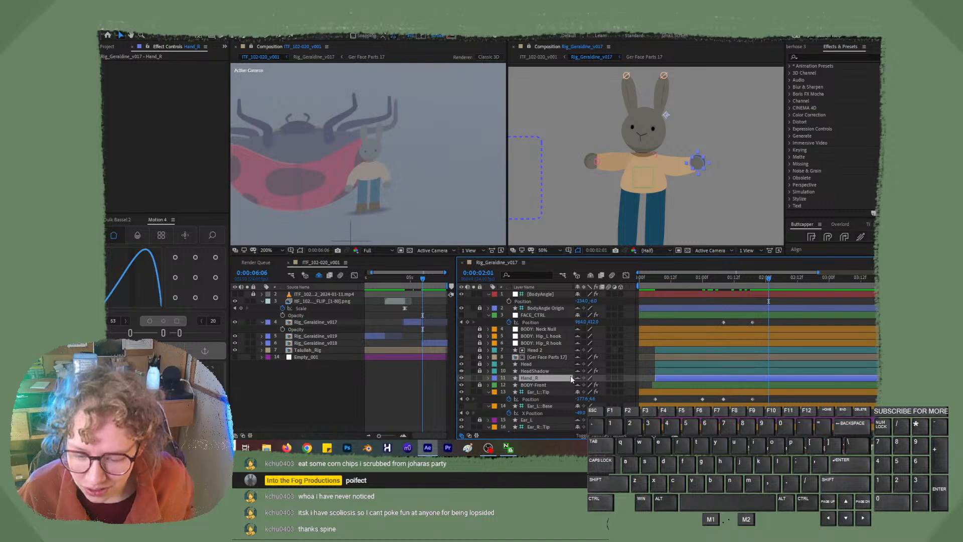
scroll(570, 376, "down", 2)
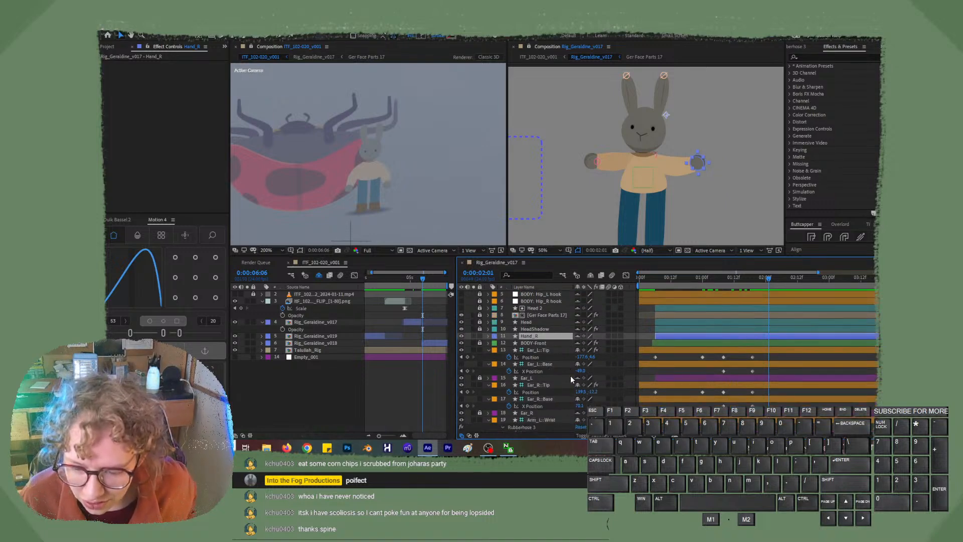
left_click(479, 337)
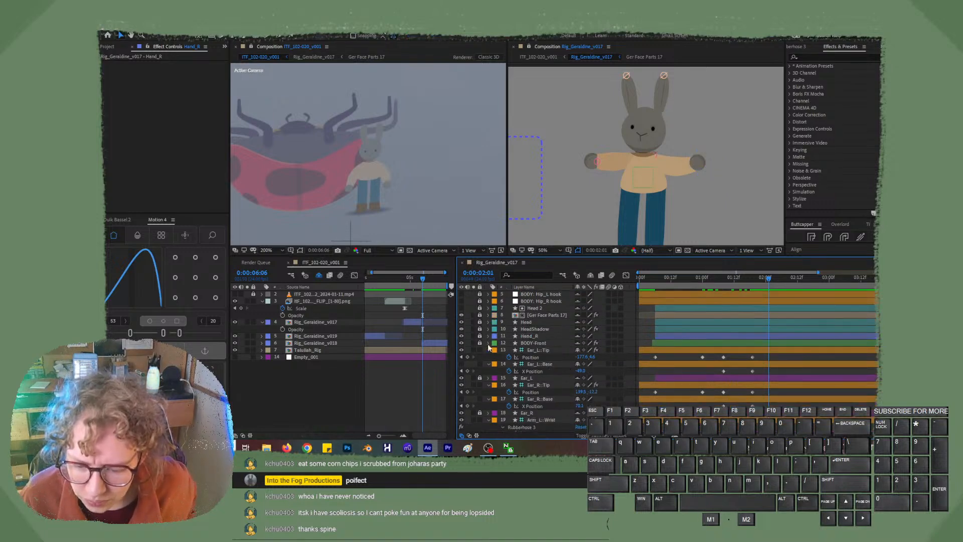
Look through the remaining layers of Rig_Geraldine_v017 and hide its shy layers again.
scroll(518, 380, "down", 3)
scroll(519, 379, "down", 6)
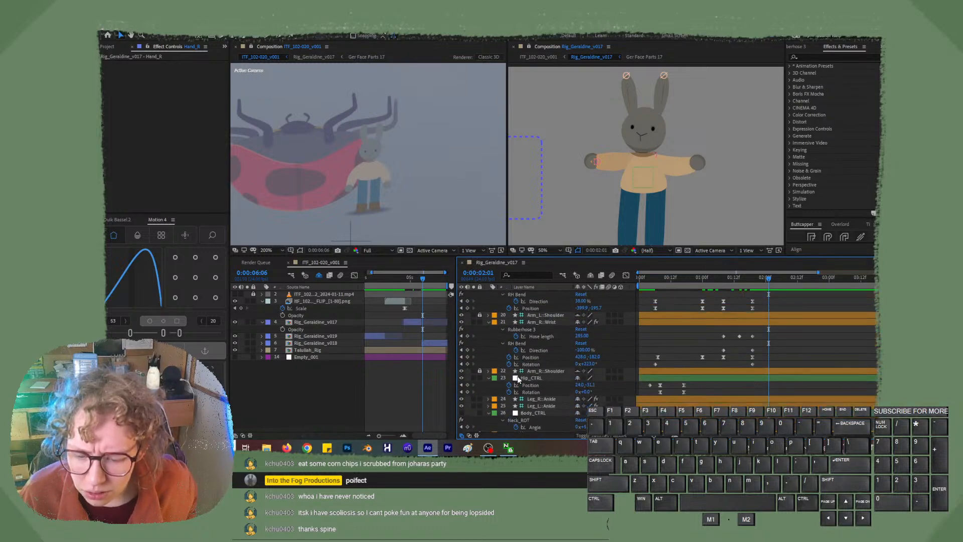
scroll(517, 379, "down", 3)
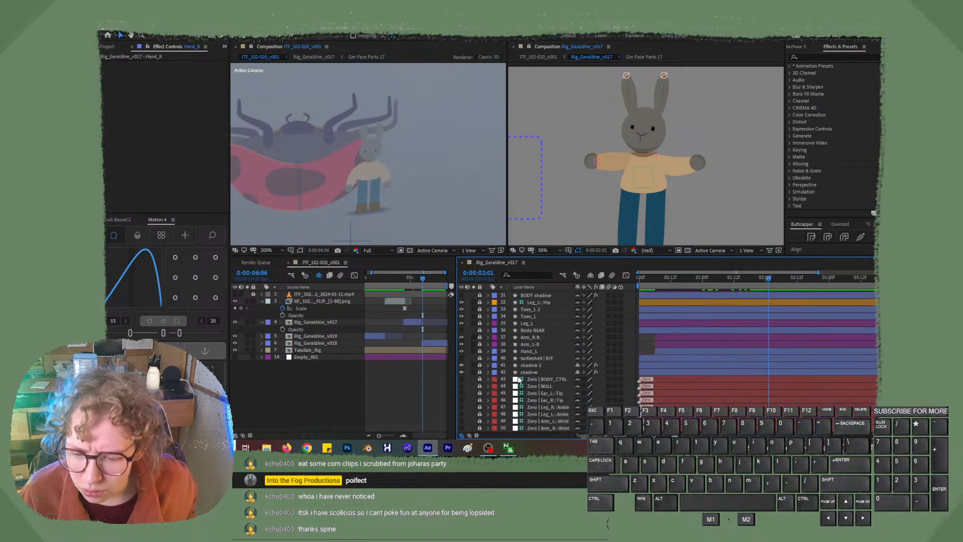
left_click(591, 274)
scroll(710, 388, "up", 3)
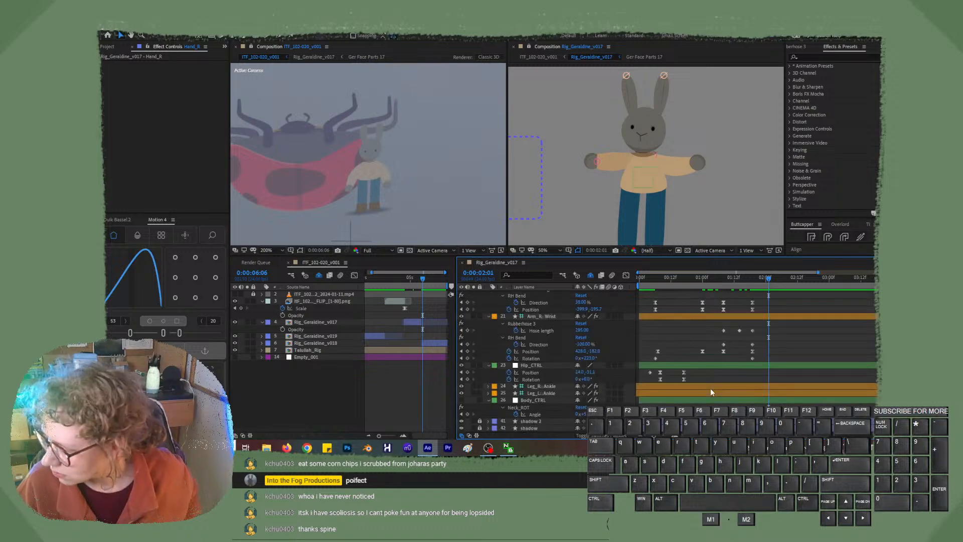
Collapse and reveal the keyframed properties of the rig layers, and play the animation from its start.
key("u")
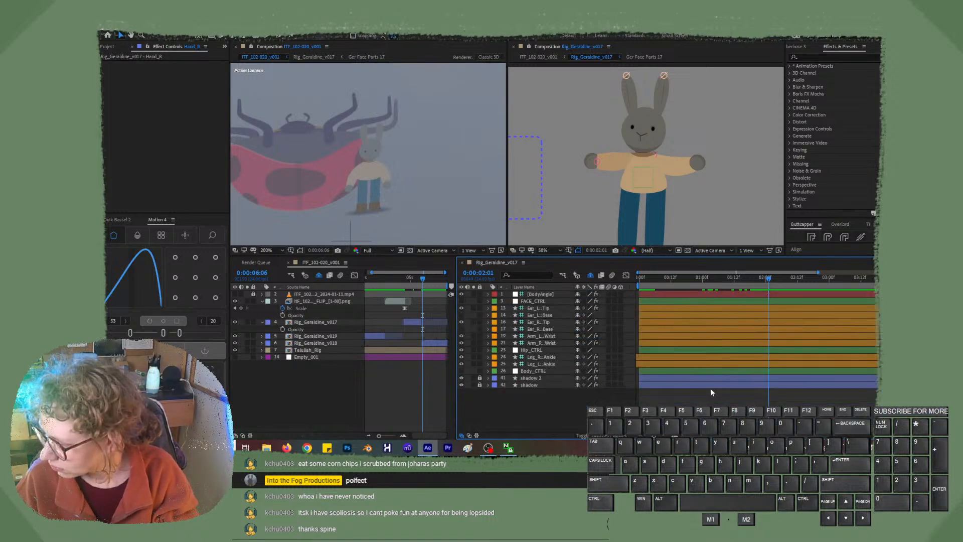
key("u")
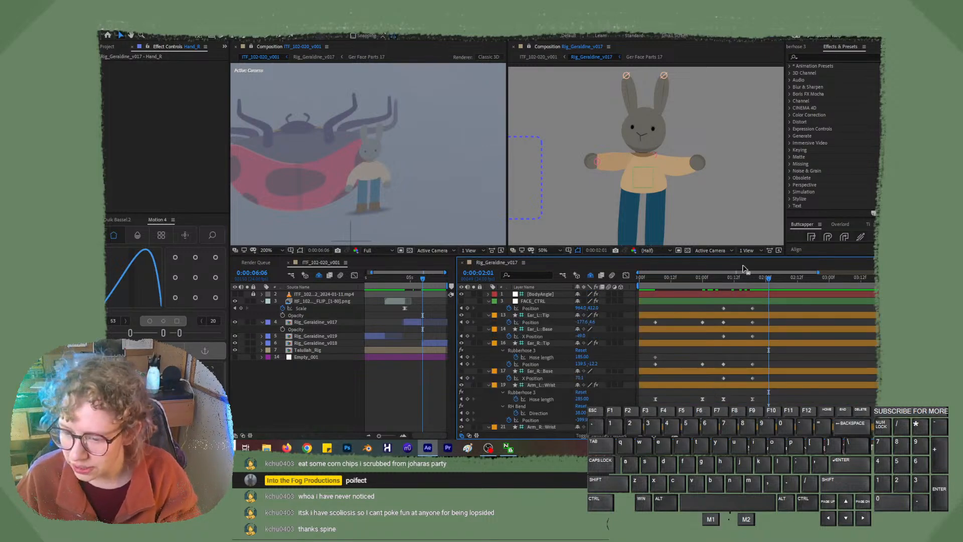
left_click_drag(745, 279, 637, 291)
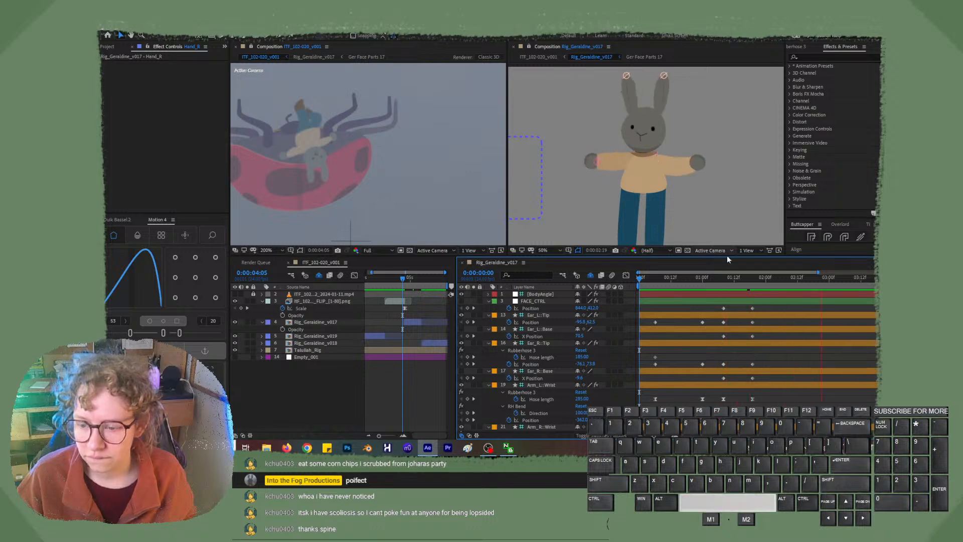
At 0:00:01:08, curve the Arm_L::Wrist motion path by pulling a long Bezier handle from its point beside the hand.
mouse_move(732, 279)
left_mouse_down()
mouse_move(694, 281)
mouse_move(753, 283)
mouse_move(724, 281)
left_mouse_up()
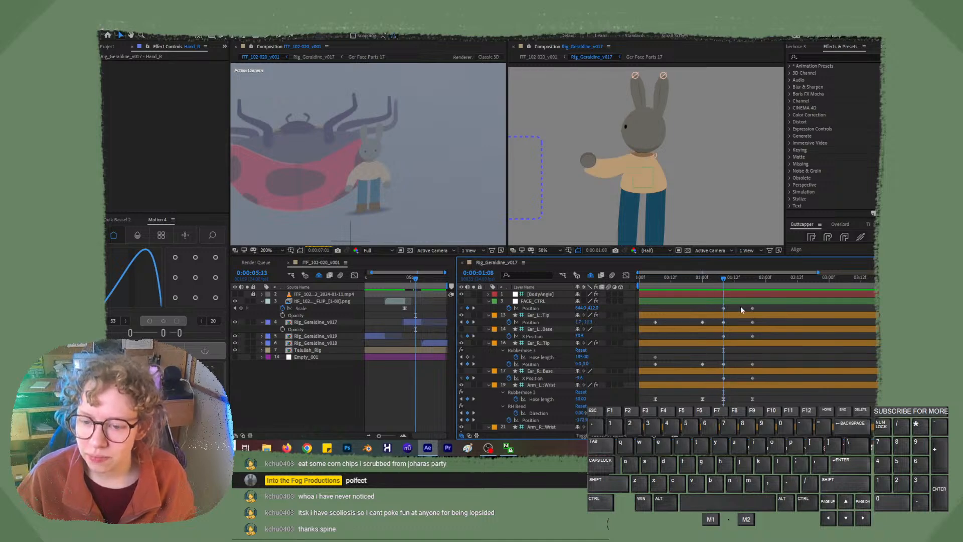
left_click(594, 161)
left_click(708, 314)
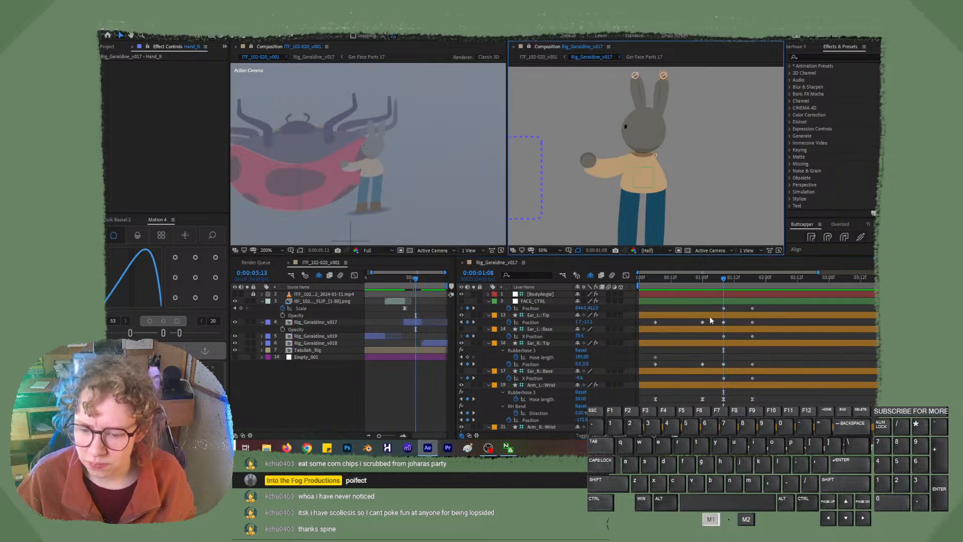
left_click(715, 344)
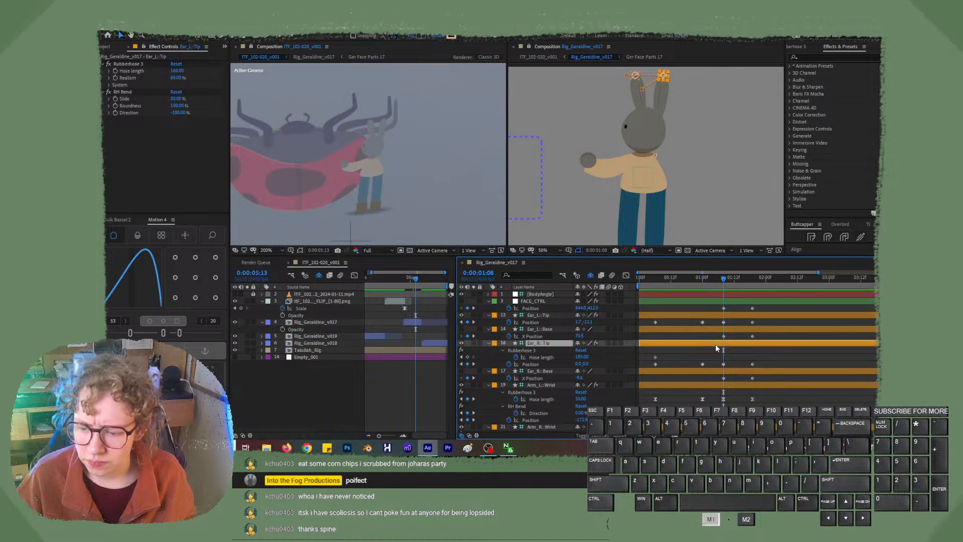
left_click(708, 330)
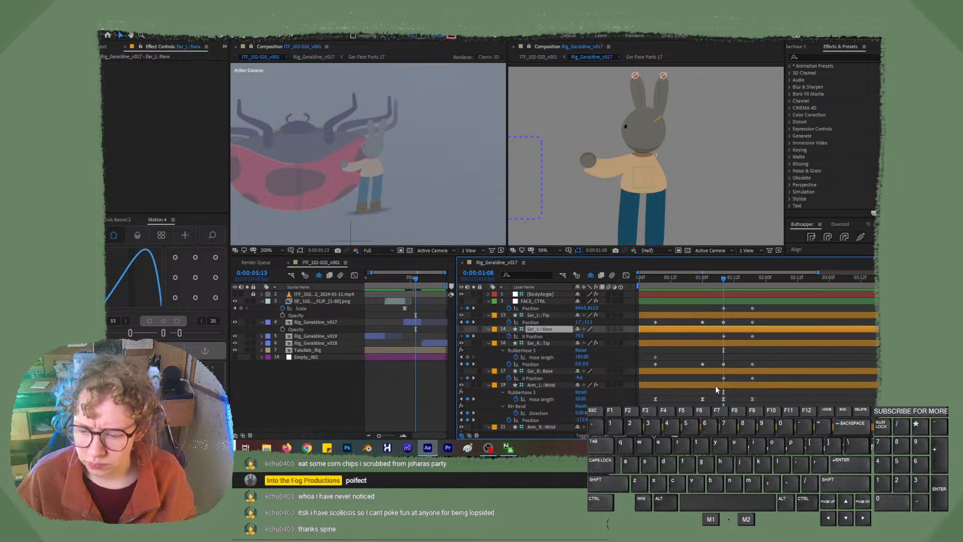
left_click(715, 386)
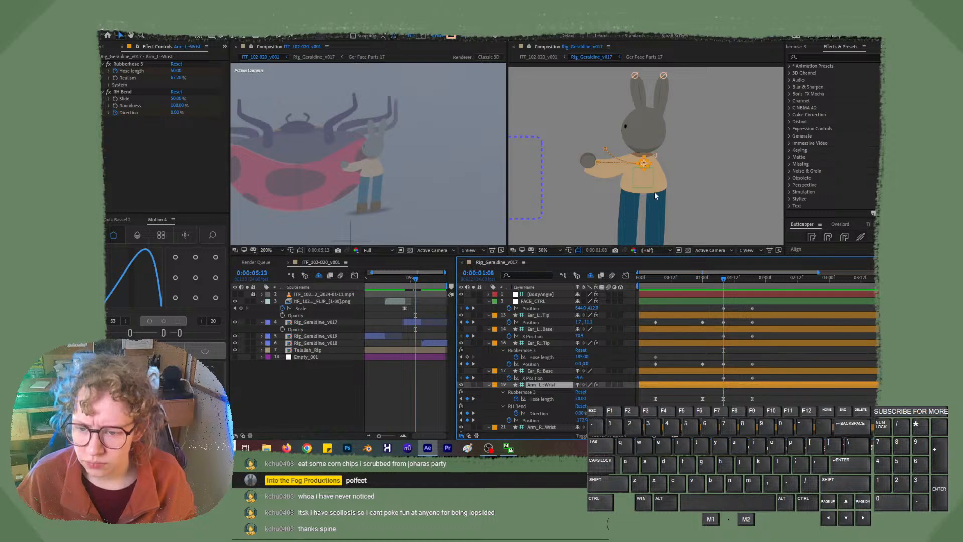
scroll(654, 191, "up", 4)
left_click_drag(610, 207, 730, 198)
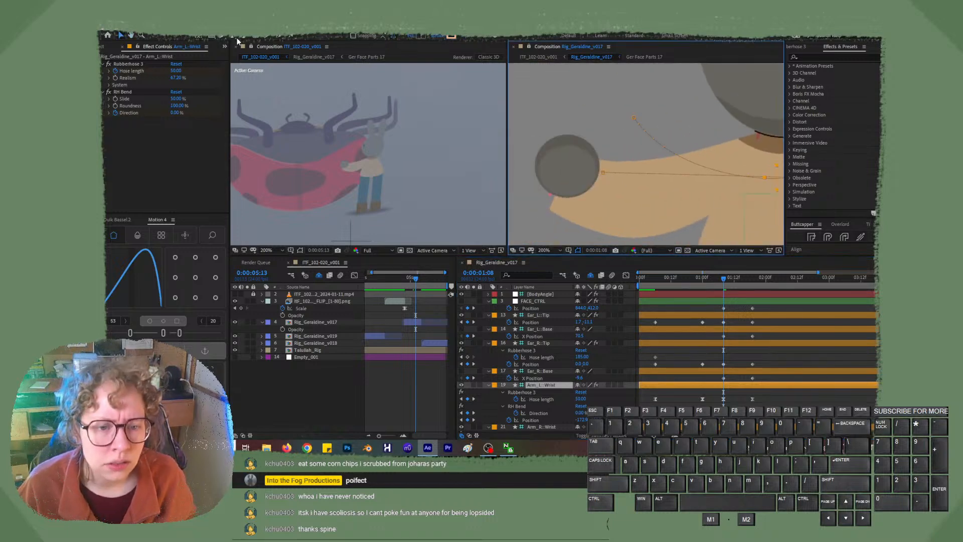
left_click(221, 35)
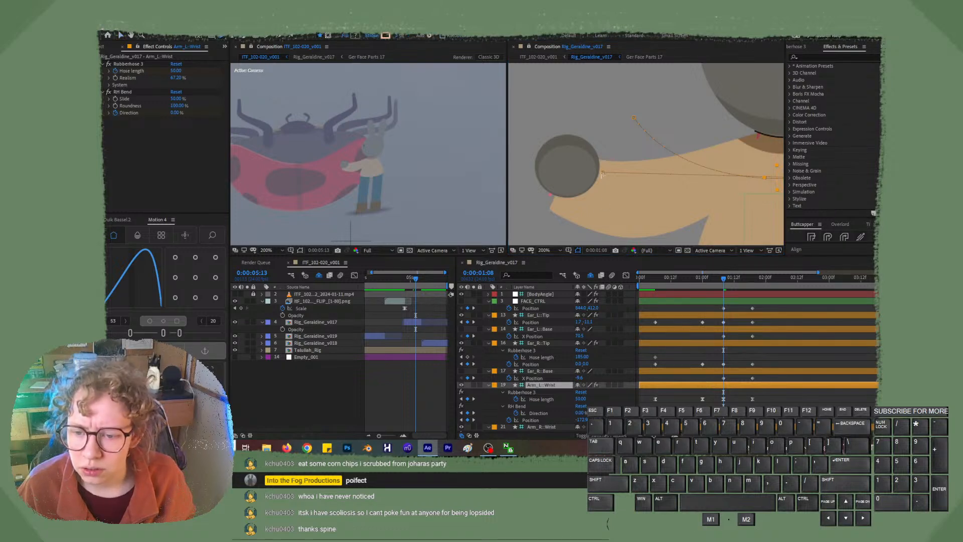
left_click_drag(601, 173, 720, 240)
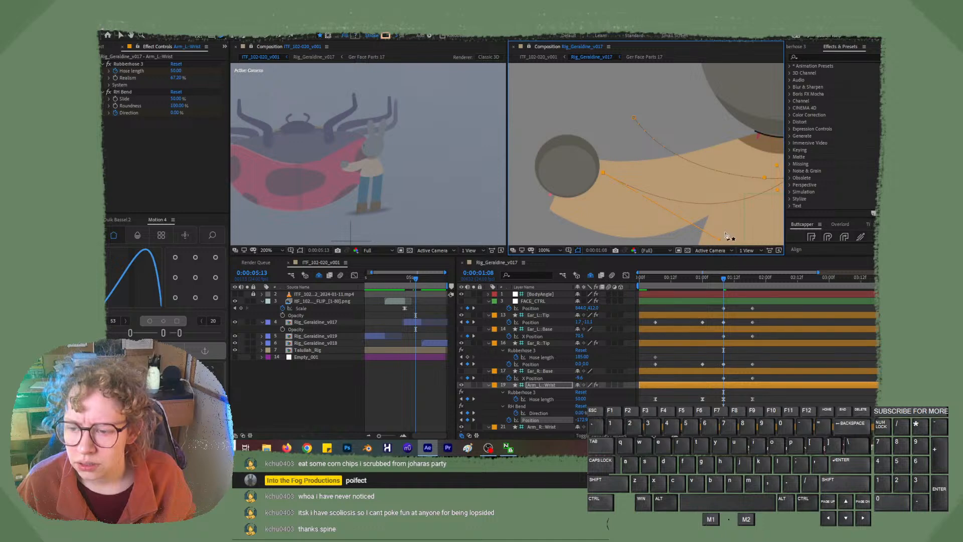
Play the Rig_Geraldine_v017 animation from its start and again from 0:00:00:14 to examine the wrist motion.
scroll(728, 235, "down", 1)
left_click_drag(696, 277, 640, 280)
key("space")
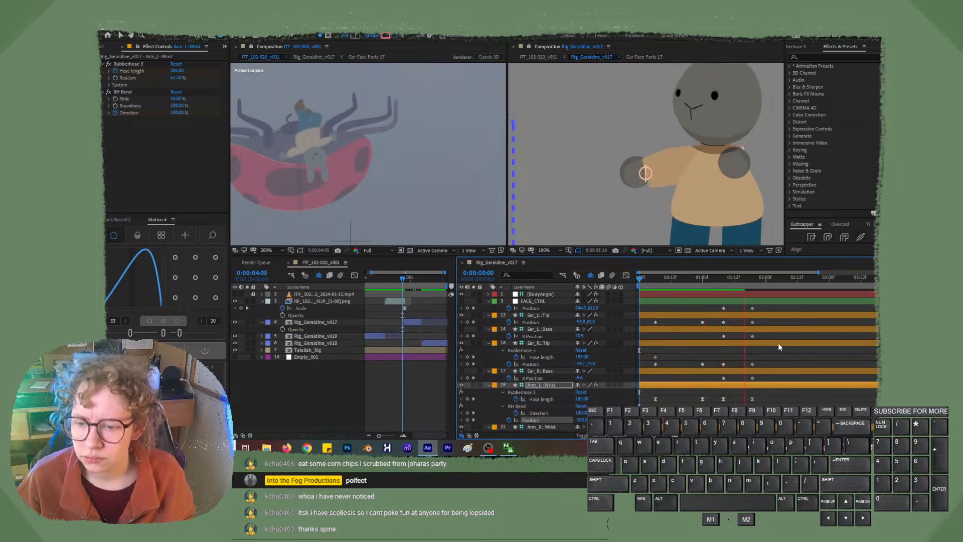
key("space")
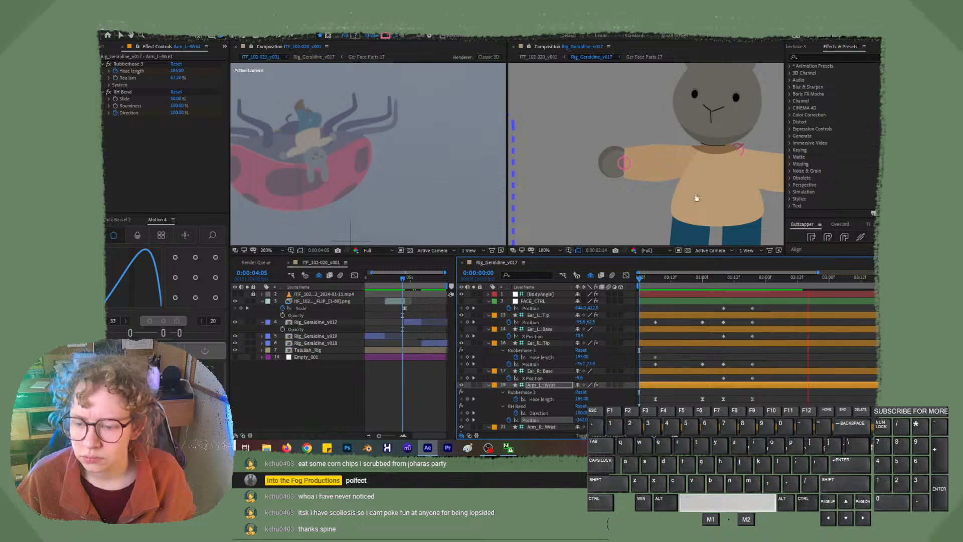
scroll(697, 199, "down", 2)
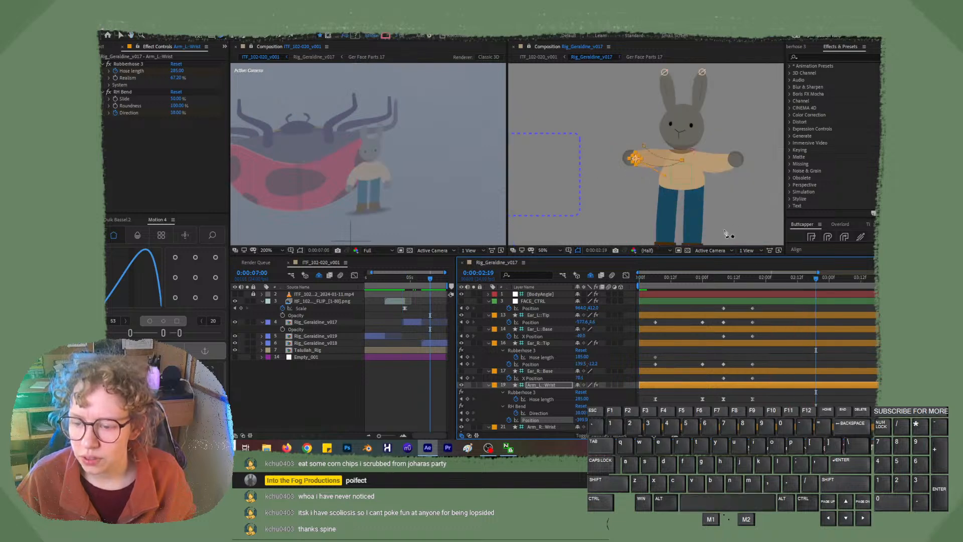
left_click_drag(727, 209, 708, 206)
left_click_drag(774, 280, 677, 284)
key("space")
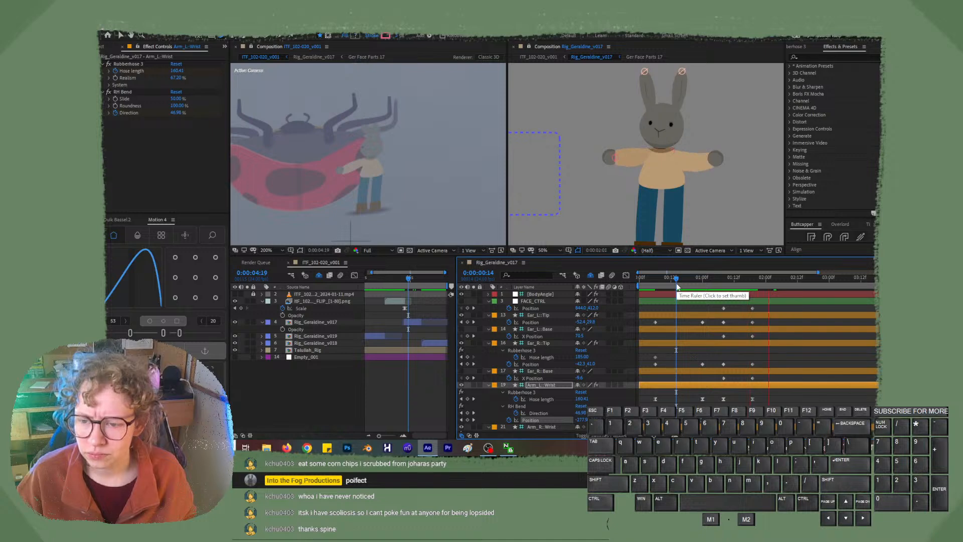
key("space")
Ease the final RH Bend Direction keyframe of Arm_L::Wrist with Motion 4 values of 22 and 78, and preview the motion.
left_click_drag(709, 282, 749, 284)
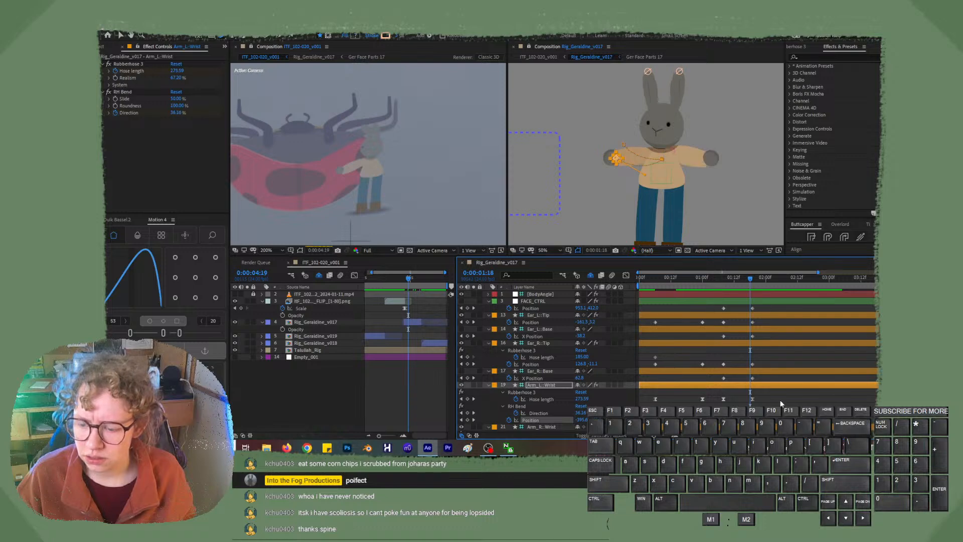
left_click(765, 415)
left_click(519, 406)
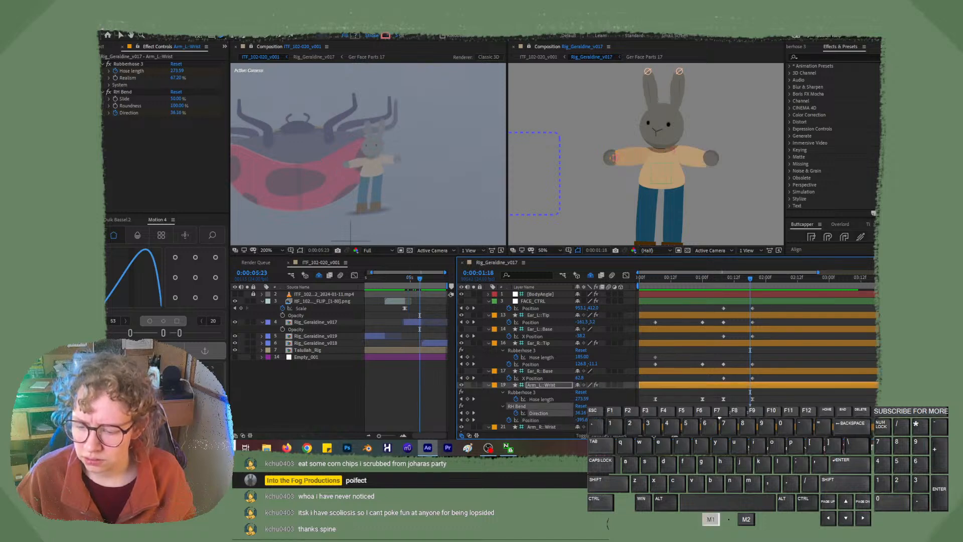
left_click_drag(126, 267, 112, 270)
left_click_drag(718, 279, 678, 285)
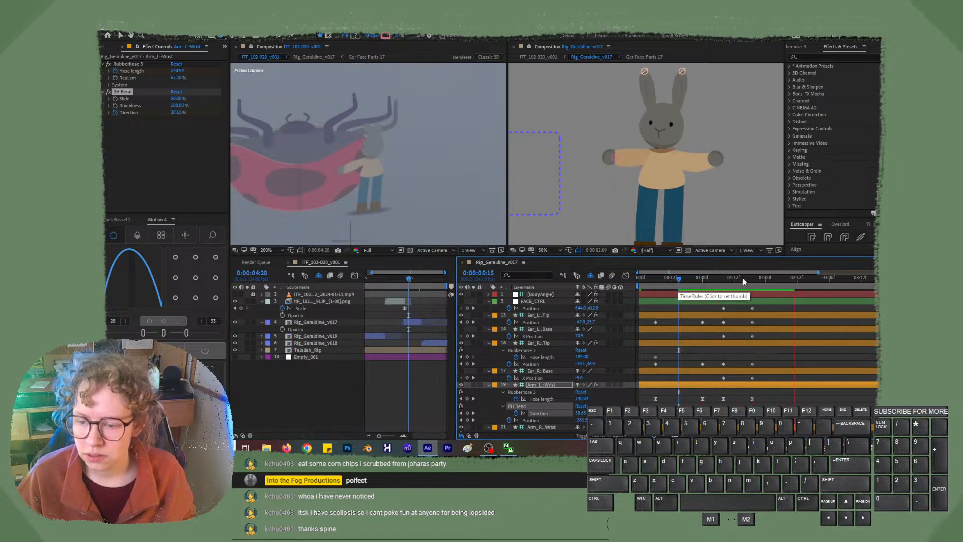
left_click_drag(724, 281, 744, 286)
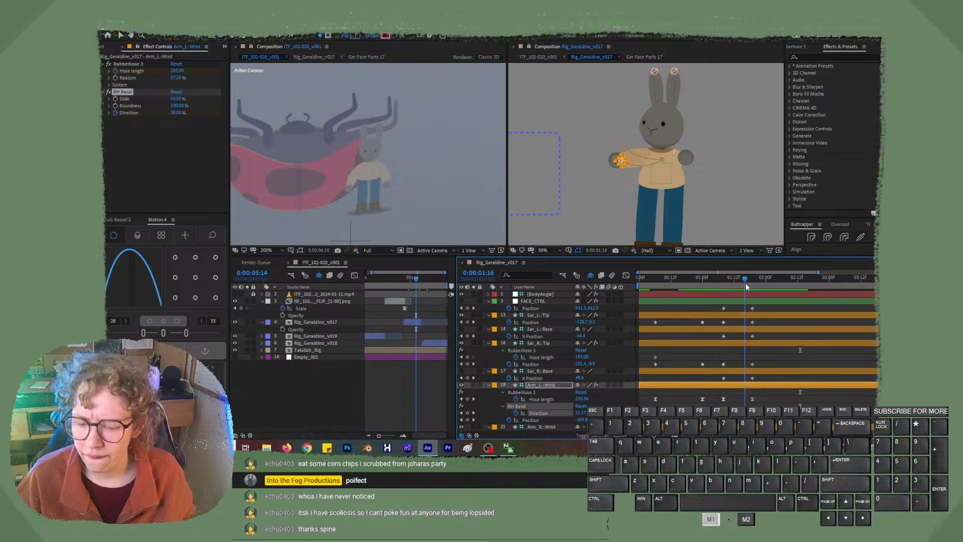
left_click_drag(746, 282, 751, 282)
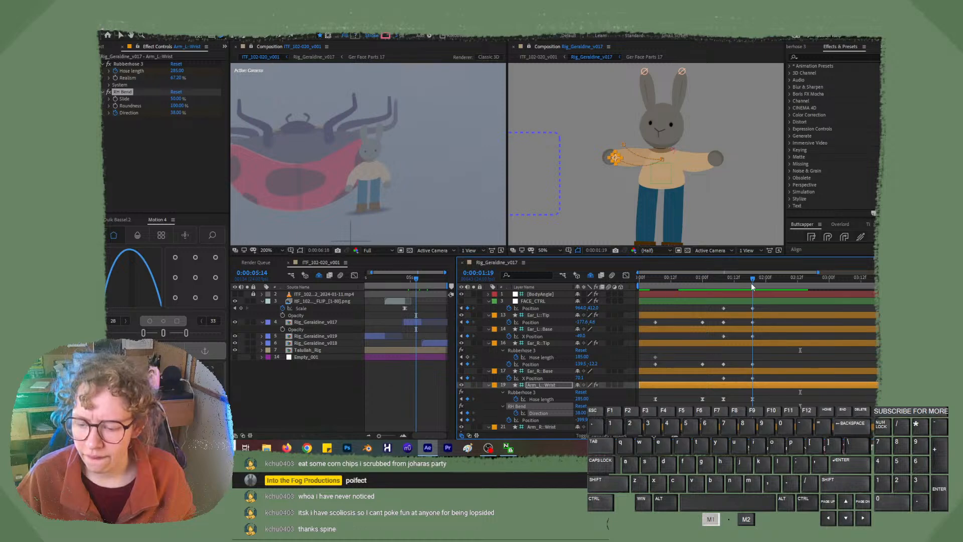
left_click_drag(129, 266, 110, 295)
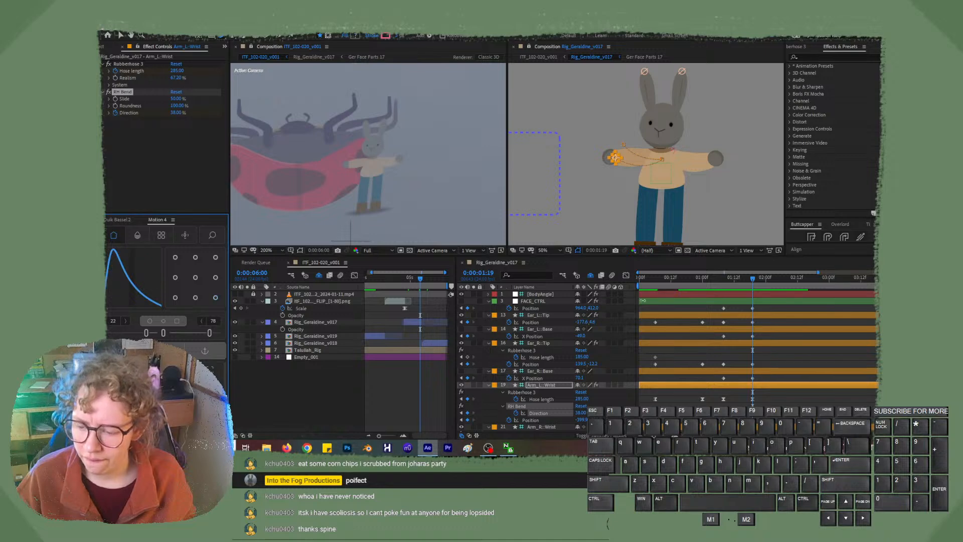
left_click_drag(721, 283, 697, 283)
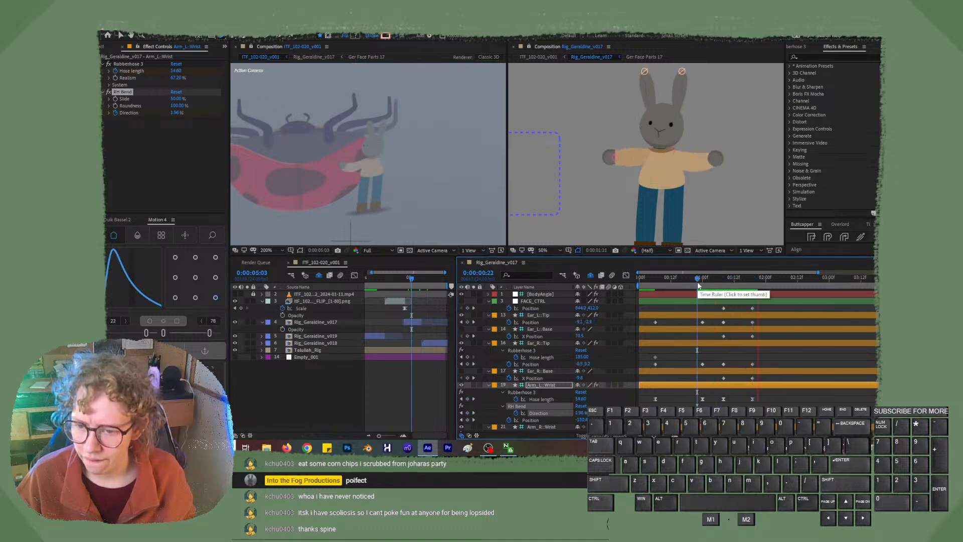
Ease the final Hose length keyframe of Arm_L::Wrist with Motion 4 values of 43 and 79, and preview from 0:00:01:01.
mouse_move(745, 277)
left_mouse_down()
mouse_move(732, 279)
mouse_move(747, 281)
left_mouse_up()
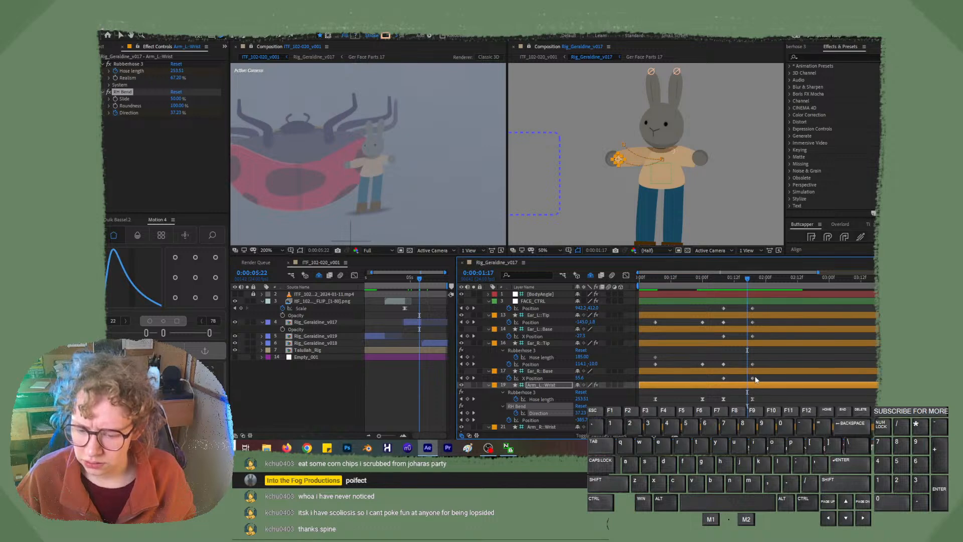
left_click(755, 395)
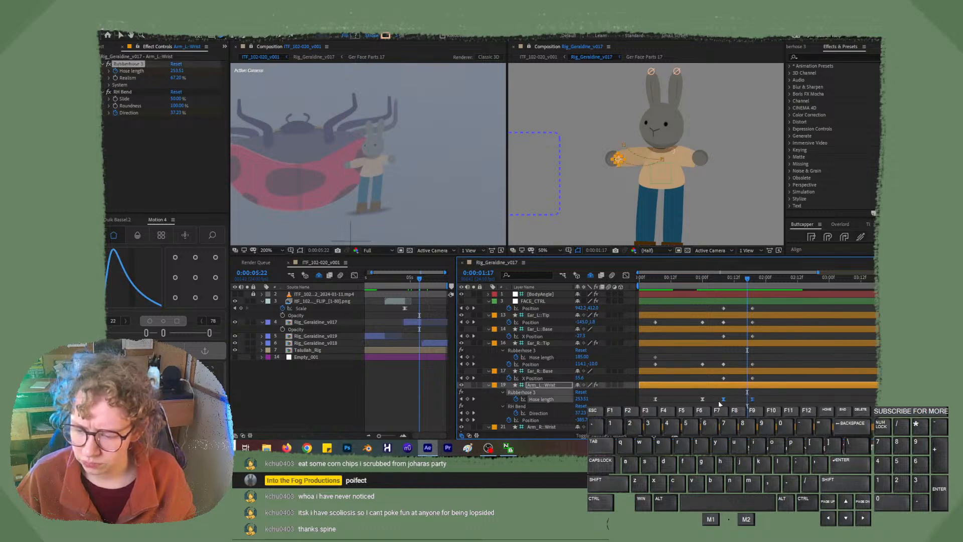
left_click_drag(760, 397, 748, 404)
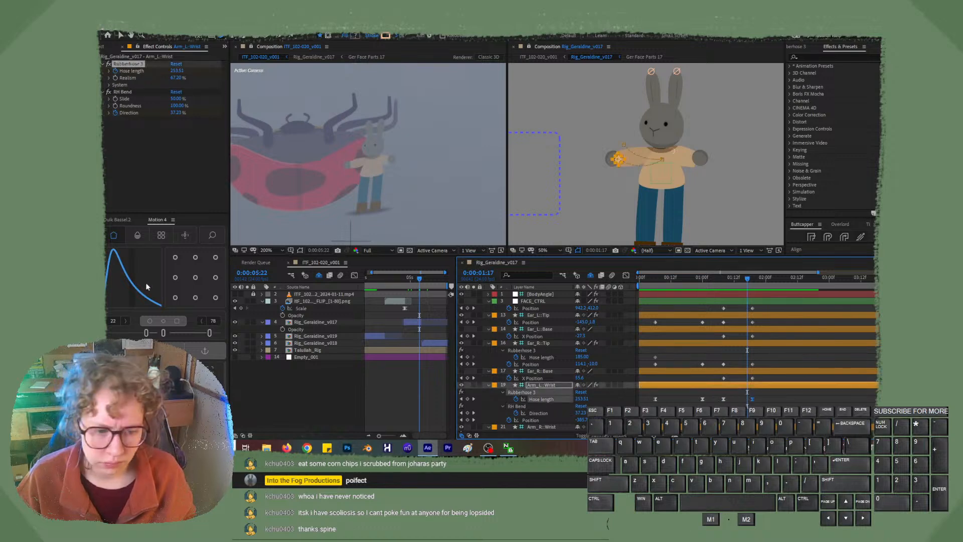
left_click_drag(144, 286, 111, 266)
left_click_drag(718, 281, 706, 282)
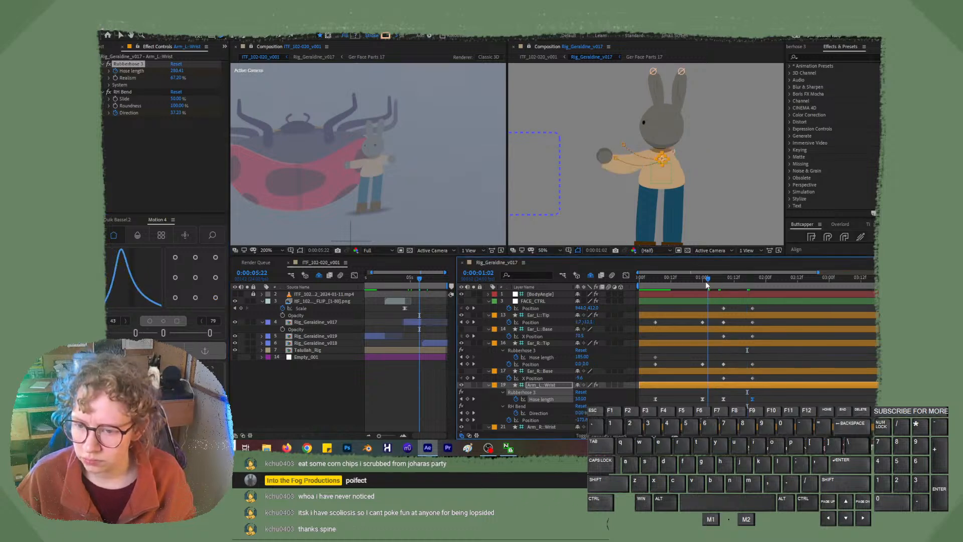
key("space")
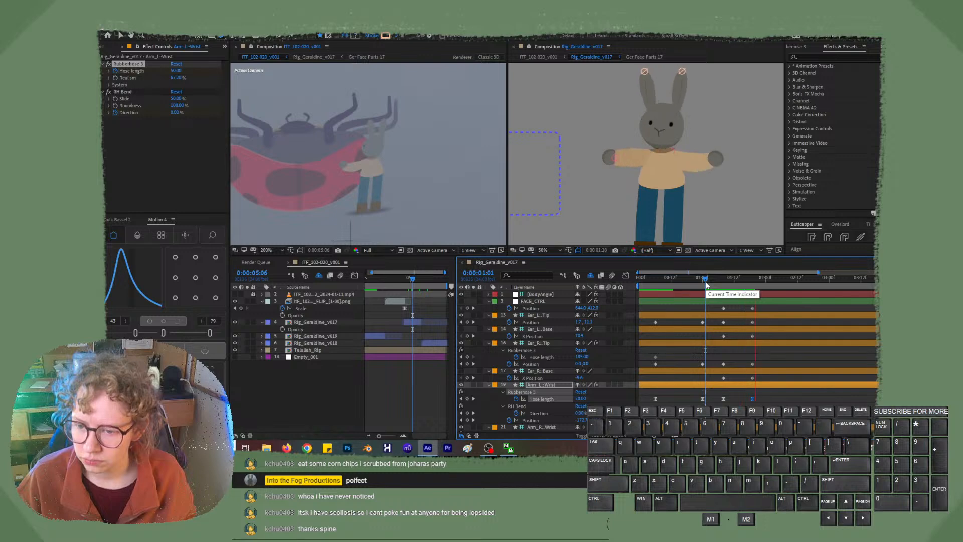
Delete the Arm_L::Wrist Hose length keyframe at 0:00:01:08, and play the animation from 0:00:00:19.
left_click_drag(739, 280, 734, 279)
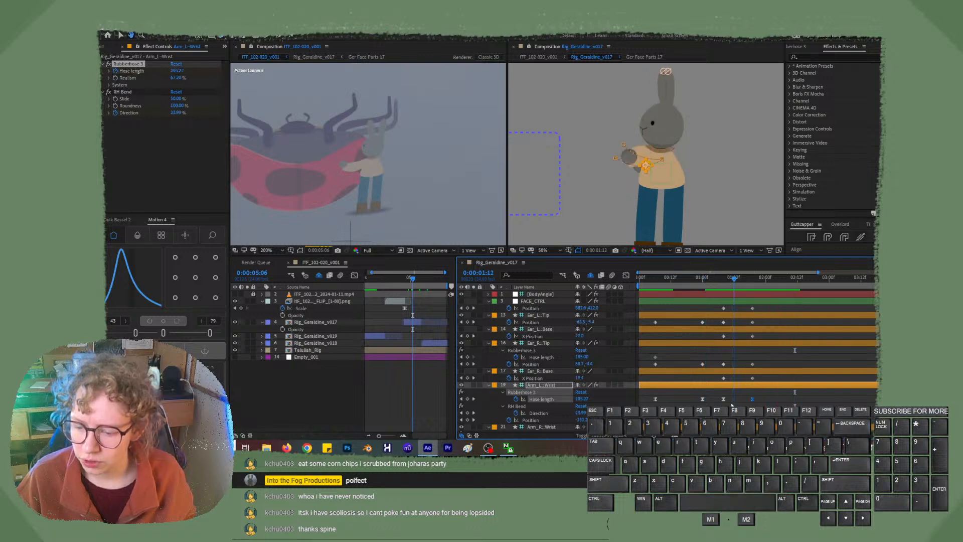
left_click(723, 399)
left_click(723, 398)
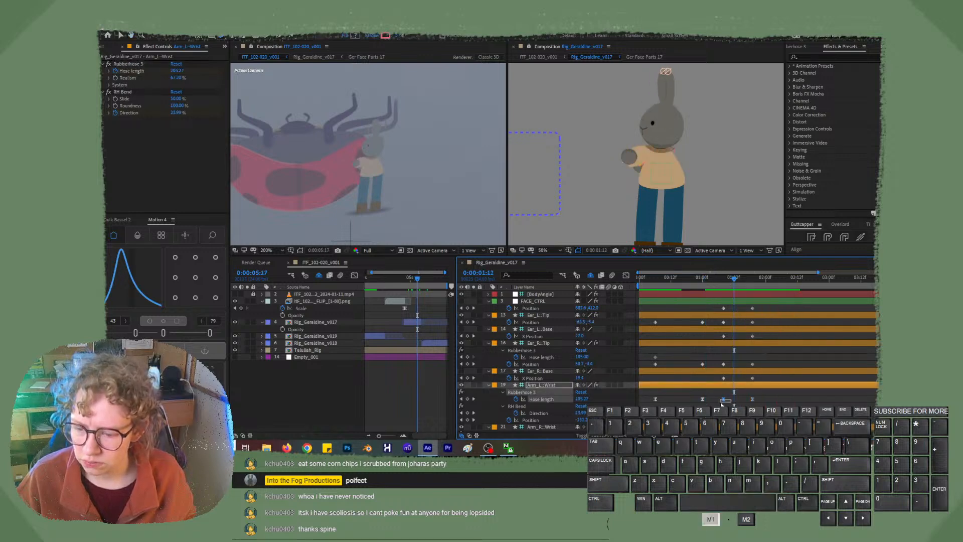
left_click_drag(721, 402, 721, 403)
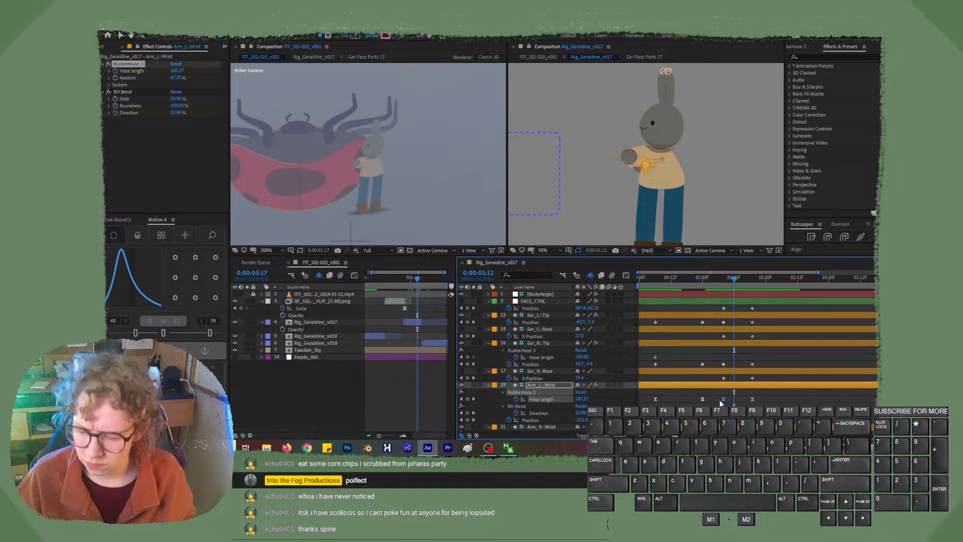
key("Delete")
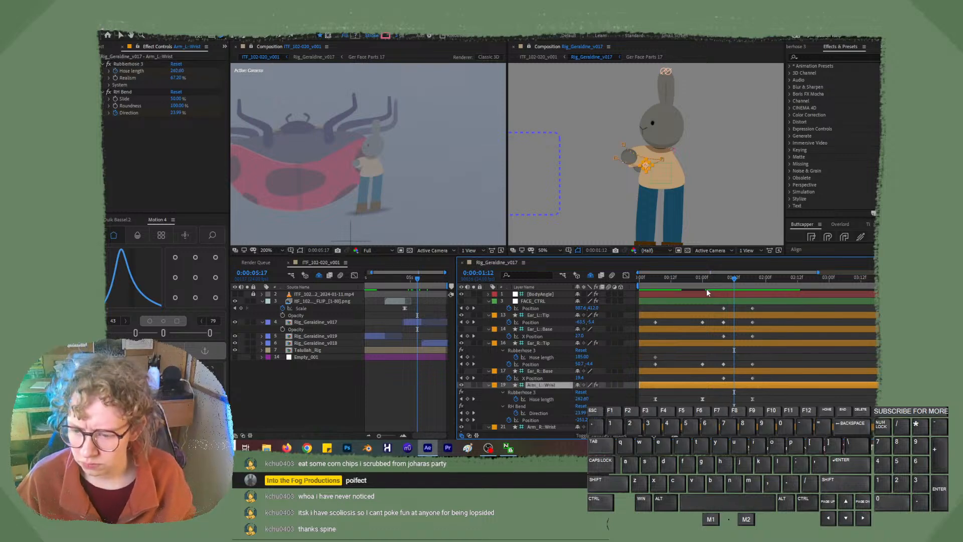
left_click_drag(709, 280, 687, 294)
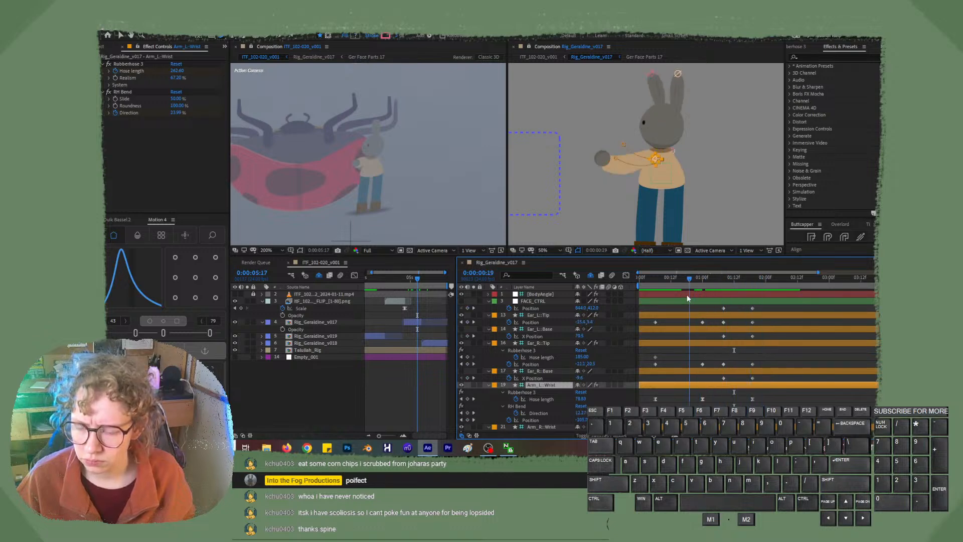
key("space")
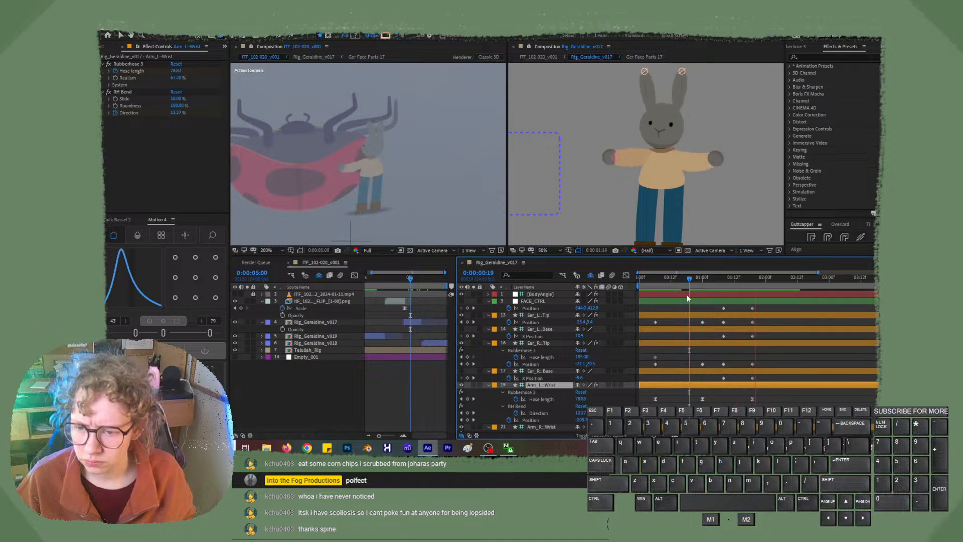
Review the Arm_L::Wrist motion in the rabbit rig by scrubbing around 1:05 and playing it back.
left_click_drag(723, 281, 715, 281)
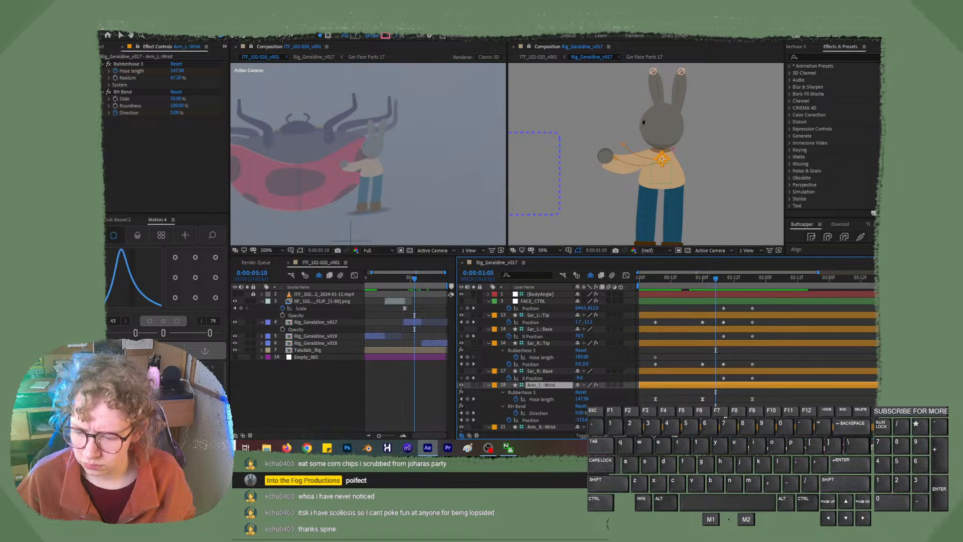
left_click(517, 406)
key("ctrl+z")
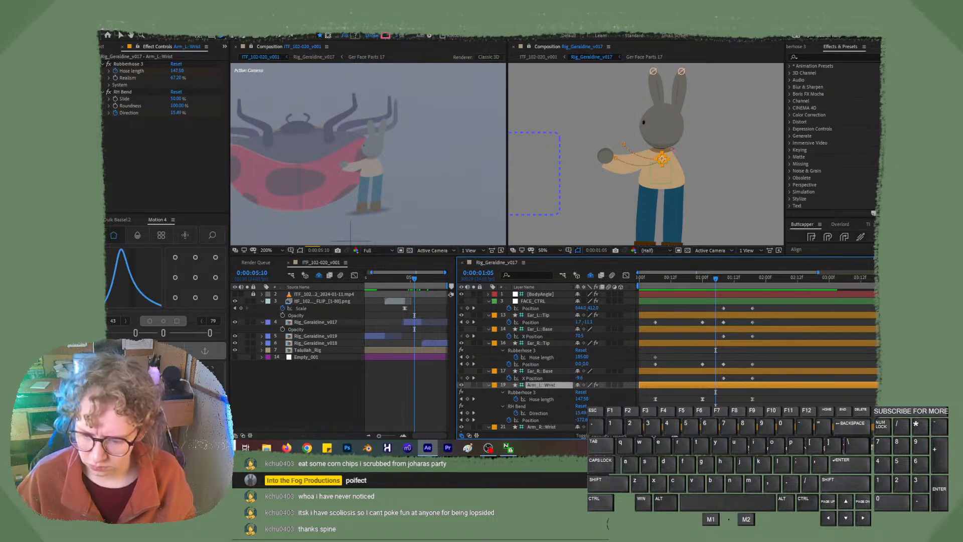
left_click_drag(715, 282, 702, 282)
key("space")
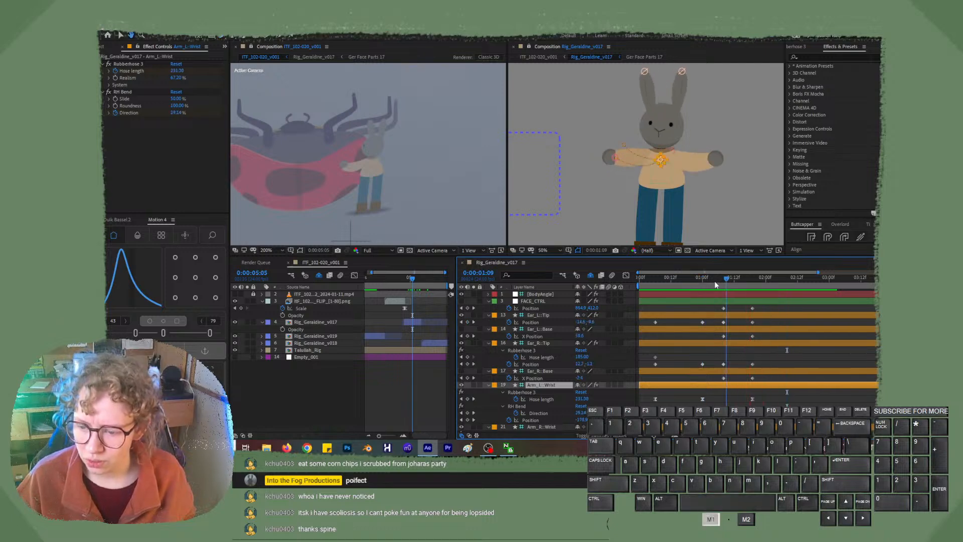
Ease the Arm_L::Wrist Hose length and Direction keyframes from 1:00 to 1:19 using Motion 4 values 93 and 39, and preview the swing.
left_click_drag(715, 280, 753, 284)
left_click_drag(767, 416, 691, 390)
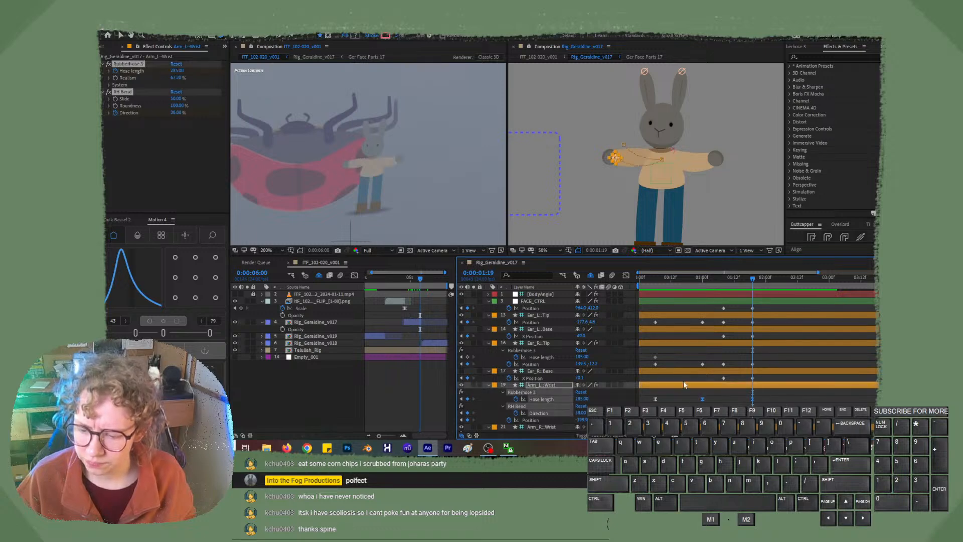
left_click(627, 274)
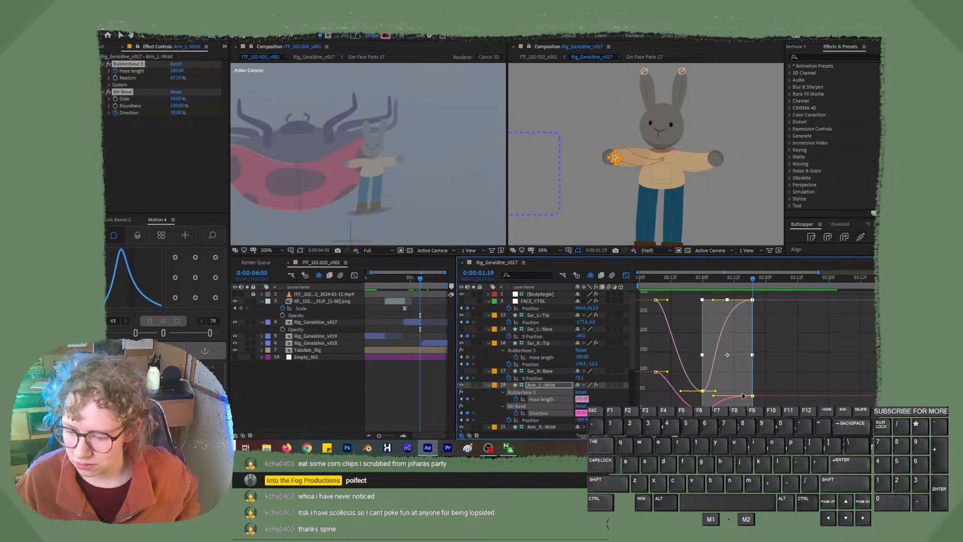
mouse_move(744, 398)
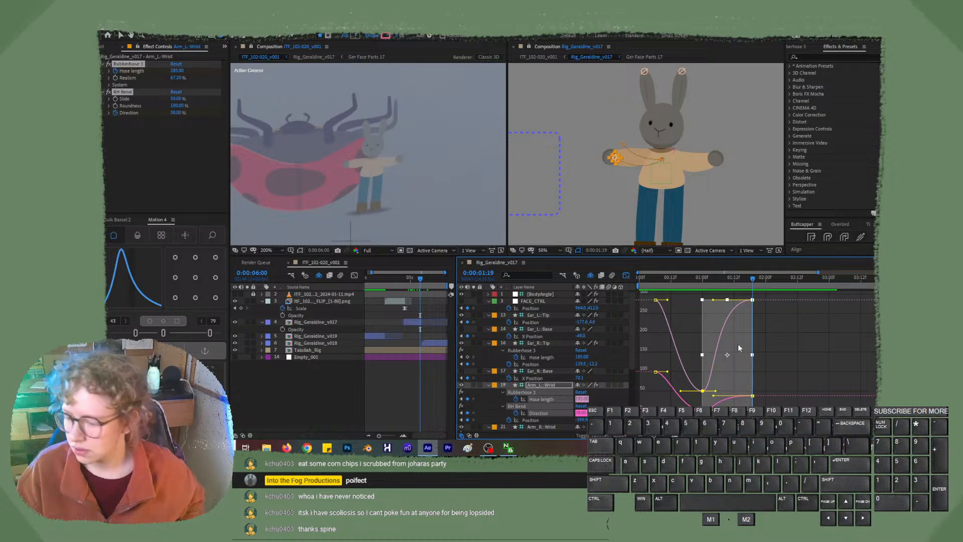
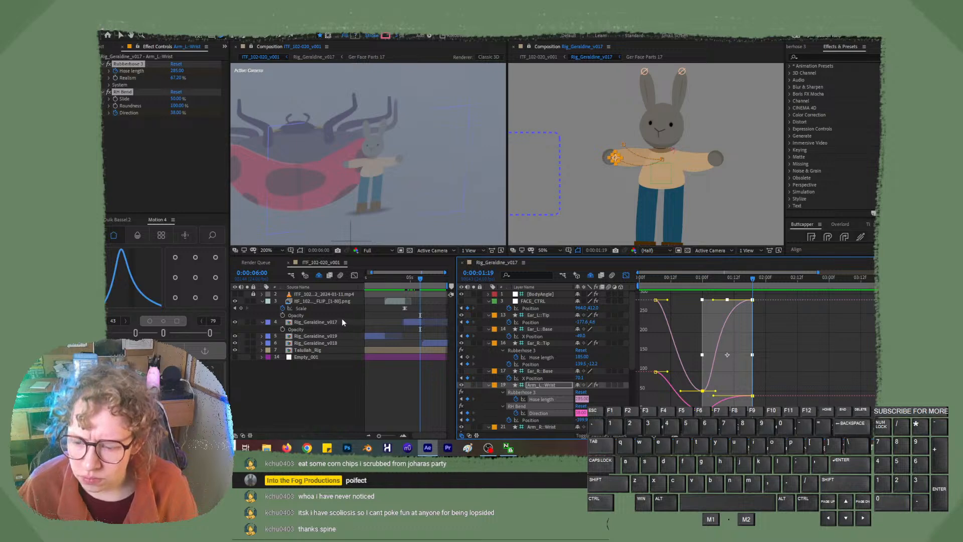
left_click_drag(141, 267, 160, 294)
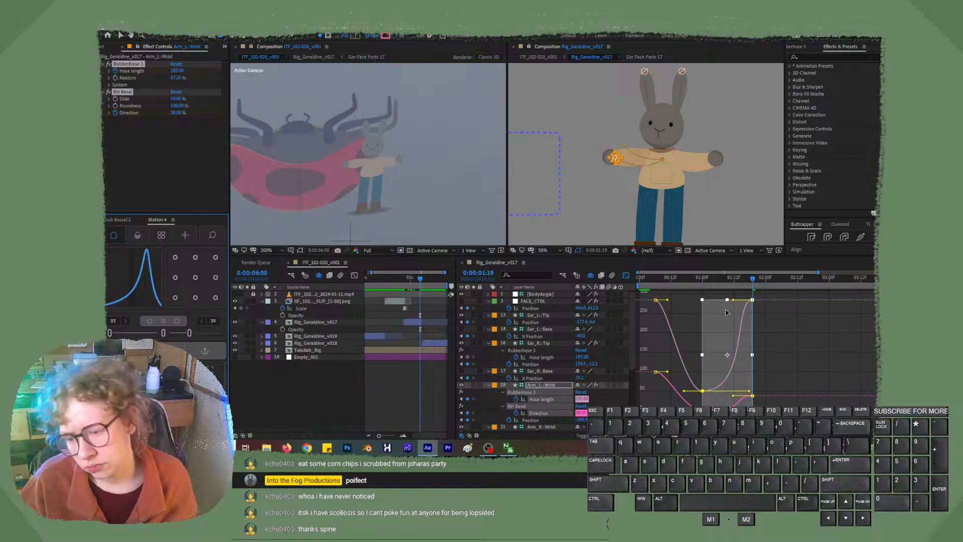
left_click_drag(733, 302, 740, 304)
left_click_drag(695, 282, 649, 282)
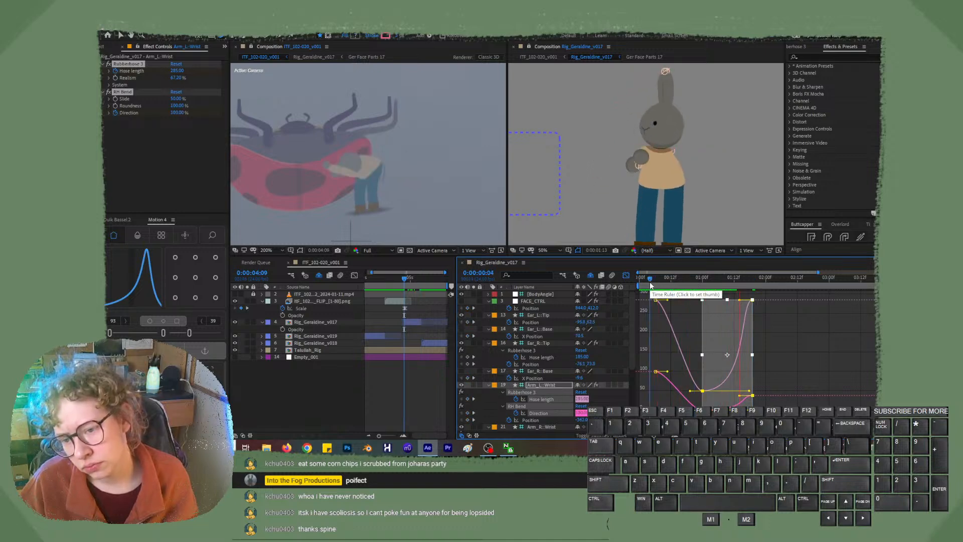
key("space")
mouse_move(716, 284)
left_mouse_down()
mouse_move(692, 284)
mouse_move(702, 285)
left_mouse_up()
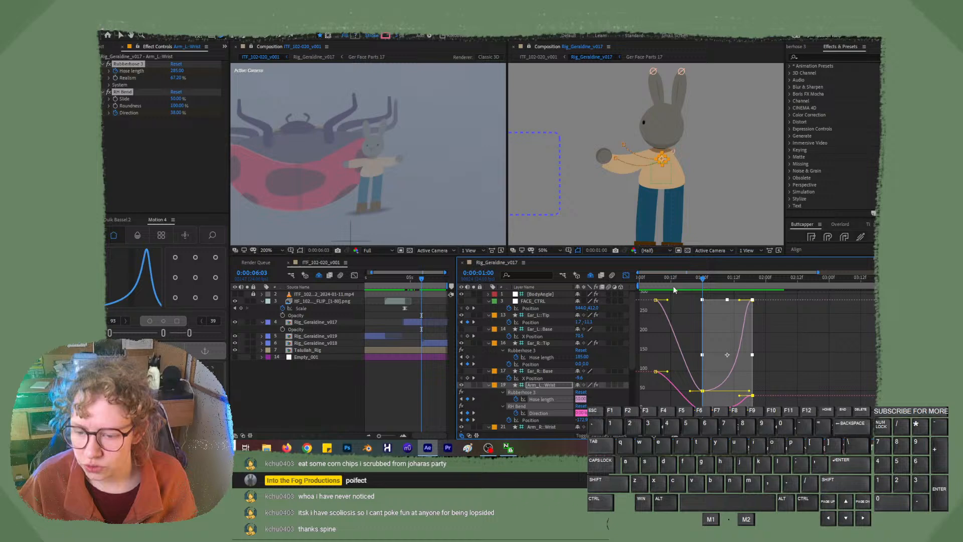
Try removing the Arm_L::Wrist Hose length and Direction keyframes at 1:00.
left_click(625, 275)
left_click(712, 418)
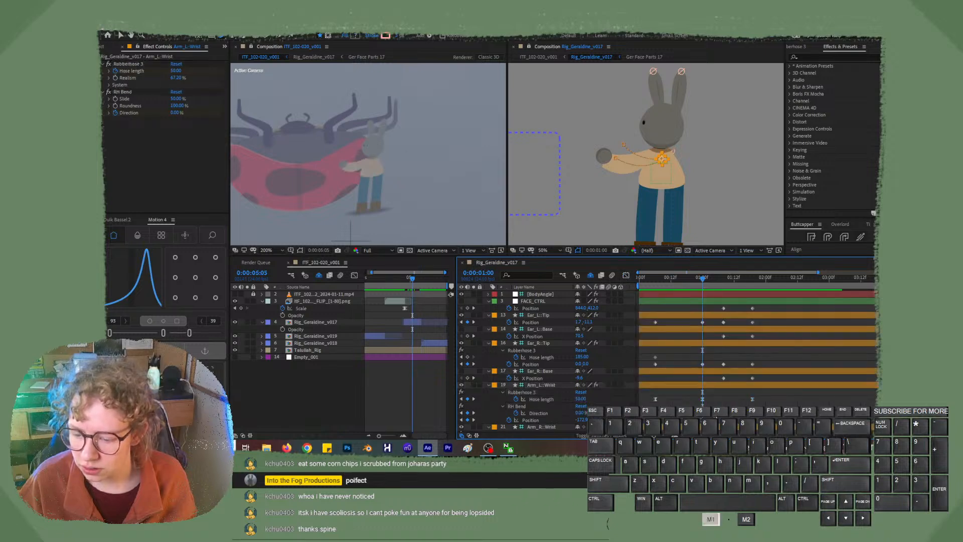
left_click_drag(712, 418, 700, 399)
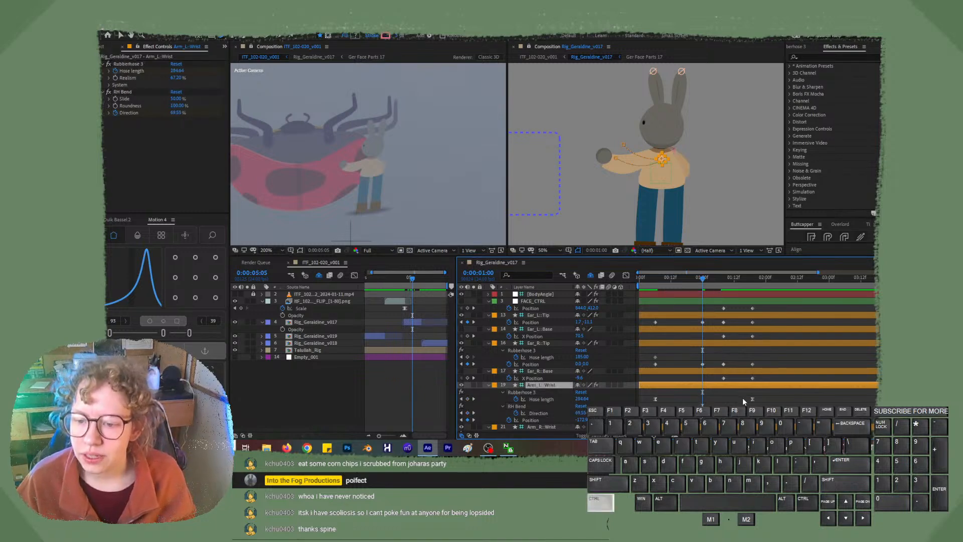
Undo the recent easing and keyframe deletions on Arm_L::Wrist, back to having its Hose length keyframe near 1:08.
key("ctrl+z")
key("k")
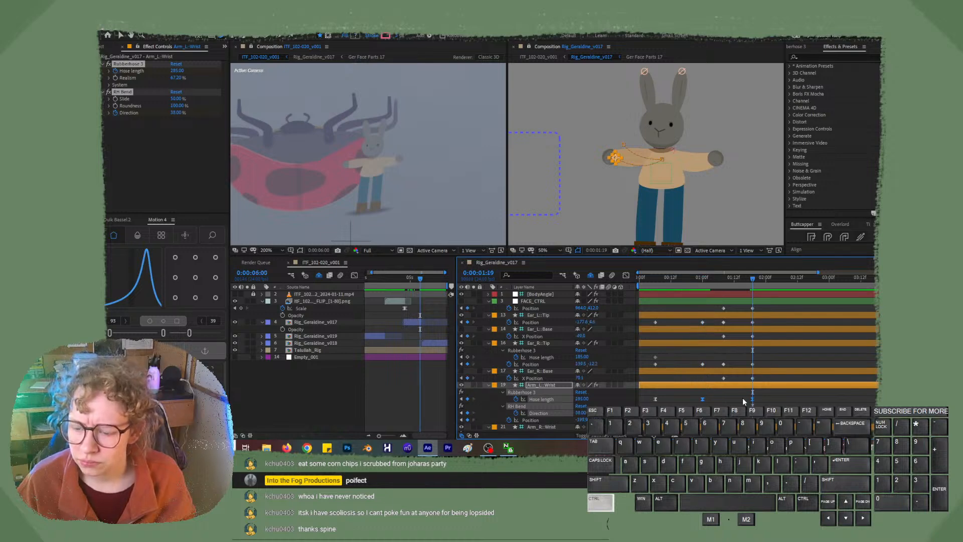
key("ctrl+z")
key("ctrl+z")
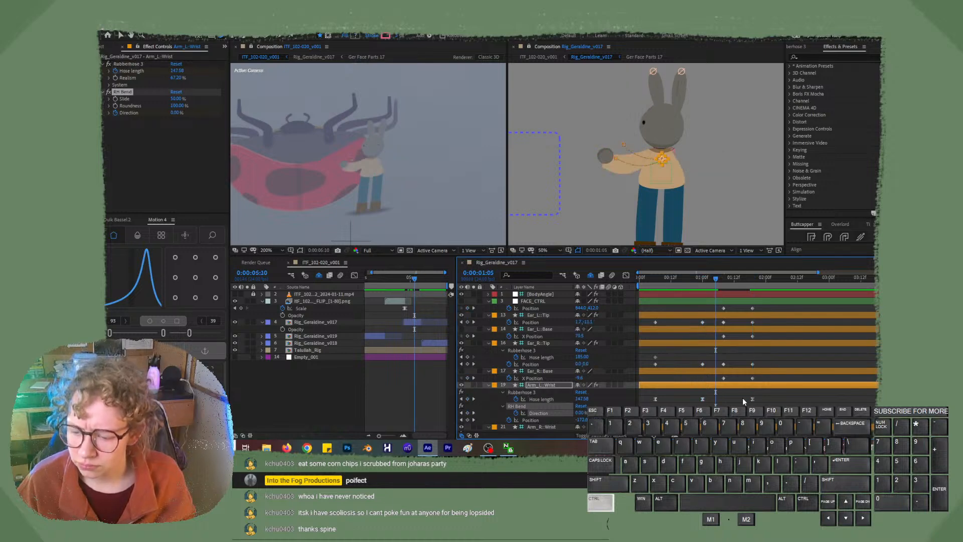
key("ctrl+s")
key("ctrl+z")
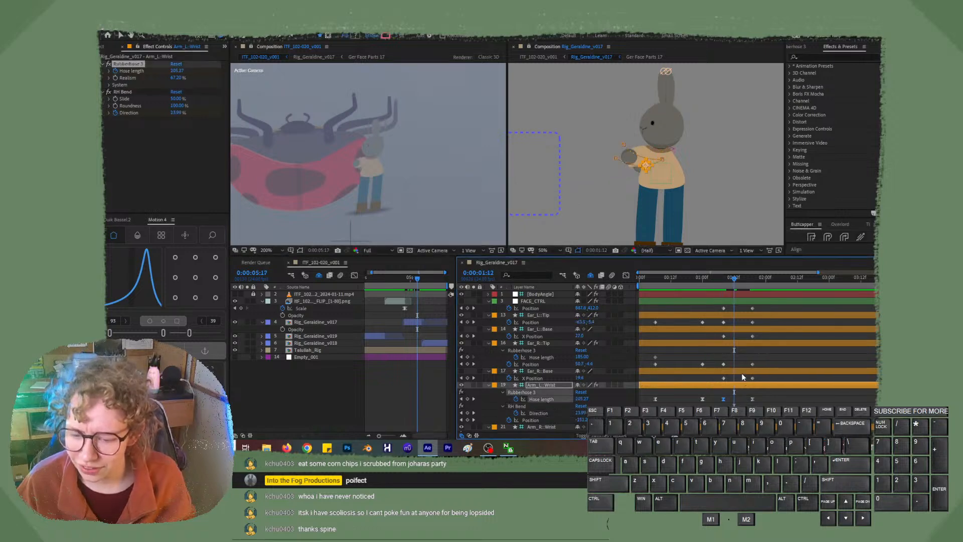
Delete the extra Arm_R::Wrist Hose length keyframe just after 1:12.
scroll(551, 398, "down", 1)
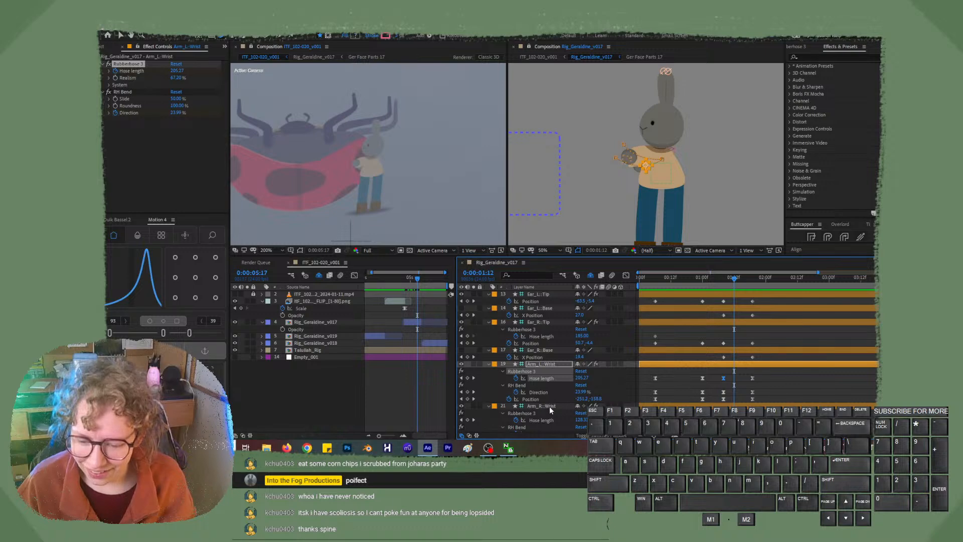
left_click(551, 407)
scroll(551, 407, "down", 1)
scroll(551, 406, "down", 2)
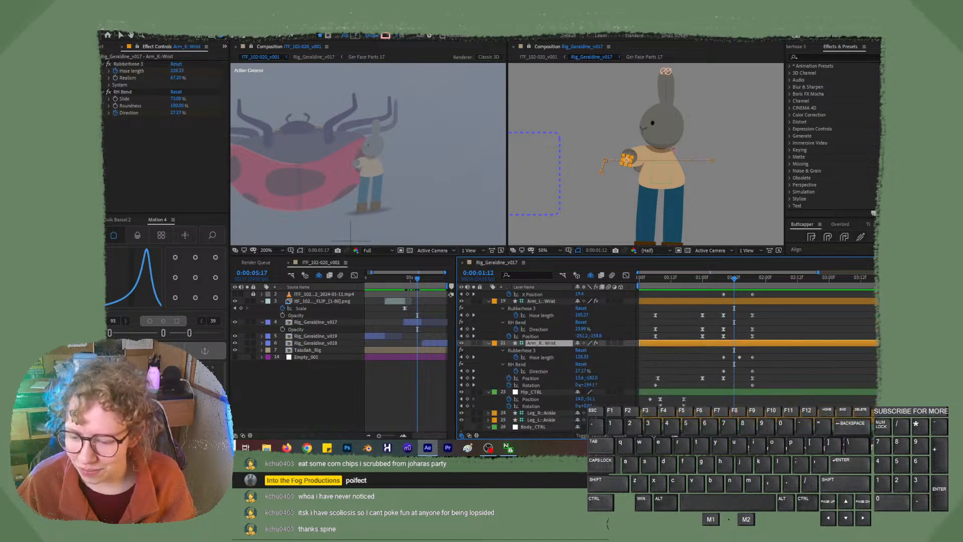
left_click(738, 356)
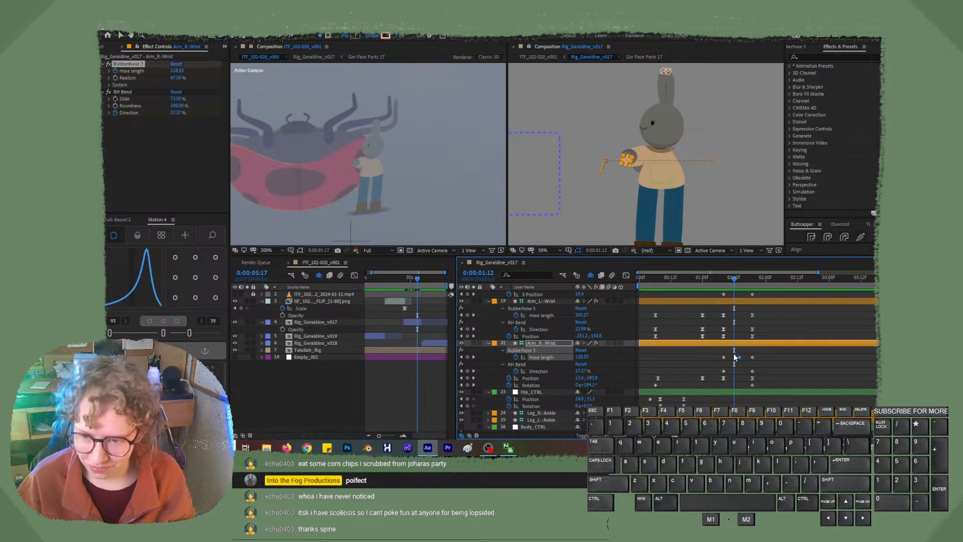
key("Delete")
At 1:15, bend the Arm_R::Wrist motion path downward from its final keyframe so the hand swings in an arc below the chest.
left_click(727, 280)
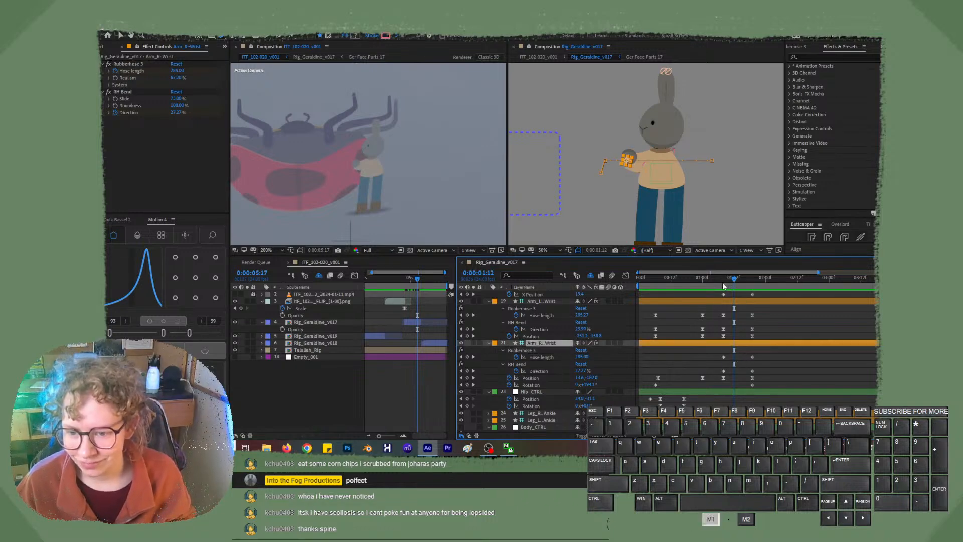
mouse_move(751, 285)
left_mouse_down()
mouse_move(760, 285)
mouse_move(725, 286)
mouse_move(742, 287)
left_mouse_up()
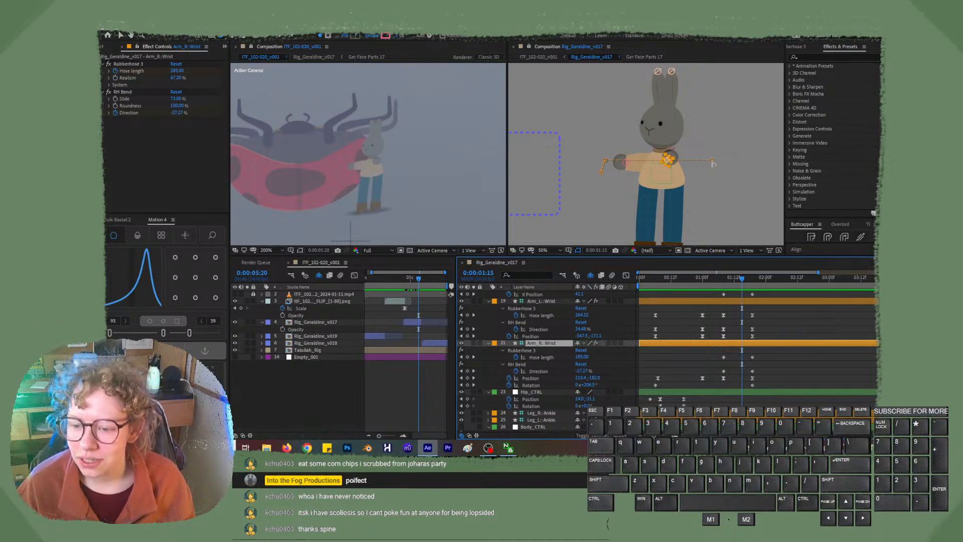
left_click_drag(713, 162, 667, 179)
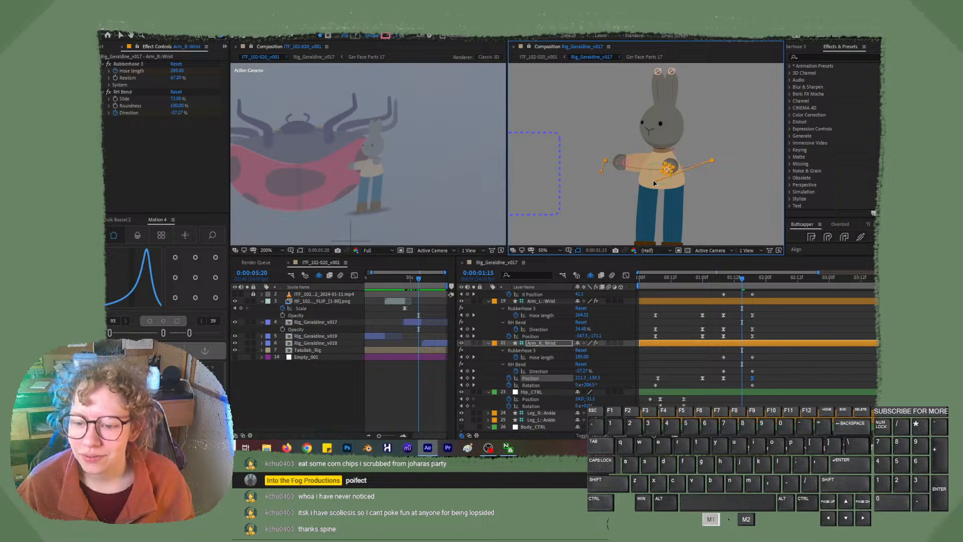
left_click_drag(653, 183, 654, 184)
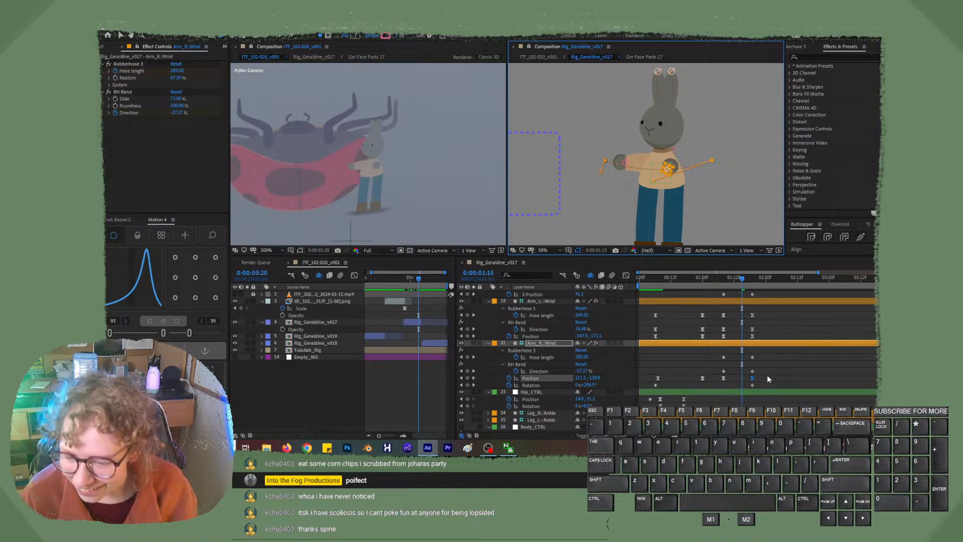
Ease the last two Hose length and Direction keyframes of Arm_R::Wrist with Motion 4 values of 50 and 50.
left_click_drag(760, 369, 716, 352)
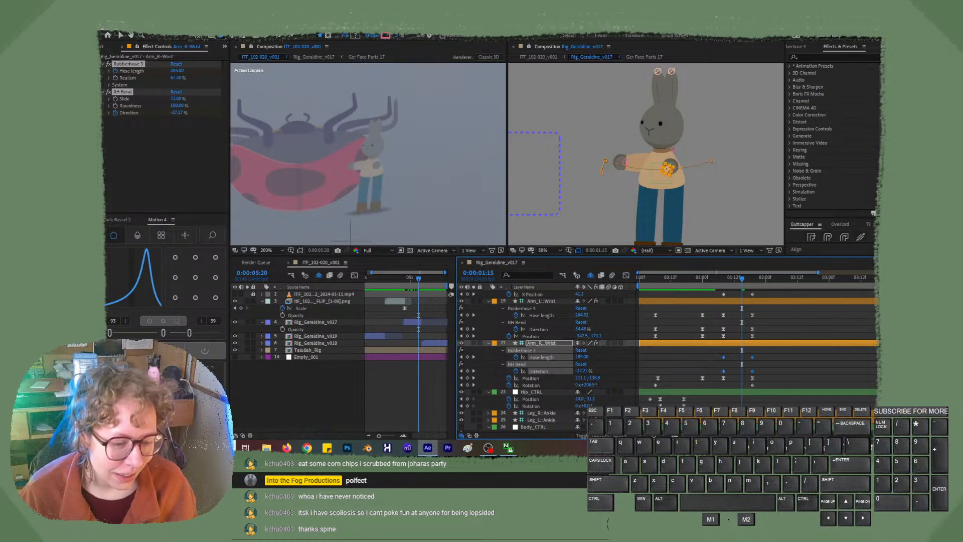
left_click(108, 321)
type("50")
key("Return")
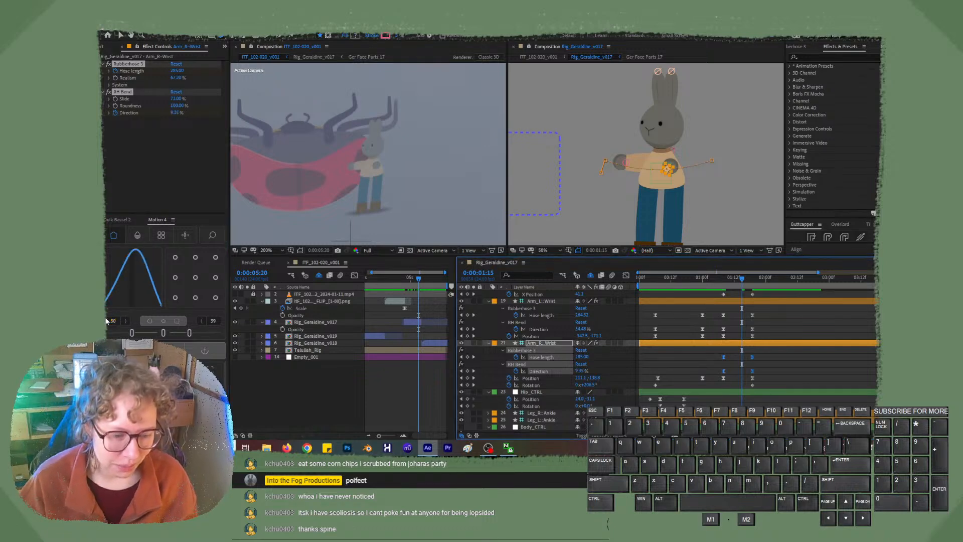
left_click(213, 321)
type("50")
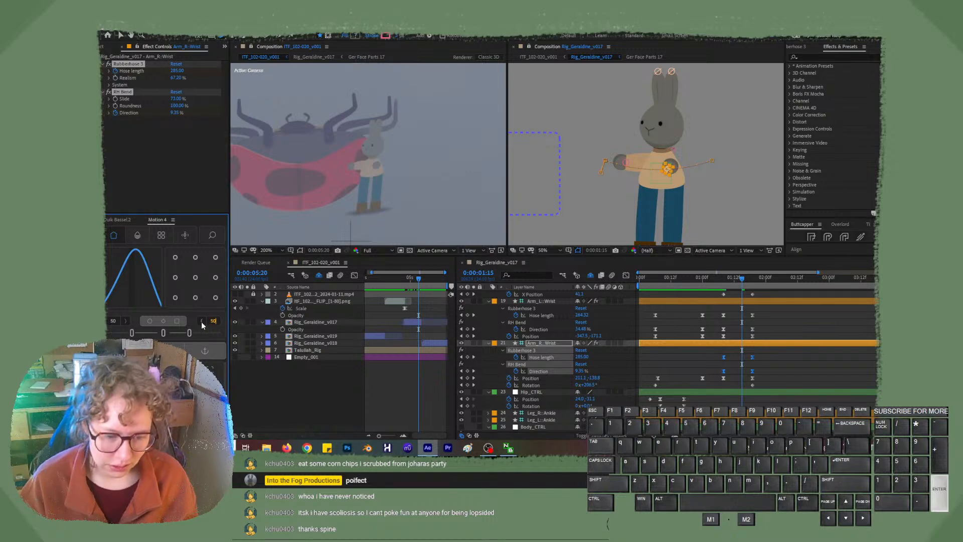
key("Return")
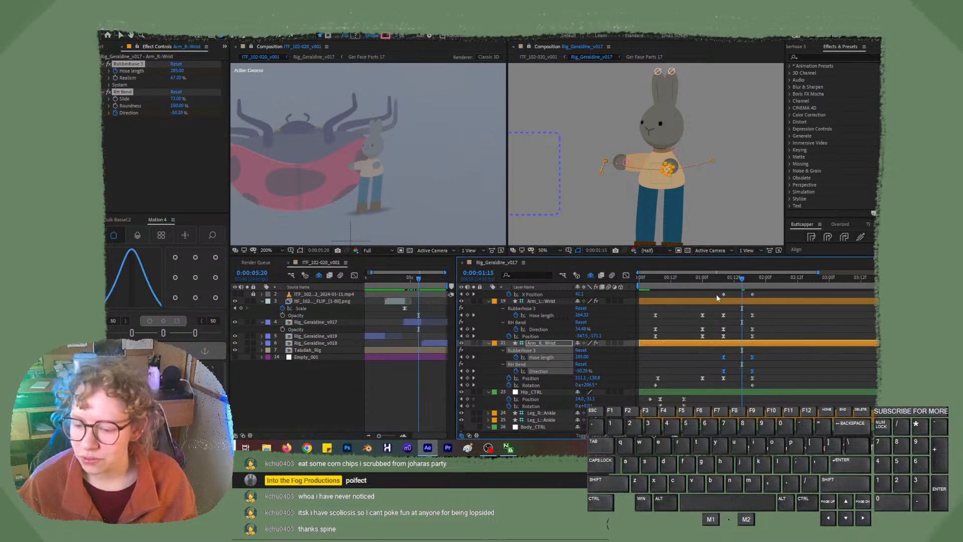
Play back the rabbit rig from about 0:15 to check the right arm's eased swing.
left_click(700, 283)
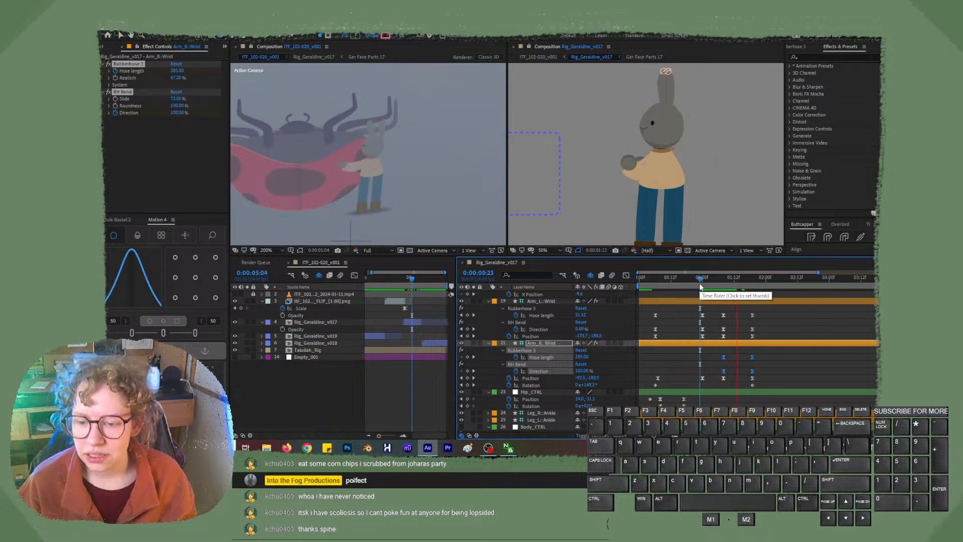
key("space")
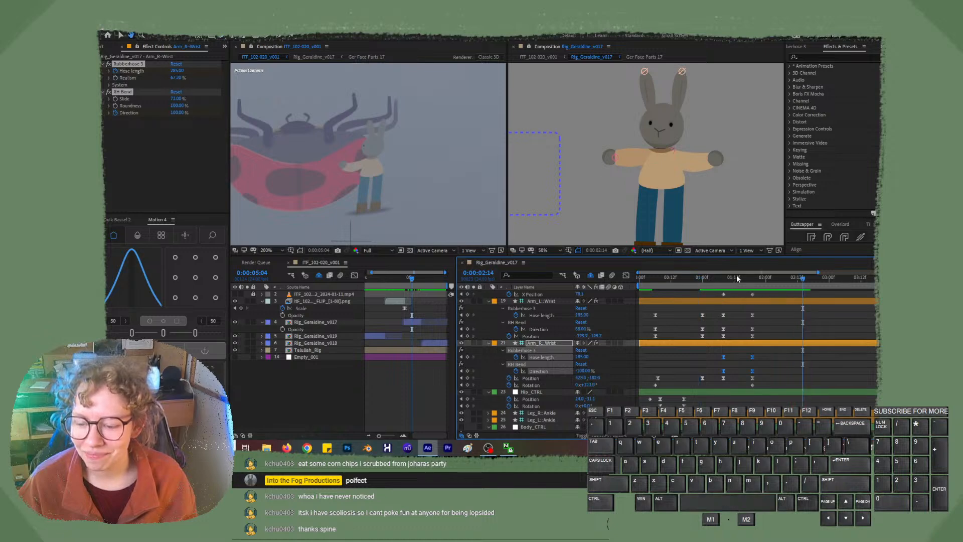
left_click_drag(735, 282, 679, 293)
key("space")
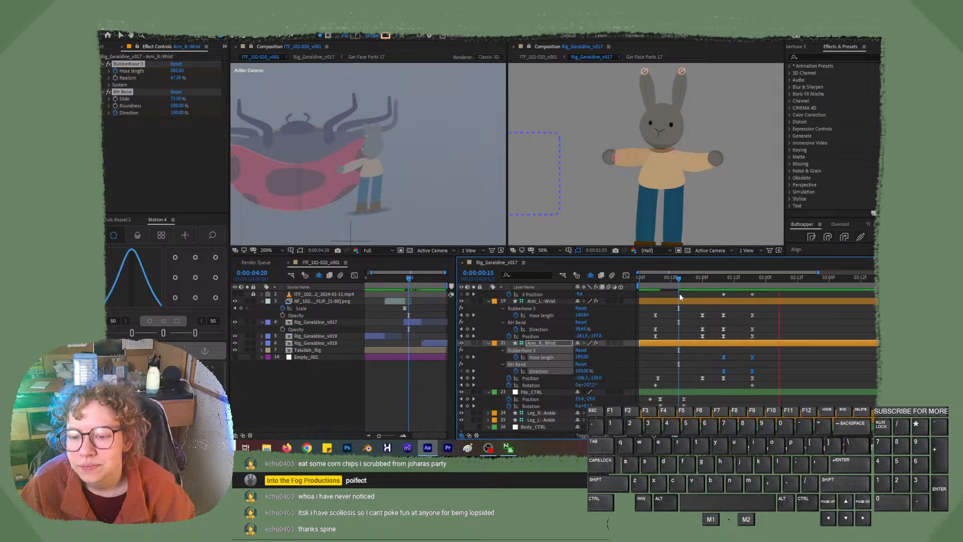
key("space")
Change the Motion 4 easing of the selected Arm_R::Wrist keyframes to 26 and 56.
mouse_move(745, 278)
left_mouse_down()
mouse_move(724, 281)
mouse_move(751, 280)
left_mouse_up()
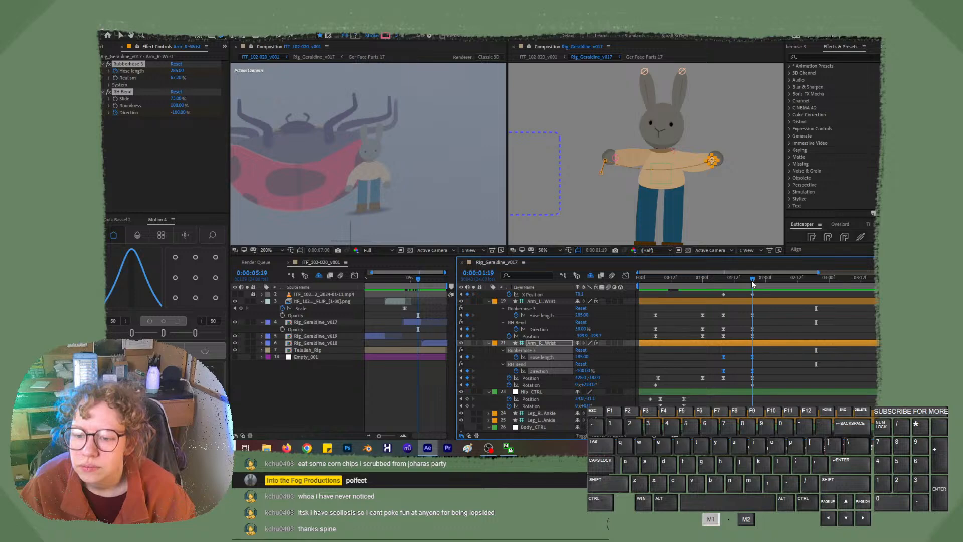
mouse_move(751, 280)
left_mouse_down()
mouse_move(730, 282)
mouse_move(750, 285)
left_mouse_up()
mouse_move(121, 266)
left_mouse_down()
mouse_move(109, 290)
mouse_move(113, 273)
left_mouse_up()
Preview the revised arm swing in the rig composition and in the ITF_102-020_v001 shot from 4:05.
left_click(719, 278)
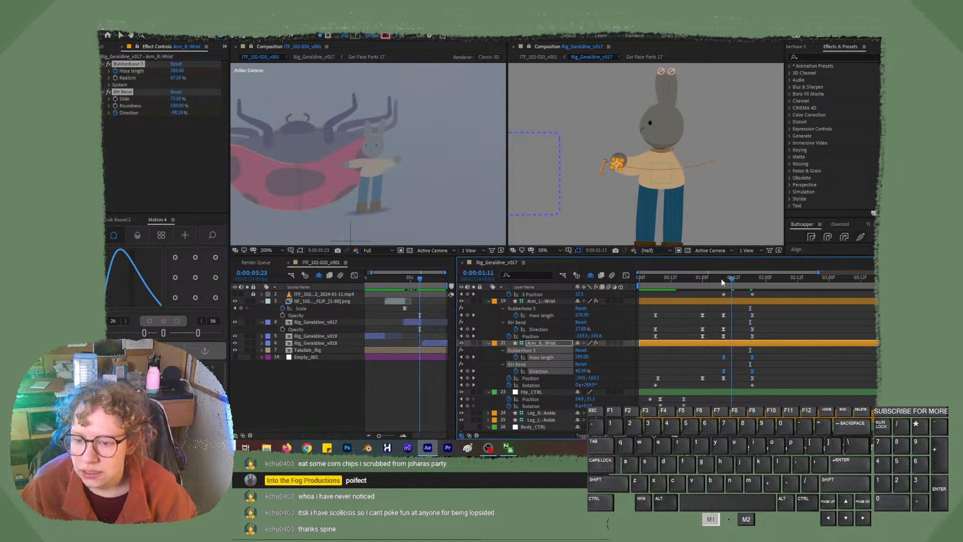
key("space")
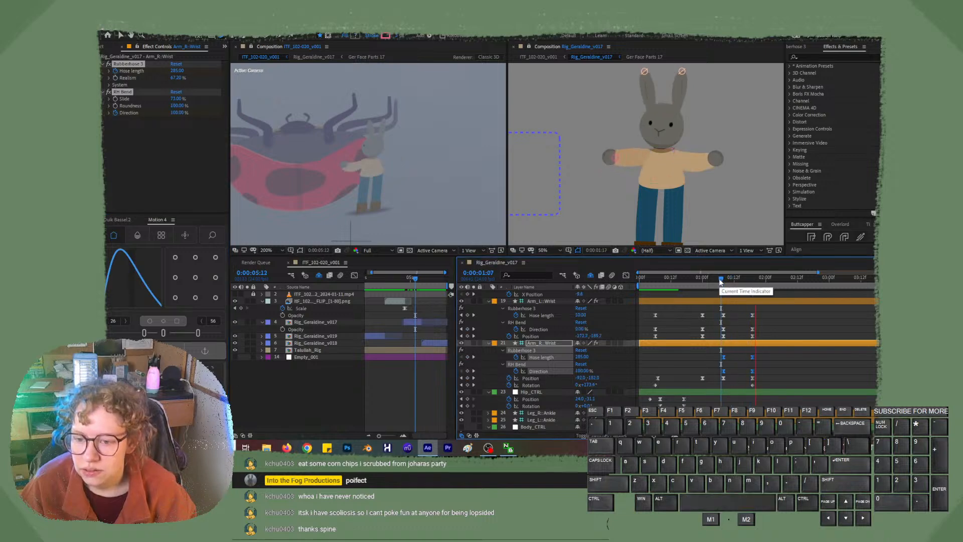
left_click_drag(727, 279, 619, 286)
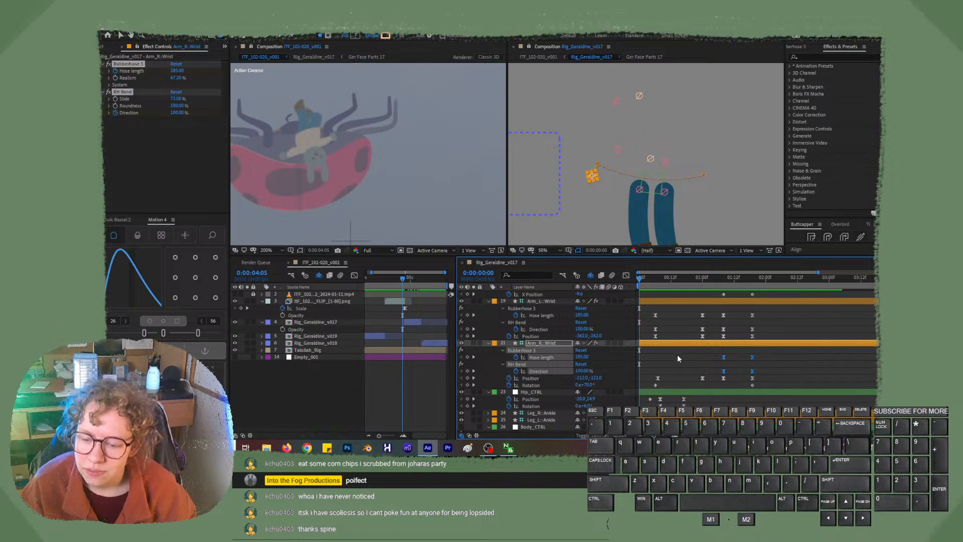
left_click(429, 388)
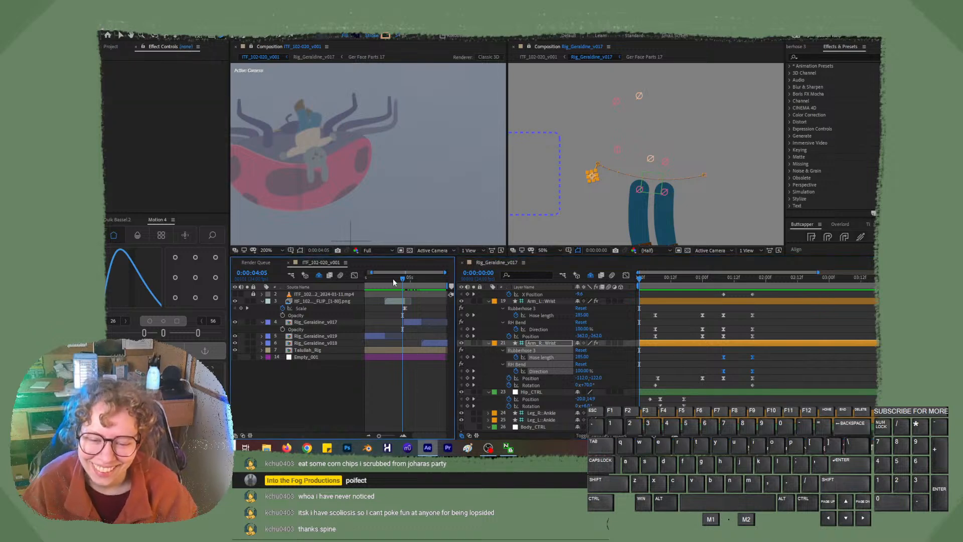
key("space")
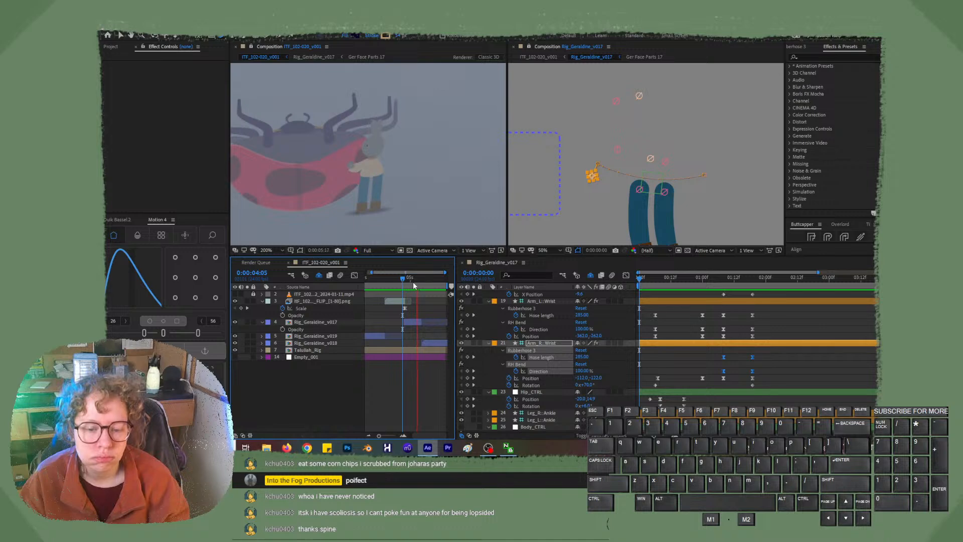
Play back the rabbit's landing in the ITF_102-020_v001 shot repeatedly, starting between about 3:07 and 3:22.
left_click(394, 280)
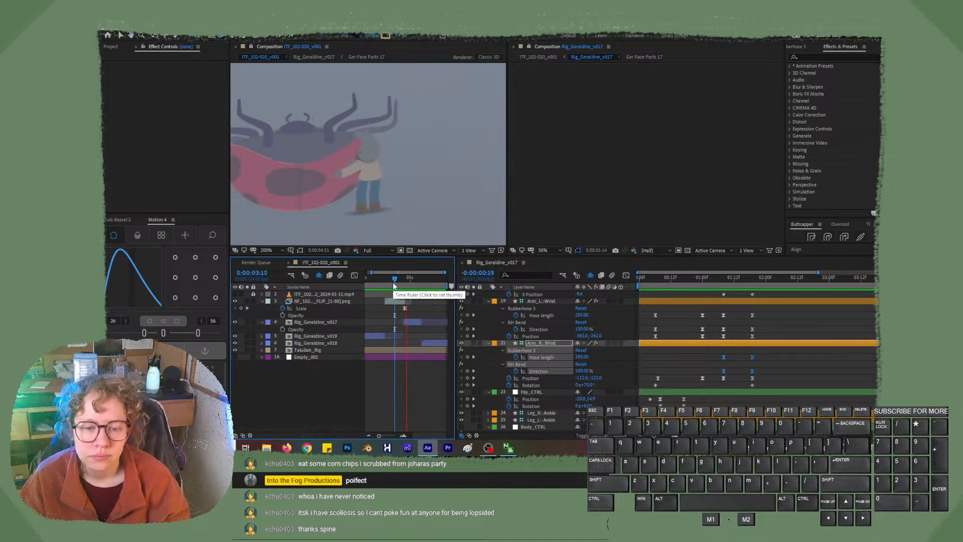
key("space")
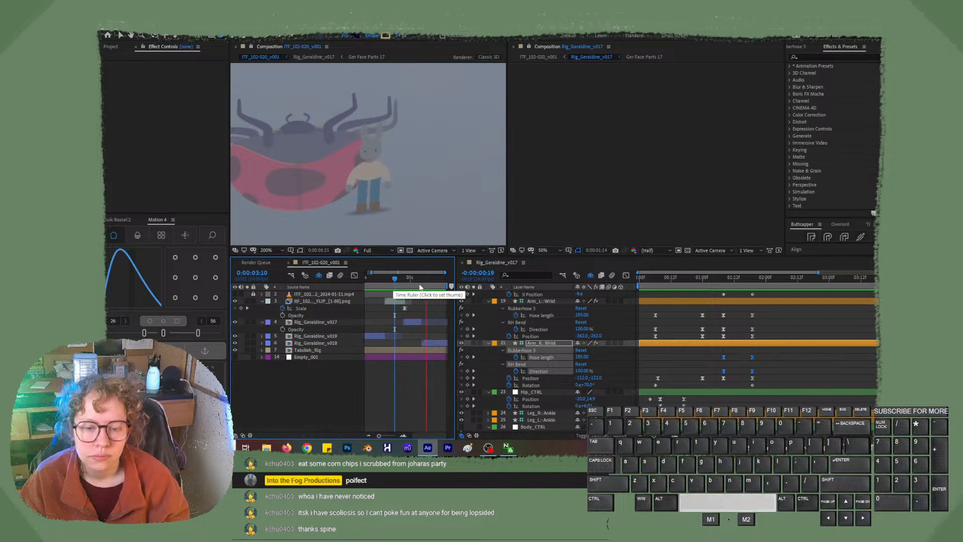
left_click_drag(412, 281, 396, 282)
key("space")
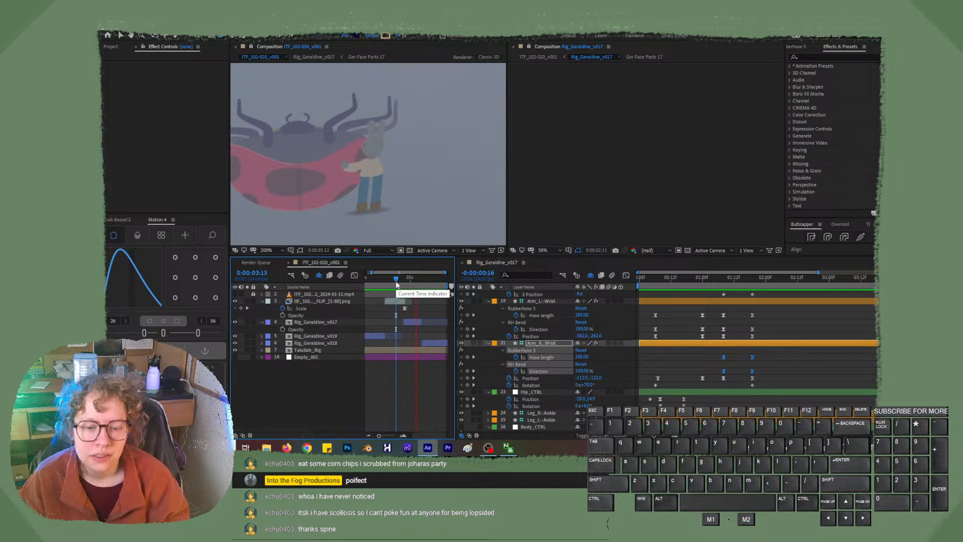
key("space")
mouse_move(397, 279)
left_mouse_down()
mouse_move(413, 280)
mouse_move(393, 279)
left_mouse_up()
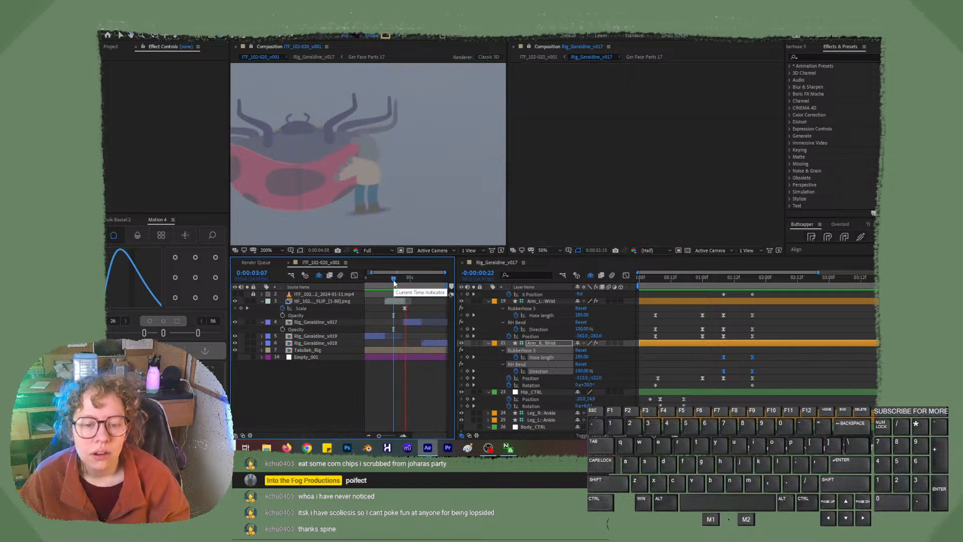
left_click_drag(395, 284, 400, 282)
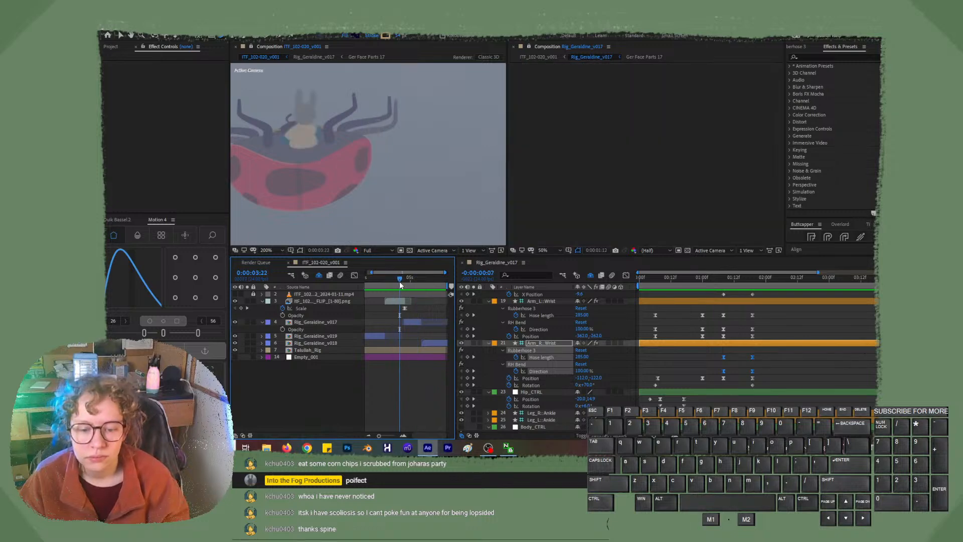
key("space")
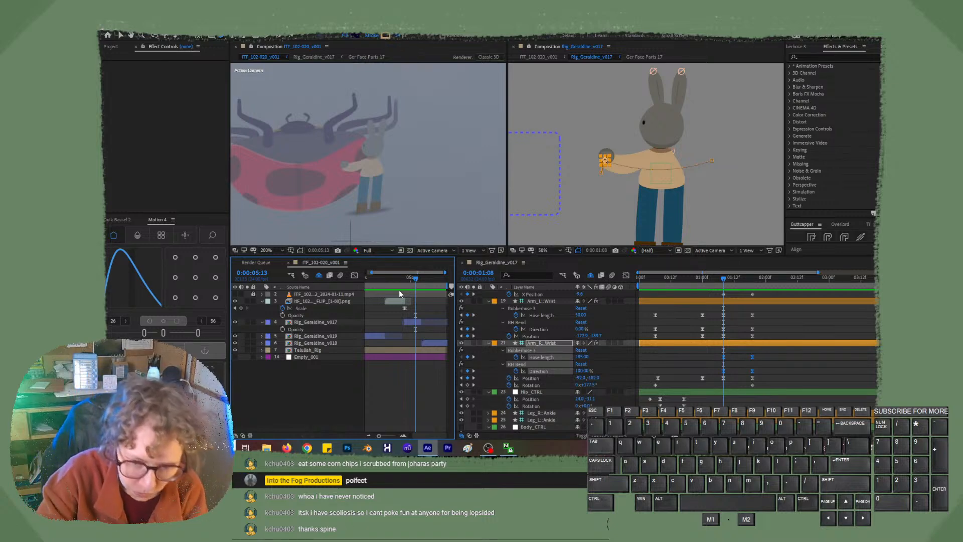
Replay the flip and the rabbit's turn in the shot from about 3:00 and from 3:17 to judge the timing.
left_click(409, 281)
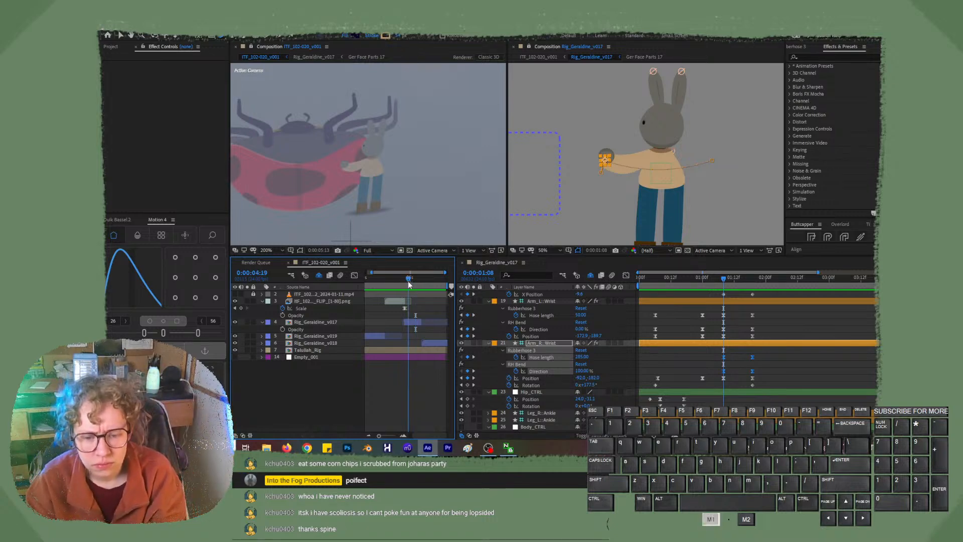
mouse_move(408, 281)
left_mouse_down()
mouse_move(425, 286)
mouse_move(390, 284)
left_mouse_up()
key("space")
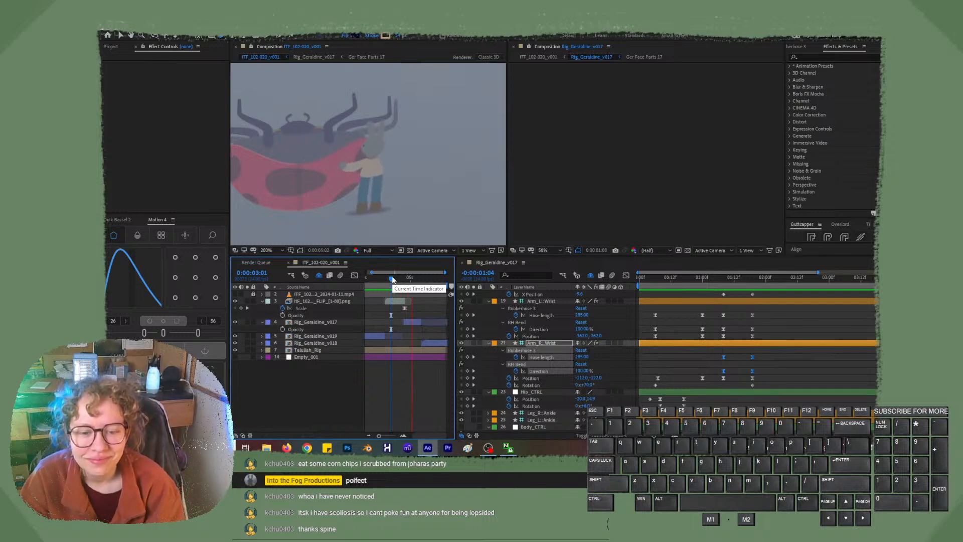
key("space")
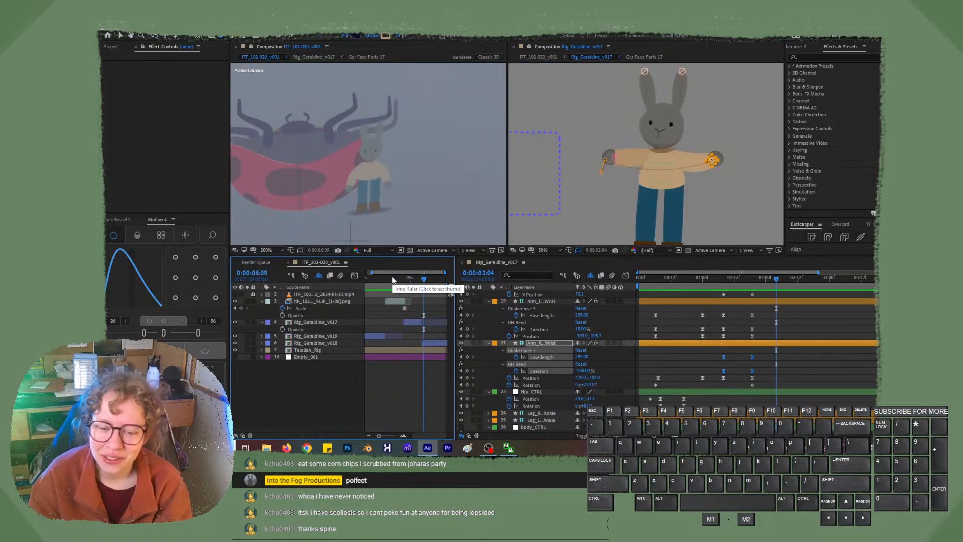
left_click_drag(410, 274, 397, 281)
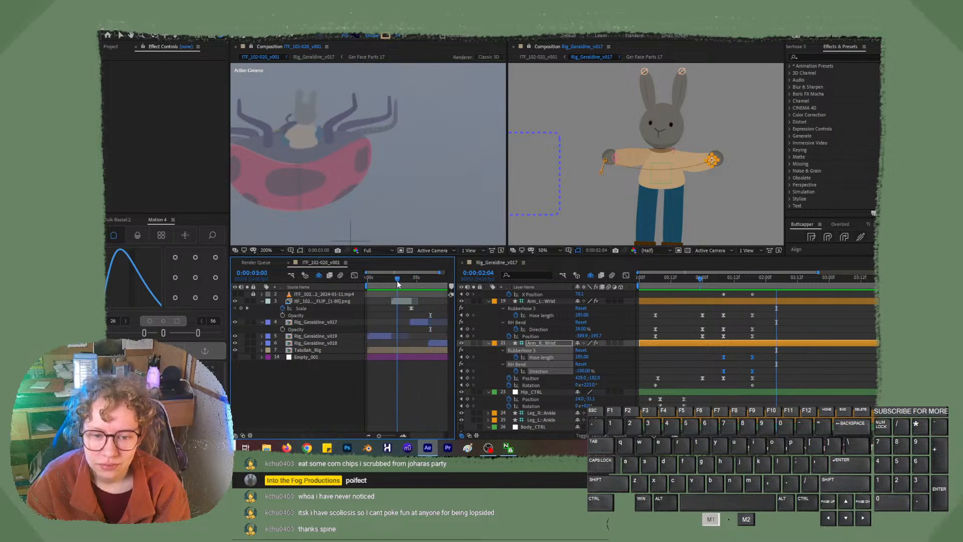
key("space")
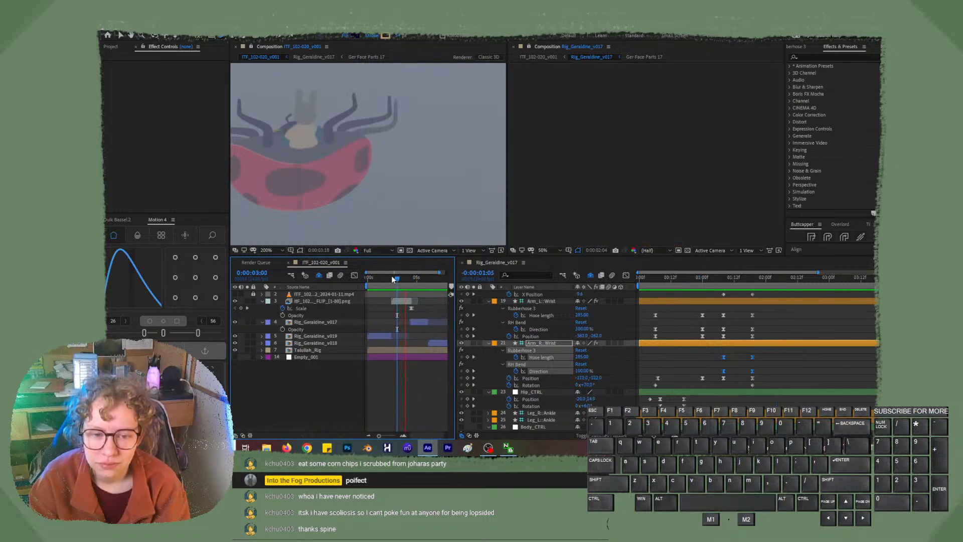
key("space")
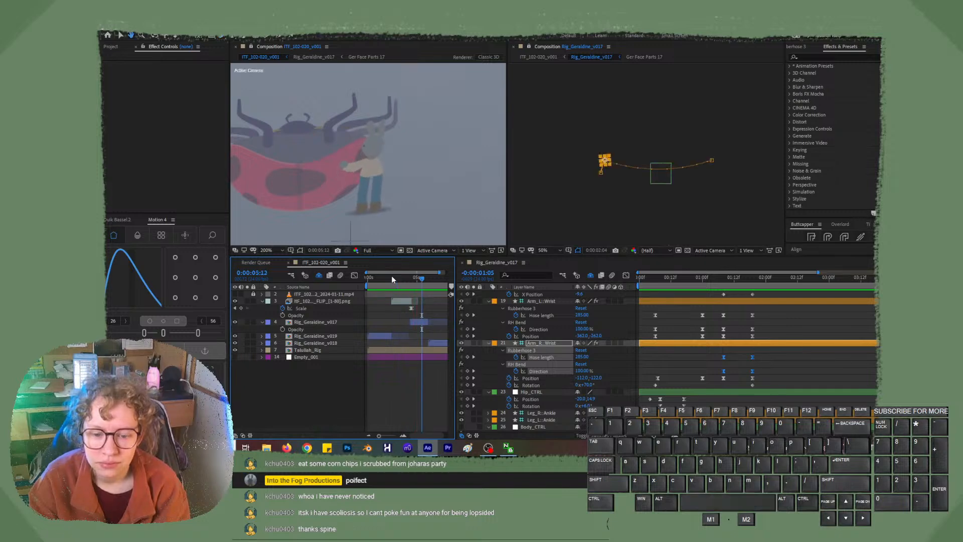
mouse_move(392, 276)
left_mouse_down()
mouse_move(415, 281)
mouse_move(403, 279)
left_mouse_up()
key("space")
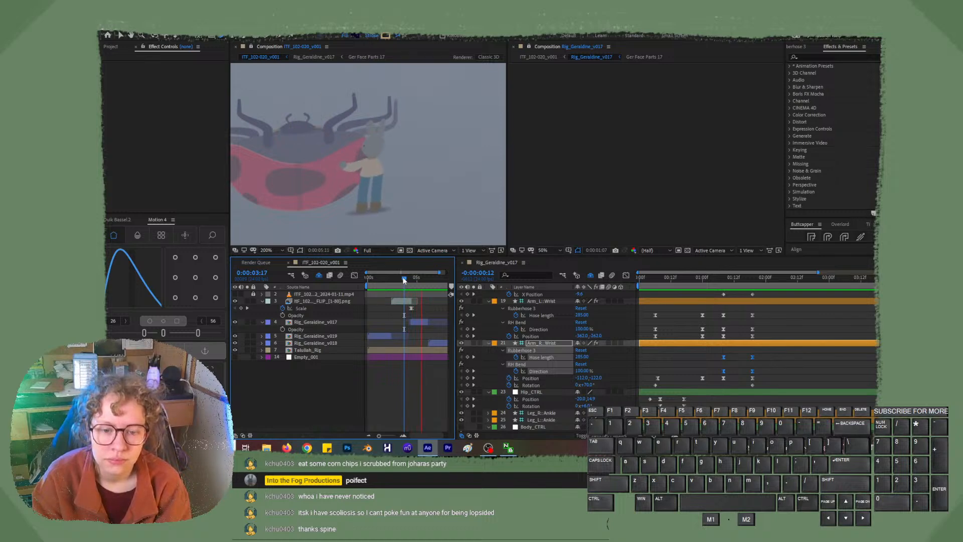
key("space")
Play the shot from its very start, then from about 1:05 and 2:12, to judge the turn in context.
left_click_drag(404, 279, 360, 280)
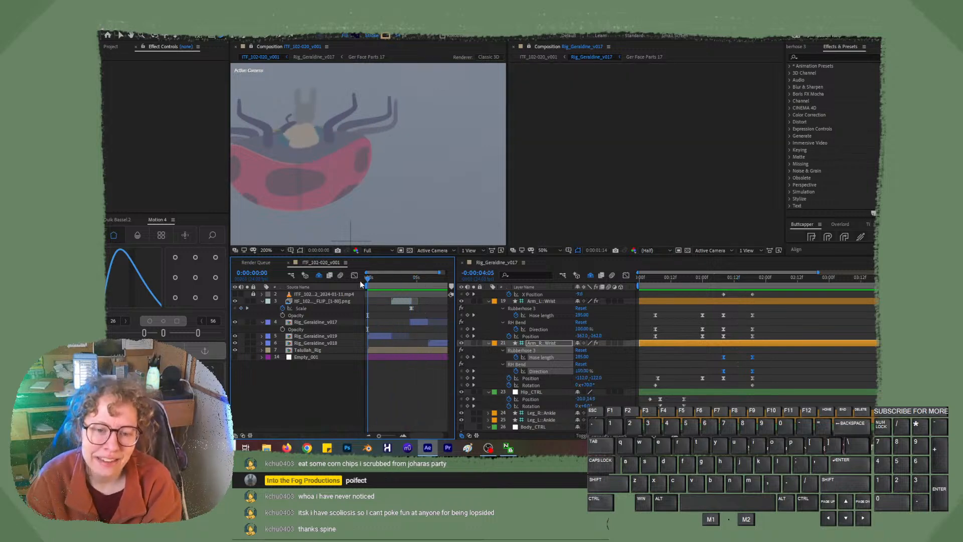
key("space")
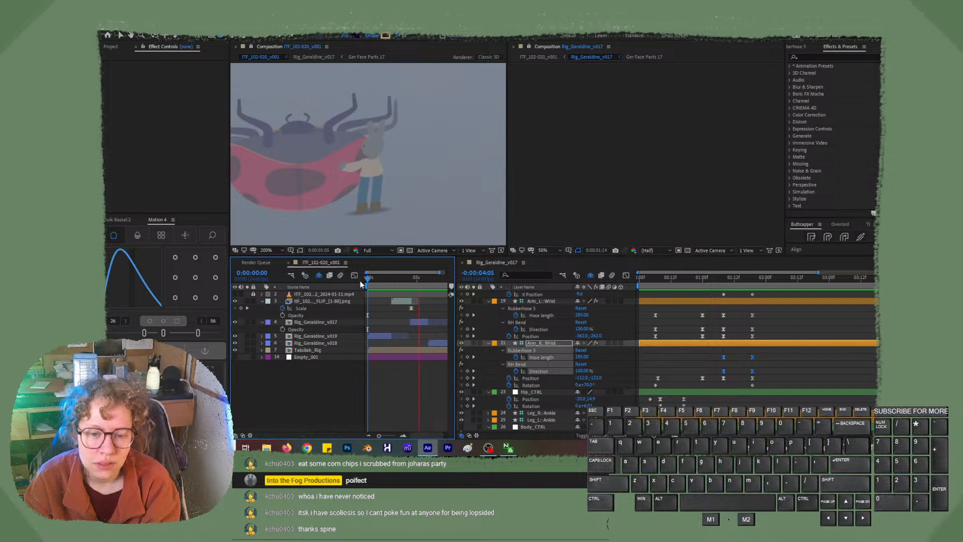
key("space")
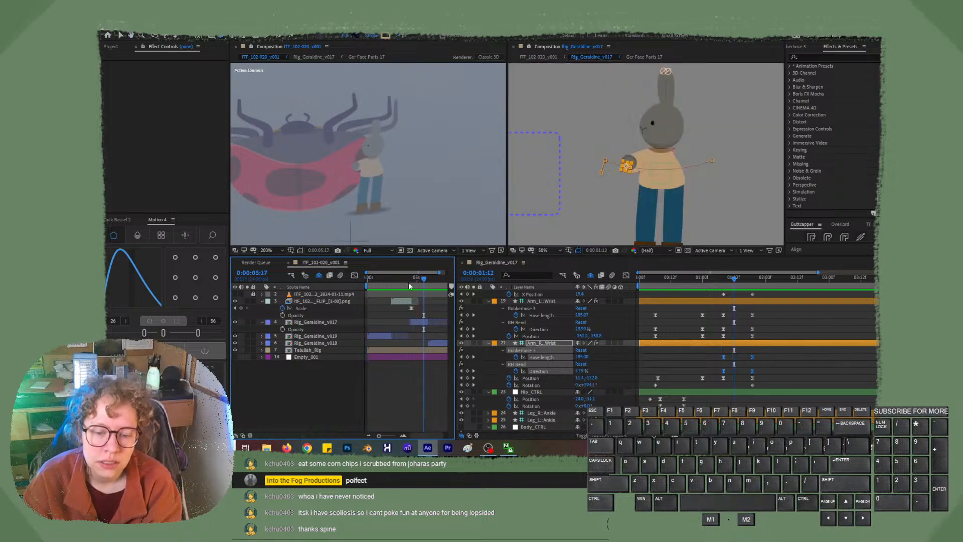
left_click_drag(408, 282, 377, 273)
key("space")
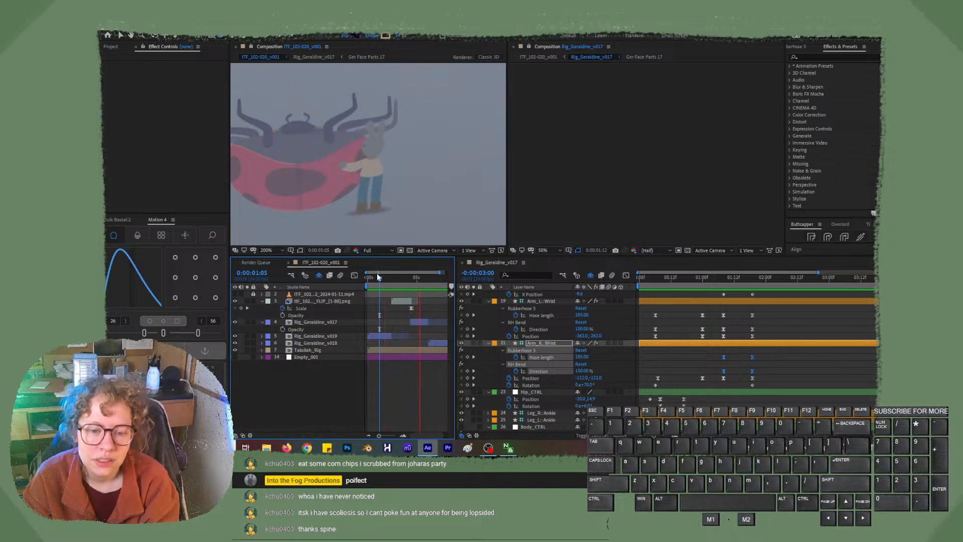
key("space")
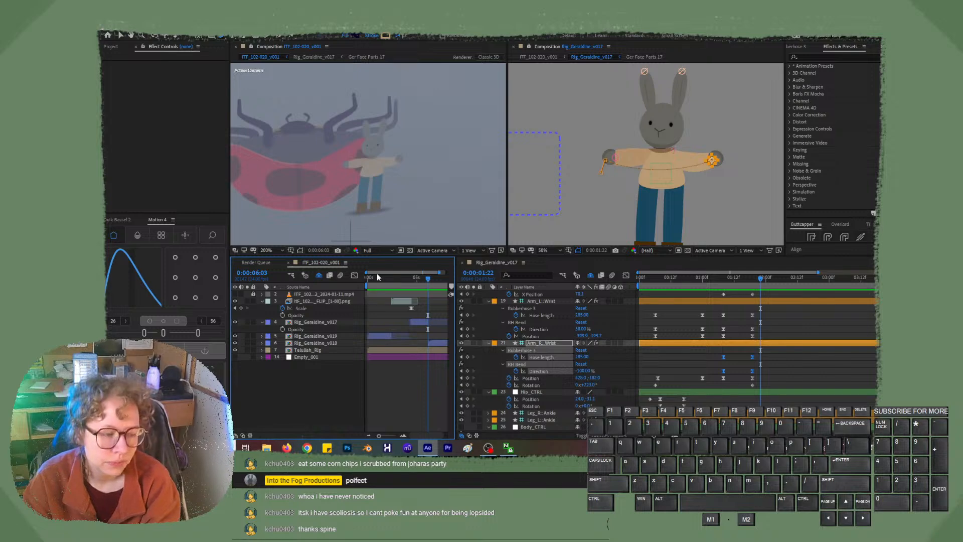
left_click_drag(411, 284, 392, 284)
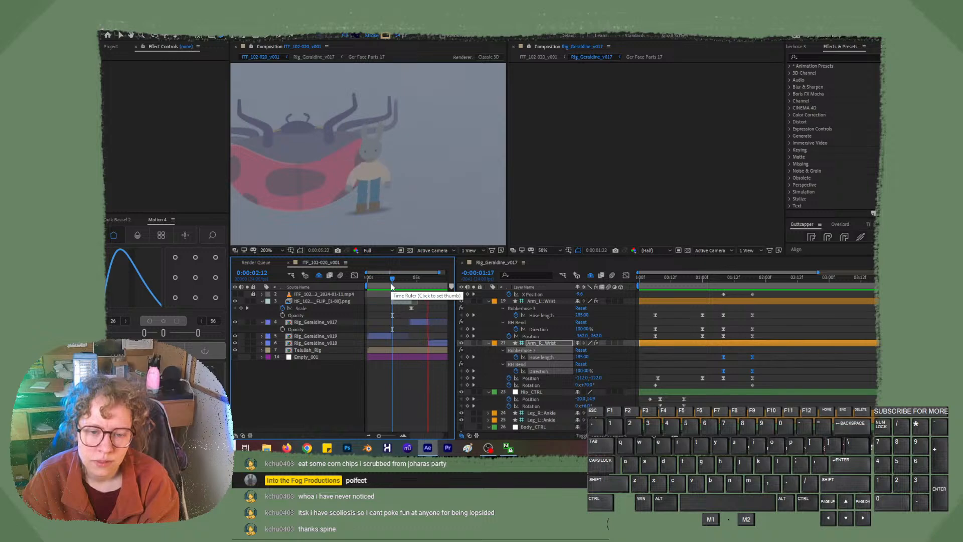
key("space")
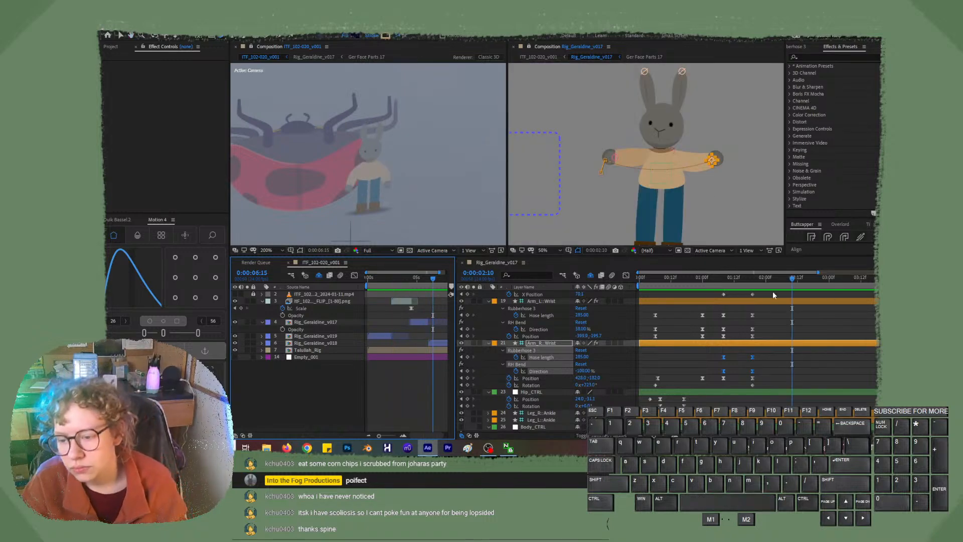
Scrub the Rig_Geraldine_v017 composition between about 1:10 and 0:04 and examine the ear and arm keyframes against the poses.
left_click_drag(774, 277, 721, 281)
scroll(755, 329, "up", 2)
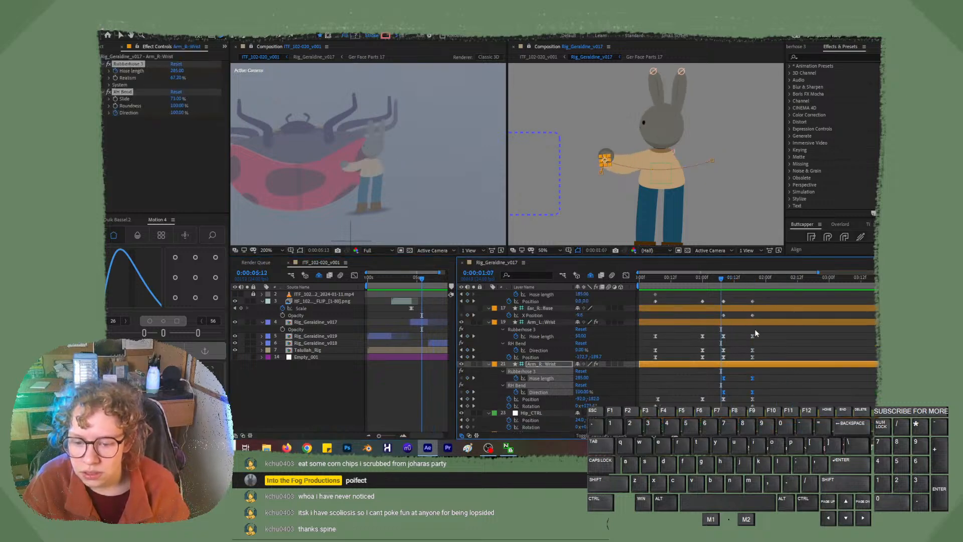
scroll(756, 318, "up", 2)
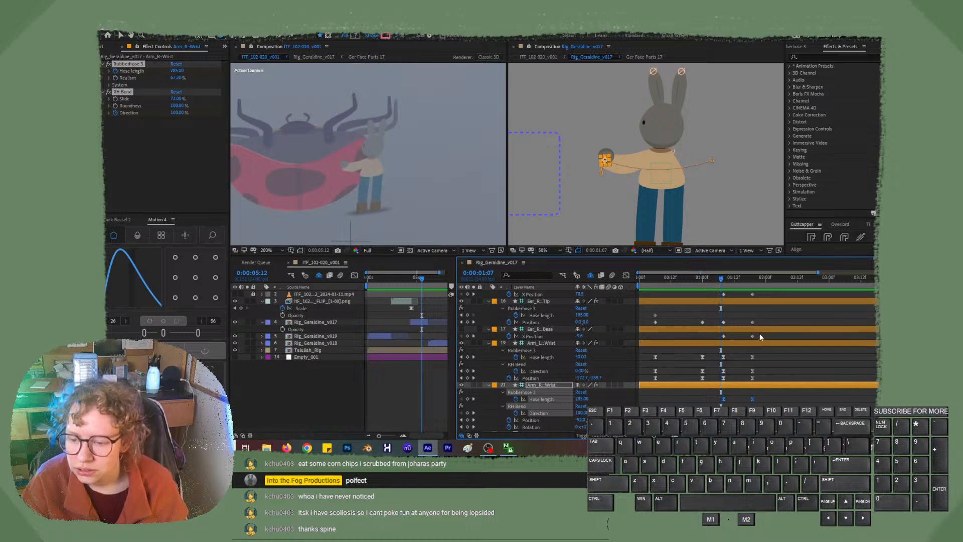
scroll(757, 331, "up", 2)
mouse_move(721, 281)
left_mouse_down()
mouse_move(755, 279)
mouse_move(730, 285)
left_mouse_up()
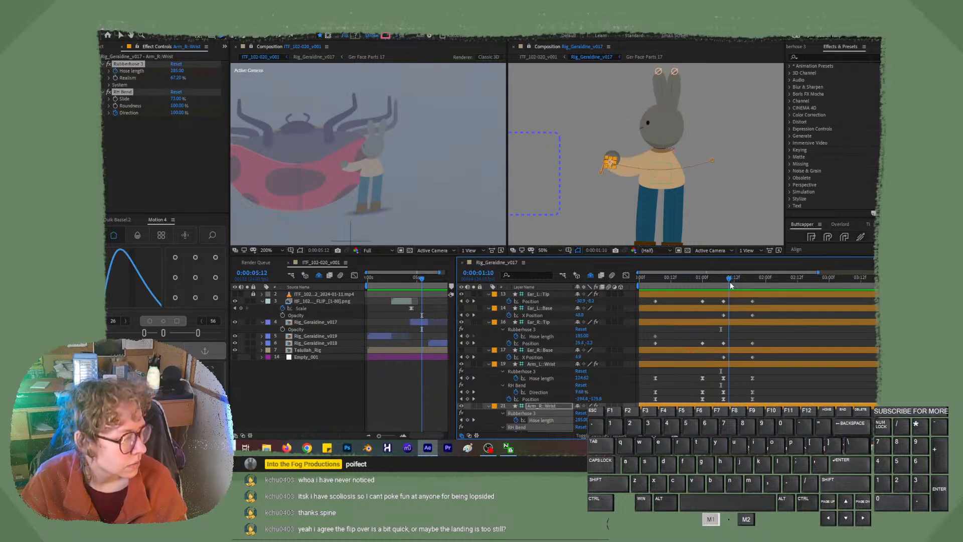
left_click_drag(724, 286, 651, 293)
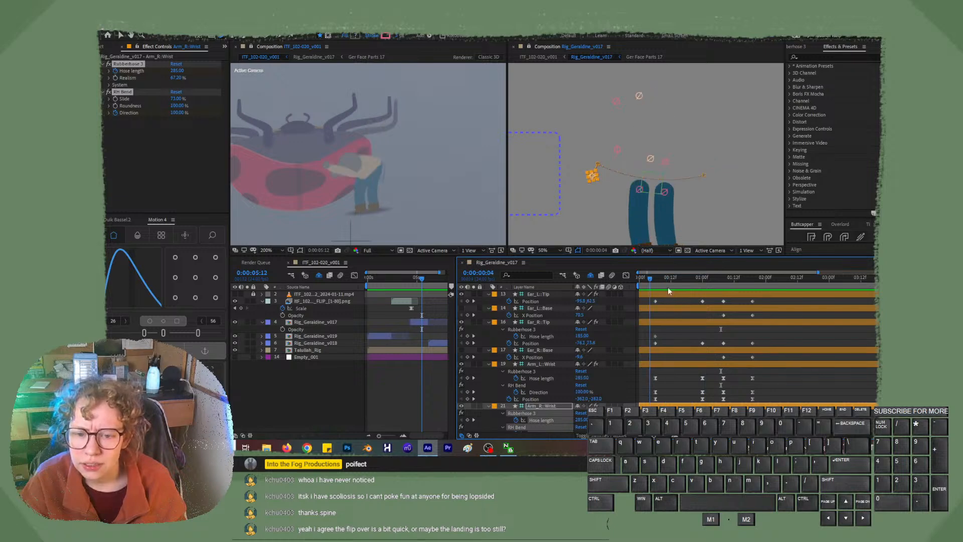
scroll(429, 176, "down", 1)
Review the shot at 100% magnification, playing the flip and landing from about 2:23, 3:13 and 3:17.
left_click_drag(409, 279, 404, 276)
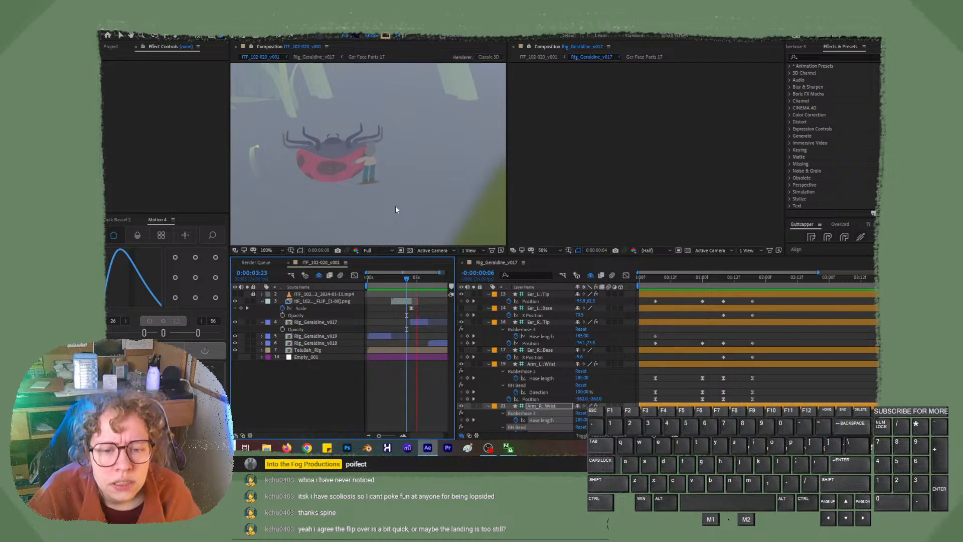
key("space")
left_click(412, 279)
left_click_drag(412, 281, 397, 285)
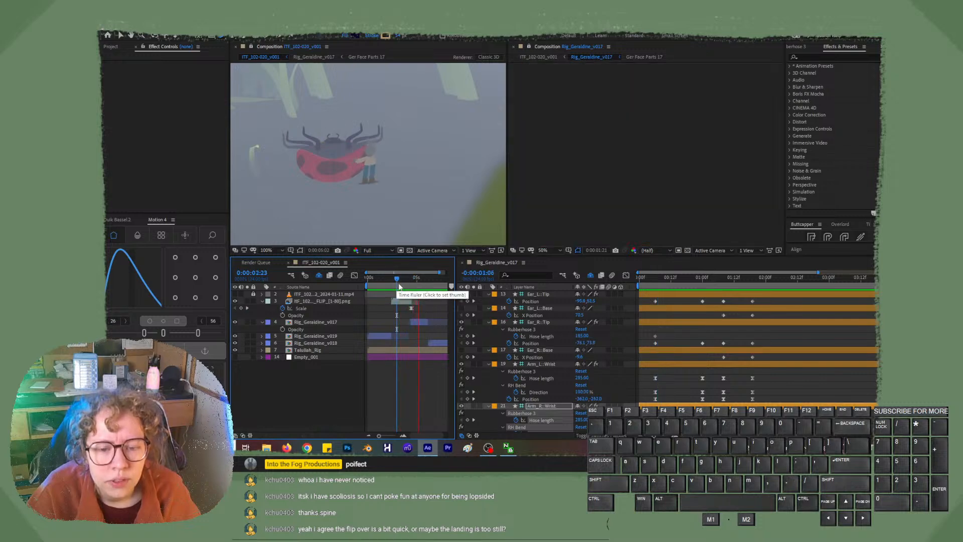
left_click_drag(399, 285, 403, 283)
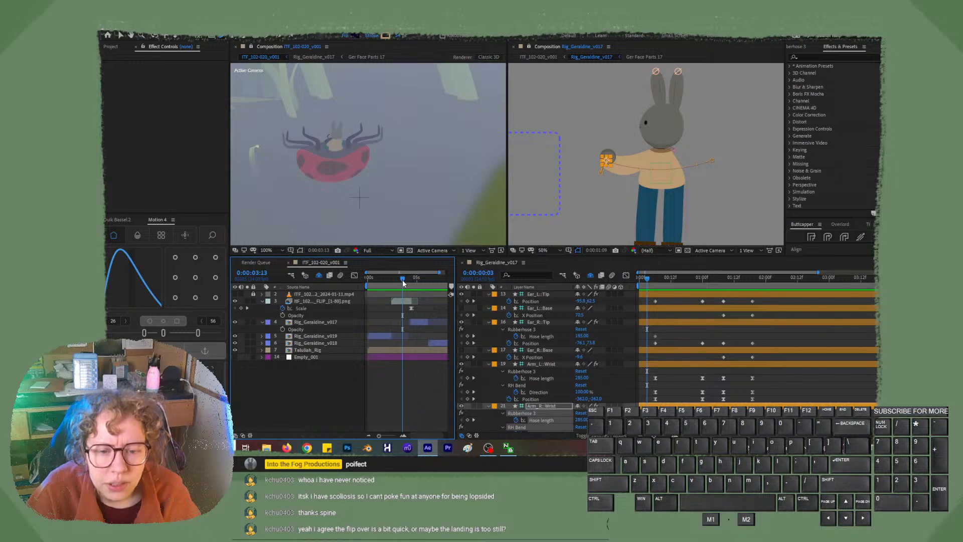
key("space")
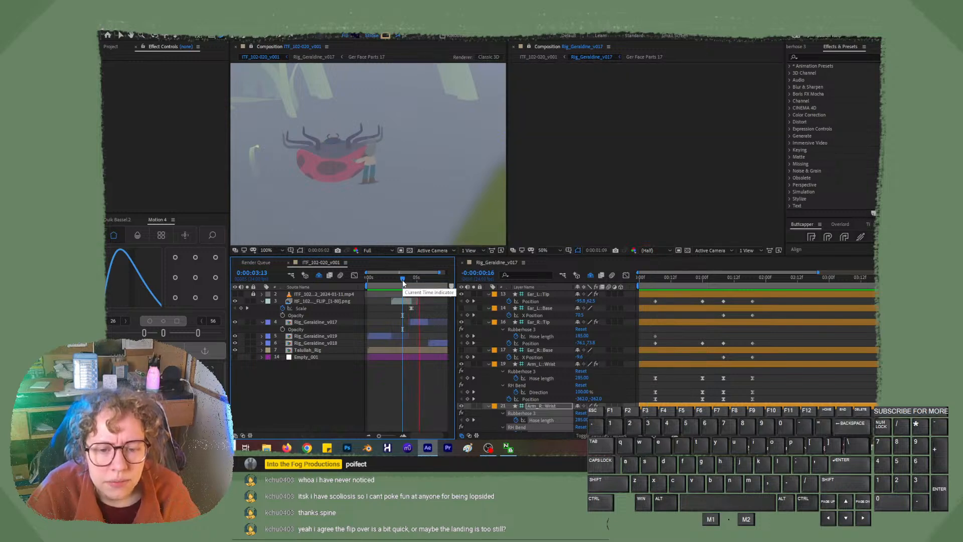
key("space")
left_click_drag(402, 284, 405, 282)
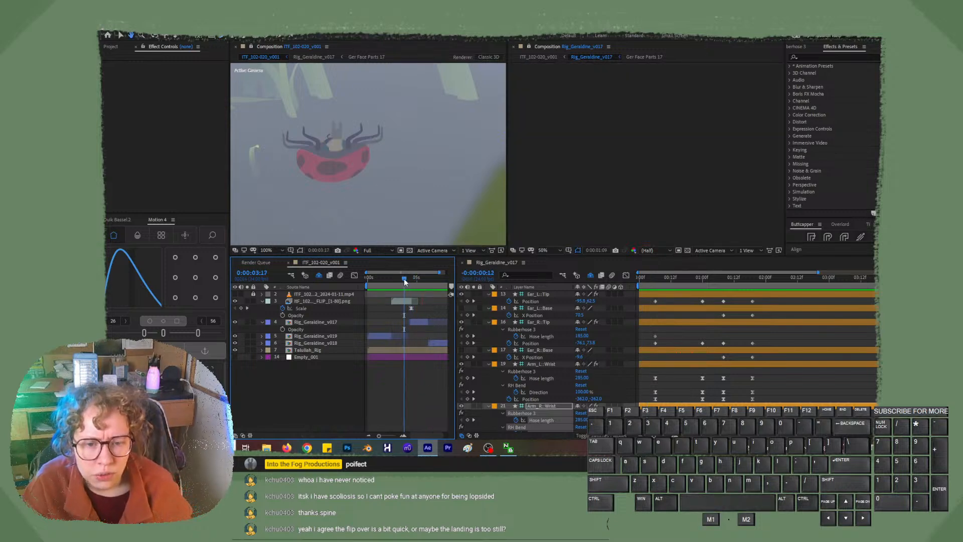
key("space")
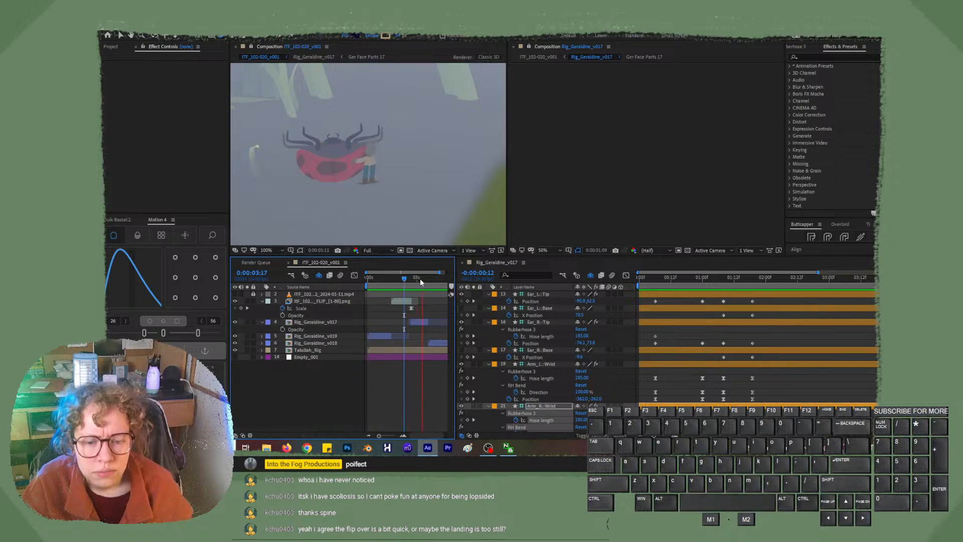
left_click(404, 282)
left_click_drag(404, 282, 408, 283)
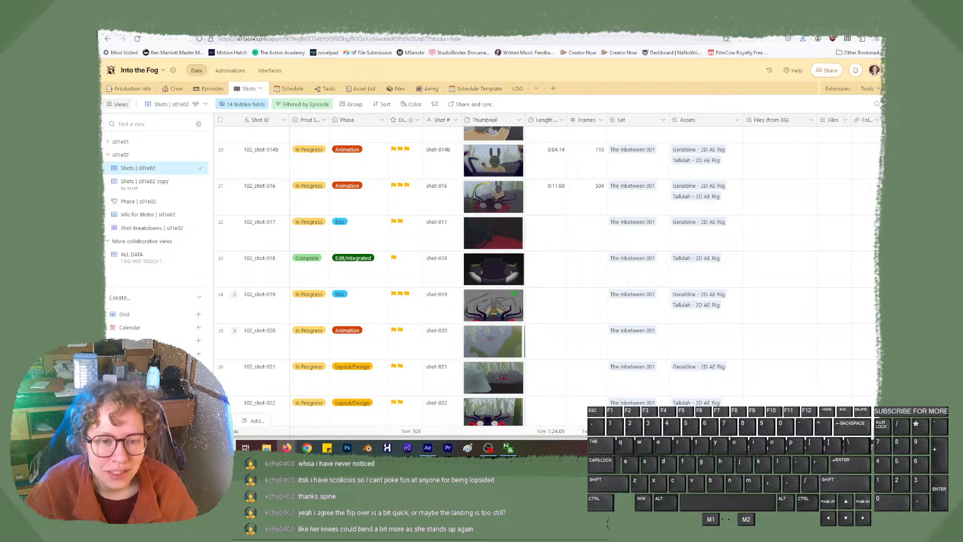
Open YouTube in a new browser tab and search for "ian gunther".
left_click(221, 22)
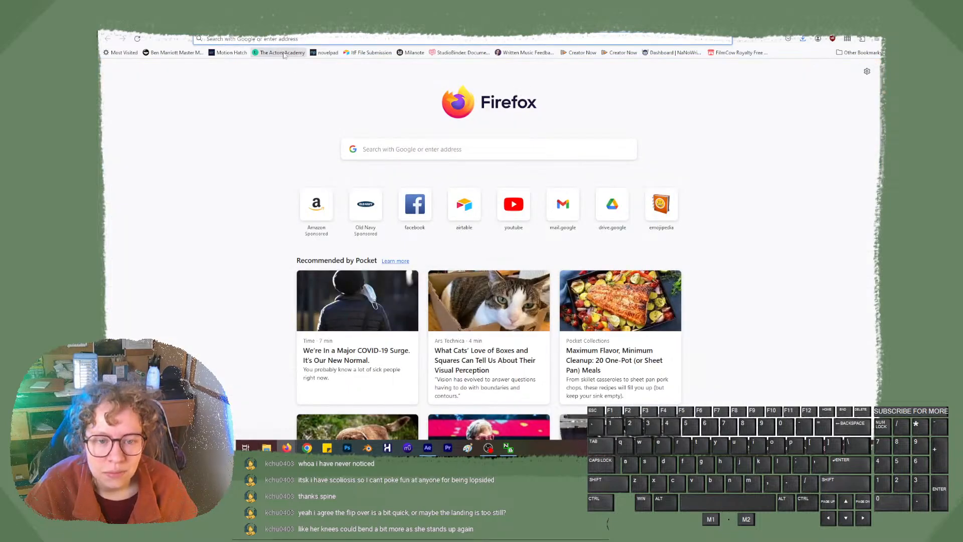
left_click(513, 204)
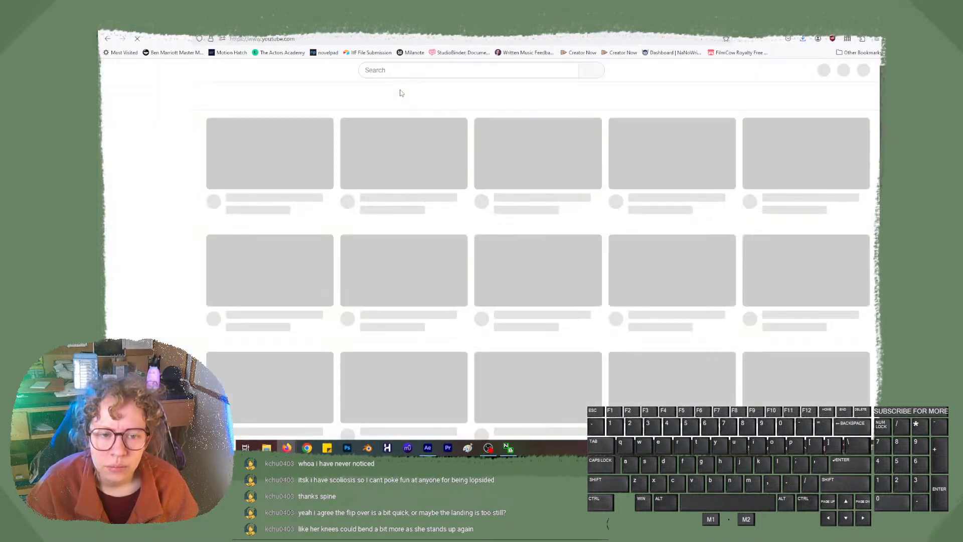
left_click(400, 73)
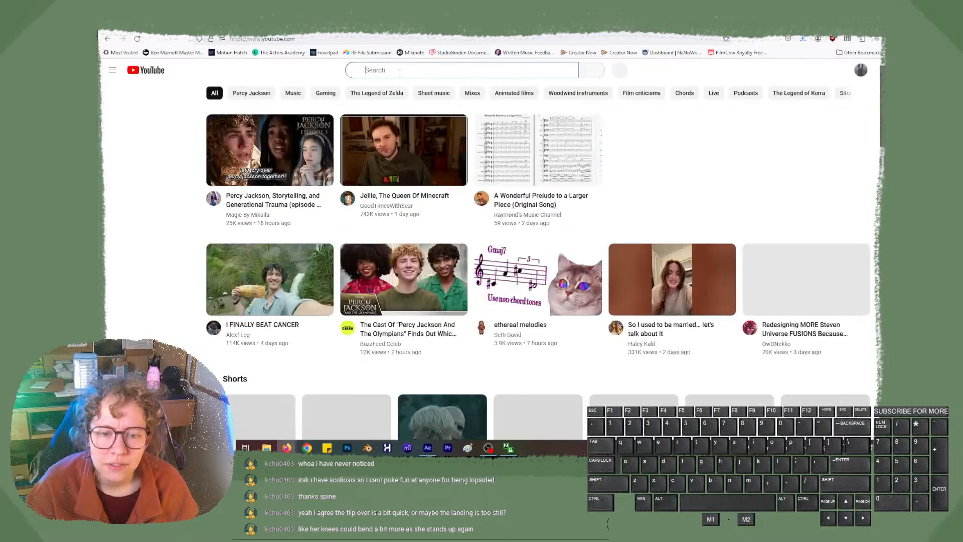
type("i")
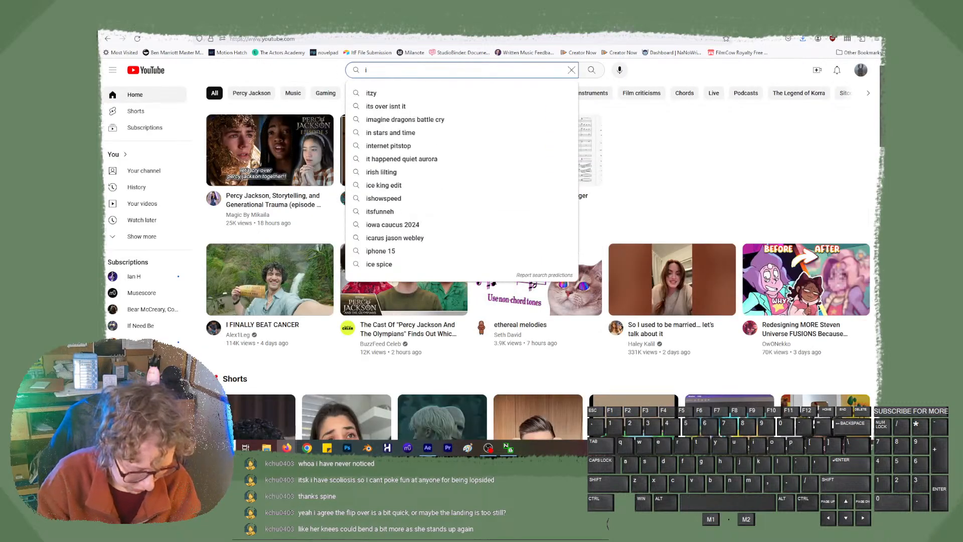
type("an gunther")
key("Return")
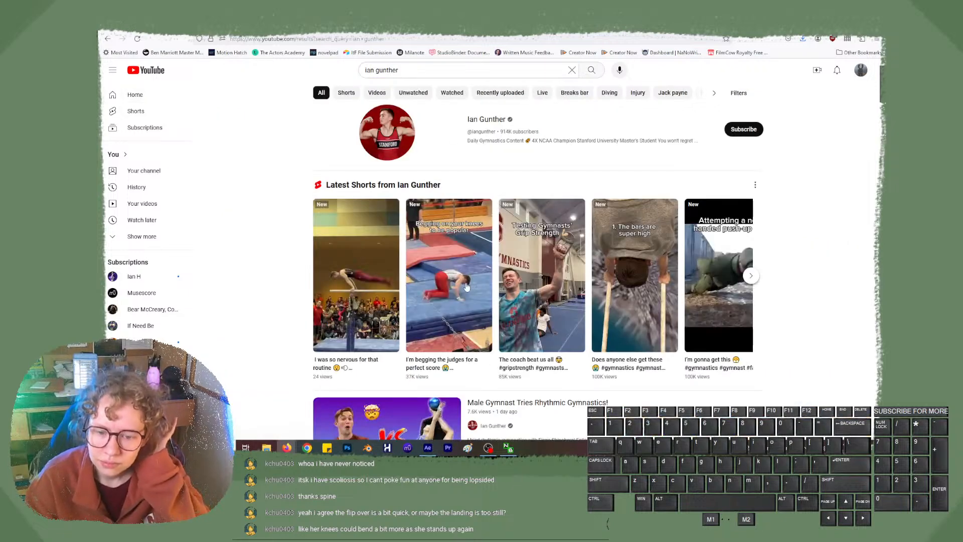
Look through the search results and view the gymnast's latest Shorts one after another, starting with the nervous routine clip.
mouse_move(445, 289)
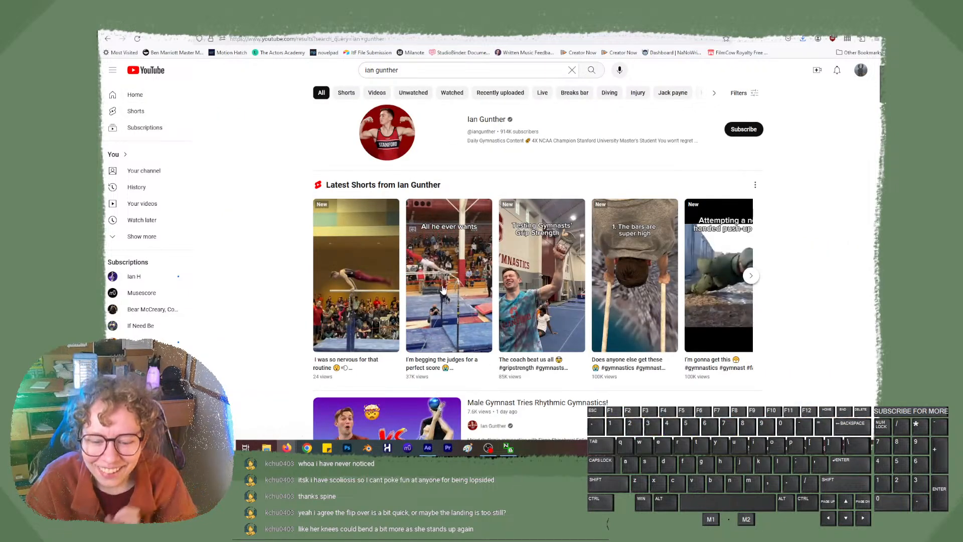
mouse_move(390, 276)
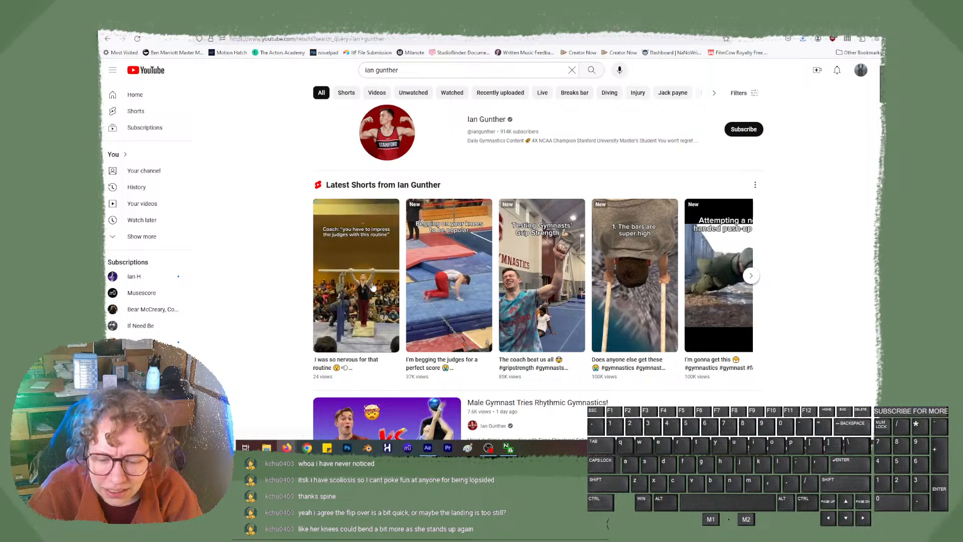
scroll(373, 286, "down", 5)
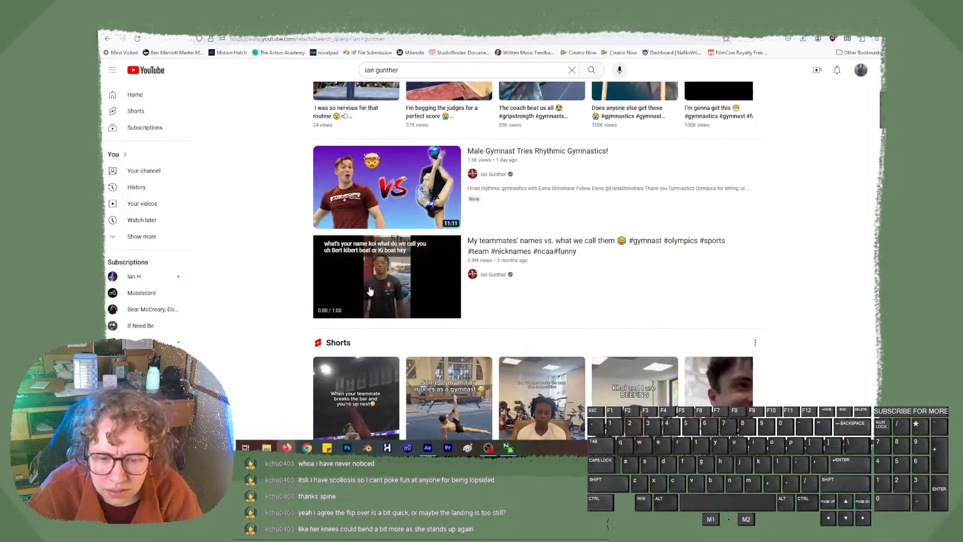
scroll(369, 291, "up", 5)
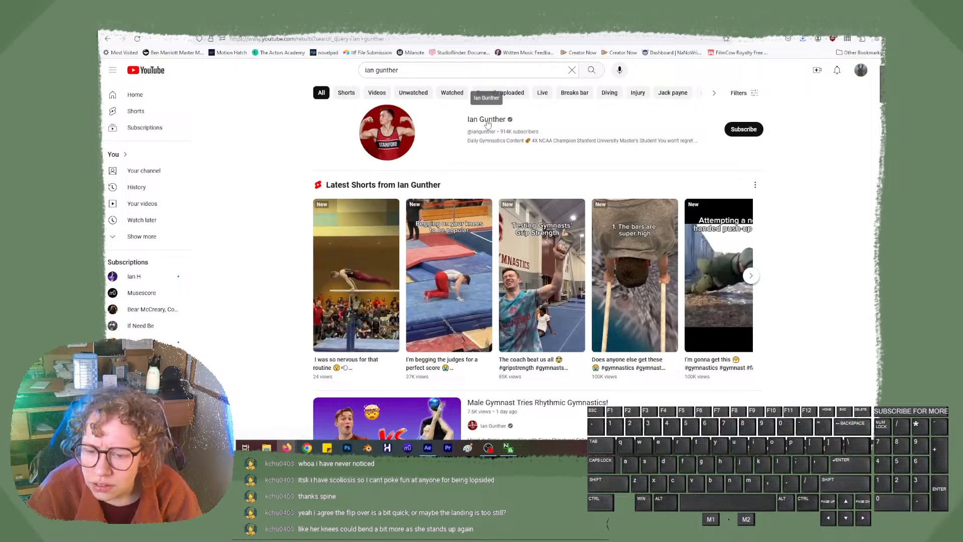
left_click(389, 293)
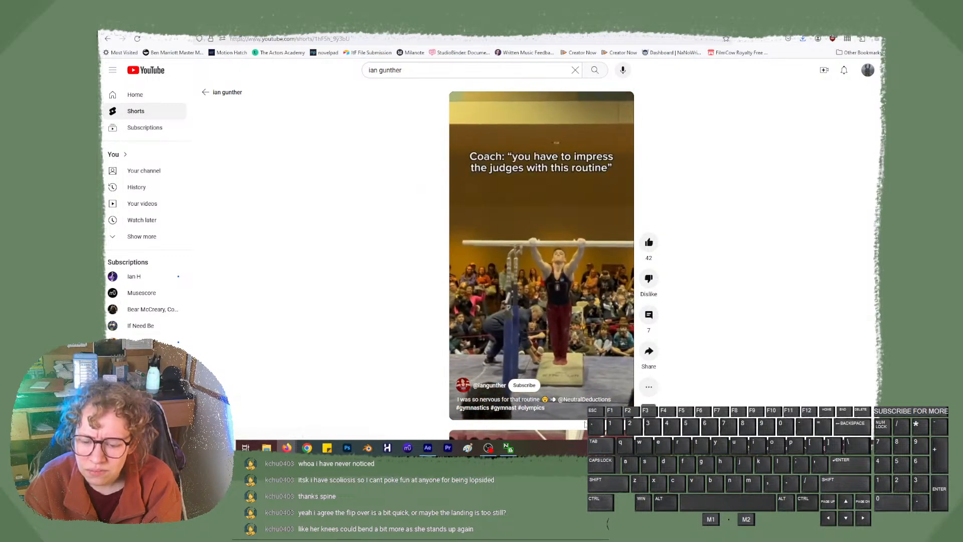
scroll(717, 301, "down", 1)
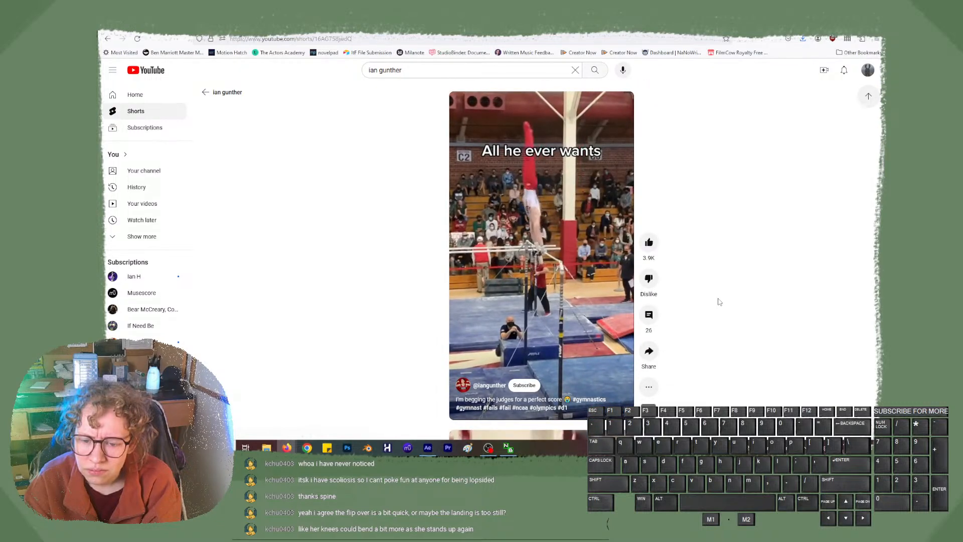
scroll(719, 301, "down", 1)
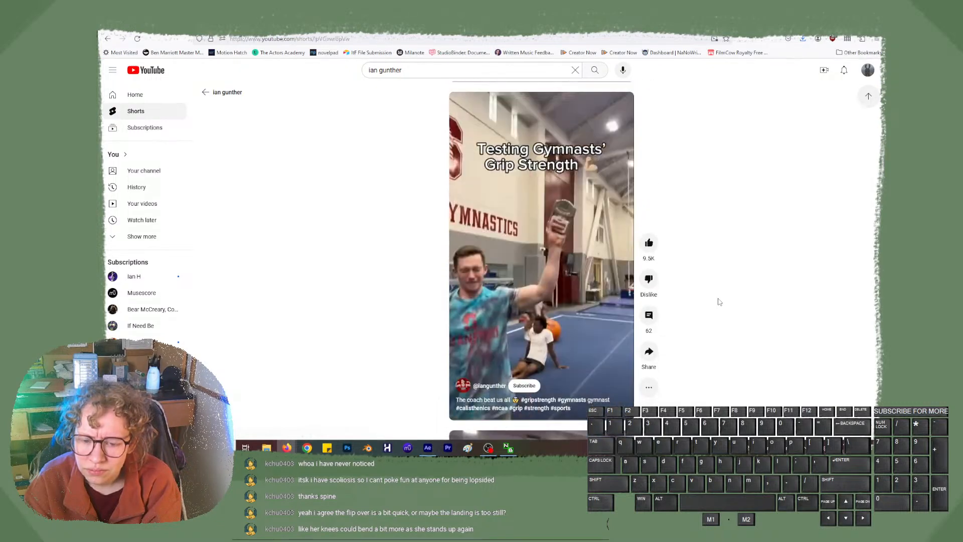
scroll(719, 301, "down", 1)
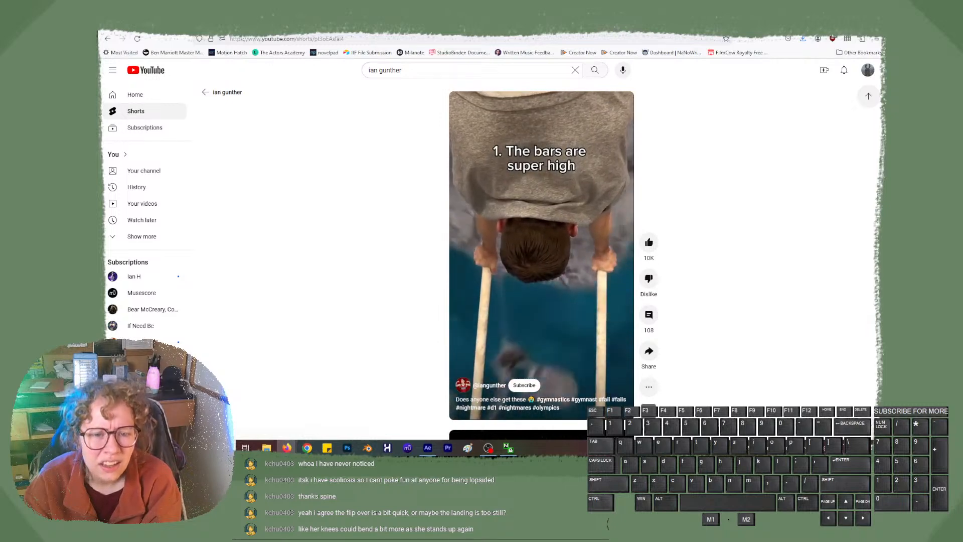
Return to After Effects, select Hip_CTRL in Rig_Geraldine_v017 and examine the landing pose between 0:00:00:05 and 0:00:00:09.
left_click(291, 22)
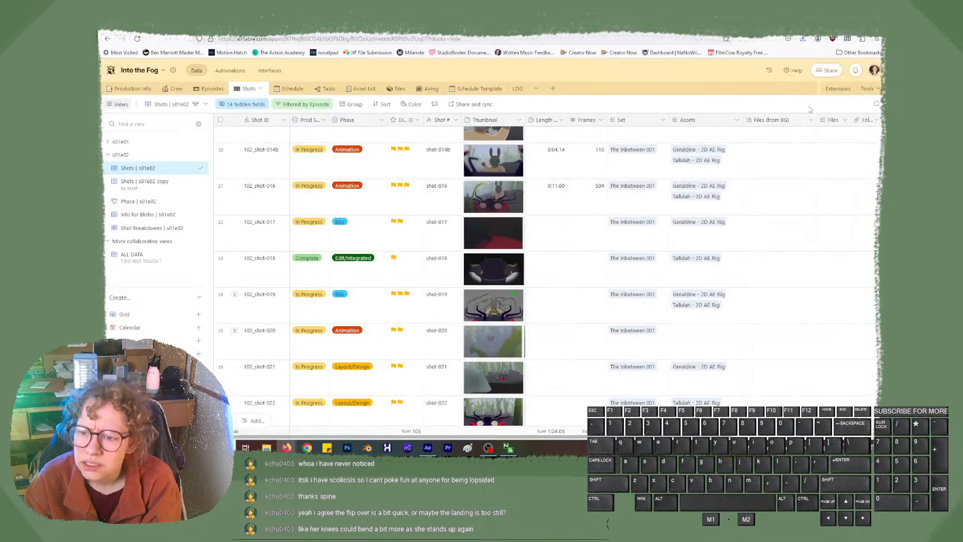
left_click(838, 21)
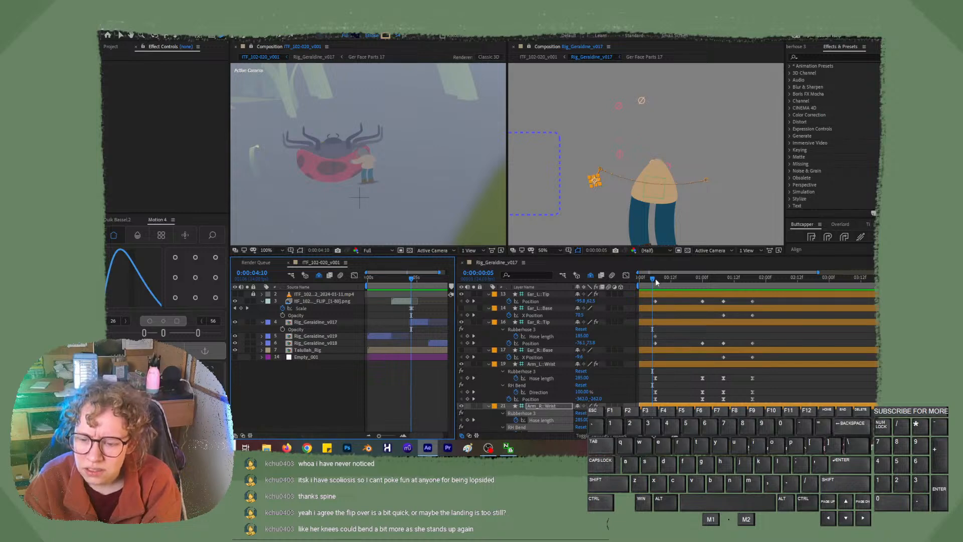
mouse_move(656, 281)
left_mouse_down()
mouse_move(682, 283)
mouse_move(652, 292)
left_mouse_up()
scroll(566, 400, "down", 3)
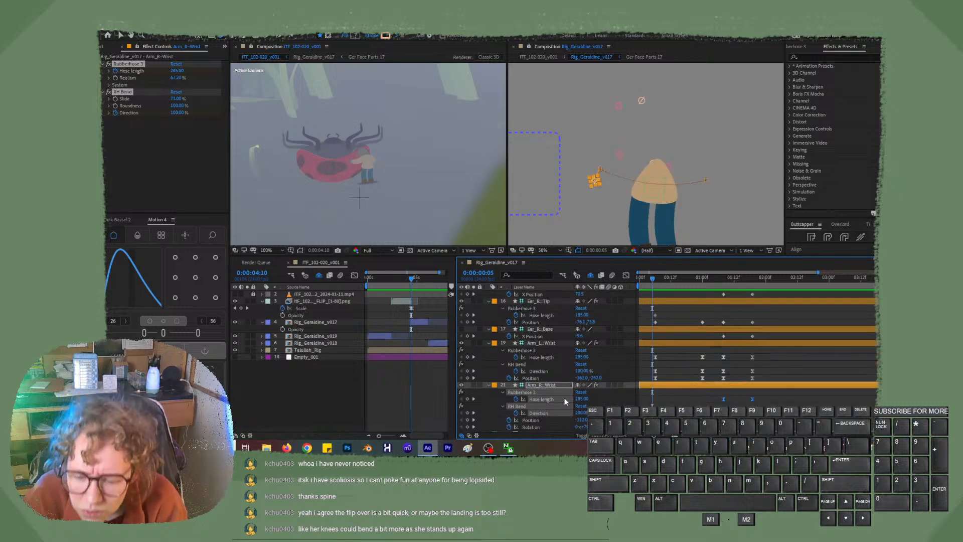
left_click(554, 392)
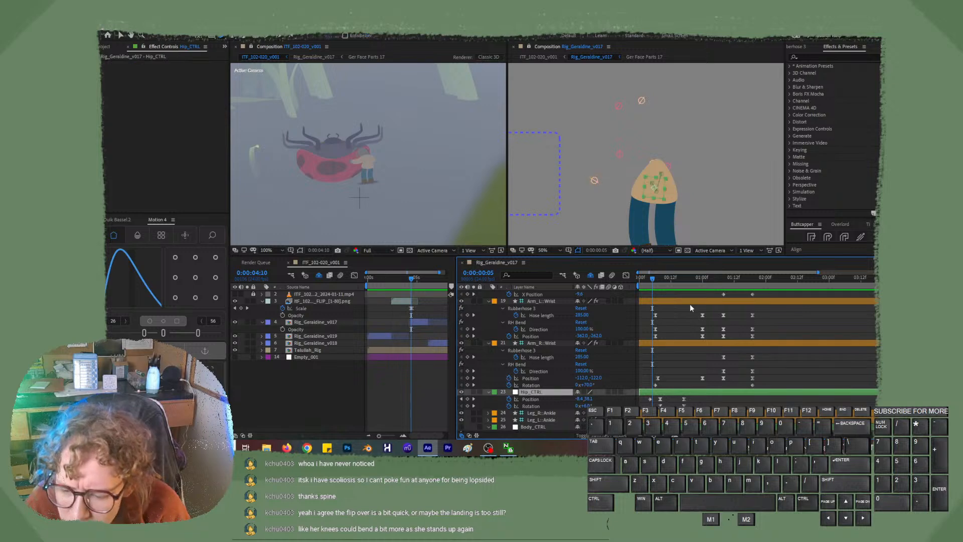
left_click_drag(655, 286, 664, 284)
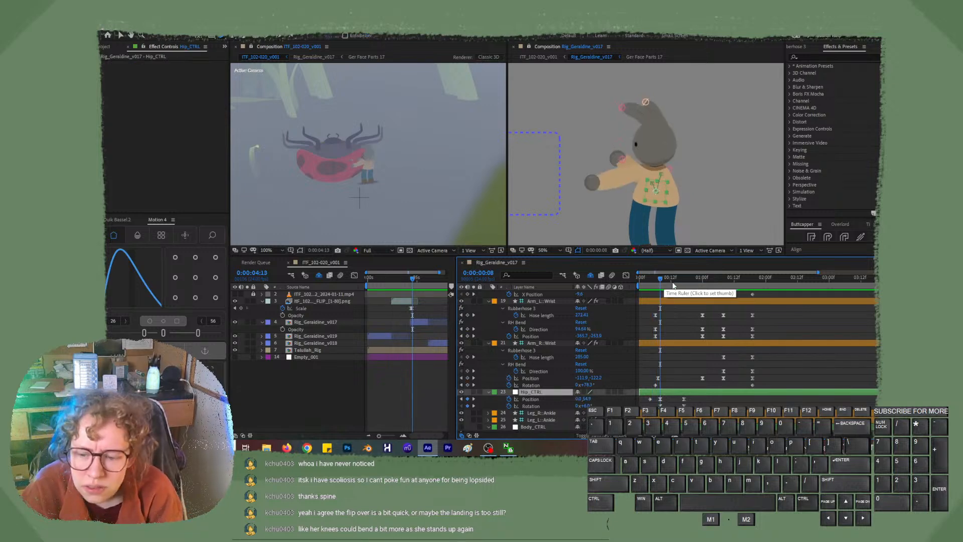
mouse_move(665, 283)
left_mouse_down()
mouse_move(651, 284)
mouse_move(663, 282)
left_mouse_up()
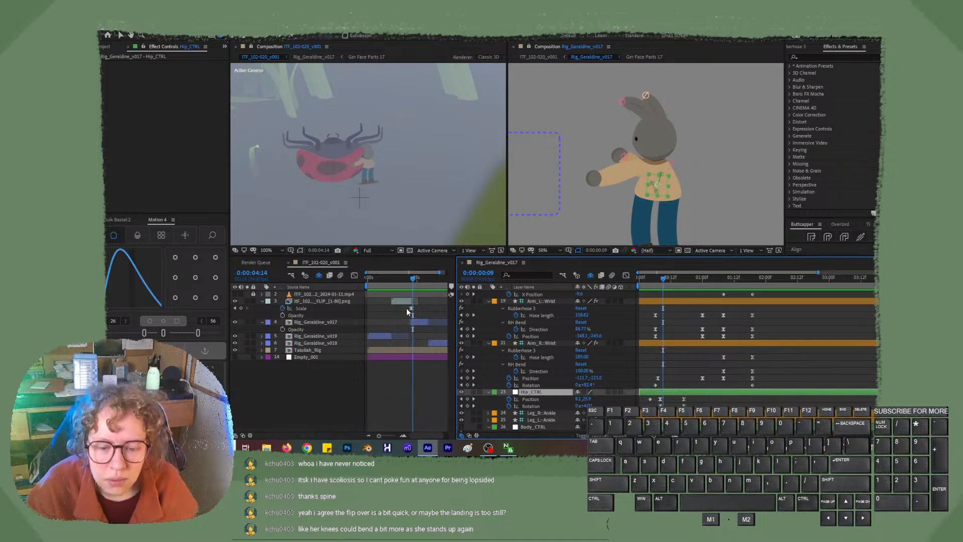
At 0:00:00:08, lower Hip_CTRL and shift it toward the outstretched arm, giving Position -40.0, 94.9 for a deeper crouch.
key("ctrl+Left")
key("ctrl+Left")
key("ctrl+Left")
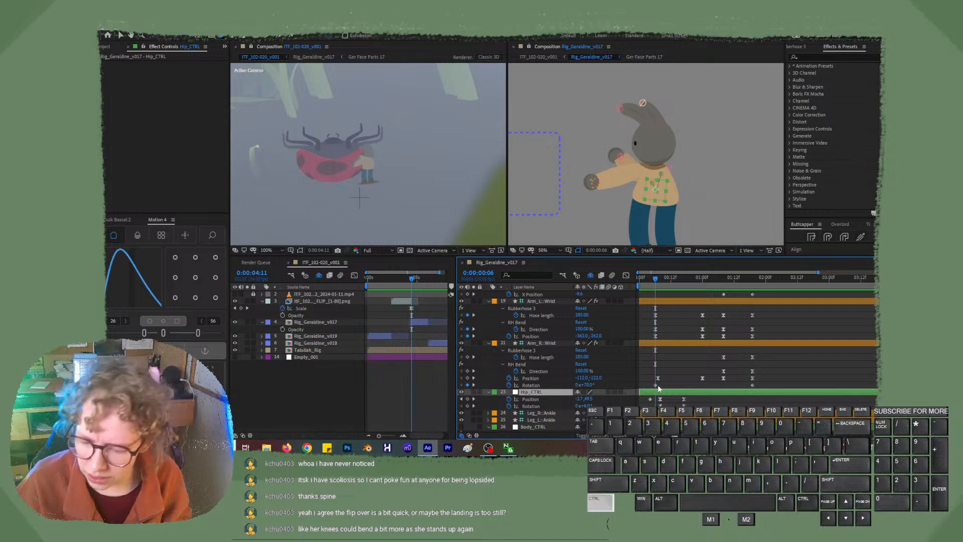
key("ctrl+Right")
key("ctrl+Right")
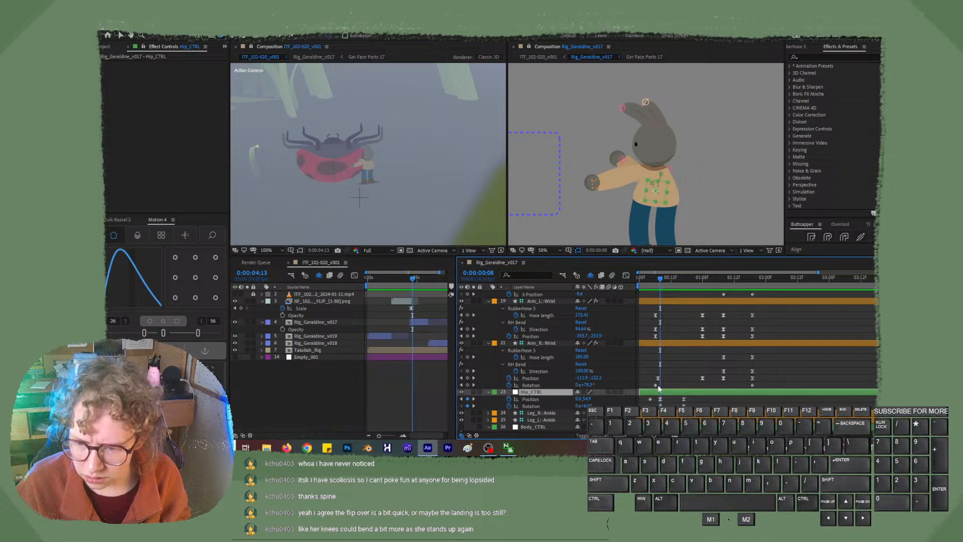
key("shift")
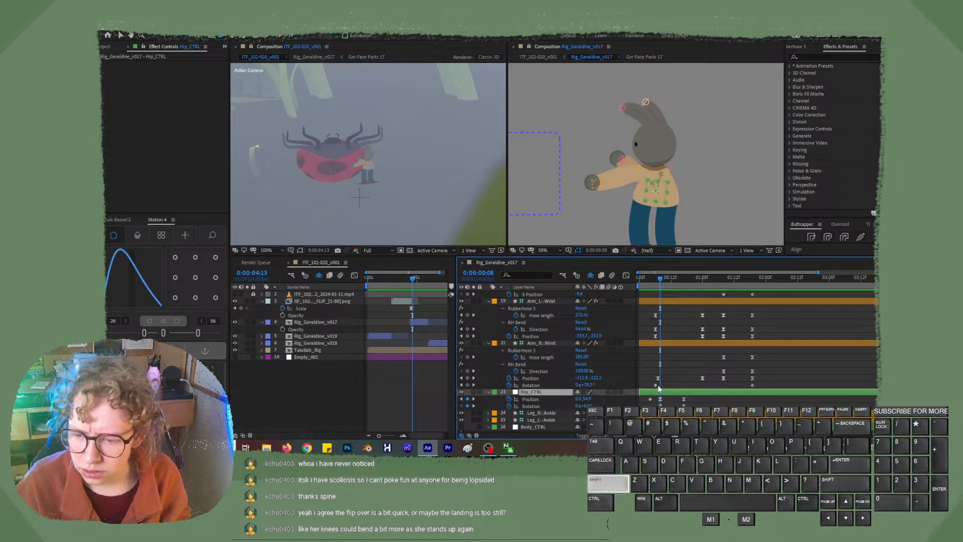
key("shift+Down")
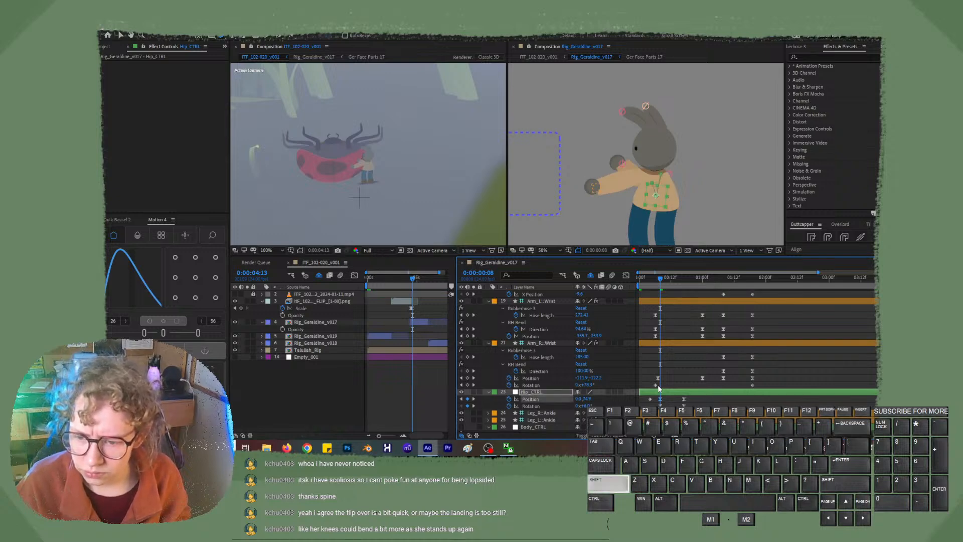
key("shift+Left")
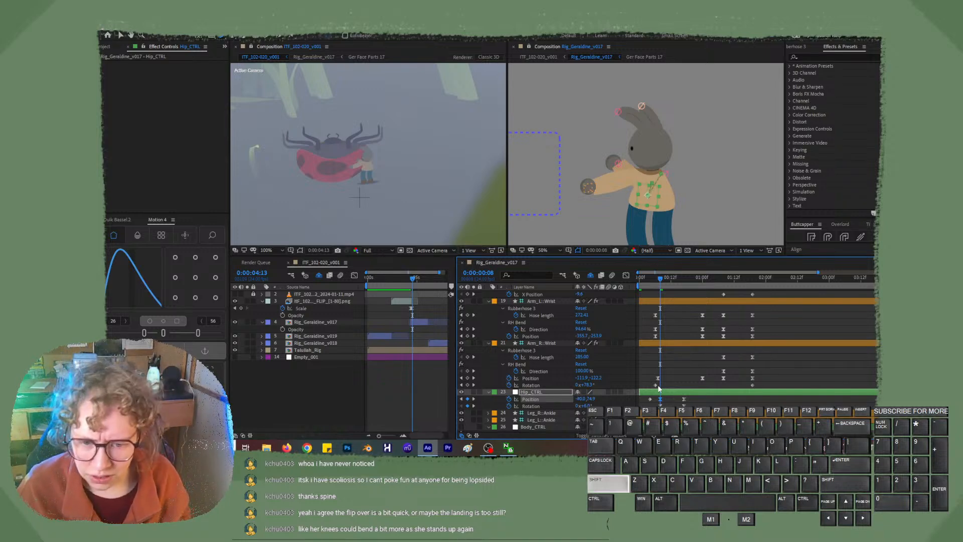
key("shift+Down")
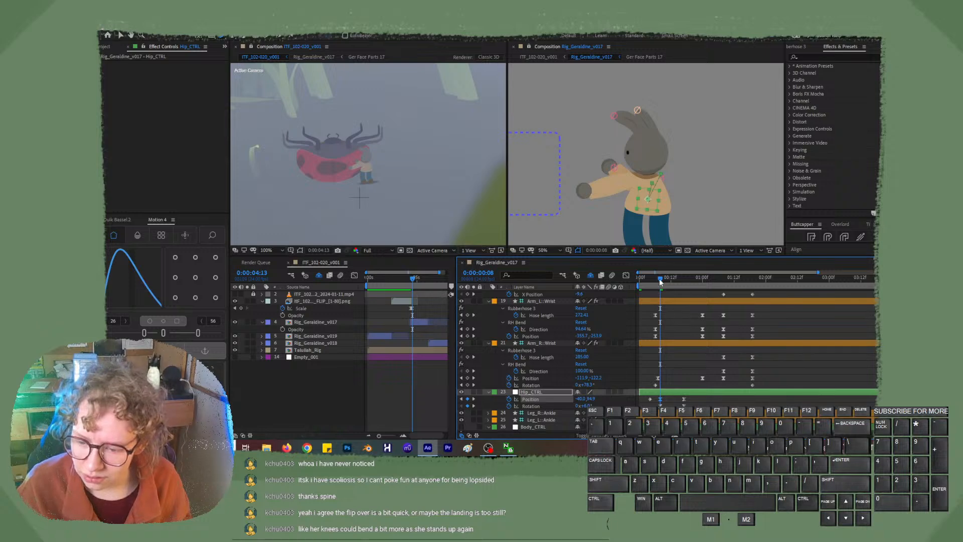
Curve Hip_CTRL's motion path through its lowest keyframe so that the hips follow a rounded arc.
mouse_move(662, 281)
left_mouse_down()
mouse_move(676, 281)
mouse_move(665, 282)
left_mouse_up()
scroll(662, 200, "up", 4)
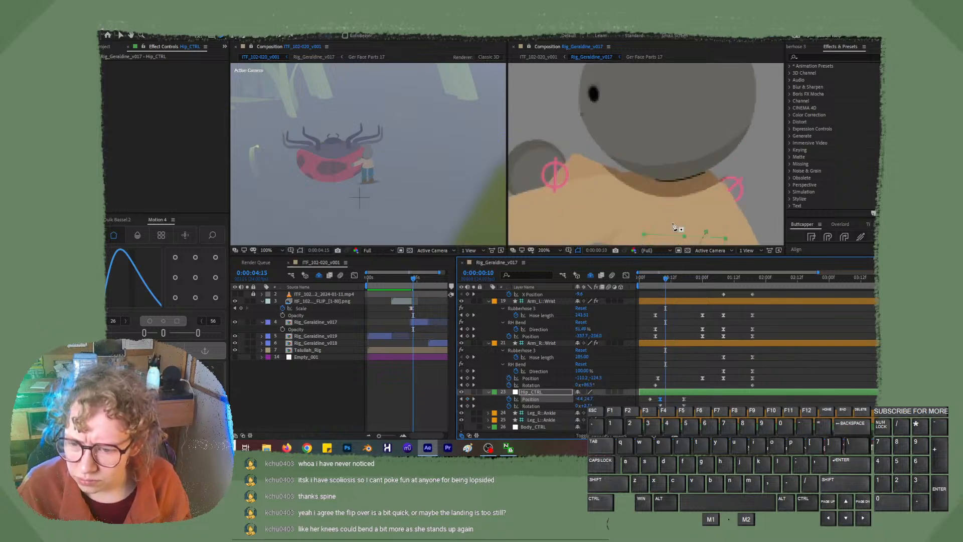
left_click_drag(755, 234, 726, 99)
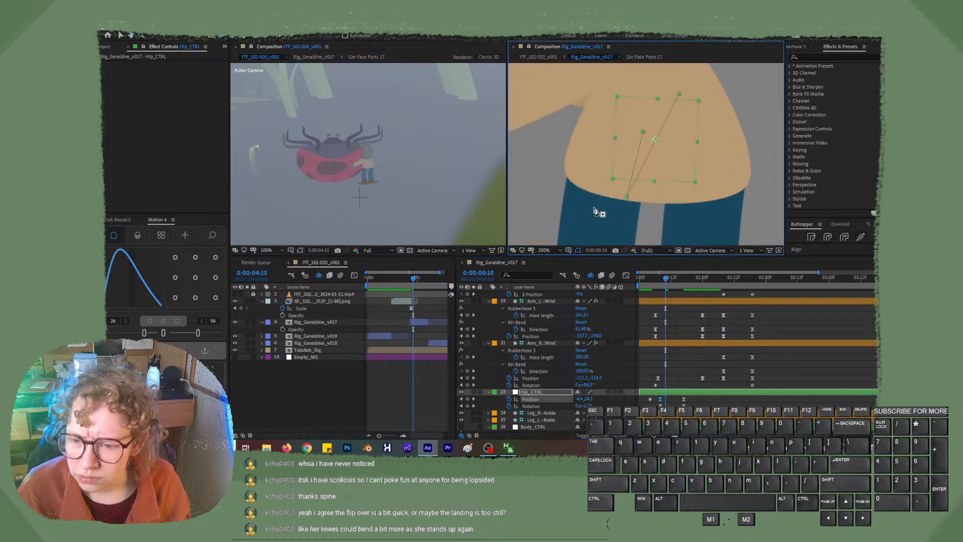
left_click(625, 199)
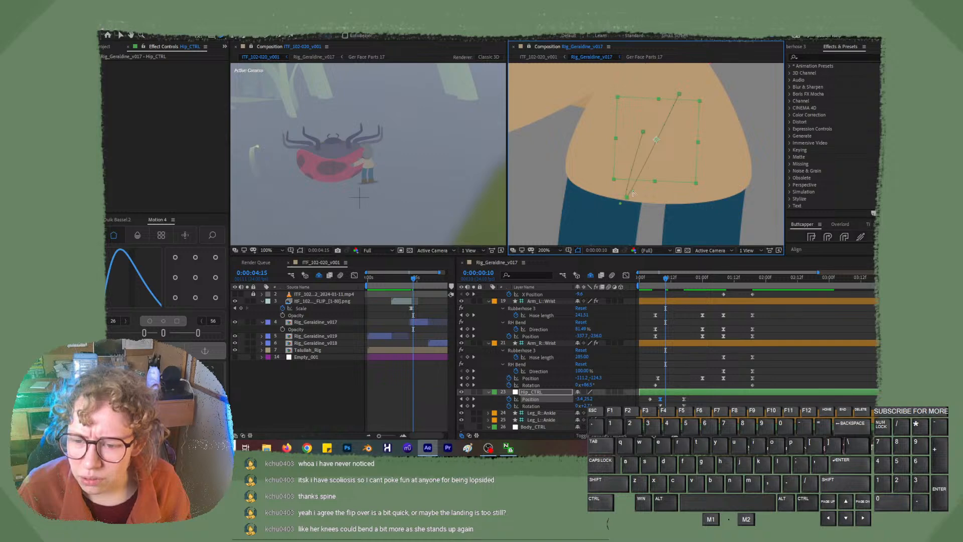
left_click_drag(632, 193, 601, 194)
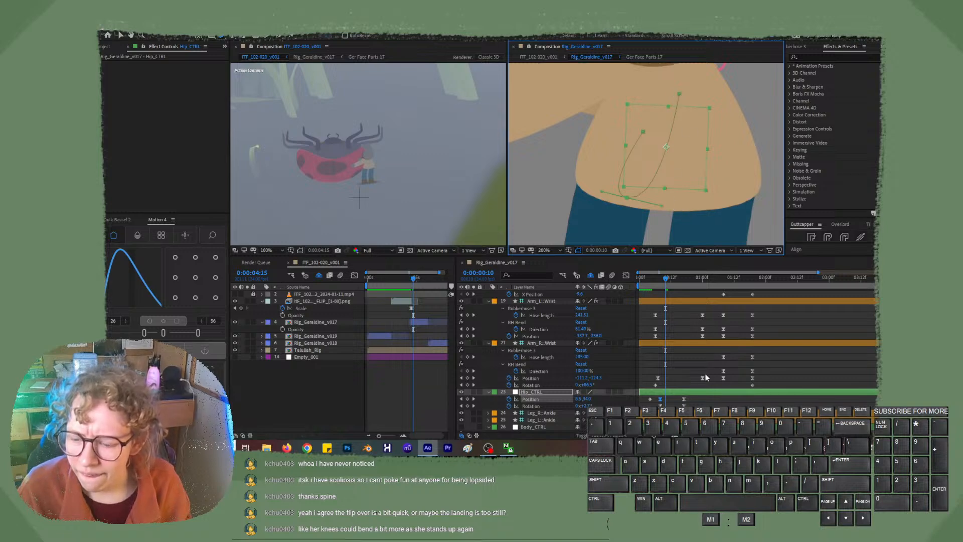
Add a Rotation keyframe to Hip_CTRL at 0:00:00:04 and select its Rotation keyframe at 0:00:00:08.
left_click_drag(664, 283, 650, 283)
left_click(466, 407)
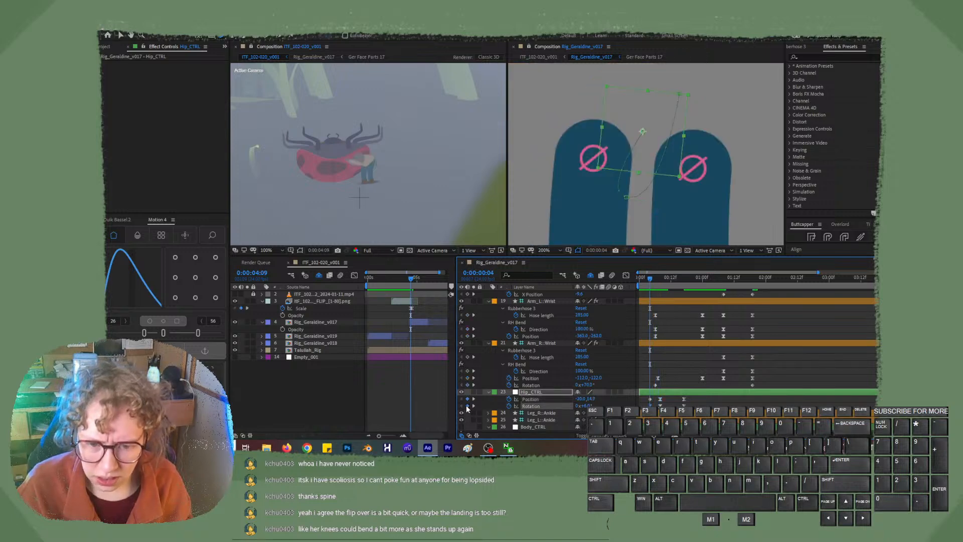
left_click_drag(657, 281, 661, 280)
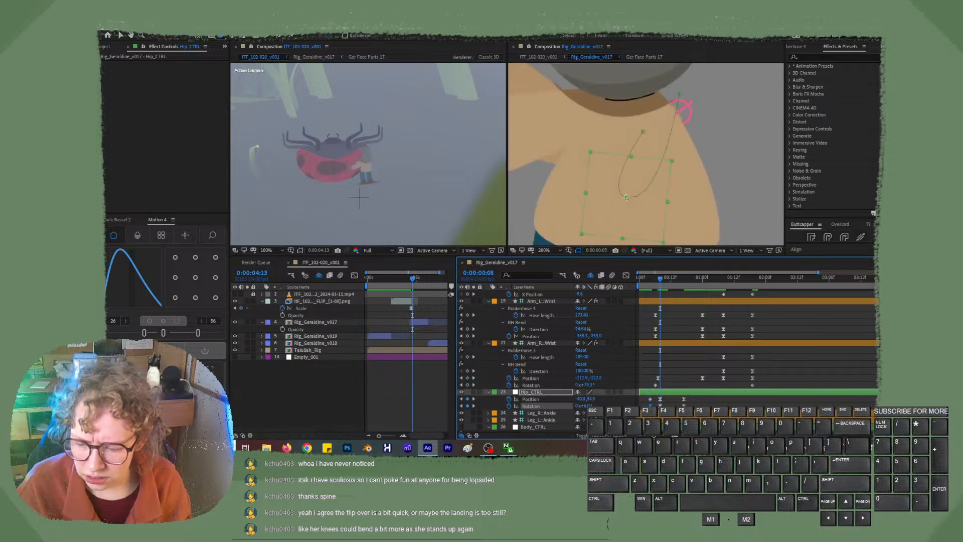
left_click(675, 371)
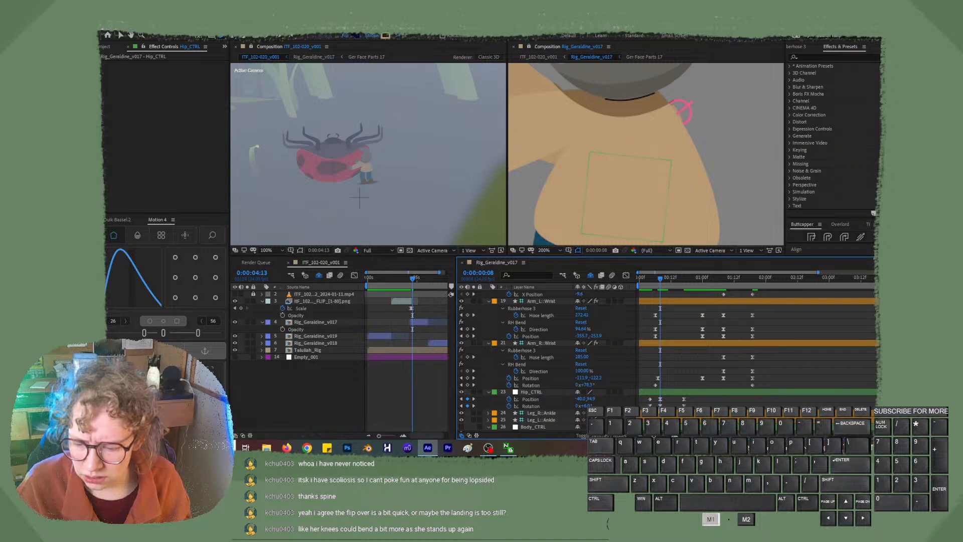
left_click(660, 405)
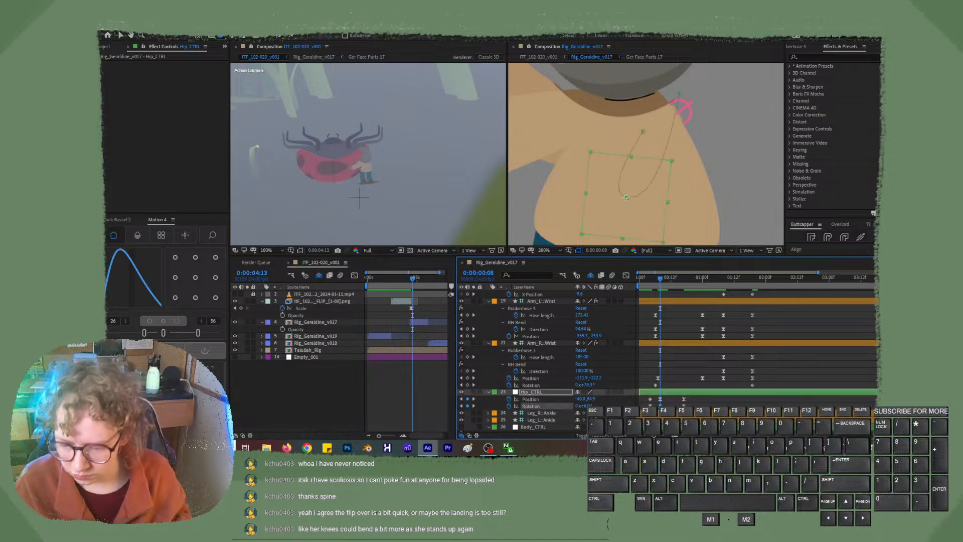
Try tilting Hip_CTRL toward the outstretched arm with a Rotation keyframe at 0:00:00:17.
left_click_drag(660, 280, 690, 280)
scroll(683, 145, "down", 4)
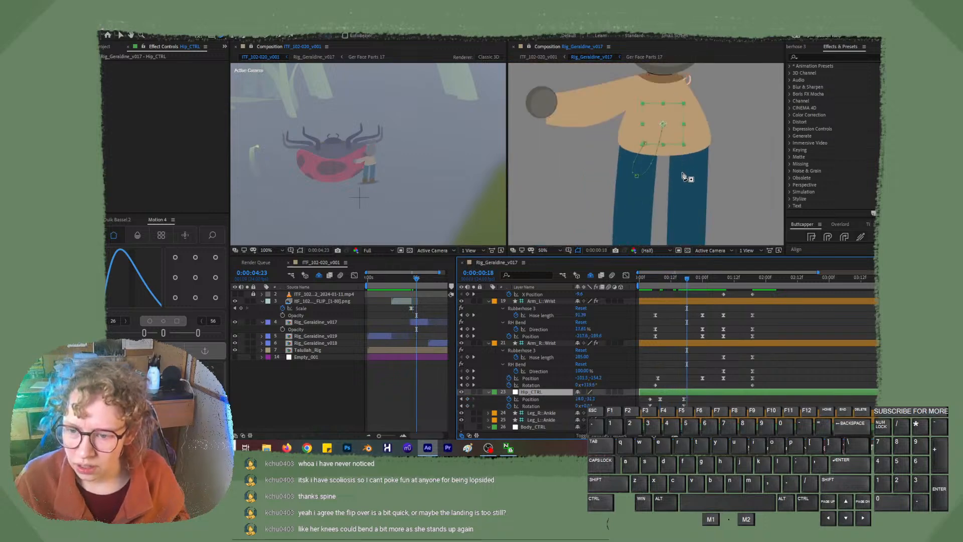
left_click(584, 405)
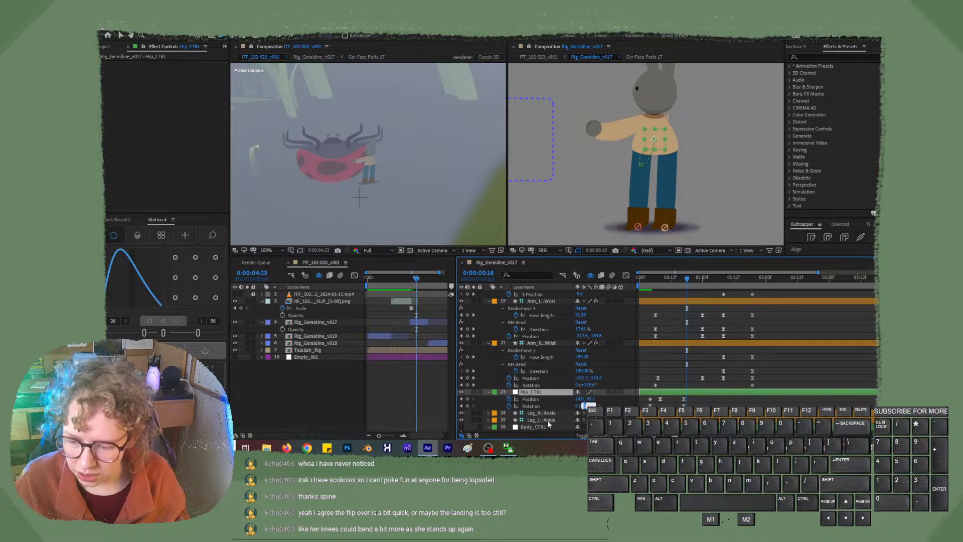
left_click(462, 406)
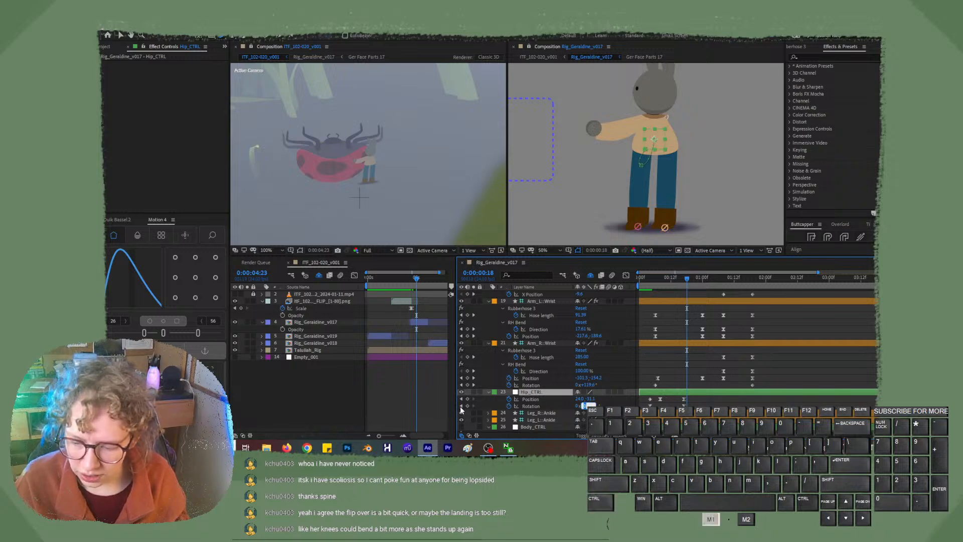
left_click_drag(584, 405, 575, 404)
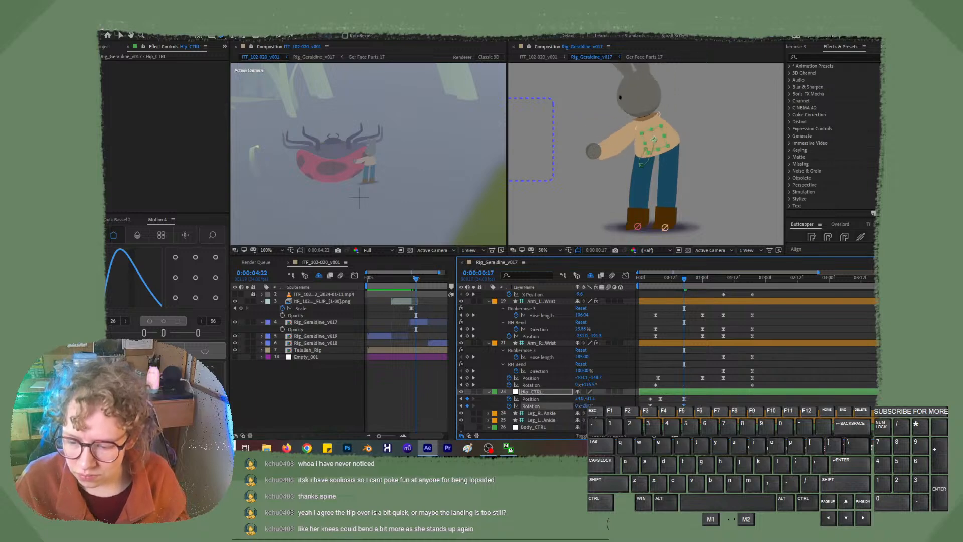
Add a less tilted Hip_CTRL Rotation keyframe at 0:00:01:00 and delete the Rotation keyframe at 0:00:00:17.
left_click_drag(669, 277, 702, 290)
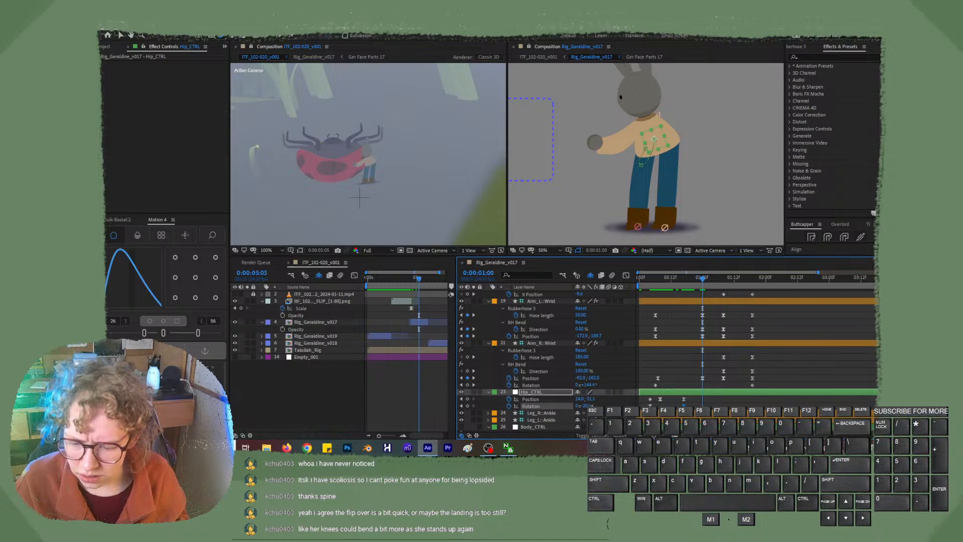
left_click_drag(588, 406, 592, 405)
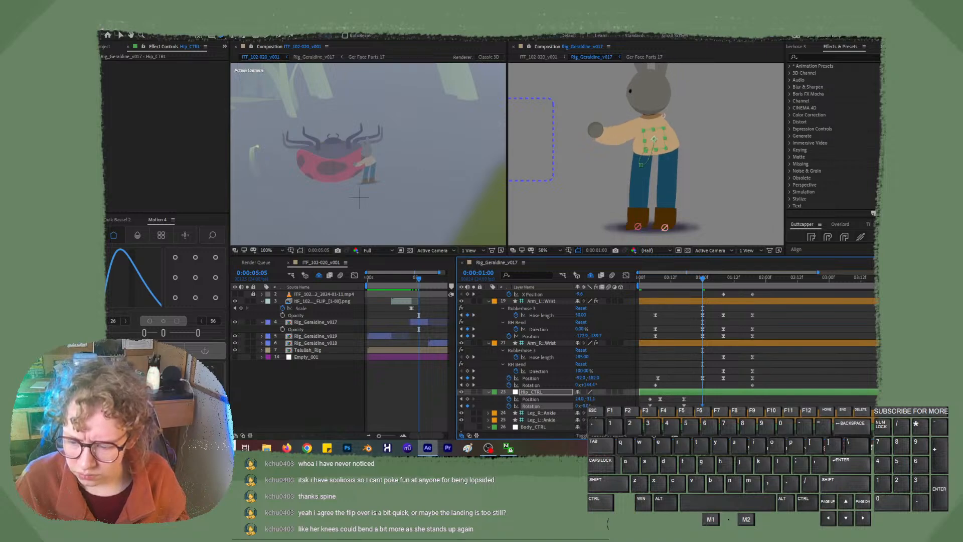
left_click_drag(691, 402, 674, 407)
key("Delete")
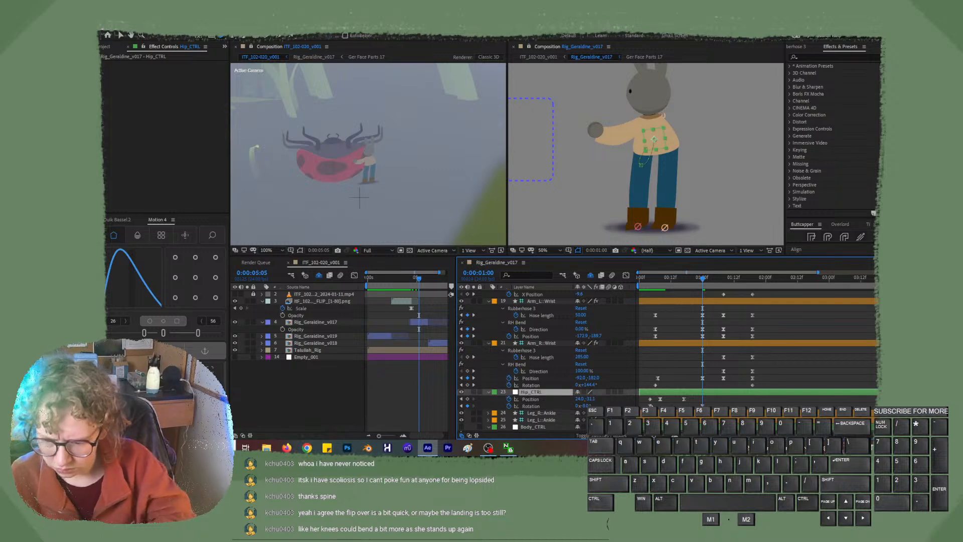
Ease Hip_CTRL's Rotation keyframe at 0:00:01:00 in Motion 4, with values of 5 and 100.
left_click(693, 279)
left_click_drag(692, 278, 669, 282)
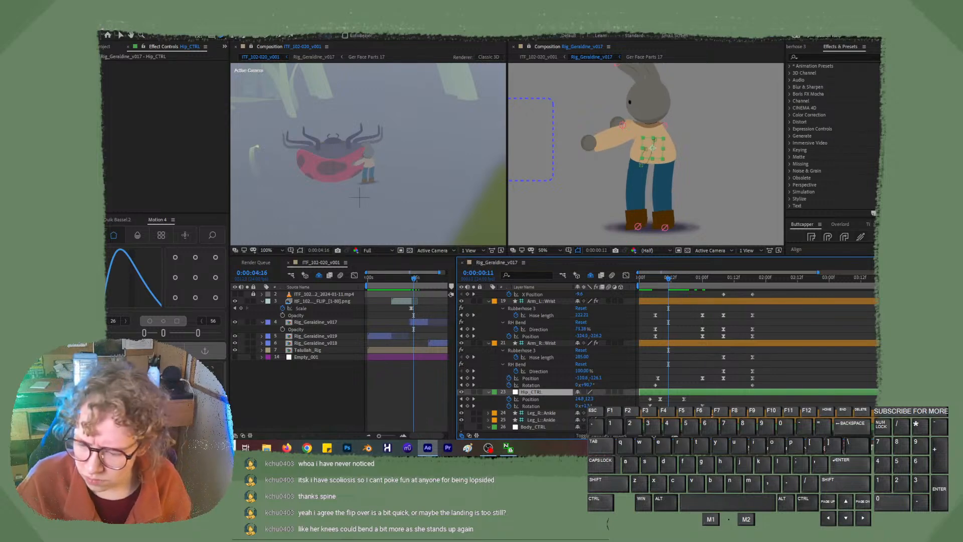
left_click_drag(696, 408, 707, 406)
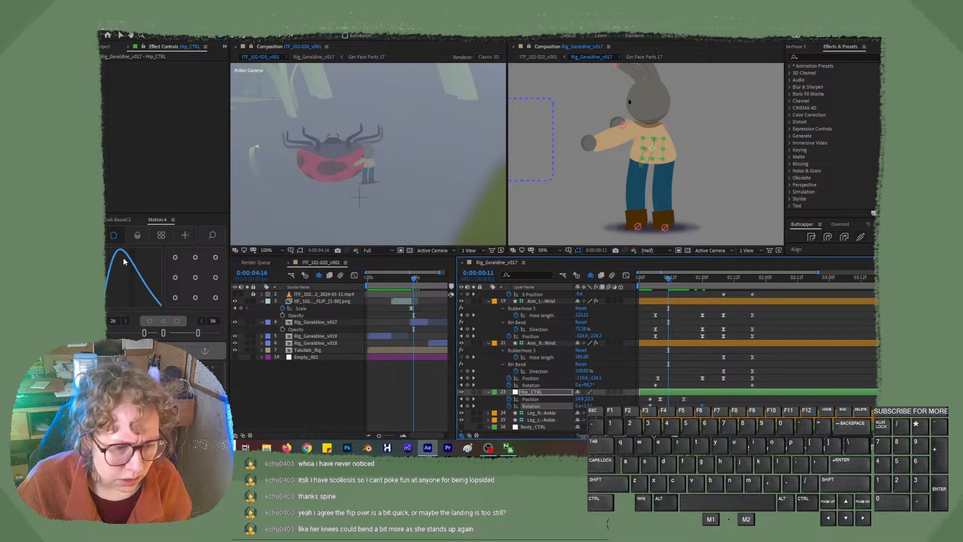
left_click_drag(122, 257, 100, 323)
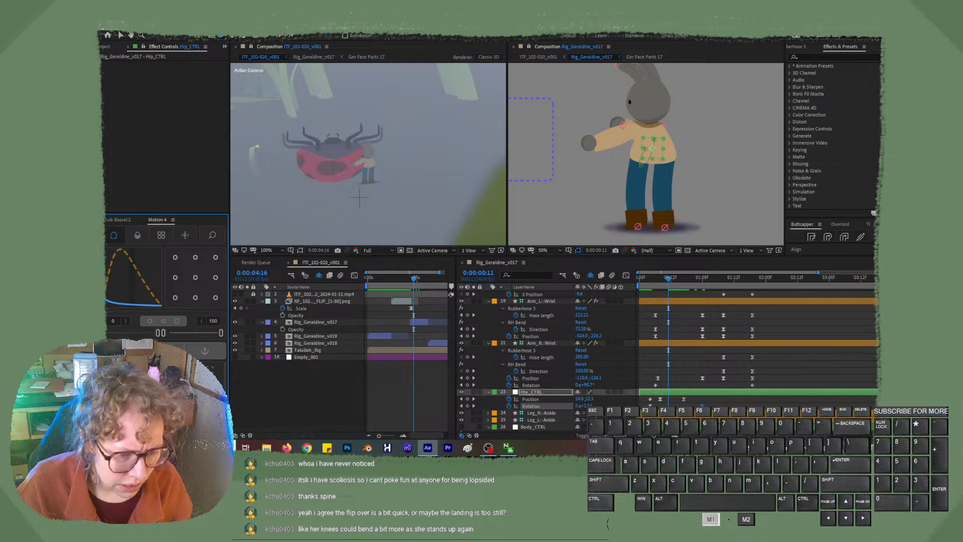
left_click_drag(100, 323, 104, 323)
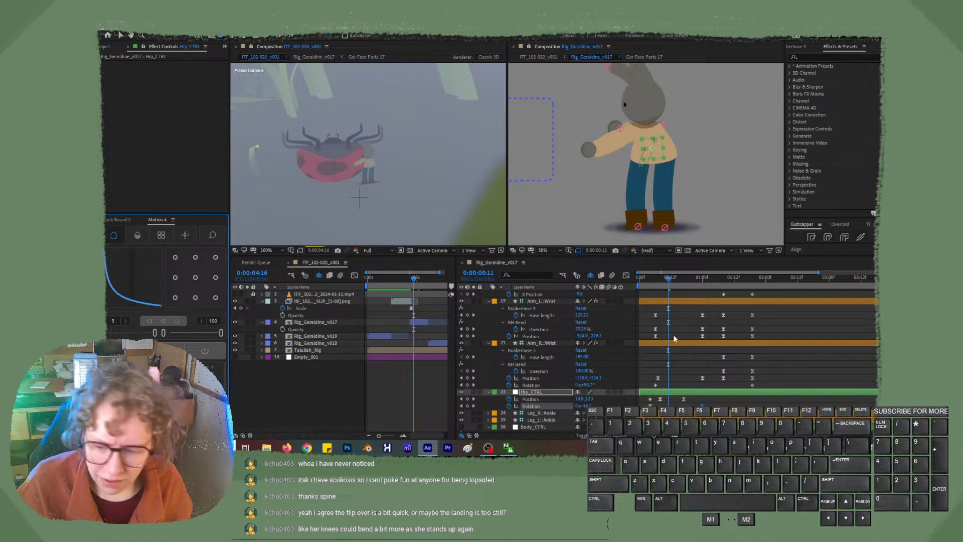
Set Hip_CTRL's Rotation keyframe at 0:00:01:00 to 0° and move it to about 0:00:01:07.
left_click(643, 278)
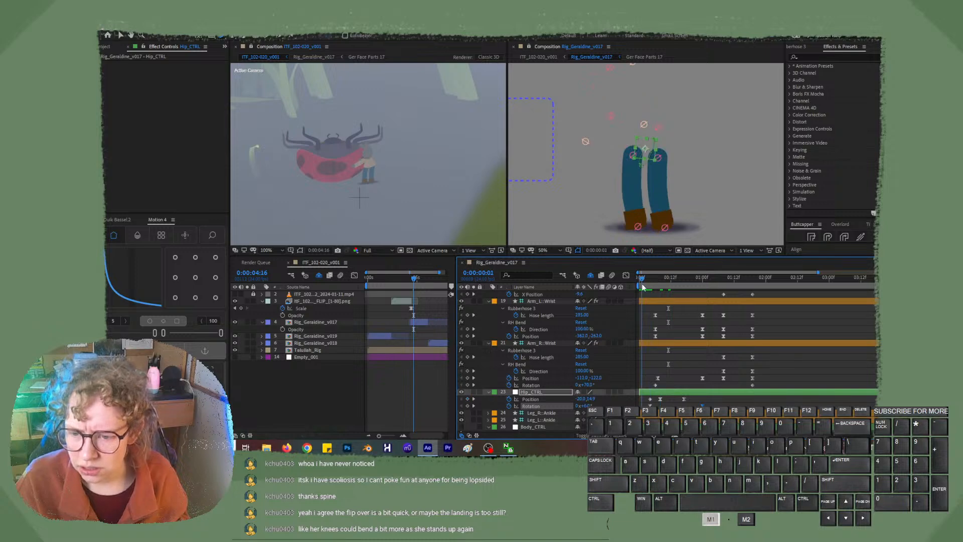
key("space")
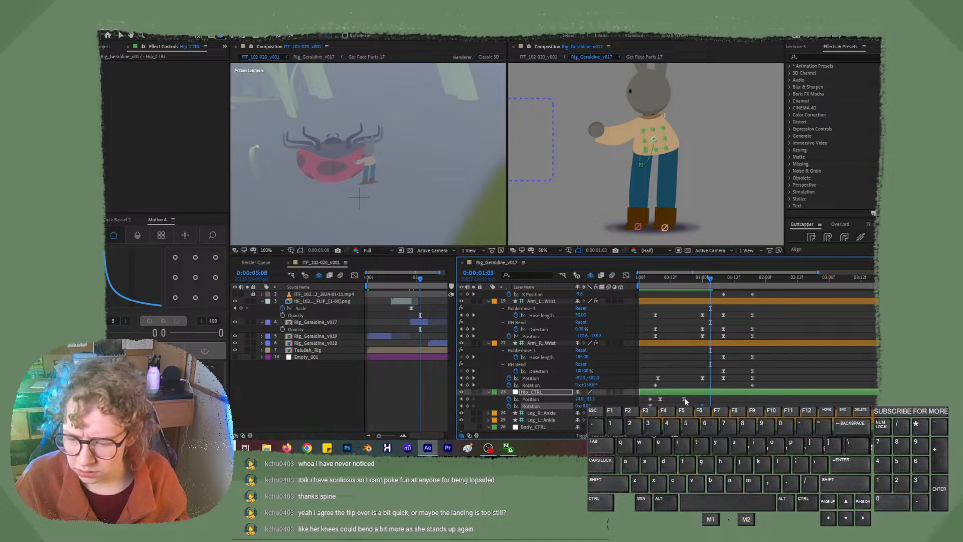
left_click(710, 279)
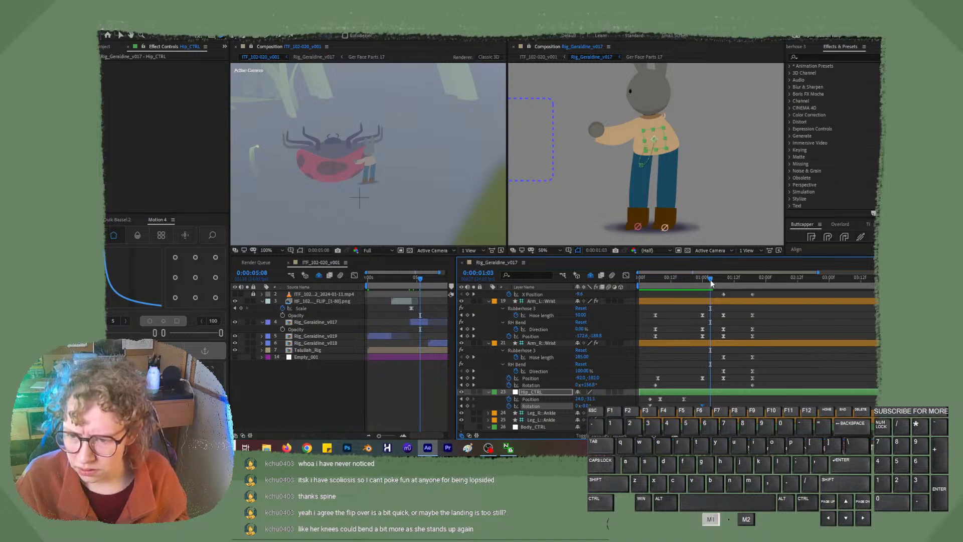
left_click_drag(711, 279, 702, 278)
left_click(717, 405)
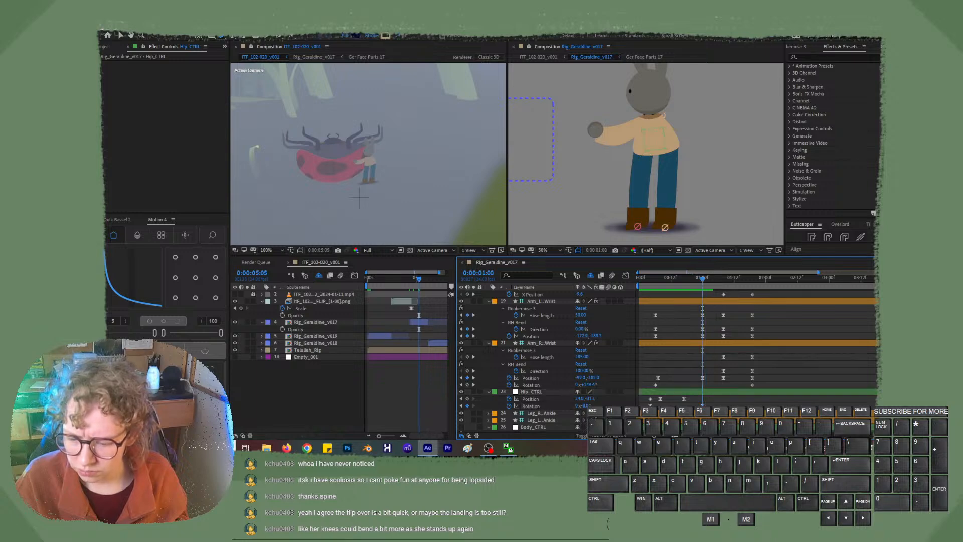
left_click(702, 406)
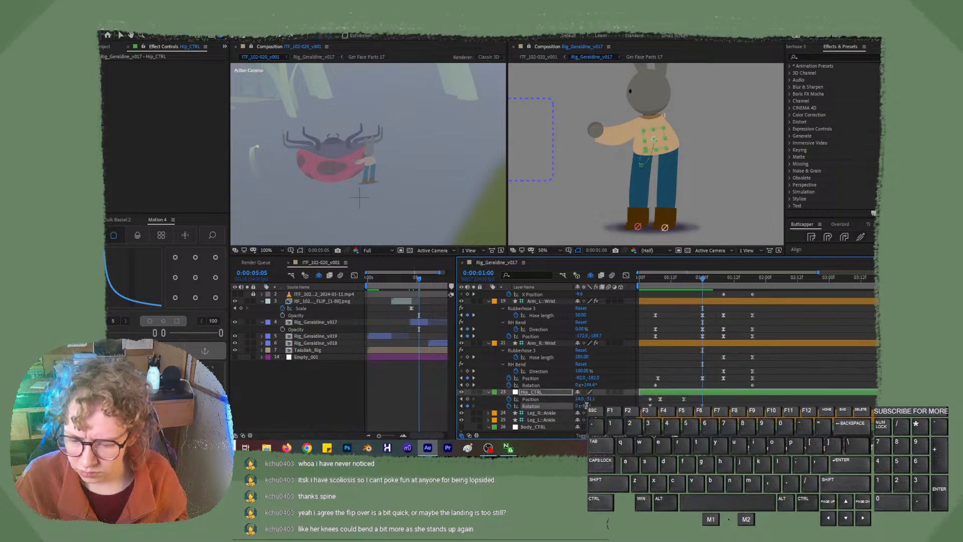
type("0")
key("Return")
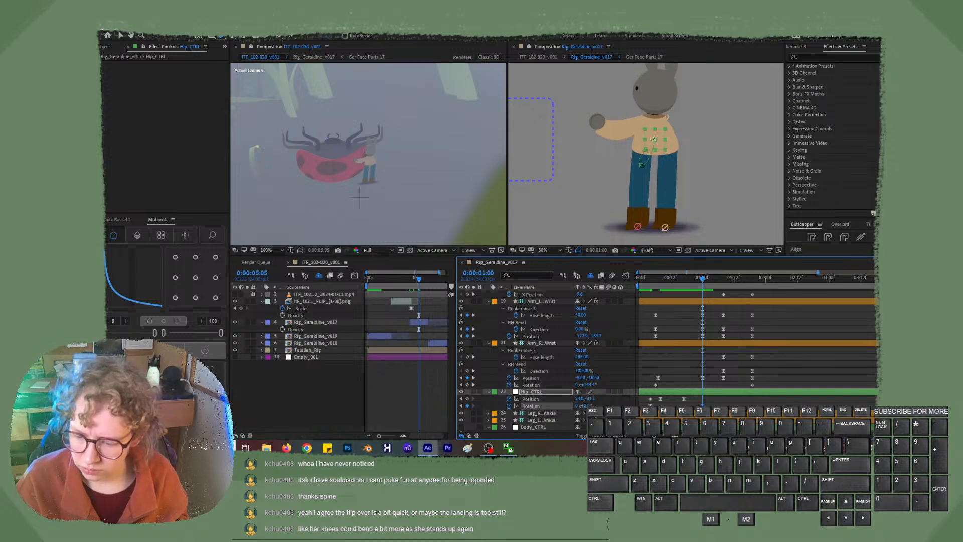
left_click(699, 404)
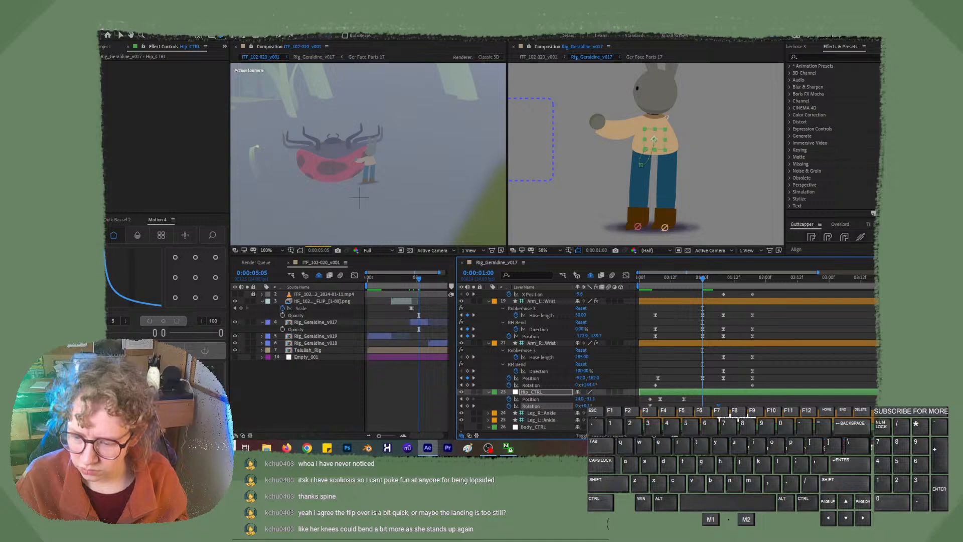
left_click(718, 405)
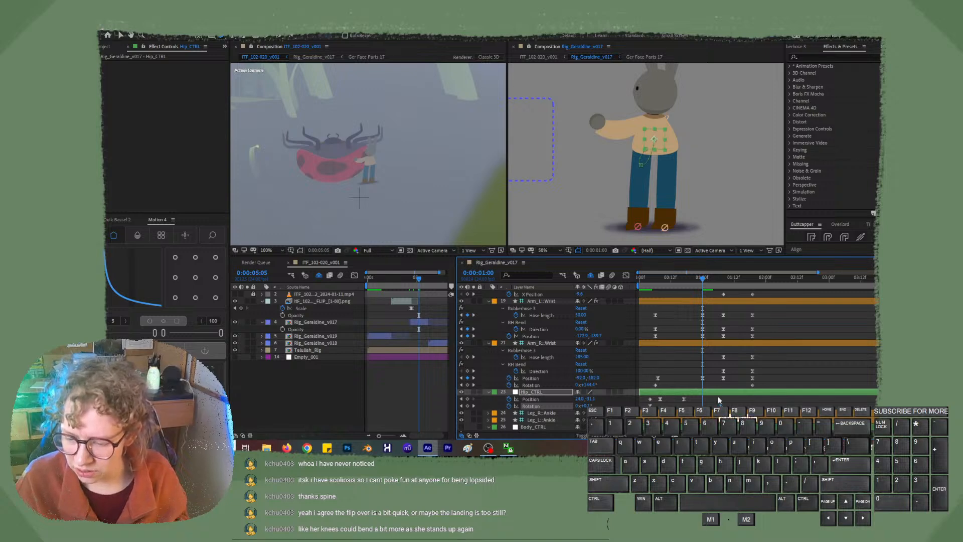
Play the landing from the start and examine the hip poses between 0:00:00:11 and 0:00:00:16.
left_click_drag(672, 281, 636, 281)
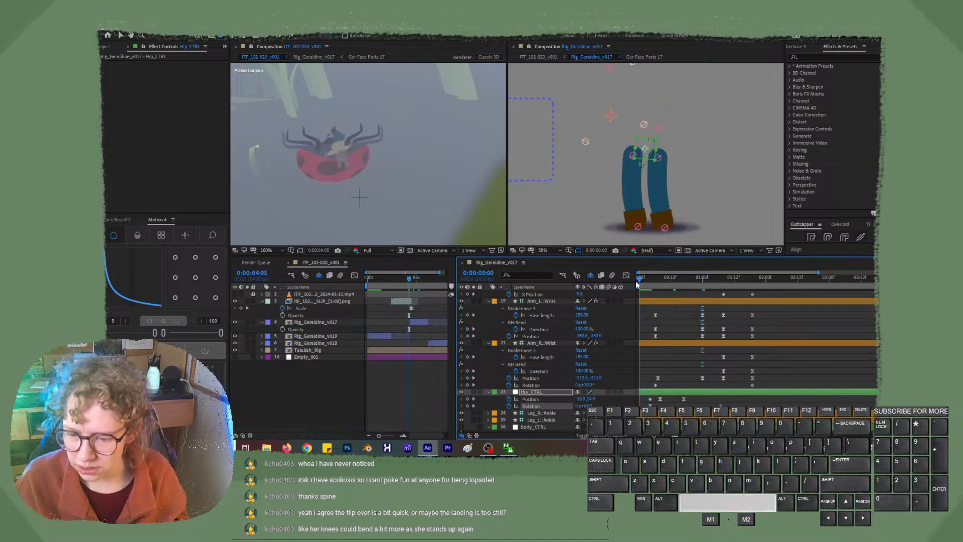
key("space")
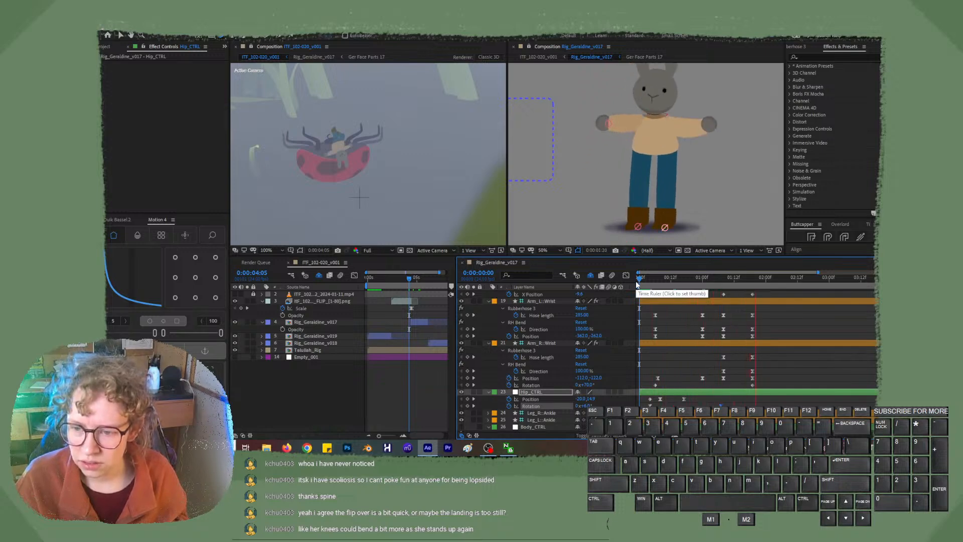
key("space")
left_click_drag(707, 277, 629, 284)
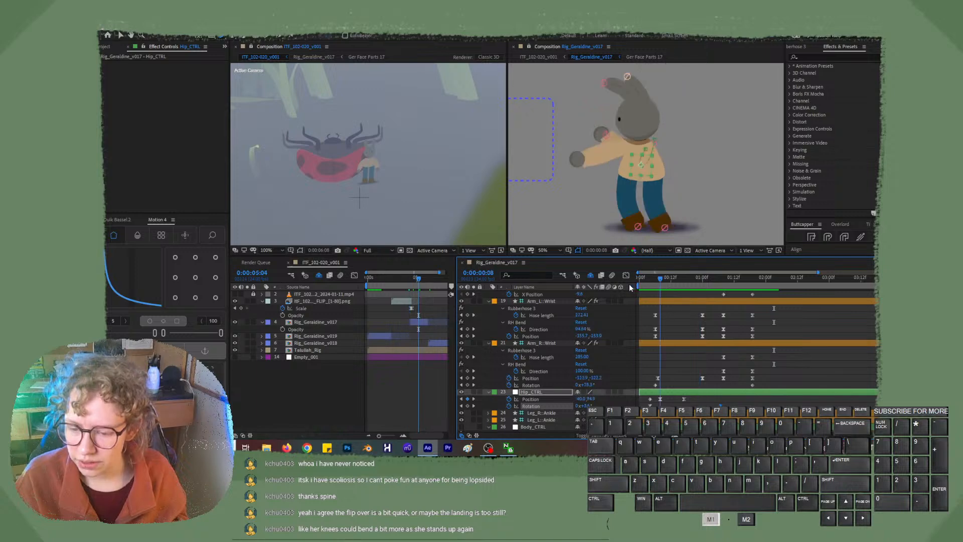
key("space")
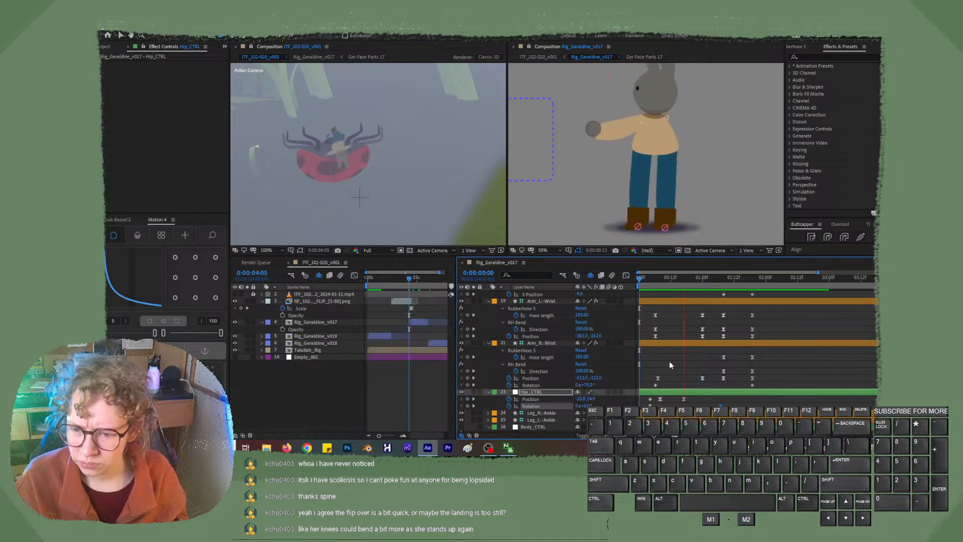
key("space")
mouse_move(683, 282)
left_mouse_down()
mouse_move(647, 284)
mouse_move(681, 288)
left_mouse_up()
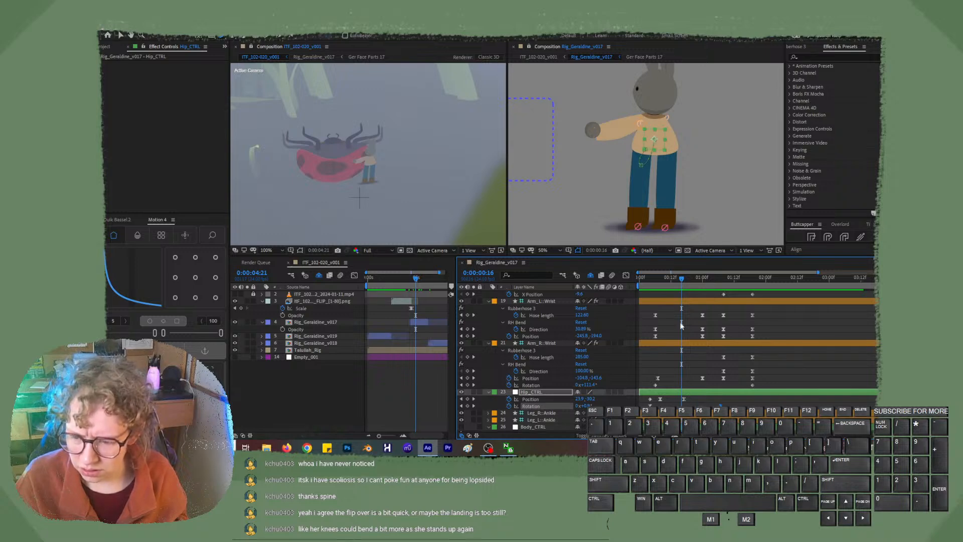
mouse_move(679, 279)
left_mouse_down()
mouse_move(652, 283)
mouse_move(668, 281)
left_mouse_up()
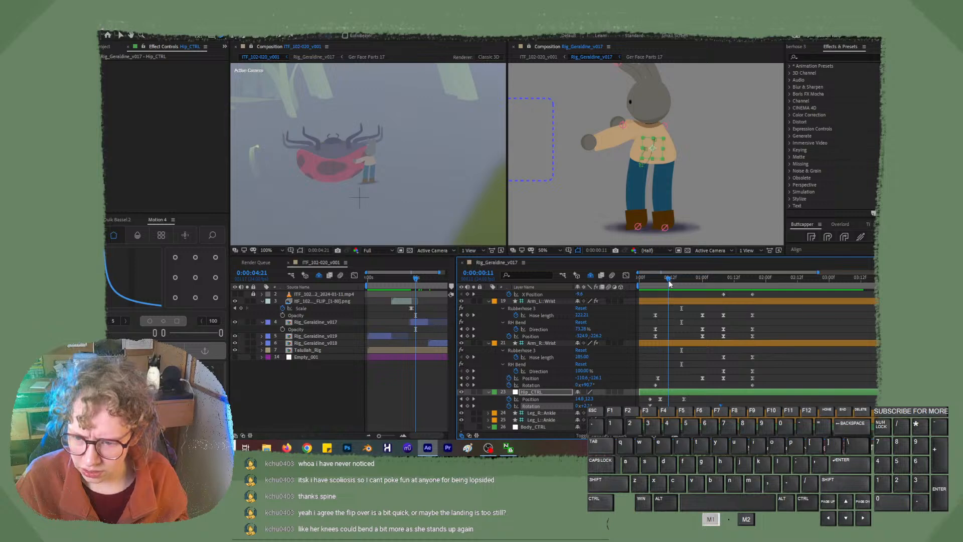
Move Hip_CTRL's final Position keyframe from 0:00:00:17 to about 0:00:01:07 for a slower rise.
left_click_drag(669, 280, 657, 280)
left_click_drag(690, 399, 660, 400)
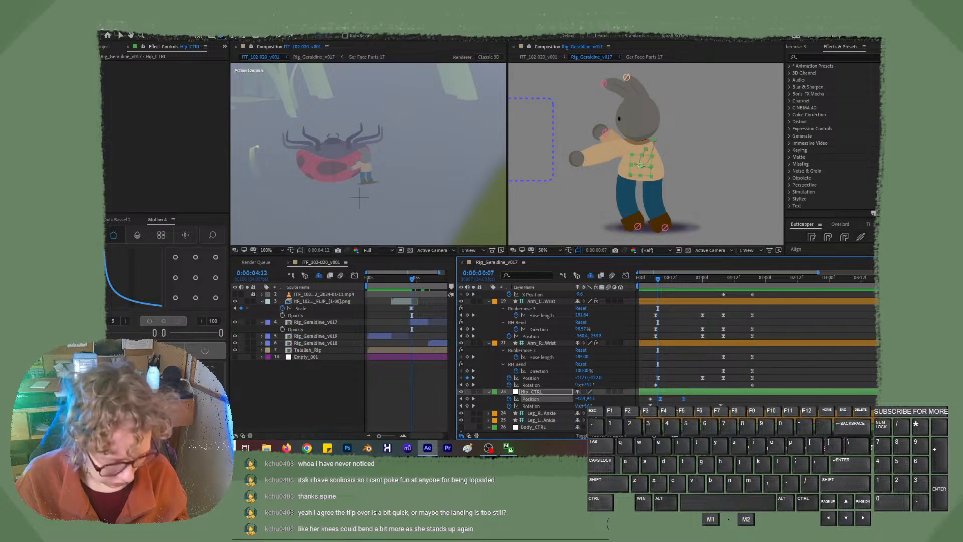
left_click(688, 399)
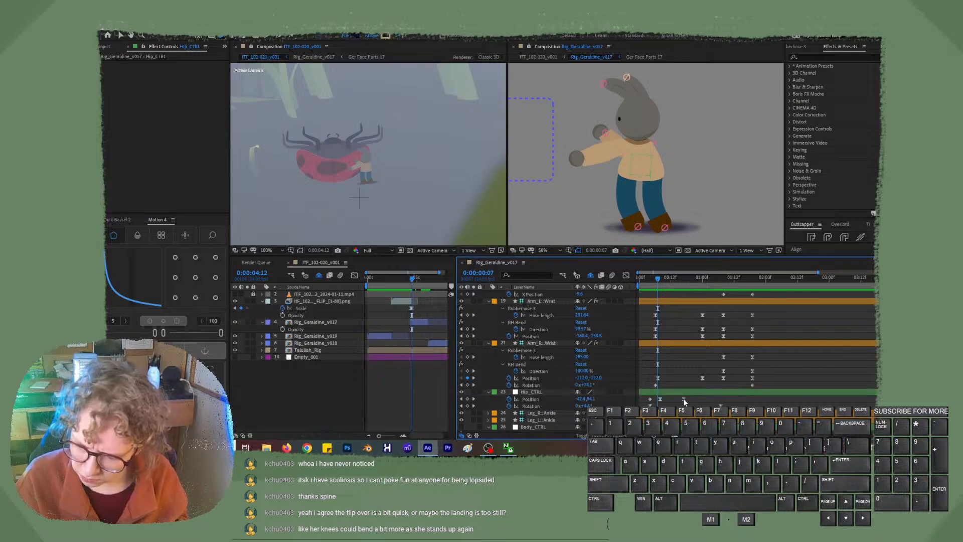
left_click_drag(683, 398, 720, 396)
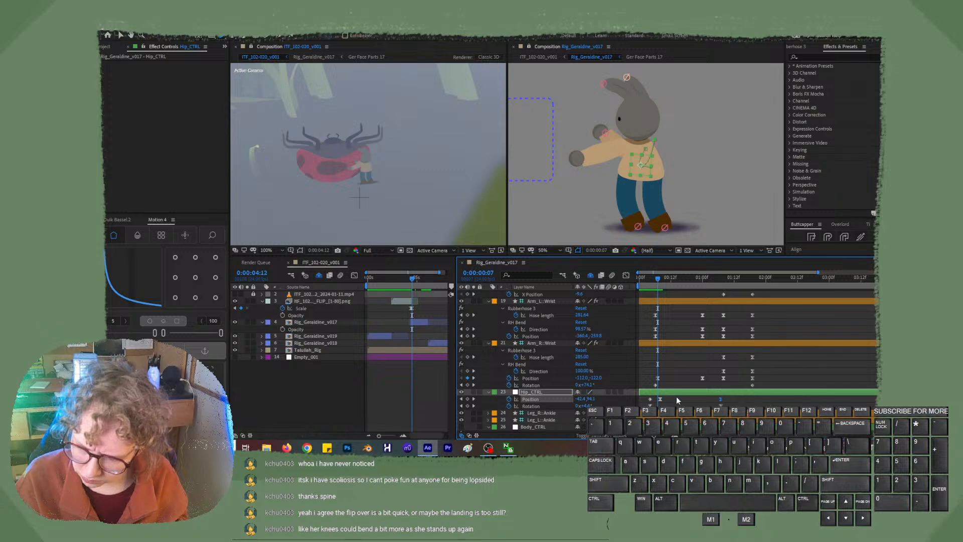
Duplicate Hip_CTRL's crouch Position keyframe, raise the hips slightly in the copy, and place it at about 0:00:00:17.
left_click(660, 399)
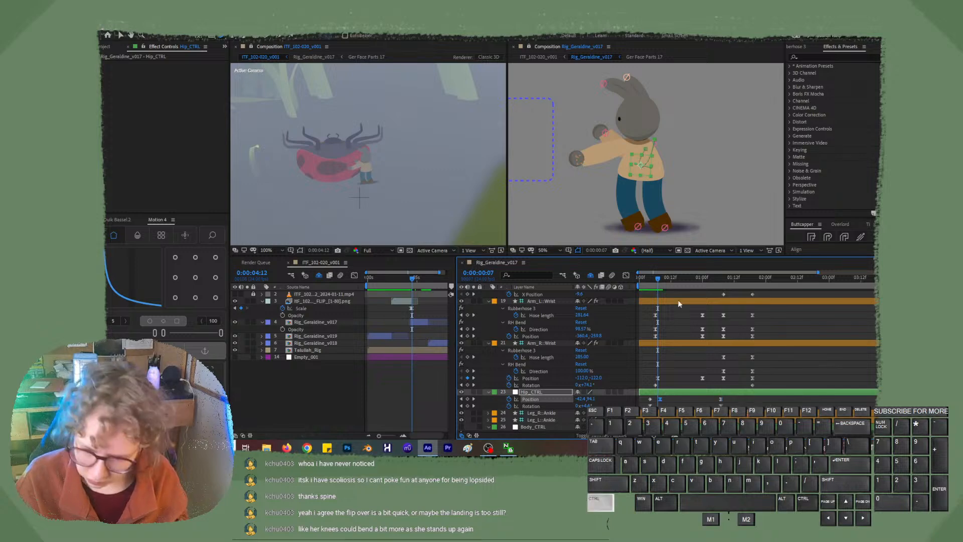
key("ctrl+c")
mouse_move(669, 279)
left_mouse_down()
mouse_move(685, 286)
mouse_move(663, 279)
left_mouse_up()
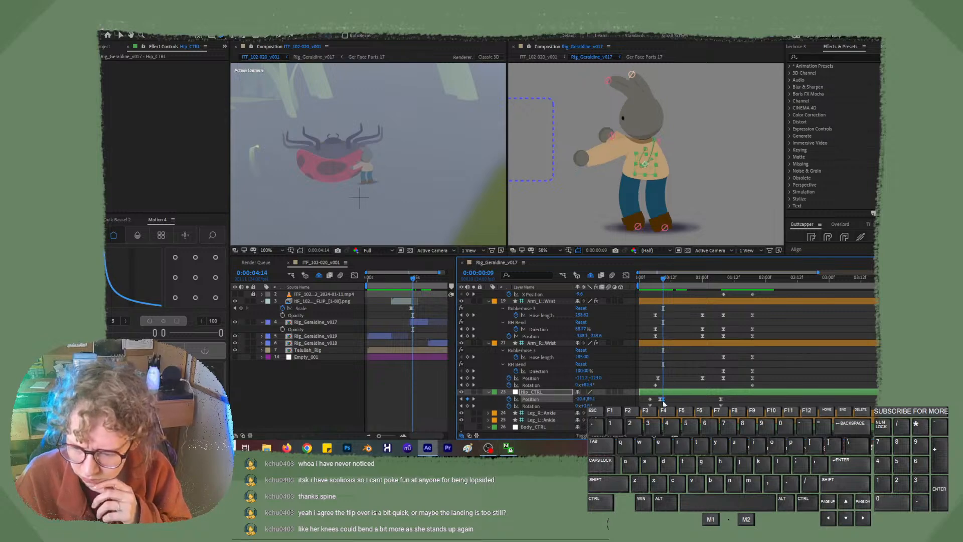
left_click_drag(660, 399, 685, 398)
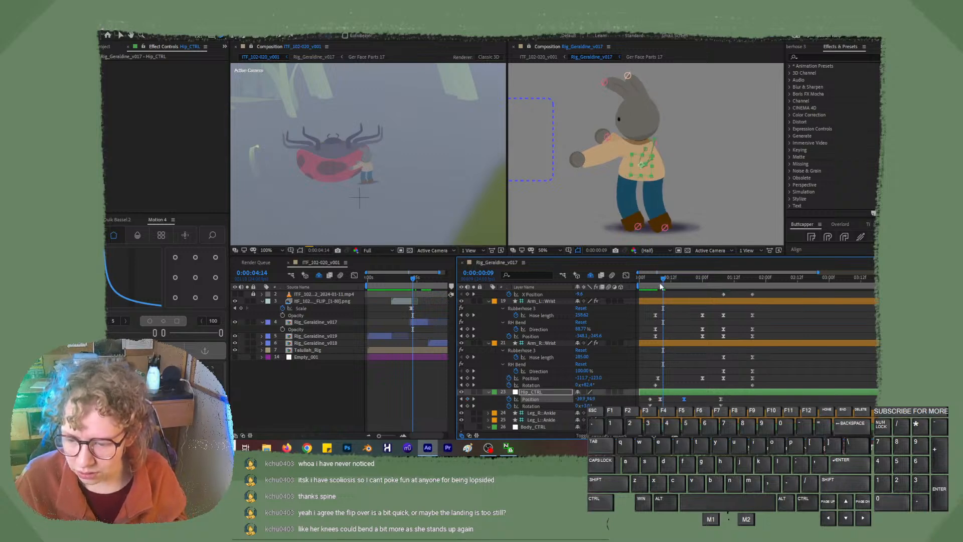
Play the rig's landing repeatedly from the start to review the timing of the crouch and slower rise.
left_click_drag(651, 275, 634, 278)
key("space")
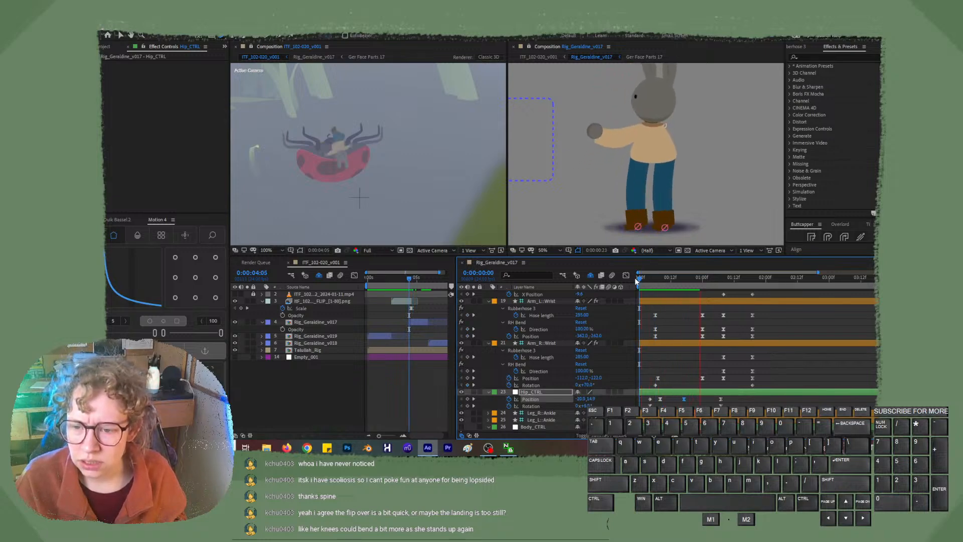
key("space")
left_click_drag(699, 282, 632, 280)
key("space")
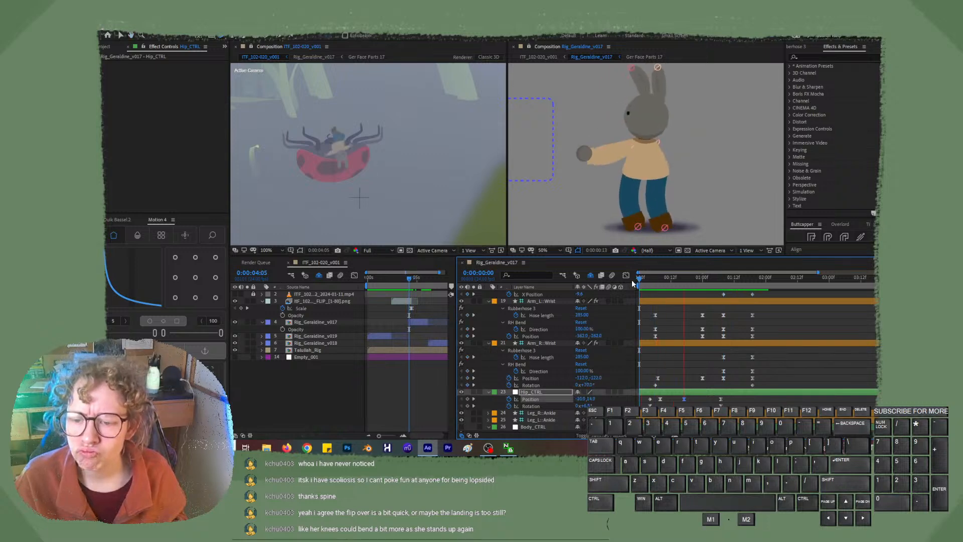
key("space")
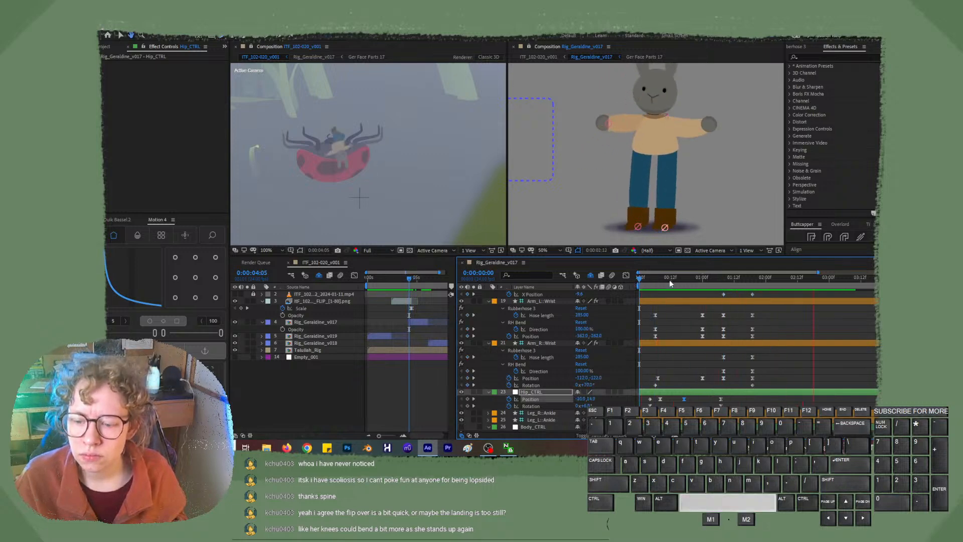
left_click(631, 280)
key("space")
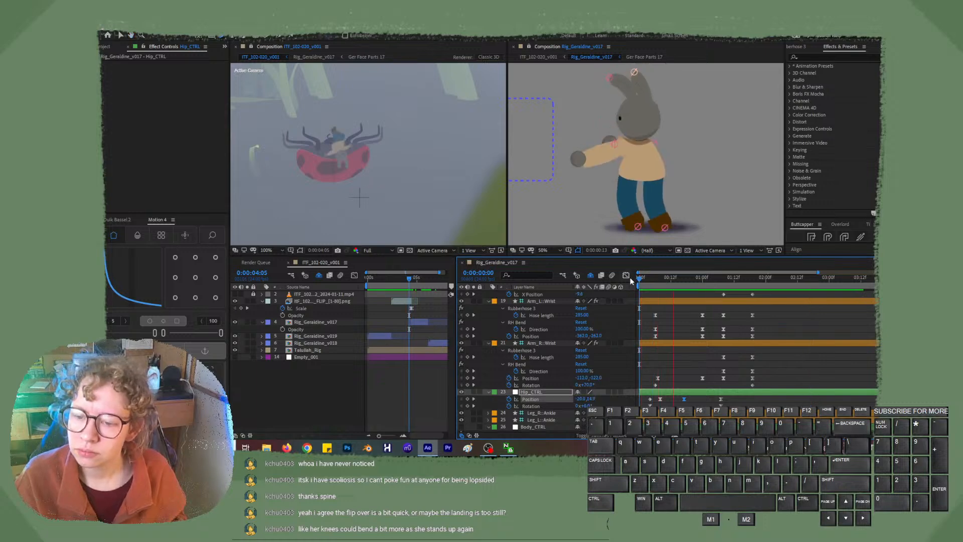
Play the flip and landing in ITF_102-020_v001 and examine the landing frames around 0:00:04:09 to 0:00:04:11.
key("space")
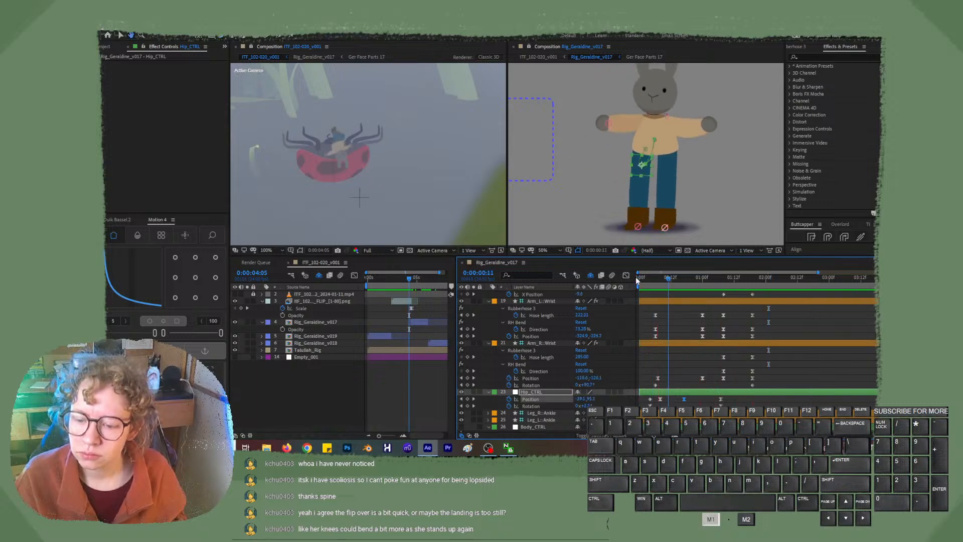
left_click(632, 276)
left_click_drag(405, 279, 399, 279)
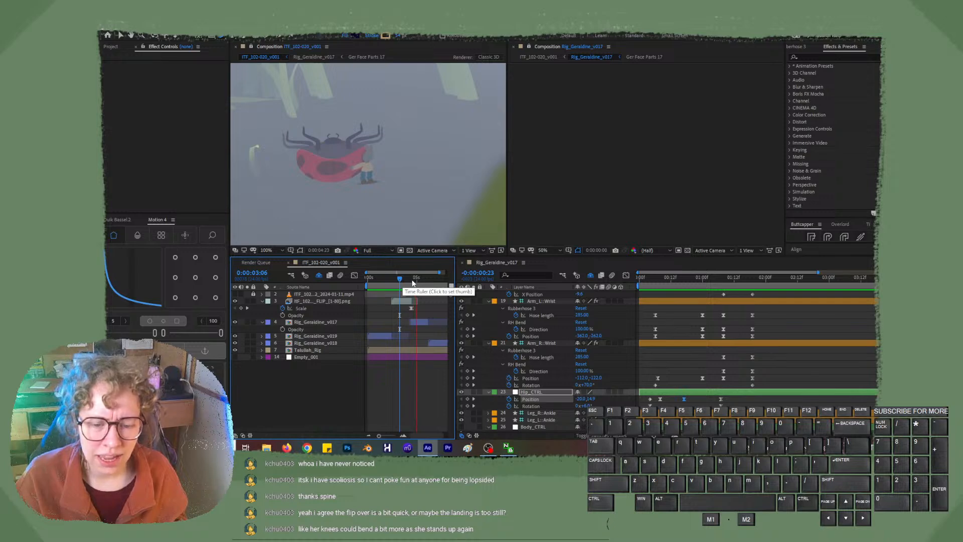
left_click_drag(400, 280, 411, 281)
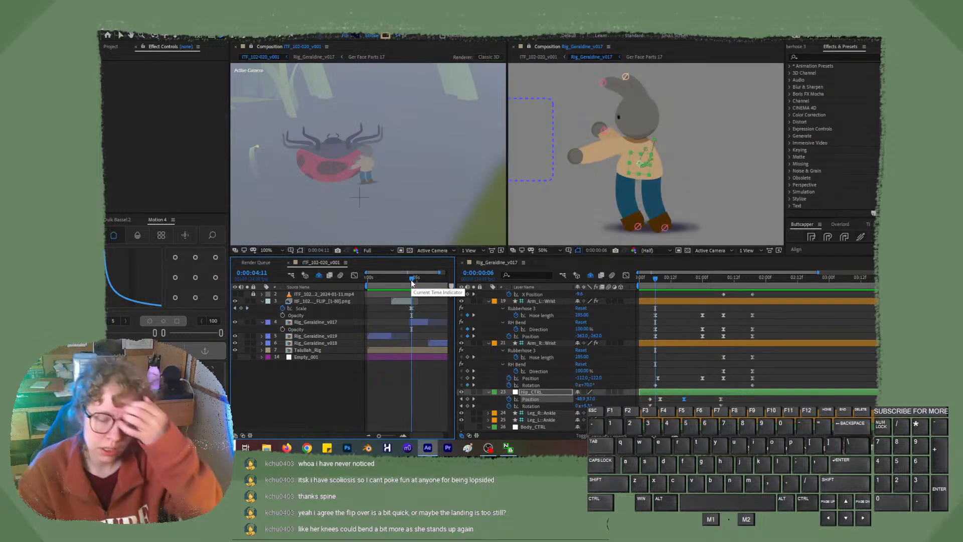
left_click_drag(410, 281, 402, 281)
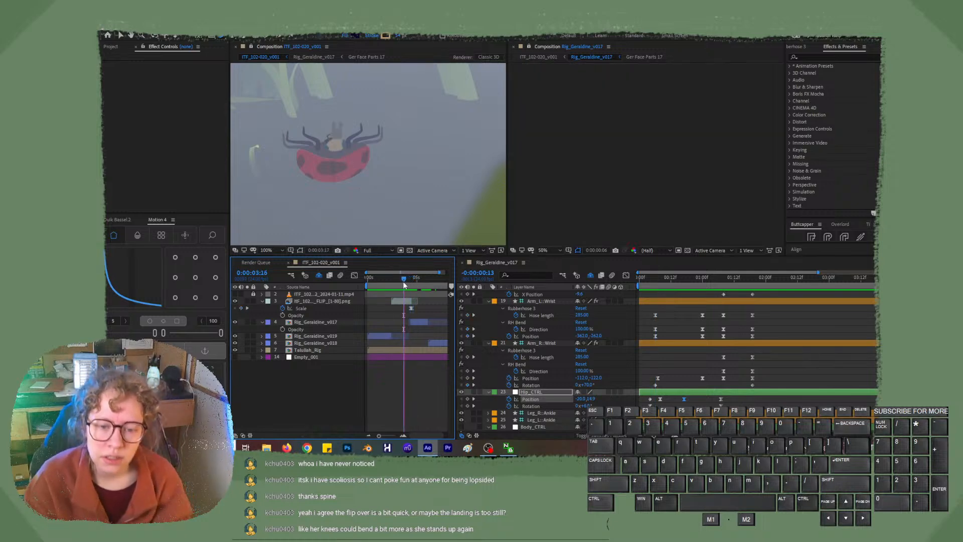
key("space")
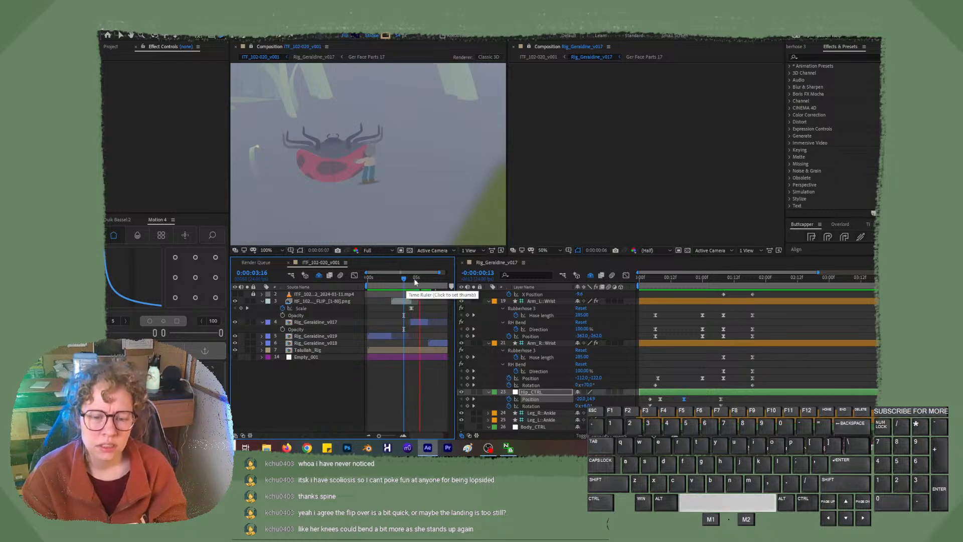
left_click_drag(405, 278, 410, 276)
scroll(370, 195, "up", 1)
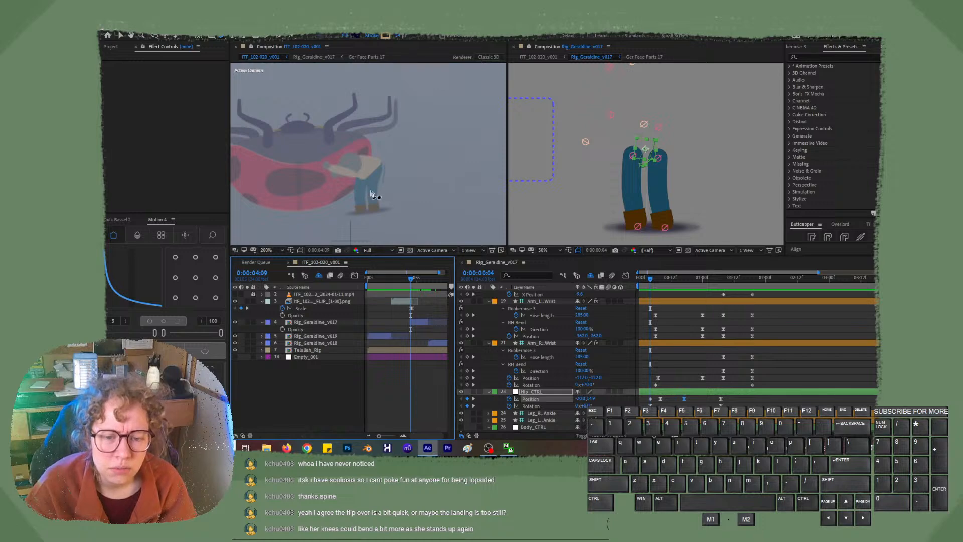
Split the ITF_102-020_FLIP_[1-80].png layer at 0:00:04:11.
left_click_drag(411, 279, 412, 282)
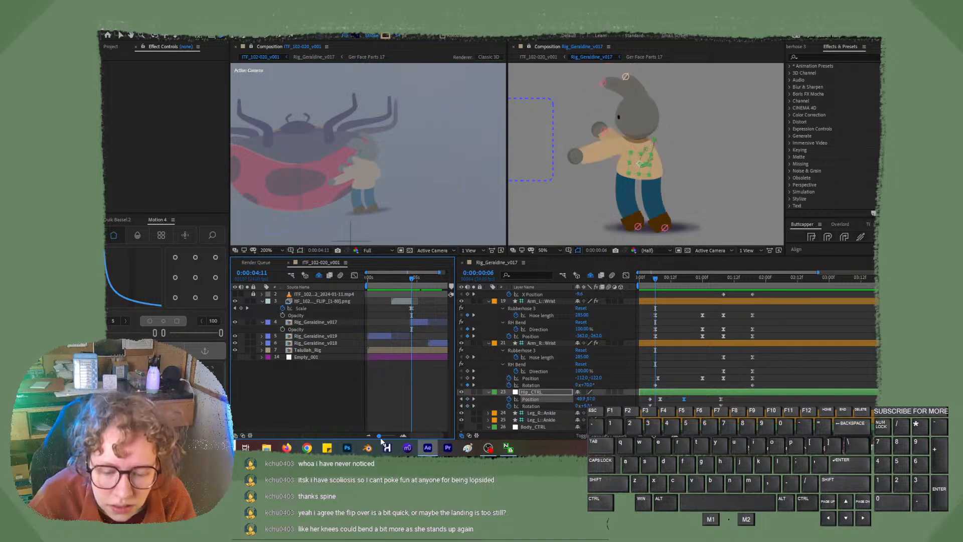
left_click_drag(380, 436, 395, 437)
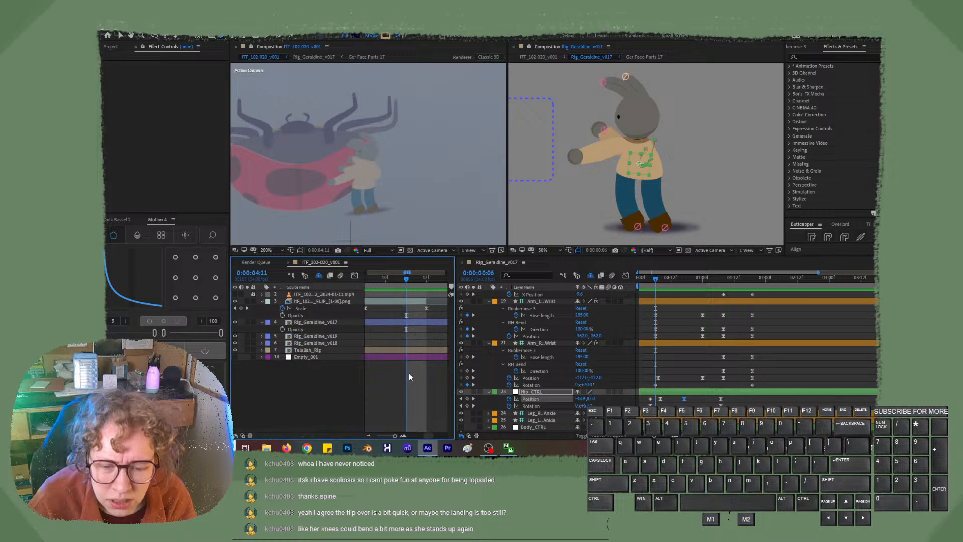
left_click(406, 303)
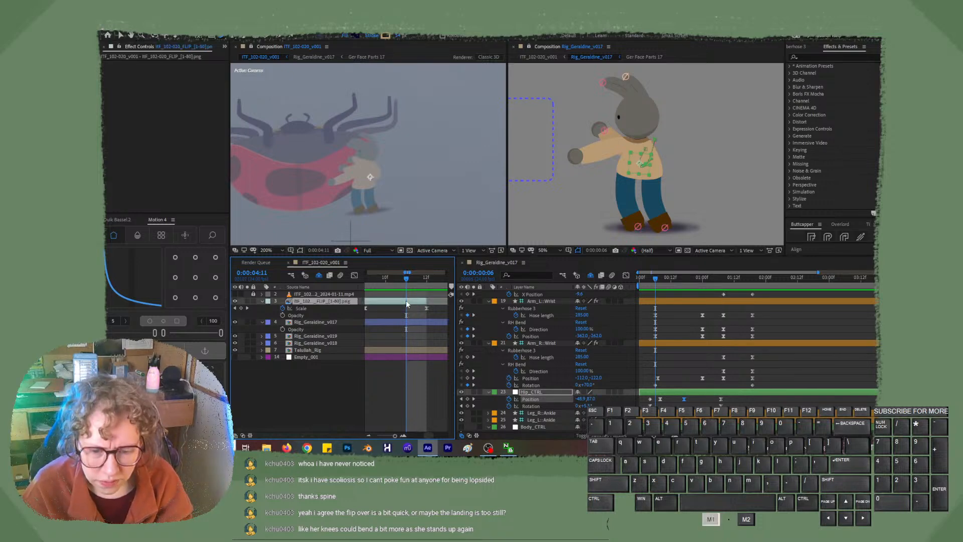
key("shift+d")
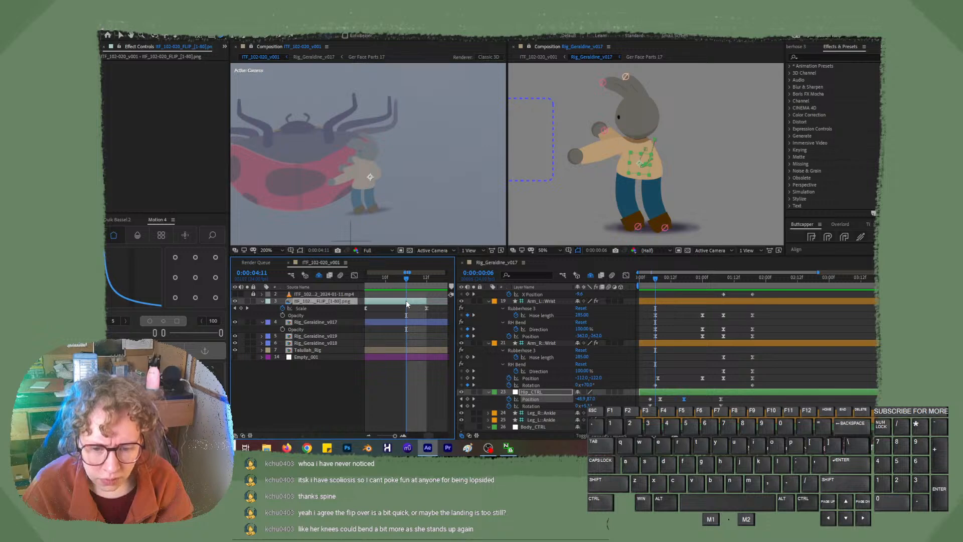
key("ctrl+shift+d")
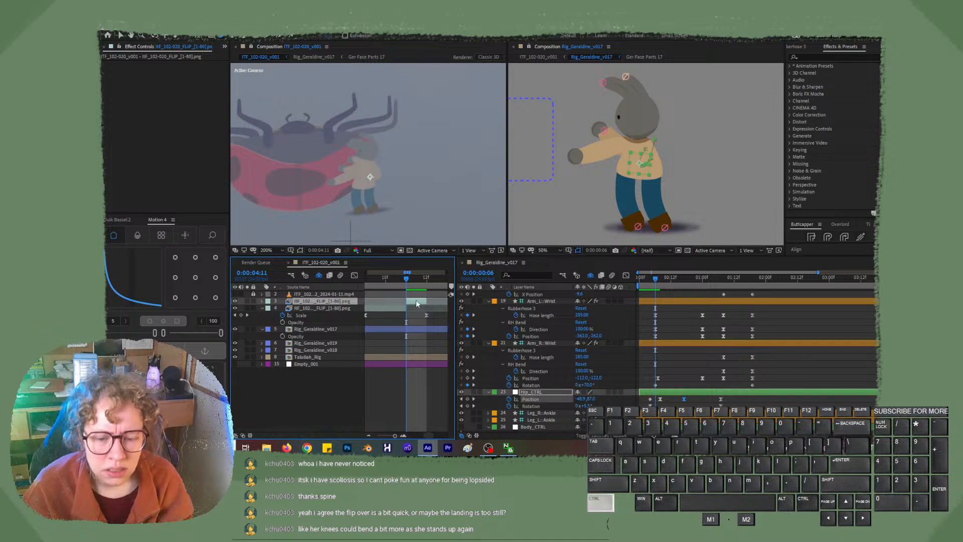
Compare the frames around the split, and nudge the FLIP segment starting at 0:00:04:11 down and slightly left for a lower landing pose.
key("ctrl+Left")
key("ctrl+Right")
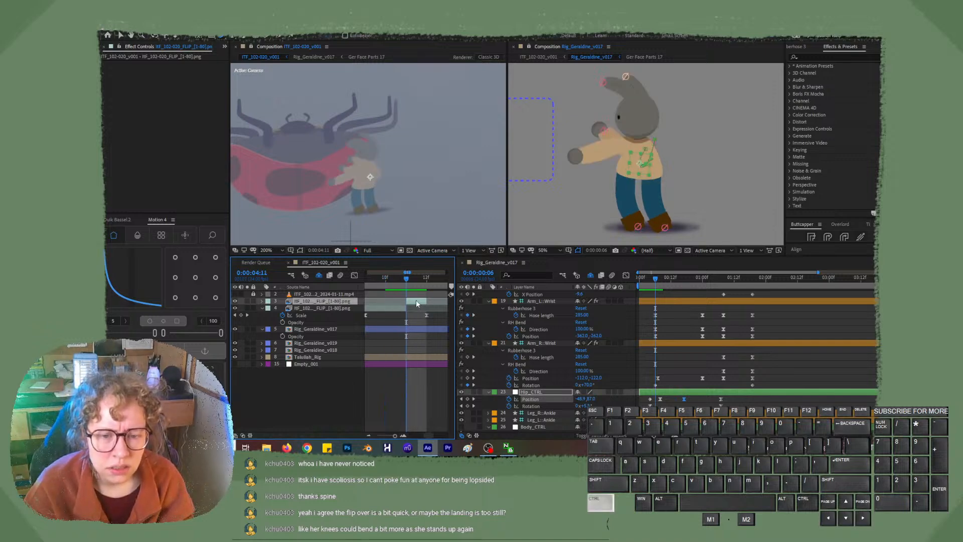
key("ctrl+Left")
key("ctrl+Right")
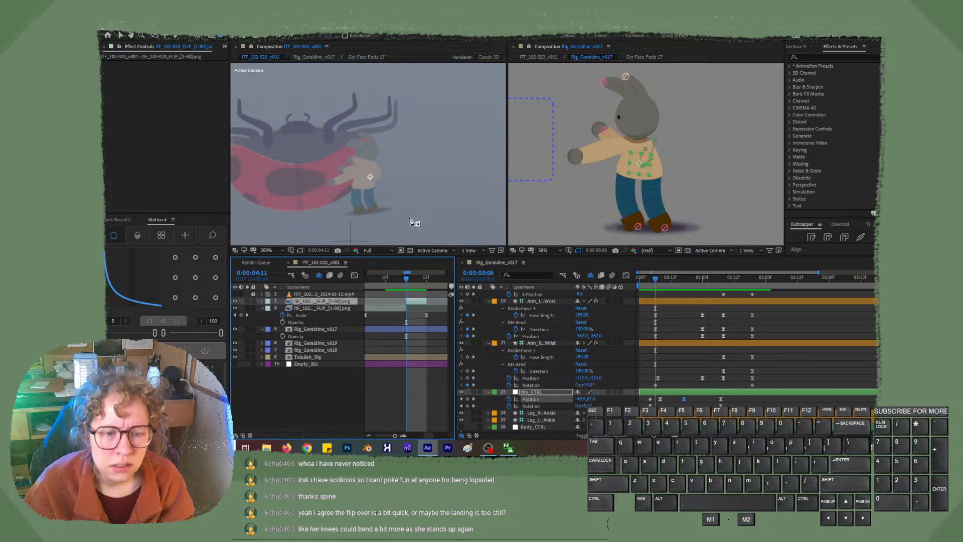
key("shift+Down")
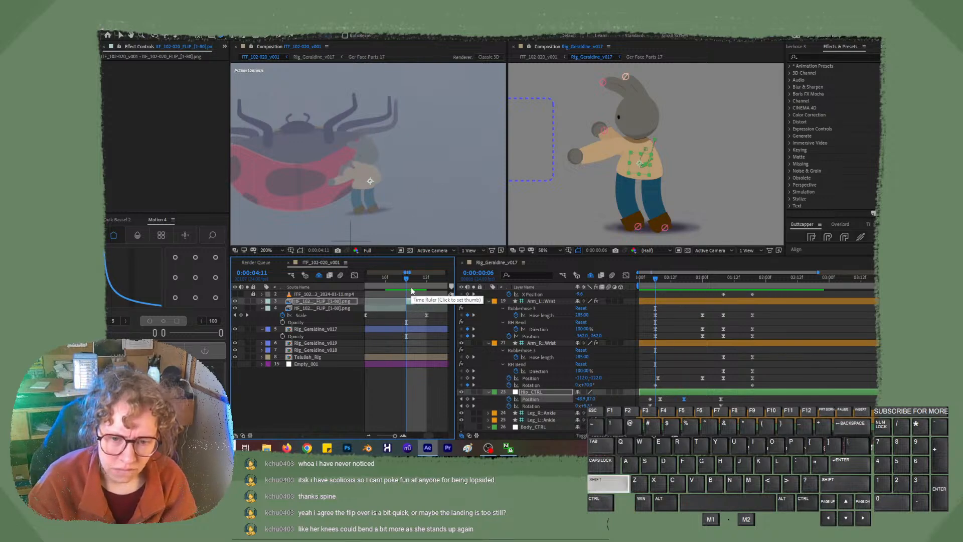
key("shift+Down")
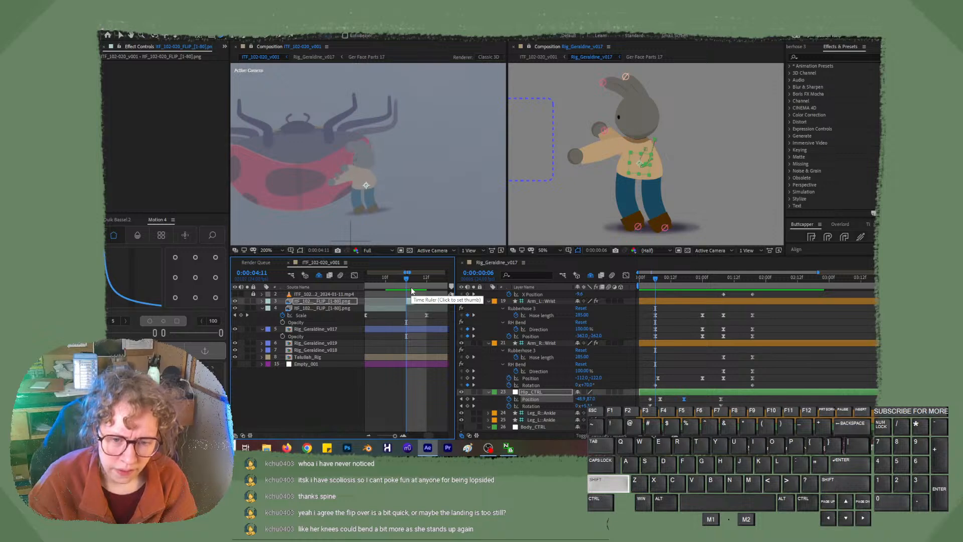
key("Left")
key("Left")
key("Left")
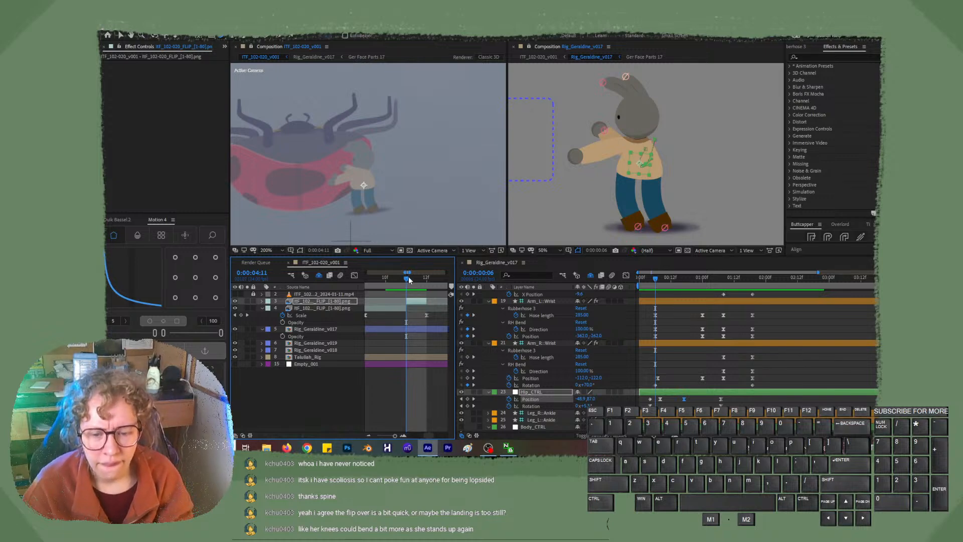
Play the flip from 0:00:03:23 and examine the adjusted landing around 0:00:04:09 and 0:00:04:10.
left_click(413, 281)
left_click_drag(412, 281, 370, 280)
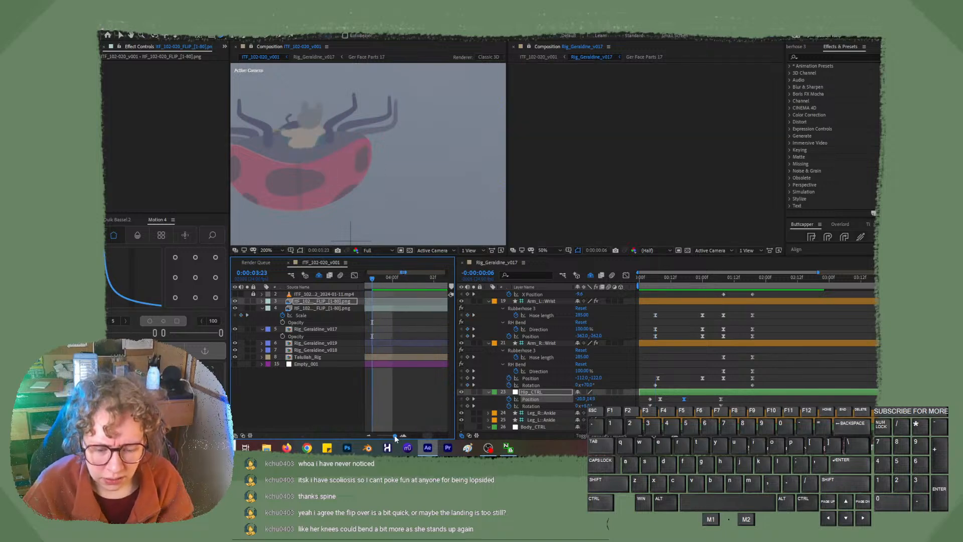
left_click_drag(395, 435, 387, 436)
key("space")
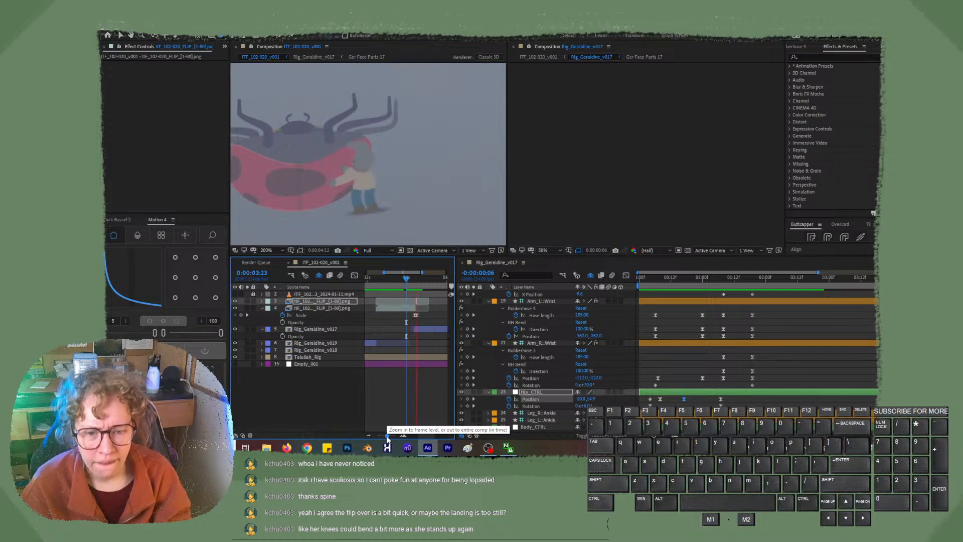
key("space")
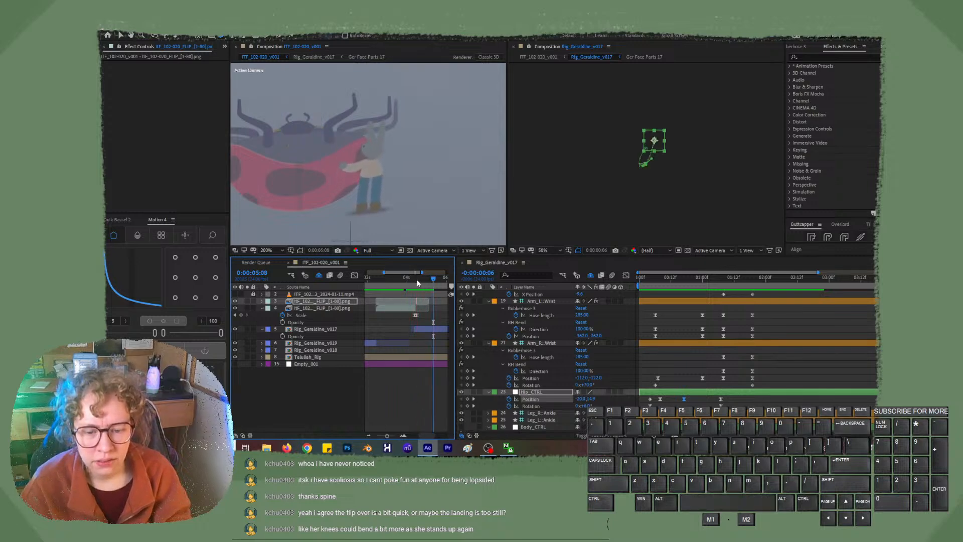
mouse_move(416, 279)
left_mouse_down()
mouse_move(408, 279)
mouse_move(415, 283)
left_mouse_up()
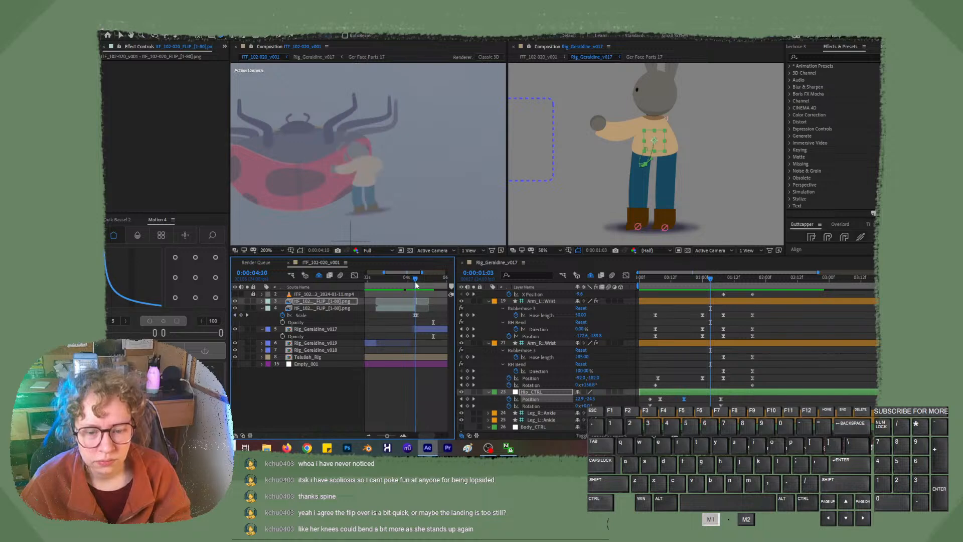
left_click_drag(416, 282, 415, 285)
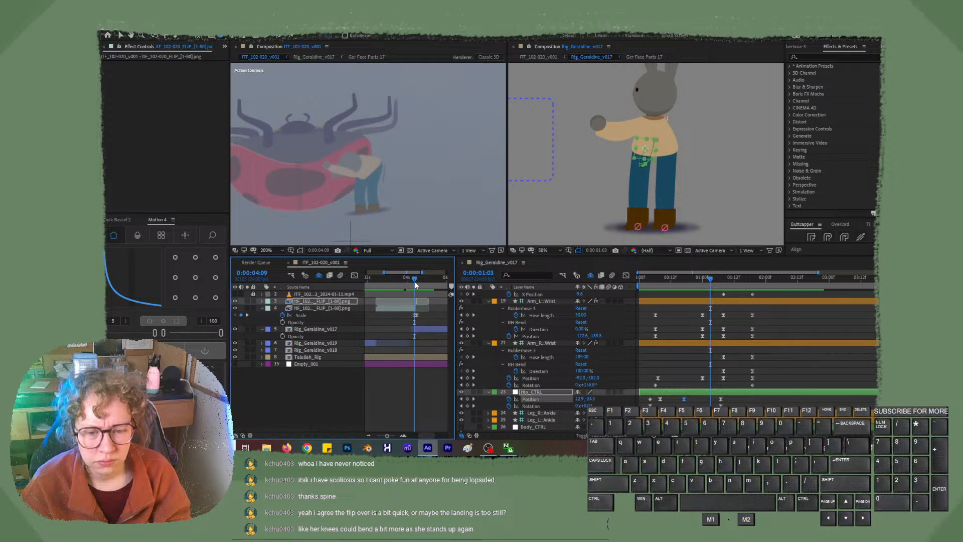
key("space")
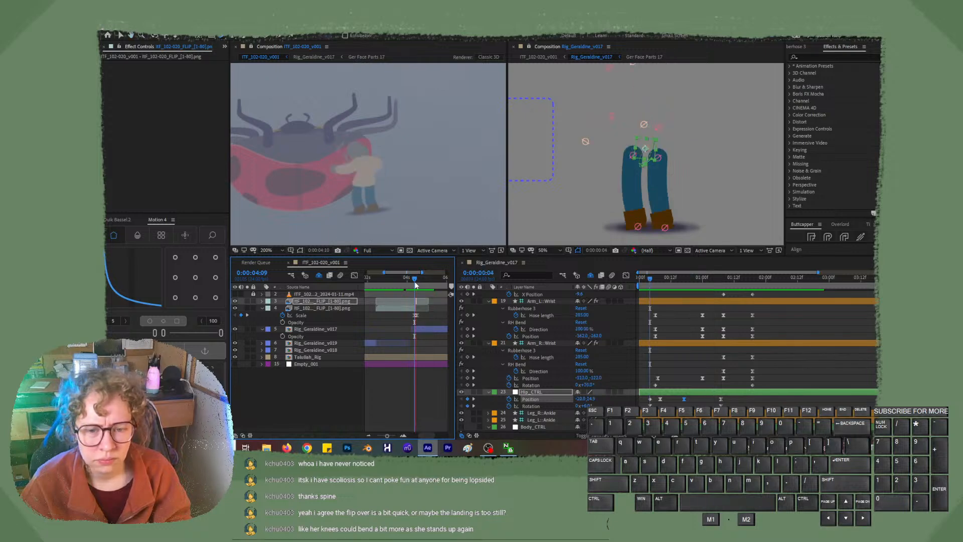
key("space")
Replay the shot repeatedly from about 0:00:03:02 to 0:00:03:08 through the standing pose to judge the flow from flip to rise.
left_click_drag(407, 281, 389, 281)
key("space")
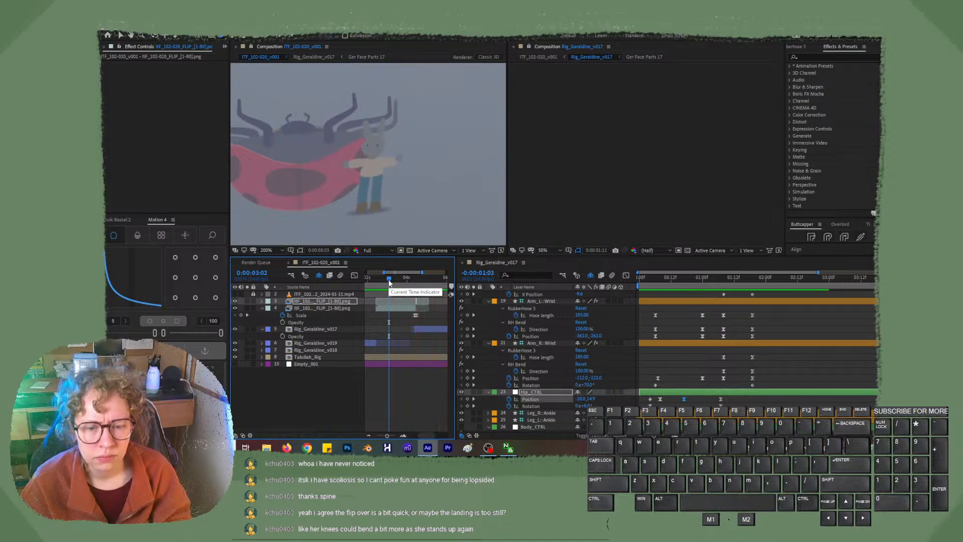
key("space")
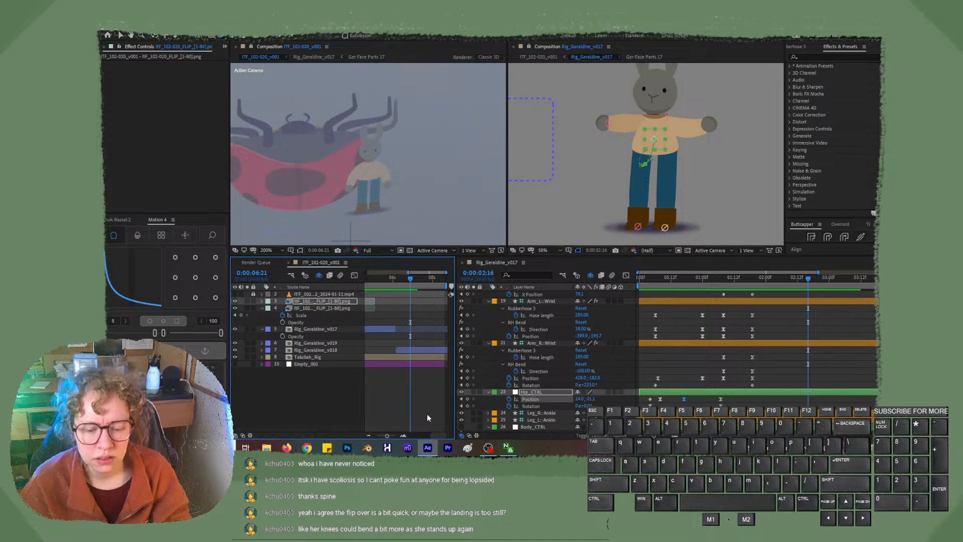
left_click_drag(386, 436, 378, 435)
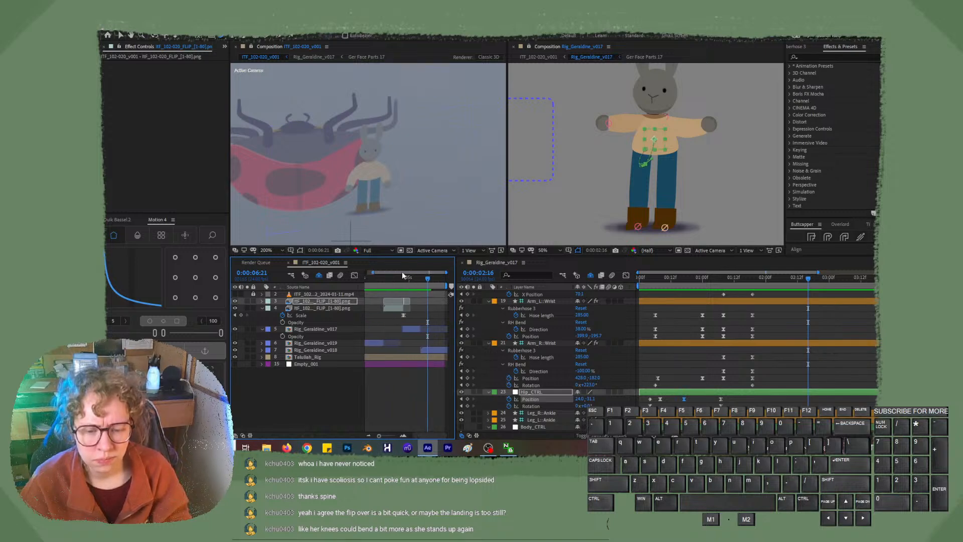
left_click_drag(398, 279, 392, 279)
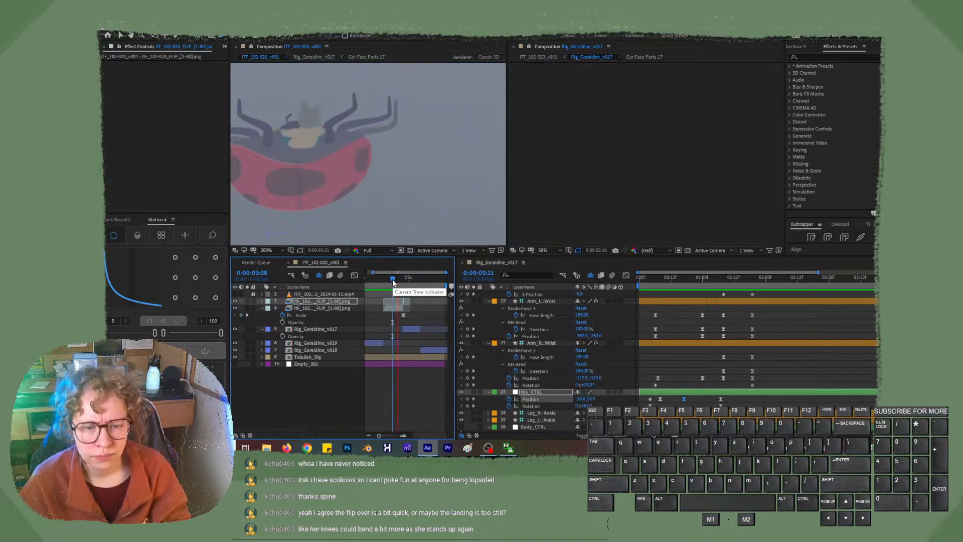
key("space")
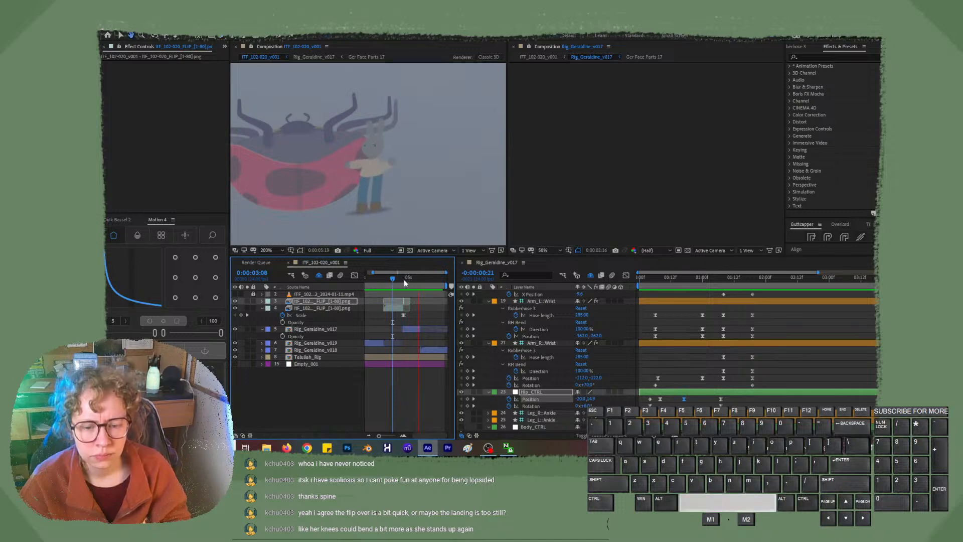
left_click_drag(404, 279, 390, 279)
key("space")
key("space")
key("space")
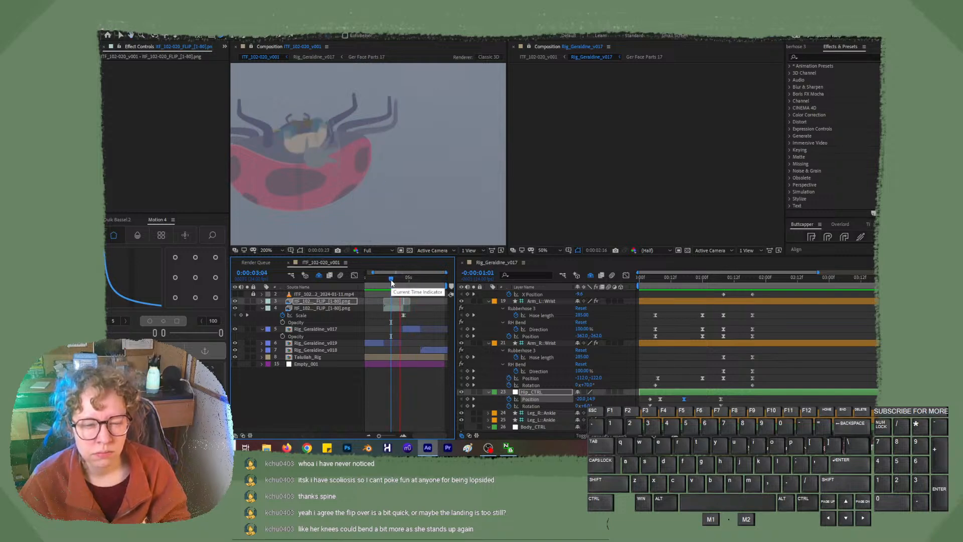
left_click(393, 279)
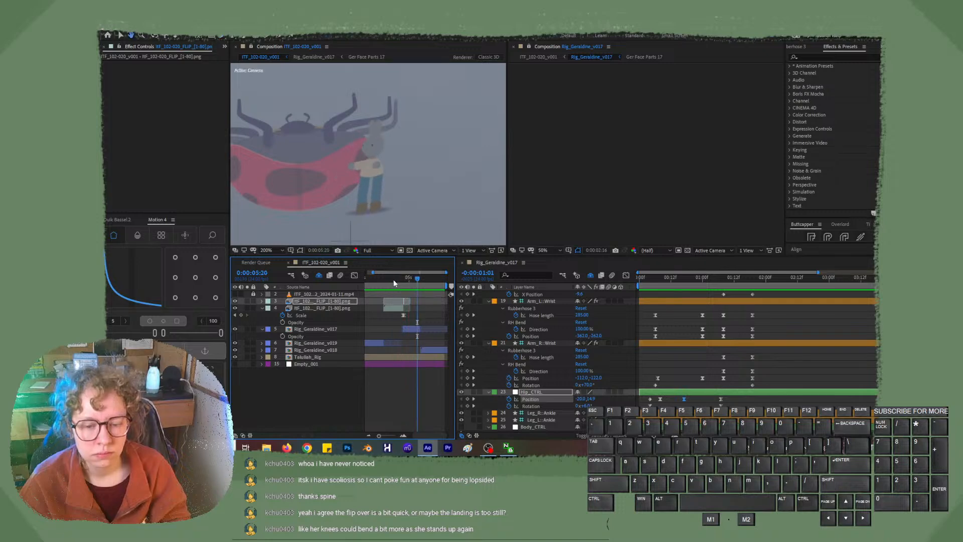
left_click_drag(393, 279, 392, 279)
key("space")
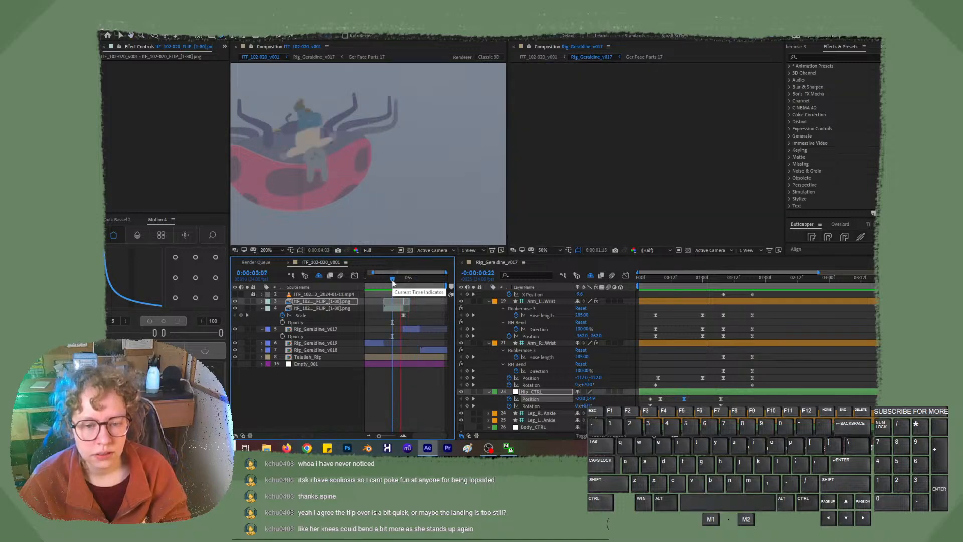
Split the earlier FLIP segment at 0:00:04:07 and advance to the landing frame at 0:00:04:09.
left_click_drag(392, 278, 404, 291)
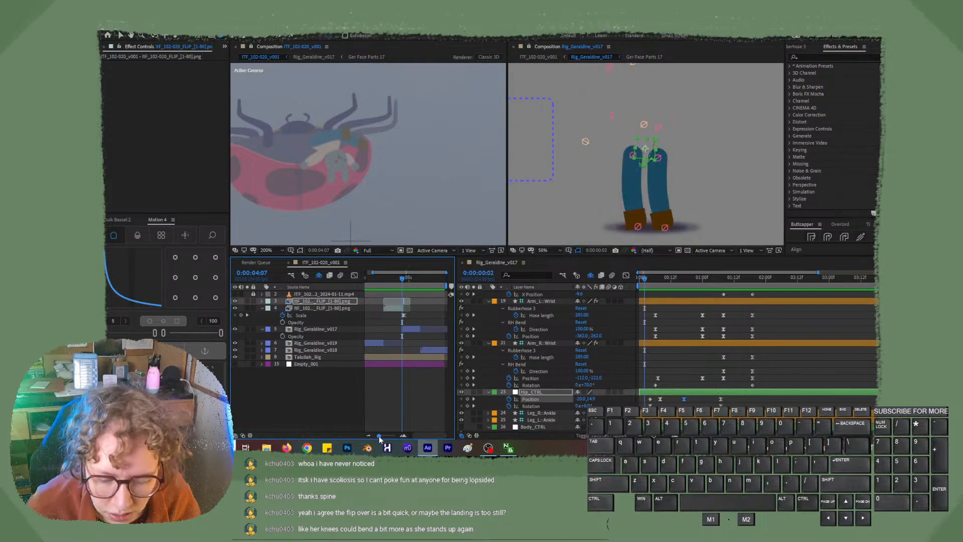
left_click_drag(378, 435, 394, 440)
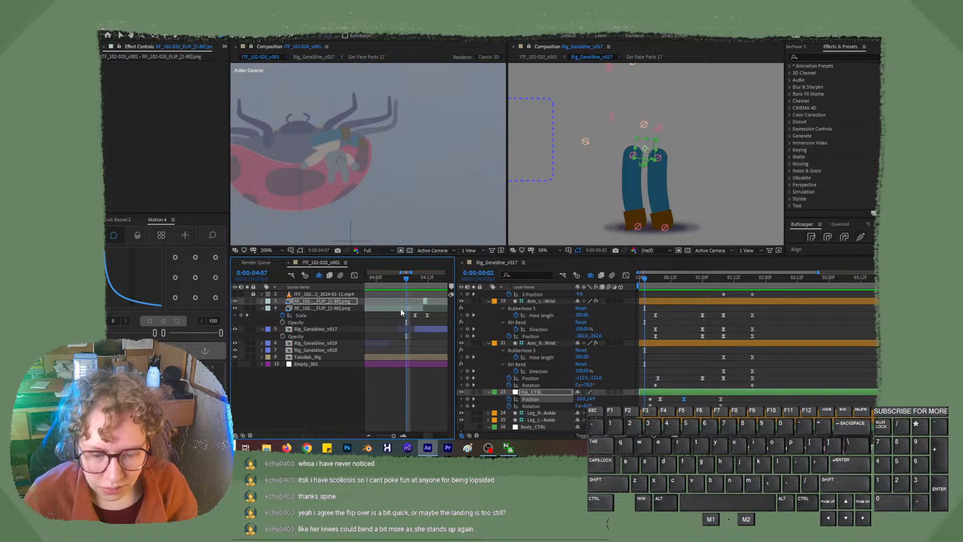
left_click(402, 312)
key("ctrl+shift+d")
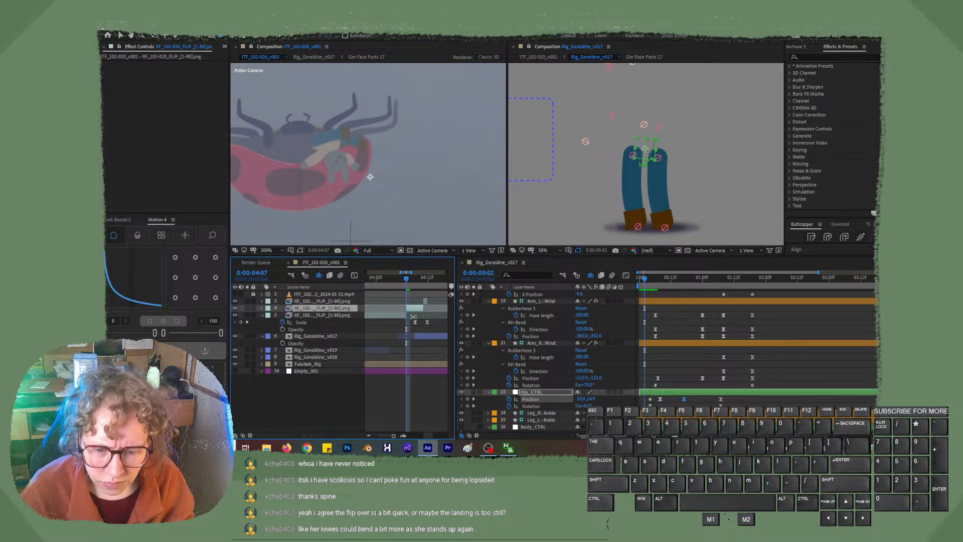
key("ctrl+Right")
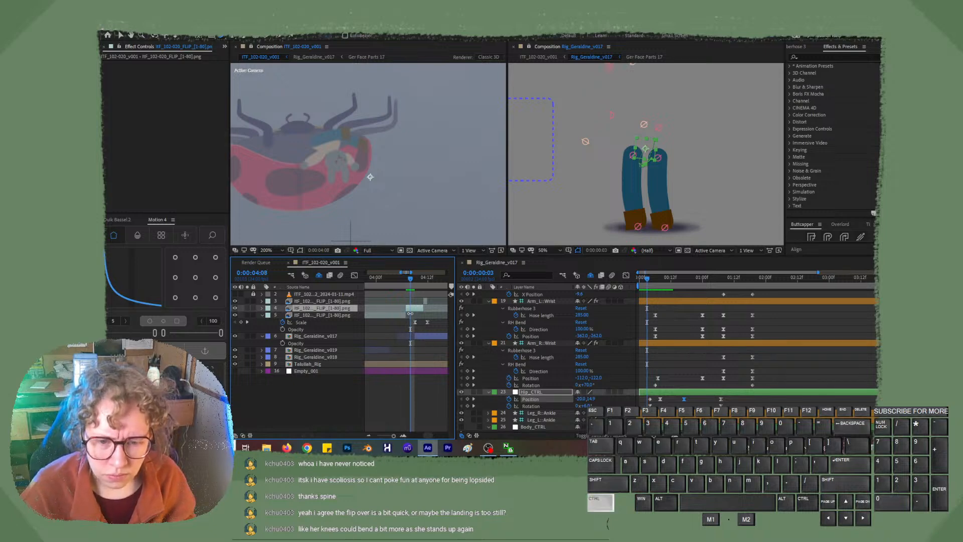
key("ctrl+Right")
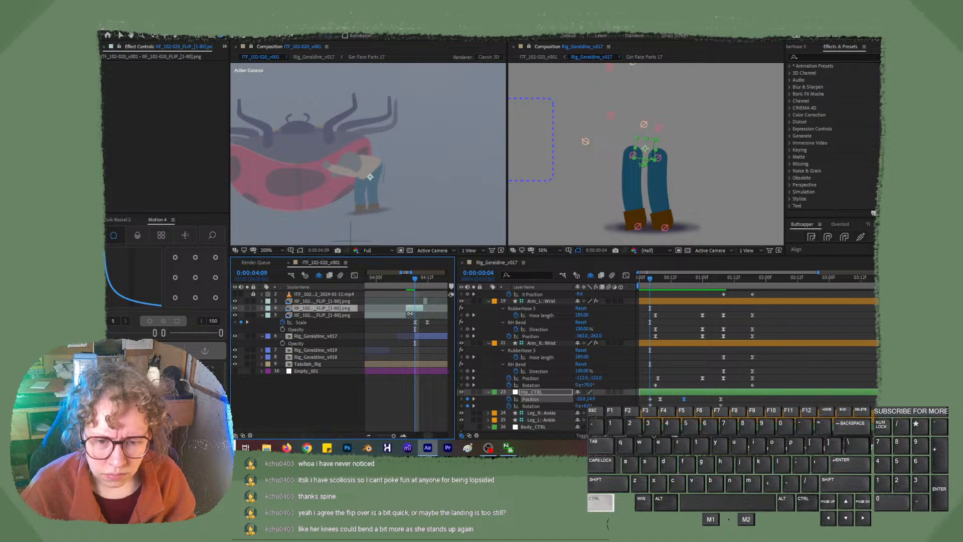
Compare the frames at 0:00:04:08 and 0:00:04:09, and split the selected FLIP segment at 0:00:04:09.
key("ctrl+Left")
key("ctrl+Right")
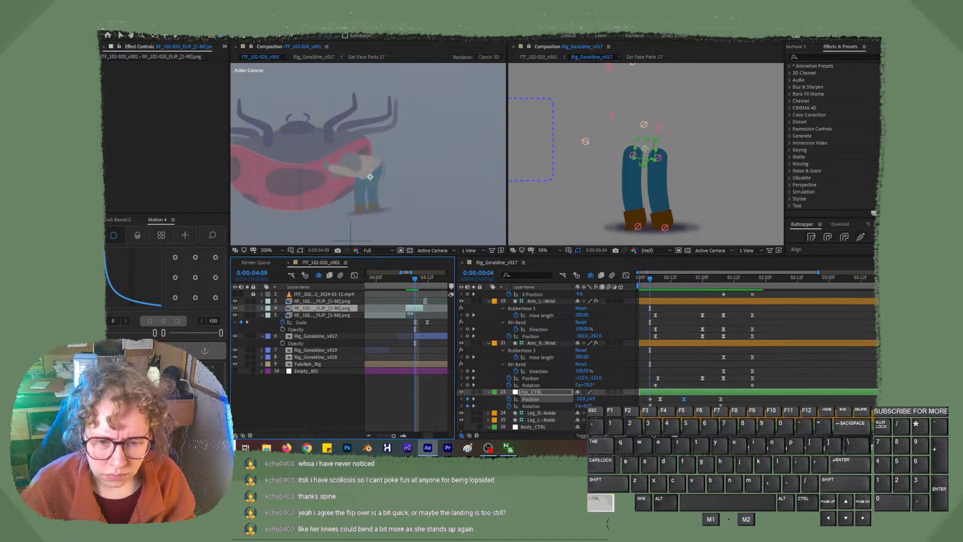
key("ctrl+Left")
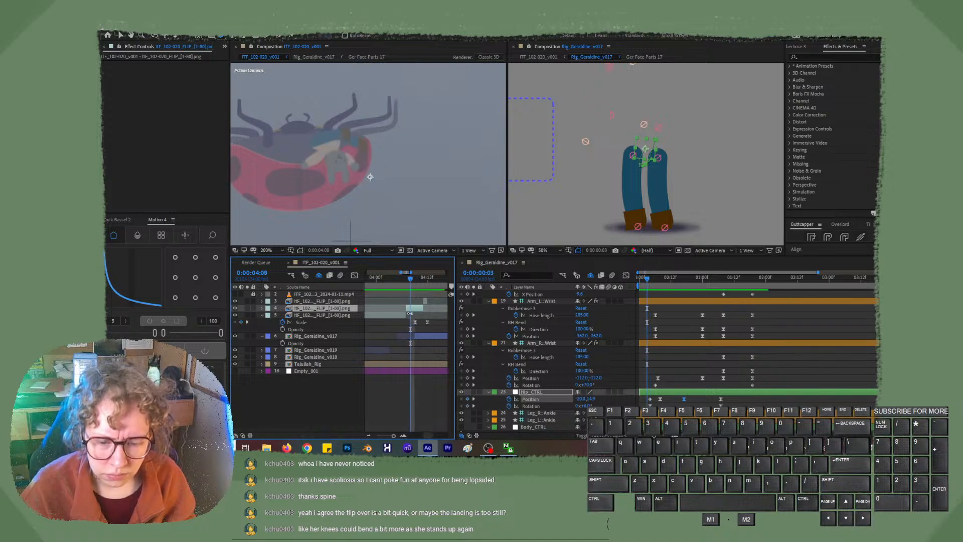
key("ctrl+Right")
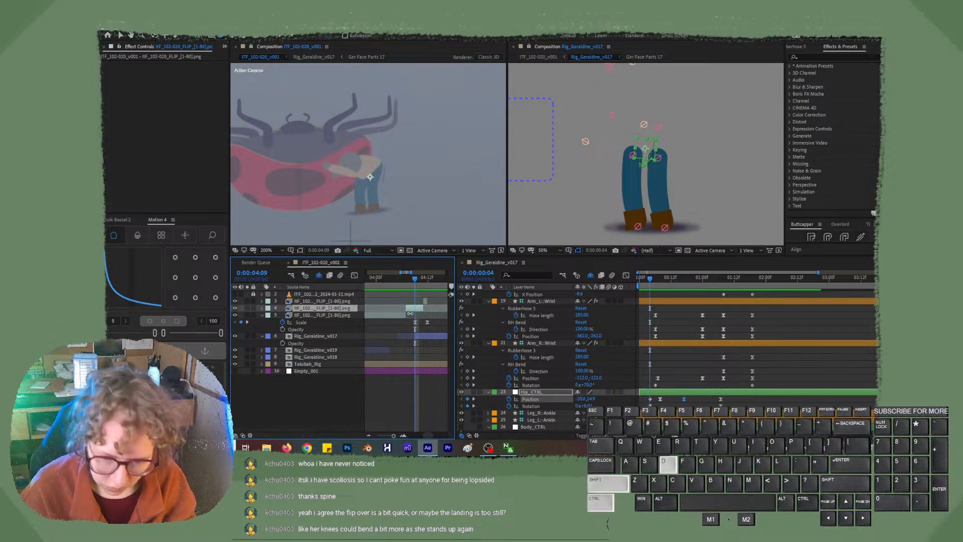
key("ctrl+shift+d")
key("ctrl+Left")
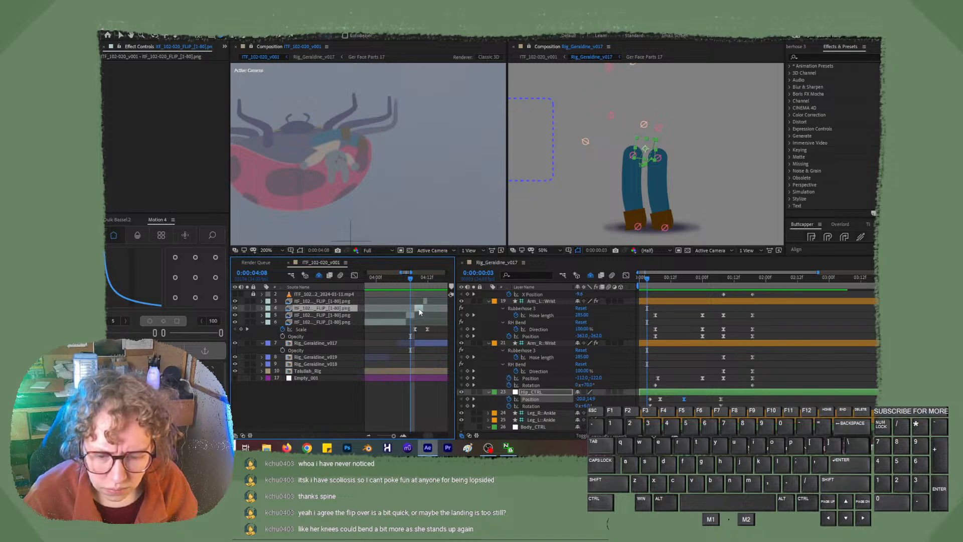
Move Rig_Geraldine_v017 directly below the two upper FLIP segments, and shift all three layers one frame later.
left_click(423, 347)
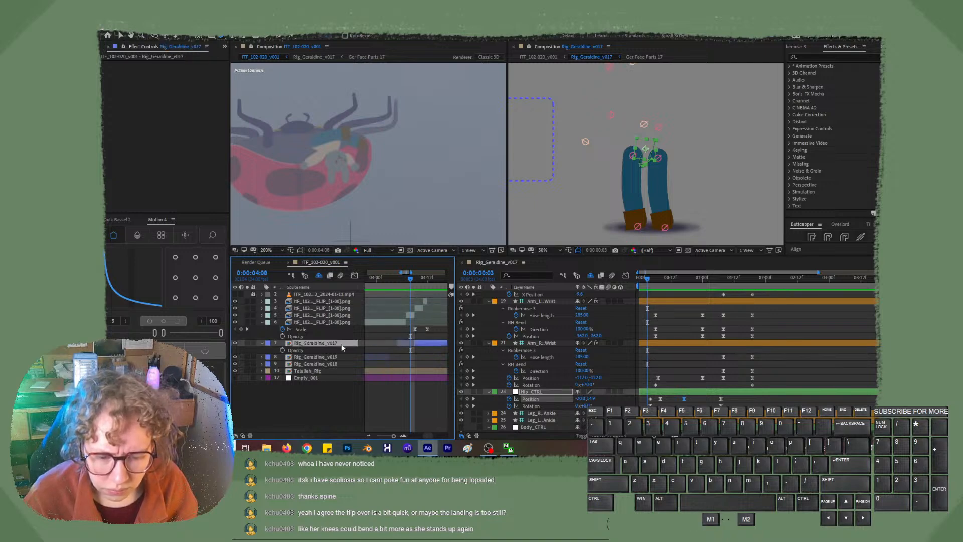
left_click_drag(323, 346, 325, 315)
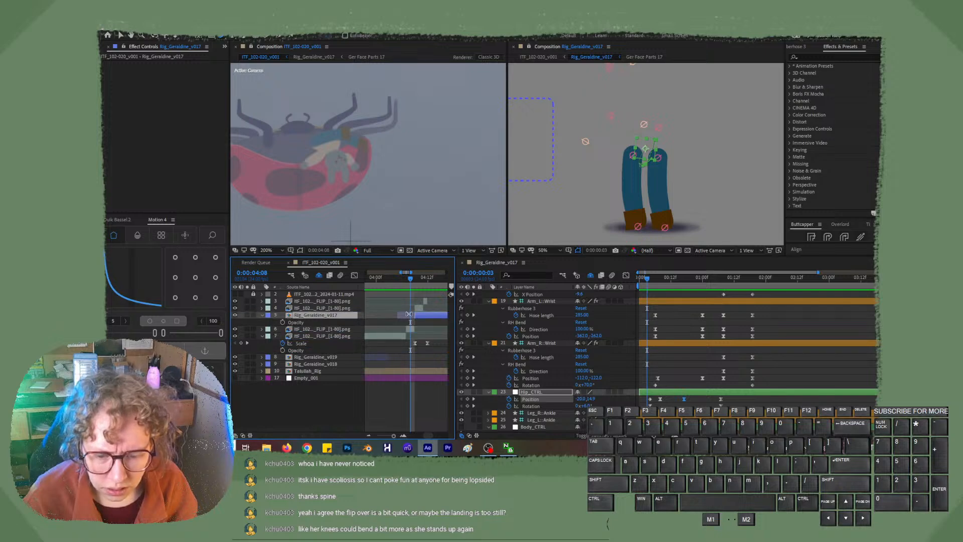
left_click(317, 301, "shift")
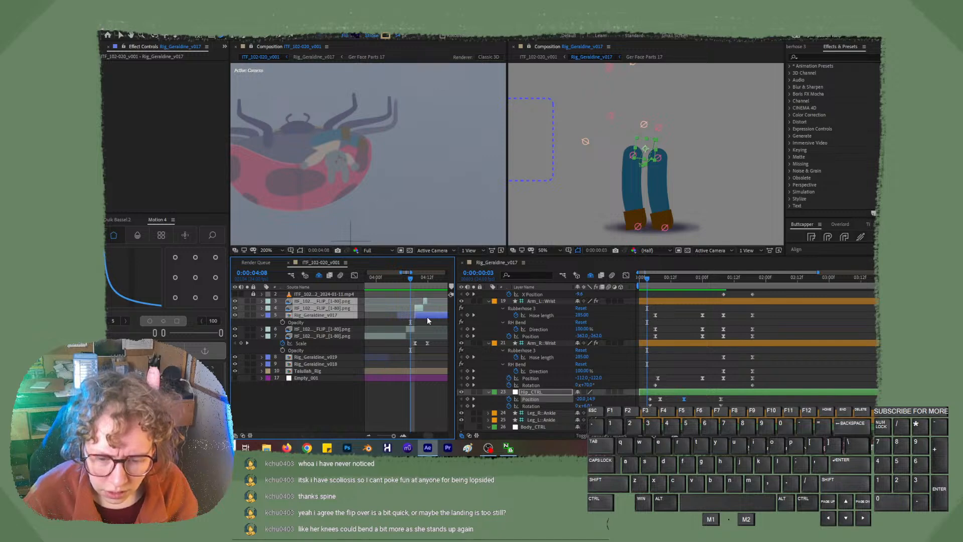
left_click_drag(426, 317, 428, 315)
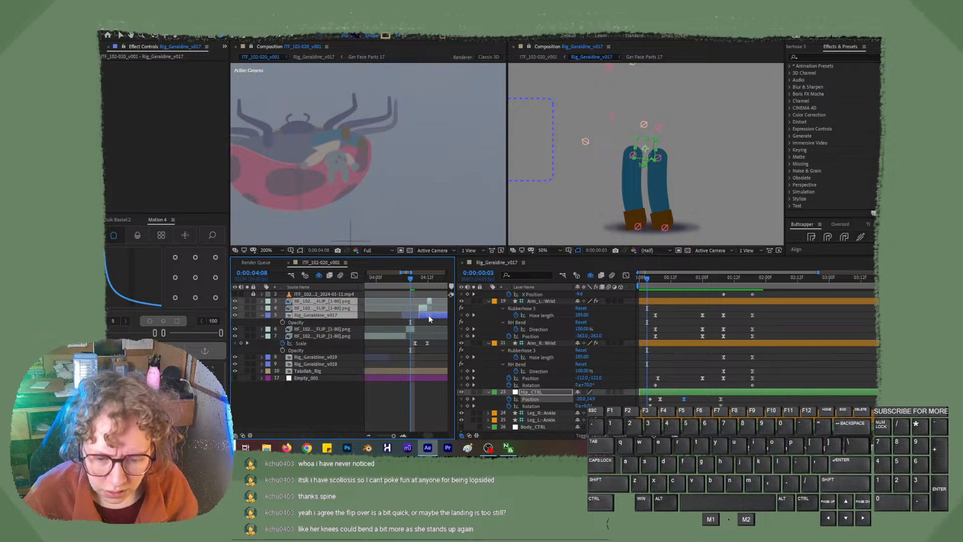
Freeze the FLIP segment starting at 0:00:04:07 on its last frame, and trim it to end where the shifted layers begin.
left_click(405, 330)
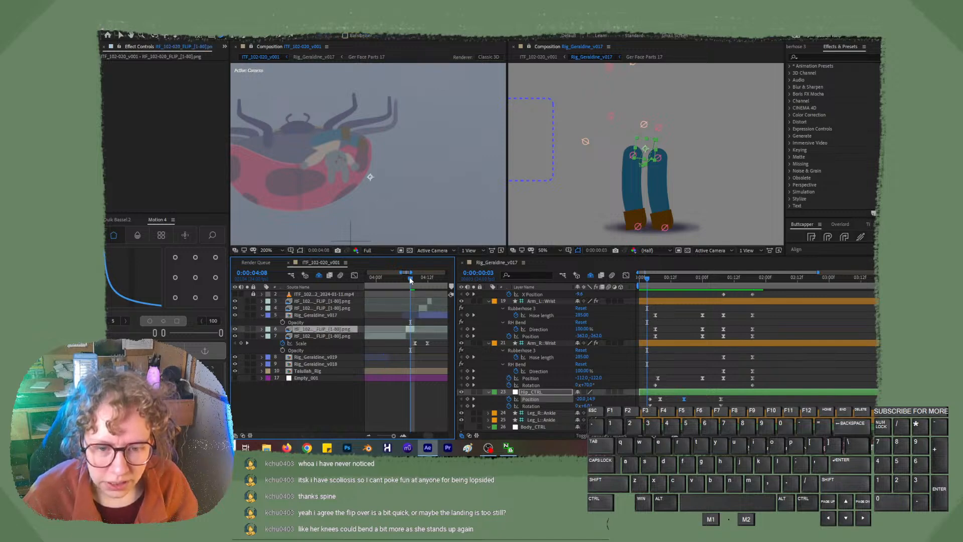
left_click_drag(407, 278, 408, 277)
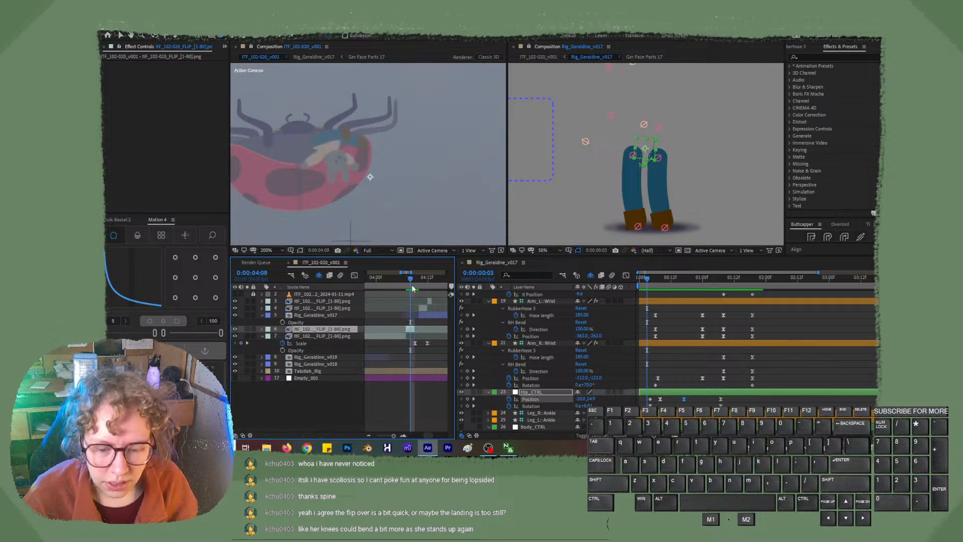
right_click(411, 329)
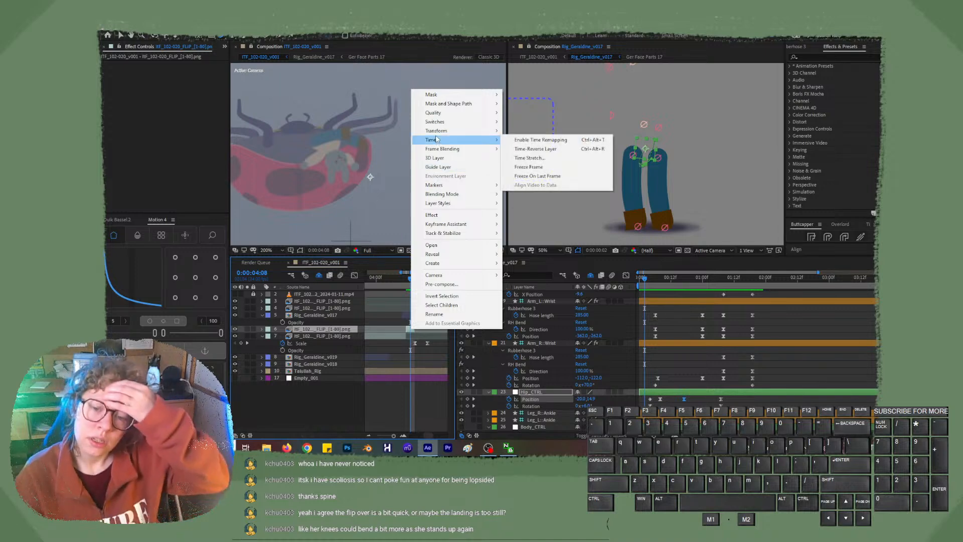
left_click(542, 178)
left_click_drag(442, 332, 420, 328)
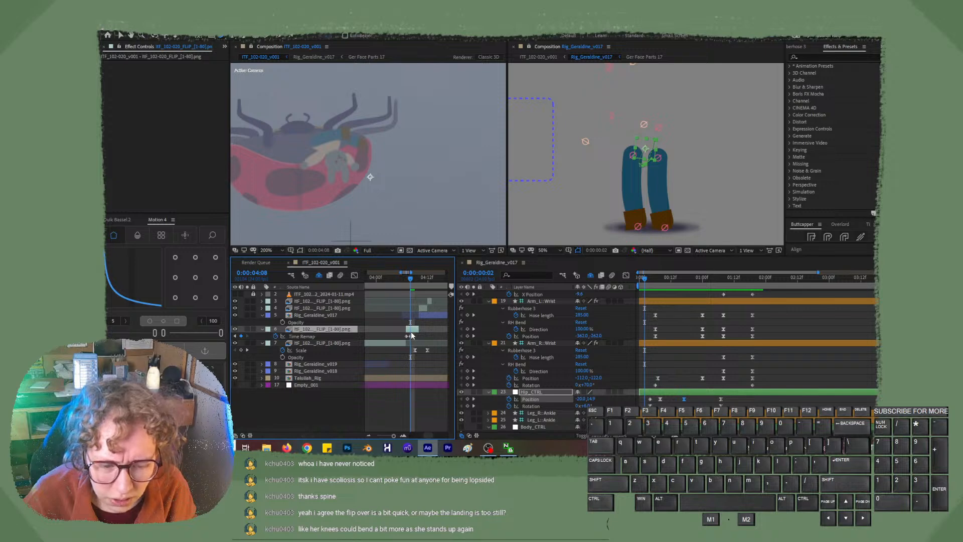
Move the frozen FLIP segment's anchor point onto the middle of the flipping rabbit's body.
left_click(410, 334)
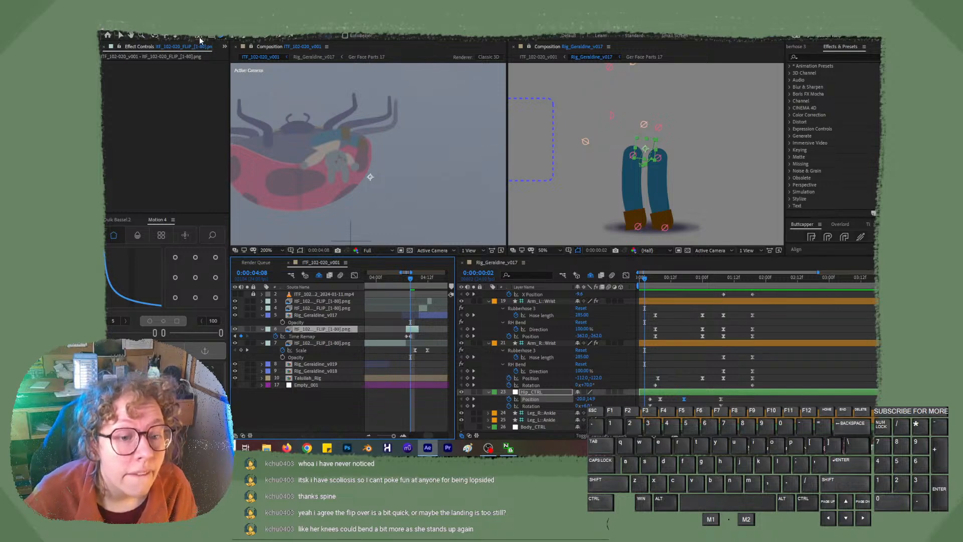
left_click(120, 35)
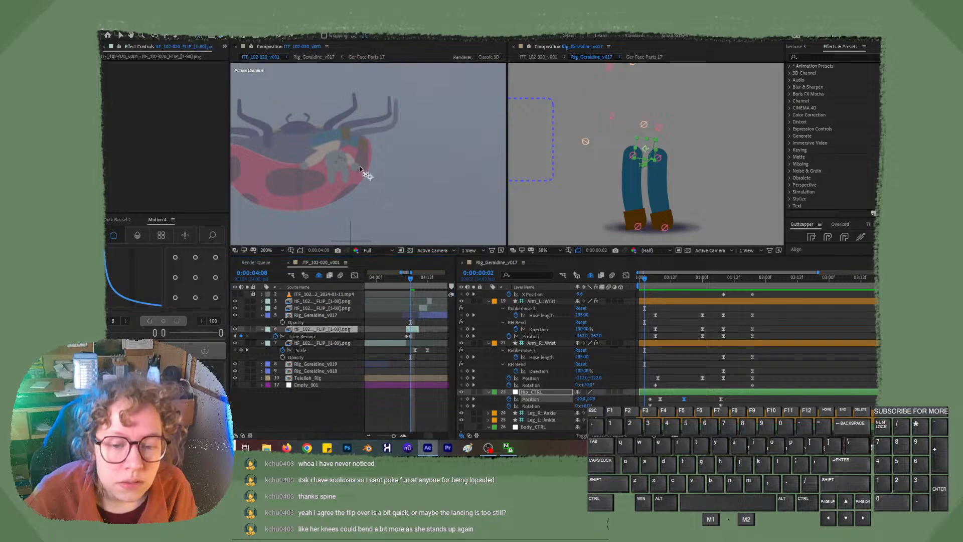
left_click(370, 178)
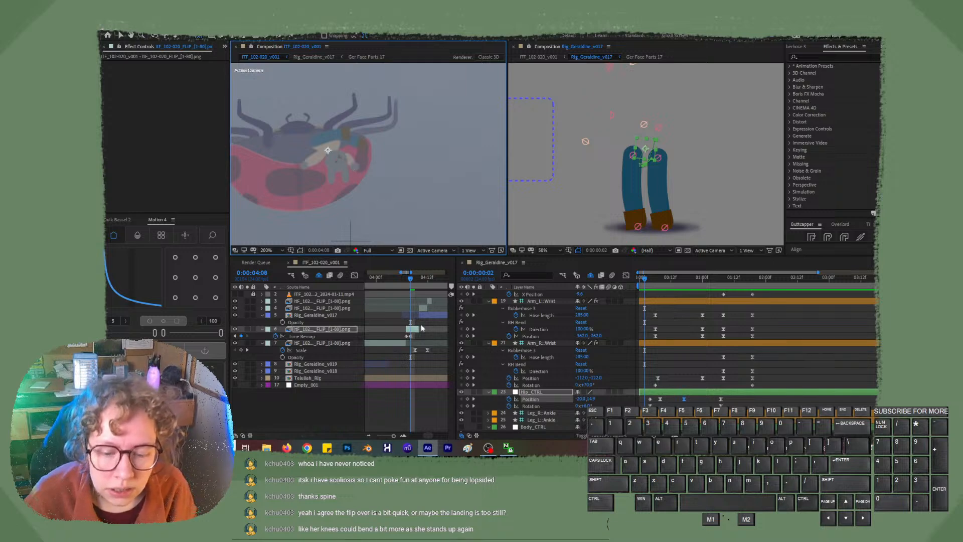
Keyframe the frozen segment's rotation from its start at 0:00:04:07, and rotate it to 14° at 0:00:04:09.
left_click(340, 329)
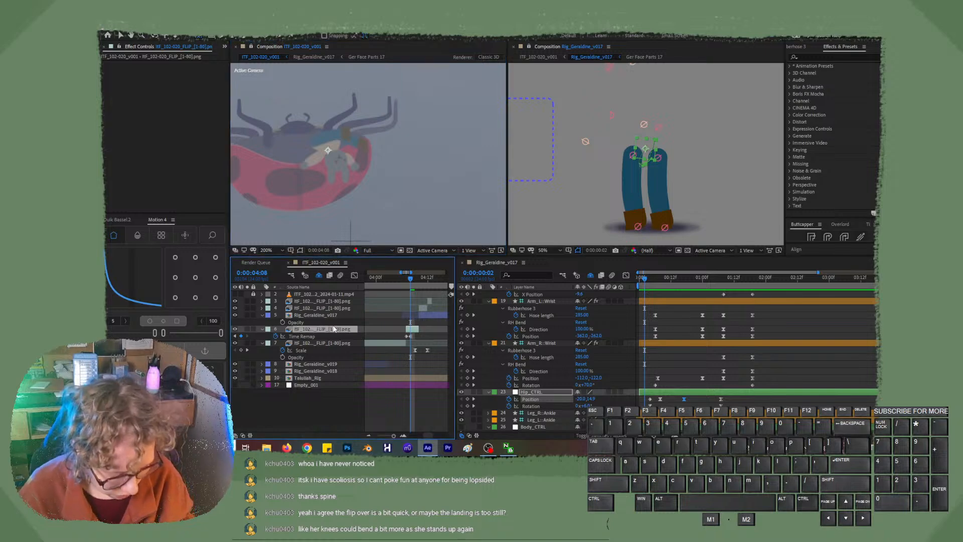
left_click(284, 336)
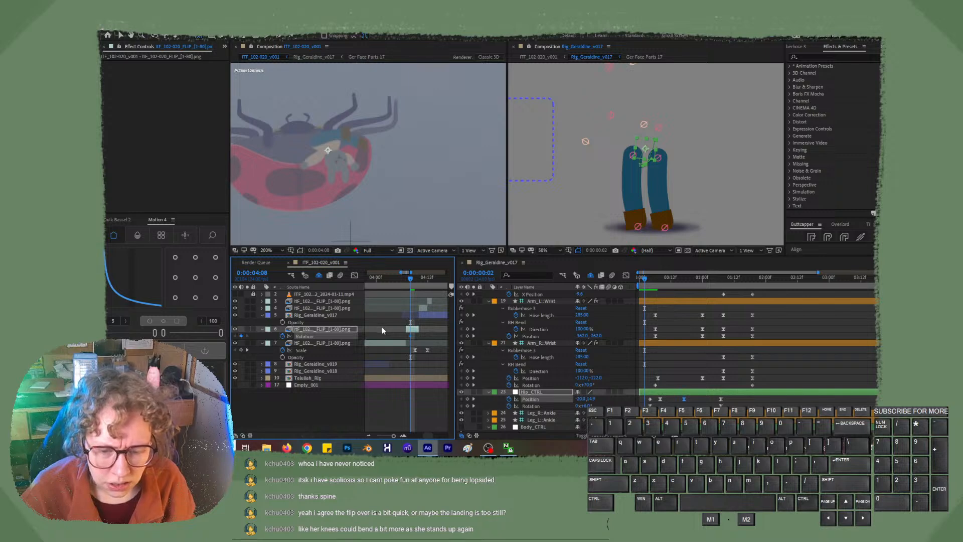
left_click(410, 340)
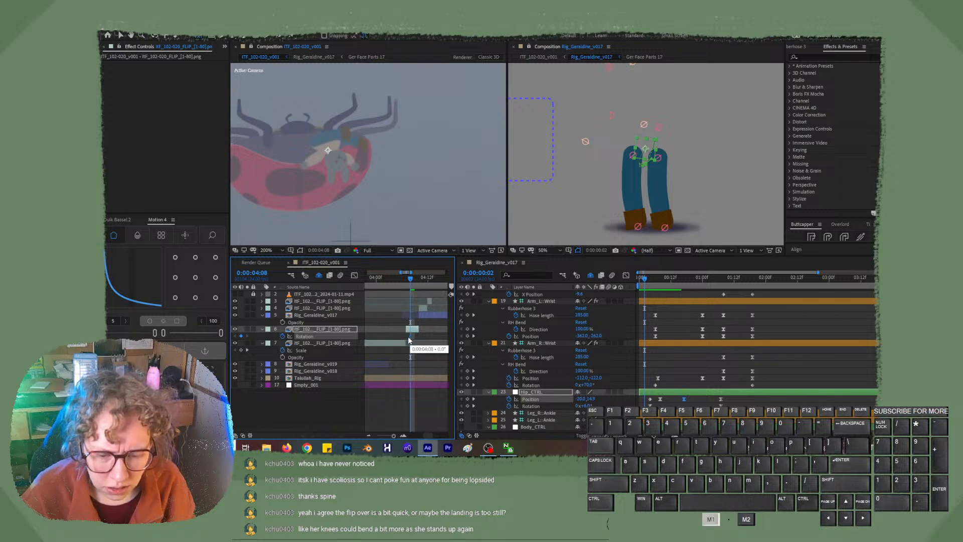
left_click_drag(407, 338, 406, 337)
left_click_drag(411, 278, 413, 277)
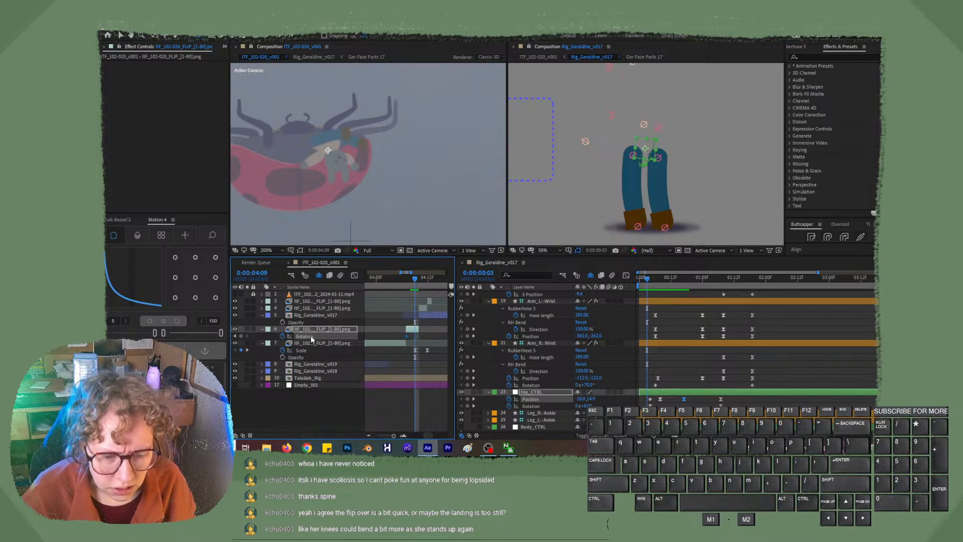
left_click(235, 436)
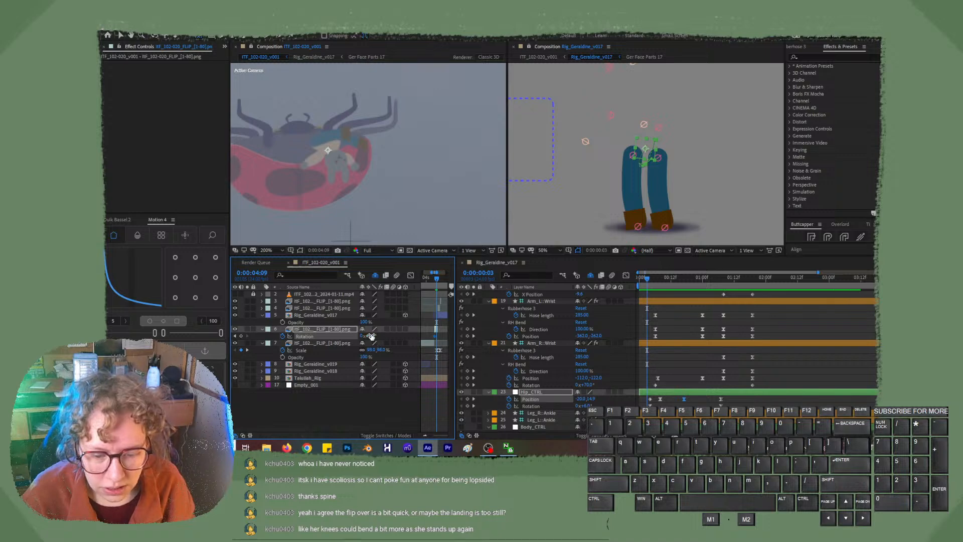
left_click_drag(371, 336, 375, 335)
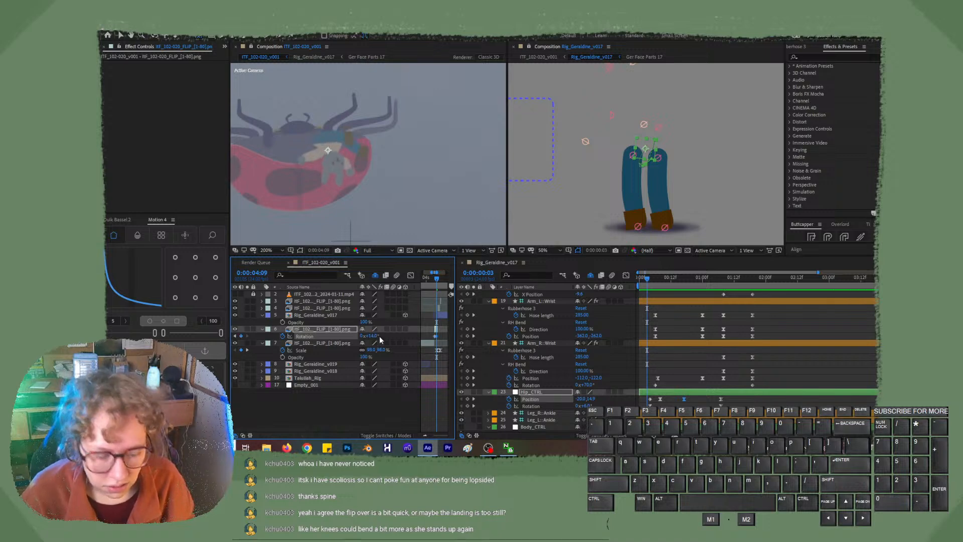
Add a starting Position keyframe to the frozen segment at 0:00:04:07, and shift the rabbit slightly right at 0:00:04:09.
key("shift+p")
left_click(377, 336)
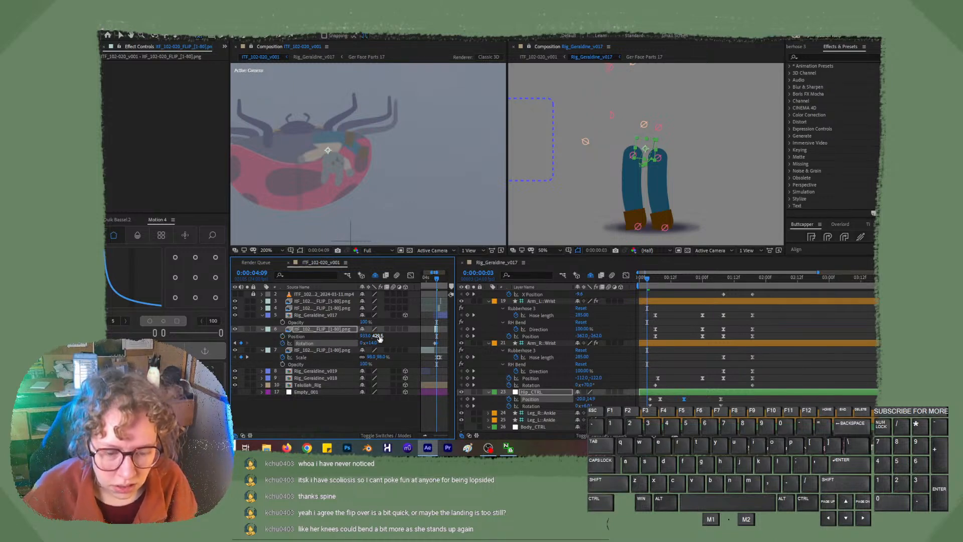
left_click(235, 343)
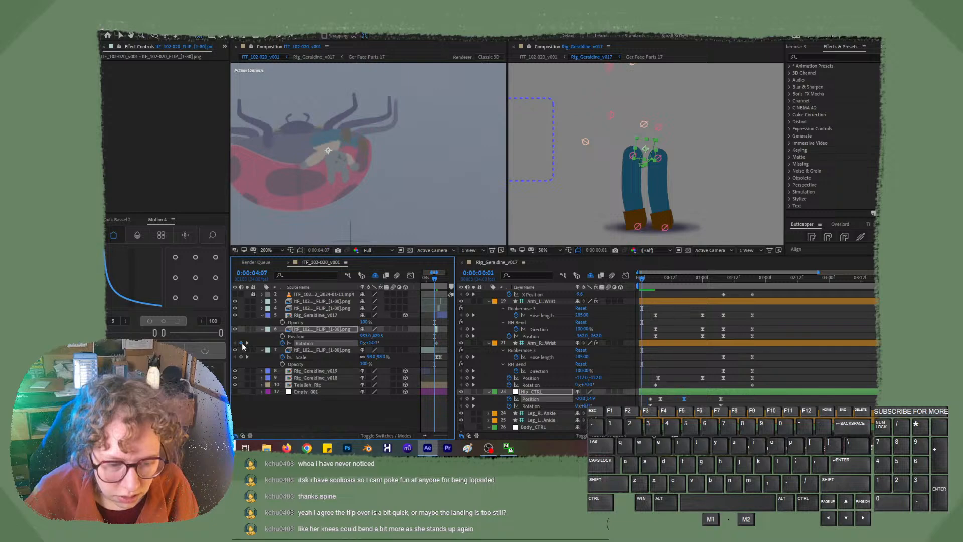
key("ctrl+z")
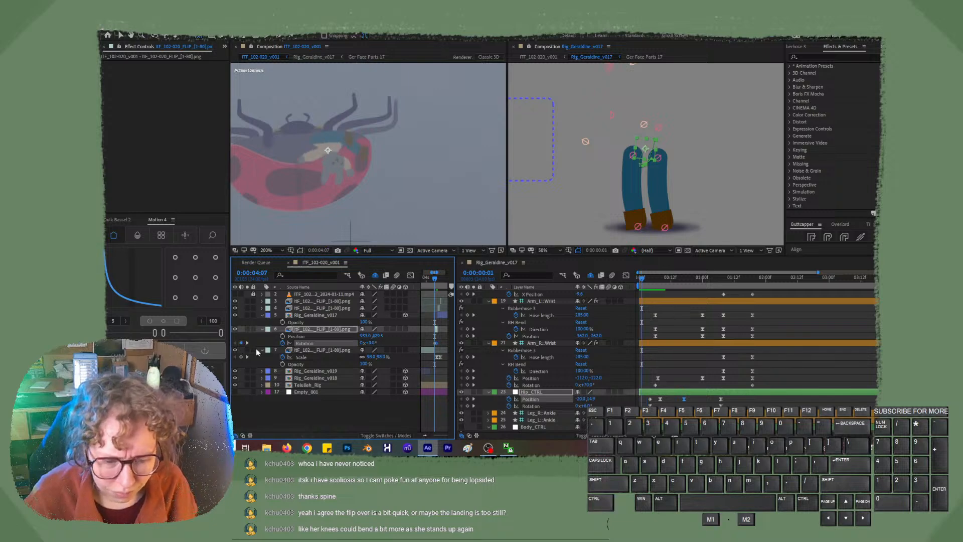
left_click(282, 336)
left_click(247, 343)
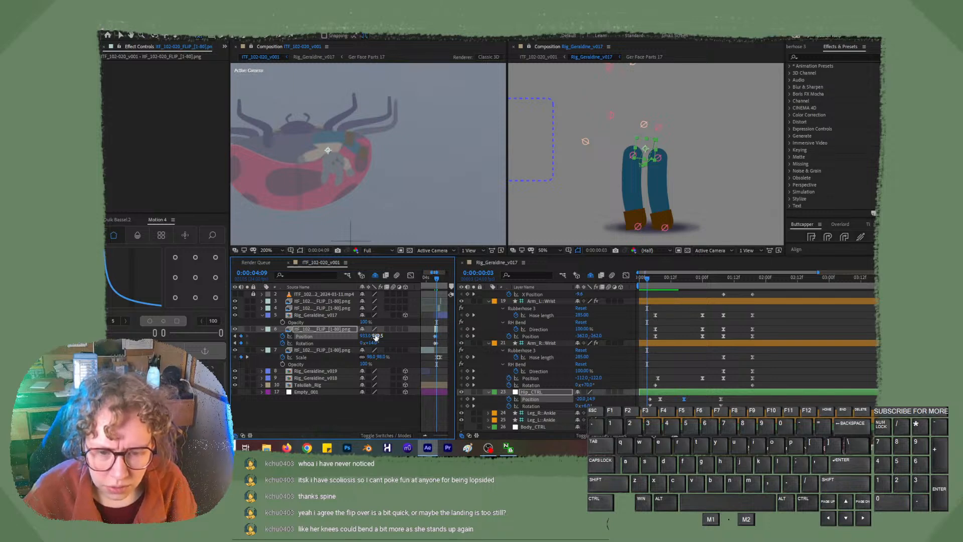
key("shift+Right")
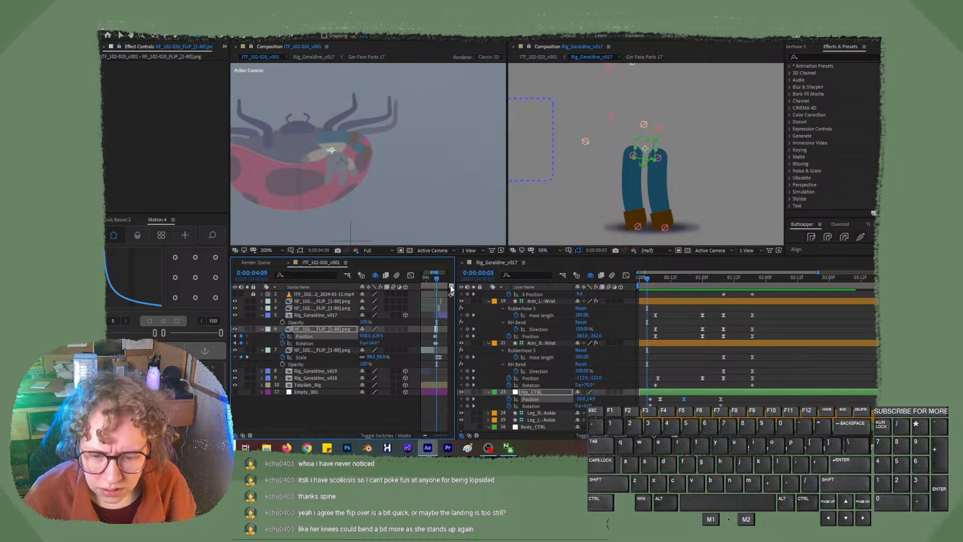
Try the frozen segment's ending Position and Rotation keyframes at 0:00:04:10, and return them to 0:00:04:09.
left_click_drag(453, 286, 690, 301)
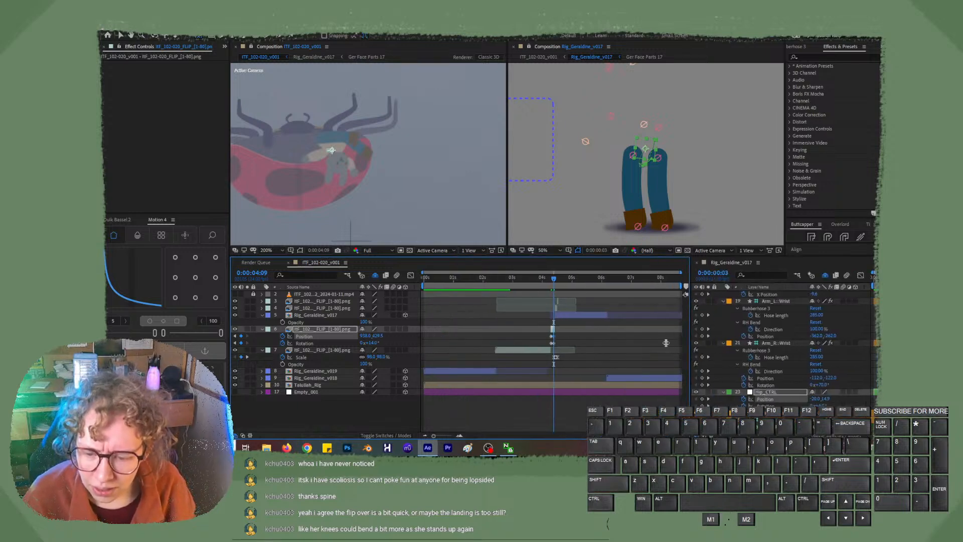
left_click_drag(433, 435, 455, 437)
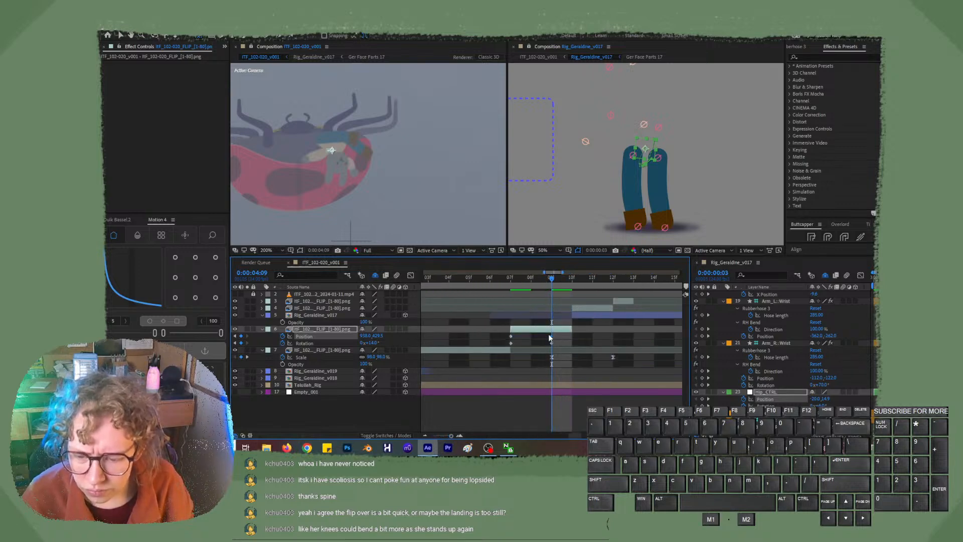
left_click_drag(549, 335, 569, 345)
left_click(570, 279)
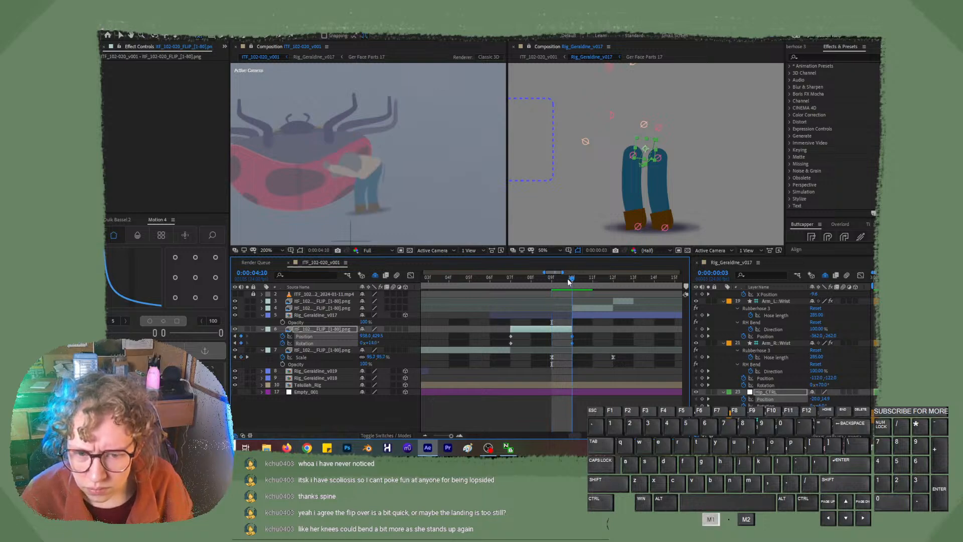
left_click_drag(567, 278, 561, 282)
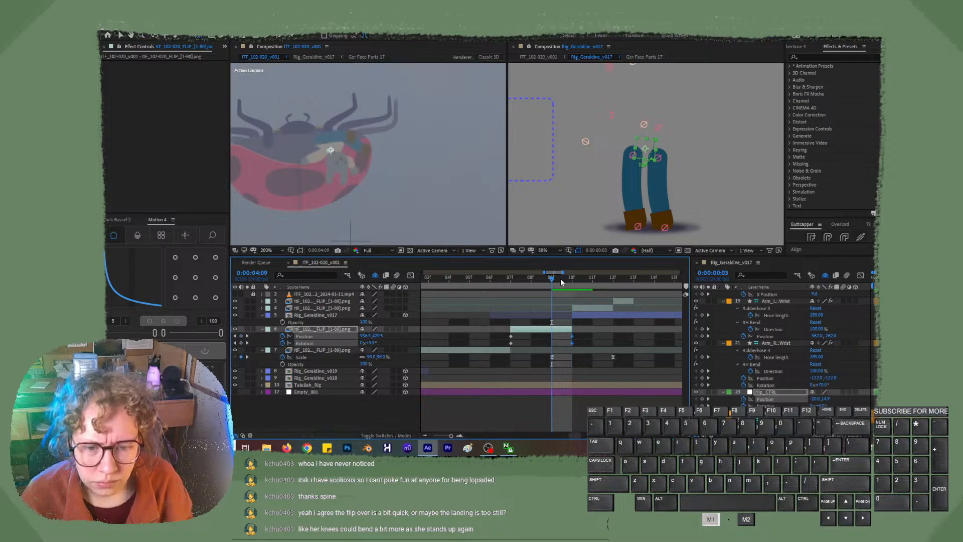
left_click_drag(572, 342, 554, 343)
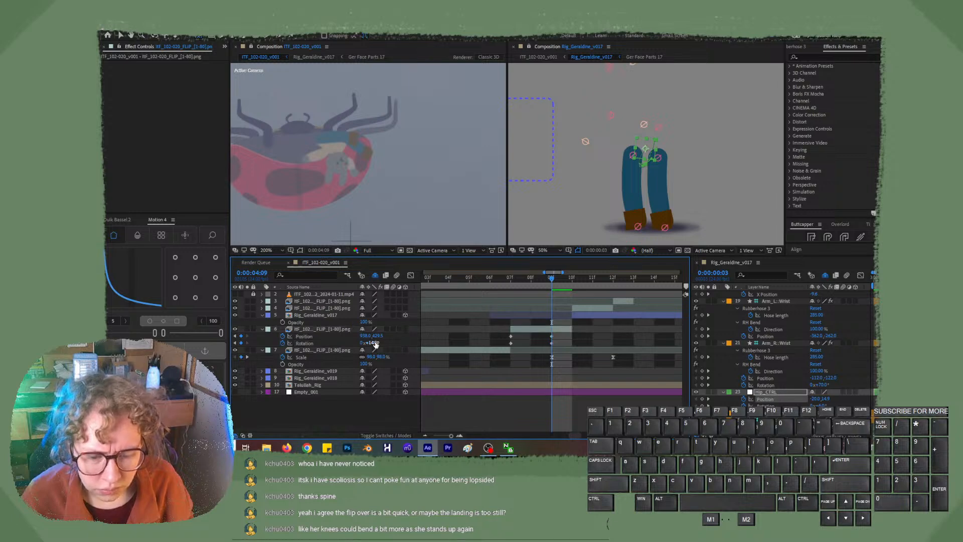
Increase the frozen segment's rotation and rightward offset at 0:00:04:09, and play the flip from 0:00:04:06.
mouse_move(372, 342)
left_mouse_down()
mouse_move(387, 344)
mouse_move(371, 336)
left_mouse_up()
key("ctrl+z")
left_click_drag(543, 282, 490, 289)
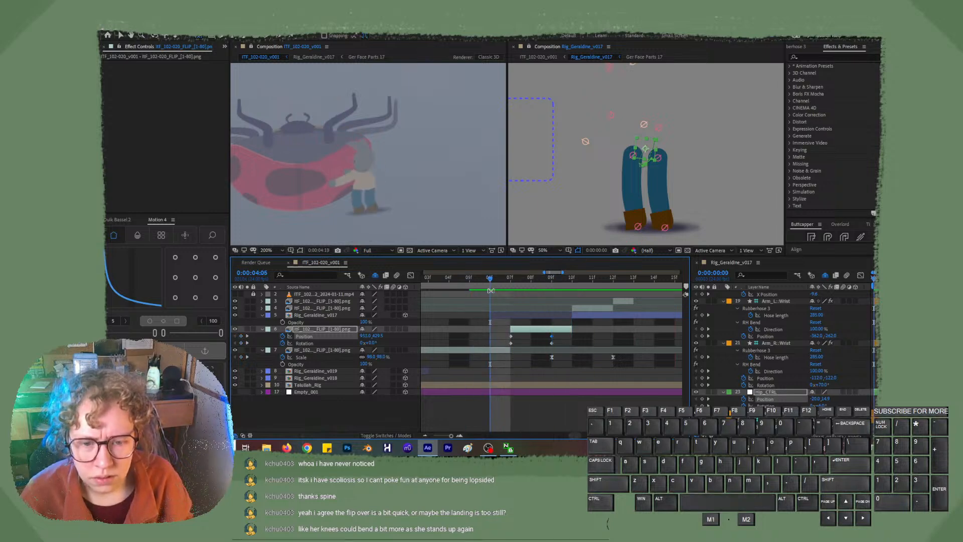
key("space")
Ease the frozen segment's Position and Rotation keyframes with Motion 4 values of 62 and 19, and replay from 0:00:03:22.
left_click_drag(450, 438, 443, 436)
left_click_drag(529, 343, 508, 336)
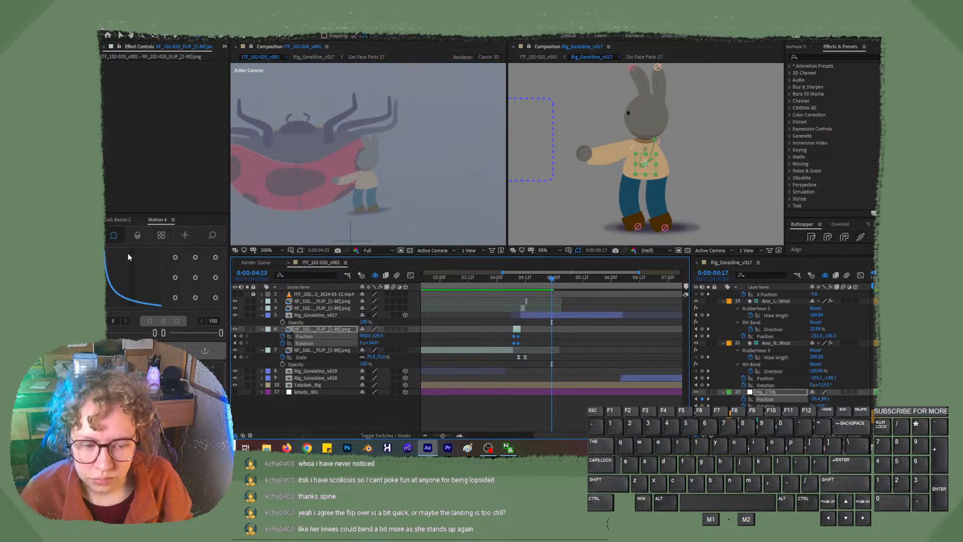
left_click_drag(127, 254, 154, 284)
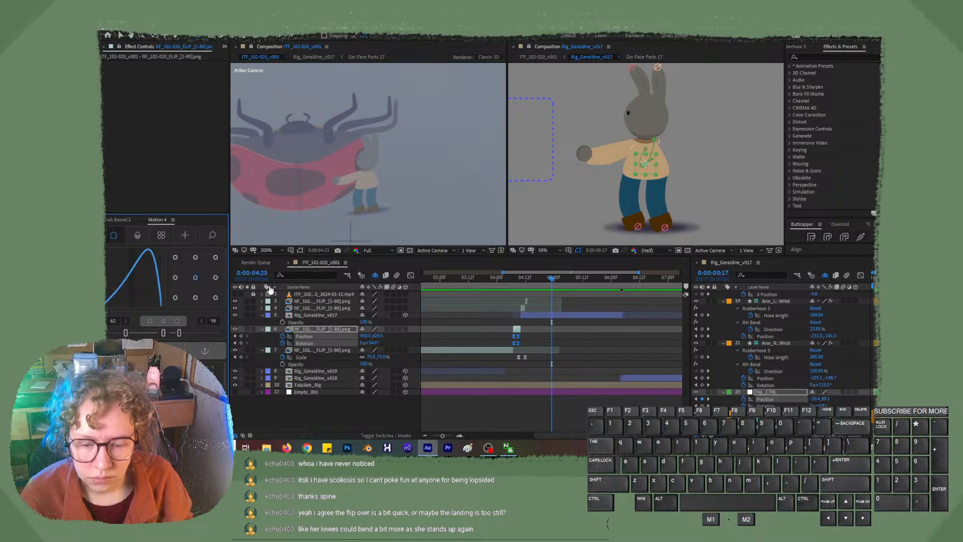
left_click_drag(524, 278, 491, 277)
key("space")
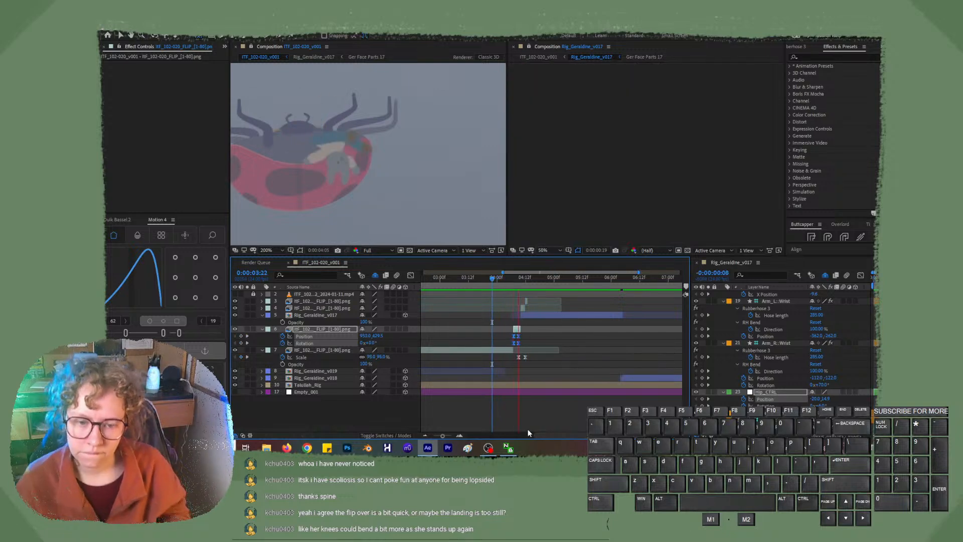
Trim the start of the FLIP segment that follows the frozen segment to 0:00:04:11, shortening it to one frame.
left_click_drag(510, 280, 522, 285)
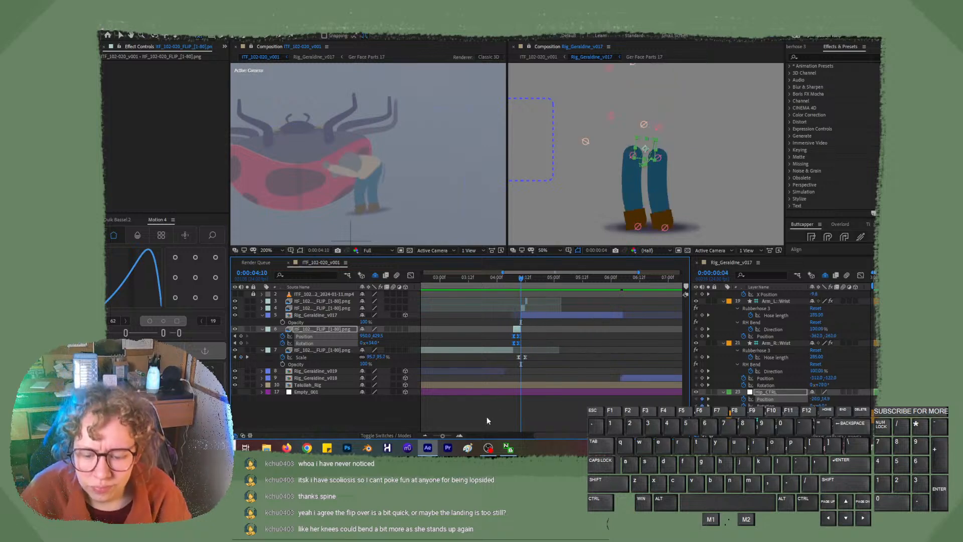
left_click_drag(442, 436, 454, 439)
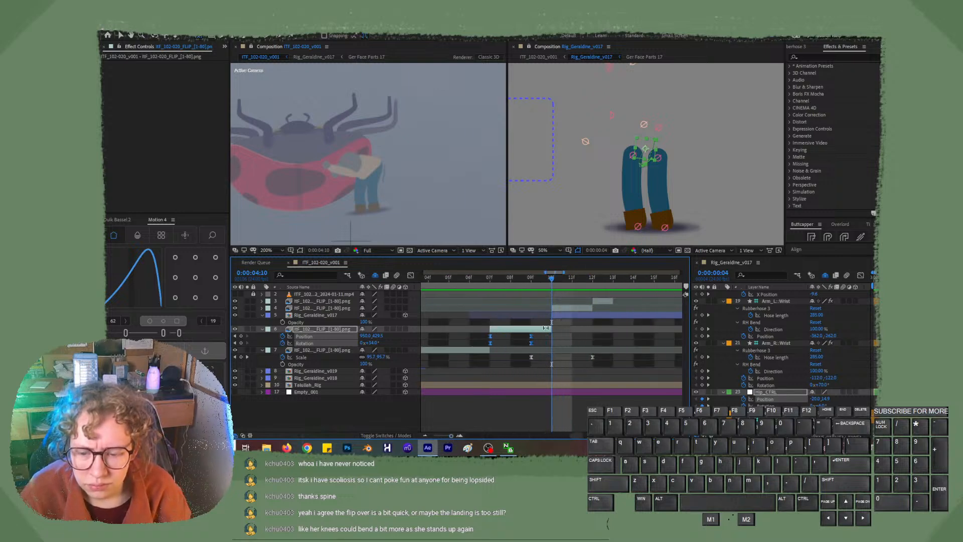
left_click(563, 277)
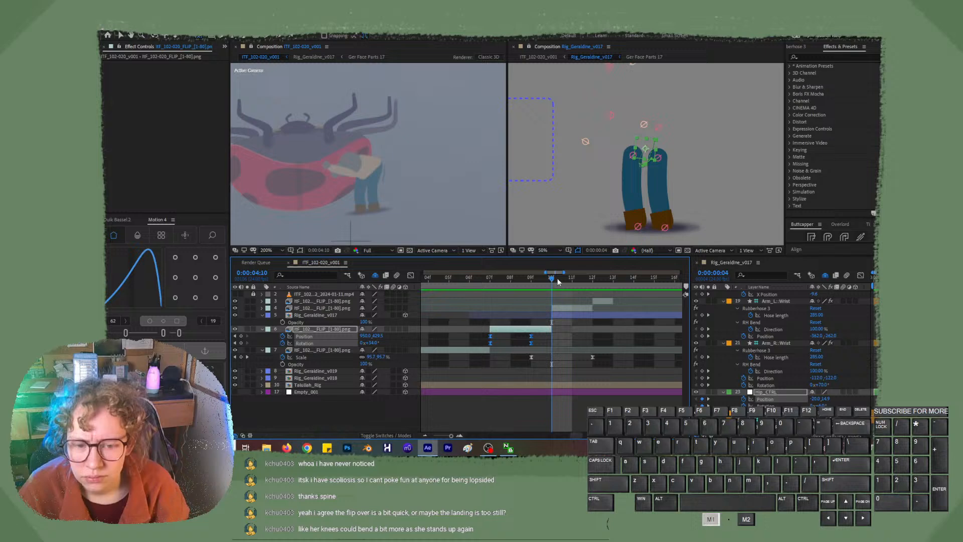
left_click(564, 307)
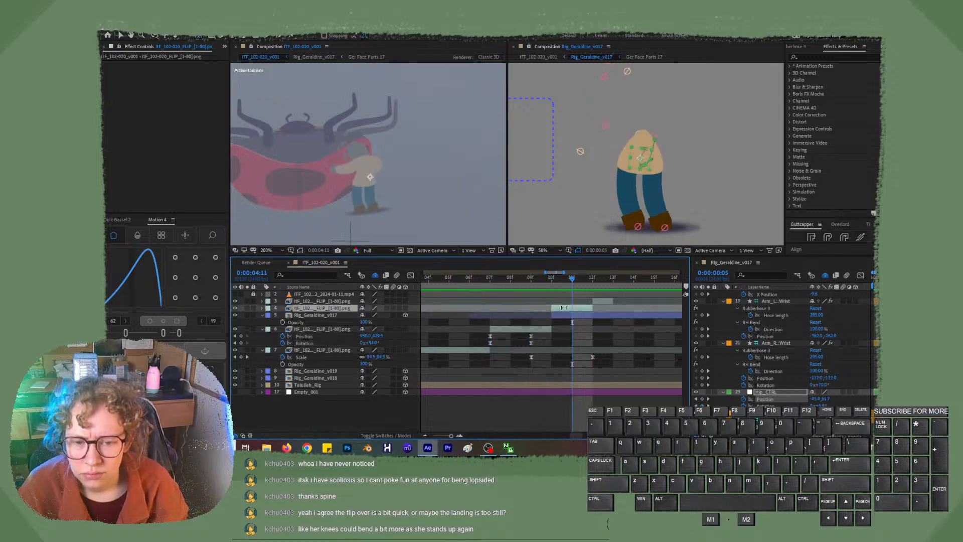
left_click(552, 279)
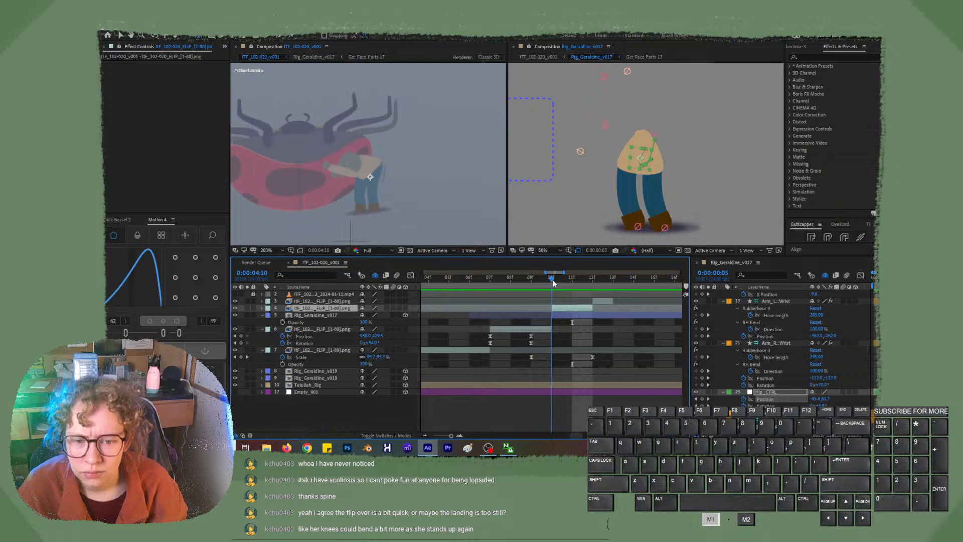
left_click(572, 279)
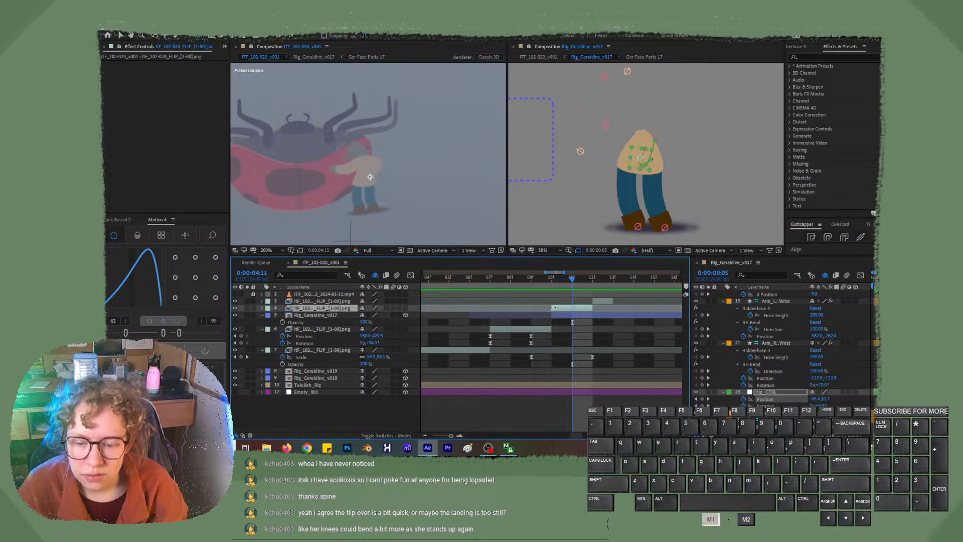
left_click_drag(553, 307, 572, 307)
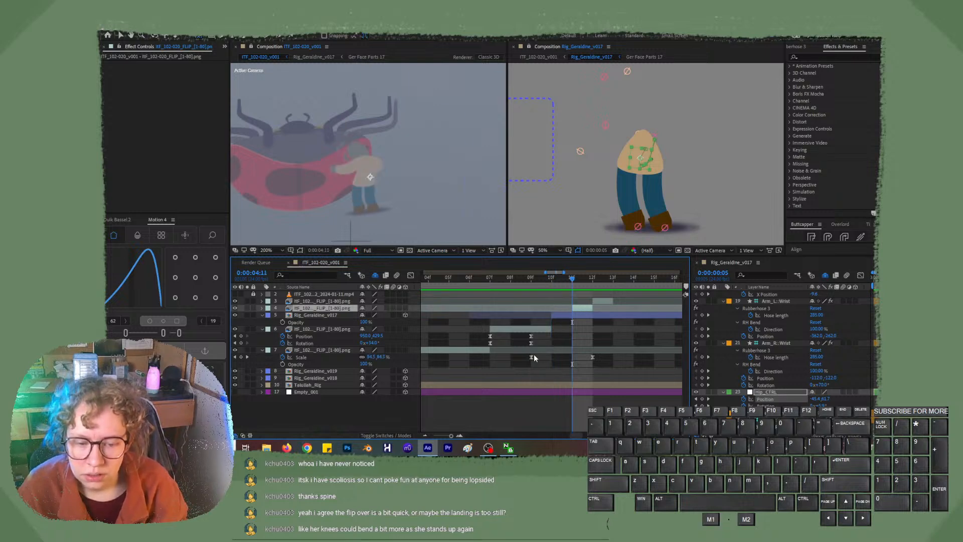
Move the shortened FLIP segment to 0:00:04:10 and the following one to 0:00:04:11, and play the landing from 0:00:04:09.
left_click(122, 35)
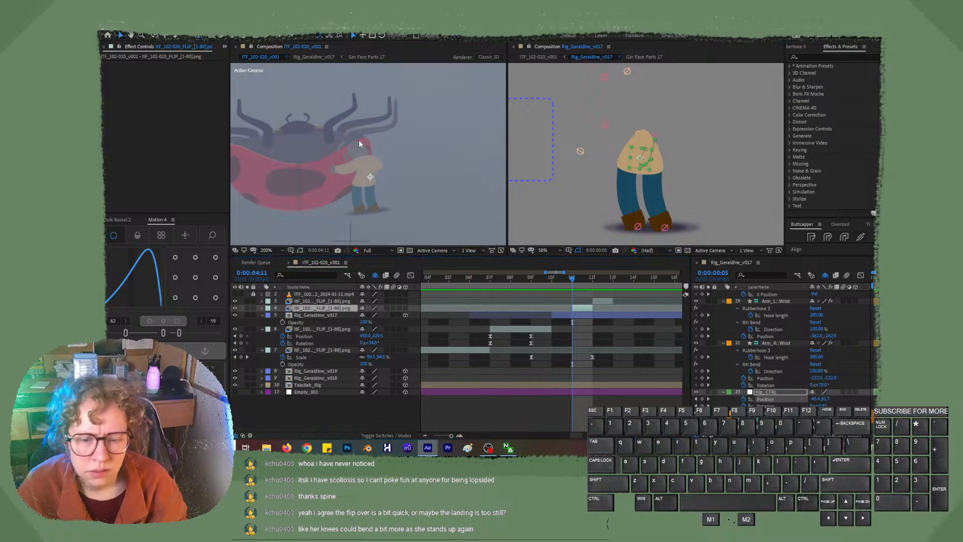
left_click_drag(582, 308, 531, 279)
left_click(598, 301)
key("space")
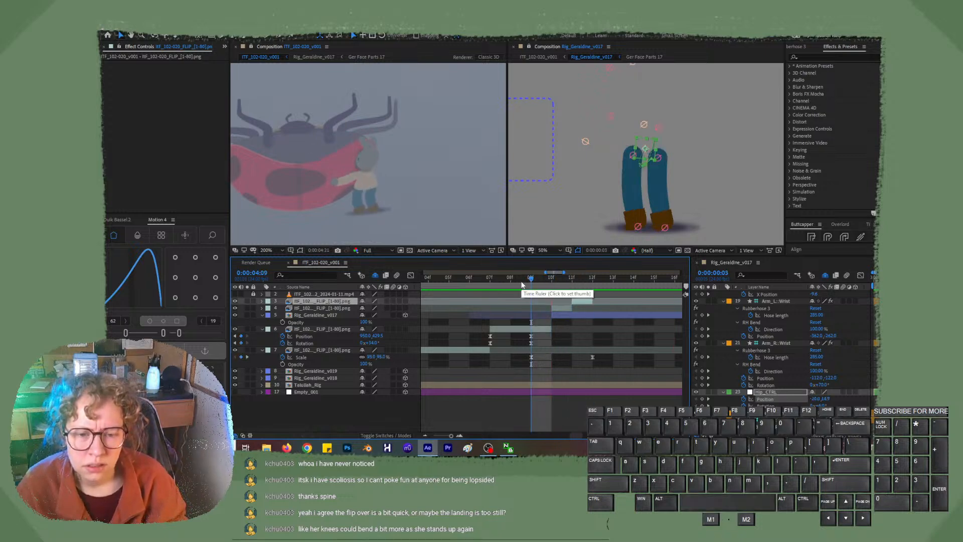
key("space")
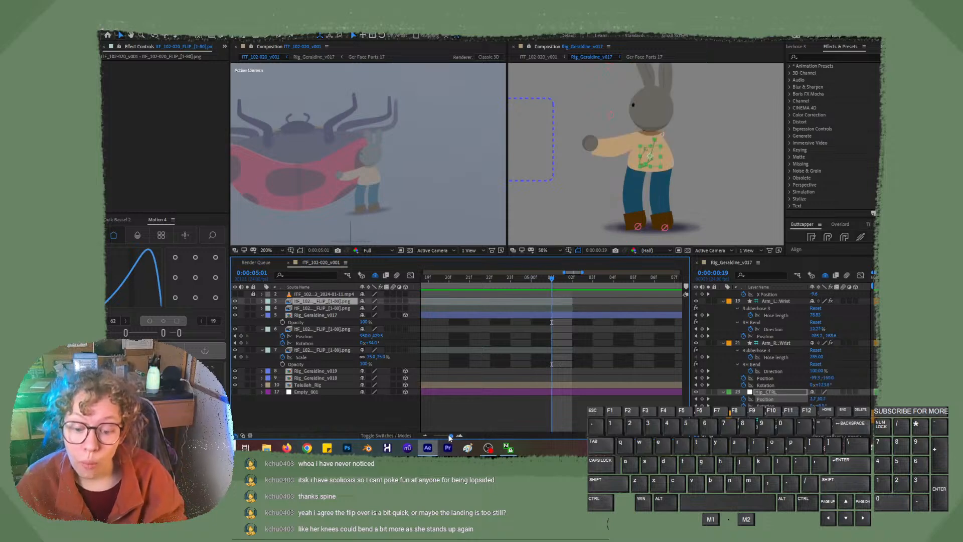
Review the retimed flip and landing by playing from 0:00:03:23 and again from 0:00:03:01.
left_click_drag(449, 438, 443, 437)
left_click_drag(519, 280, 496, 279)
key("space")
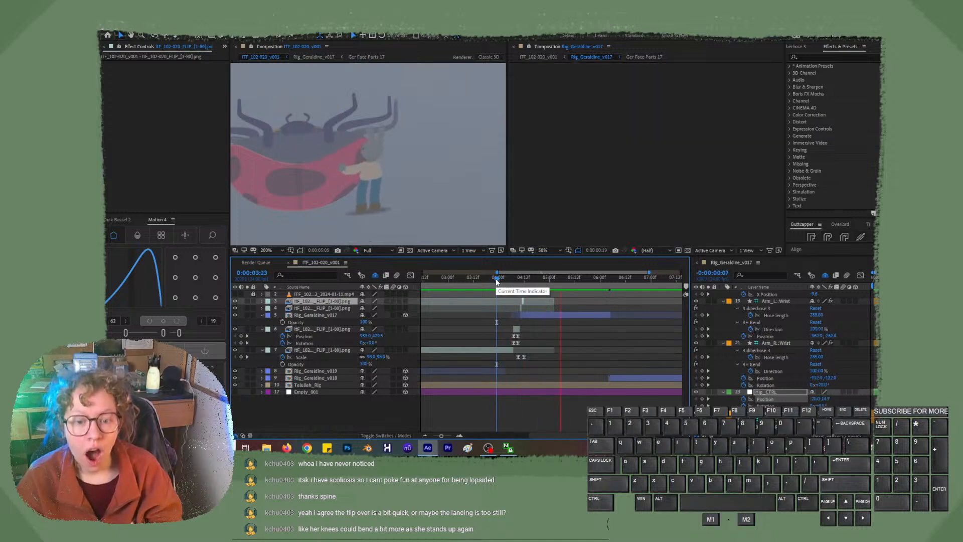
key("space")
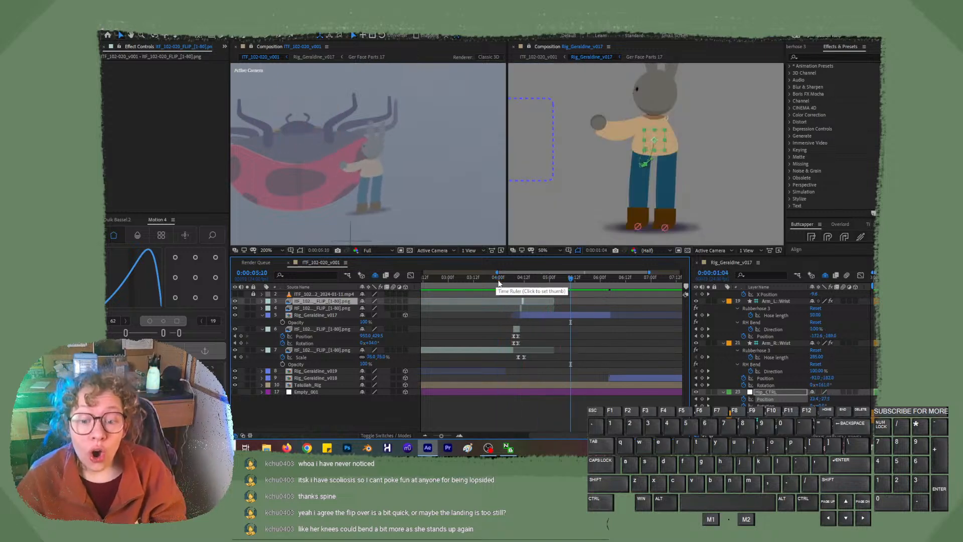
left_click_drag(530, 282, 449, 278)
key("space")
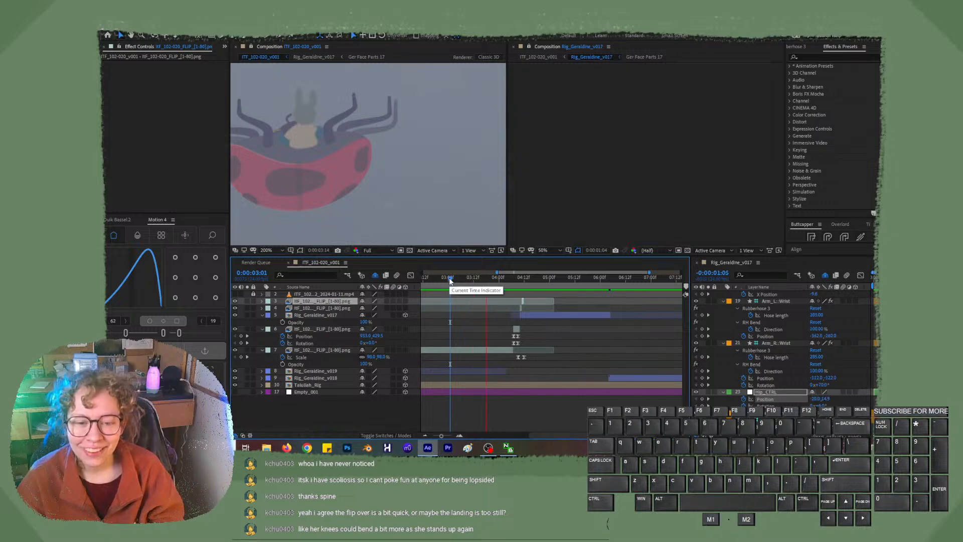
key("space")
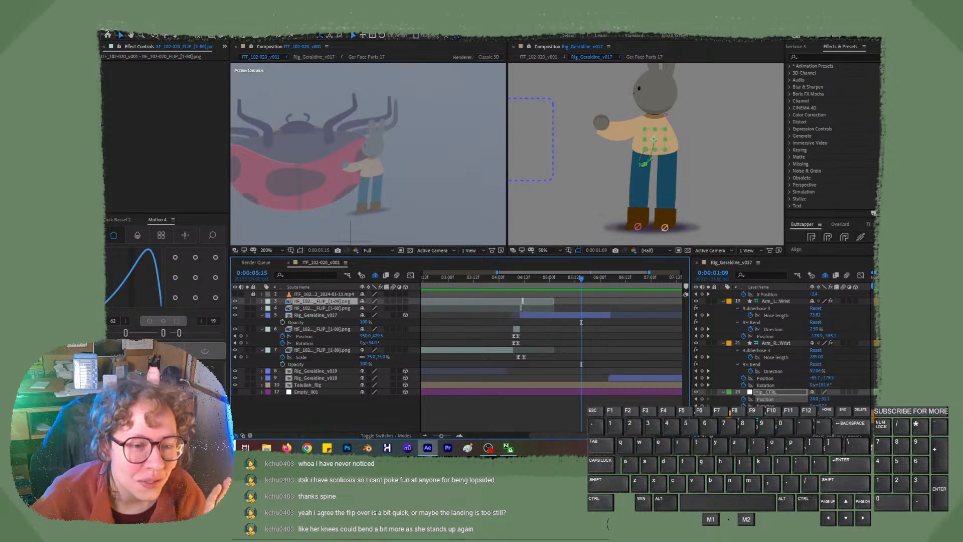
Save the project as a new version named ITF_ANIM_102-020_v004.
left_click(104, 25)
mouse_move(143, 110)
left_click(252, 107)
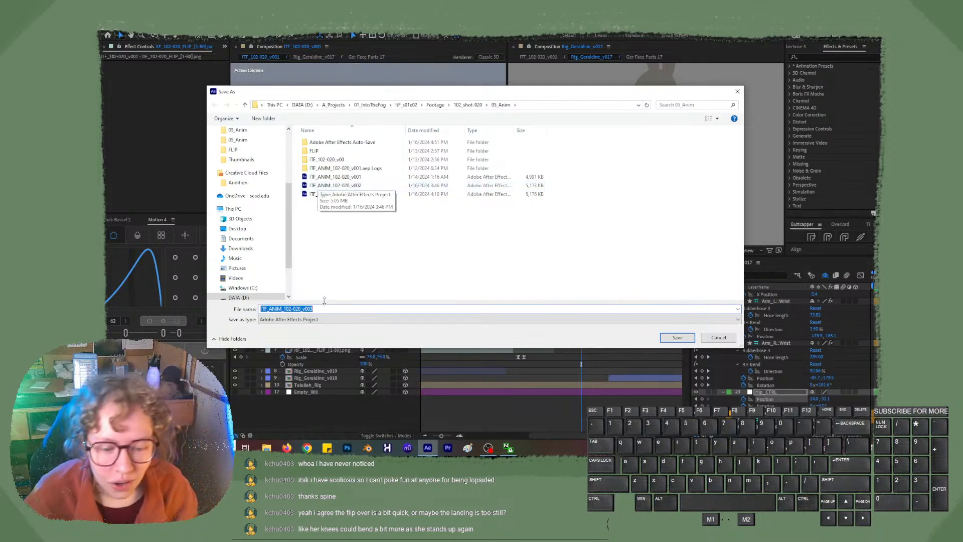
key("Right")
key("BackSpace")
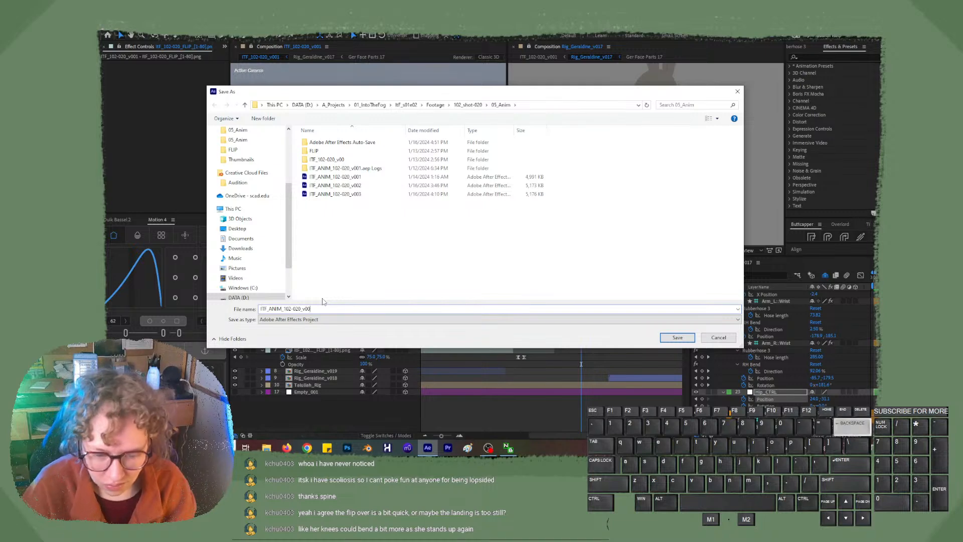
type("4")
key("Return")
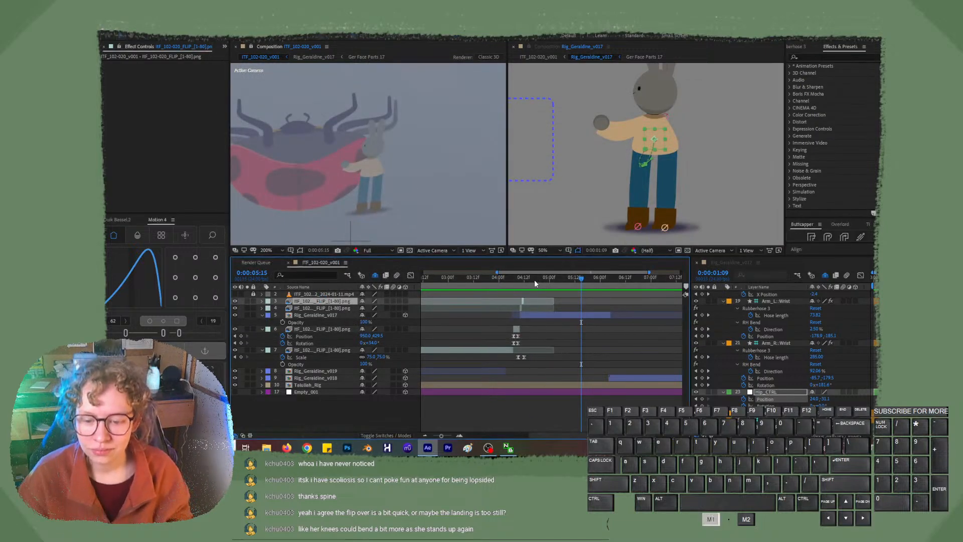
Replay the flip from 0:00:04:00 and 0:00:03:10, and inspect the upside-down pose at 0:00:04:04.
left_click_drag(507, 281, 499, 284)
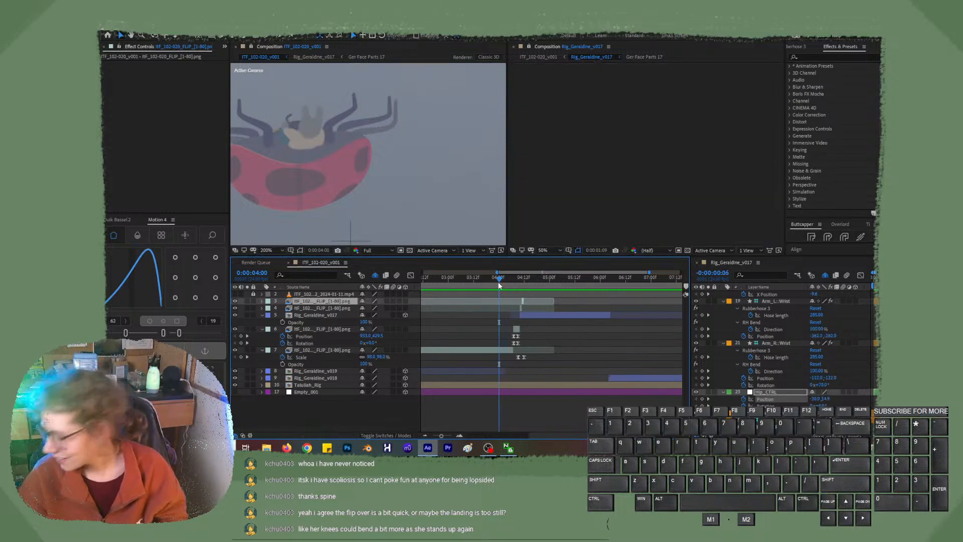
key("space")
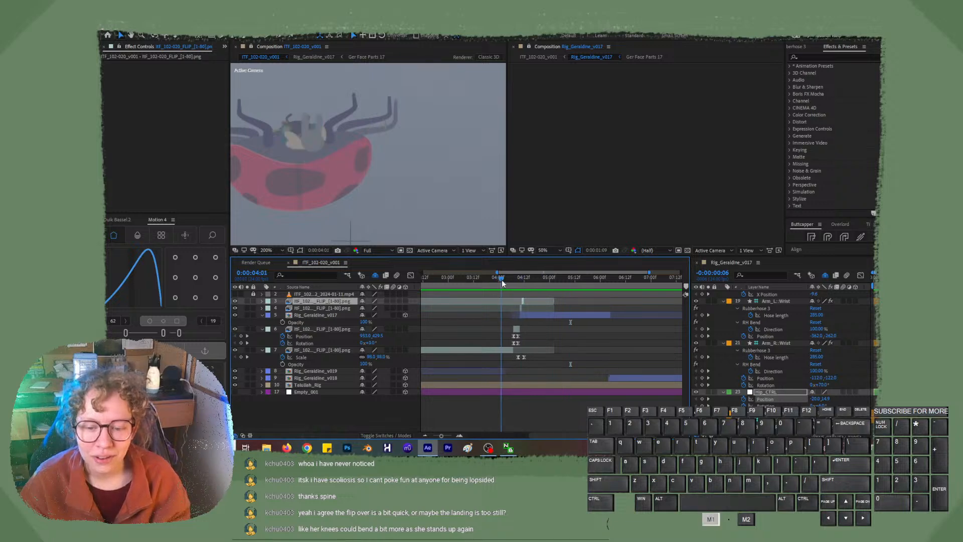
left_click_drag(501, 279, 468, 279)
key("space")
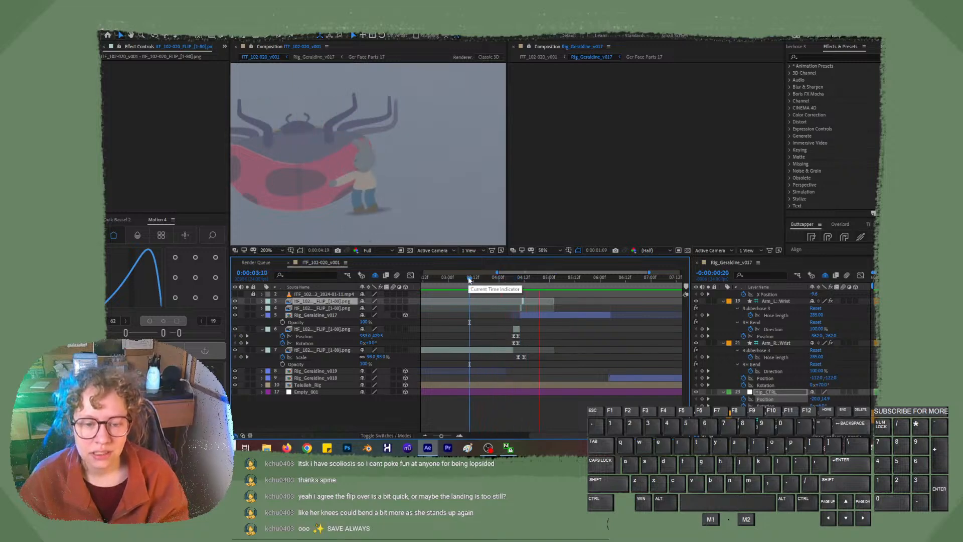
key("space")
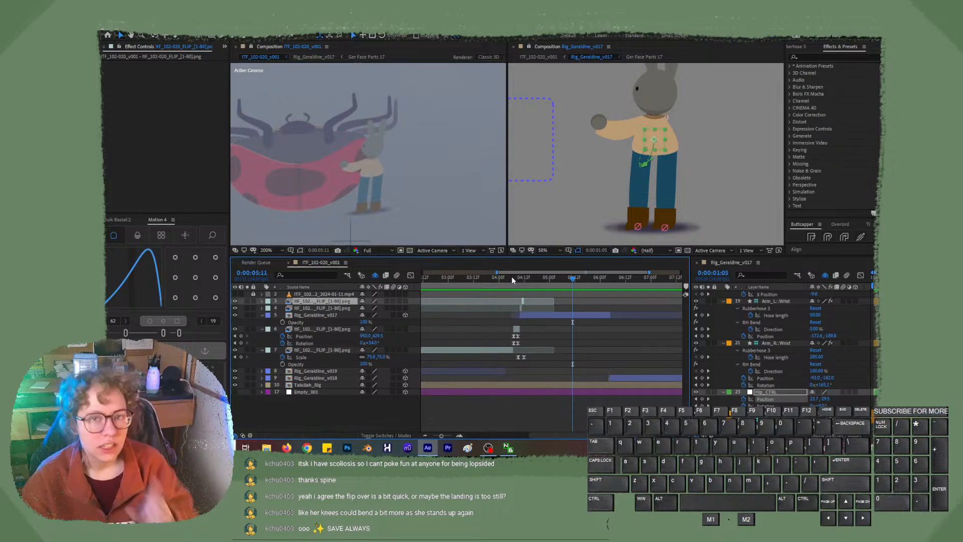
left_click_drag(520, 277, 507, 277)
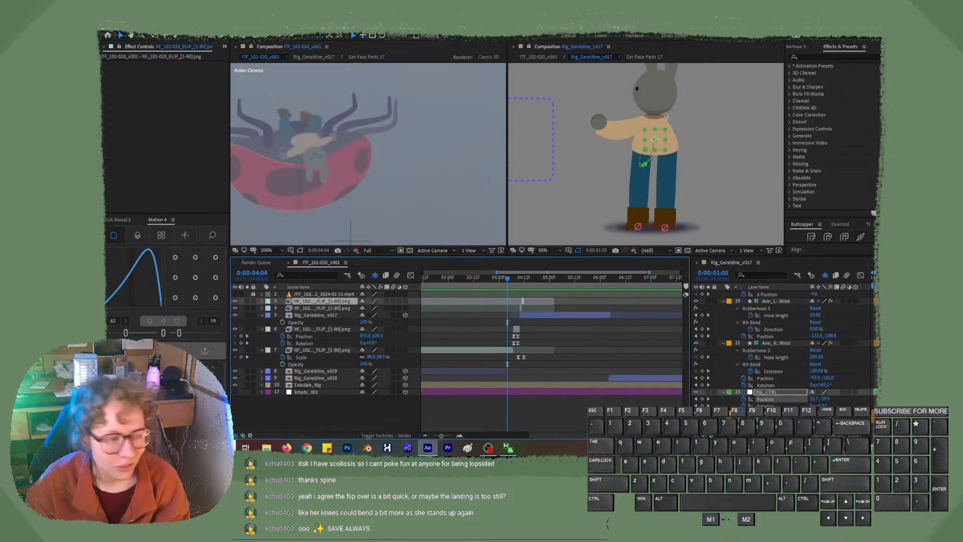
left_click(287, 447)
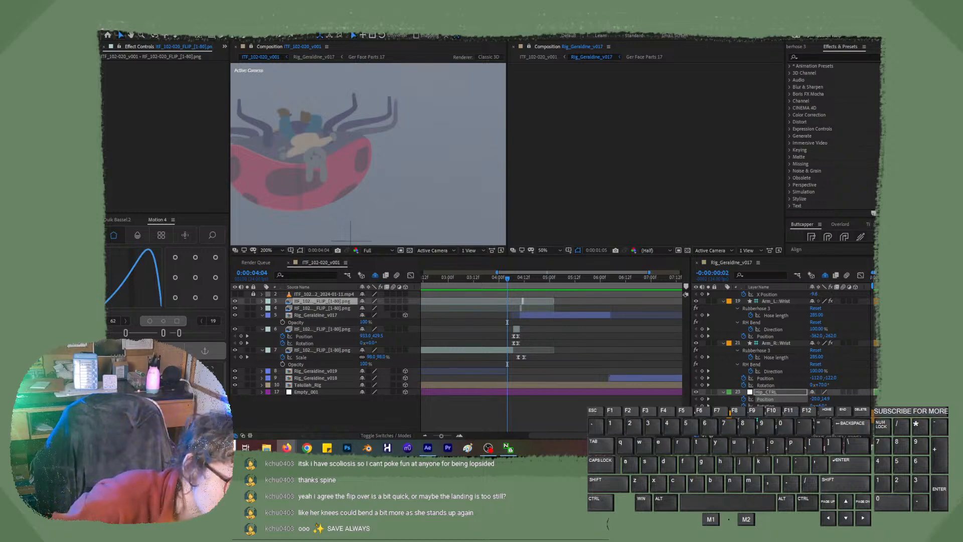
key("shift")
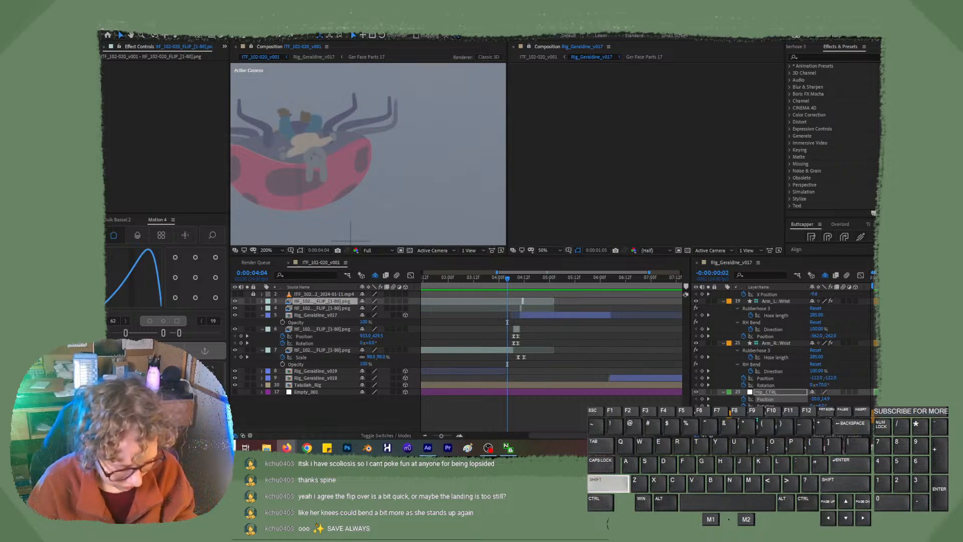
key("shift+c")
key("shift+t")
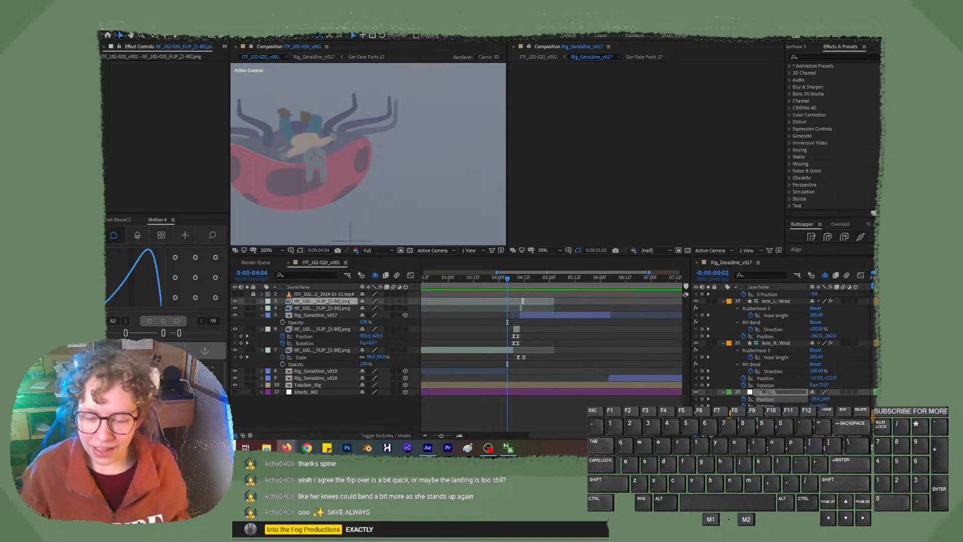
Play the shot from its beginning to check the flip within the full scene.
scroll(525, 173, "down", 3)
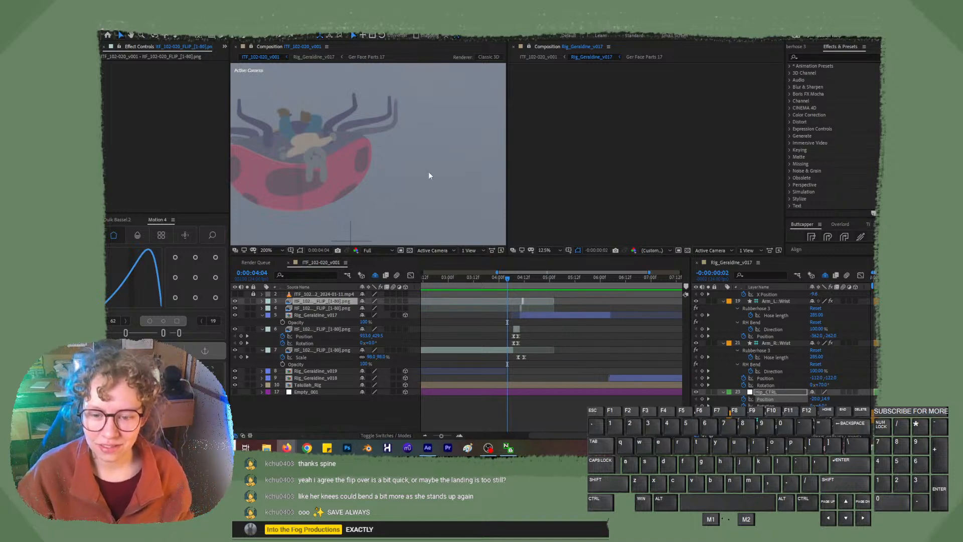
scroll(429, 175, "down", 1)
left_click_drag(512, 282, 419, 293)
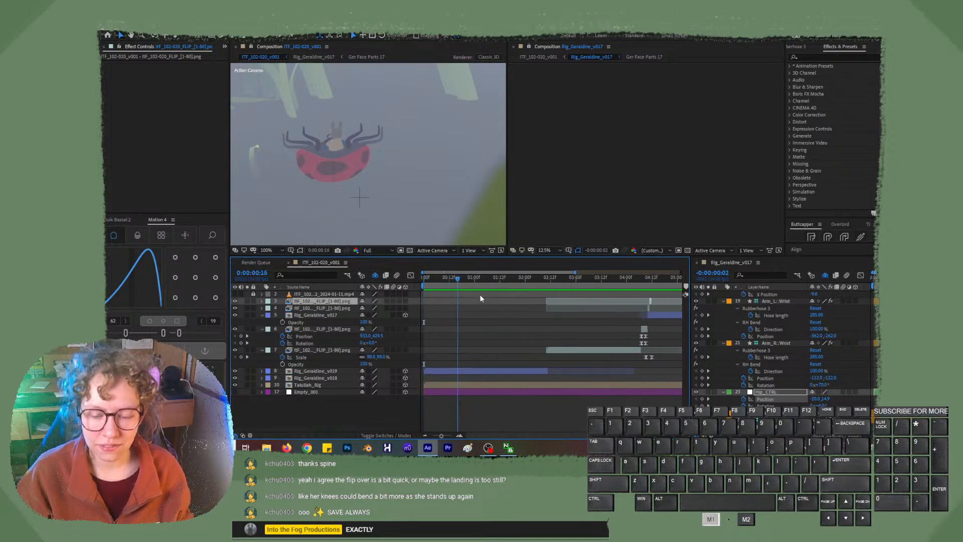
left_click_drag(480, 298, 425, 293)
key("space")
key("space")
key("space")
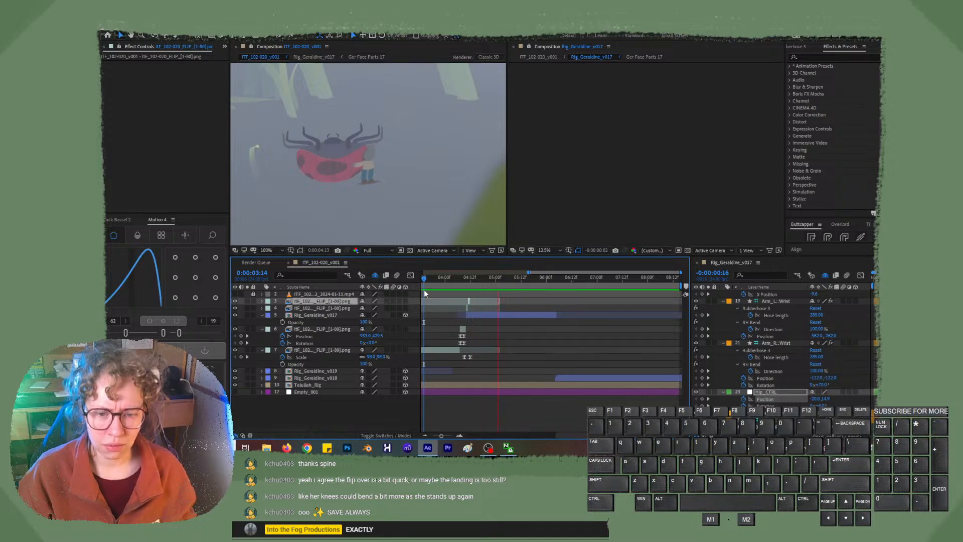
Check the flip and landing again in playback from 0:00:03:23, 0:00:03:17 and 0:00:01:14.
mouse_move(456, 279)
left_mouse_down()
mouse_move(437, 278)
mouse_move(499, 286)
mouse_move(444, 291)
left_mouse_up()
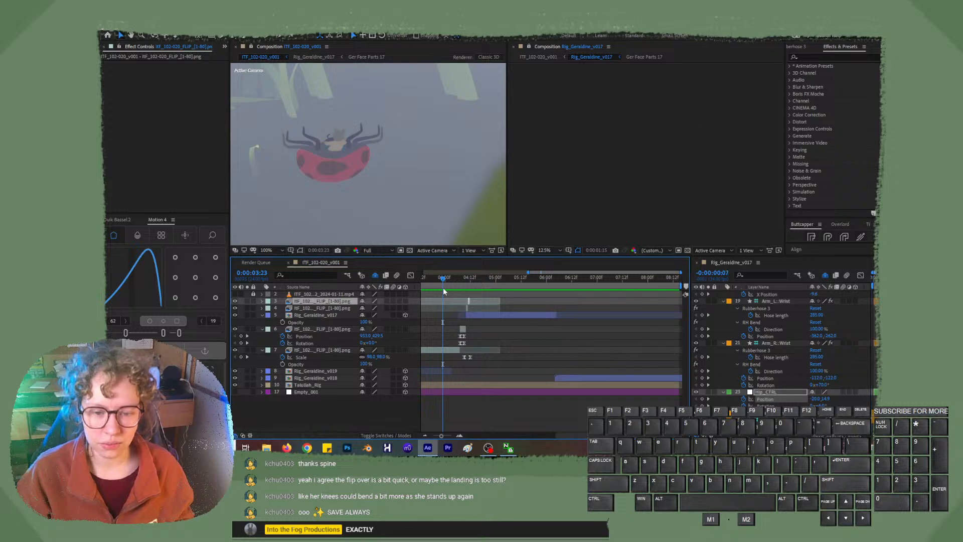
key("space")
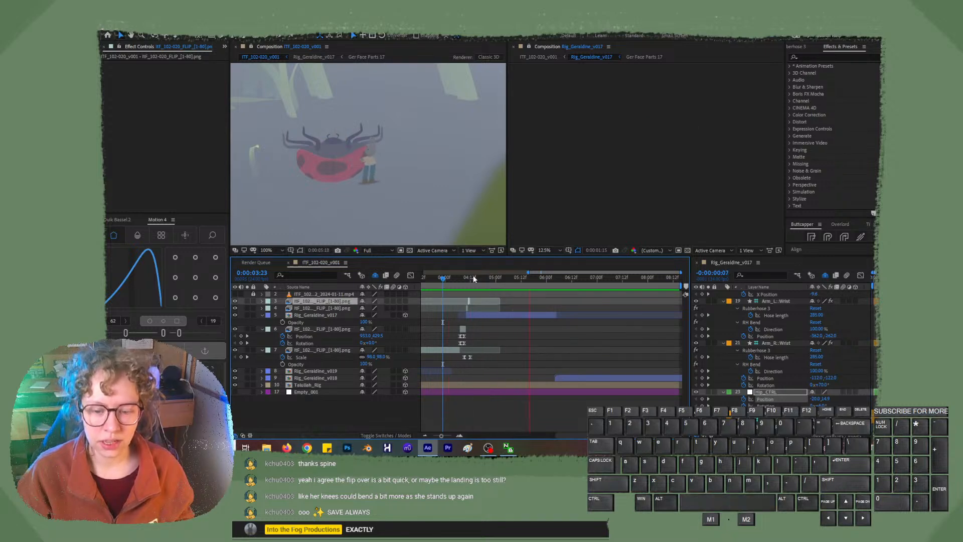
left_click(429, 281)
key("space")
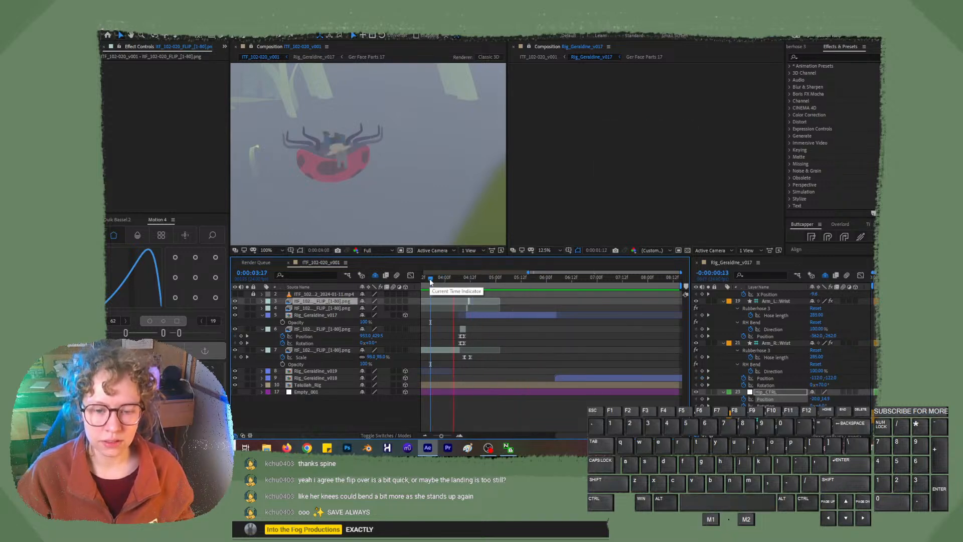
left_click_drag(429, 282, 457, 285)
left_click_drag(442, 436, 435, 435)
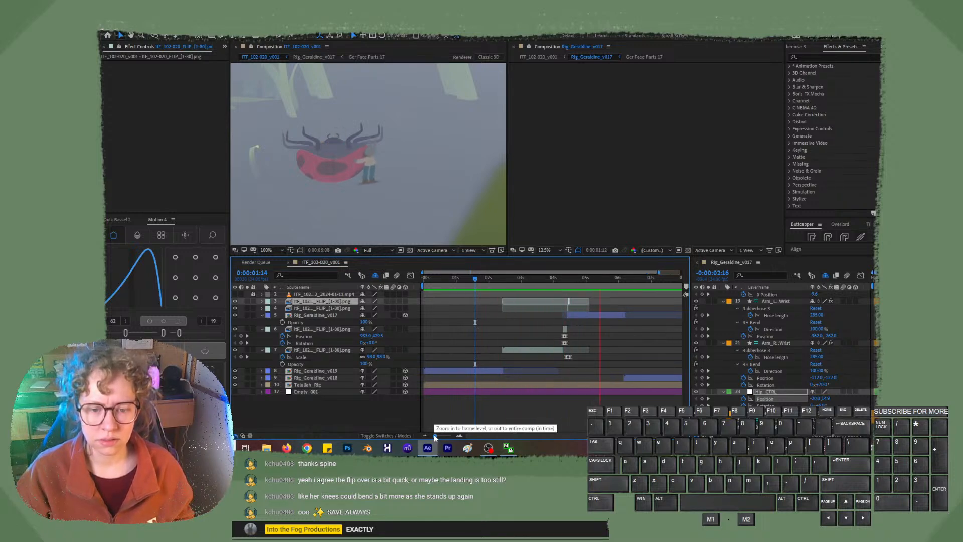
key("space")
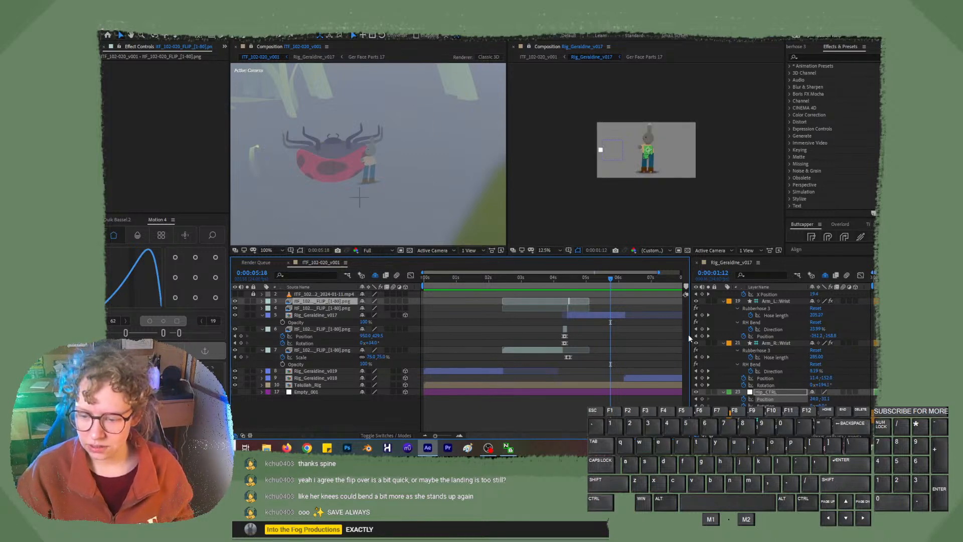
Widen the Rig_Geraldine_v017 timeline and hide the layer switches columns in the ITF_102-020_v001 timeline.
left_click_drag(690, 333, 576, 342)
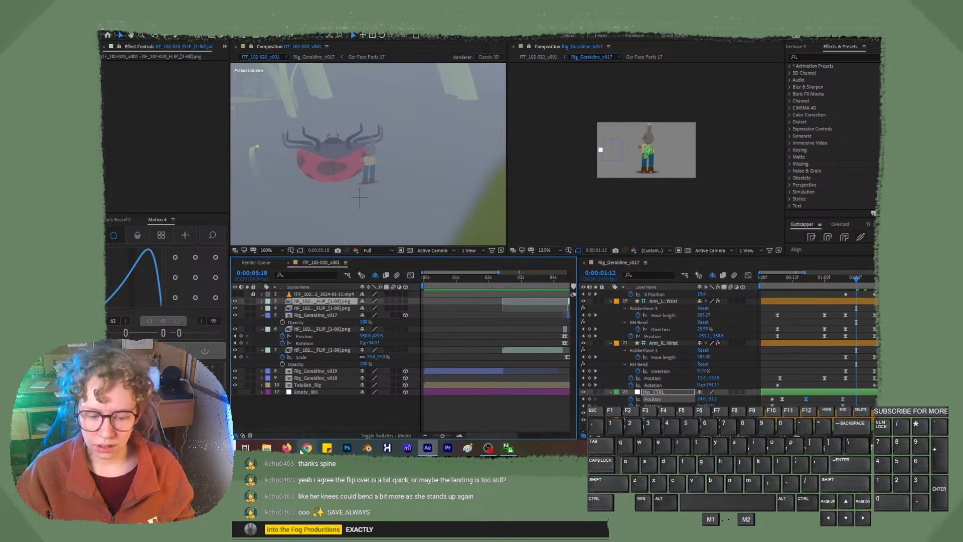
left_click(235, 437)
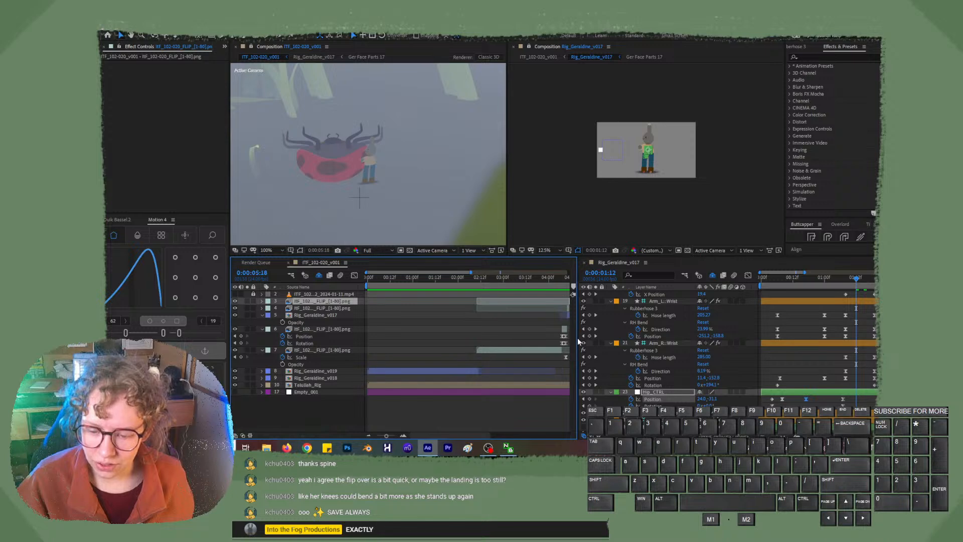
Widen the Rig_Geraldine_v017 timeline, zoom into the flip in ITF_102-020_v001, and play it from 0:00:04:03, 0:00:03:23 and 0:00:04:00.
left_click_drag(577, 339, 526, 336)
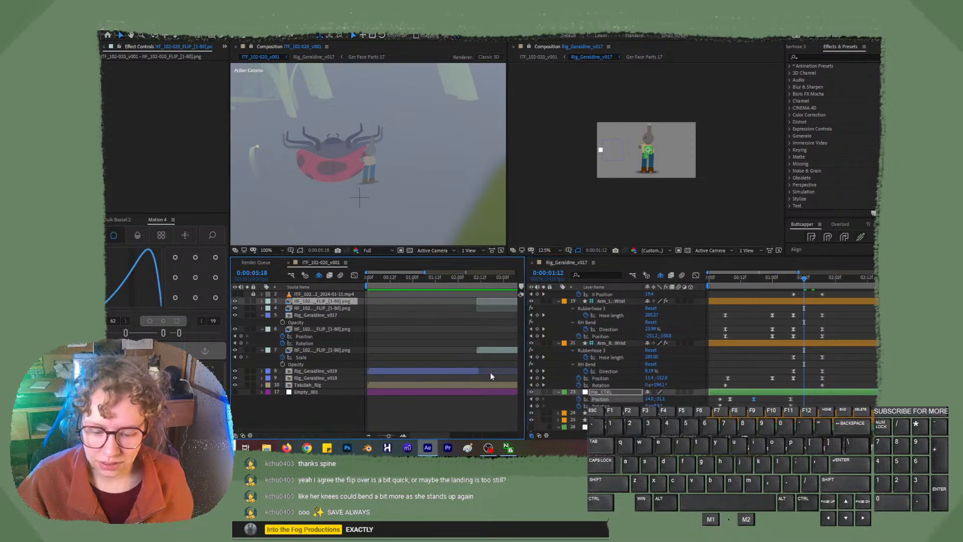
left_click_drag(429, 435, 468, 435)
mouse_move(426, 277)
left_mouse_down()
mouse_move(444, 276)
mouse_move(417, 281)
left_mouse_up()
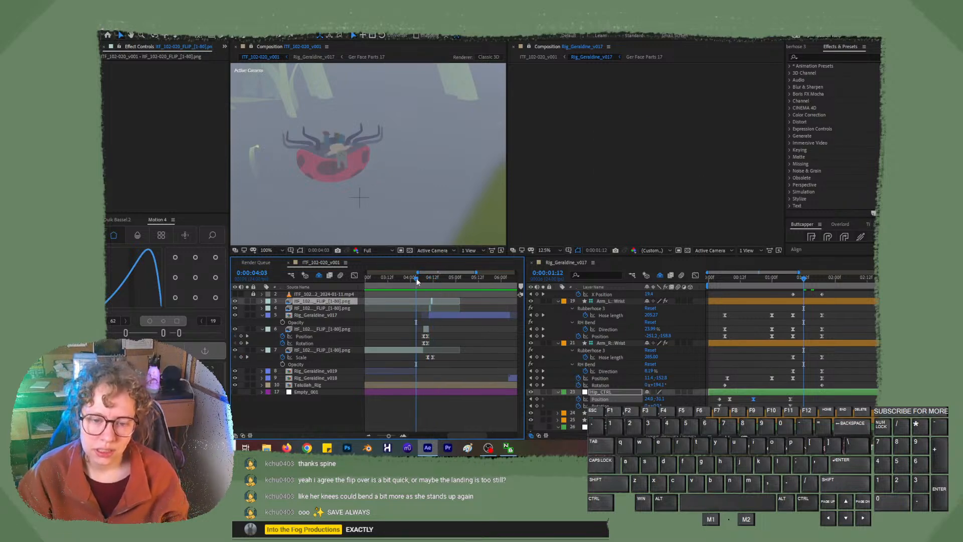
key("space")
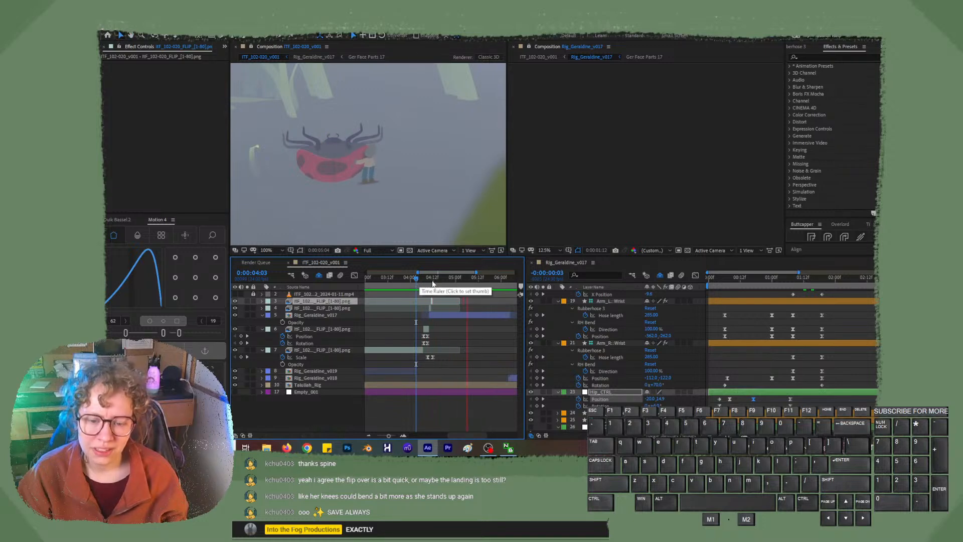
key("space")
left_click_drag(477, 285, 407, 287)
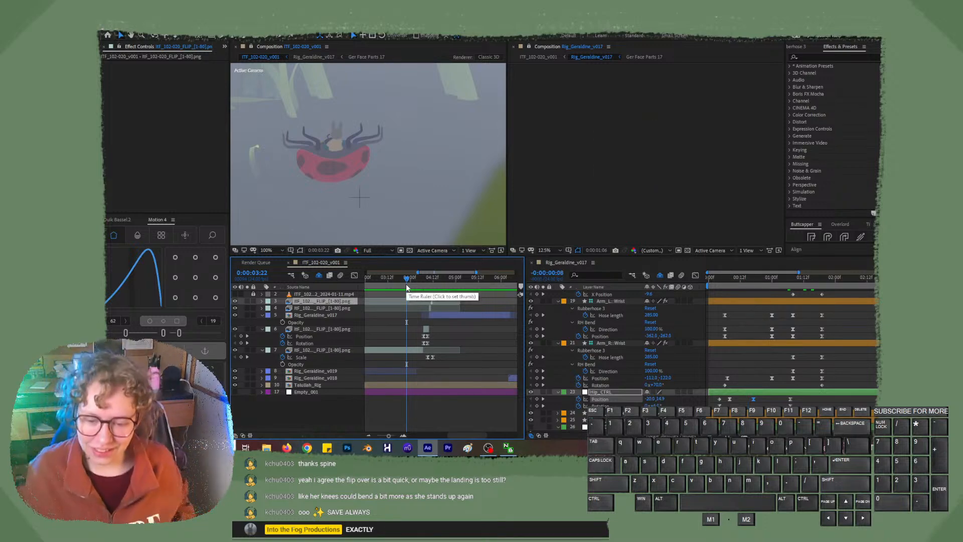
mouse_move(406, 286)
left_mouse_down()
mouse_move(439, 284)
mouse_move(408, 288)
left_mouse_up()
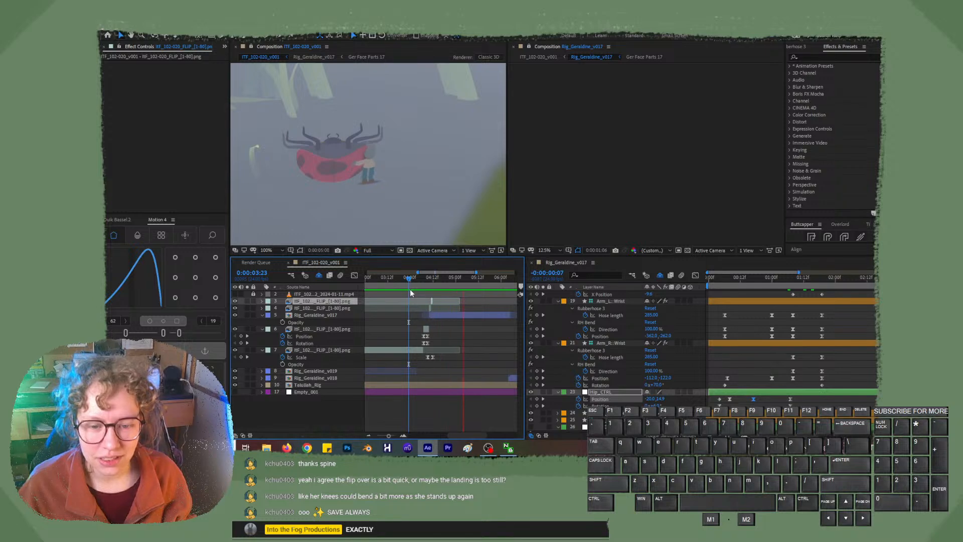
left_click(411, 279)
key("space")
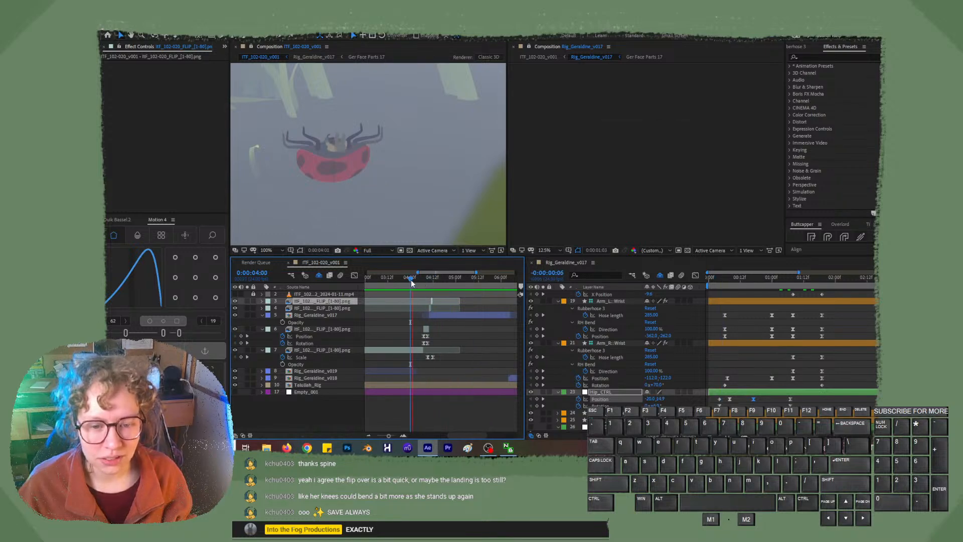
key("space")
Zoom the ITF_102-020_v001 timeline out and play the shot from its first frame, 0:00:02:01 and 0:00:02:19.
left_click_drag(417, 279, 354, 295)
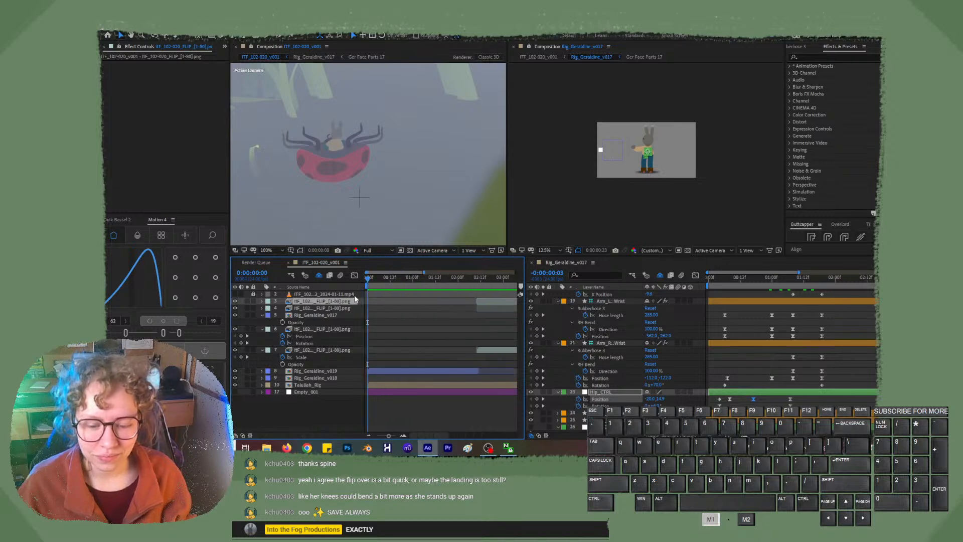
left_click_drag(388, 436, 380, 440)
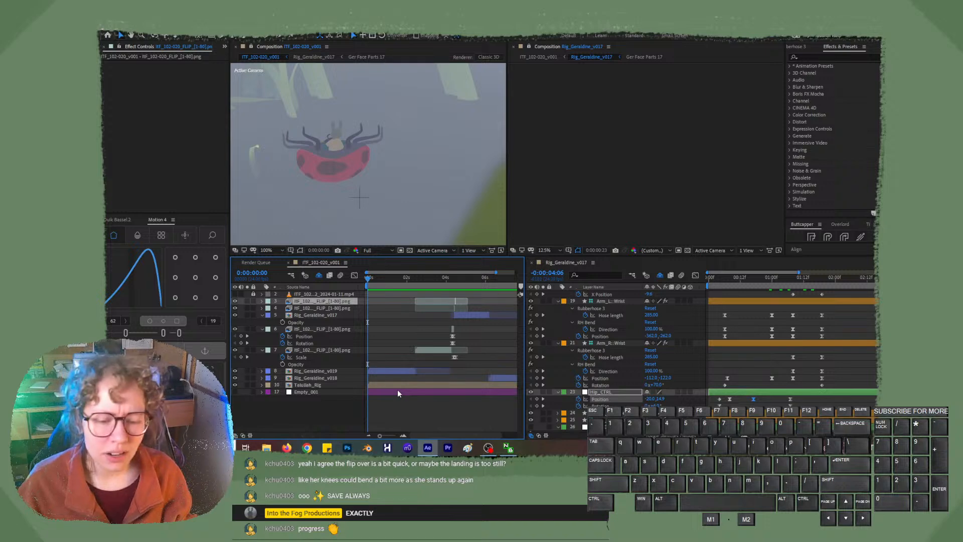
key("space")
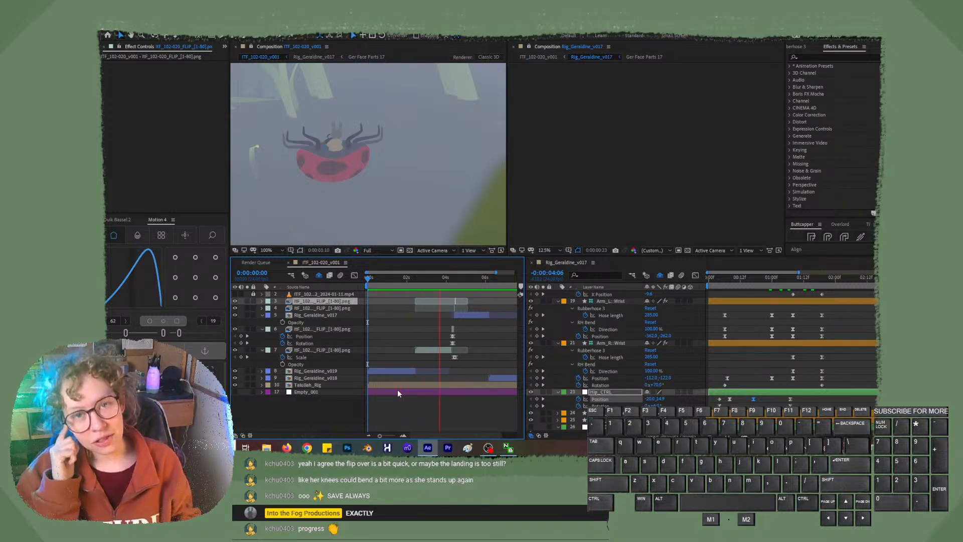
key("space")
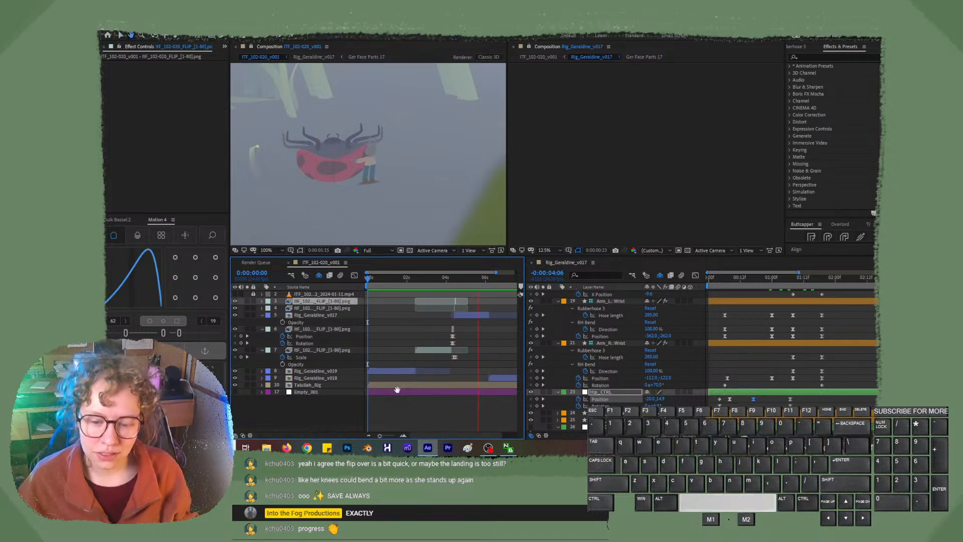
left_click_drag(462, 277, 408, 284)
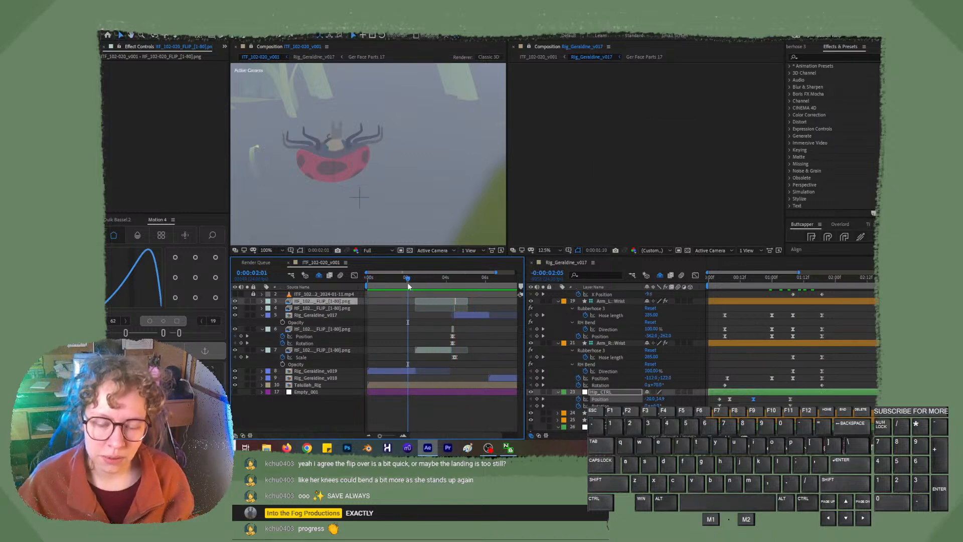
key("space")
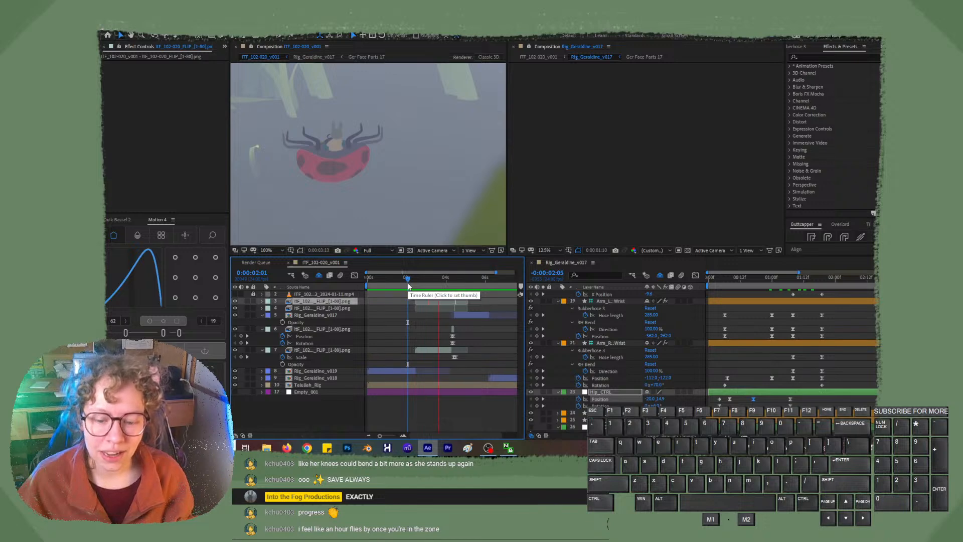
key("space")
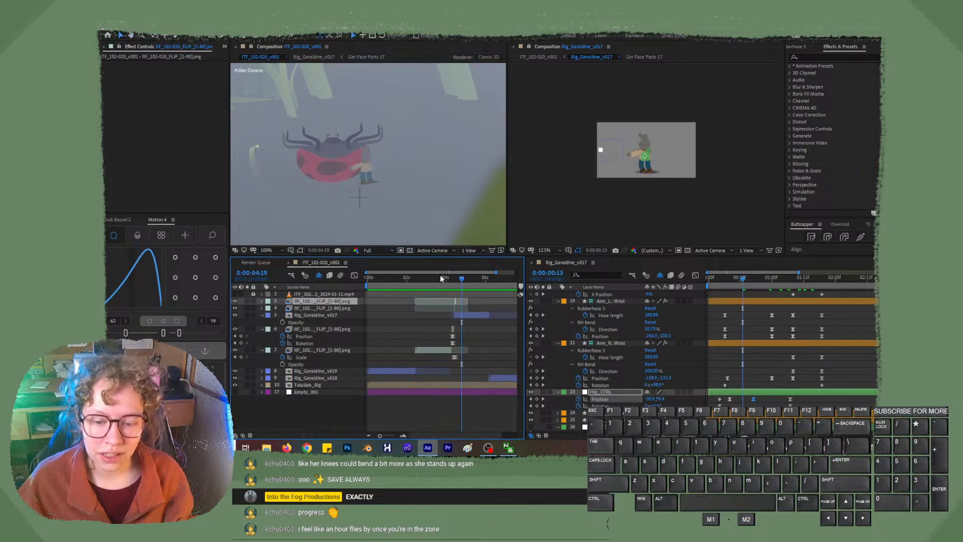
left_click_drag(441, 279, 423, 282)
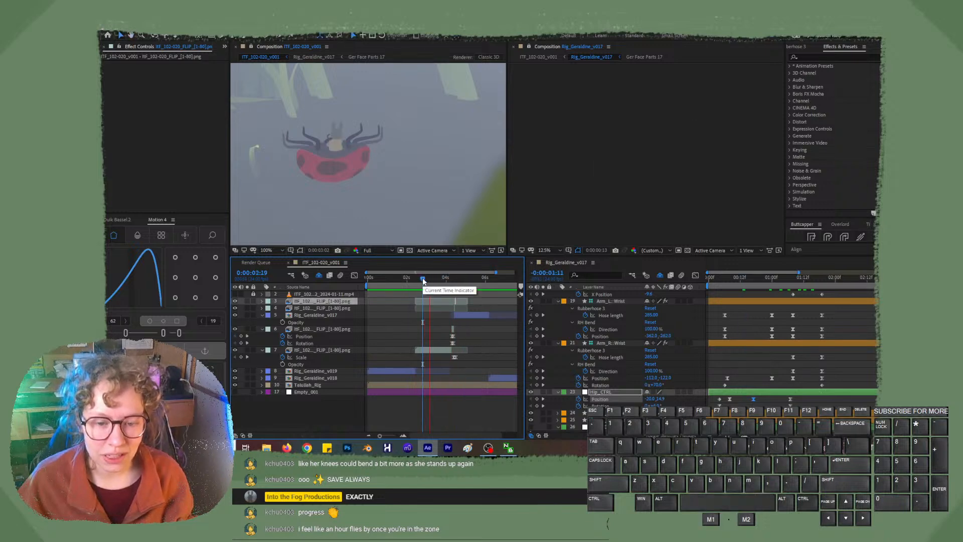
key("space")
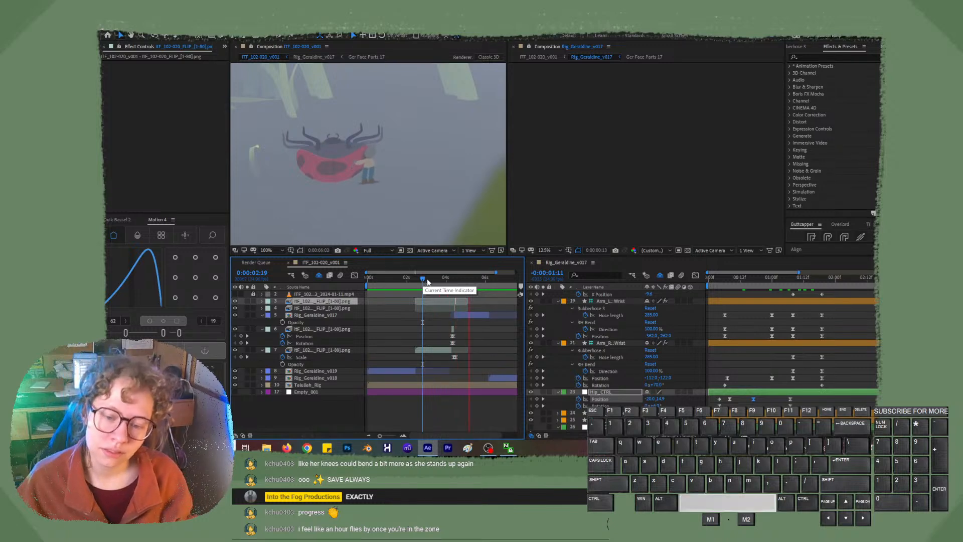
Review the flip and landing in repeated playback from 0:00:03:02, 0:00:03:01, 0:00:03:03 and 0:00:02:18.
left_click_drag(423, 282, 429, 281)
key("space")
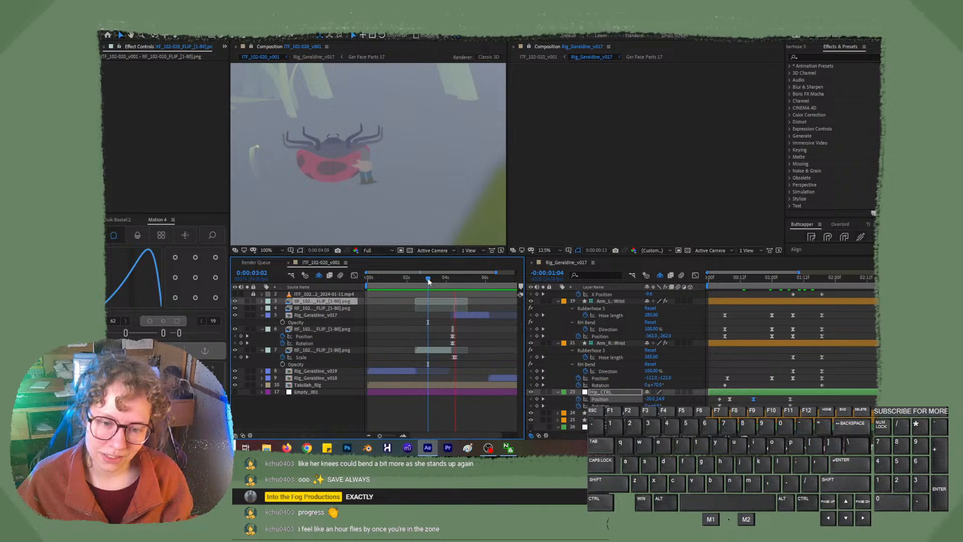
left_click(427, 279)
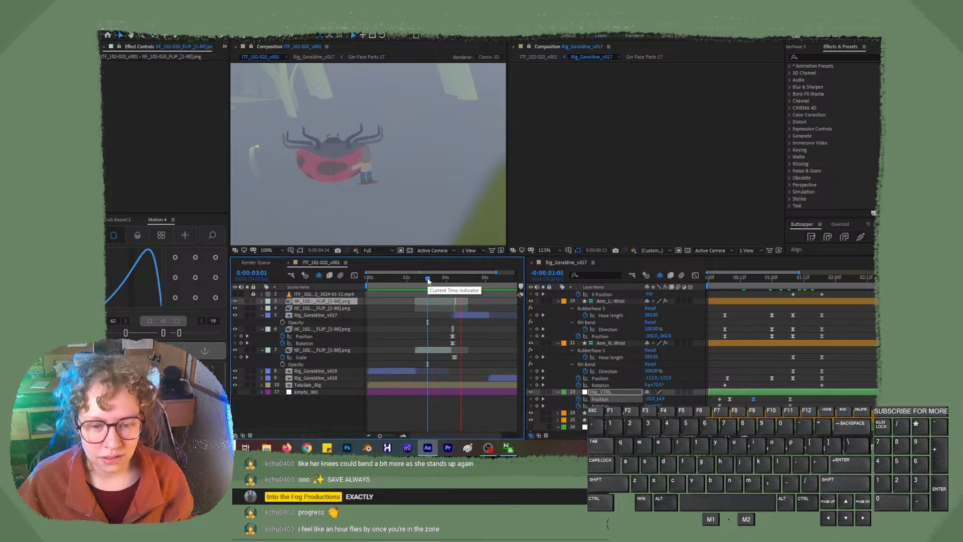
key("space")
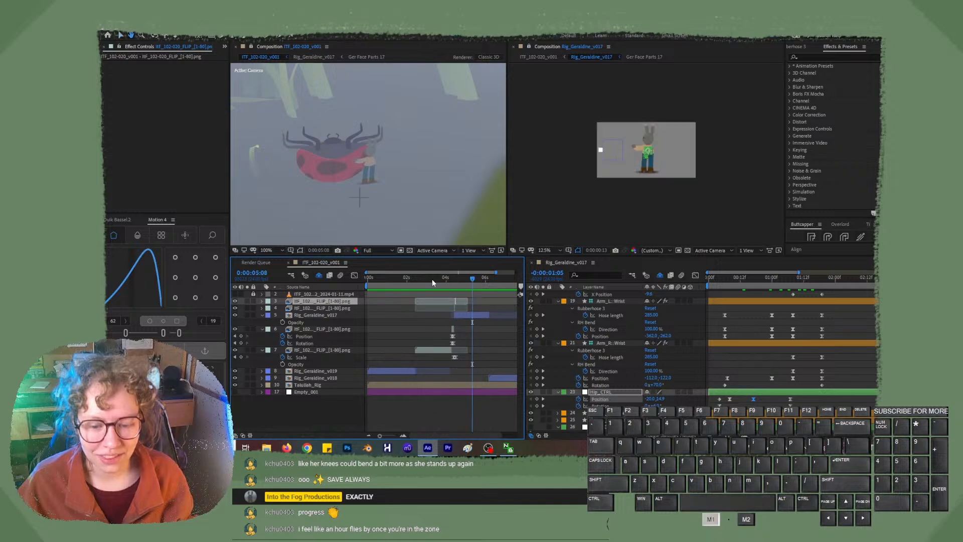
left_click(432, 279)
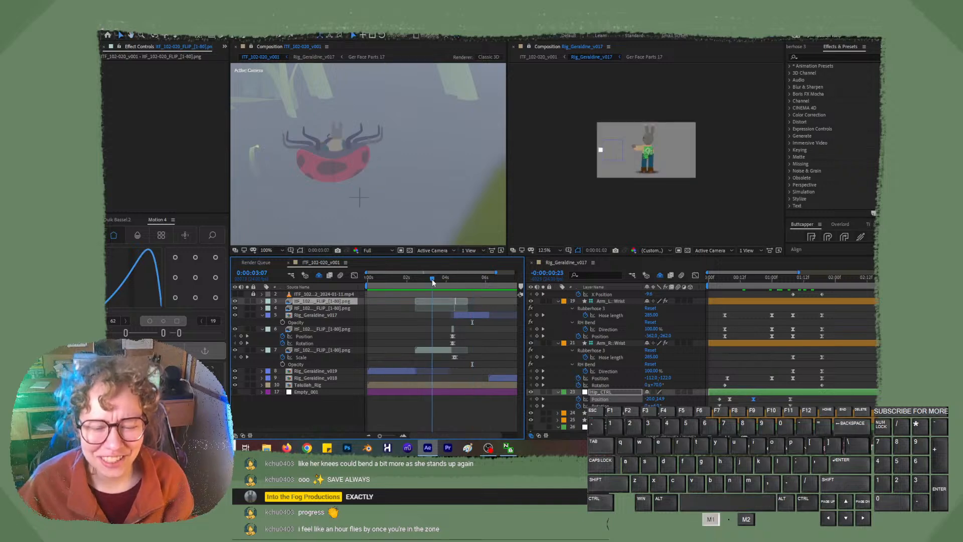
left_click(425, 280)
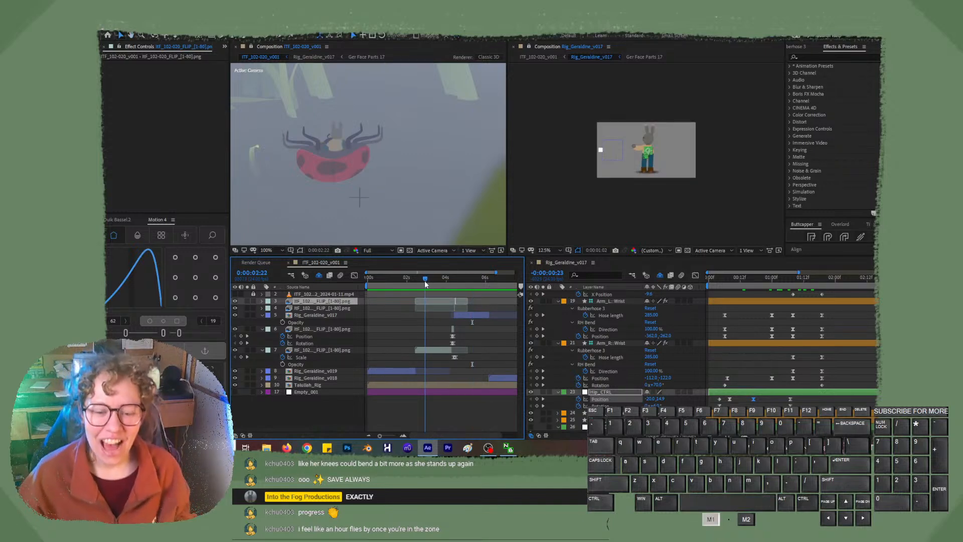
mouse_move(425, 280)
left_mouse_down()
mouse_move(457, 285)
mouse_move(442, 286)
left_mouse_up()
key("space")
key("space")
mouse_move(447, 282)
left_mouse_down()
mouse_move(460, 284)
mouse_move(429, 286)
left_mouse_up()
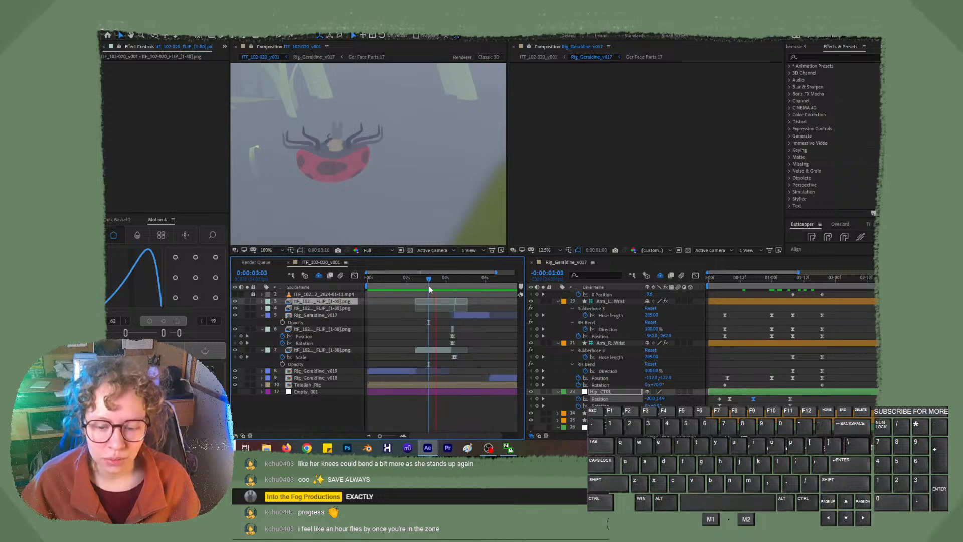
key("space")
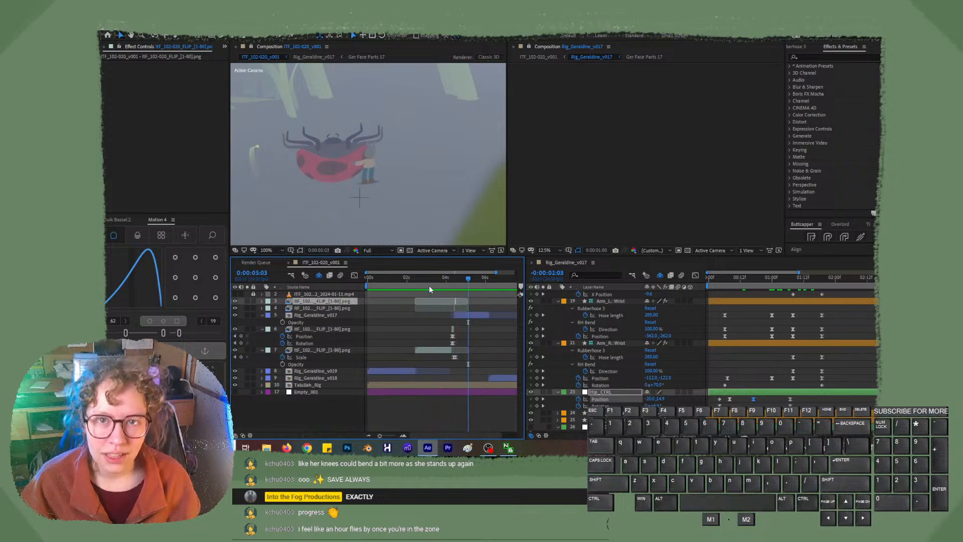
left_click_drag(430, 284, 421, 282)
key("space")
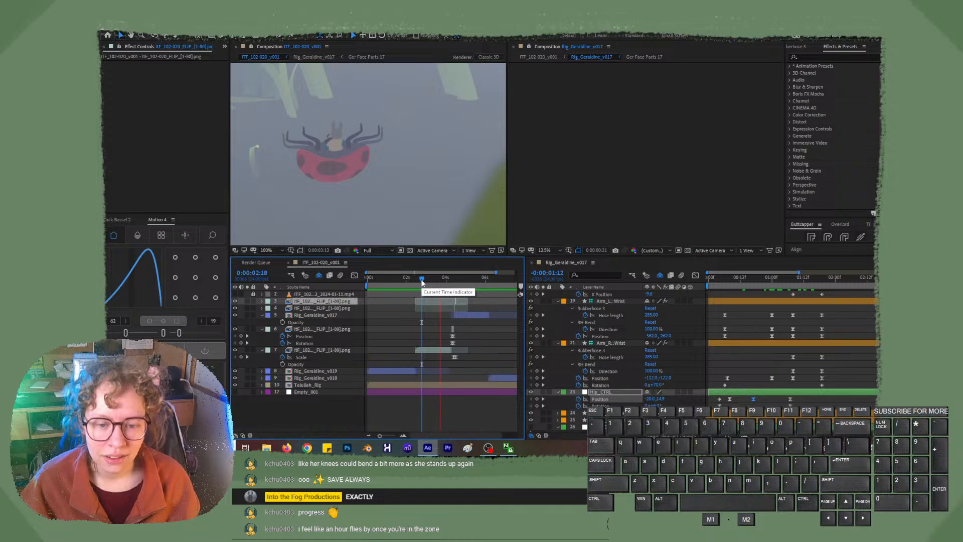
key("space")
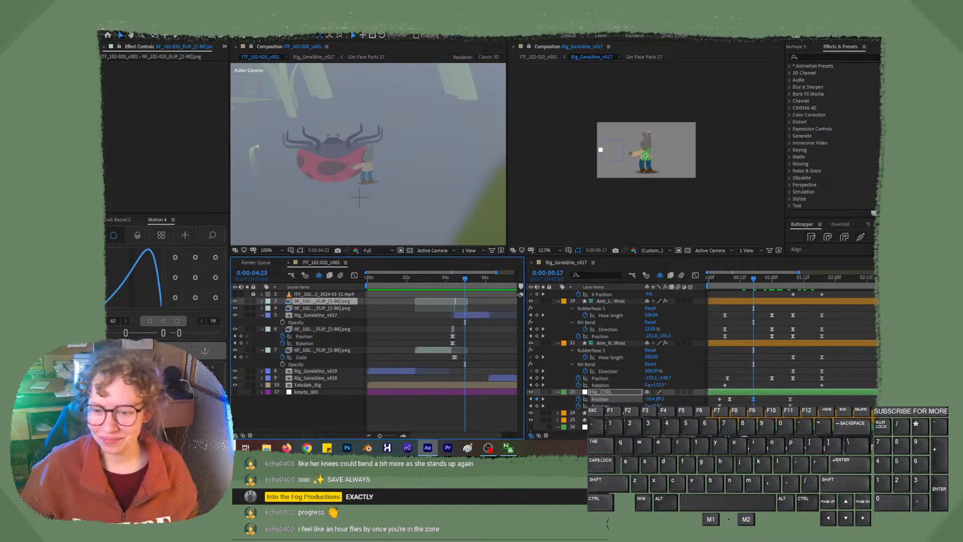
Enlarge the Rig_Geraldine_v017 composition view to 25% and return the ITF_102-020_v001 shot to its first frame.
key("period")
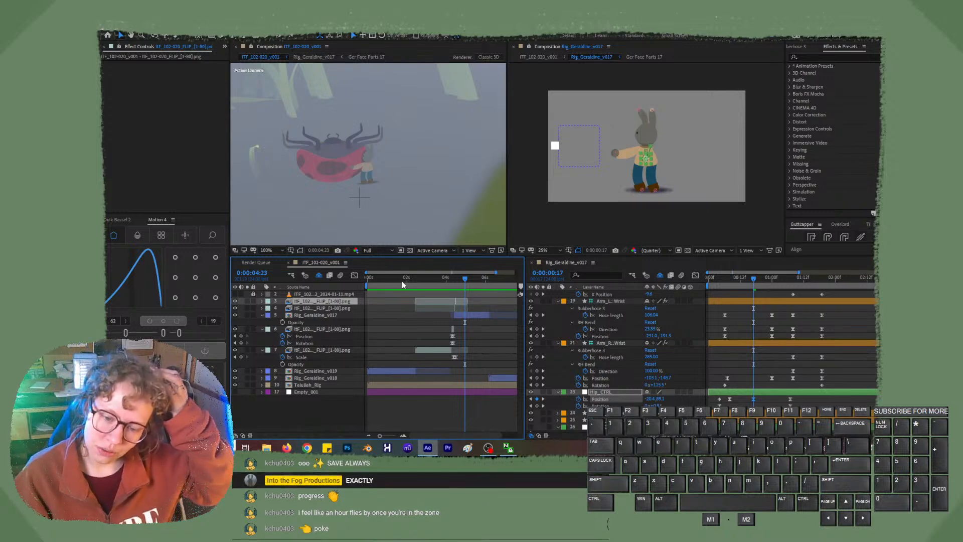
left_click_drag(366, 280, 323, 299)
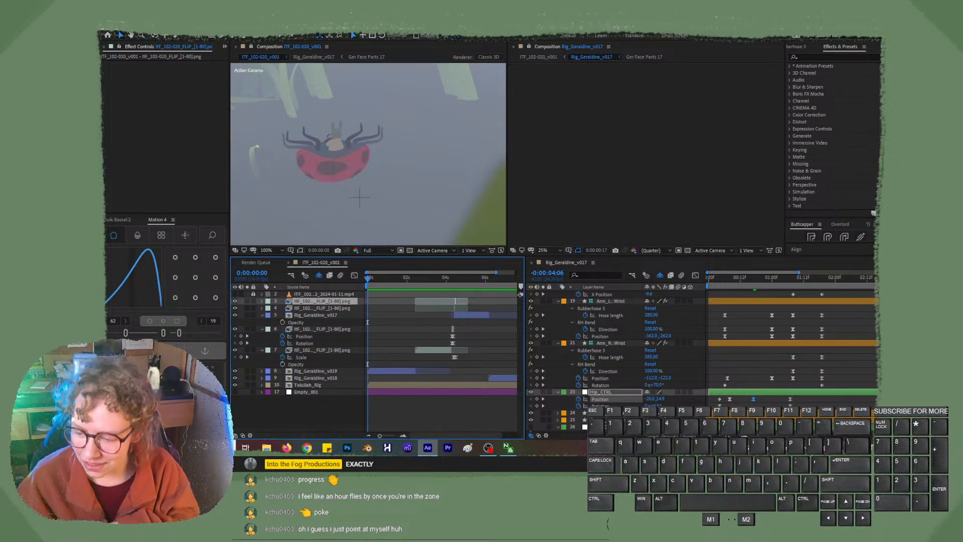
Check the current time and date in the system calendar.
left_click(857, 448)
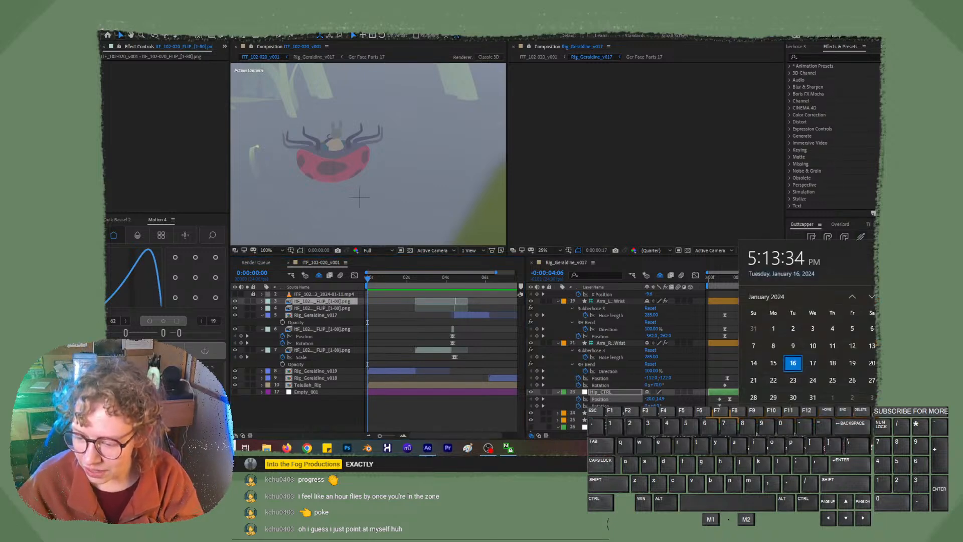
left_click(857, 447)
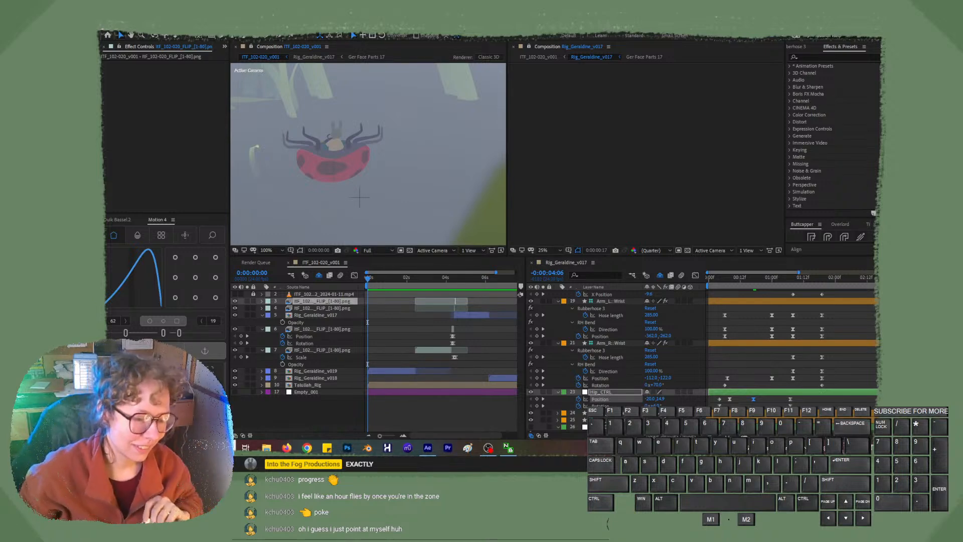
left_click(488, 447)
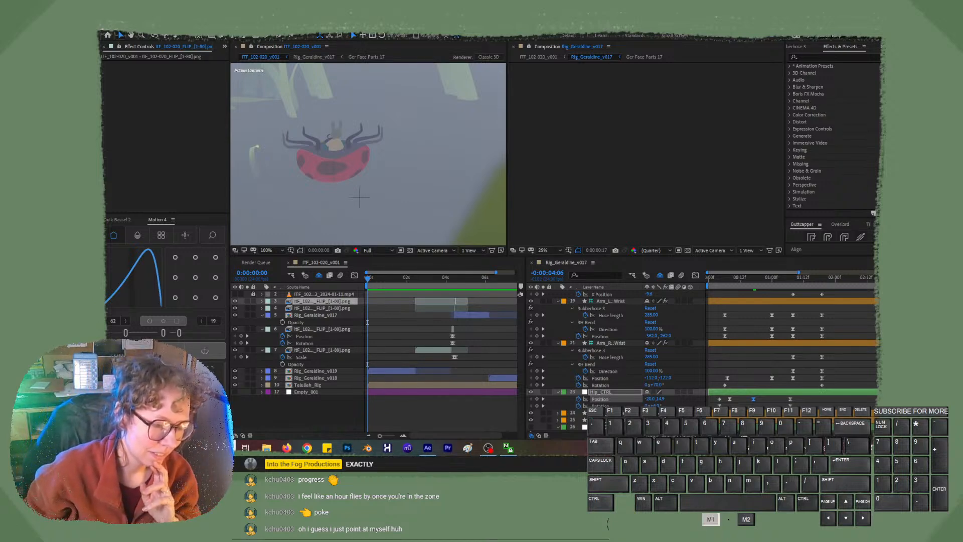